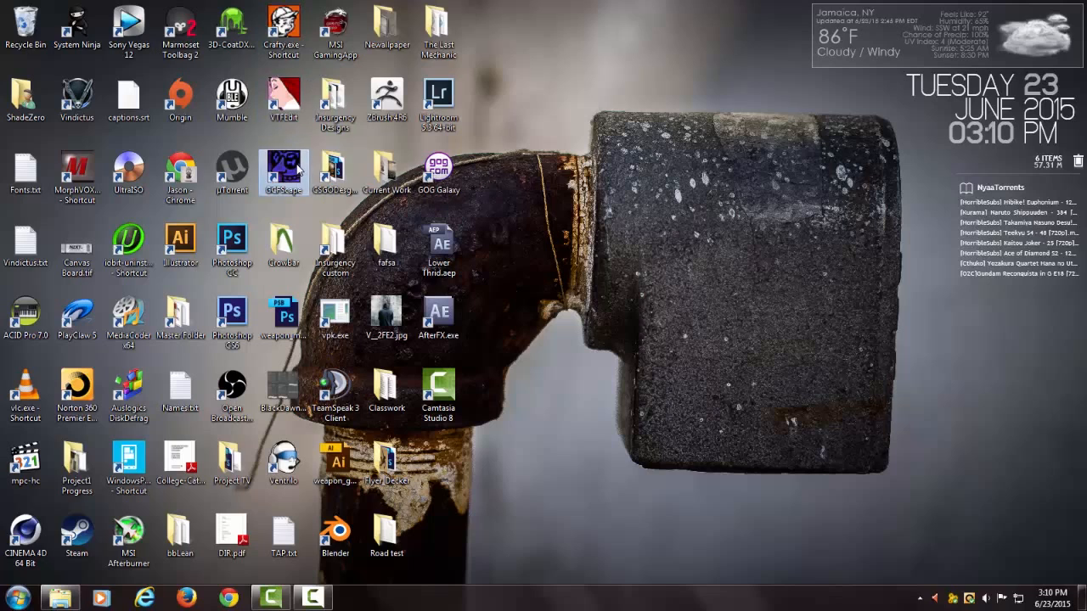
- Open the saved Blender Source Tools page of the Valve Developer Community from the Diigo library in Chrome
click(294, 241)
click(348, 540)
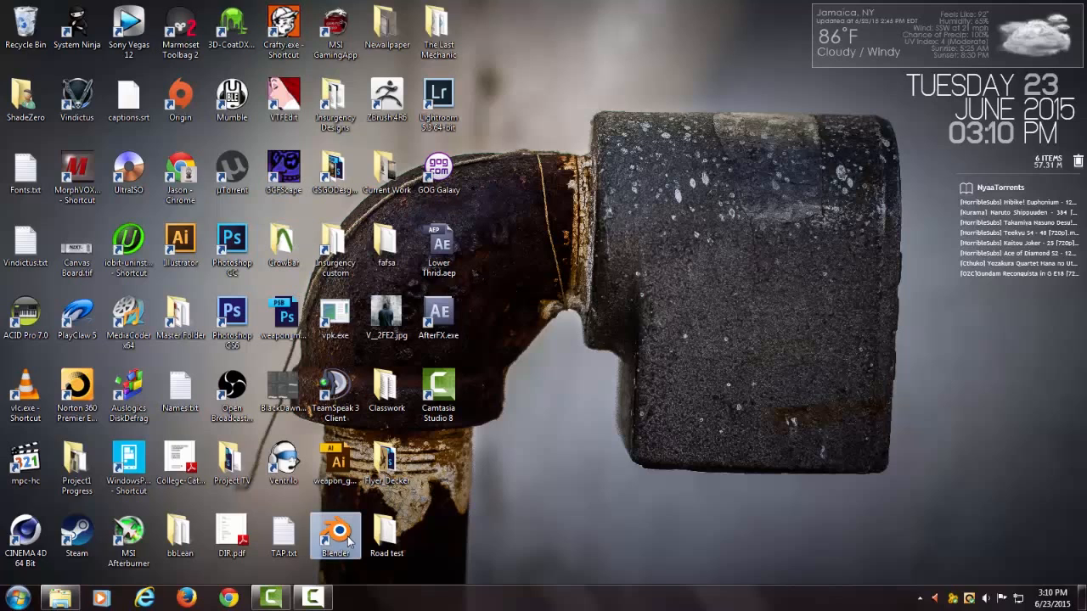
double_click(336, 533)
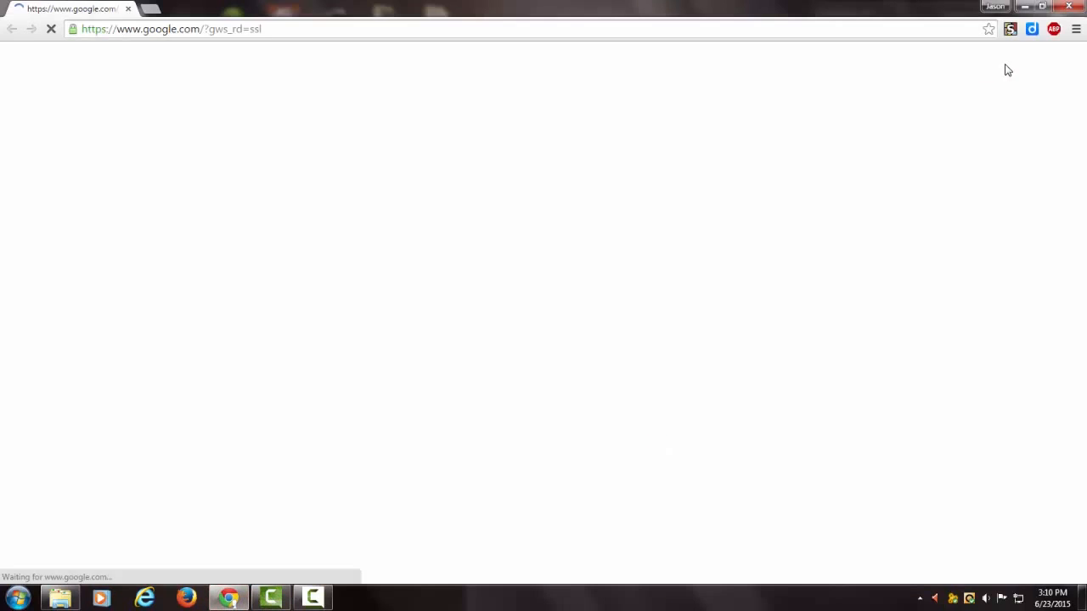
click(1032, 29)
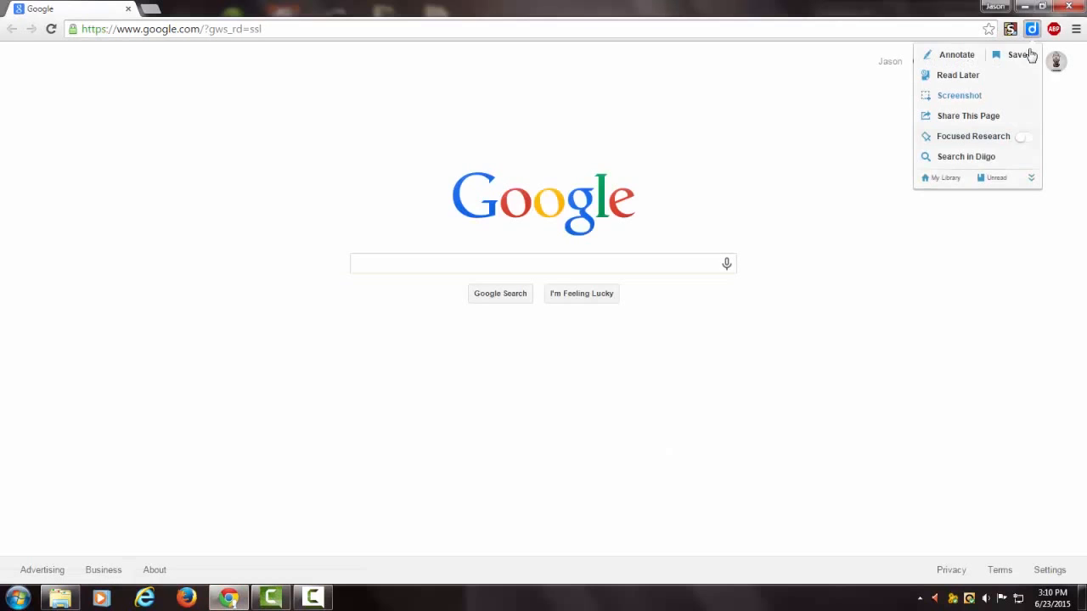
click(982, 159)
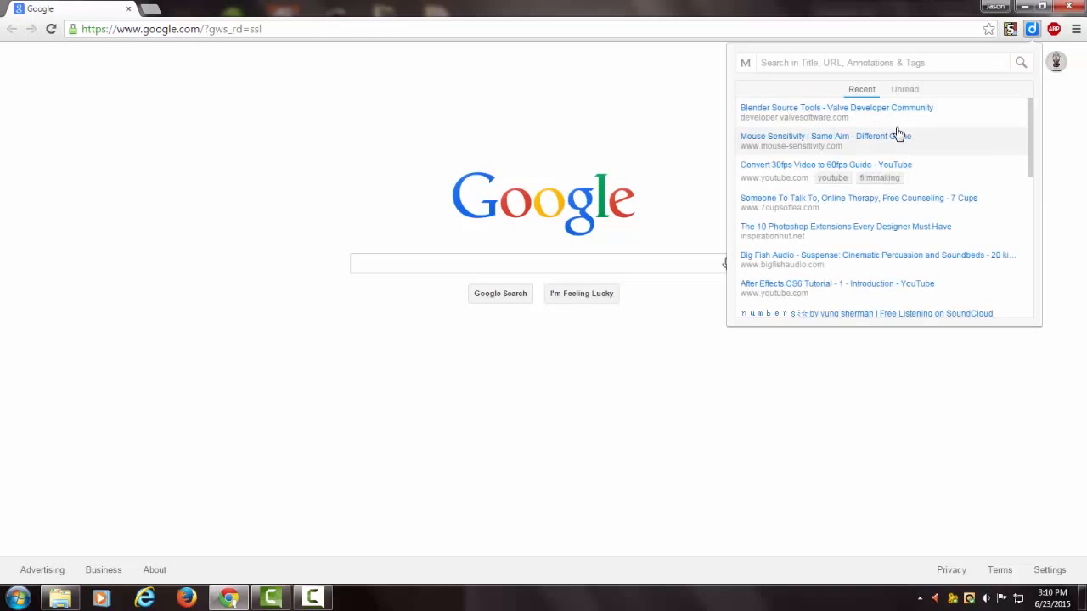
click(902, 110)
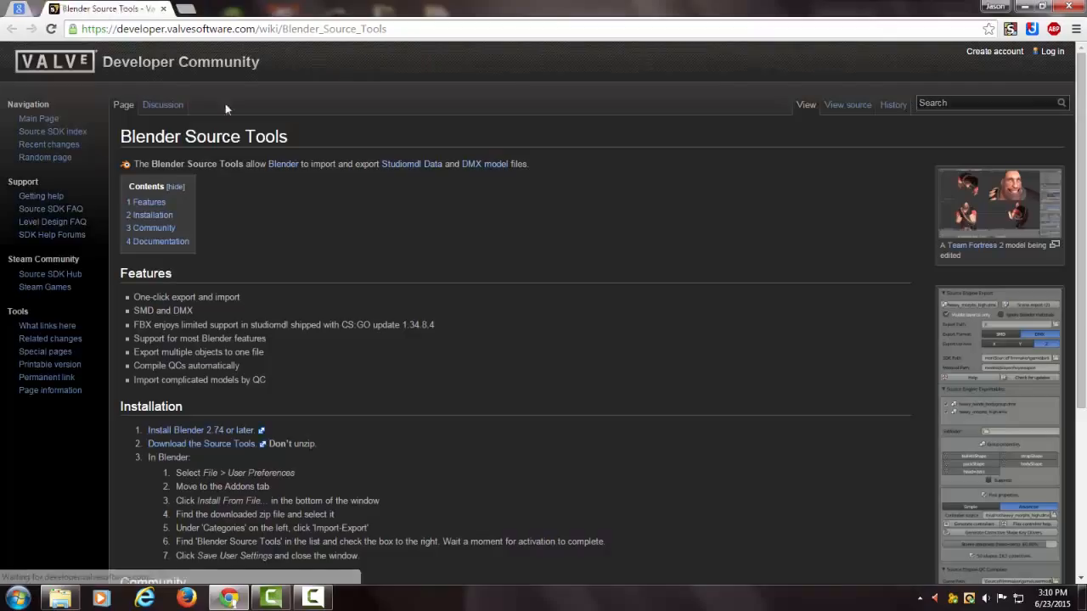
- Review the installation instructions on the Blender Source Tools page and close the page
scroll(284, 320, down, 3)
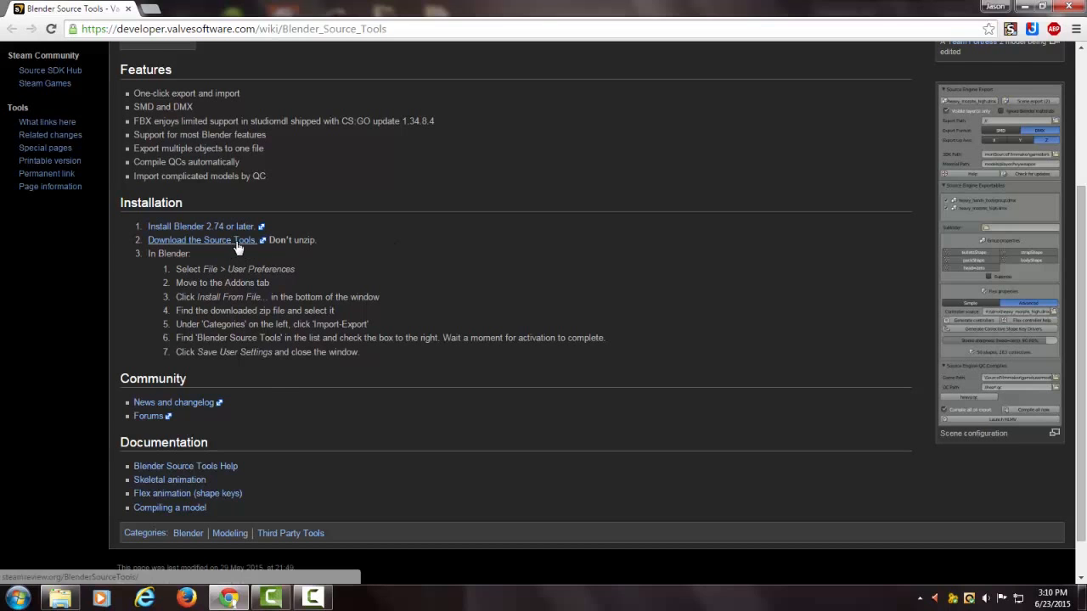
scroll(216, 323, up, 1)
scroll(208, 310, up, 2)
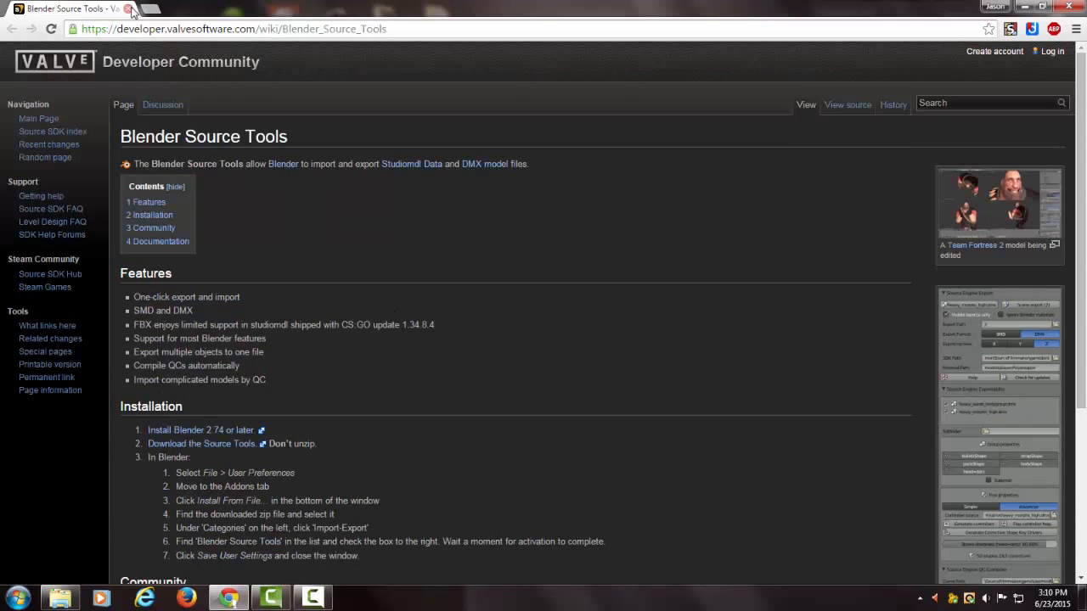
click(131, 10)
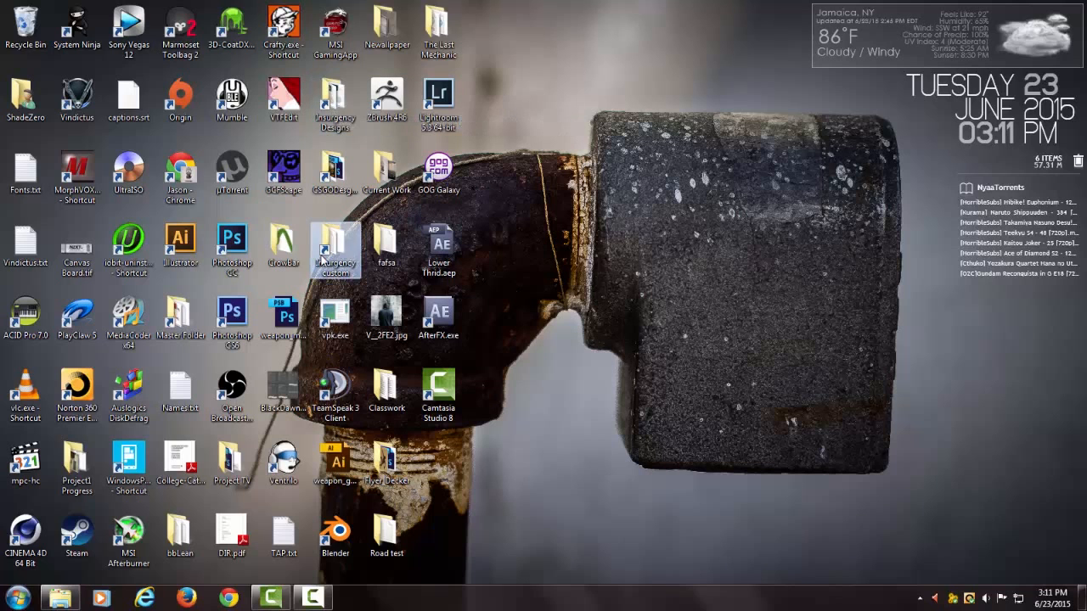
- Open the desktop's Insurgency custom folder, and browse the local files of Insurgency from its properties in Steam
double_click(327, 244)
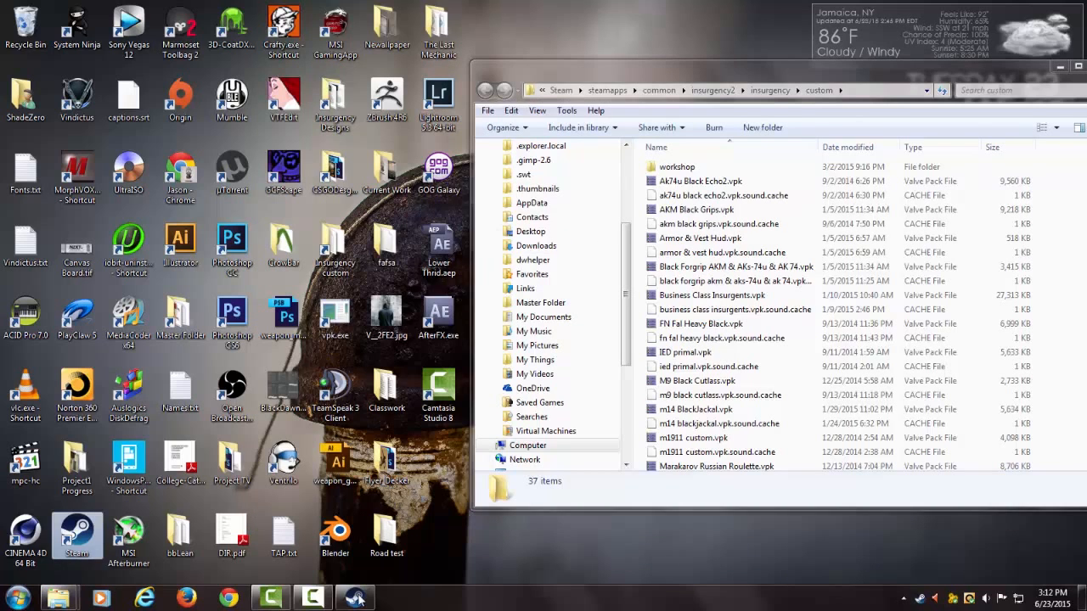
click(365, 600)
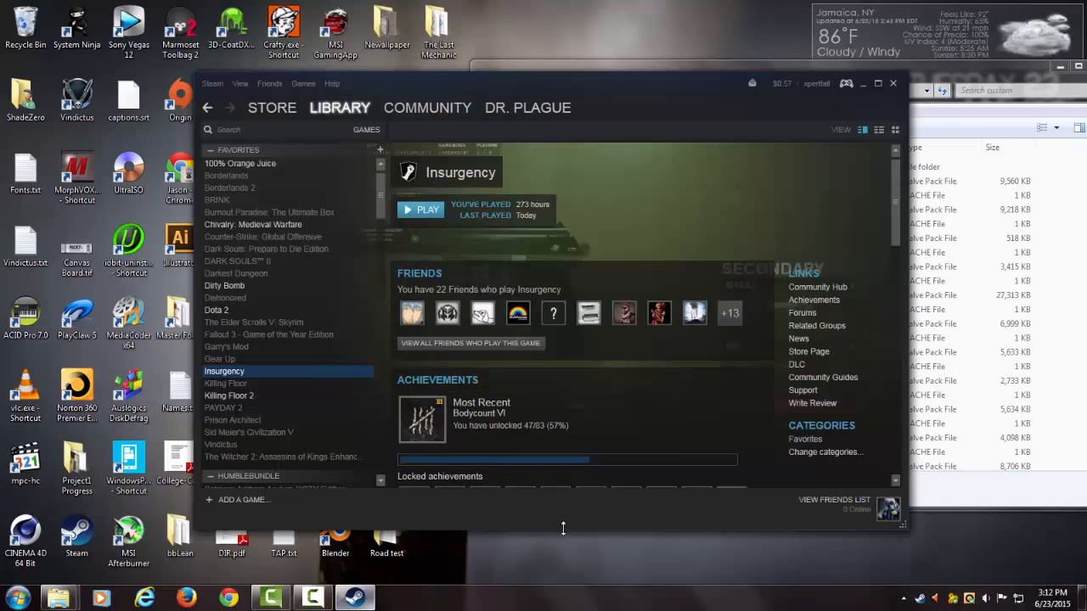
right_click(282, 371)
click(333, 362)
click(521, 144)
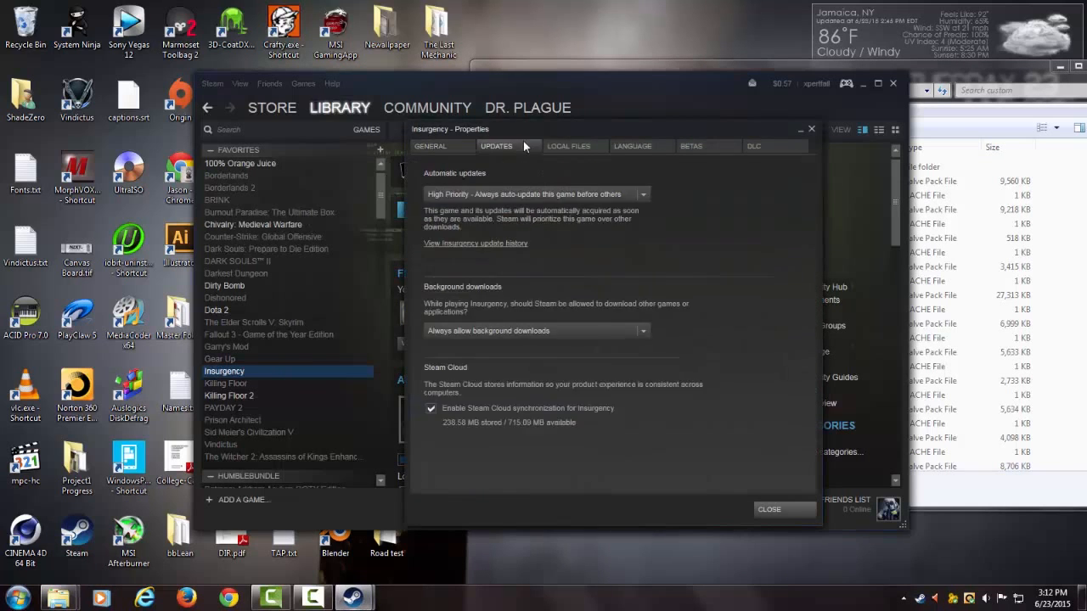
click(567, 146)
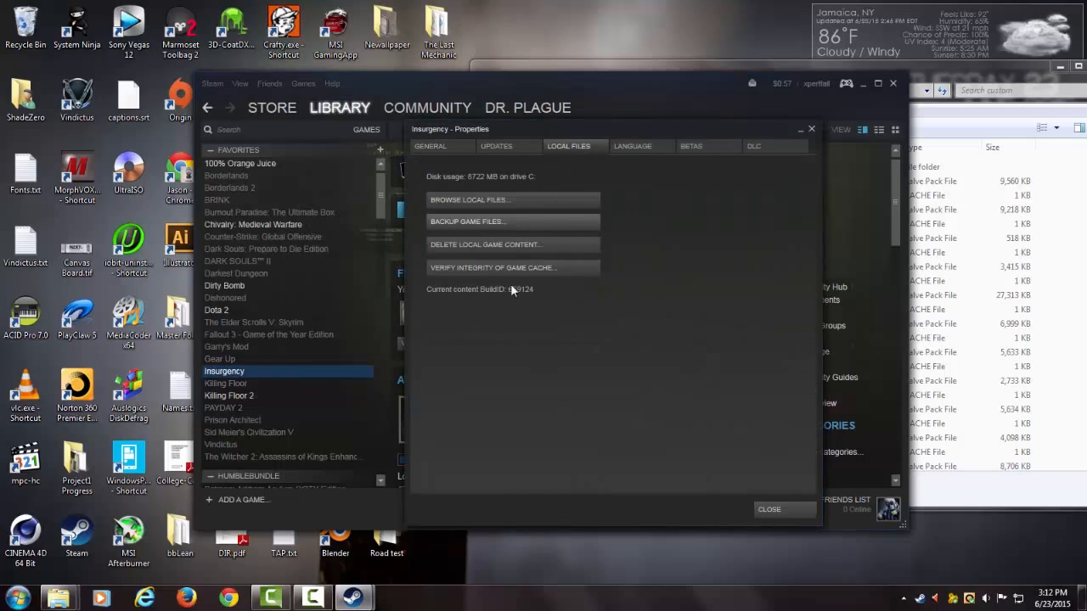
click(497, 200)
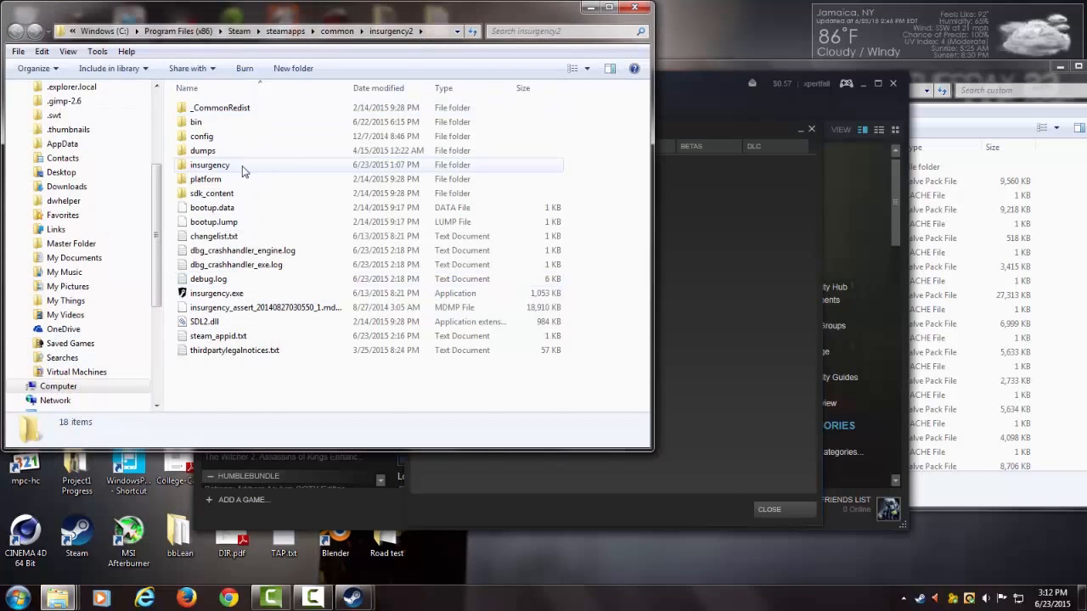
- Open the insurgency folder inside insurgency2 and select its custom folder, moving the folder window aside
double_click(241, 169)
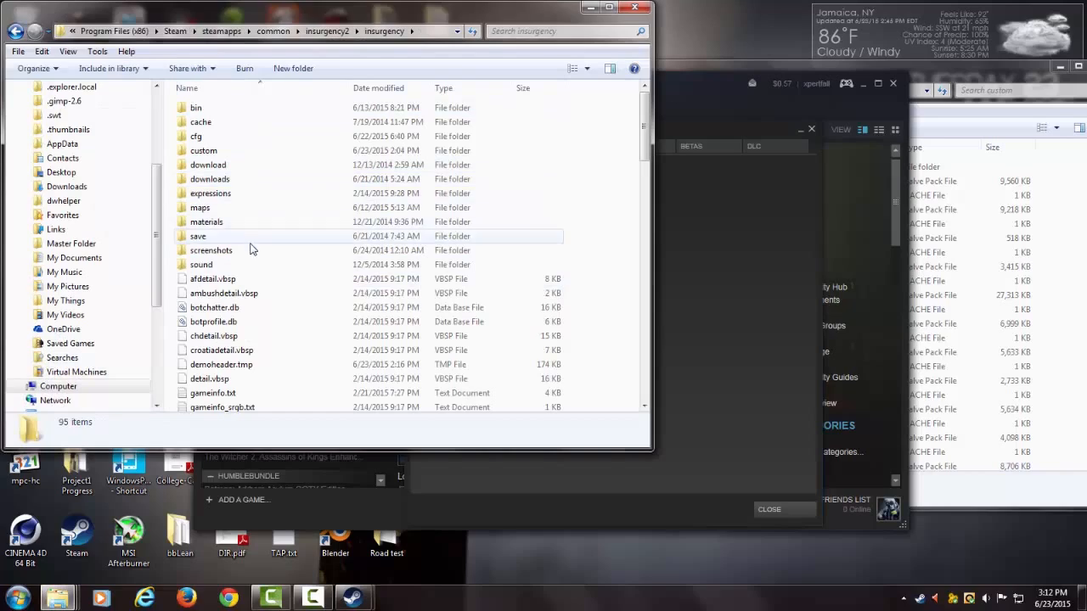
click(229, 153)
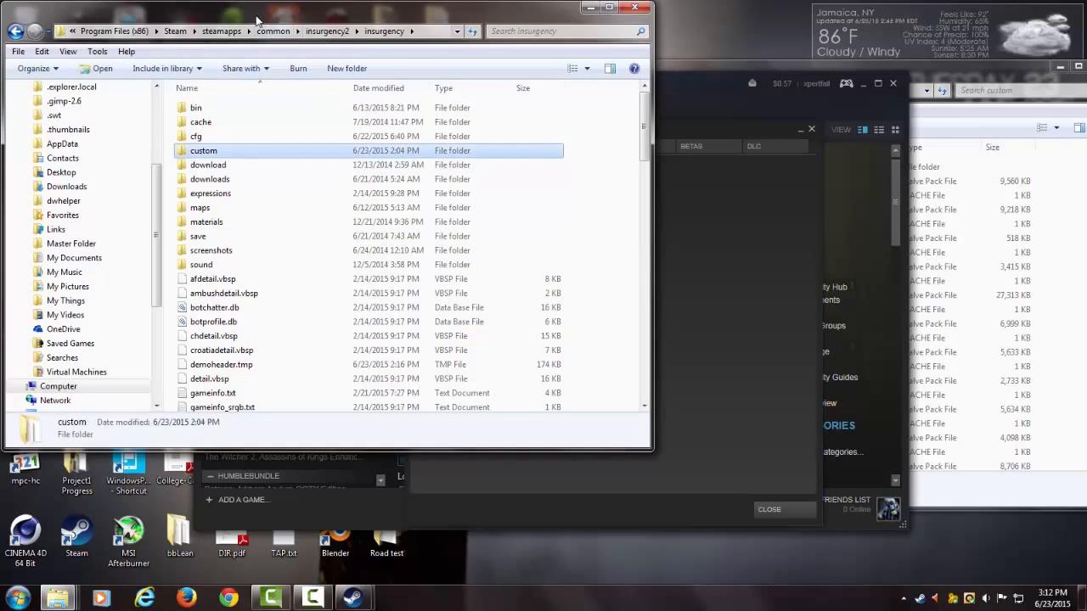
drag(257, 19, 740, 116)
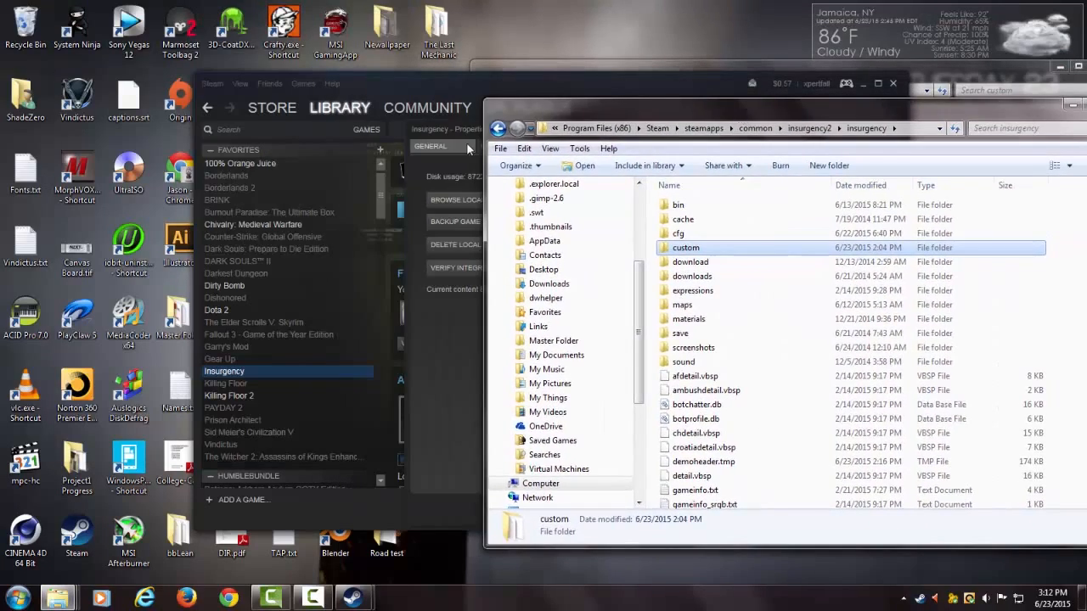
- Close the Insurgency properties, minimize Steam, and clear the desktop so only the insurgency folder window remains
click(467, 143)
click(811, 129)
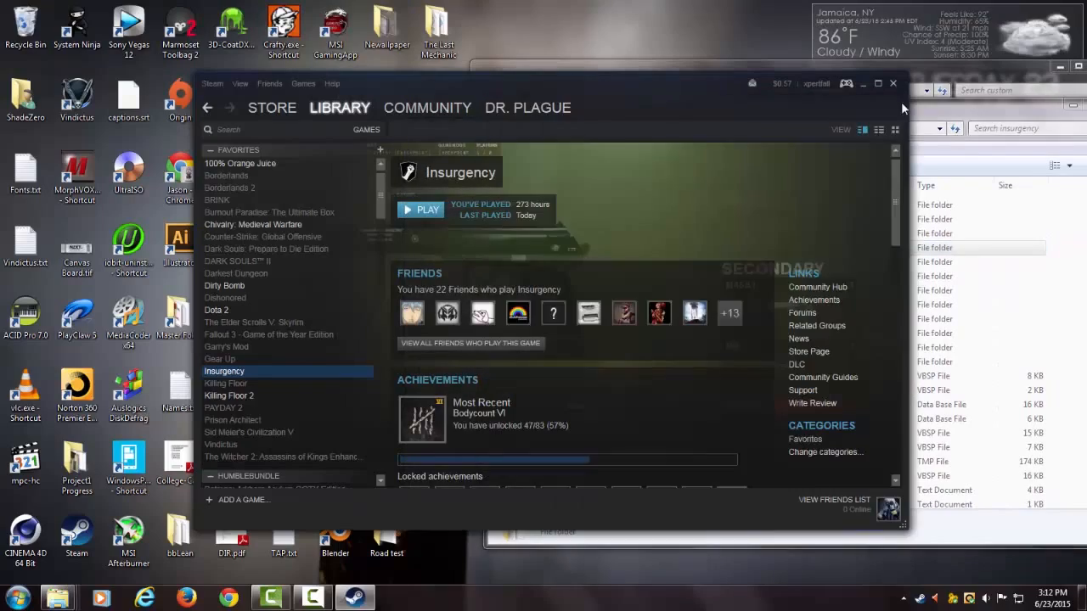
click(860, 85)
click(674, 75)
drag(700, 76, 414, 79)
click(810, 68)
drag(595, 117, 680, 91)
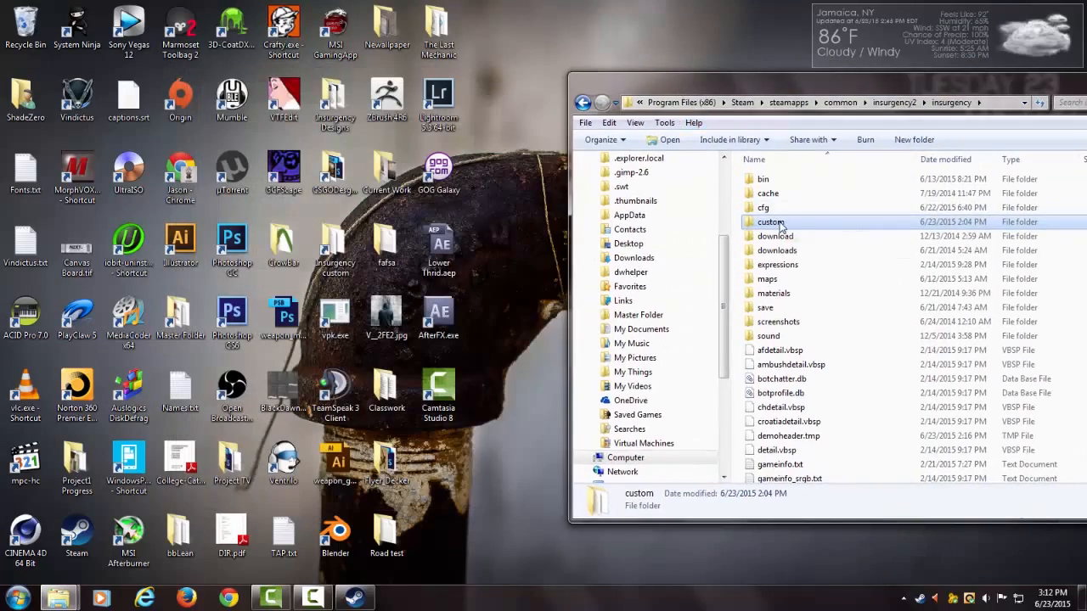
- Create a desktop shortcut to the custom folder and move that shortcut to the Recycle Bin
drag(779, 226, 507, 244)
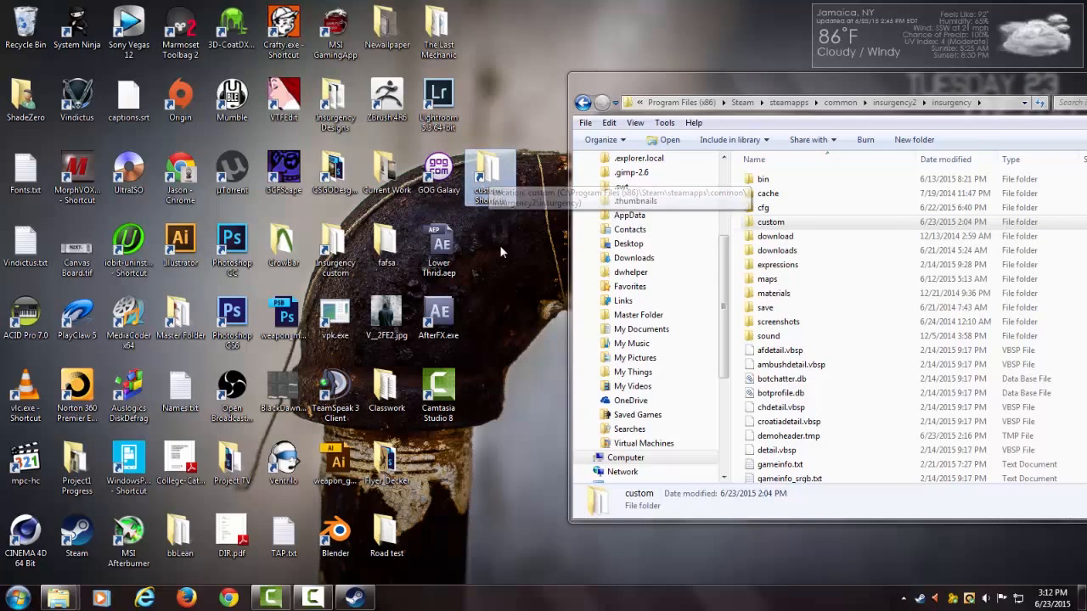
key(Delete)
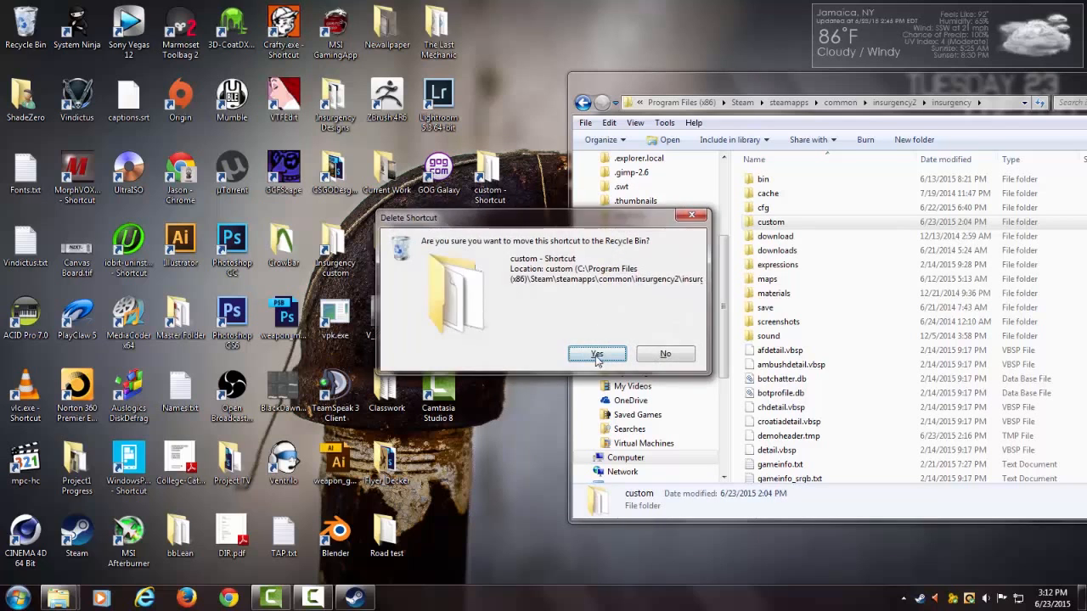
click(594, 353)
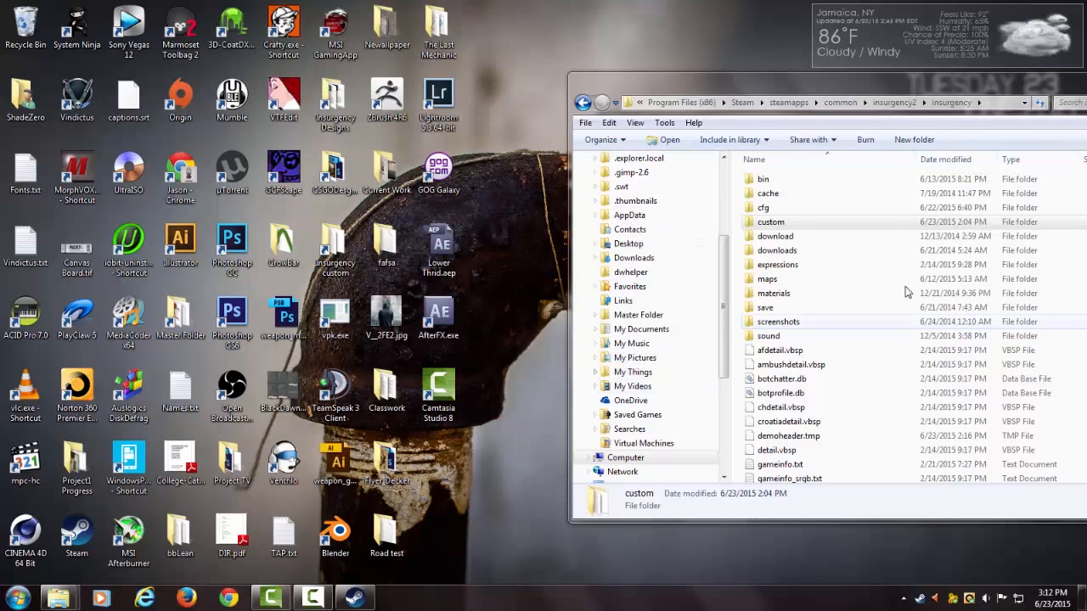
- Go back to the insurgency2 folder, open its bin folder and select vpk.exe
drag(780, 91, 684, 92)
key(alt+Left)
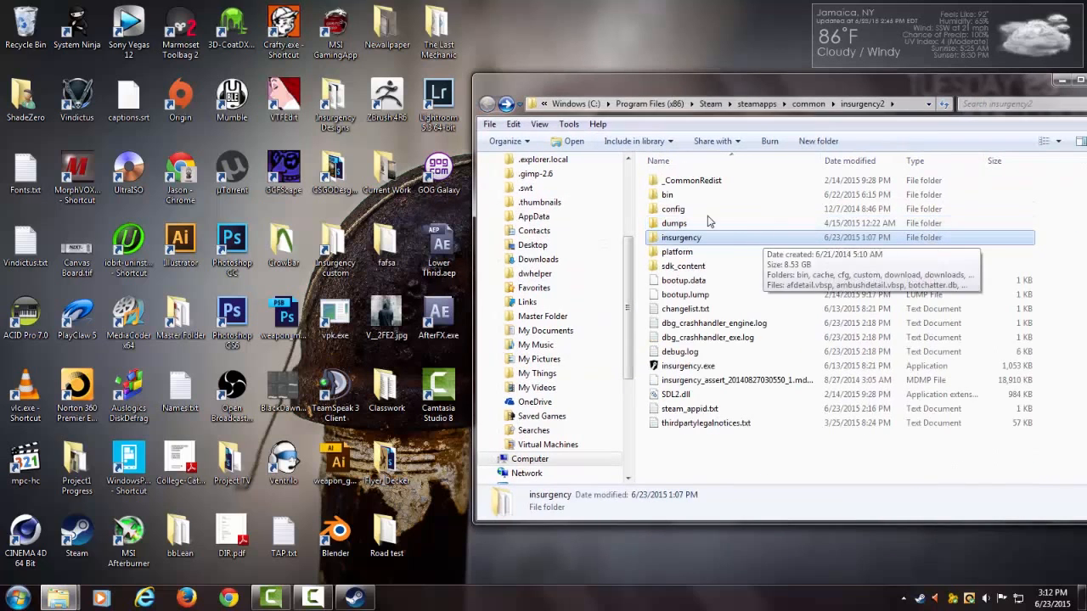
double_click(696, 197)
scroll(767, 247, down, 5)
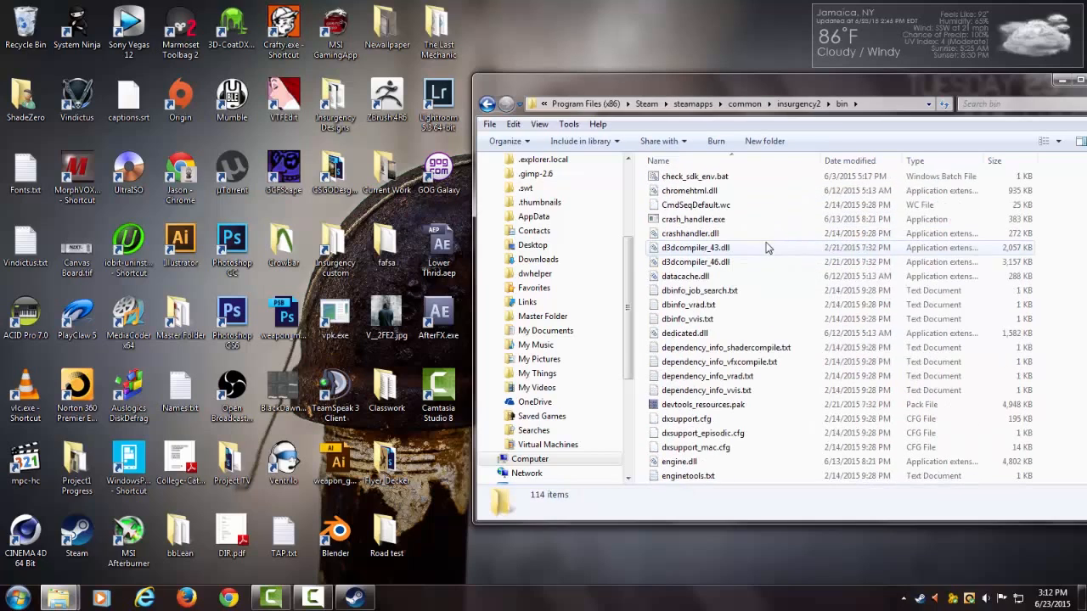
scroll(767, 248, down, 20)
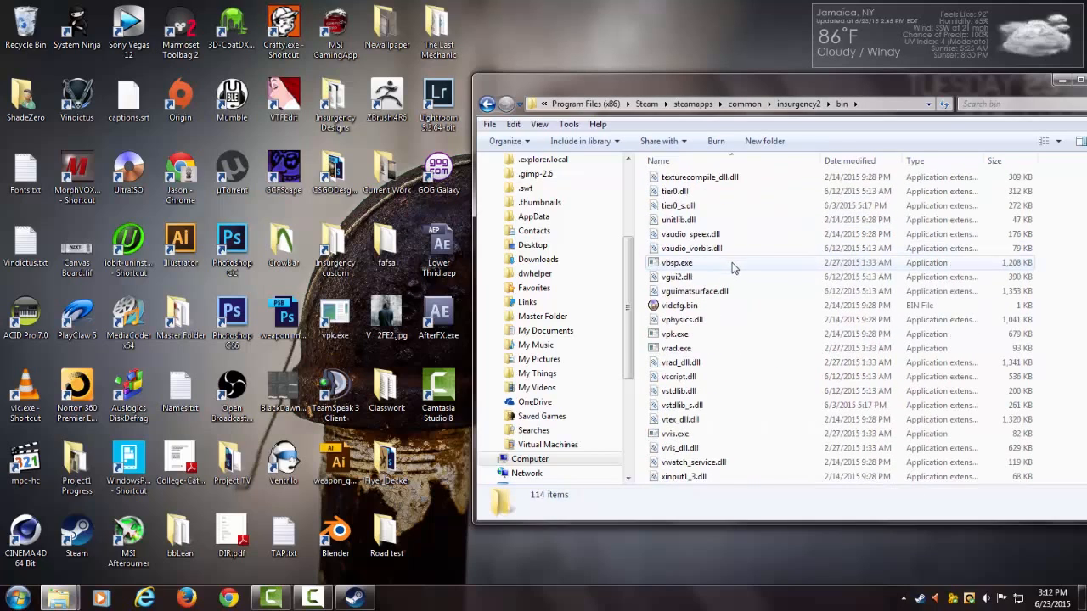
scroll(764, 297, up, 5)
scroll(766, 306, down, 5)
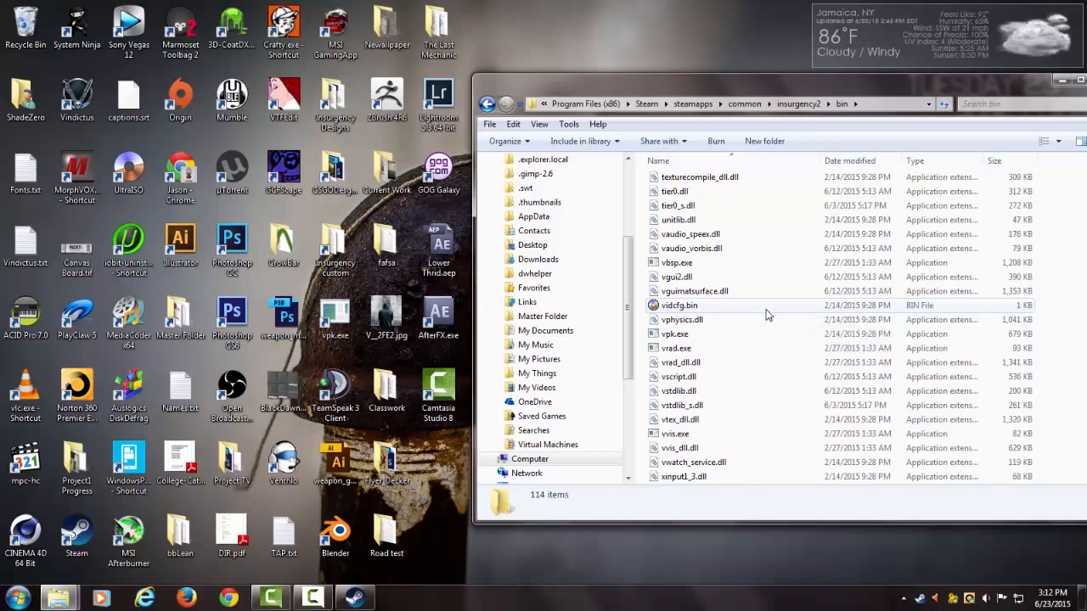
click(752, 335)
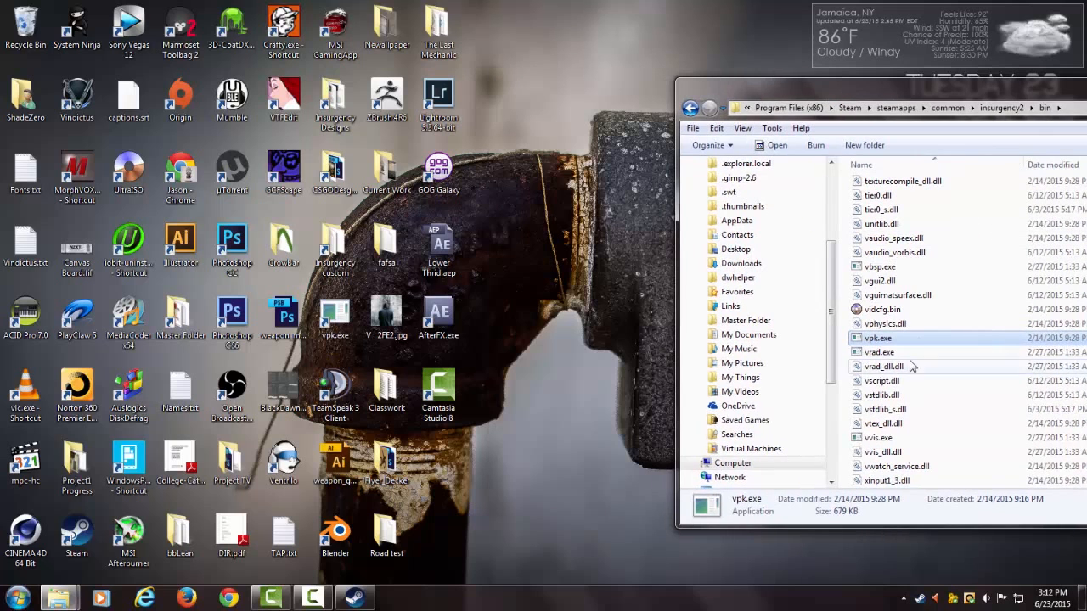
- Create a desktop shortcut to vpk.exe and discard that shortcut into the Recycle Bin
drag(883, 338, 596, 435)
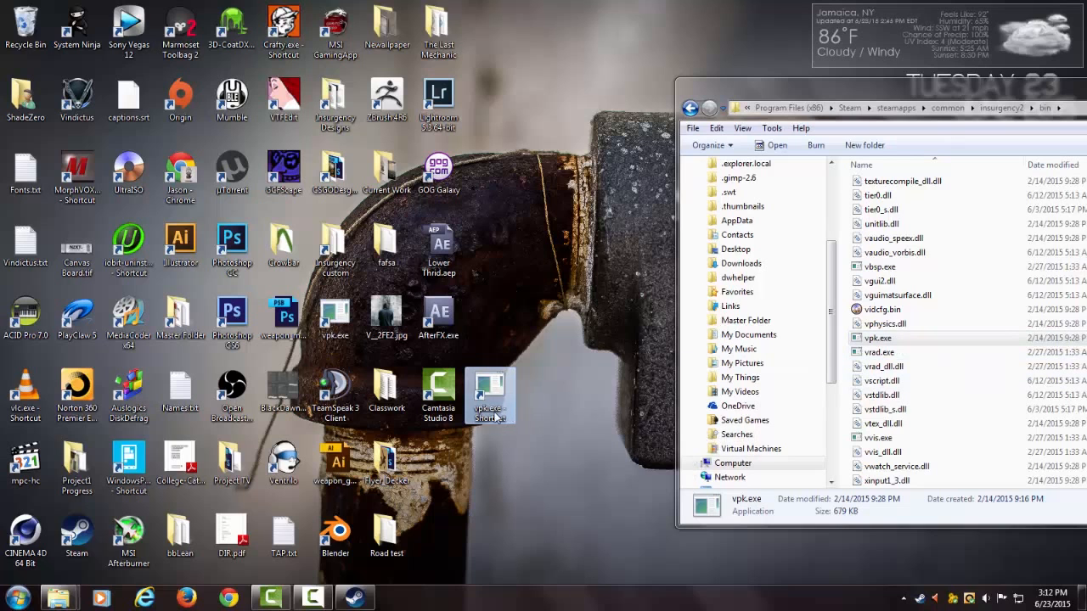
drag(500, 403, 27, 23)
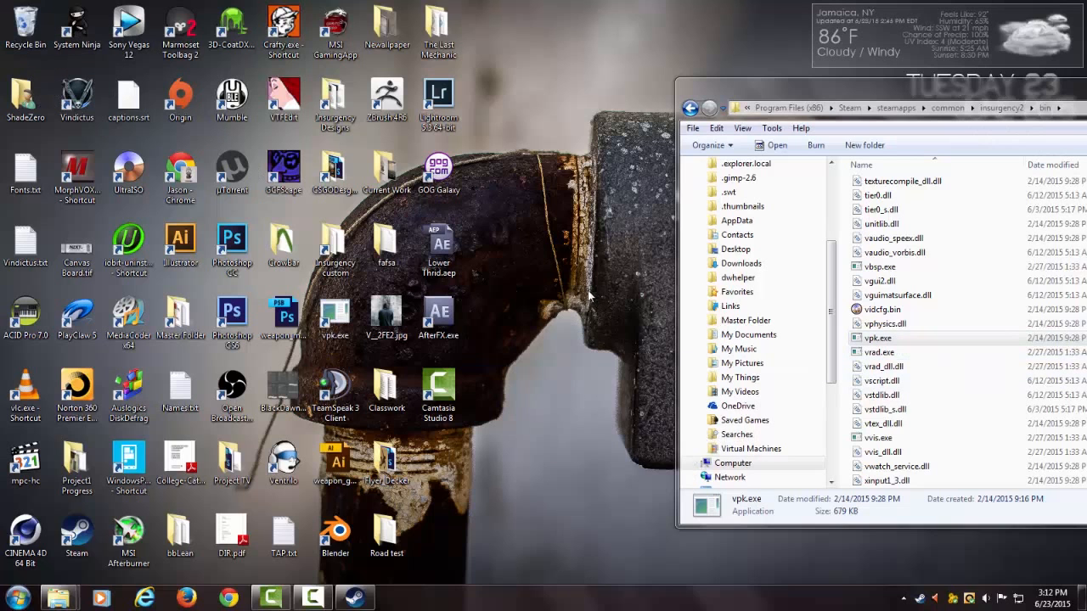
- Return from the bin folder to insurgency2 and open its insurgency folder
drag(824, 90, 596, 97)
scroll(694, 320, up, 20)
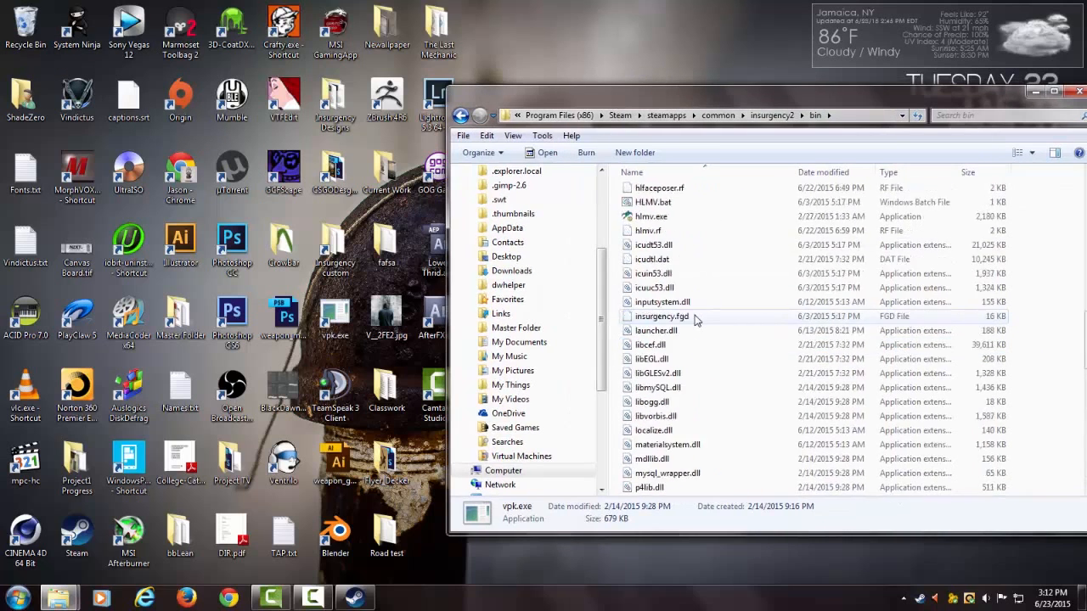
scroll(694, 320, up, 5)
click(768, 115)
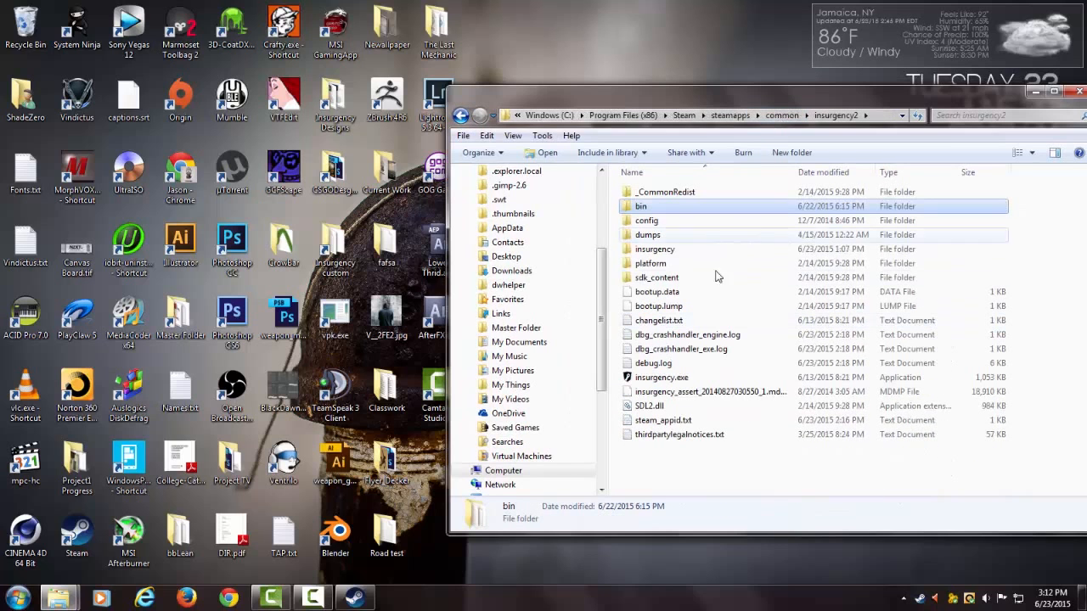
double_click(703, 248)
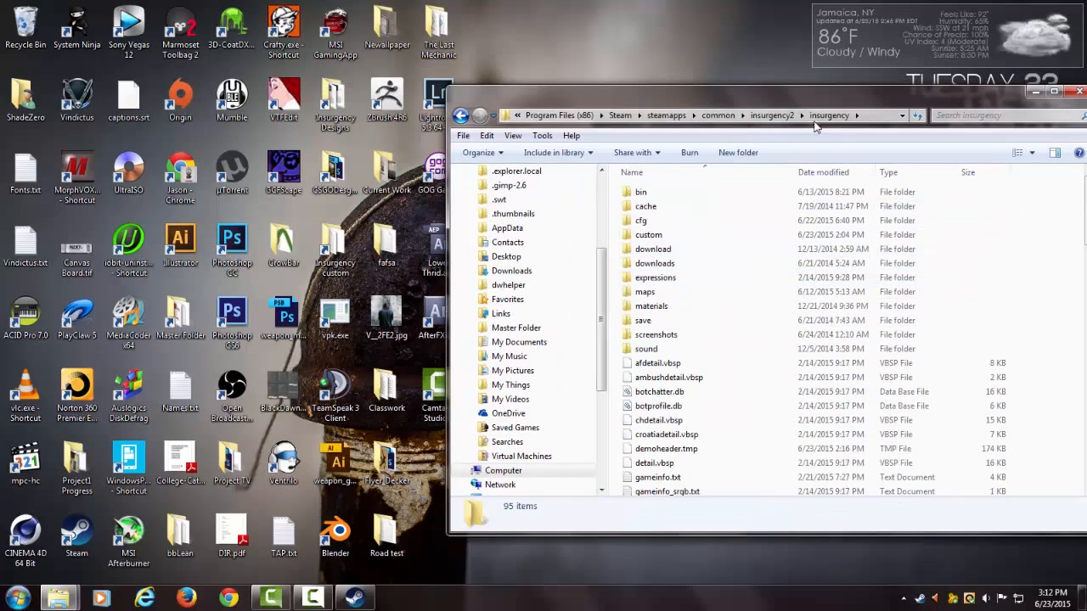
- Locate and select the gameinfo.txt file in the insurgency folder
scroll(726, 323, down, 10)
scroll(730, 320, up, 9)
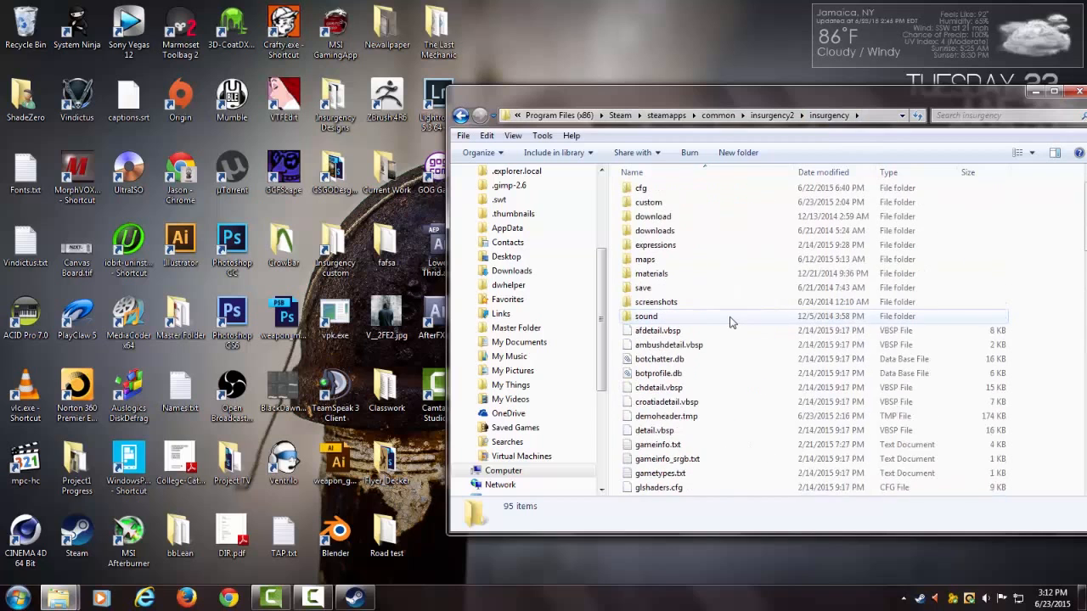
key(g)
scroll(733, 322, down, 7)
scroll(734, 323, up, 5)
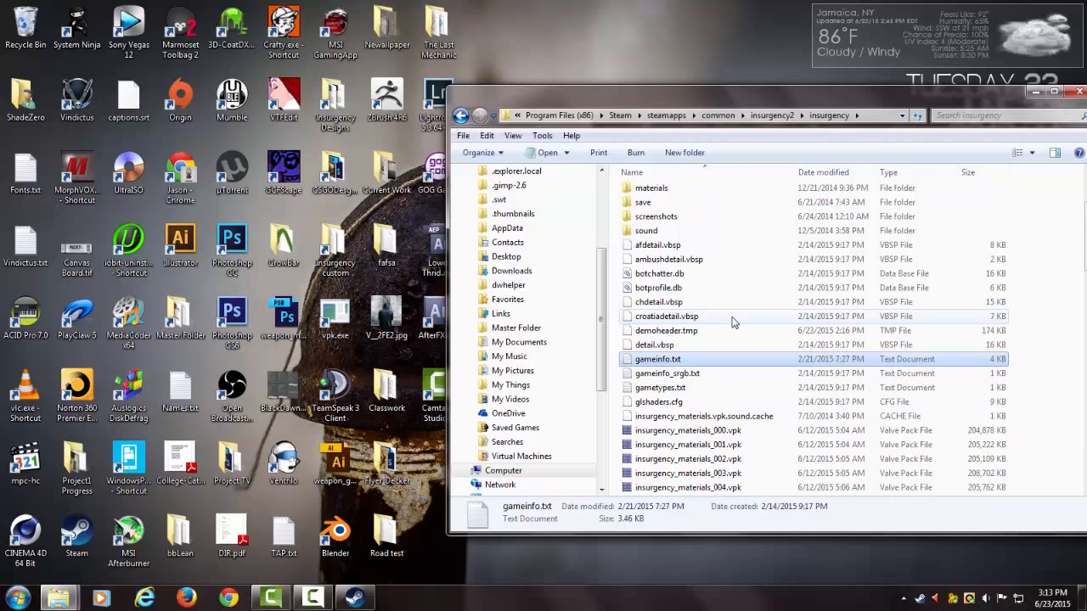
key(s)
key(s)
key(s)
key(s)
key(s)
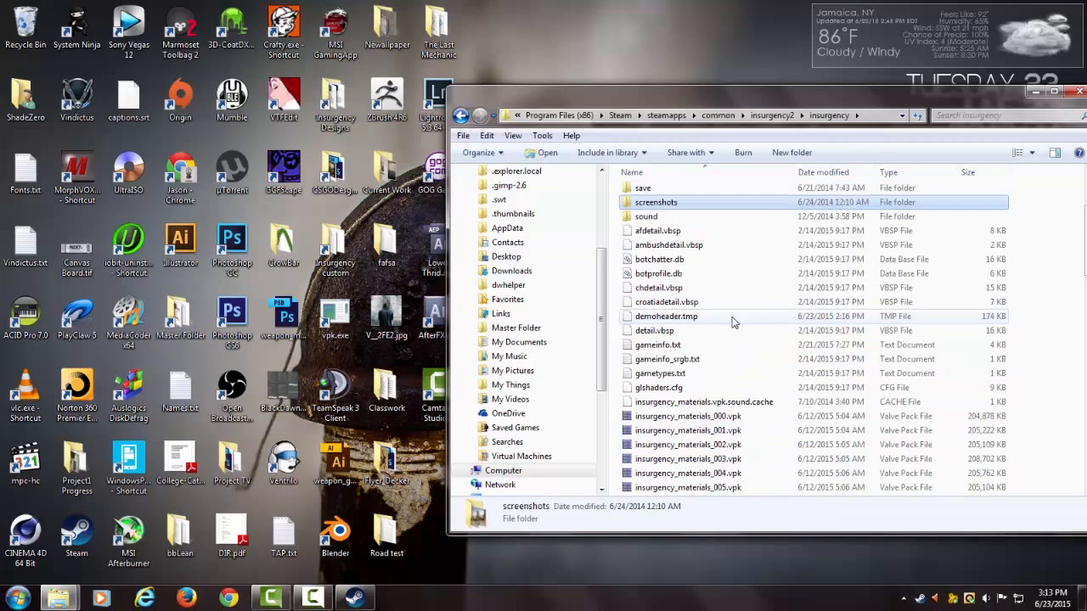
key(s)
key(g)
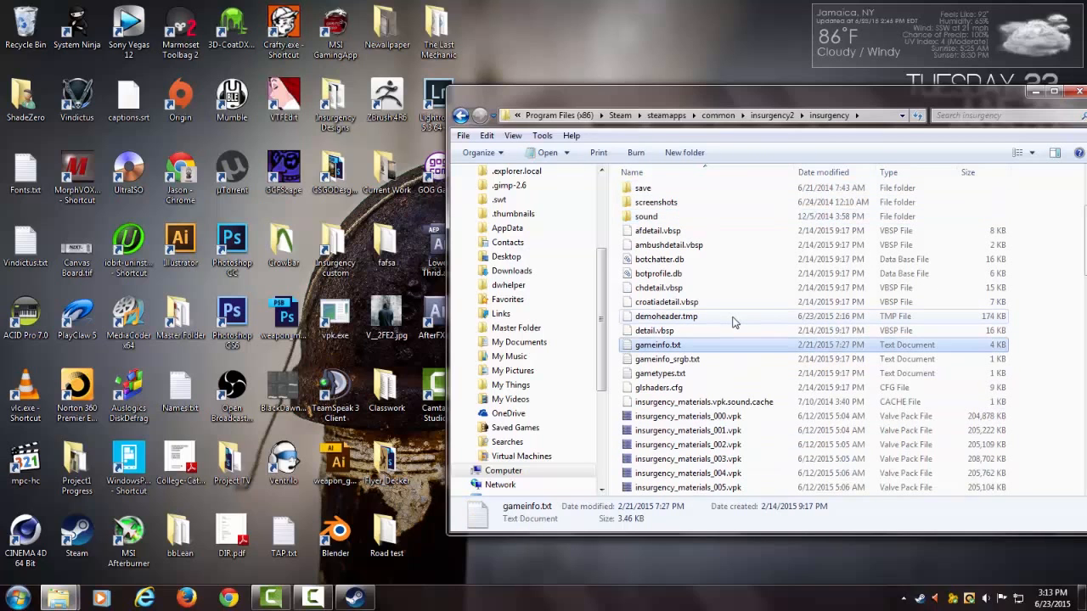
- Copy gameinfo.txt from the insurgency folder into insurgency2's bin folder, and close the folder window
right_click(703, 344)
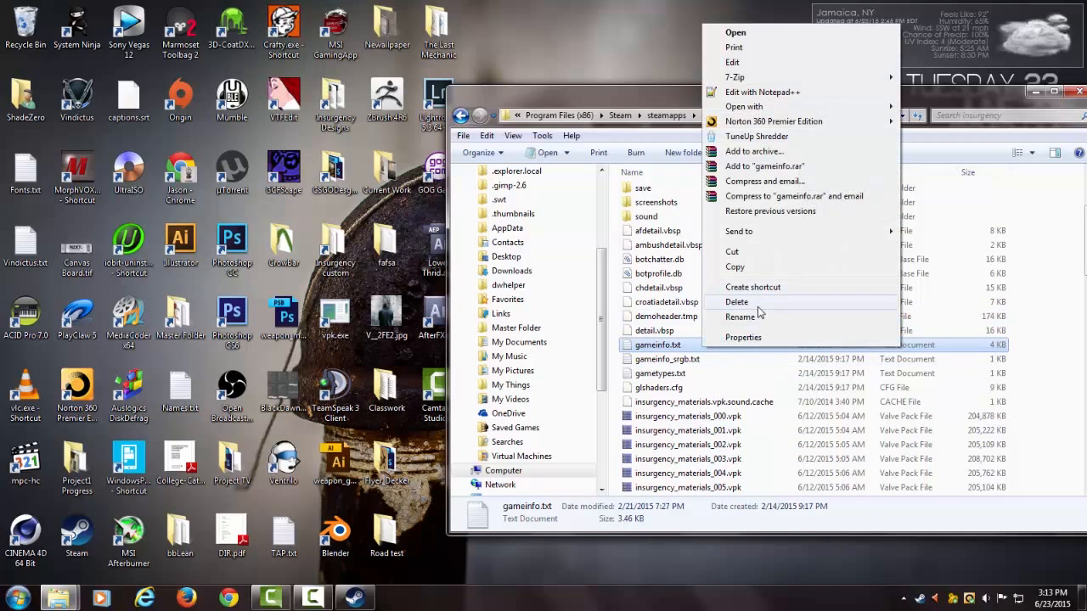
click(735, 267)
key(BackSpace)
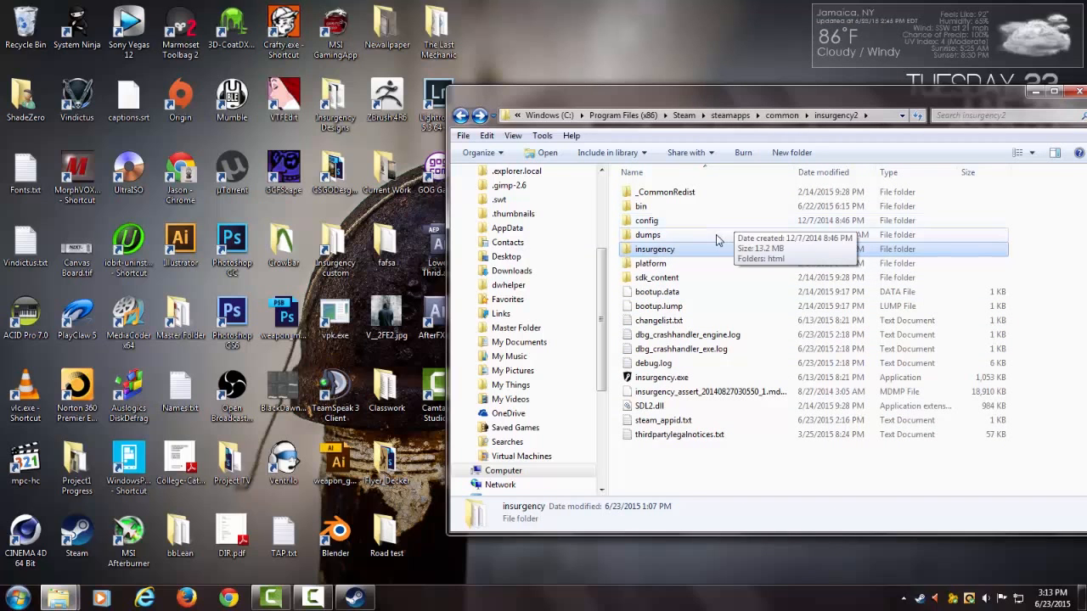
double_click(722, 206)
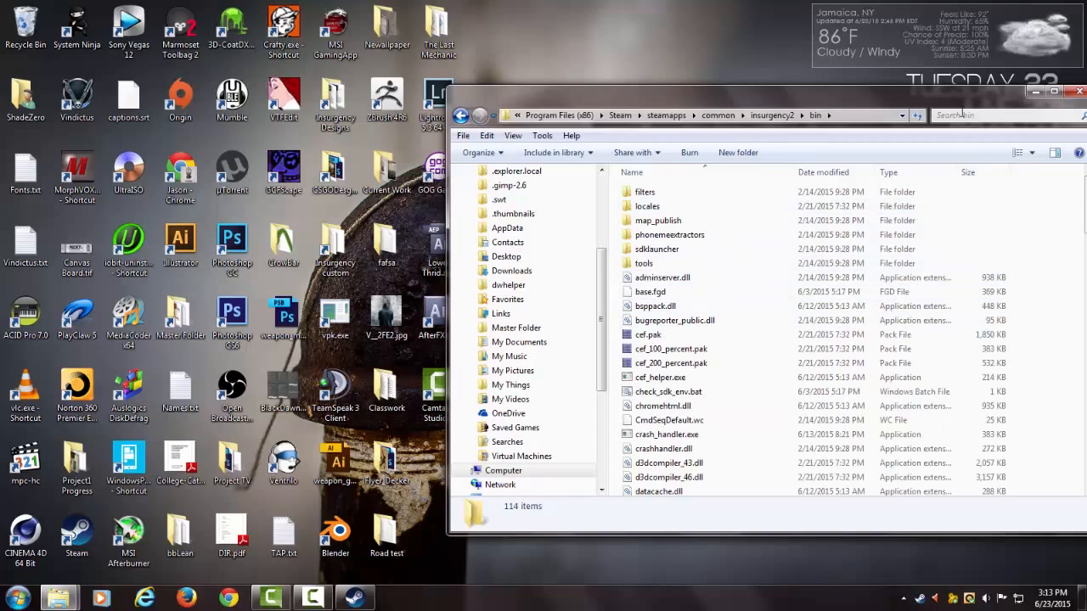
drag(976, 92, 809, 69)
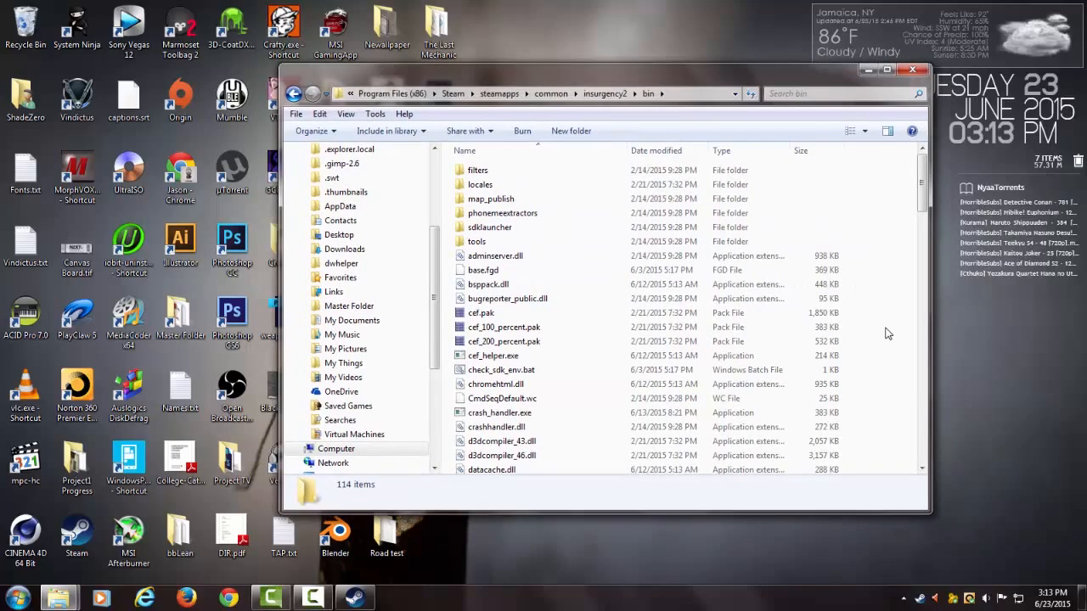
key(ctrl+v)
click(556, 247)
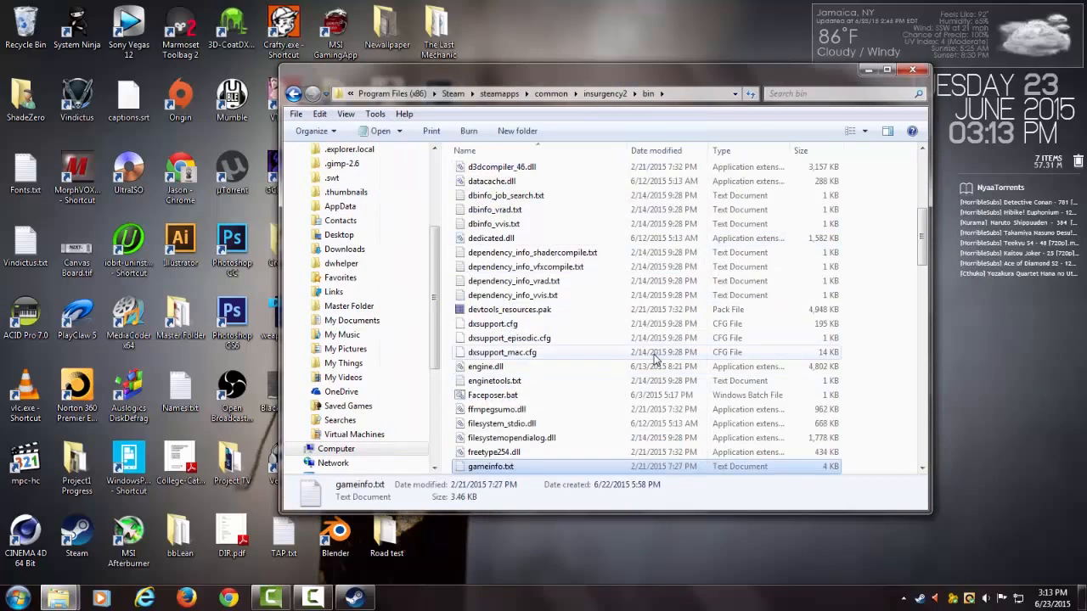
scroll(656, 361, up, 7)
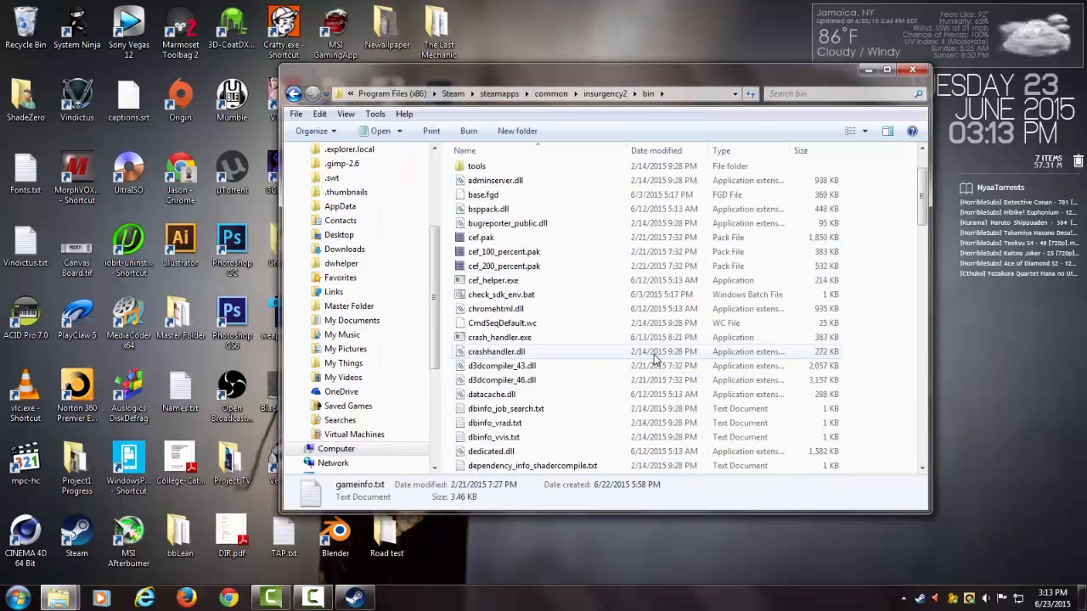
click(916, 72)
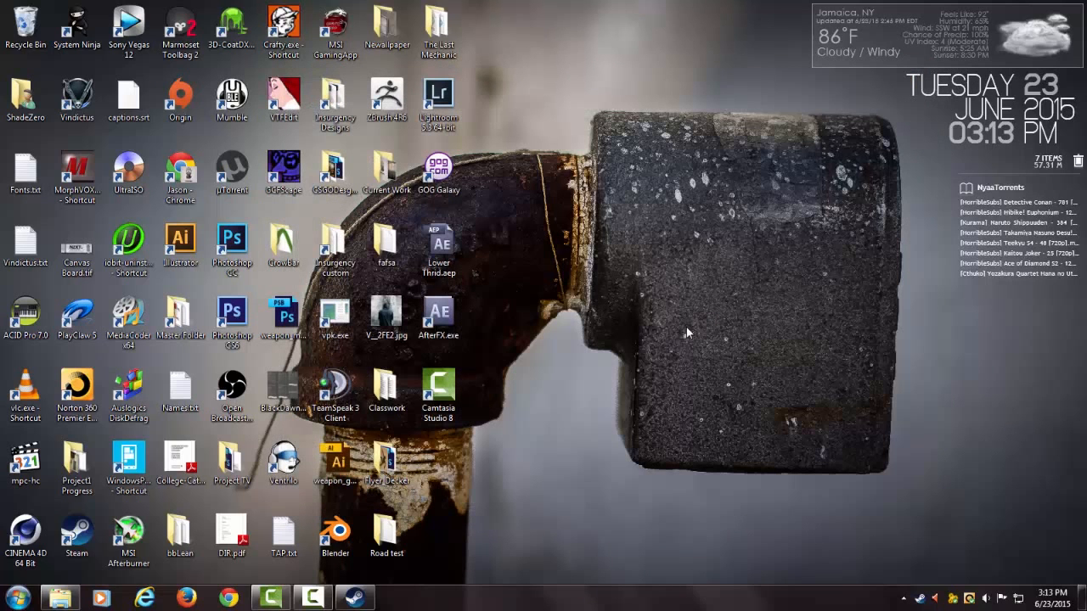
- Create a new folder named Mini 14 on the desktop
right_click(443, 491)
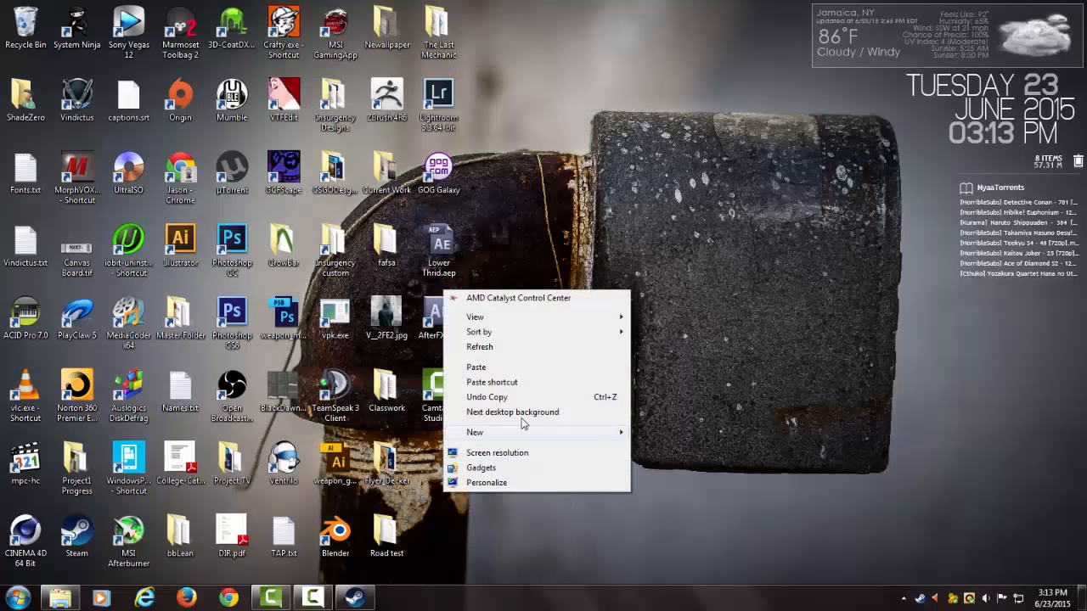
mouse_move(516, 435)
click(684, 428)
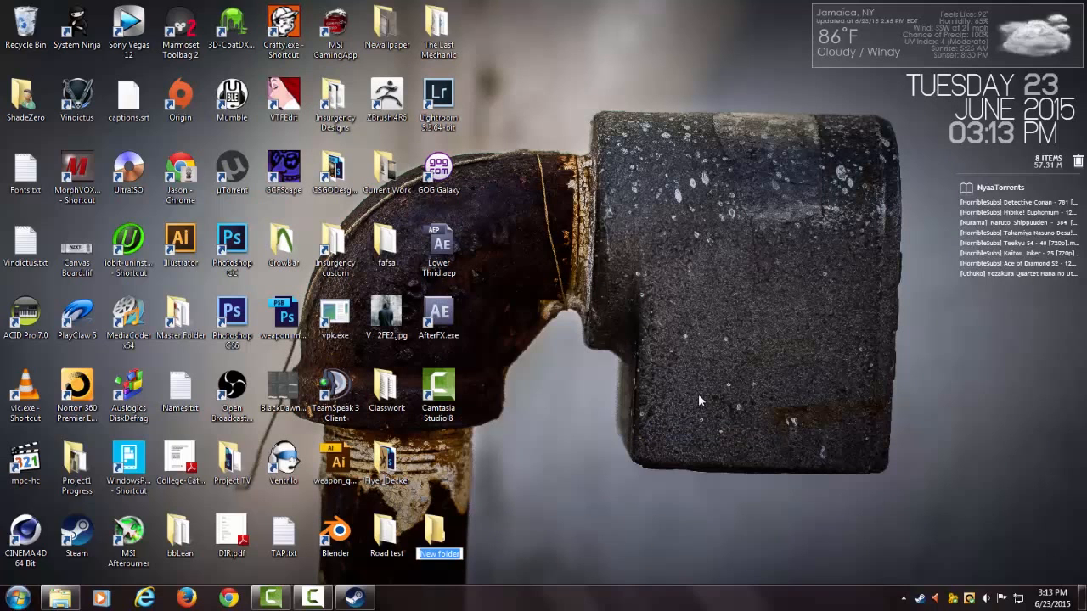
key(Return)
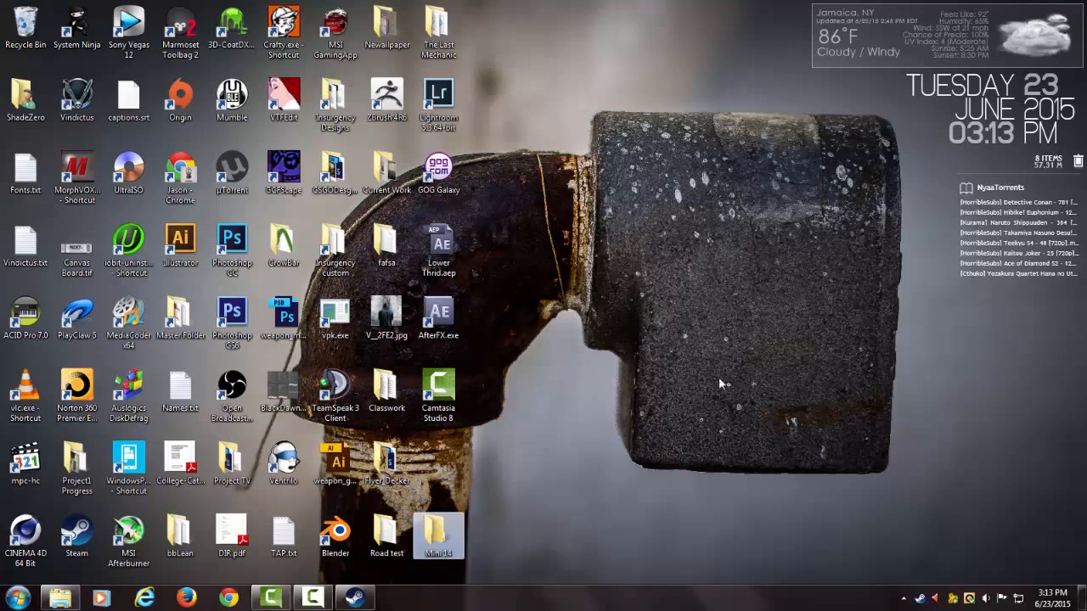
click(579, 466)
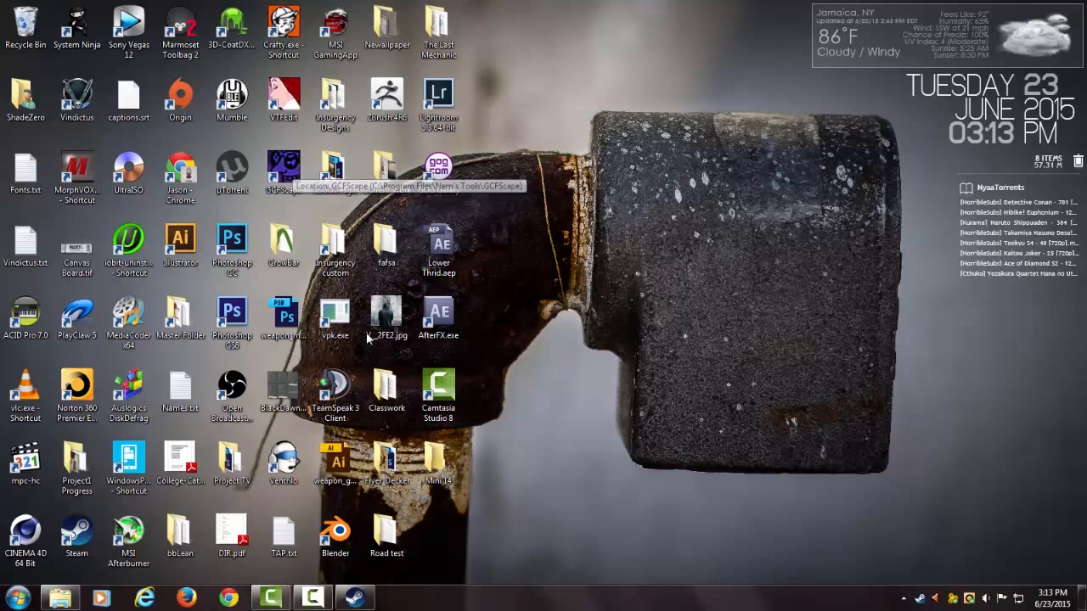
- Open the insurgency custom folder from the desktop, go up to the insurgency folder and select insurgency_models_dir.vpk
double_click(345, 280)
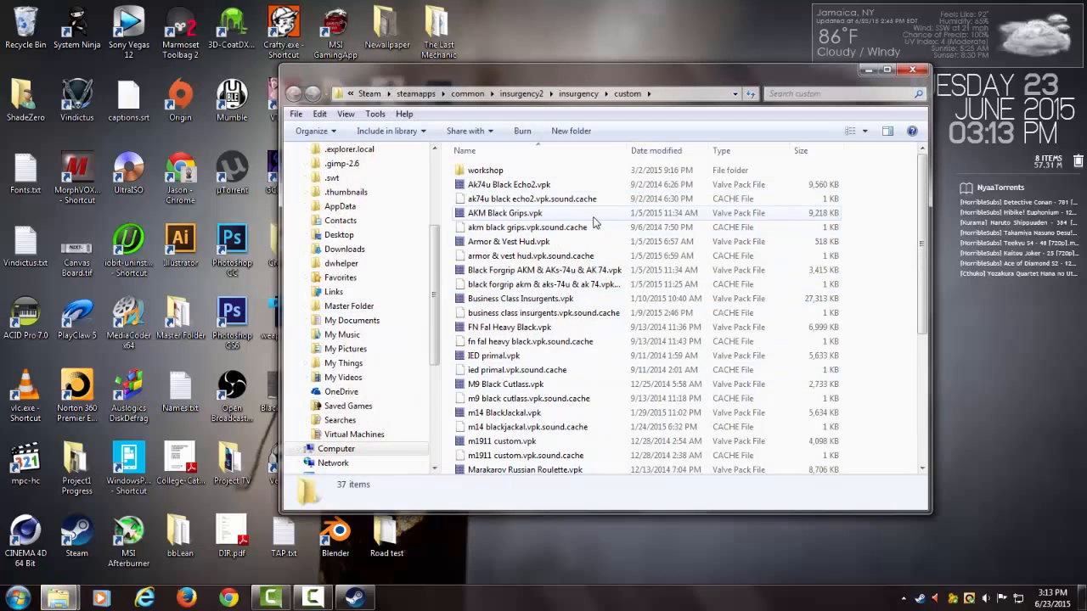
click(578, 94)
scroll(580, 302, down, 10)
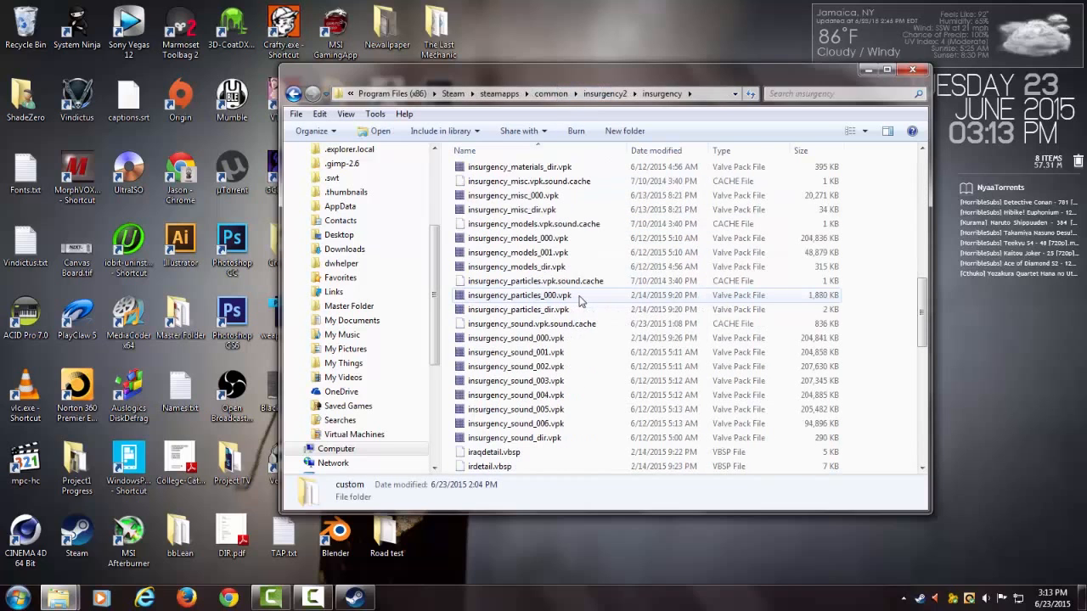
scroll(569, 313, up, 2)
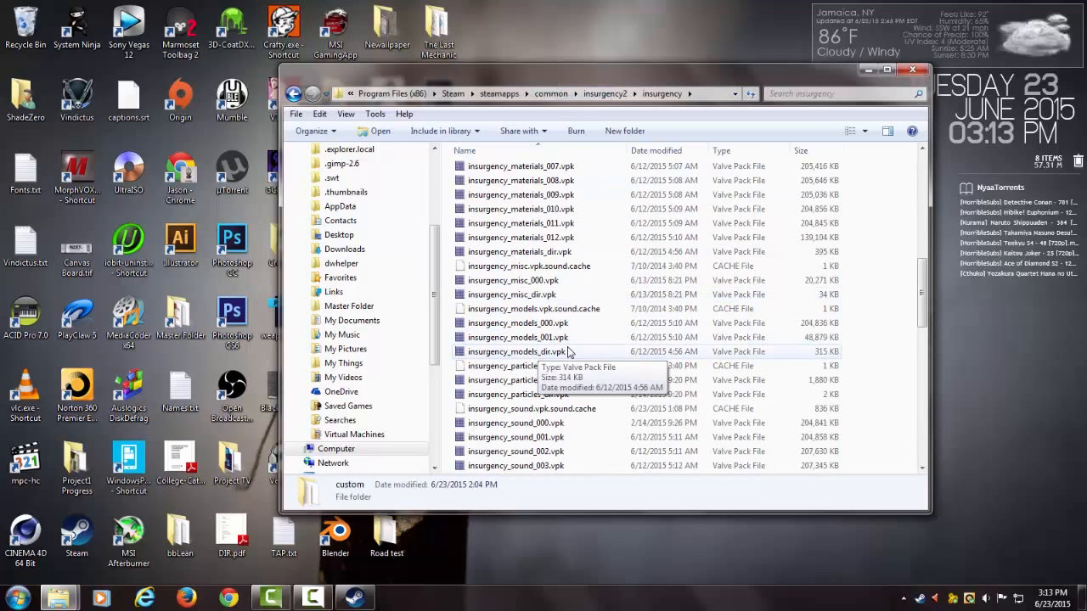
click(562, 353)
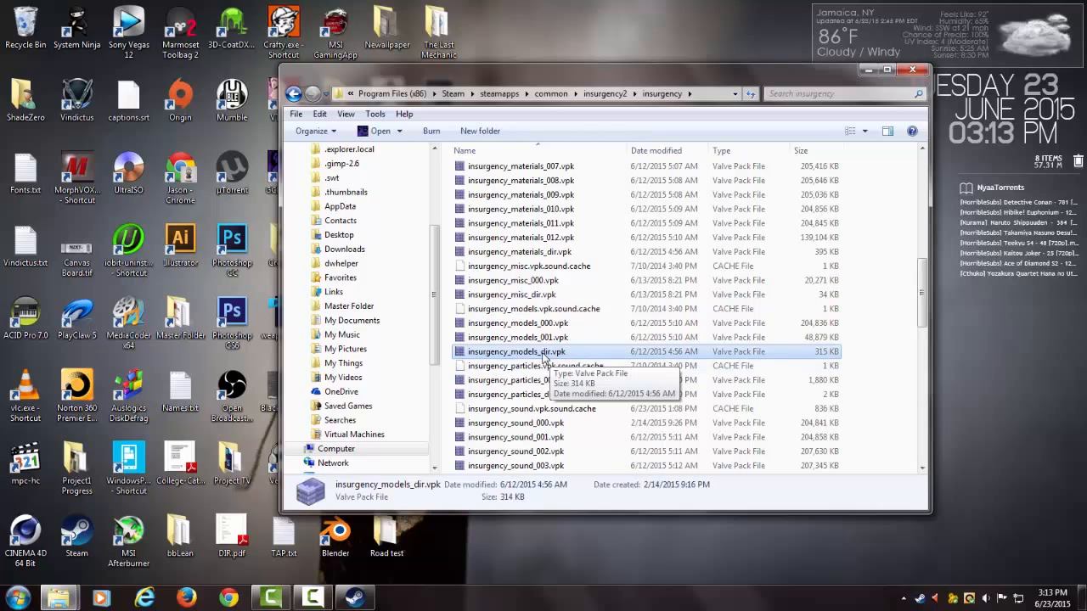
- Check the contents of insurgency_models_001.vpk and insurgency_models_000.vpk in GCFScape, closing each archive
click(562, 338)
double_click(544, 343)
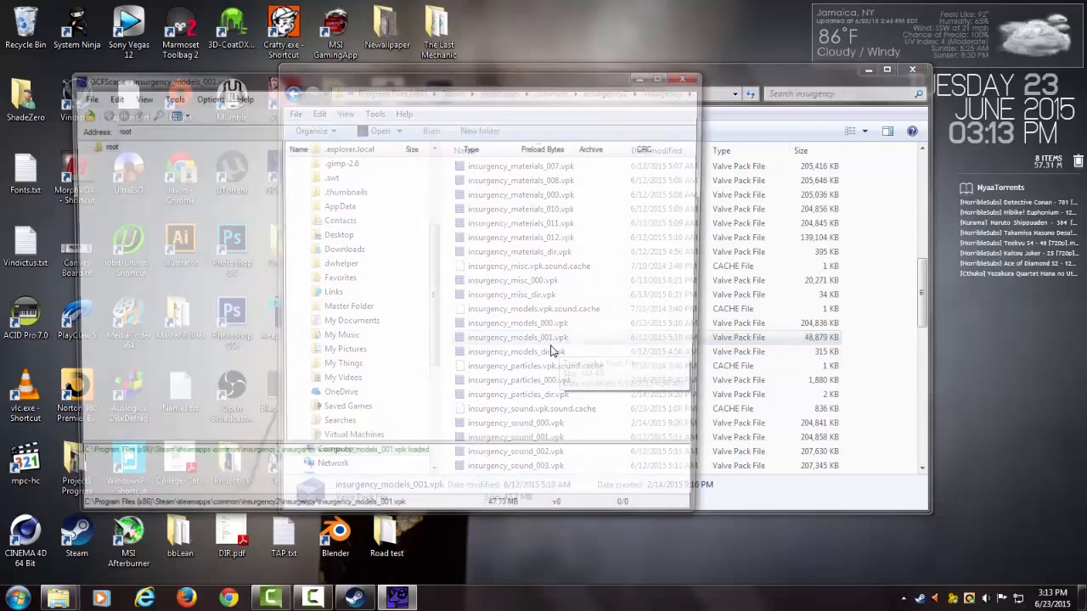
click(690, 76)
double_click(594, 324)
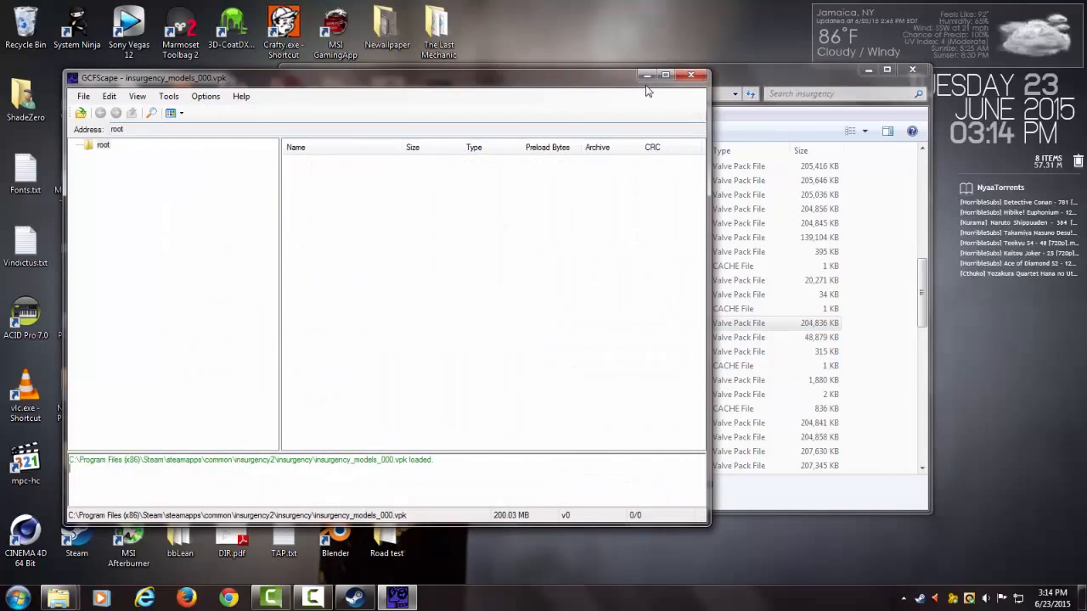
click(690, 76)
- Open insurgency_models_dir.vpk in GCFScape, search it for "weapons" and open the weapons folder
double_click(574, 352)
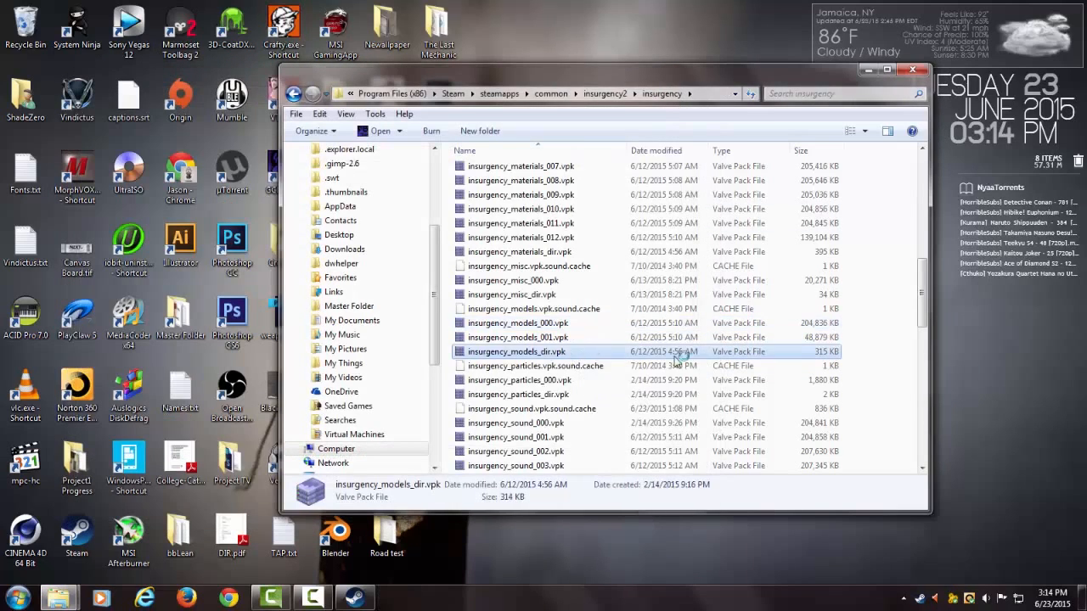
click(109, 96)
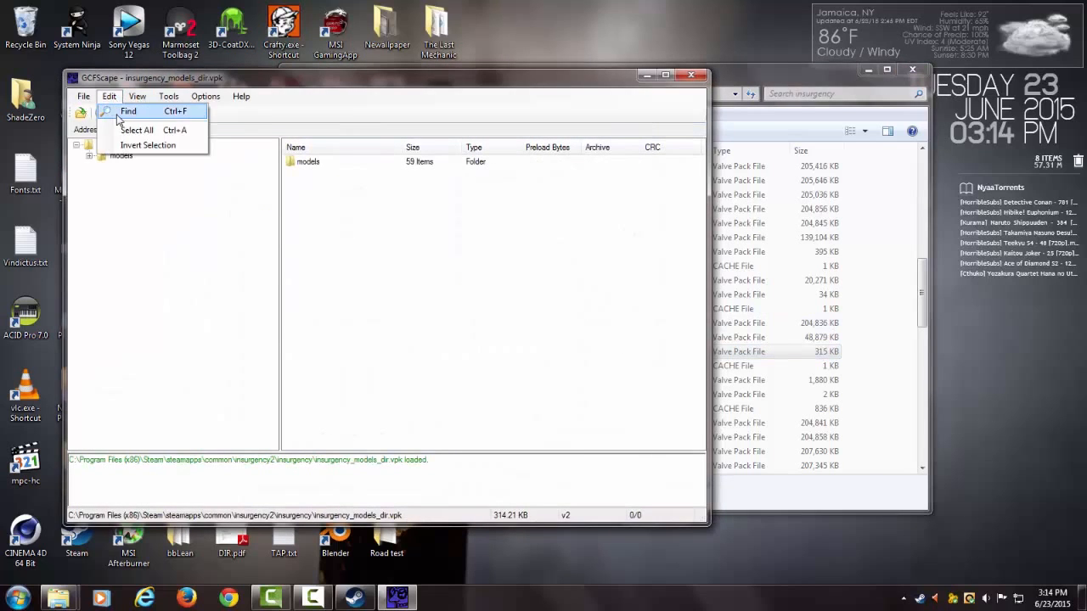
click(126, 115)
click(467, 294)
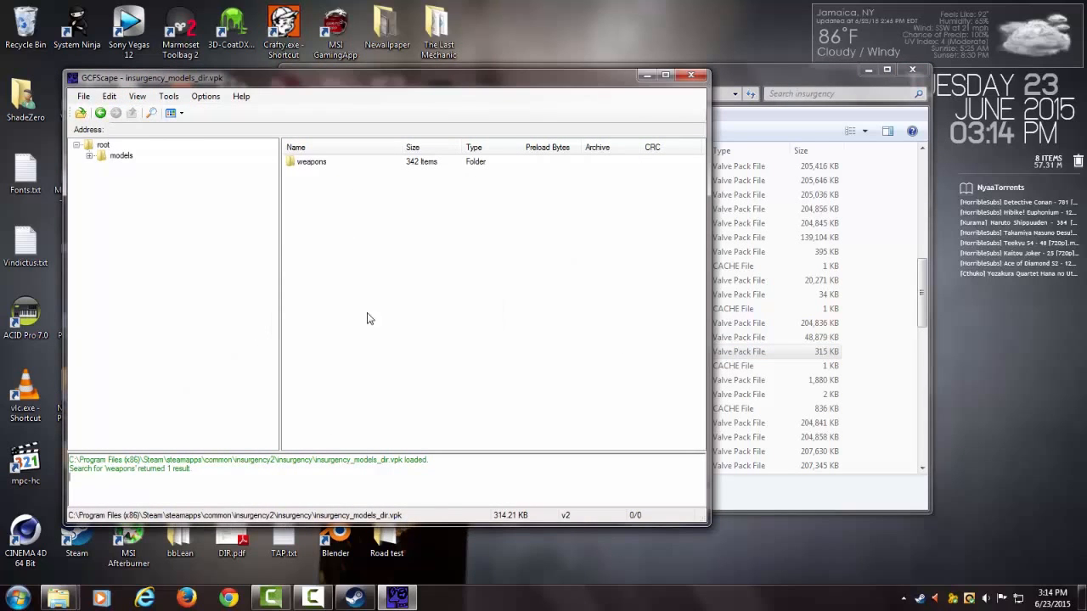
double_click(309, 163)
- Find and select the v_mini14 .dx90.vtx, .mdl and .vvd files in the weapons folder
scroll(365, 276, down, 10)
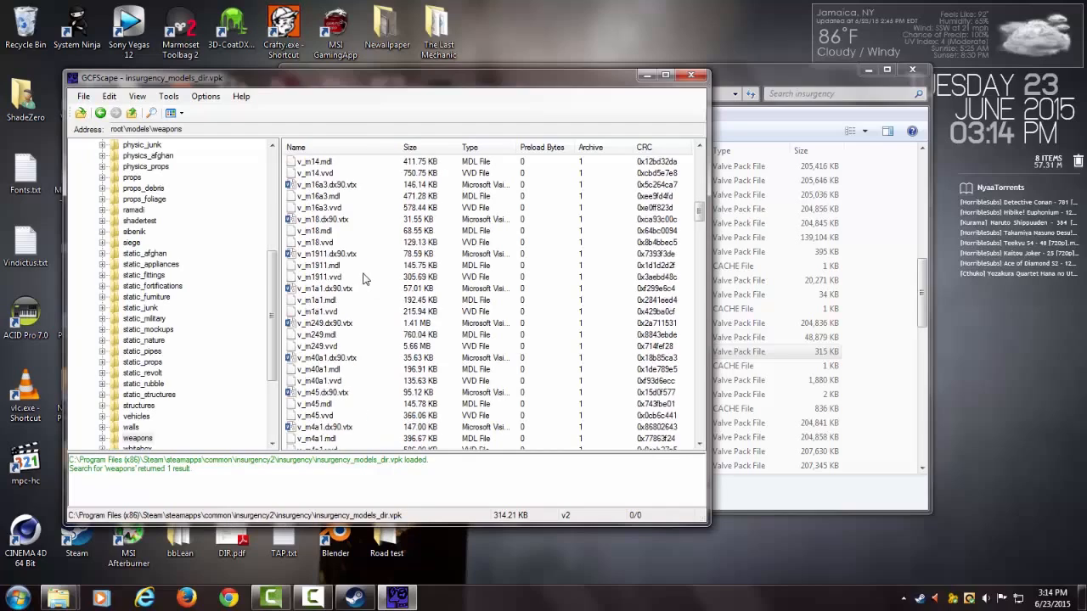
scroll(365, 276, down, 15)
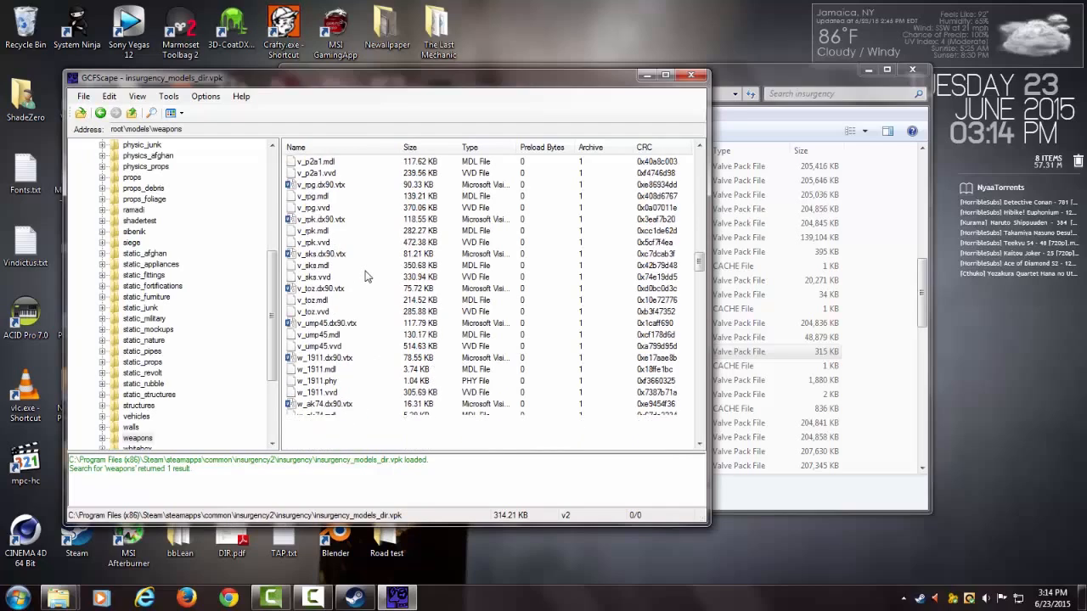
scroll(365, 276, down, 4)
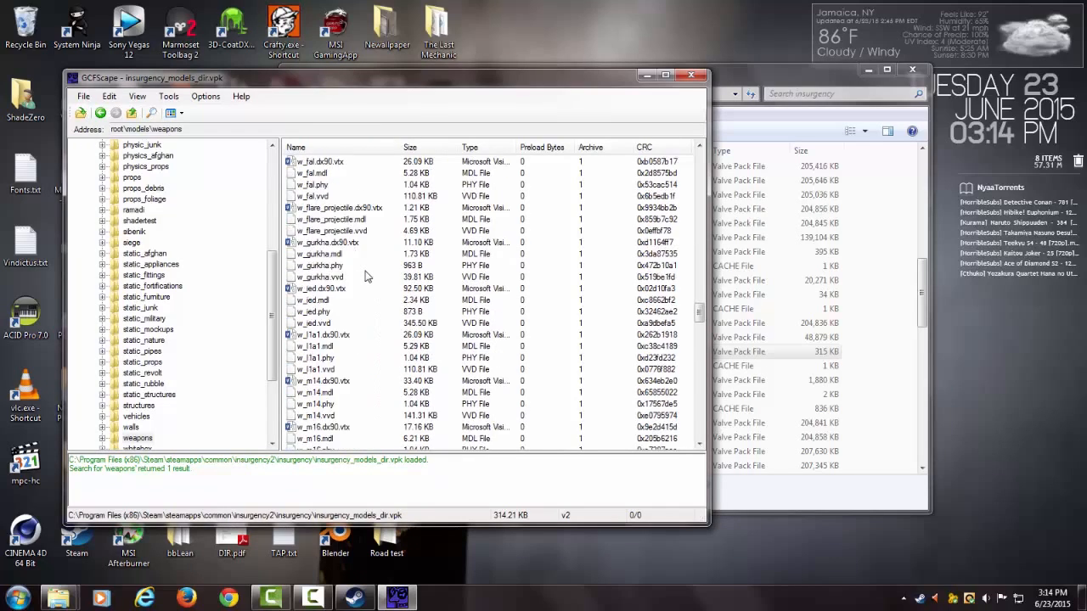
scroll(365, 276, up, 10)
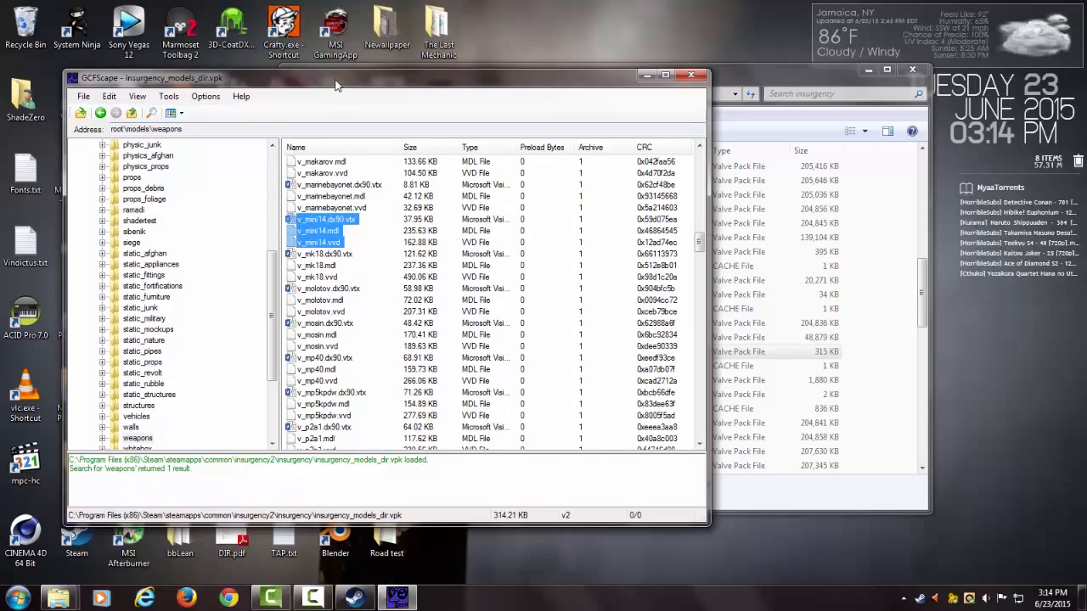
- Clear the desktop of the insurgency folder window, open the Mini 14 folder and create a subfolder named View Model files
drag(340, 80, 866, 63)
click(666, 83)
click(910, 73)
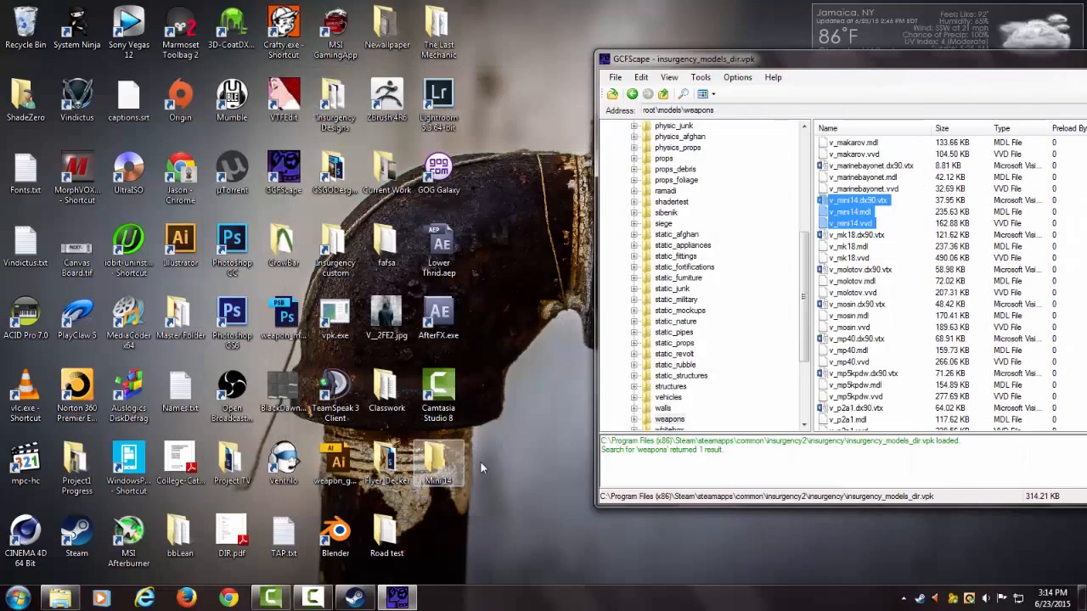
double_click(443, 461)
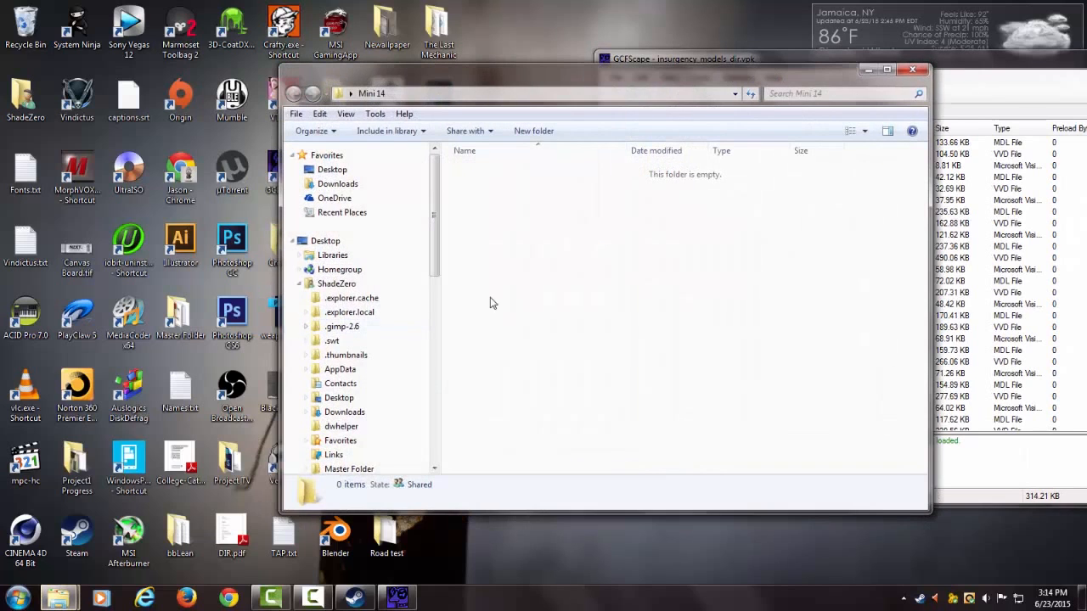
right_click(499, 295)
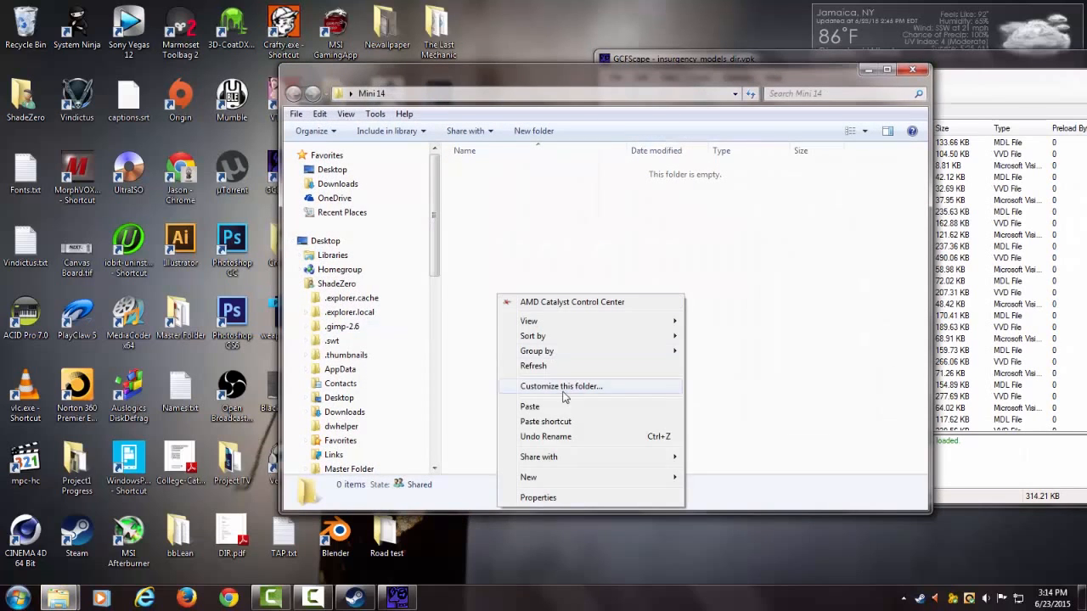
click(540, 479)
click(715, 338)
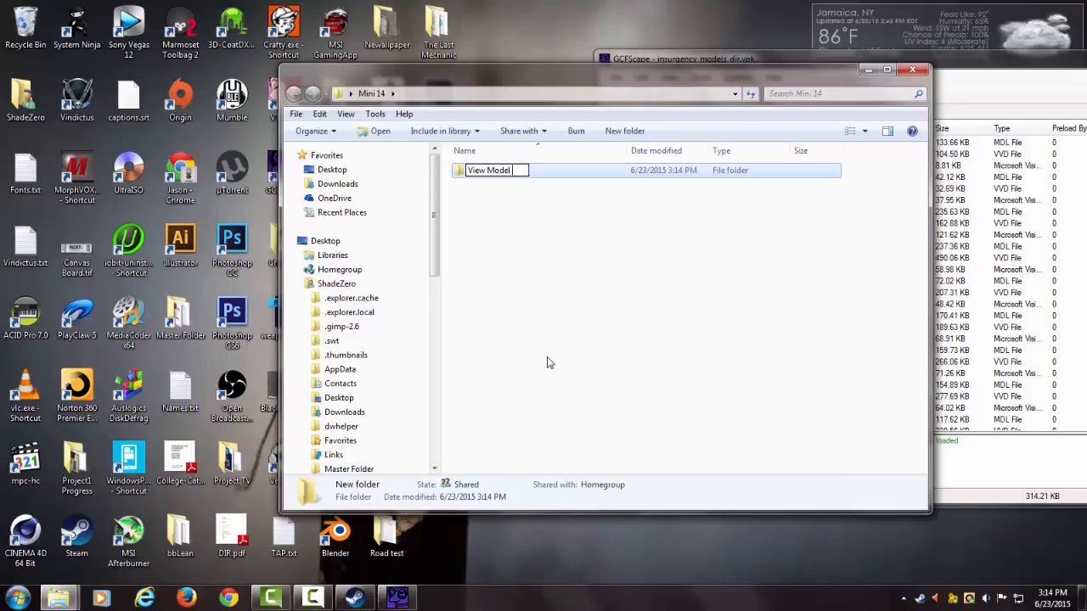
text(View Model files)
key(Return)
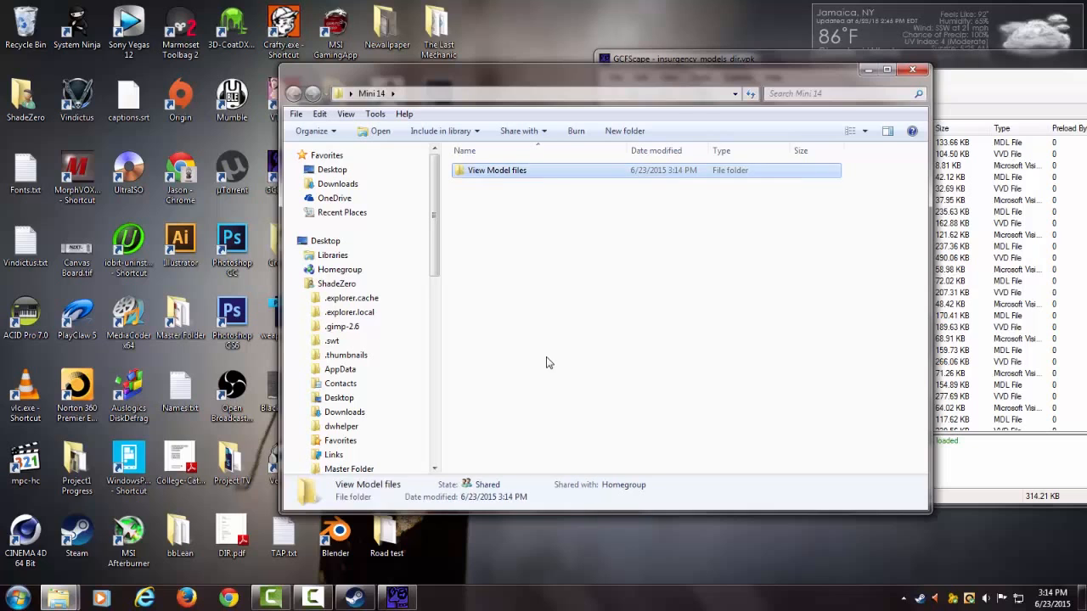
- Switch back to GCFScape and select w_mini14.dx90.vtx, w_mini14.mdl, w_mini14.phy and w_mini14.vvd in the weapons folder
click(944, 77)
drag(532, 171, 533, 171)
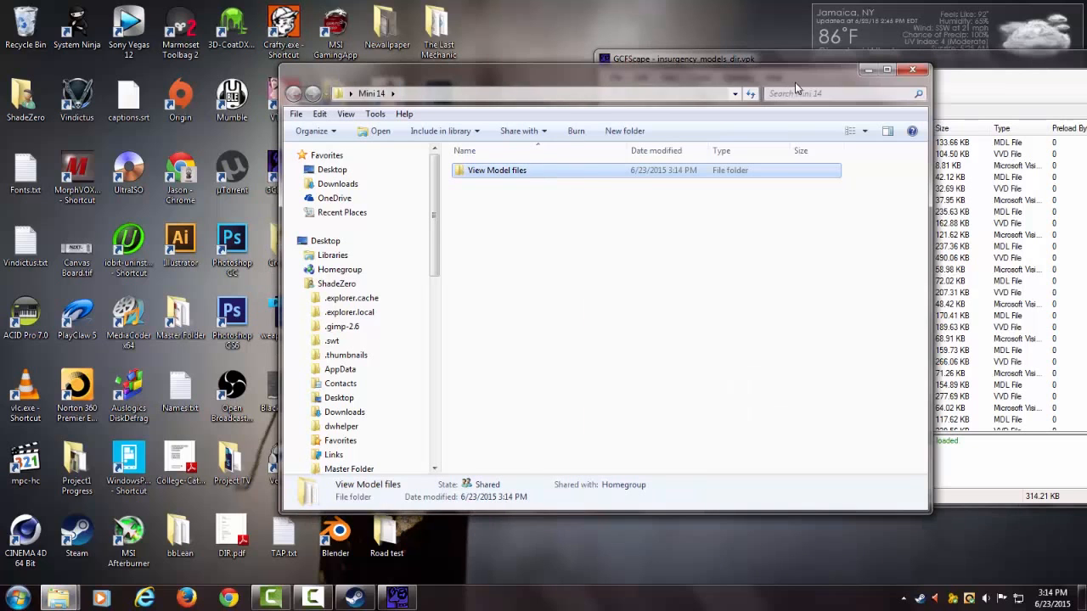
click(970, 67)
scroll(896, 259, down, 20)
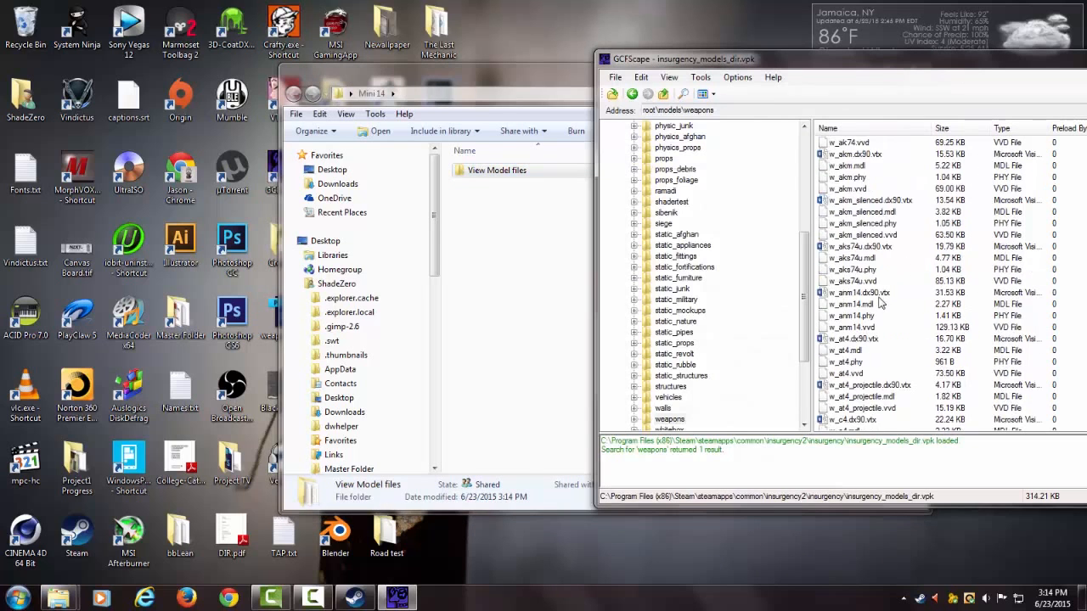
scroll(866, 331, down, 10)
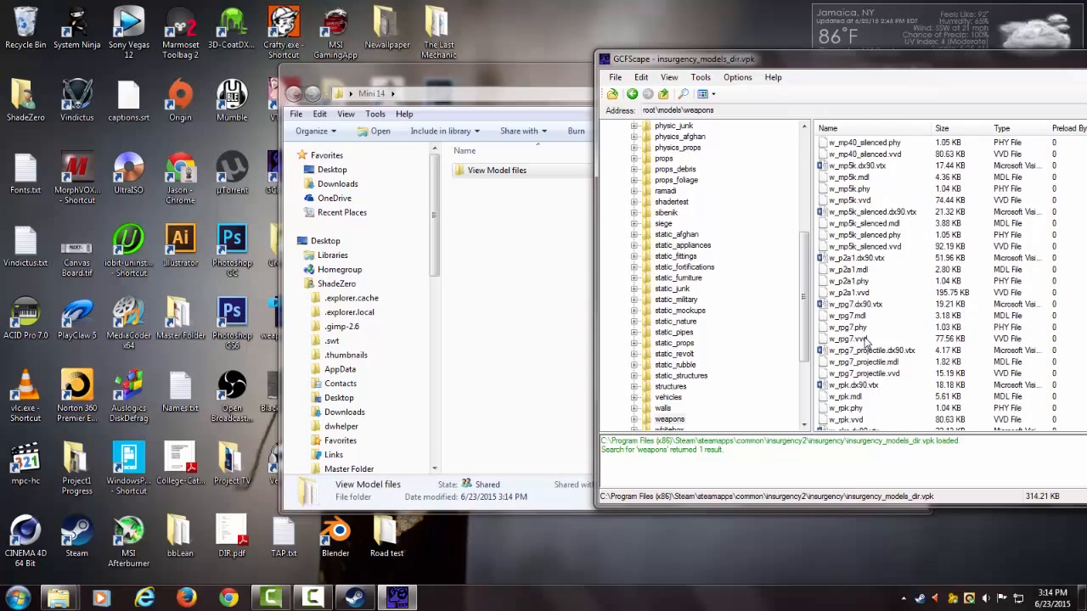
scroll(862, 355, up, 14)
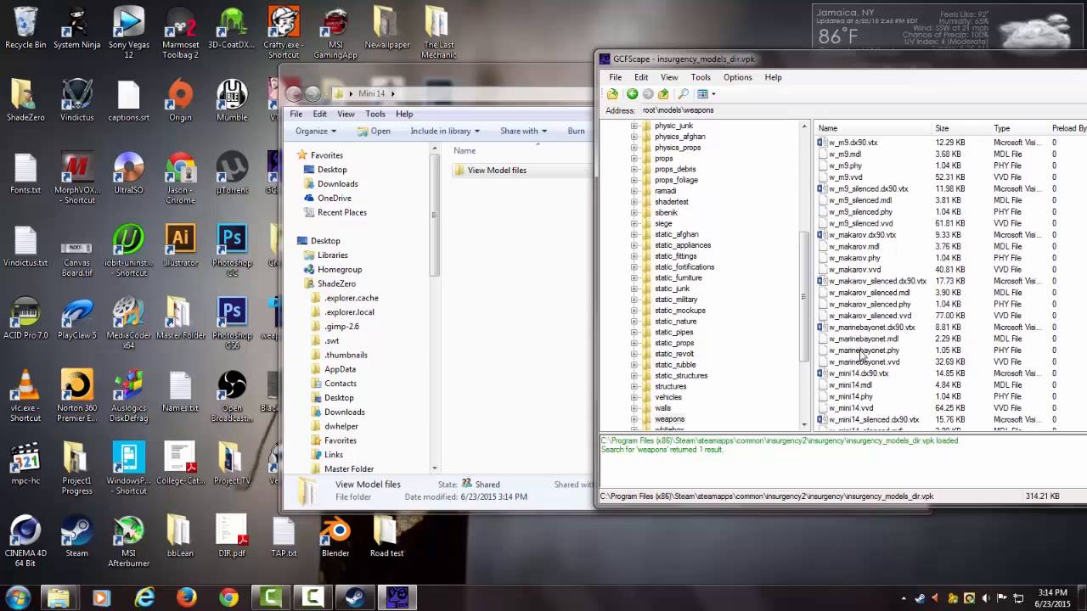
click(851, 374)
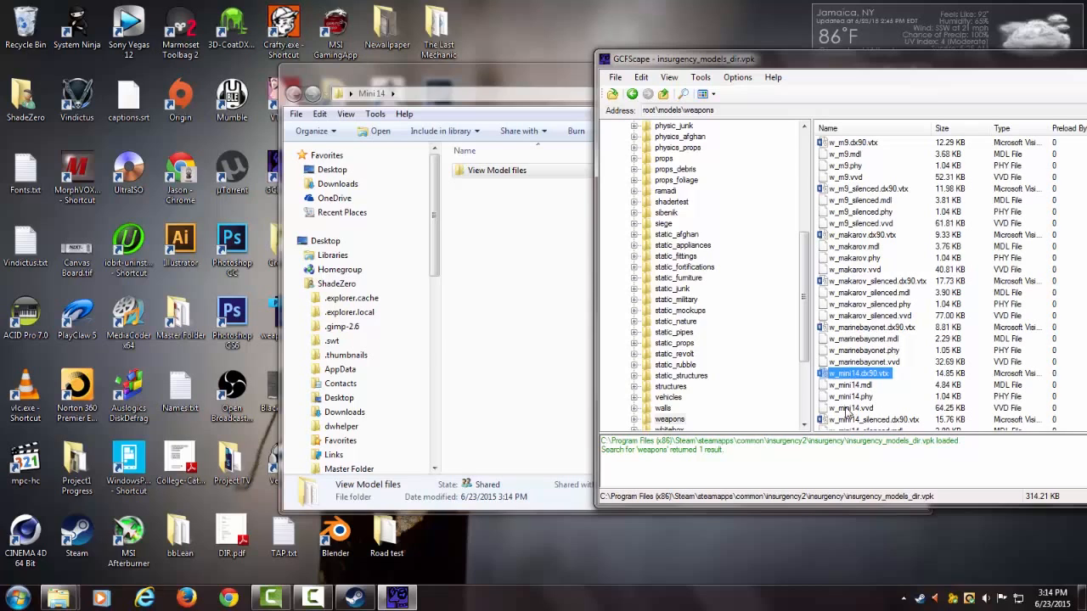
shift+click(869, 407)
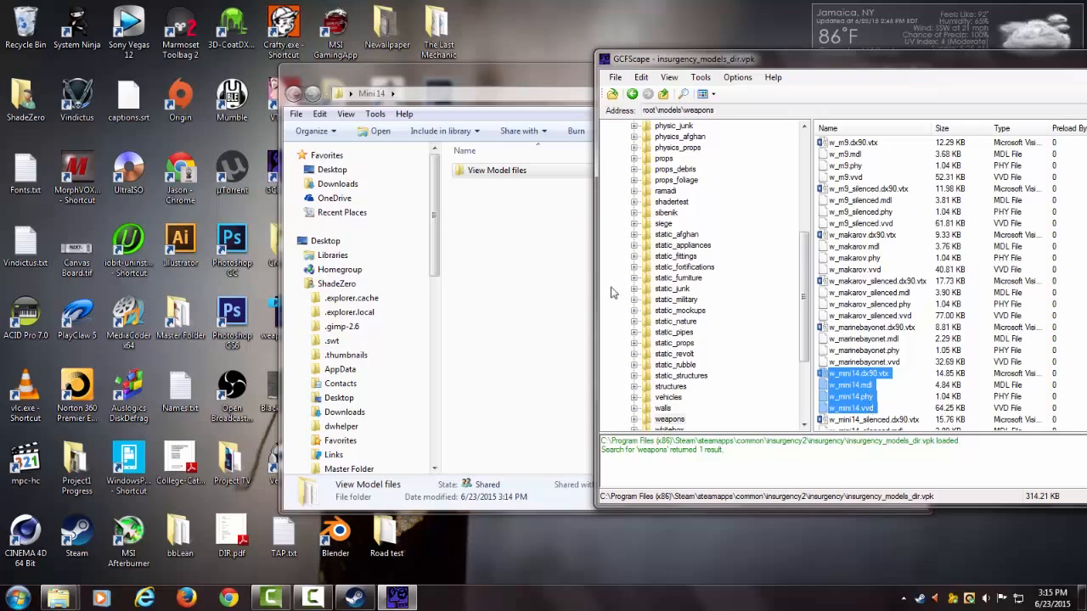
- Create a subfolder named World Model files in the Mini 14 folder
right_click(499, 275)
mouse_move(556, 463)
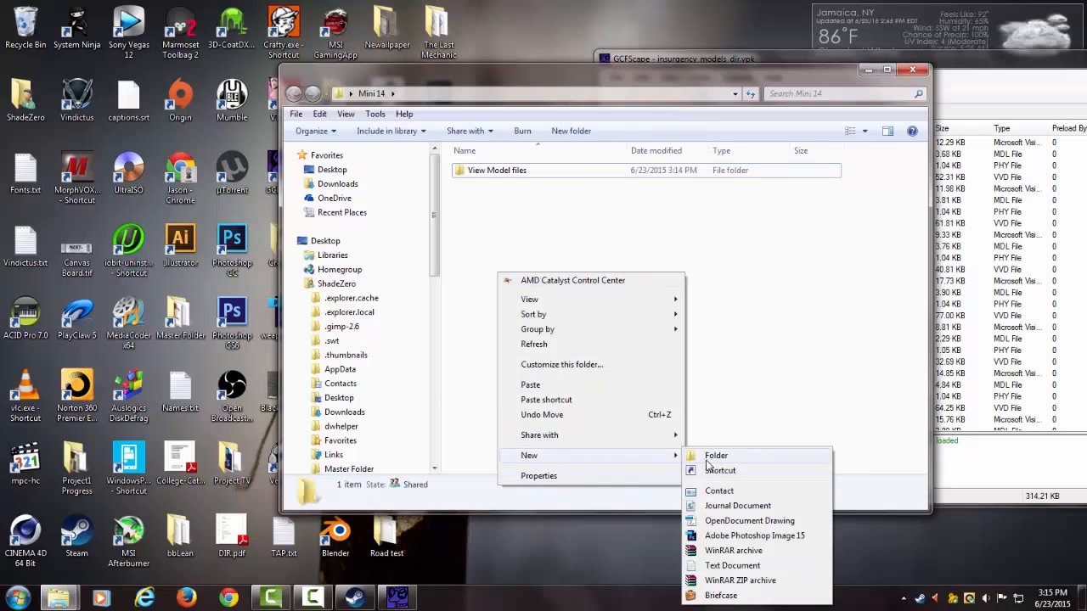
click(713, 456)
text(World)
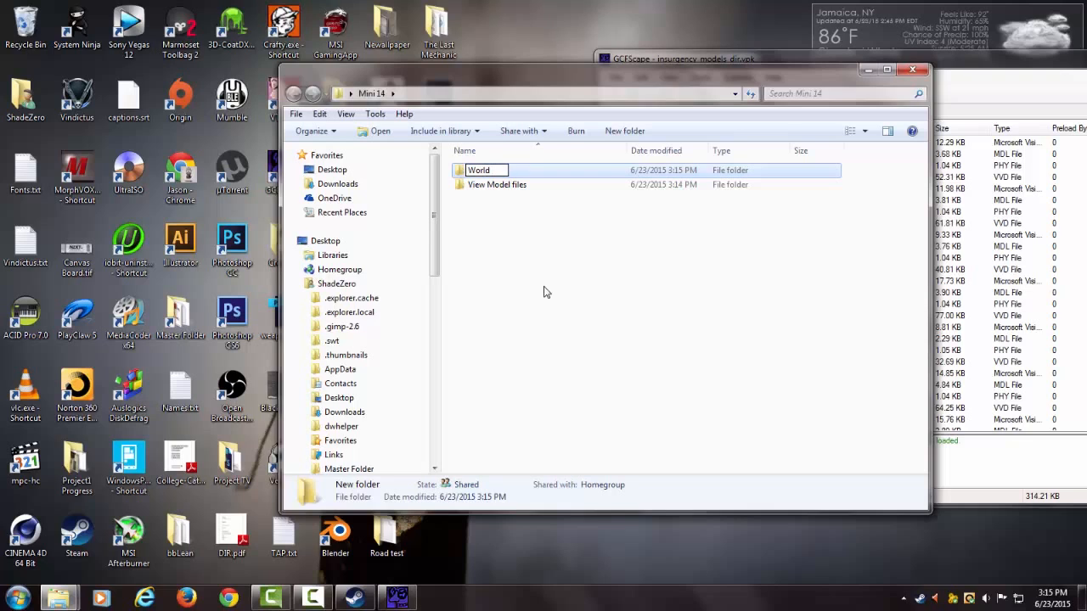
text( Model files)
key(Return)
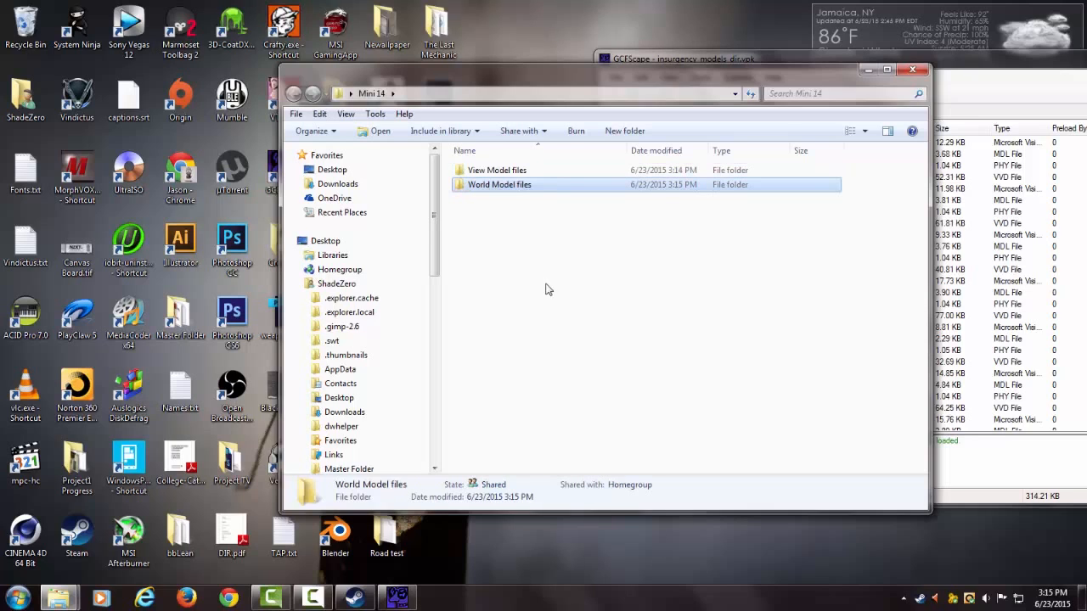
- Open World Model files and copy the four selected w_mini14 files from GCFScape into it
double_click(514, 192)
click(968, 91)
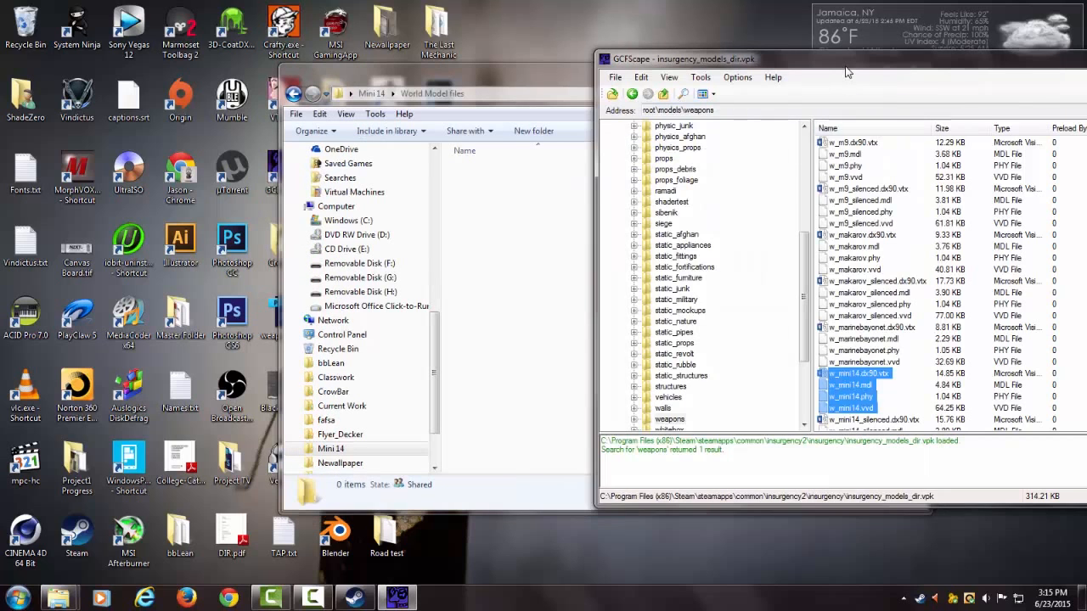
drag(845, 68, 955, 52)
drag(989, 394, 584, 327)
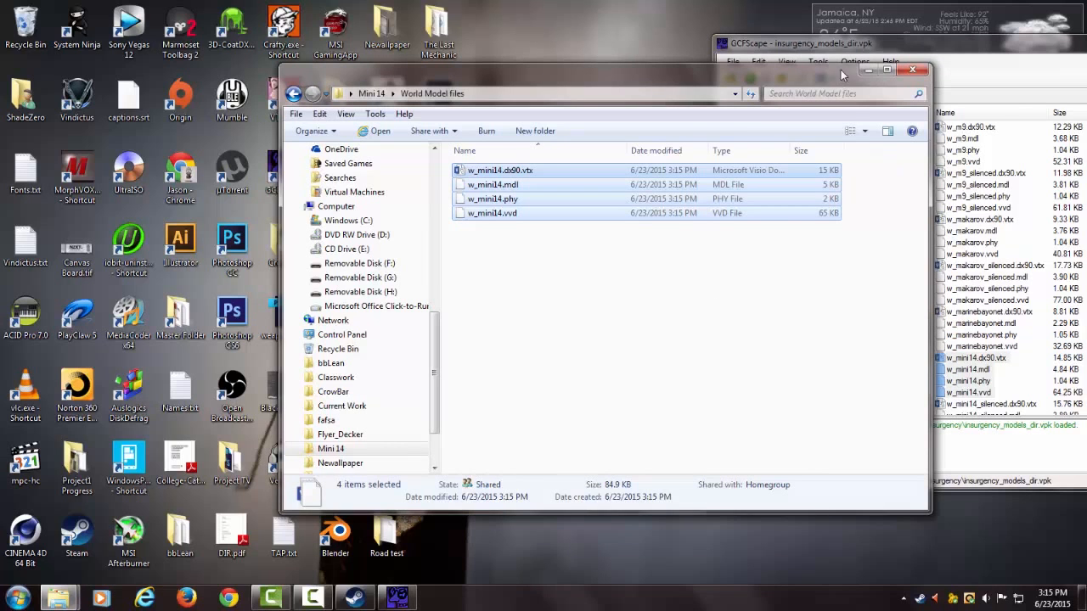
- Look through the world model files around the Mini 14 entries in GCFScape's weapons folder
drag(852, 48, 626, 59)
scroll(751, 384, down, 7)
scroll(750, 384, up, 8)
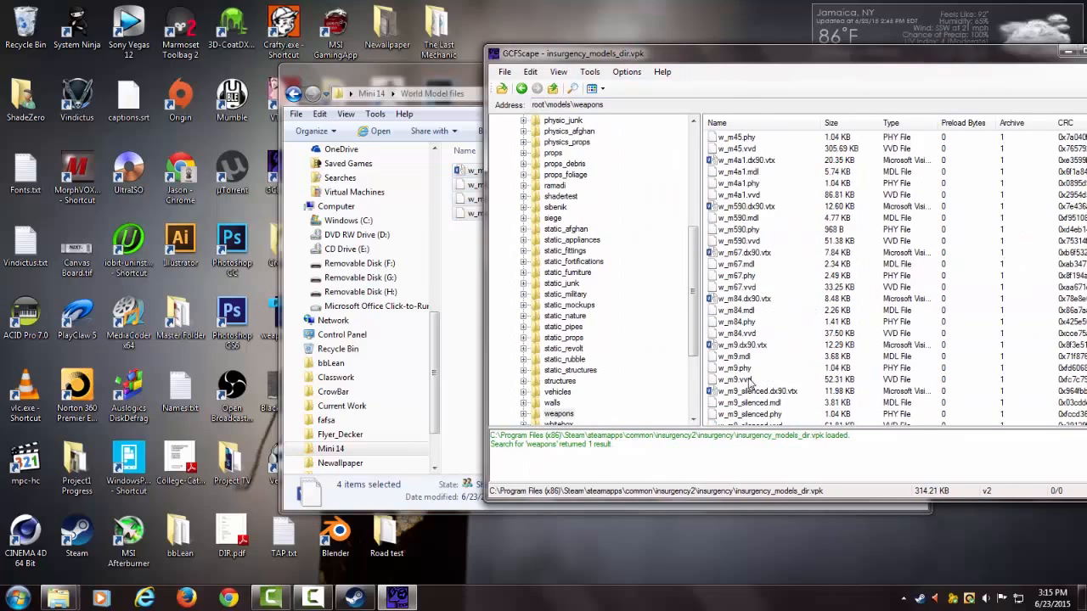
scroll(764, 383, down, 5)
scroll(781, 385, up, 1)
scroll(782, 385, up, 8)
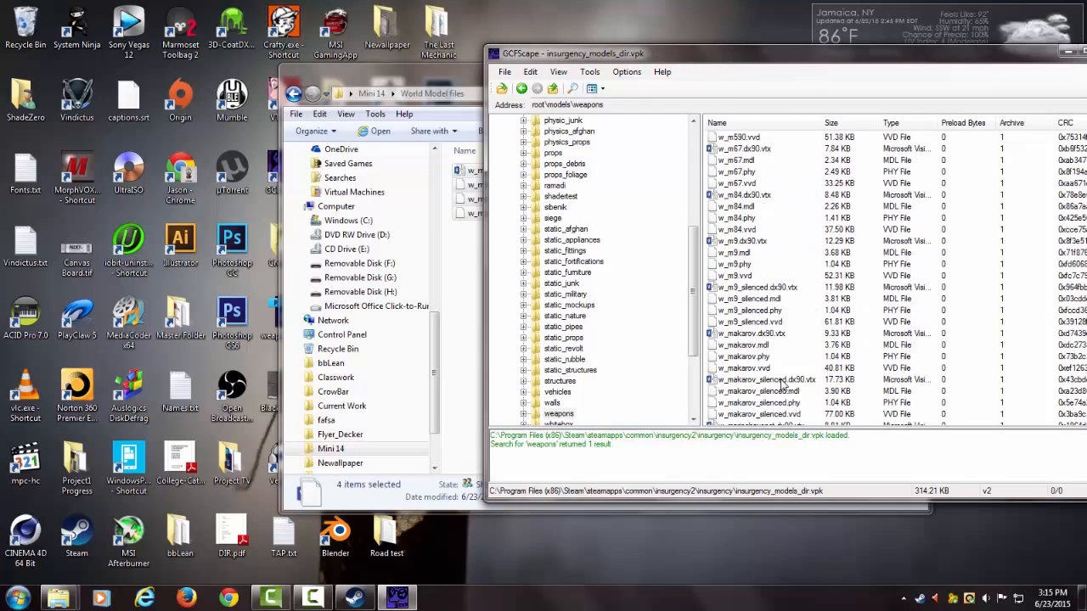
scroll(782, 385, down, 7)
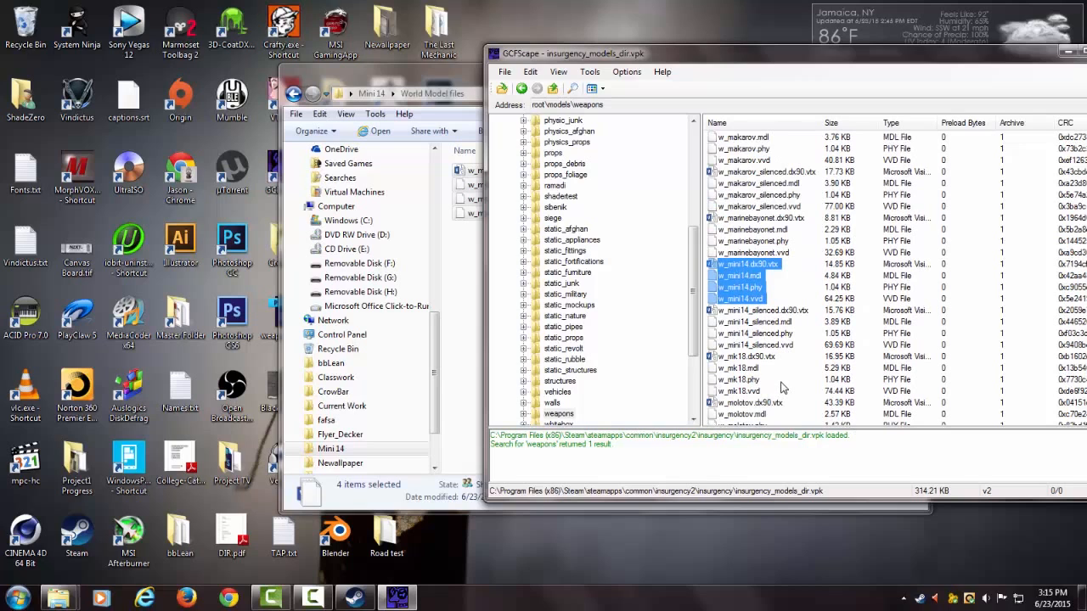
- Go back up to the Mini 14 folder in the file window and close GCFScape
click(467, 296)
key(BackSpace)
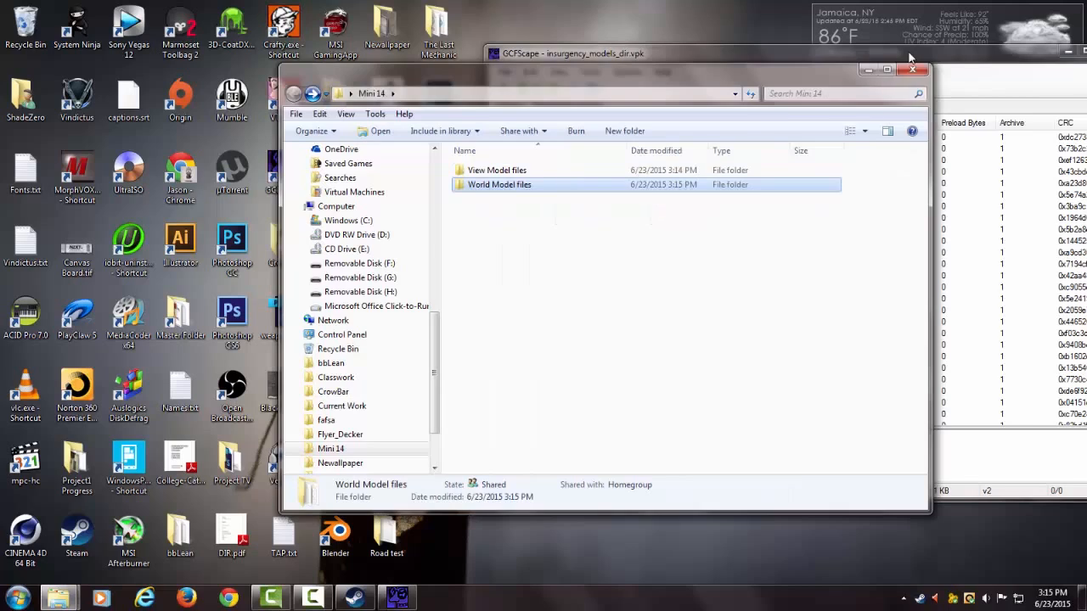
drag(911, 54, 670, 81)
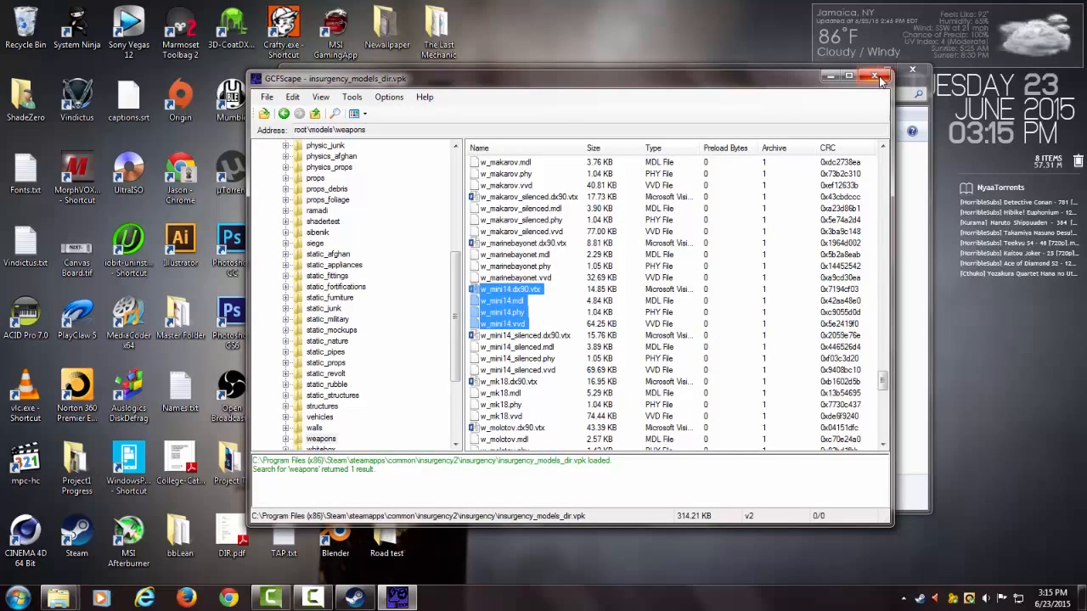
click(882, 79)
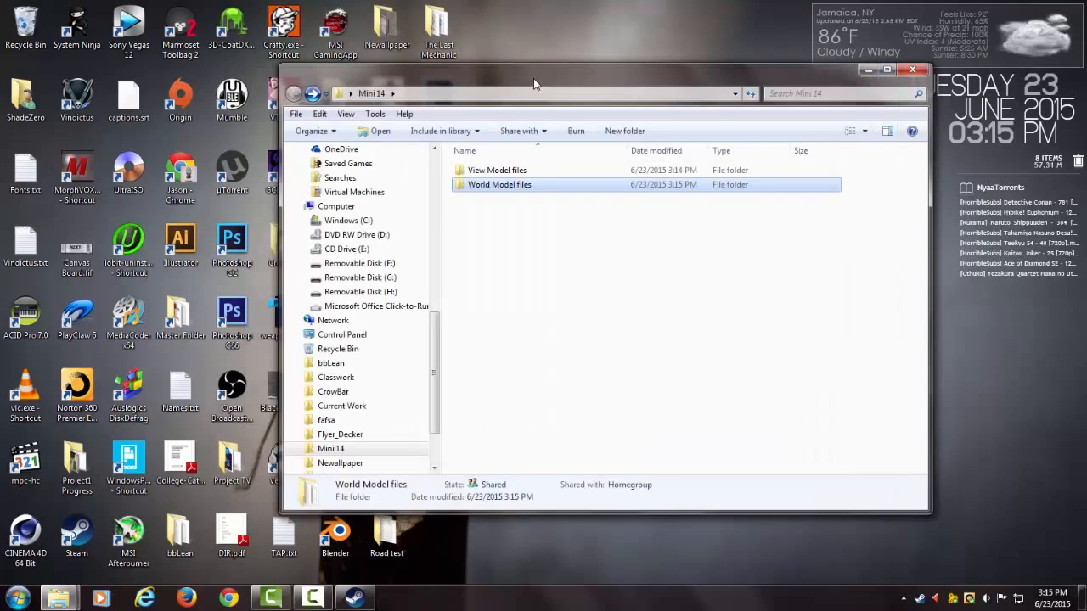
- Move the Mini 14 window clear of the desktop shortcuts, open View Model files and select v_mini14.mdl
drag(533, 78, 808, 68)
double_click(704, 173)
click(819, 181)
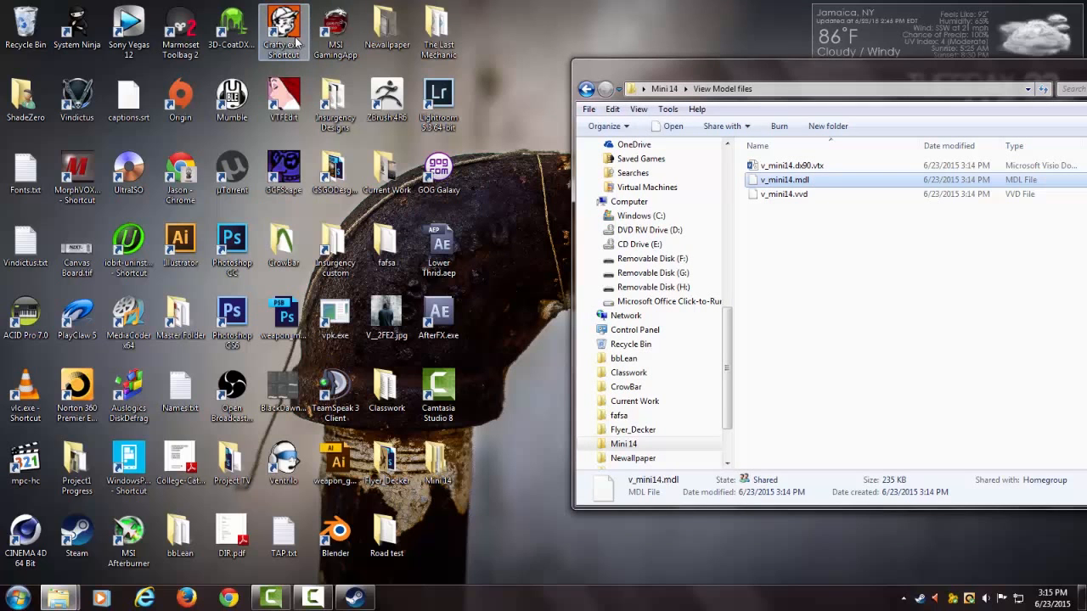
- Open v_mini14.mdl from the View Model files folder with the Crafty desktop shortcut
double_click(284, 246)
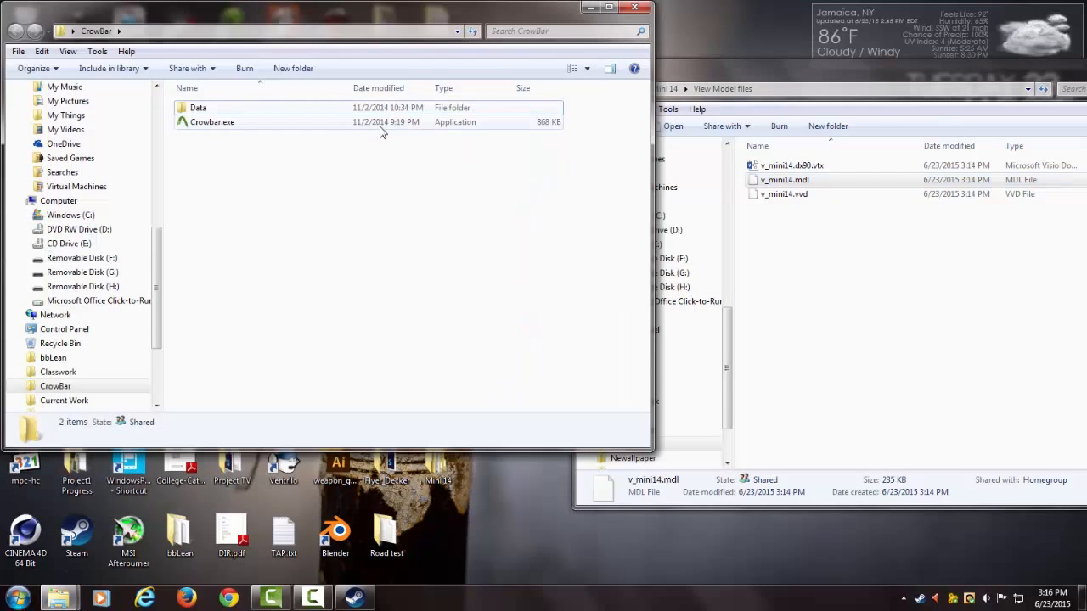
click(635, 8)
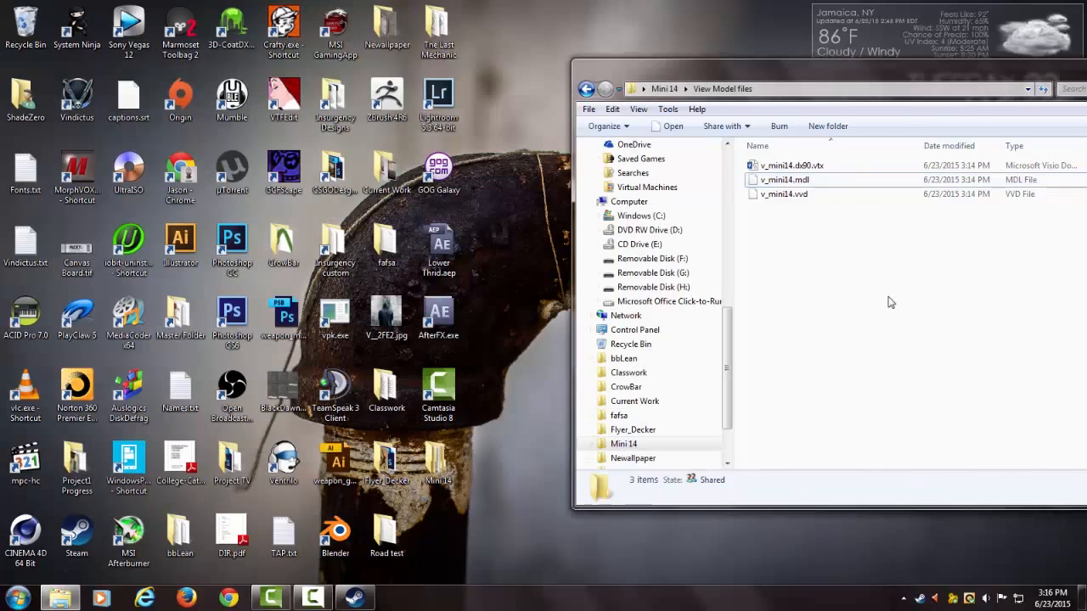
click(812, 182)
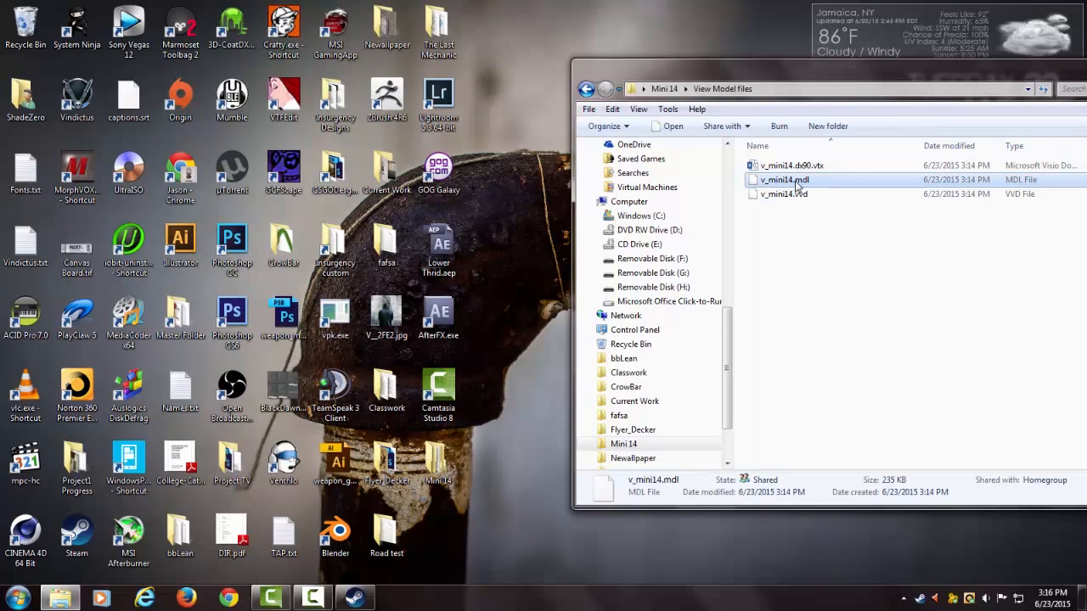
drag(822, 182, 808, 320)
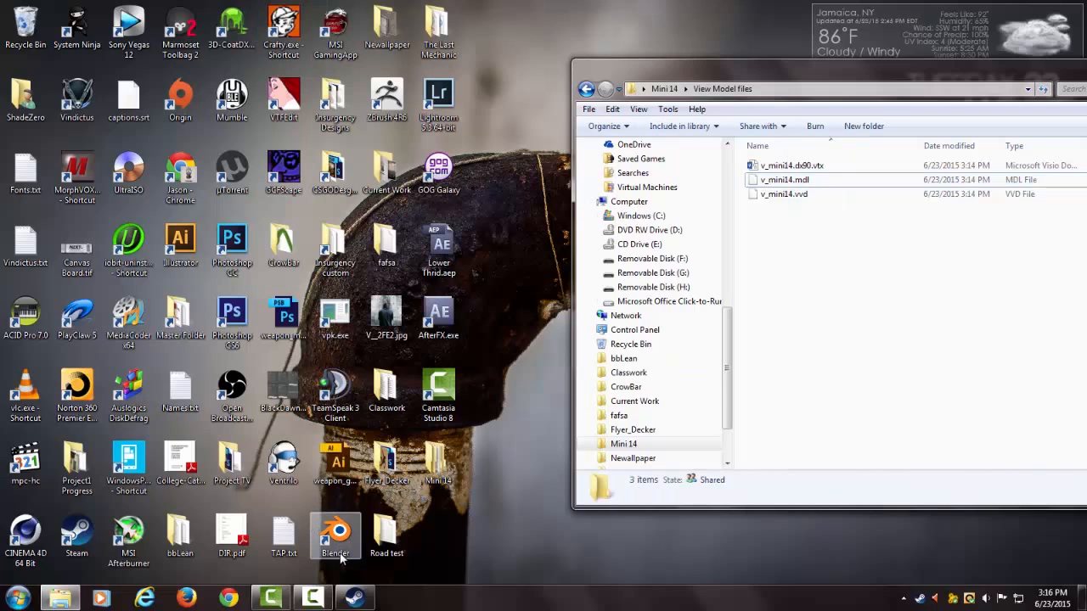
drag(841, 179, 289, 34)
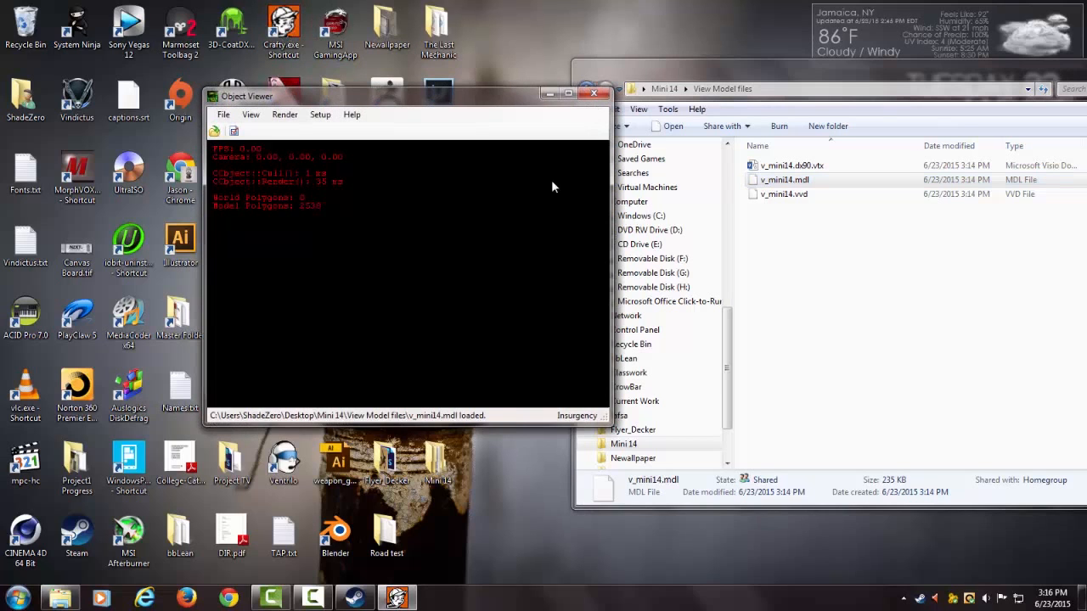
- Set the Object Viewer's game profile to Insurgency among the Source 3rd Party profiles
click(224, 115)
mouse_move(253, 119)
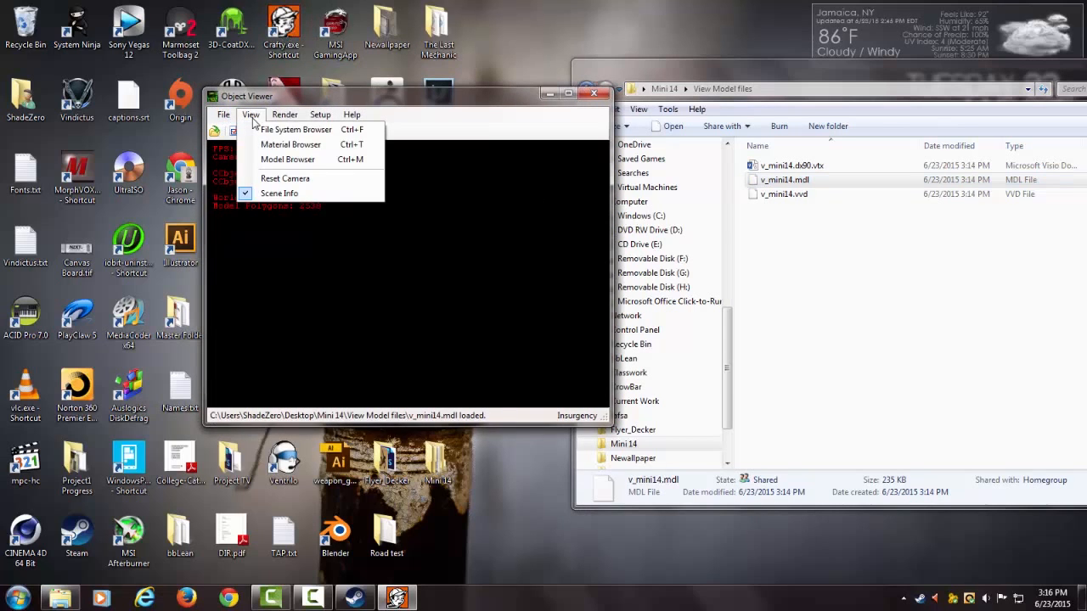
mouse_move(291, 121)
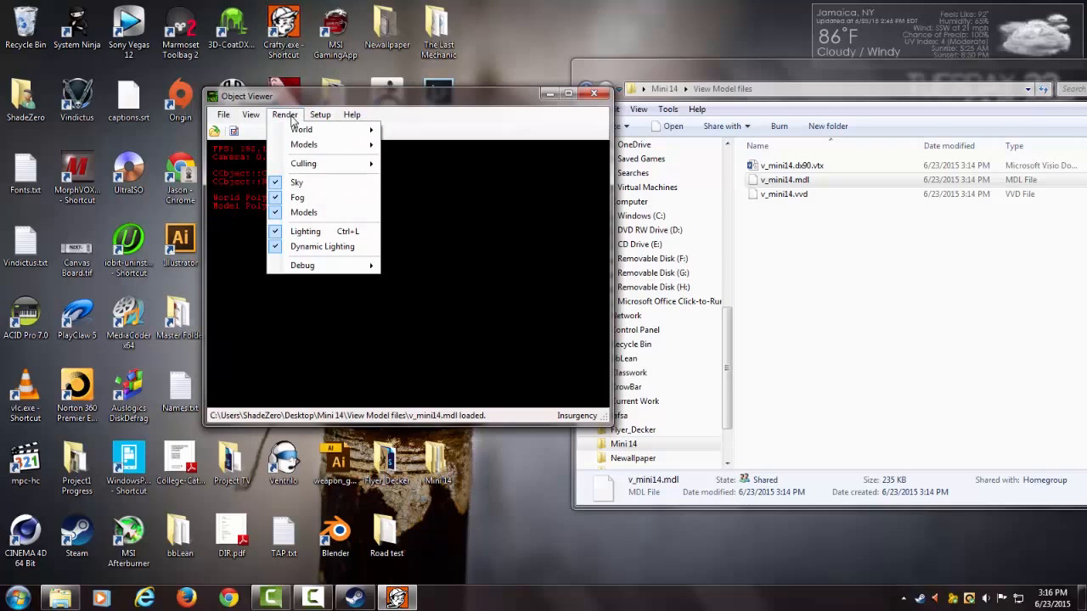
mouse_move(308, 170)
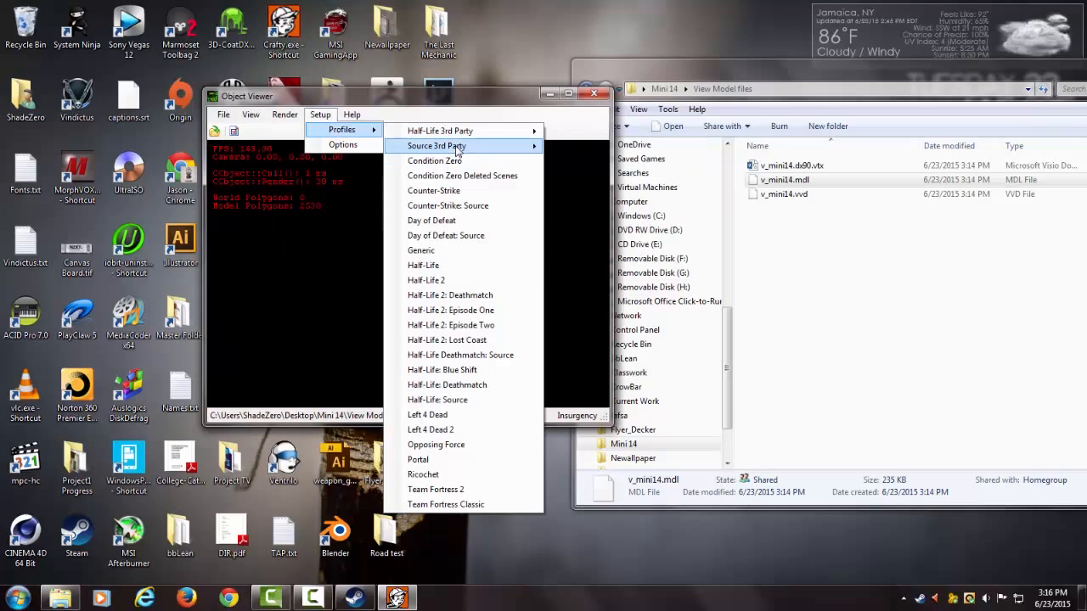
mouse_move(456, 149)
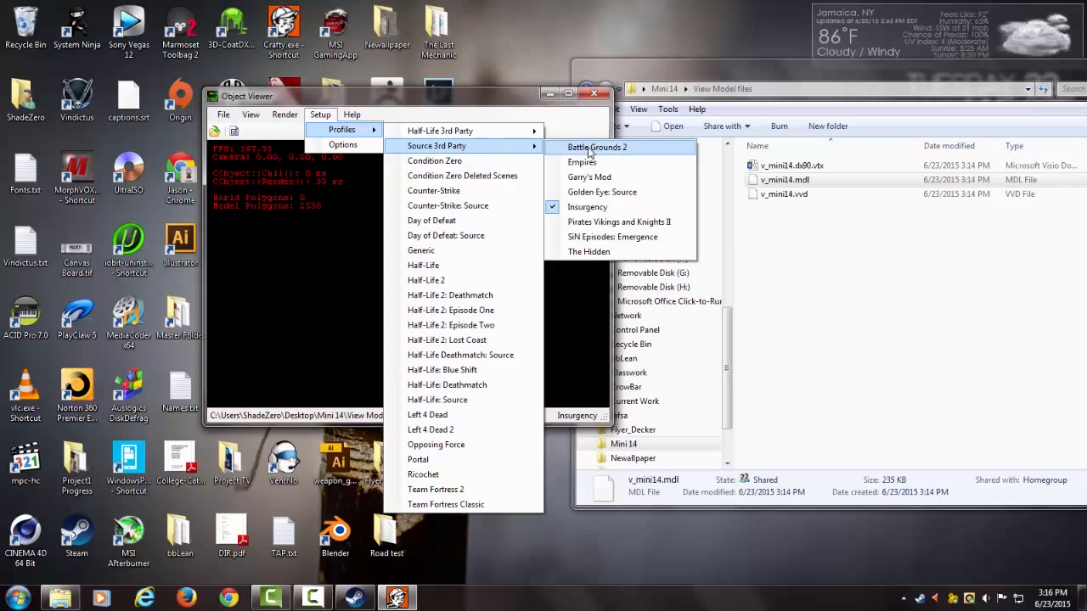
click(588, 207)
- Start exporting the model and set the export location to the copied path of the View Model files folder
click(223, 115)
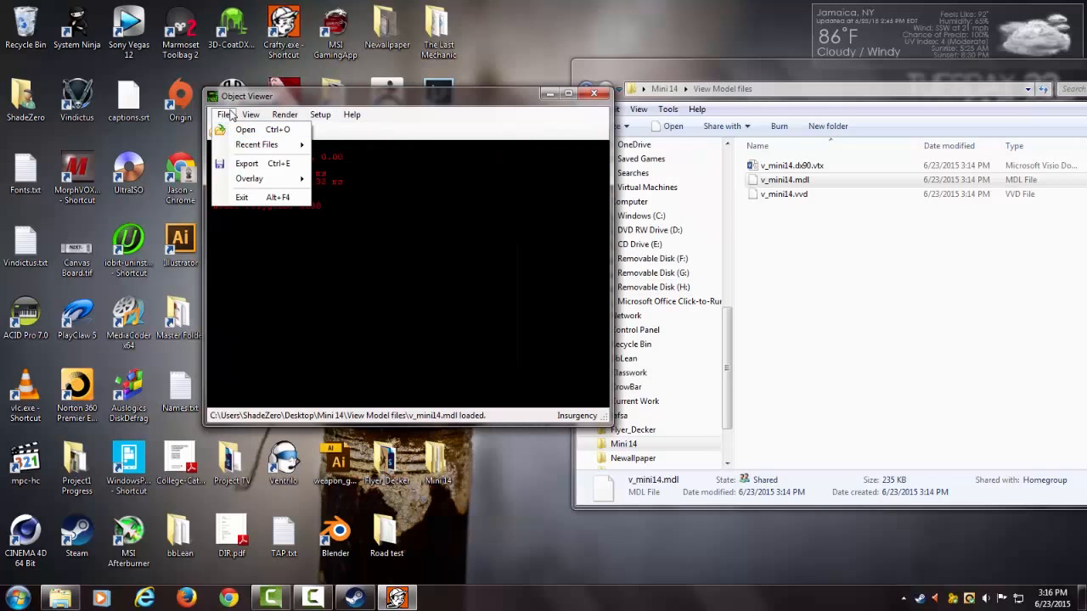
click(532, 171)
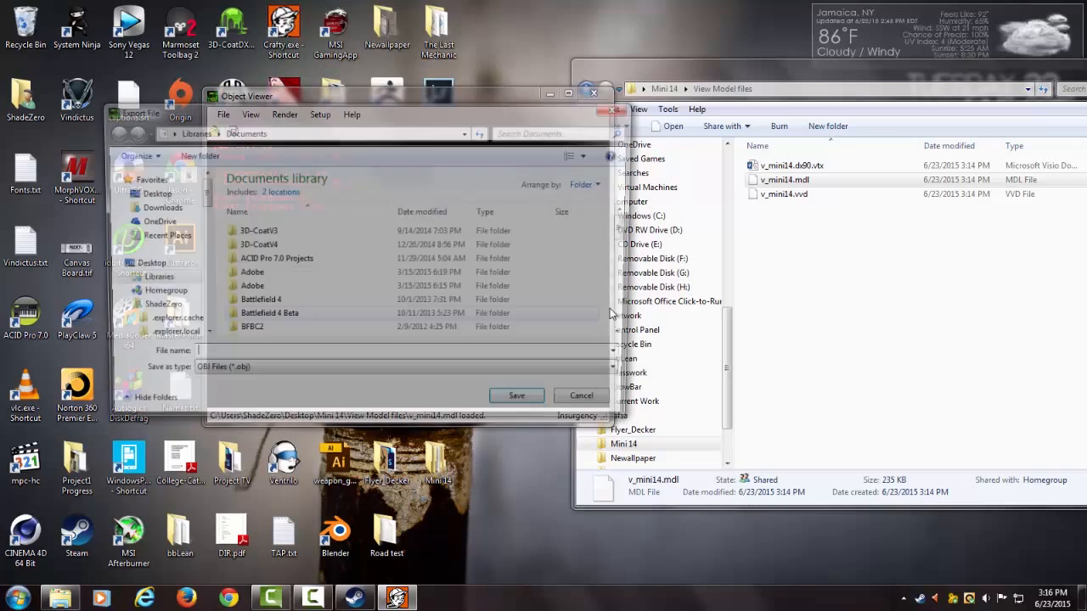
click(840, 89)
right_click(841, 89)
click(875, 136)
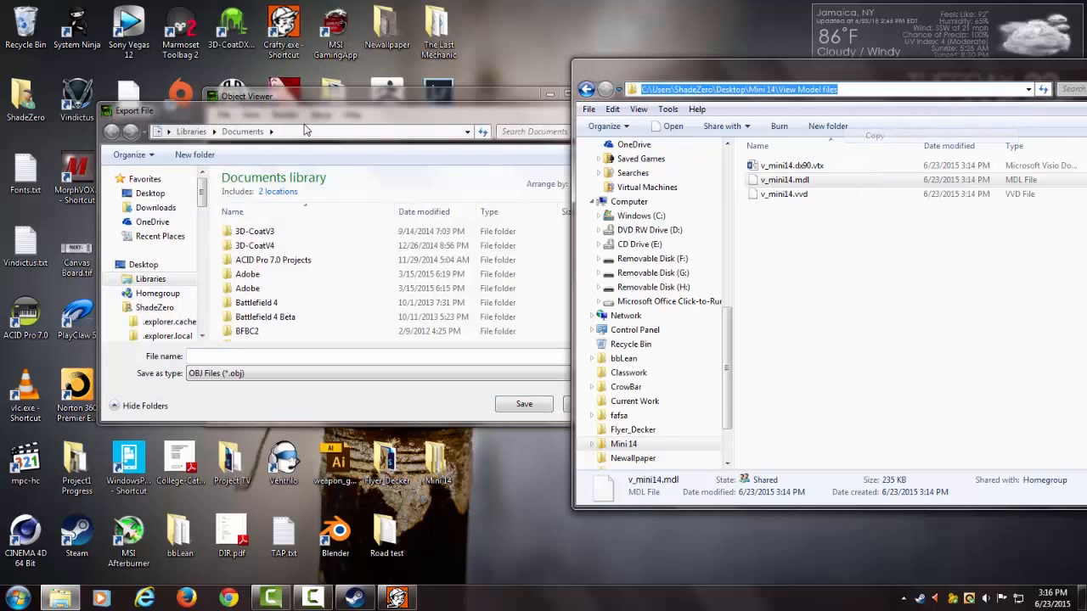
click(316, 131)
right_click(316, 132)
click(347, 190)
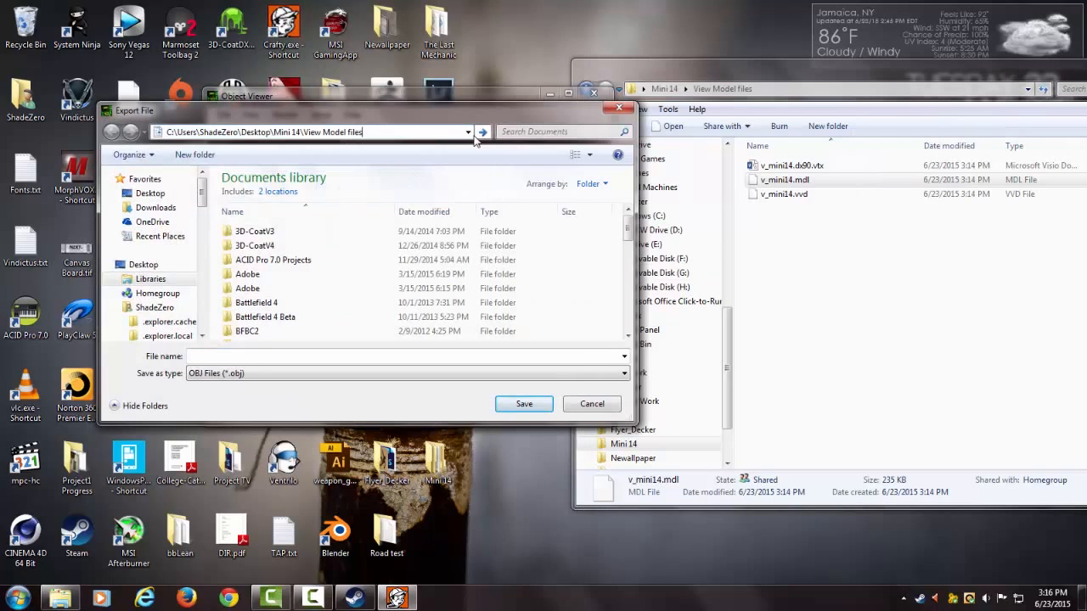
key(Return)
- Save the export as an OBJ file named crafty mini14 and close the Object Viewer
click(259, 357)
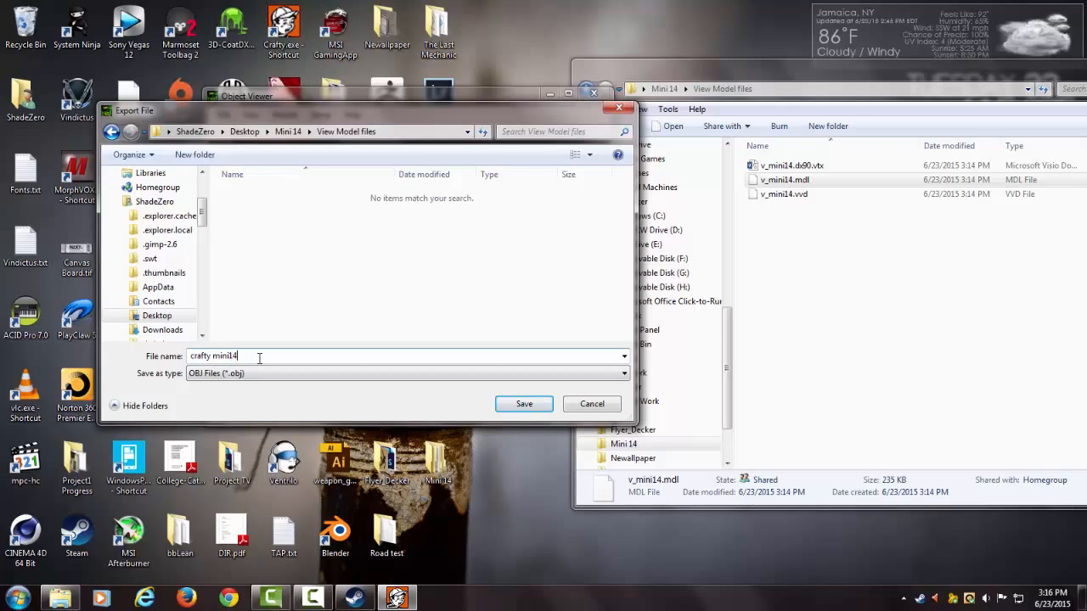
click(521, 405)
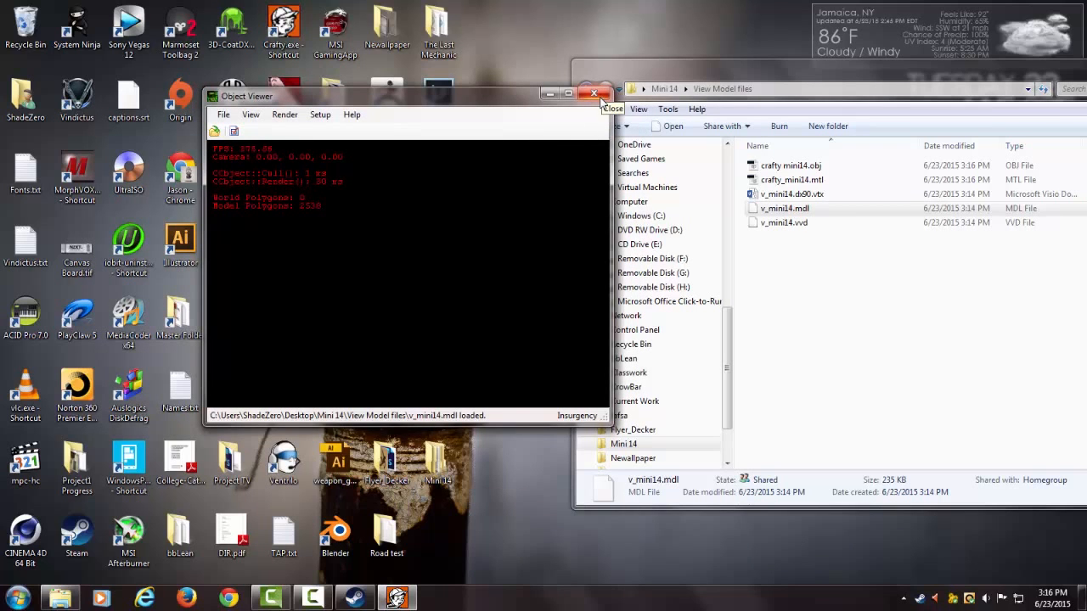
click(599, 99)
- Open the exported crafty mini14.obj from the View Model files folder in Photoshop CC
mouse_move(732, 66)
mouse_down()
mouse_move(643, 68)
mouse_move(714, 64)
mouse_up()
click(751, 163)
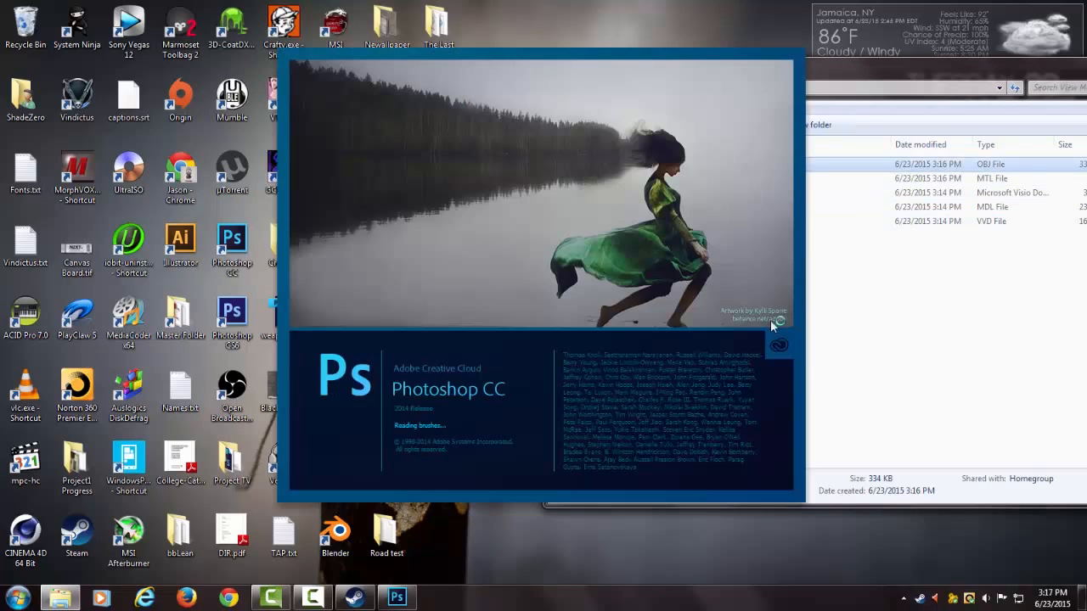
click(945, 323)
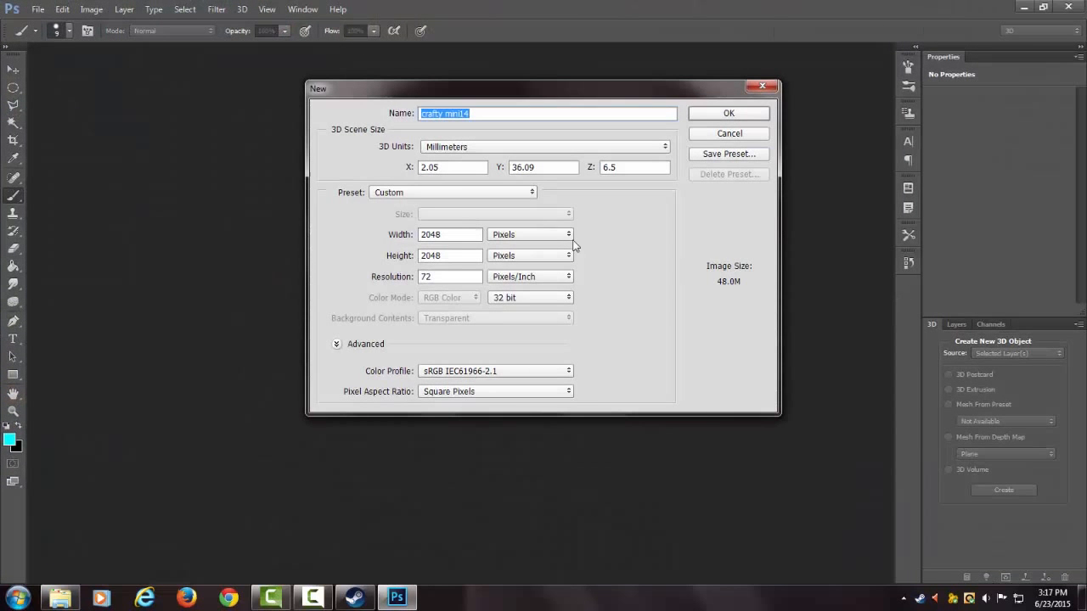
- Create the 3D document for crafty mini14 with the 1000 px X 1000 px preset
click(452, 192)
click(458, 246)
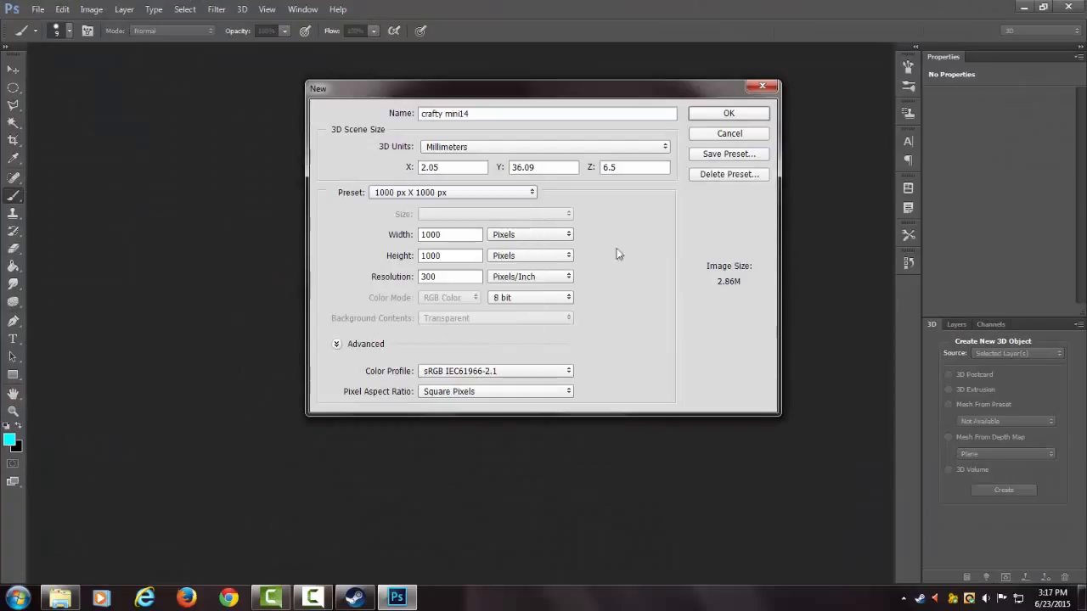
click(728, 114)
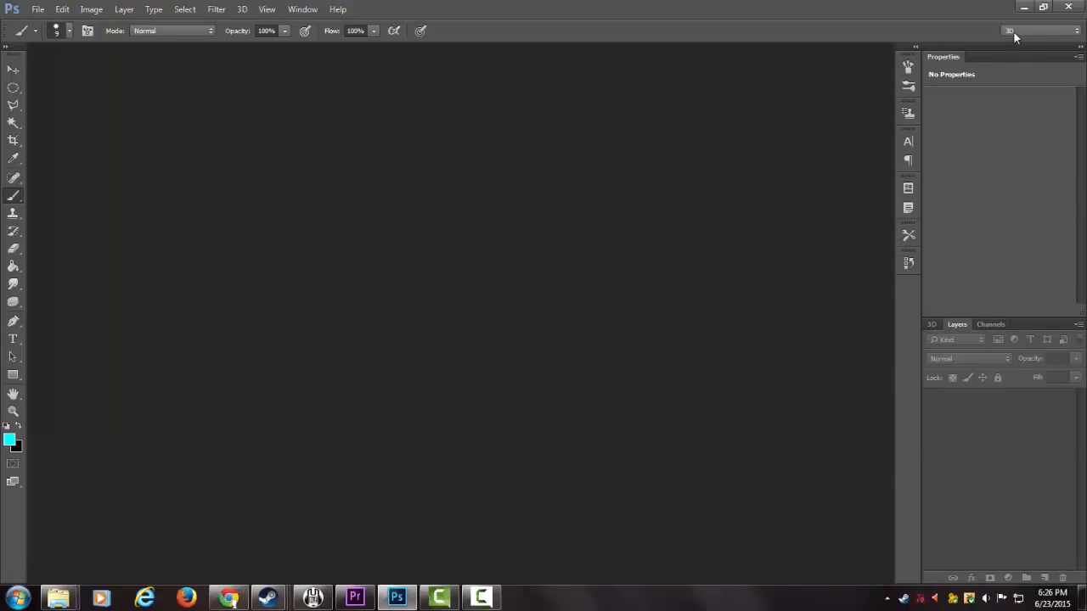
- Switch the workspace to Essentials and back to 3D
click(1015, 31)
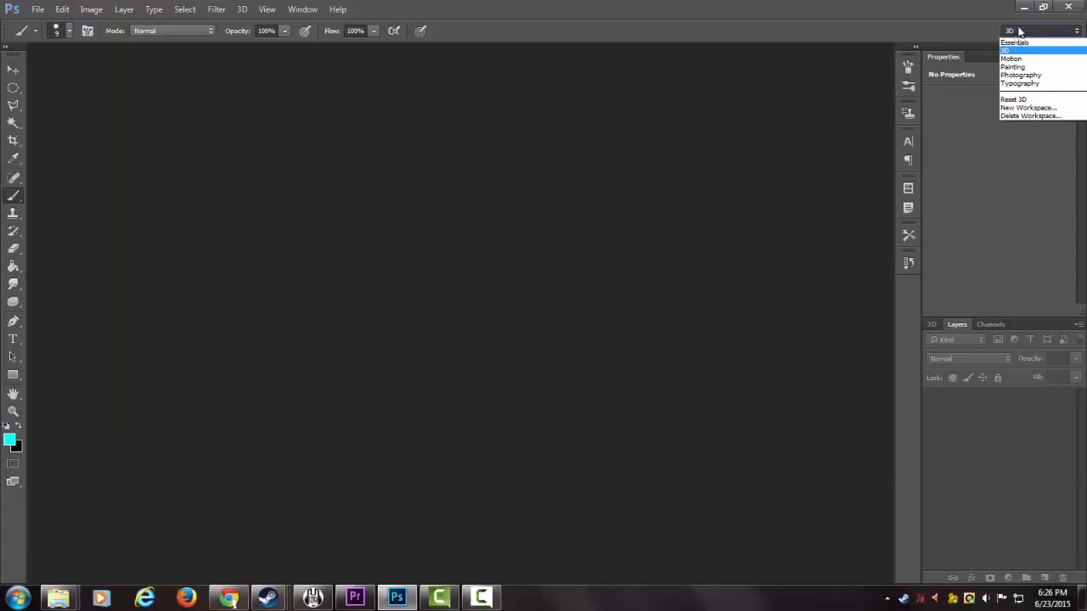
click(1016, 41)
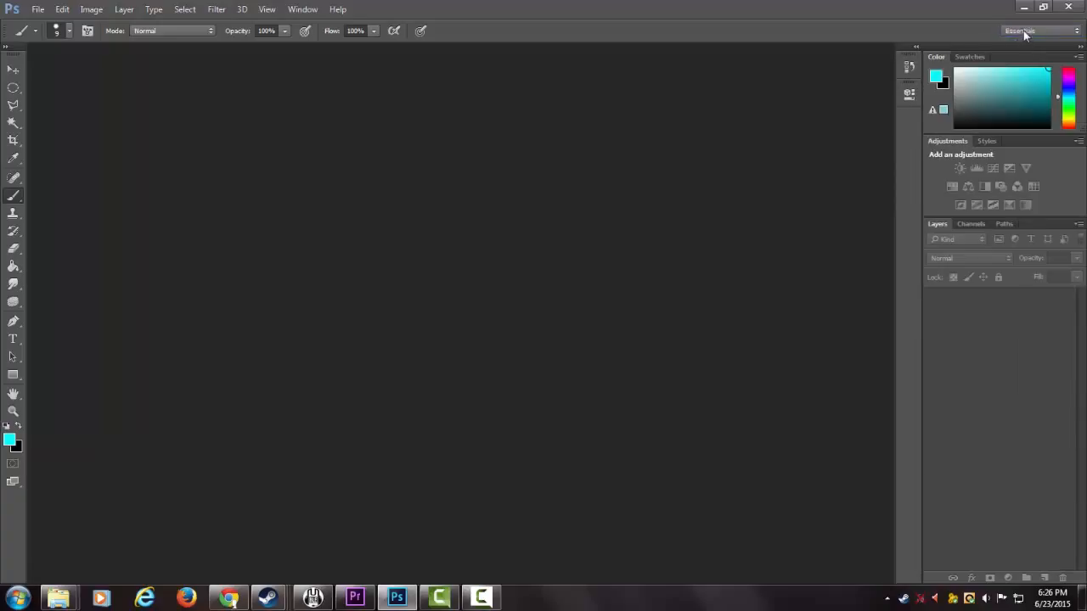
click(1023, 30)
click(1028, 51)
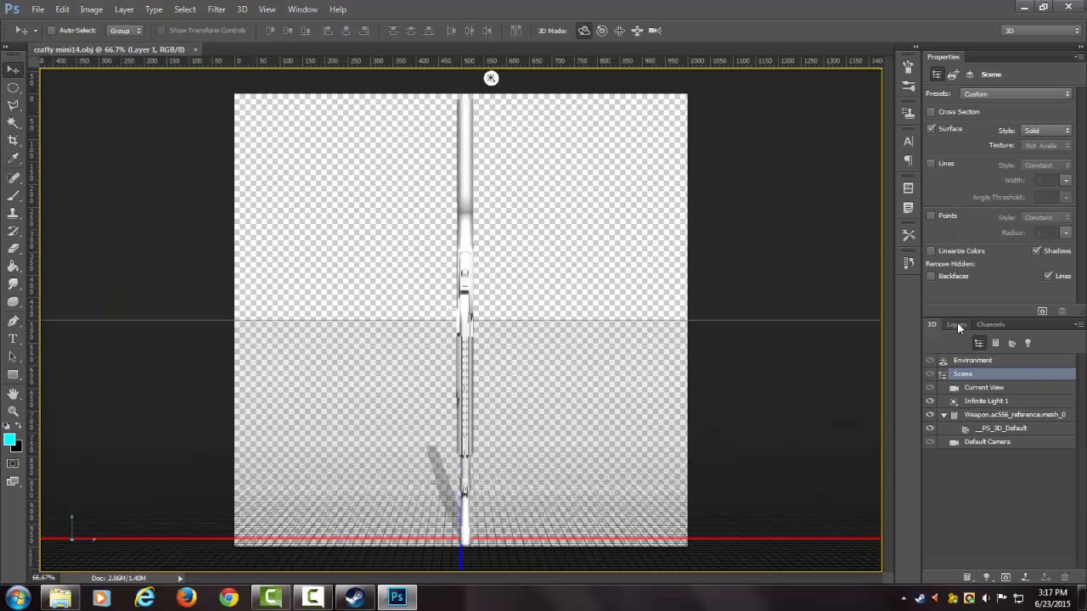
- Inspect the properties of the weapon mesh, its __PS_3D_Default material and the Scene entry
click(986, 416)
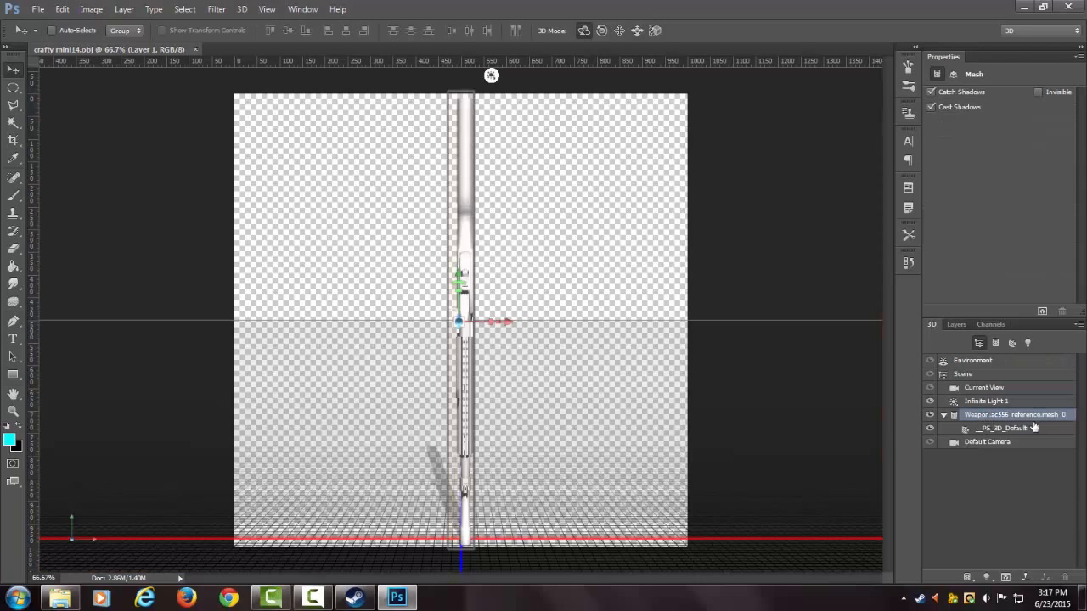
click(985, 431)
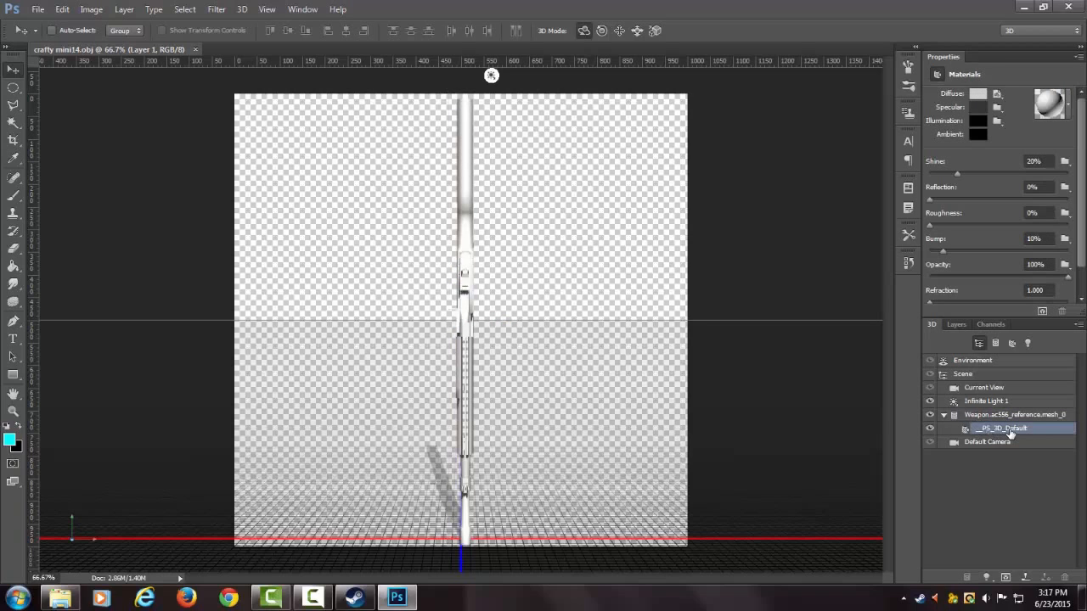
click(965, 374)
- Rotate the weapon mesh around its Y axis to a side view and then around its X axis
click(459, 312)
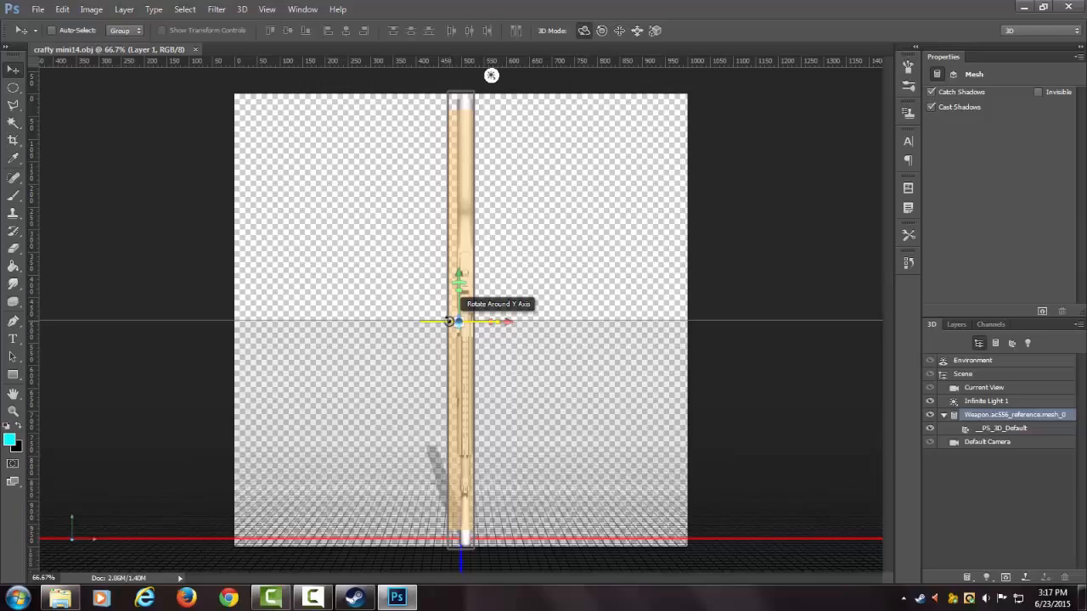
drag(449, 321, 247, 328)
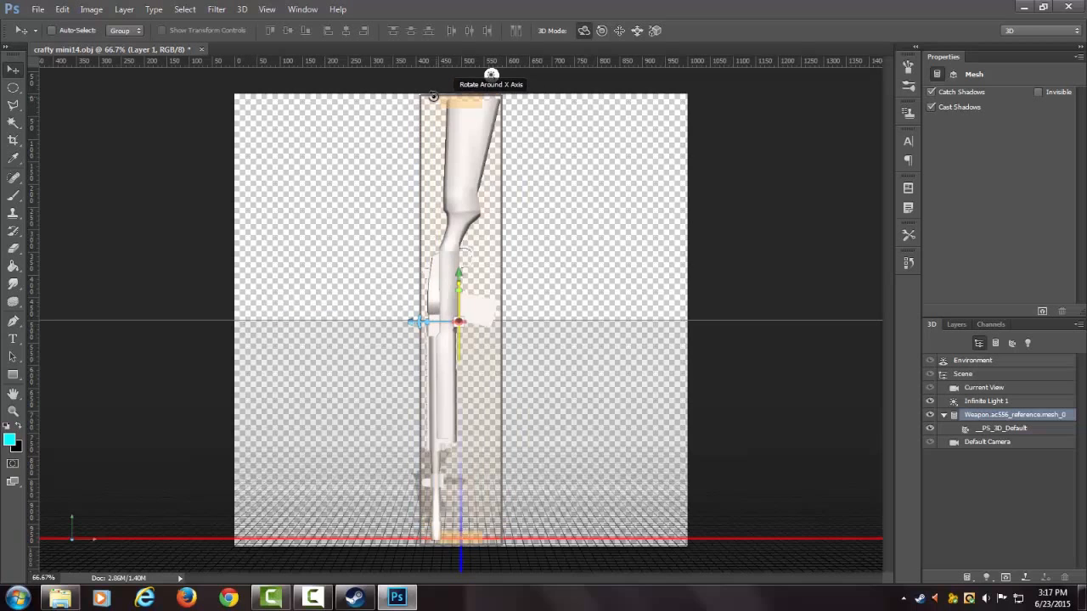
drag(427, 101, 663, 275)
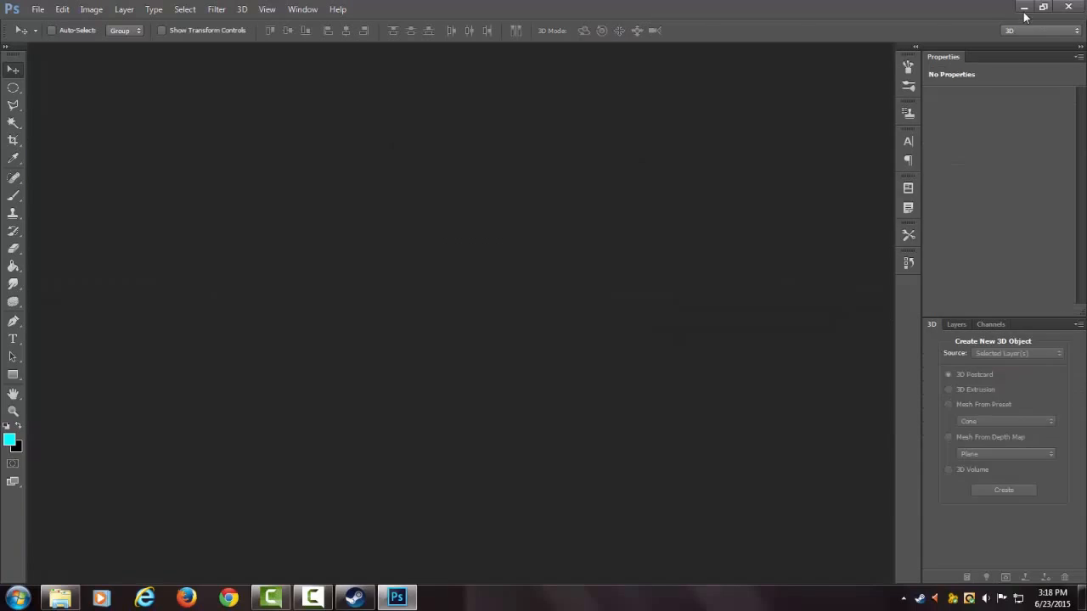
- Minimize Photoshop, open the CrowBar folder and load v_mini14.mdl from the View Model files folder into Crowbar.exe
click(1024, 7)
drag(828, 79, 872, 79)
click(827, 217)
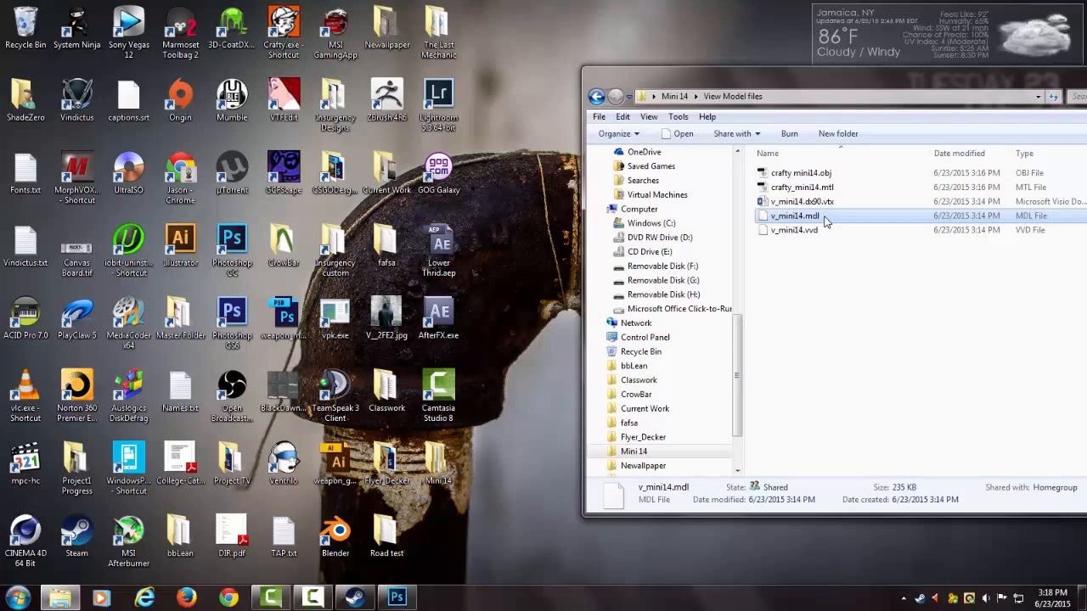
double_click(277, 249)
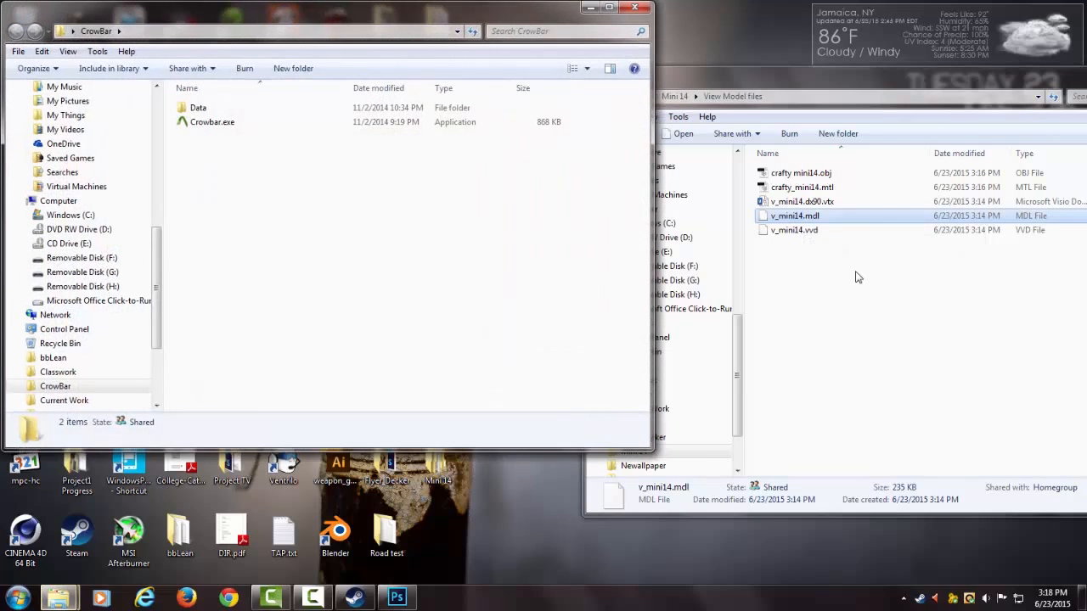
click(816, 219)
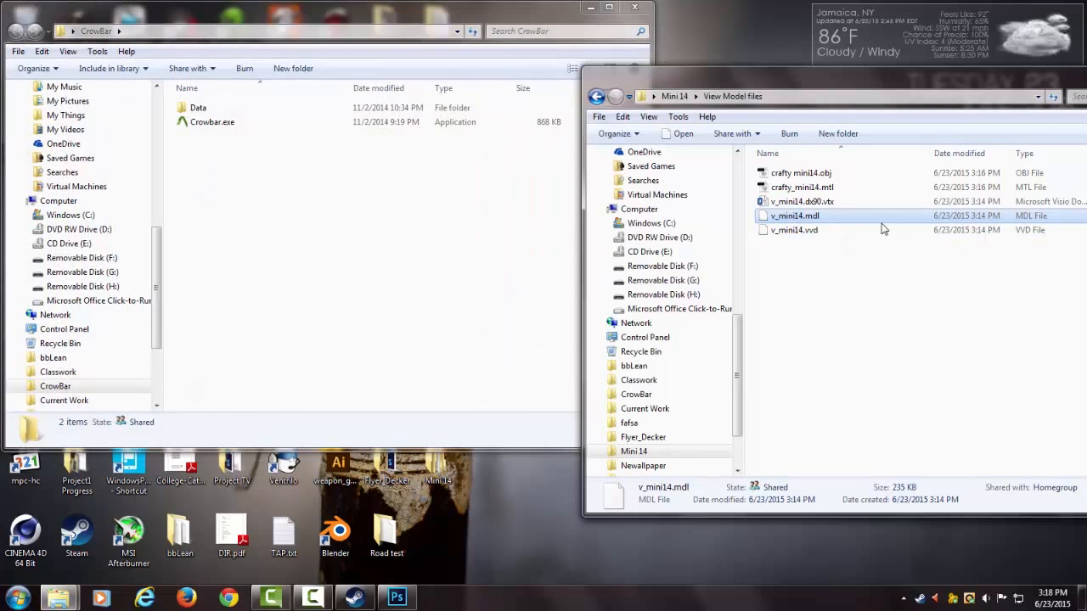
drag(880, 225, 214, 124)
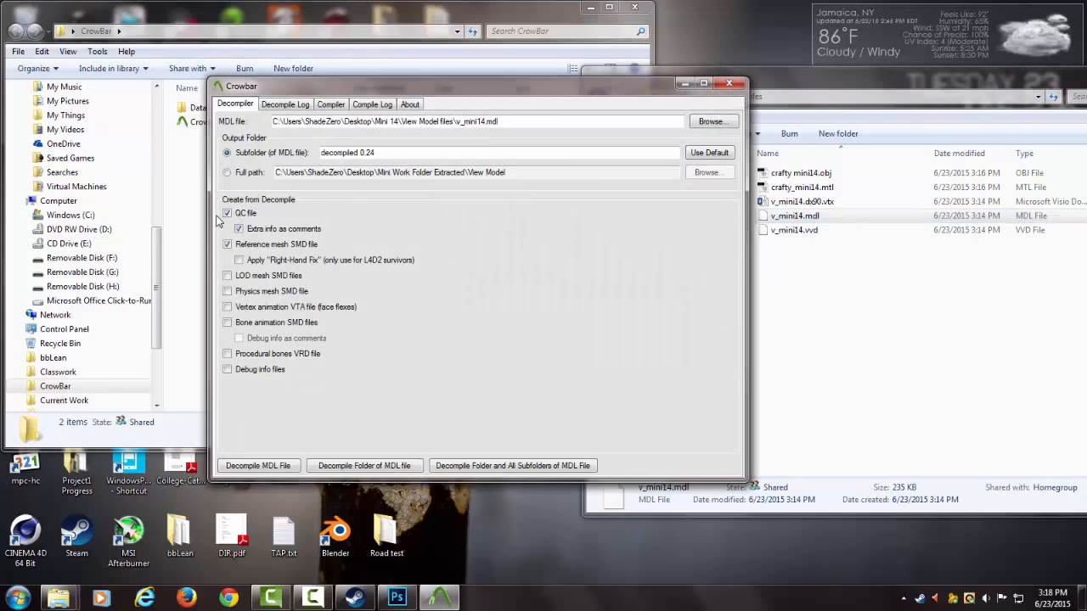
- Check the gameinfo.txt and studiomdl.exe locations in Crowbar's game setup for Insurgency, saving and closing the setup
click(239, 229)
click(283, 105)
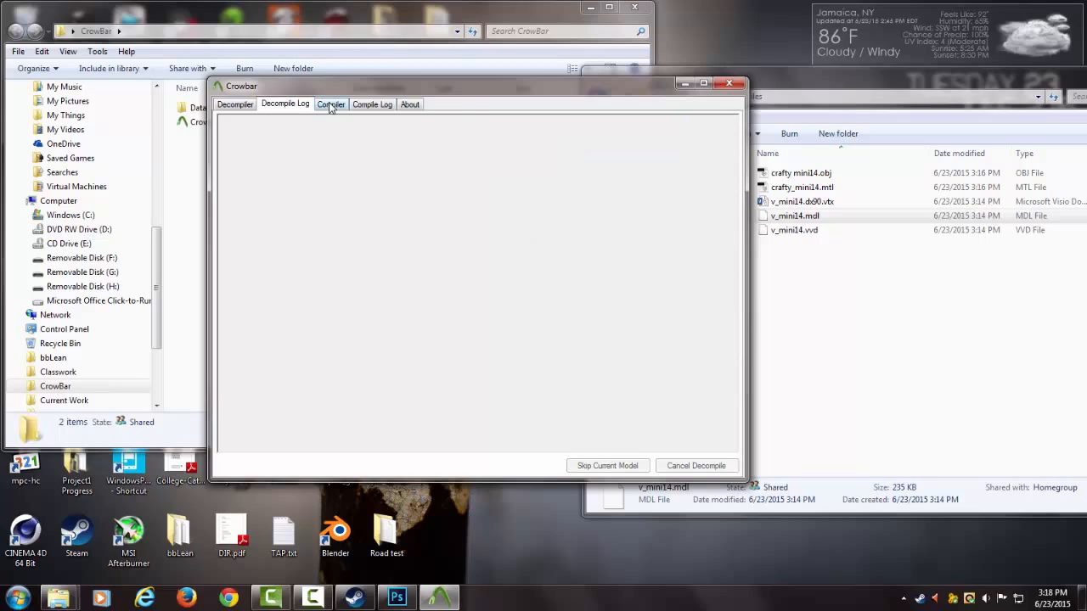
click(330, 105)
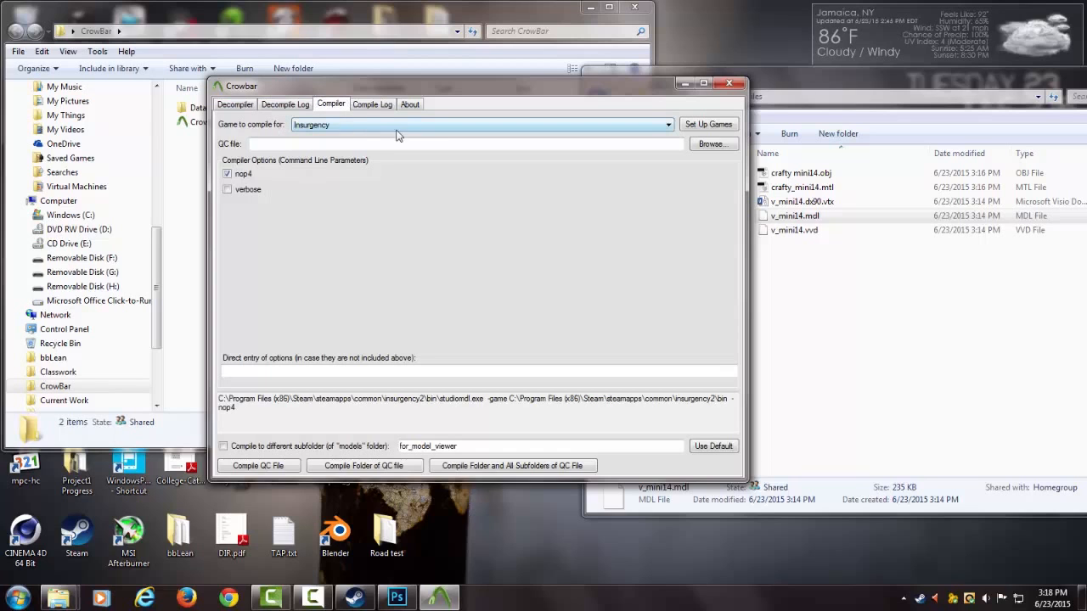
click(708, 124)
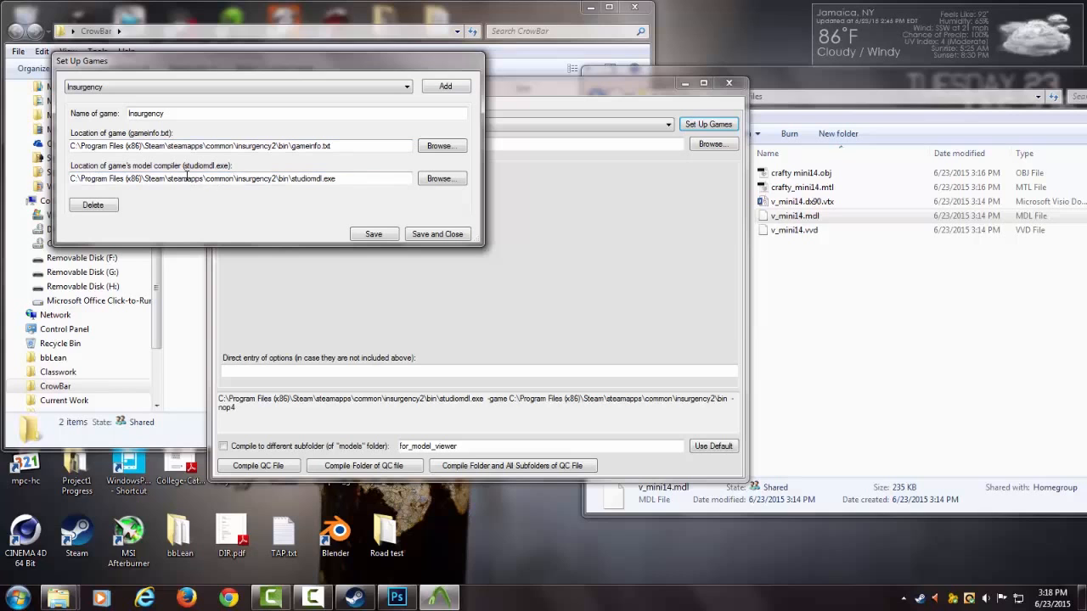
click(436, 179)
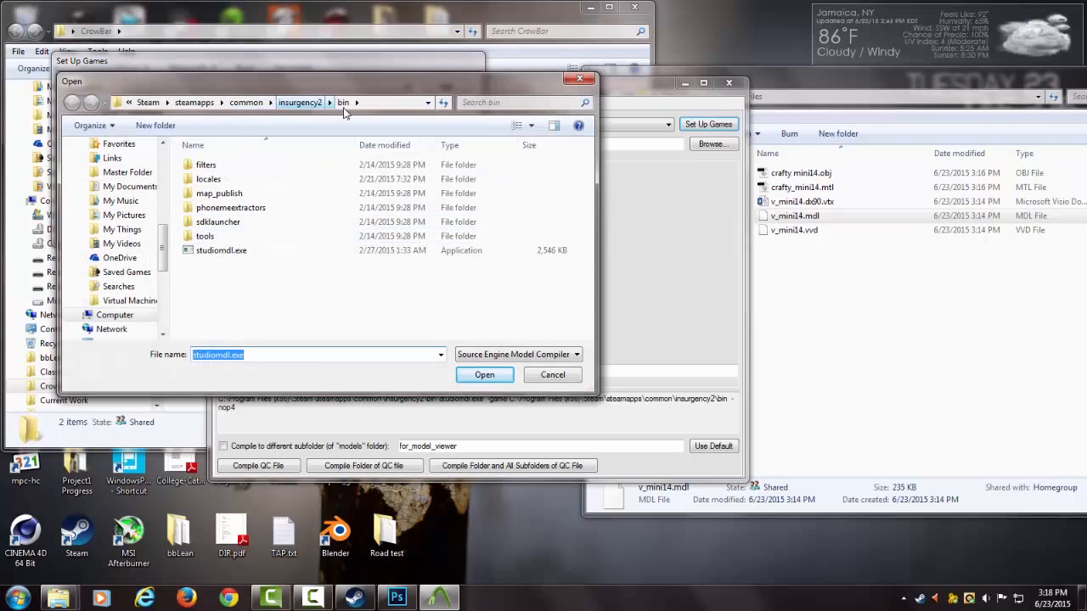
click(577, 83)
click(449, 145)
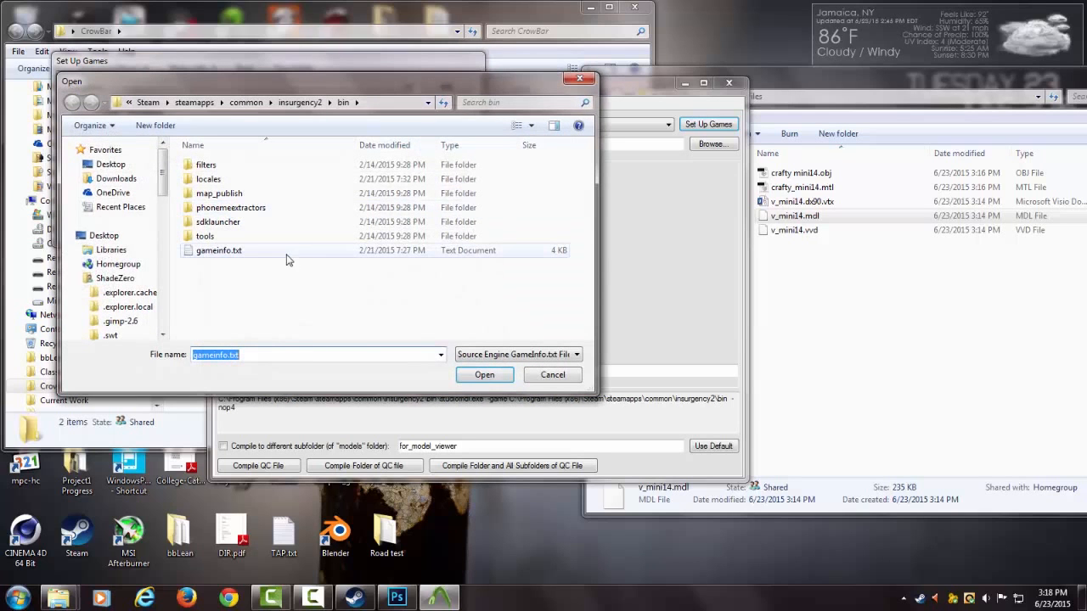
click(579, 79)
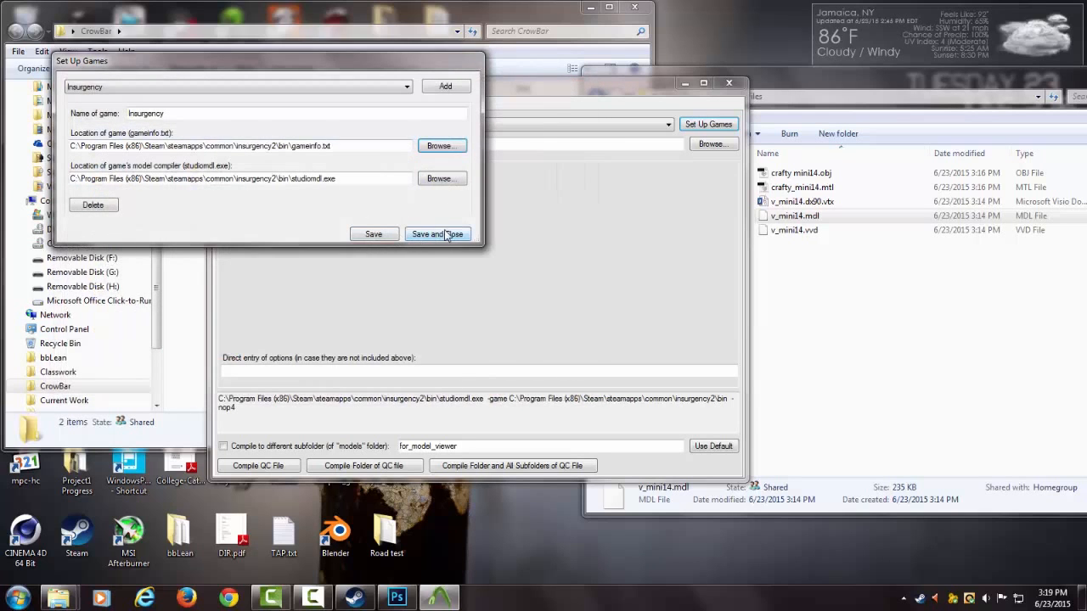
click(448, 234)
- Decompile the folder and all subfolders of v_mini14.mdl into the decompiled 0.24 subfolder, and close Crowbar and its folder window
click(376, 104)
click(409, 103)
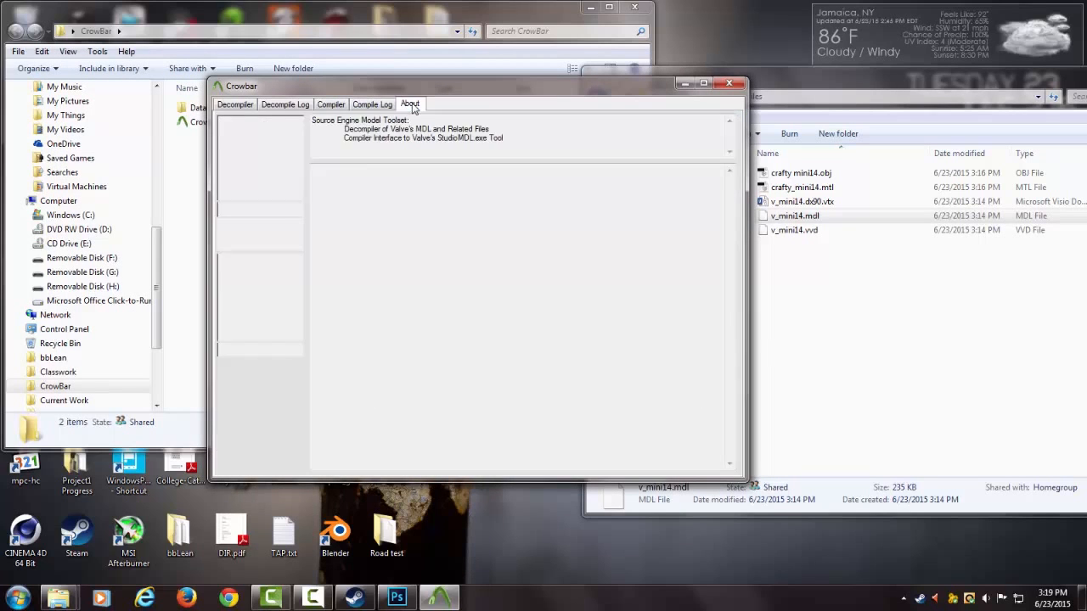
click(284, 103)
click(248, 104)
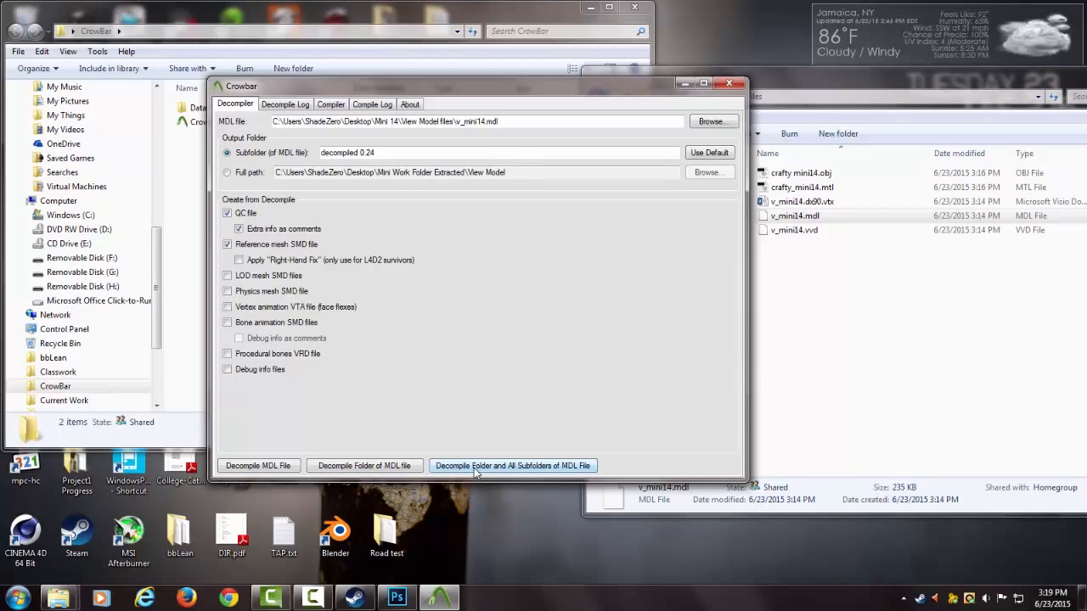
click(545, 467)
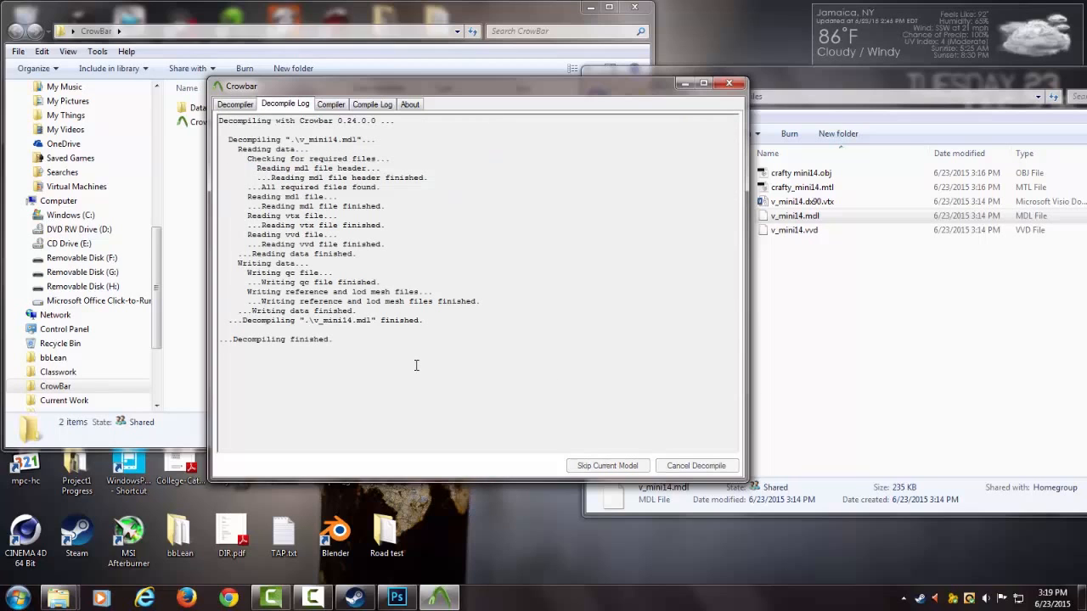
click(729, 83)
click(637, 11)
click(637, 10)
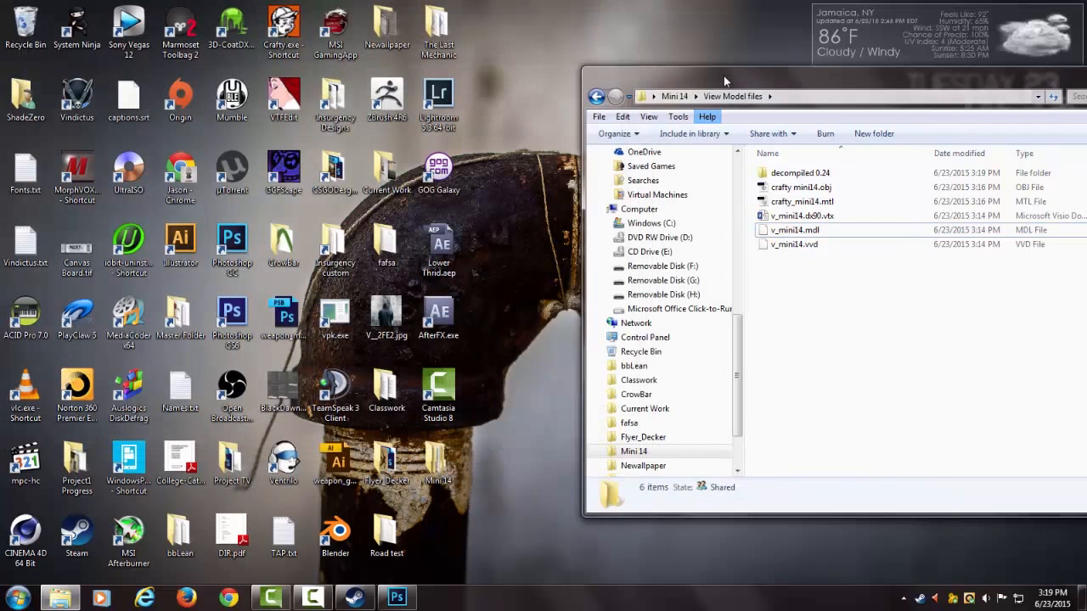
- Open the decompiled 0.24 folder containing v_mini14_reference.smd and copy the folder's full path
drag(724, 77, 662, 76)
double_click(744, 173)
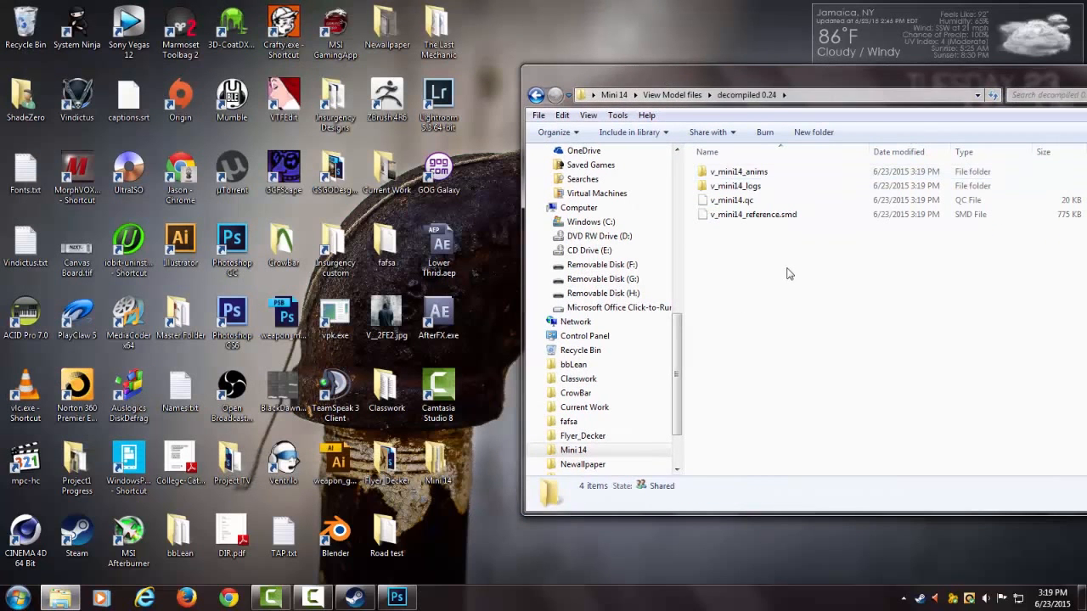
click(772, 219)
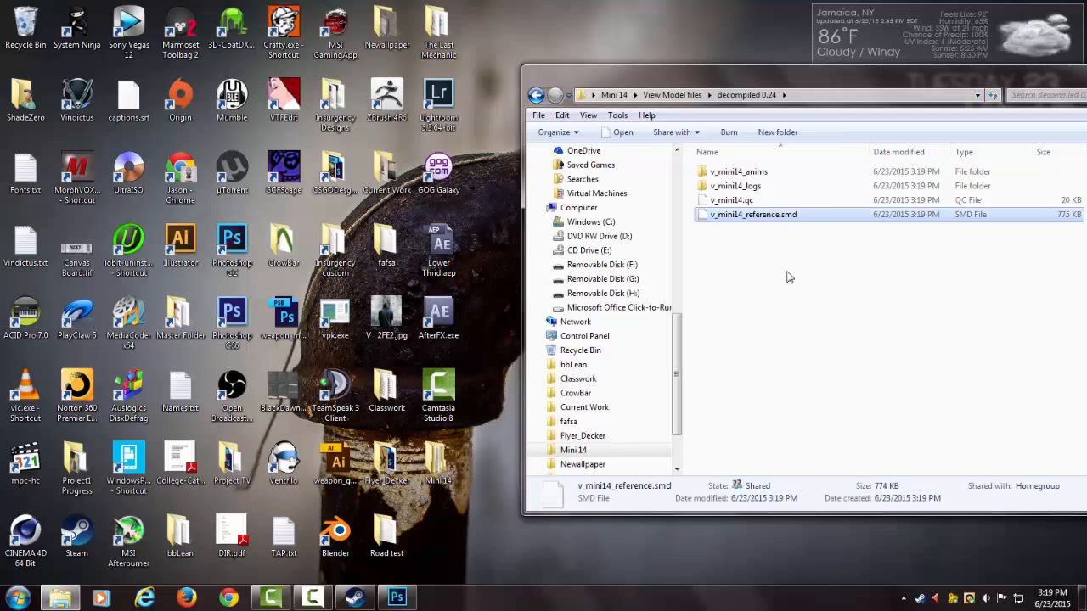
click(821, 95)
right_click(820, 95)
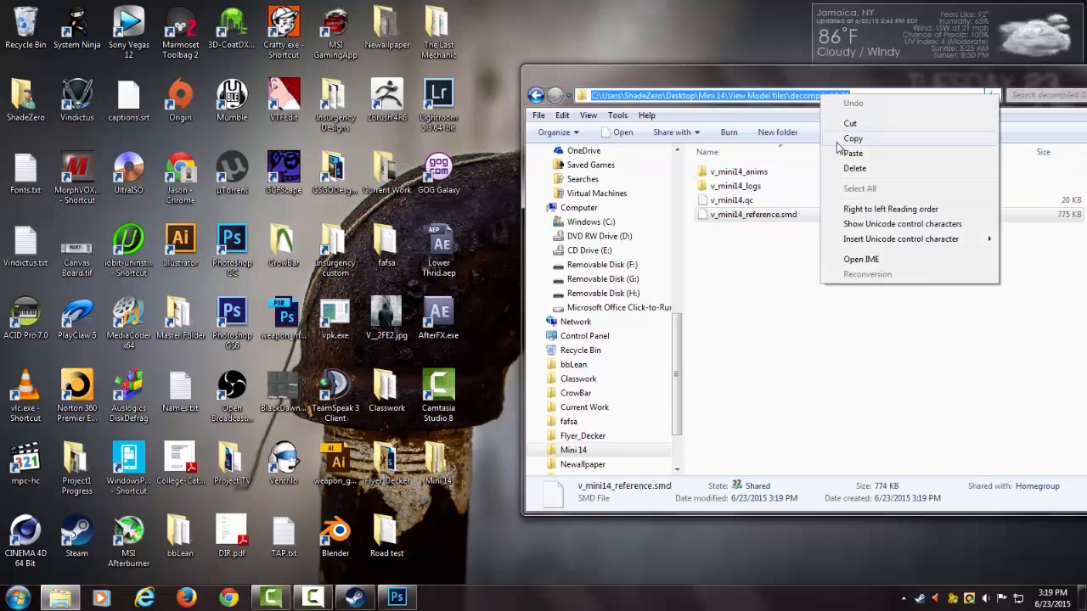
click(839, 139)
click(781, 301)
- Launch Blender, dismiss the splash screen and delete the default cube from the scene
double_click(335, 535)
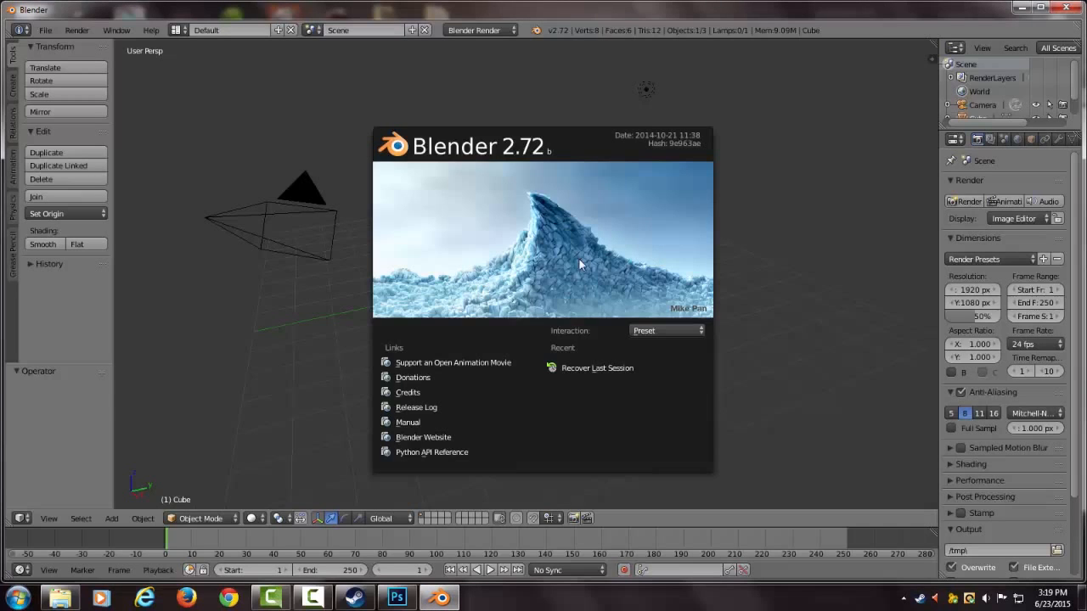
click(608, 316)
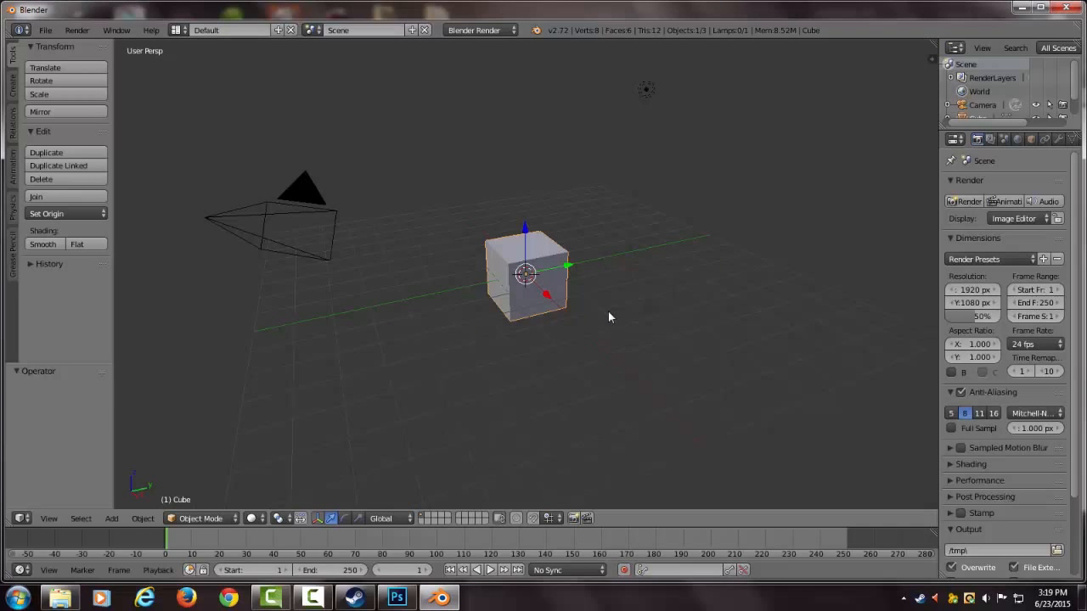
key(x)
click(494, 260)
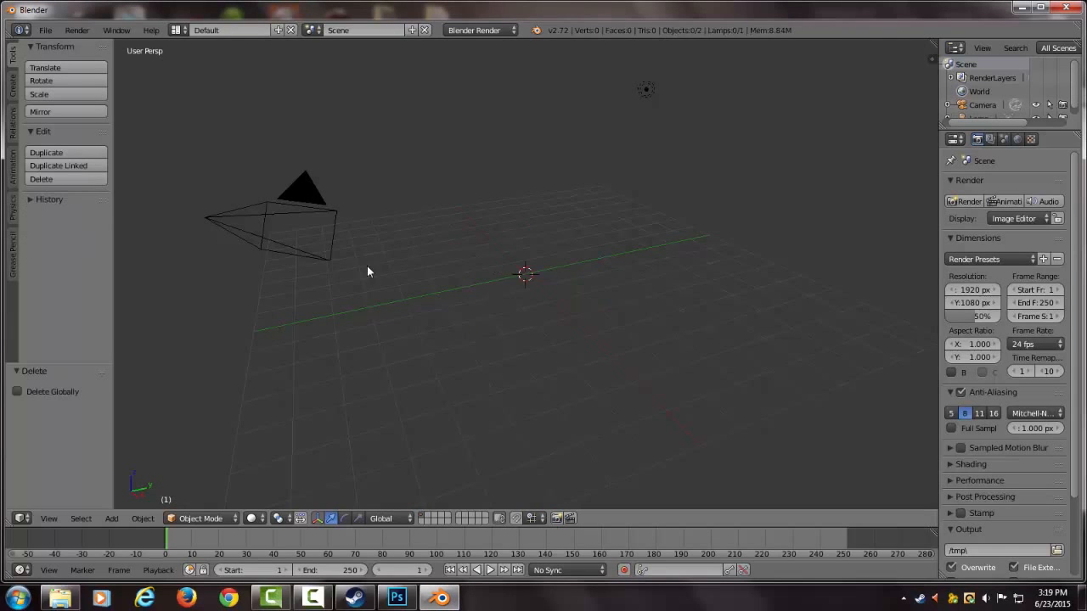
- Open the add-on settings in Blender's user preferences and start installing an add-on from a file
click(45, 30)
mouse_move(66, 278)
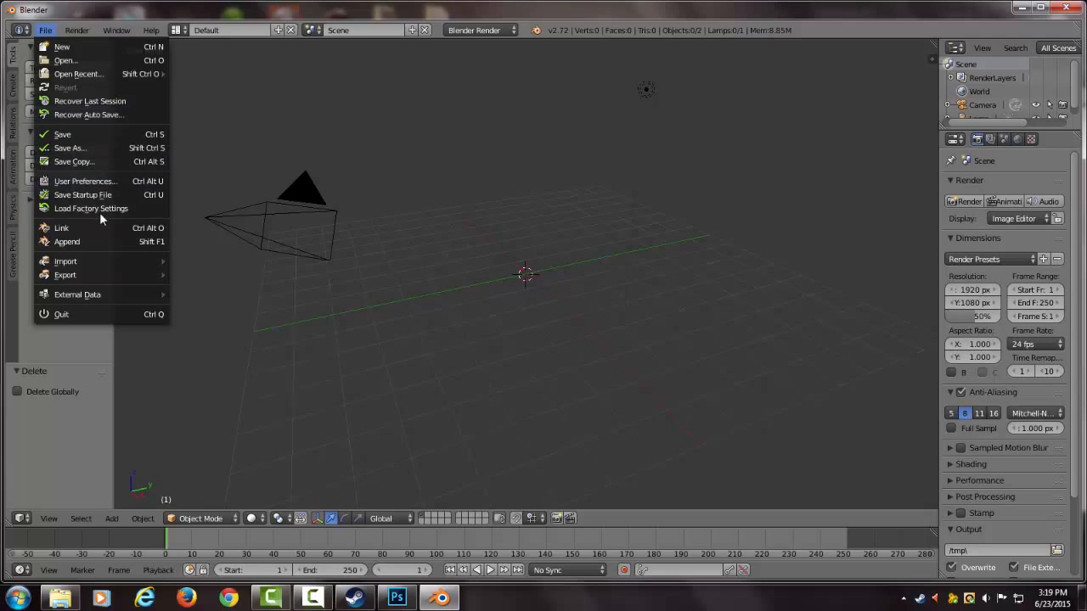
click(91, 182)
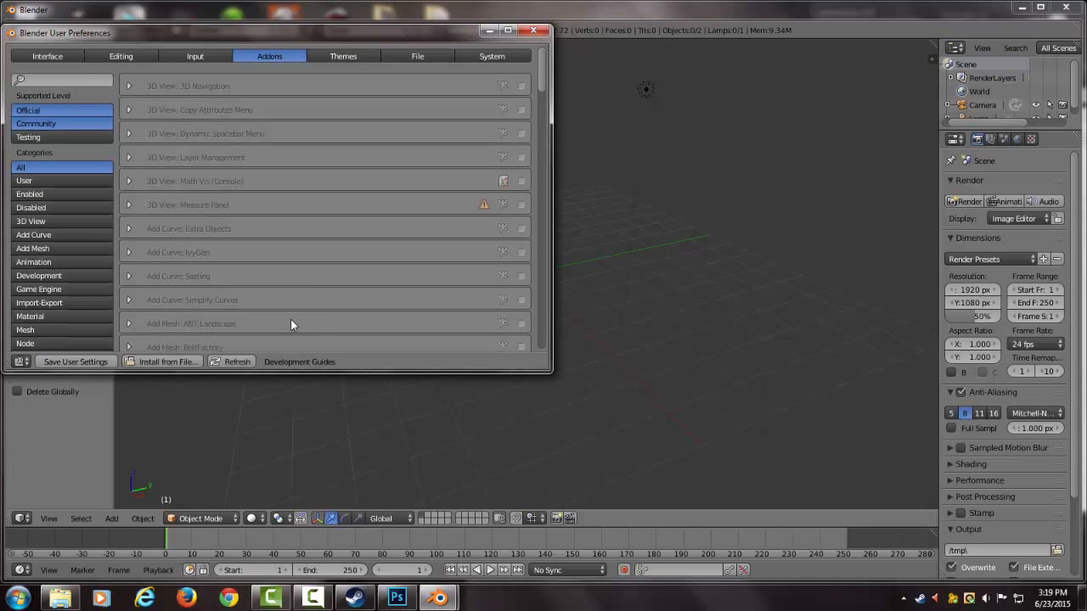
scroll(102, 320, down, 7)
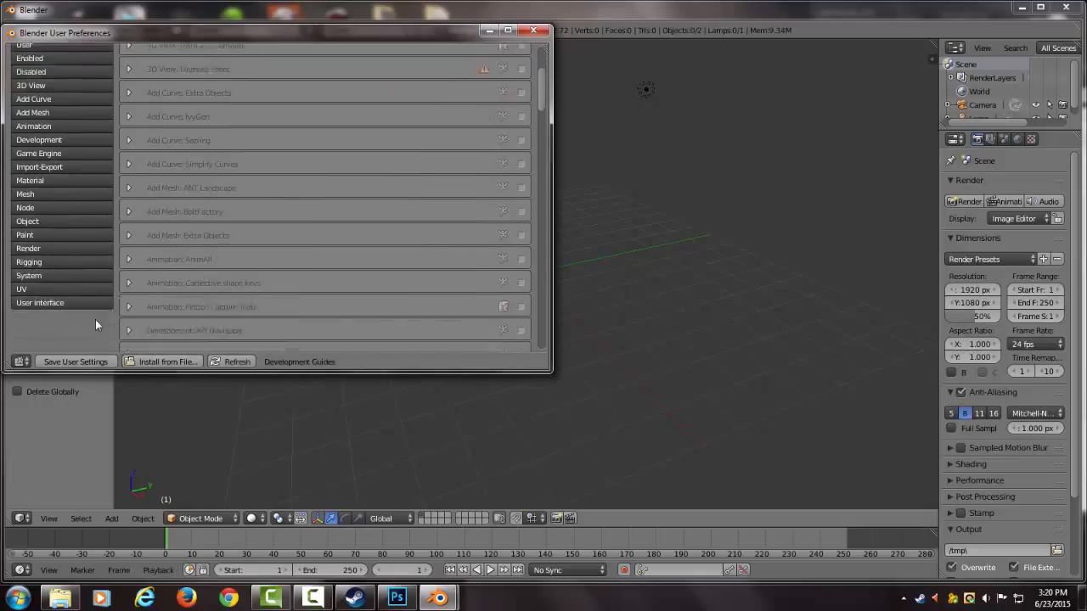
click(166, 362)
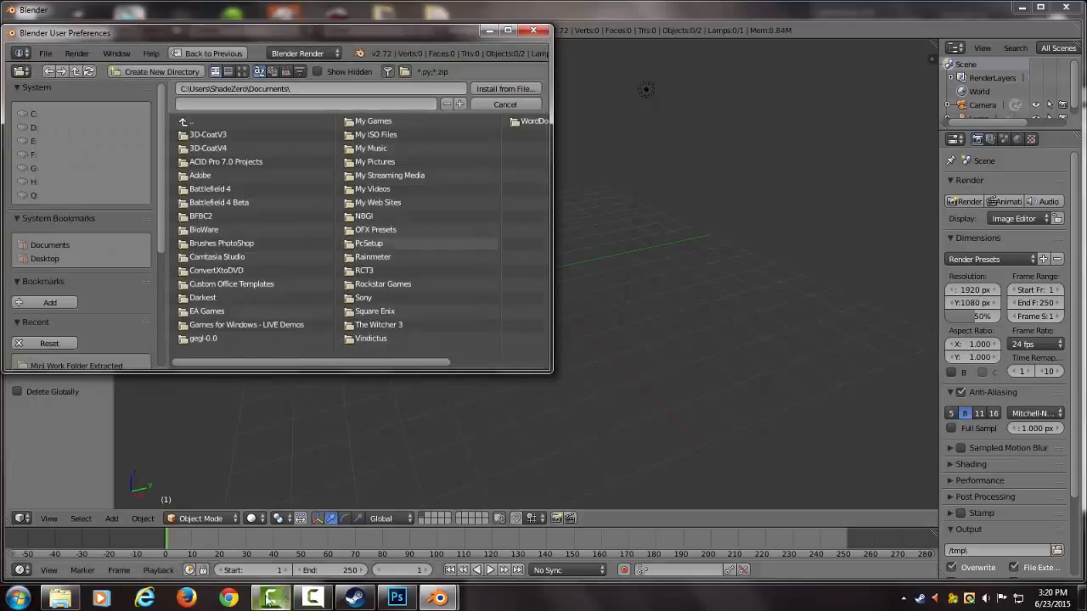
- Look up the Blender Source Tools installation instructions on Valve's developer wiki in Chrome, and cancel the add-on file selection back in Blender
click(228, 599)
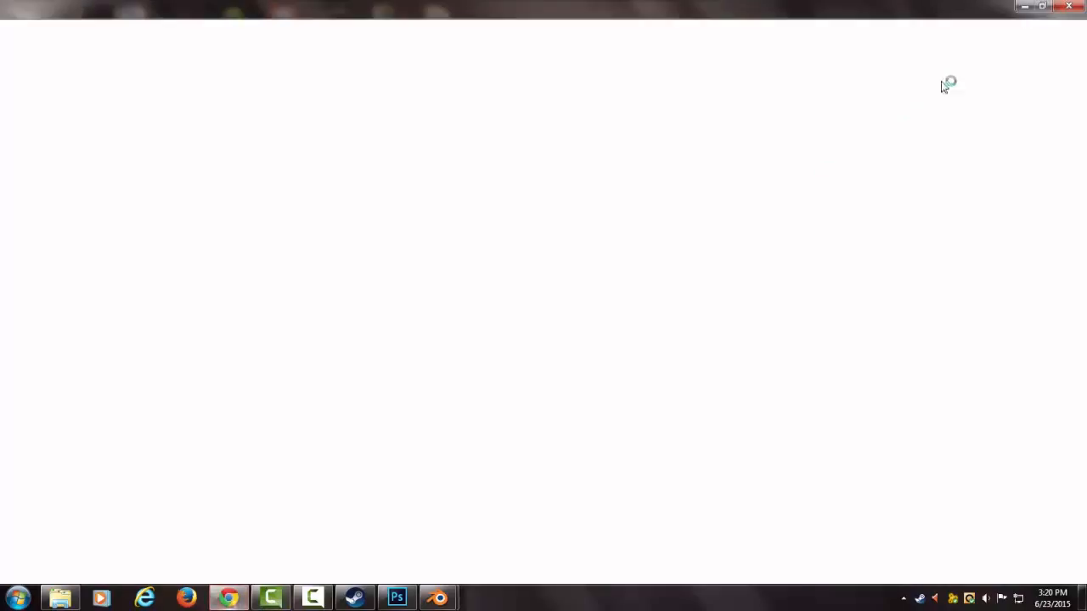
click(1032, 29)
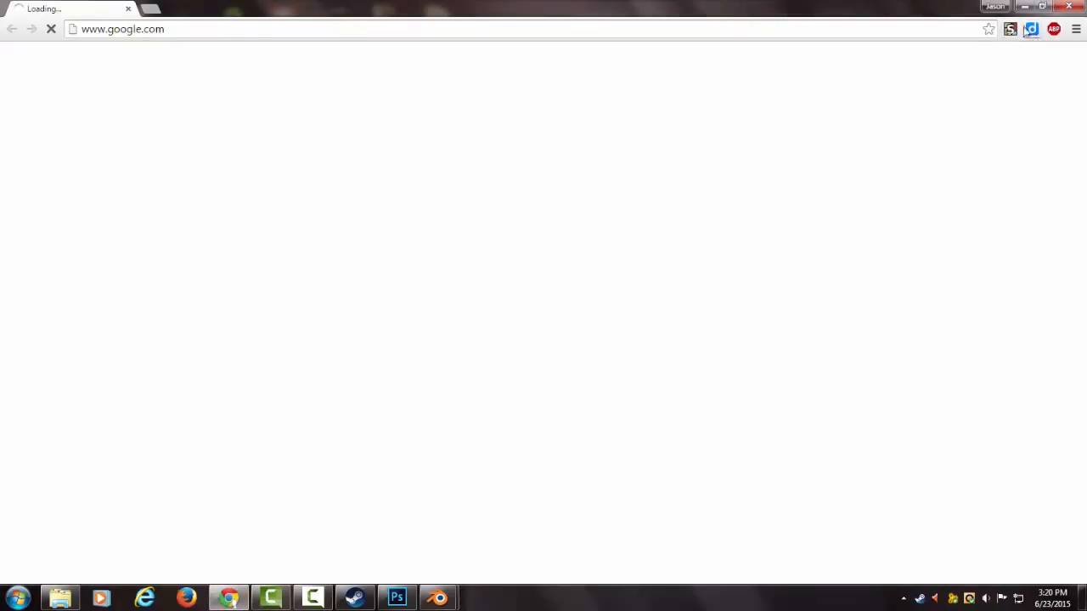
click(993, 176)
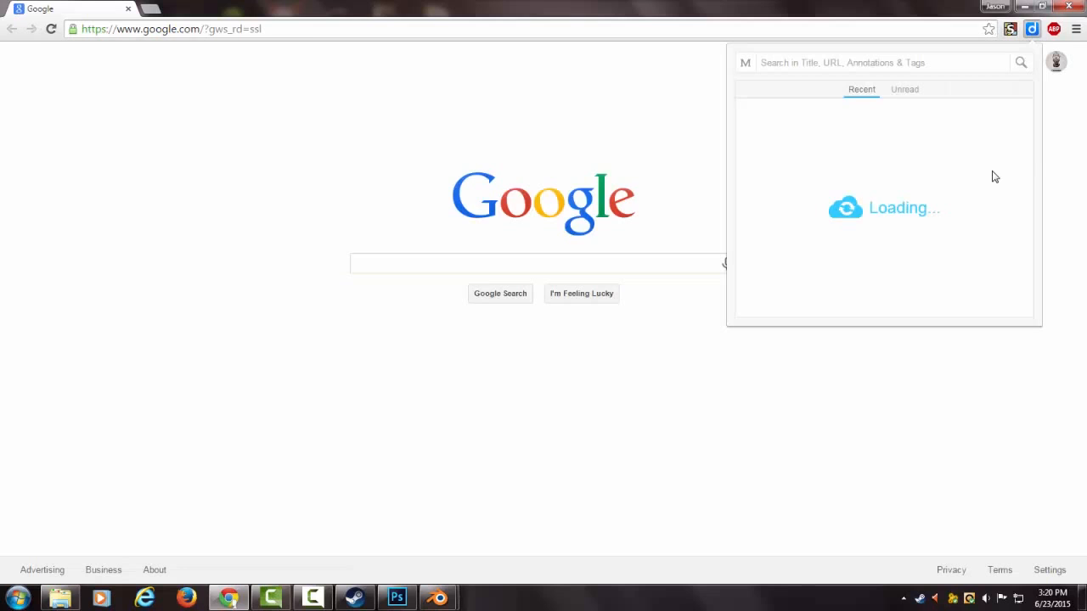
click(868, 119)
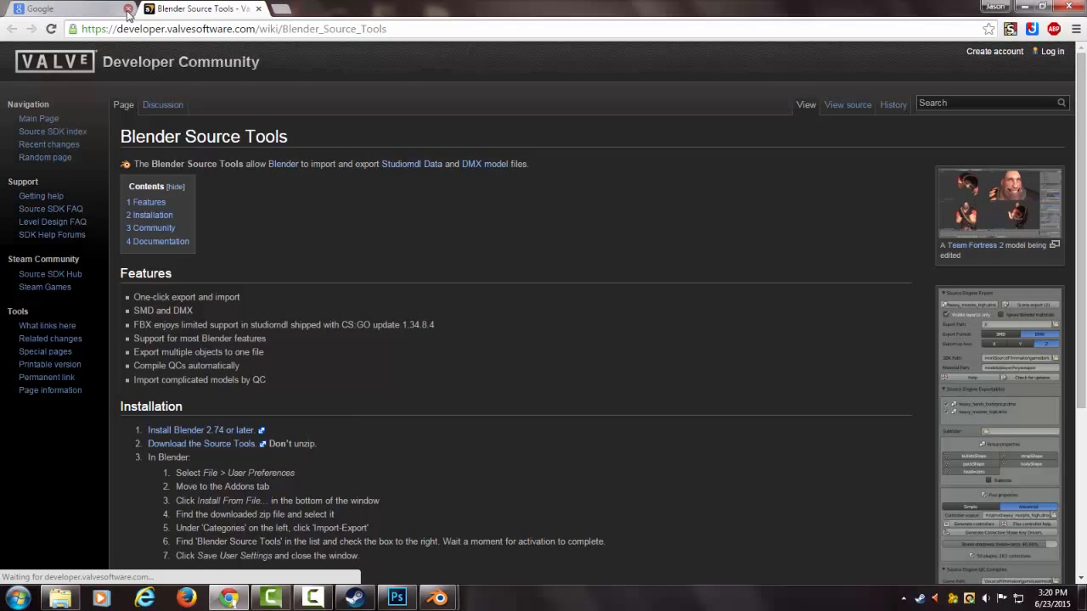
scroll(261, 323, down, 3)
scroll(607, 216, up, 1)
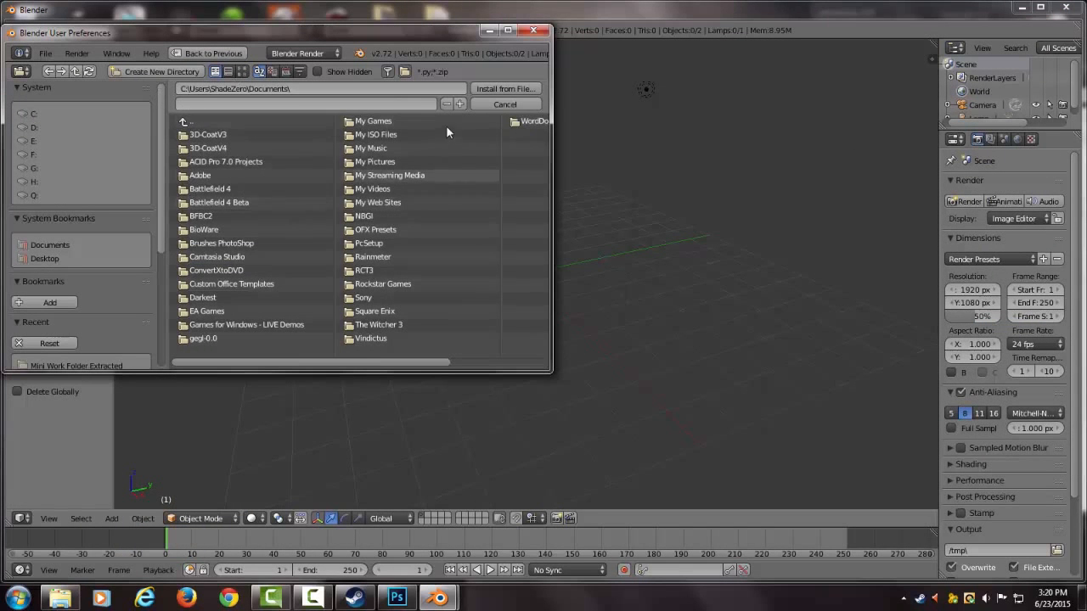
click(505, 103)
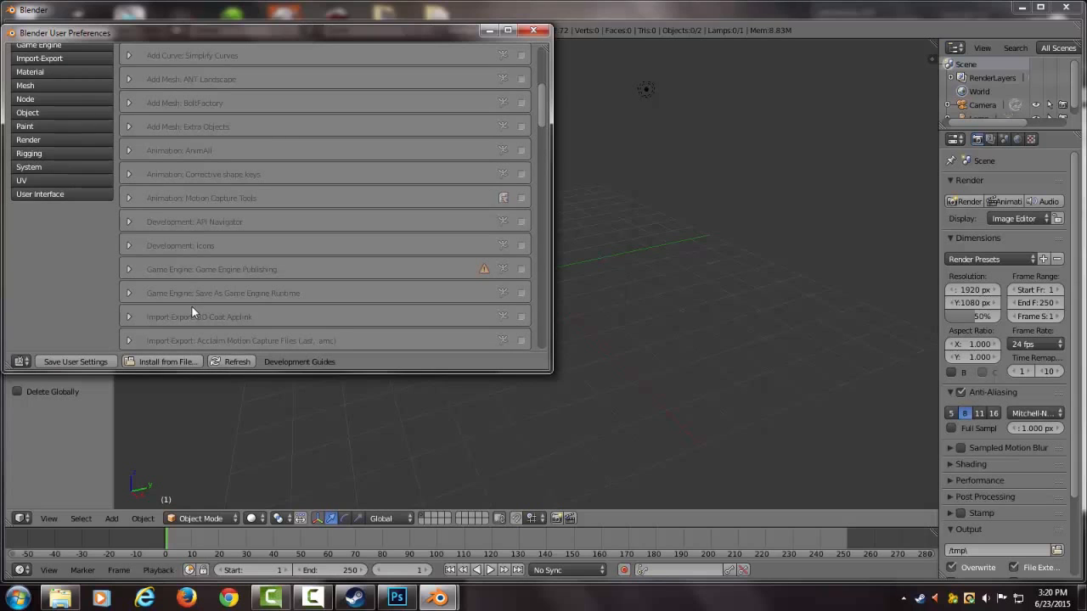
- Find the enabled Blender Source Tools add-on, expand its details, save the user settings and close the preferences
scroll(192, 307, up, 7)
scroll(192, 298, down, 2)
scroll(195, 308, down, 10)
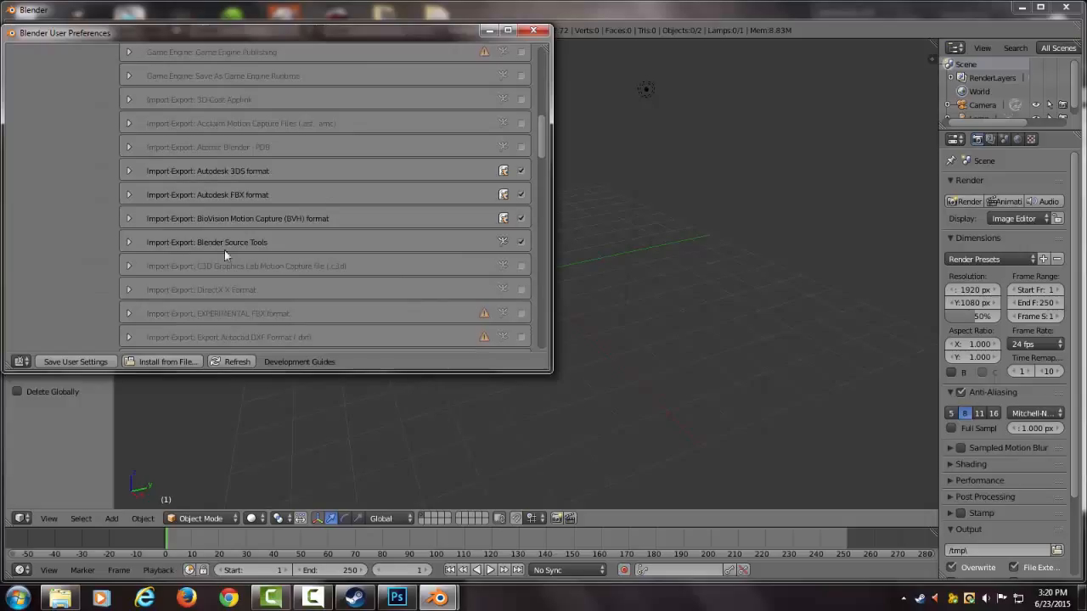
click(128, 242)
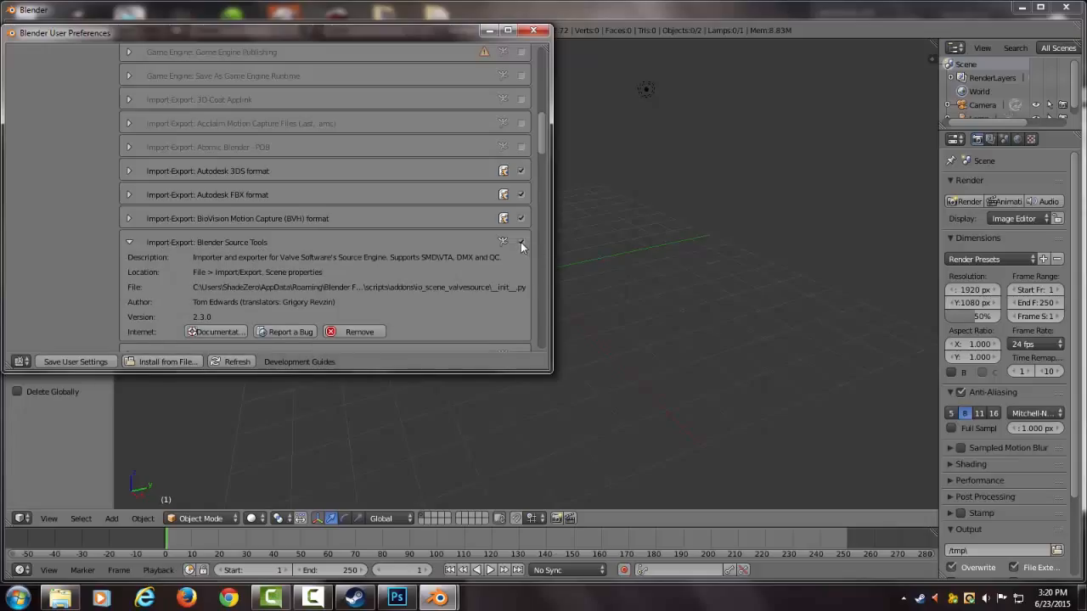
click(79, 363)
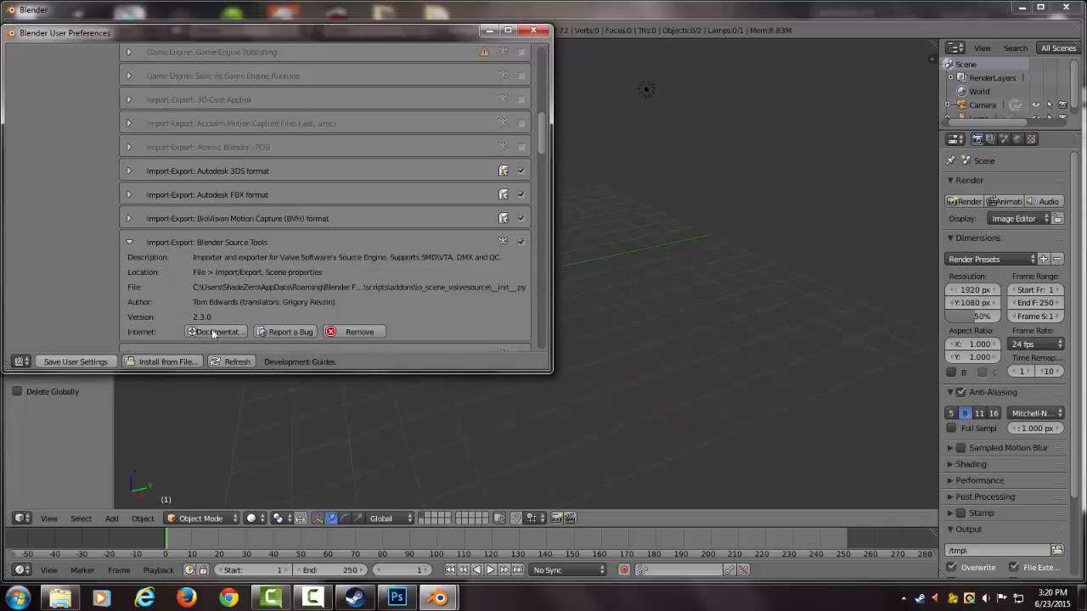
click(533, 31)
- Import v_mini14_reference.smd as a Source Engine model from the desktop folder Mini 14\View Model files\decompiled 0.24
click(45, 29)
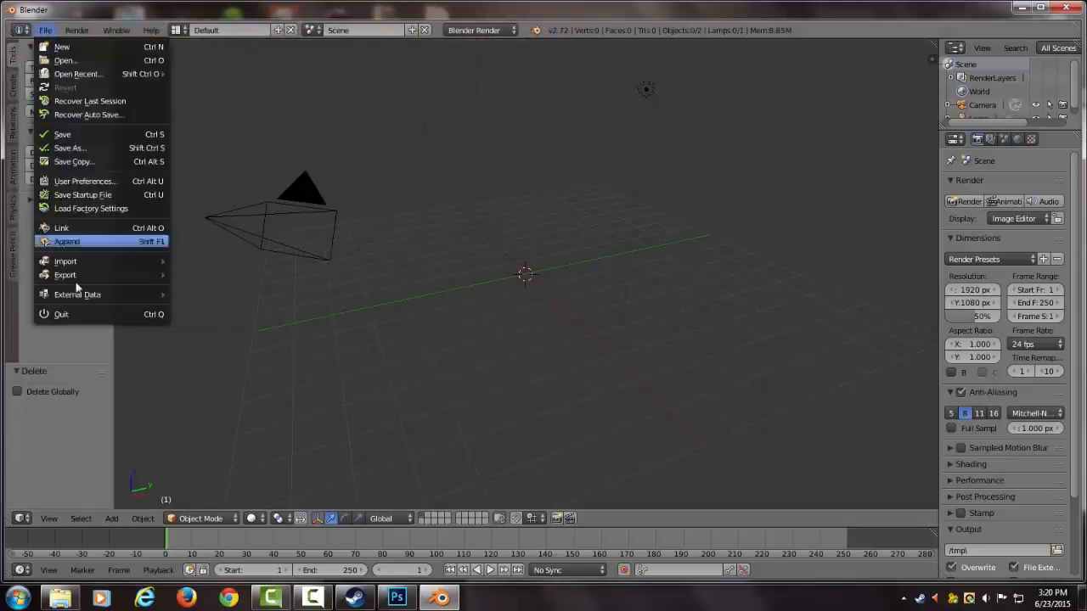
mouse_move(77, 268)
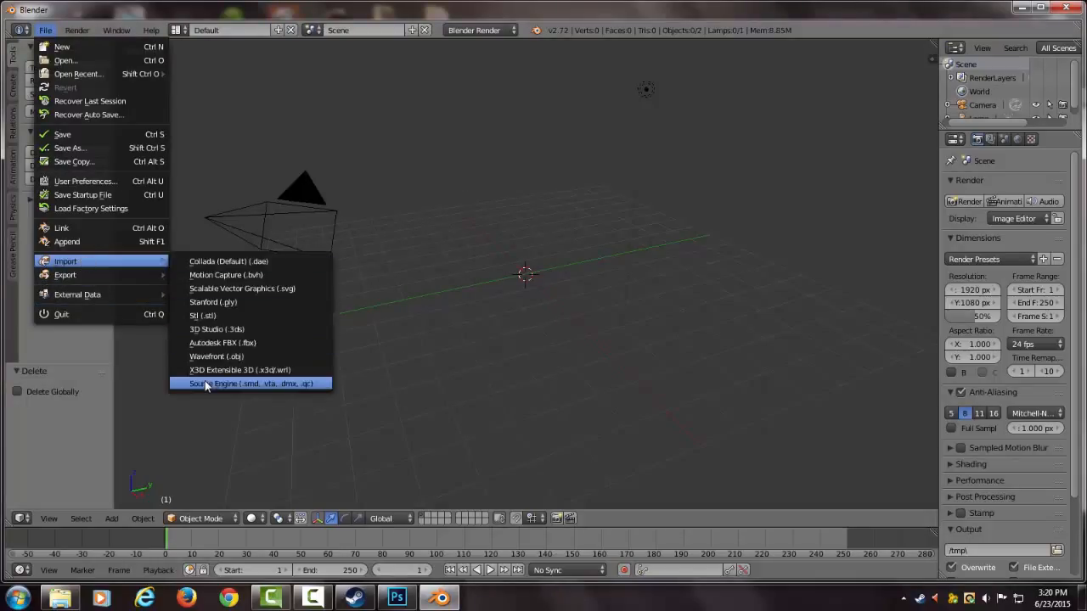
click(270, 386)
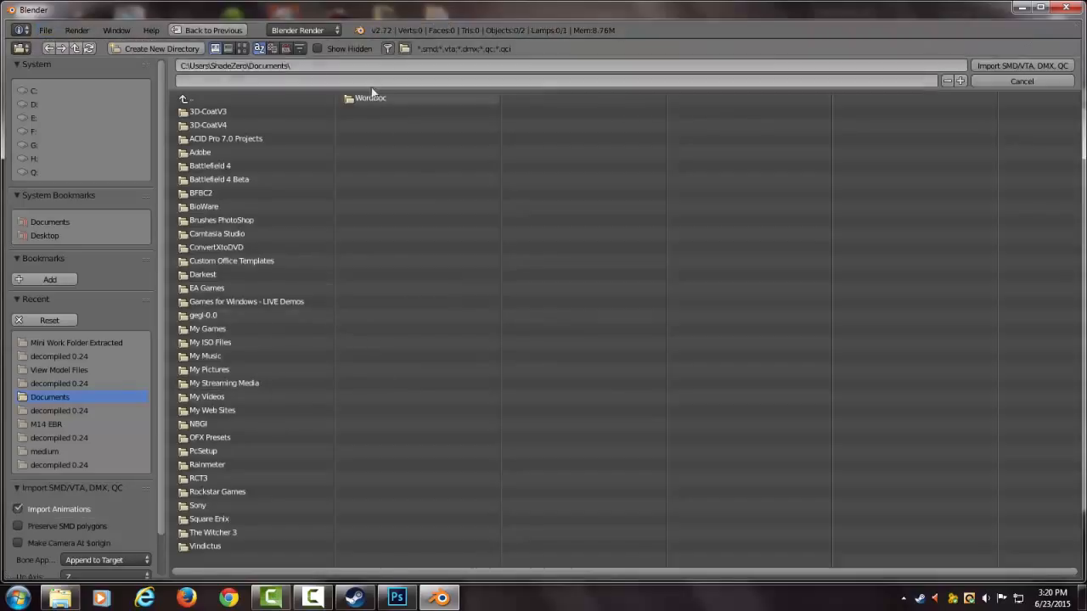
click(333, 65)
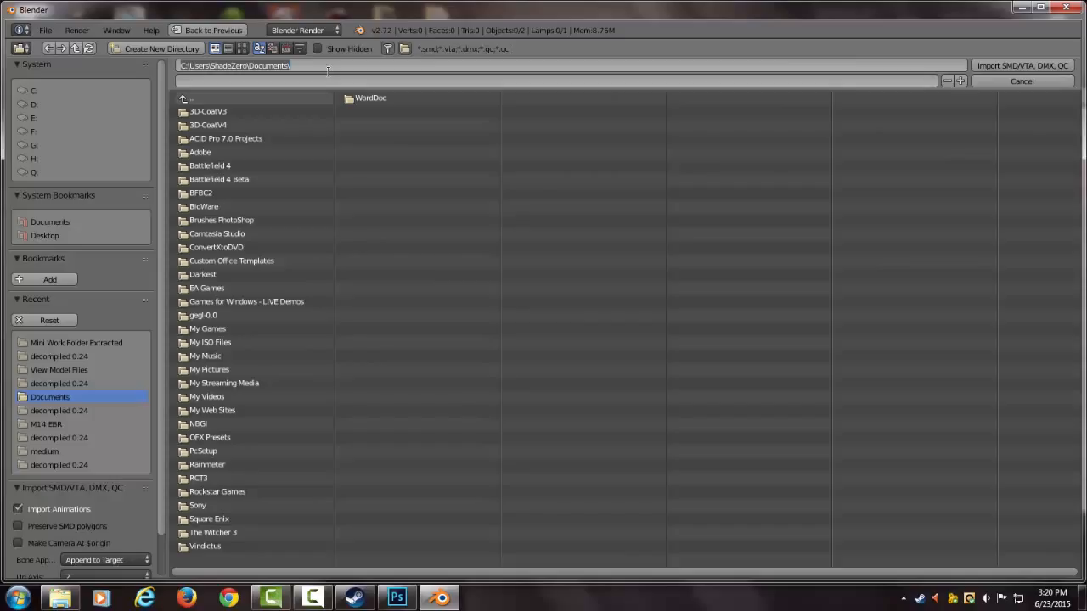
text(C:\Users\ShadeZero\Desktop\Mini 14\View Model files\decompiled 0.24\)
key(Return)
click(212, 138)
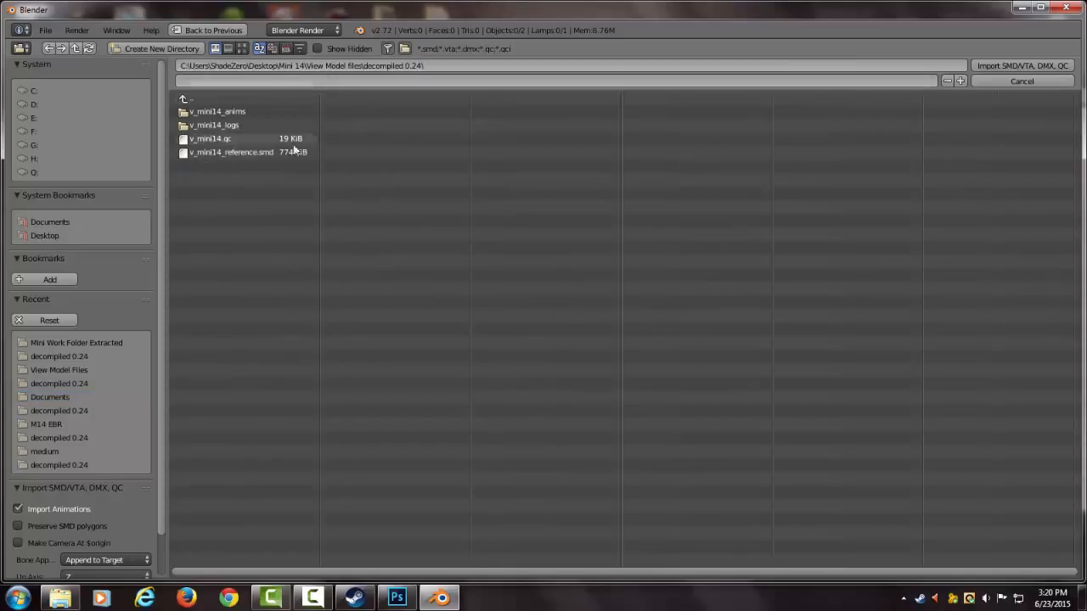
click(254, 152)
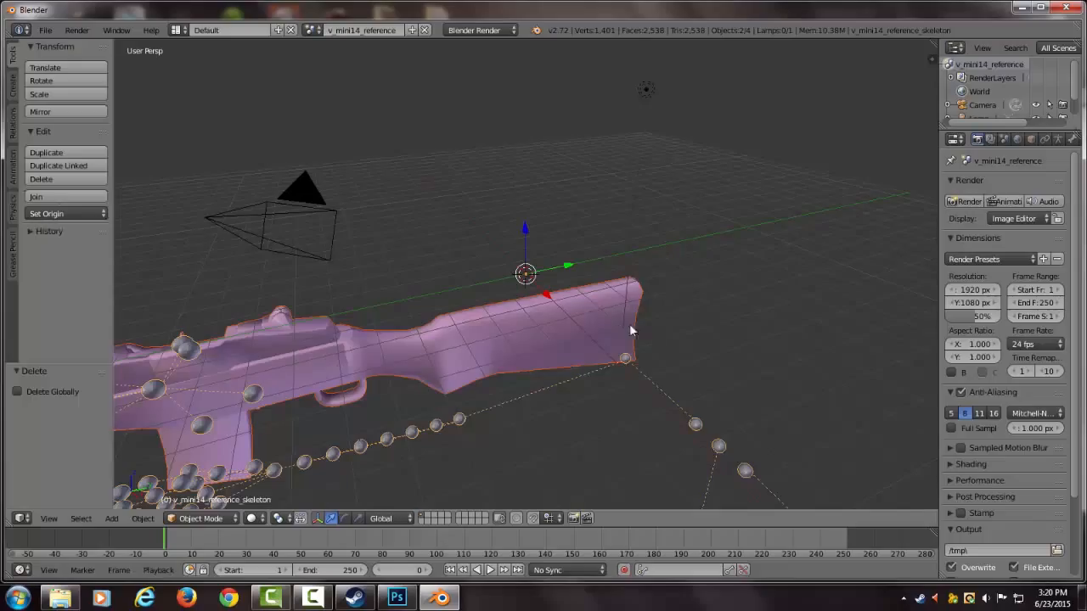
scroll(451, 341, down, 7)
scroll(453, 337, down, 2)
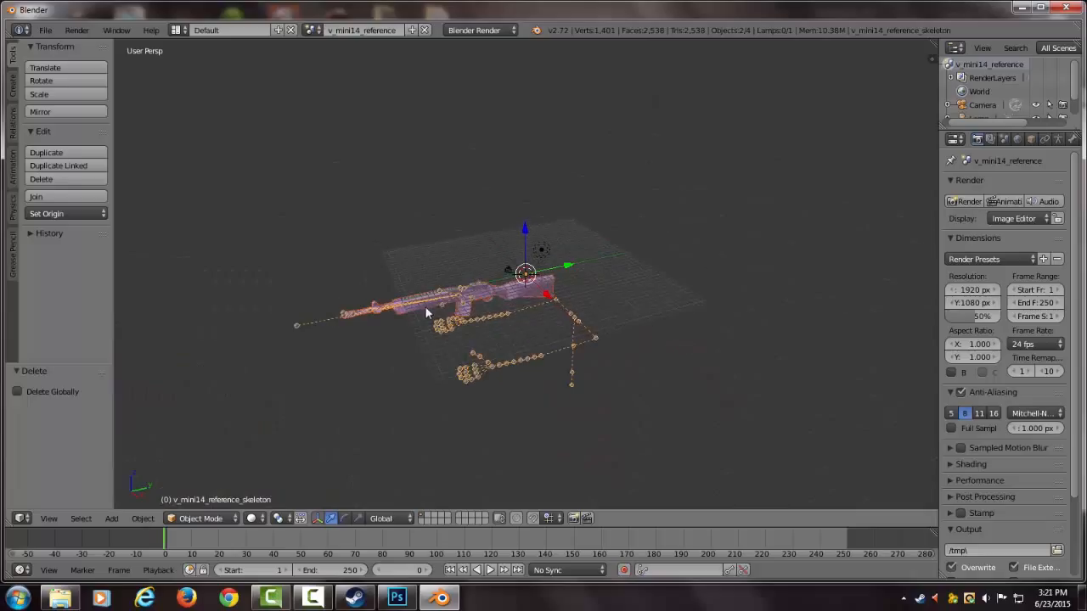
- Start a Wavefront OBJ export of the imported model and set the destination to the Mini 14 folder on the desktop
click(45, 29)
mouse_move(78, 274)
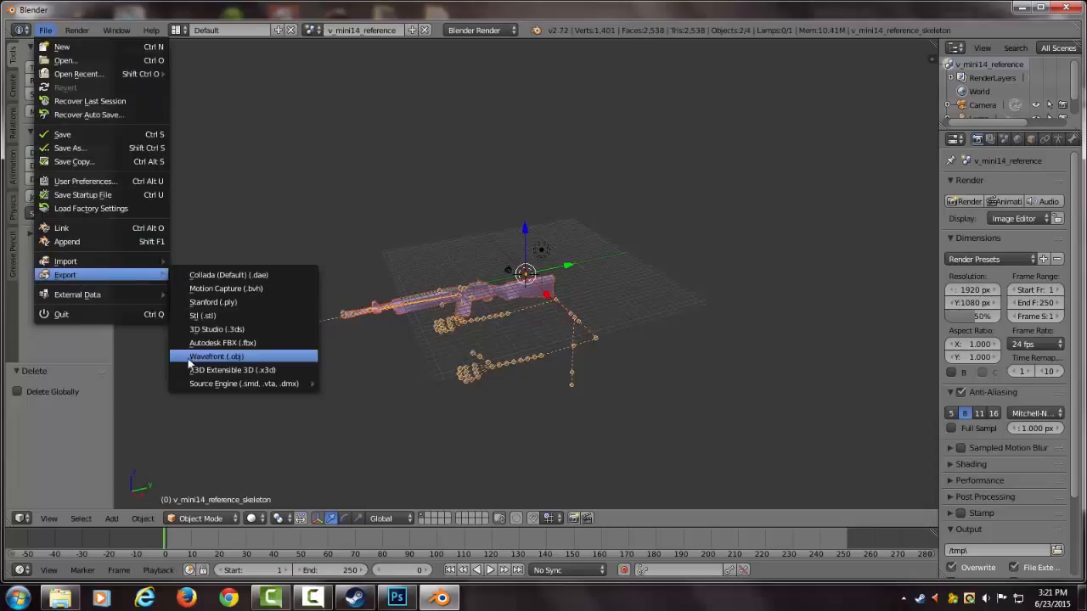
click(241, 361)
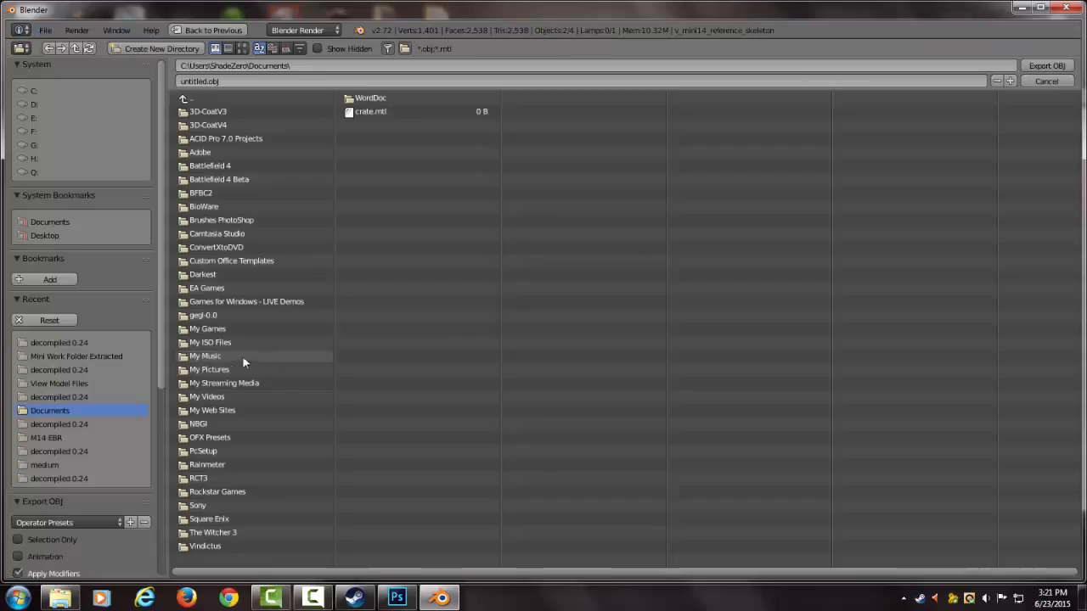
click(323, 70)
text(C:\Users\ShadeZero\Desktop\Mini 14\View Model files\decompiled 0.24)
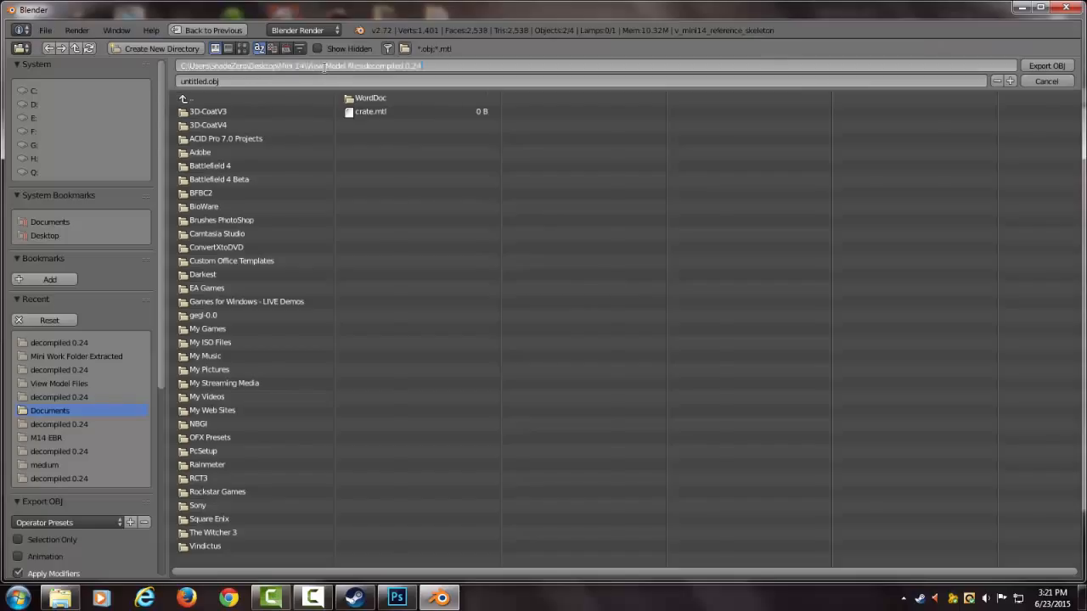
key(Return)
click(197, 101)
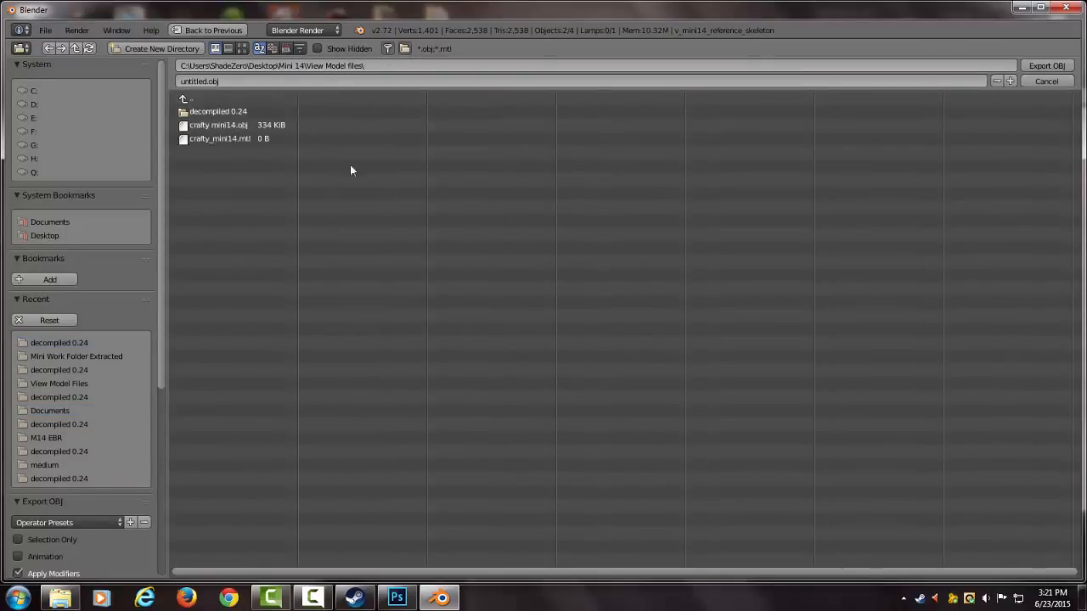
click(189, 97)
- Name the export file Blender Mini 14.obj and export it
click(188, 81)
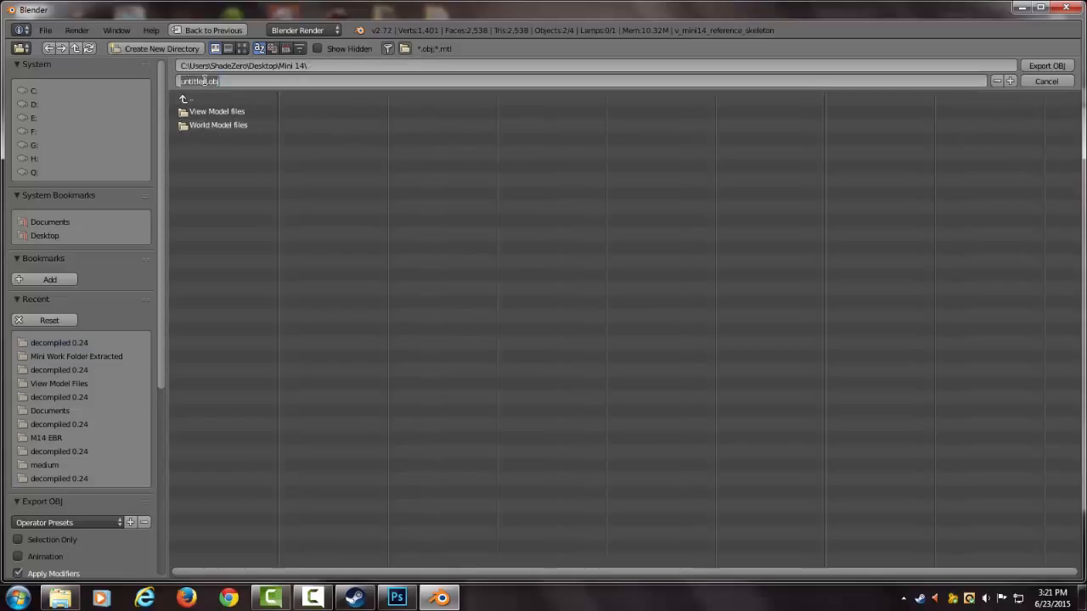
click(205, 80)
drag(207, 80, 137, 88)
key(BackSpace)
click(1046, 66)
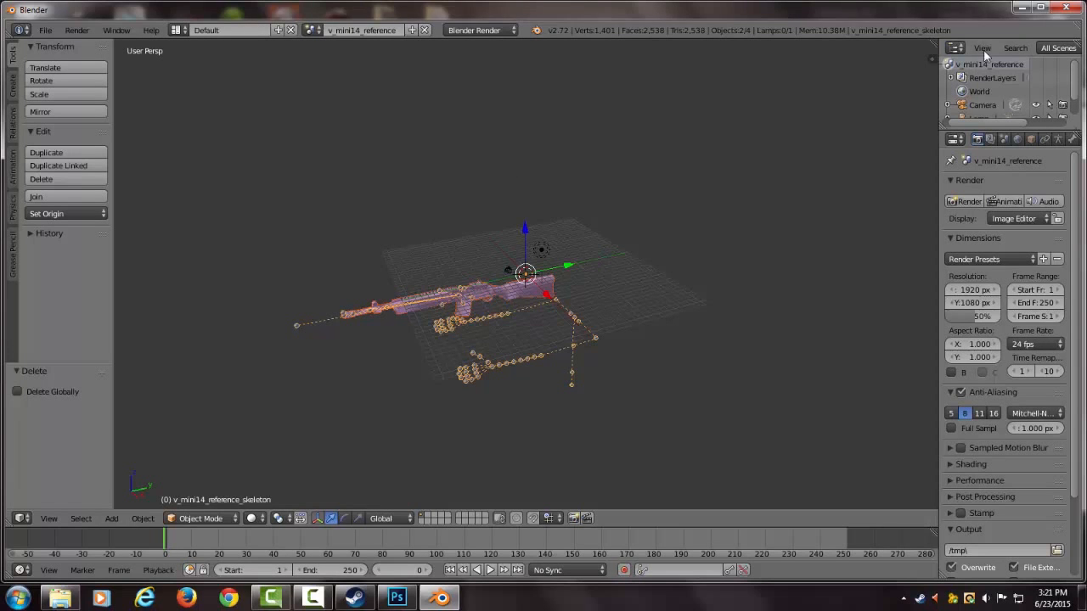
- Quit Blender without saving the scene and go up to the Mini 14 folder in Windows Explorer
click(1065, 7)
click(552, 351)
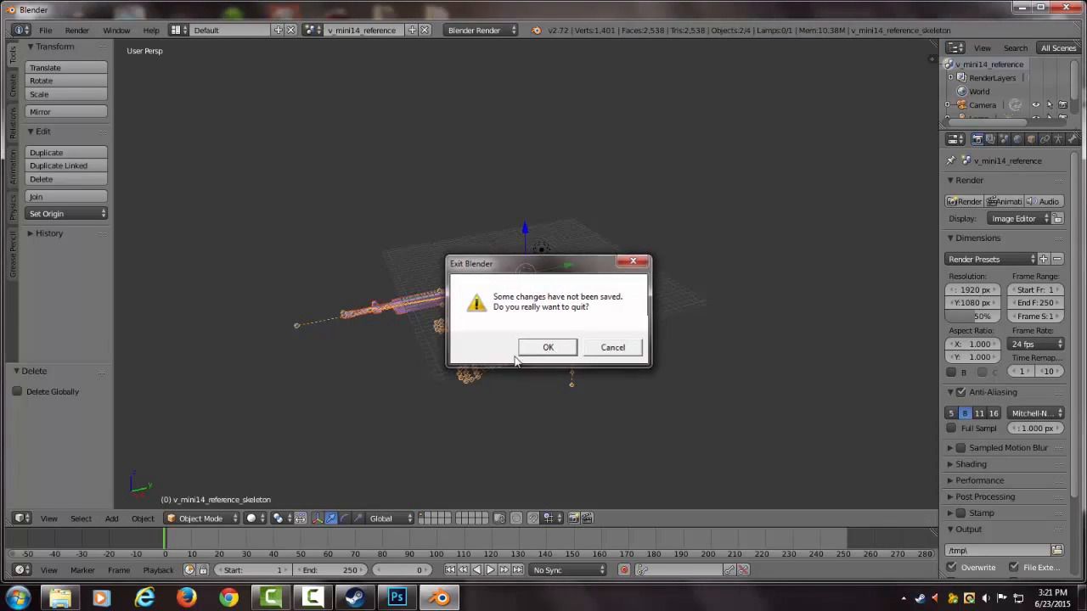
key(BackSpace)
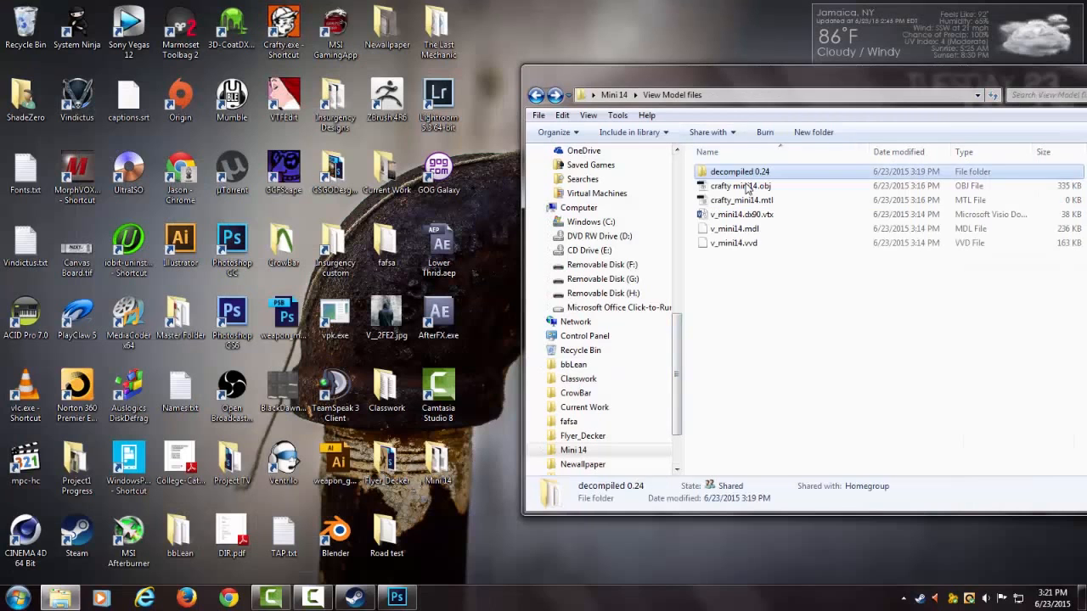
key(BackSpace)
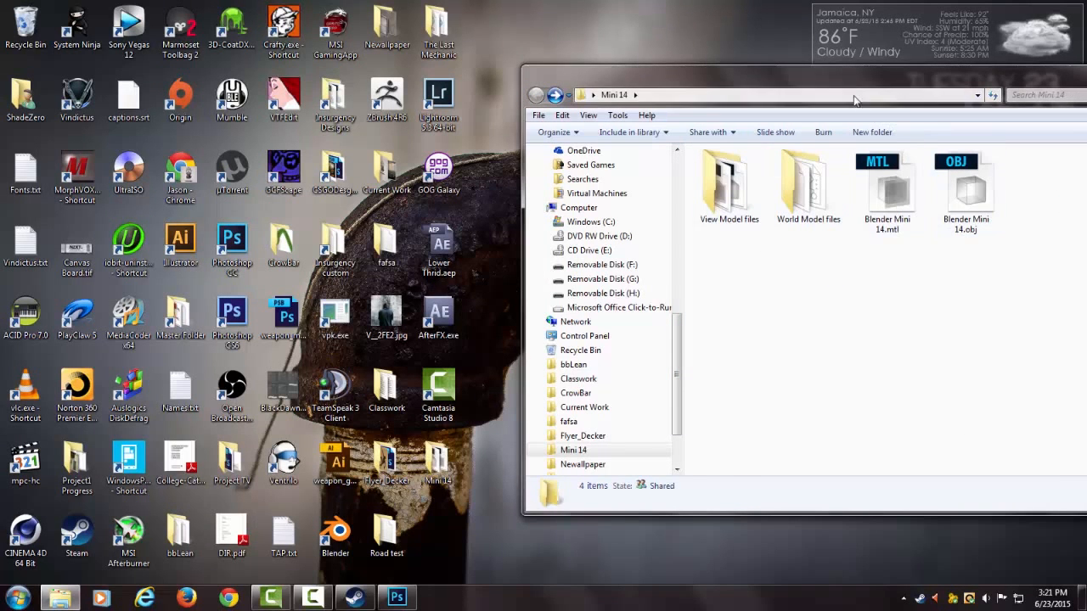
drag(840, 77, 561, 82)
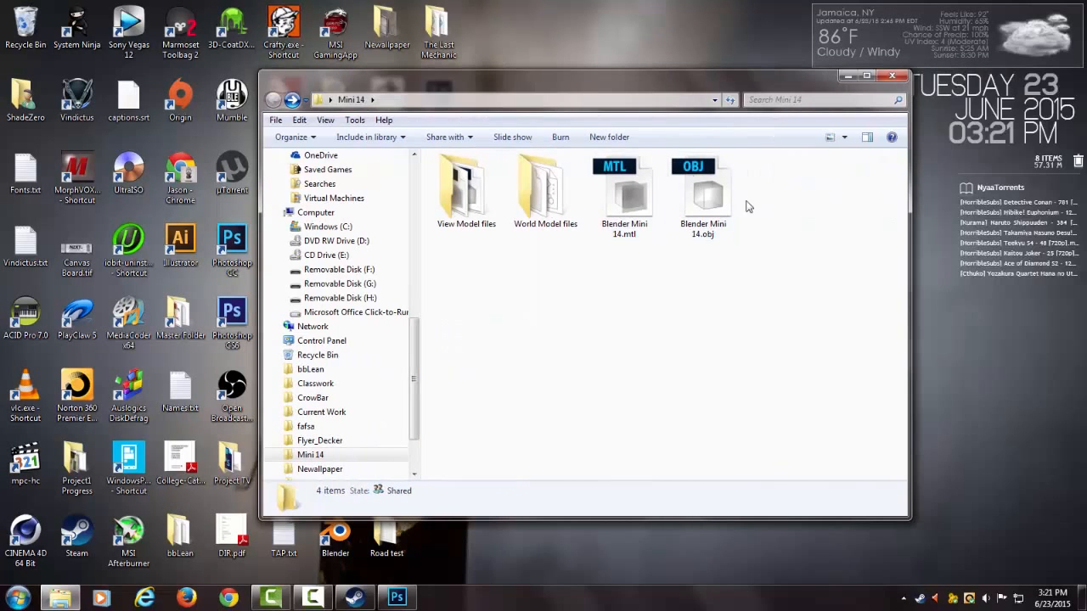
- Switch the Mini 14 folder's file display to the Details view
click(844, 137)
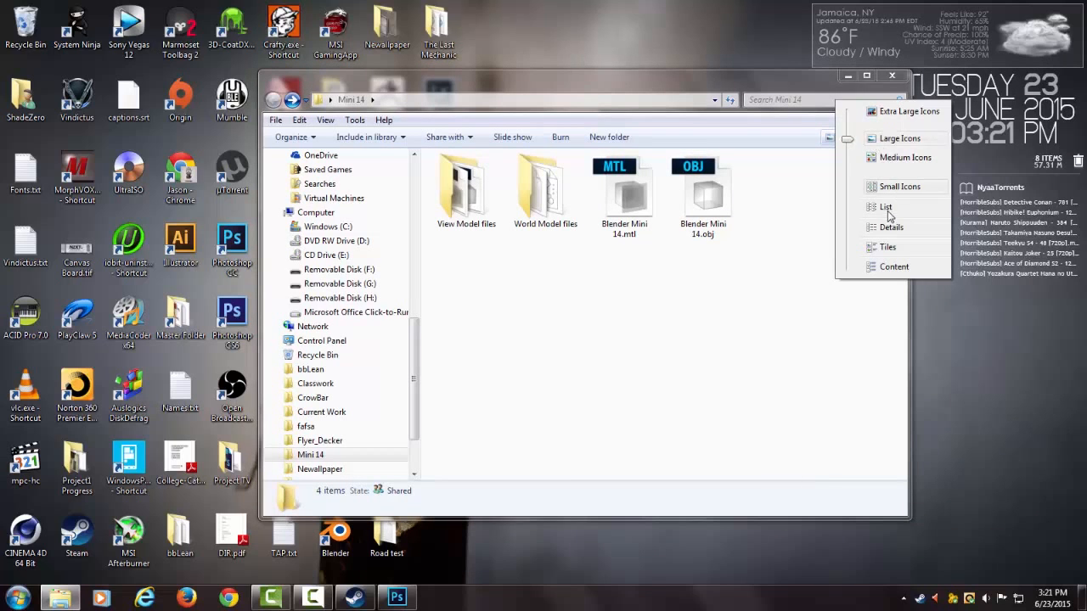
click(886, 207)
click(846, 139)
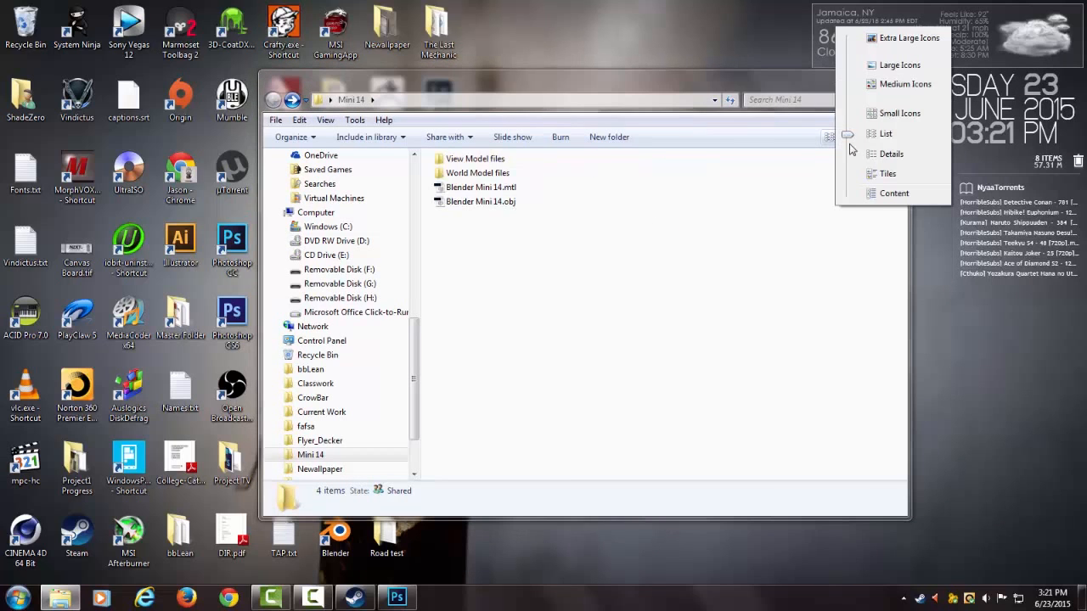
click(749, 248)
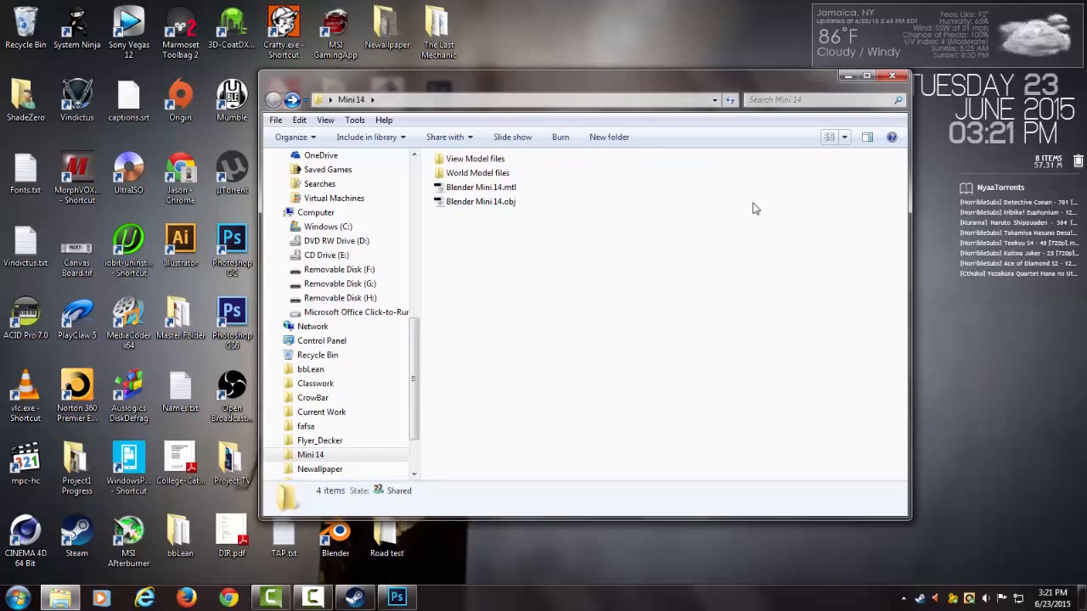
click(844, 137)
click(898, 158)
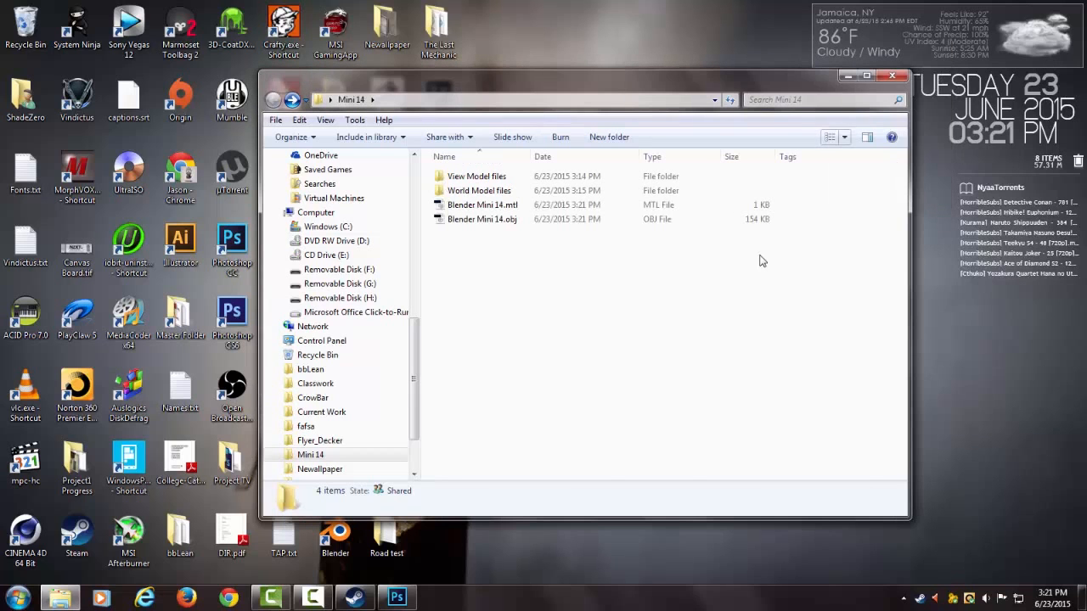
click(510, 205)
drag(581, 98, 778, 113)
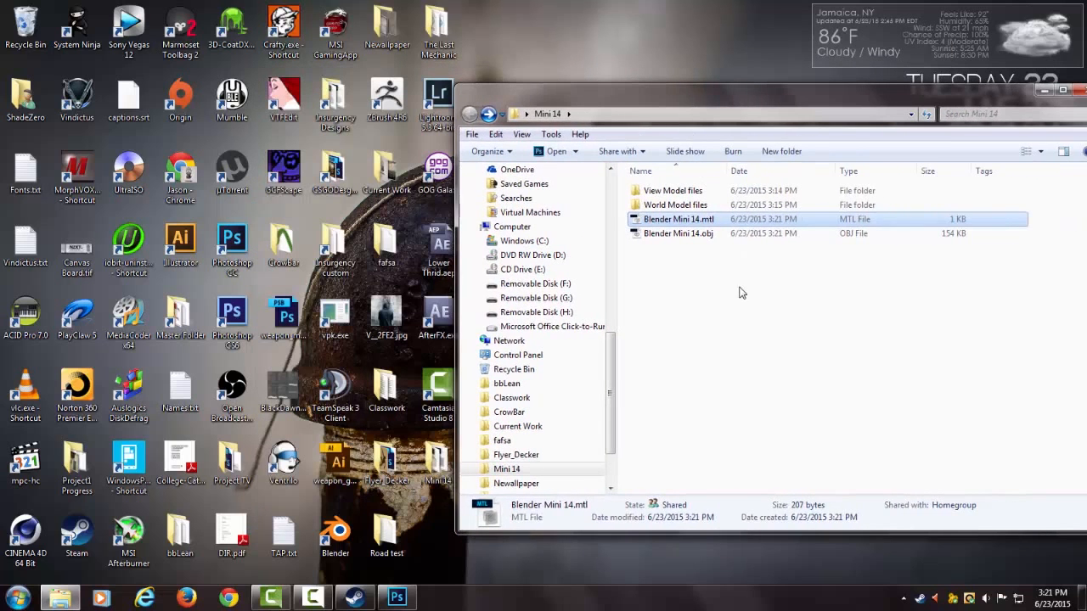
click(743, 293)
click(718, 220)
click(718, 266)
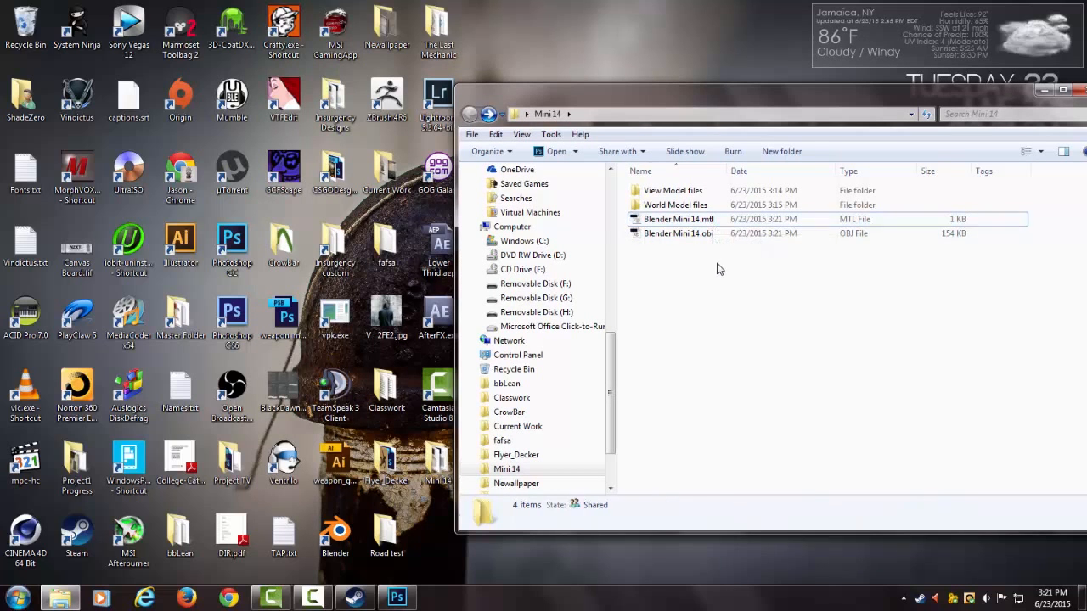
drag(707, 117, 797, 107)
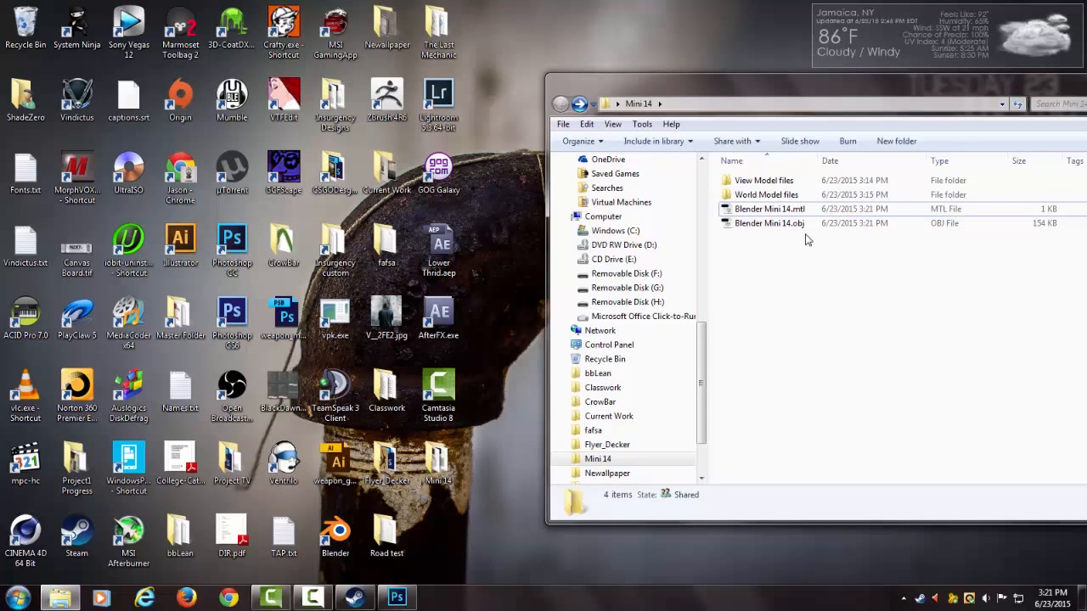
- Open Blender Mini 14.obj in Photoshop as a new 3D document using the 1000 px X 1000 px preset
double_click(751, 223)
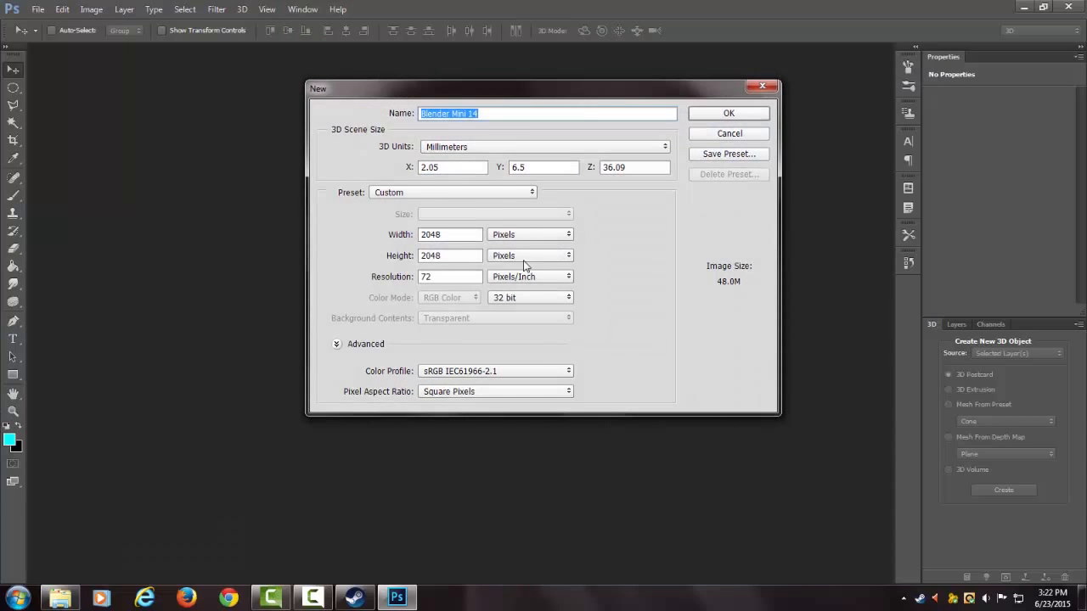
click(499, 194)
click(470, 252)
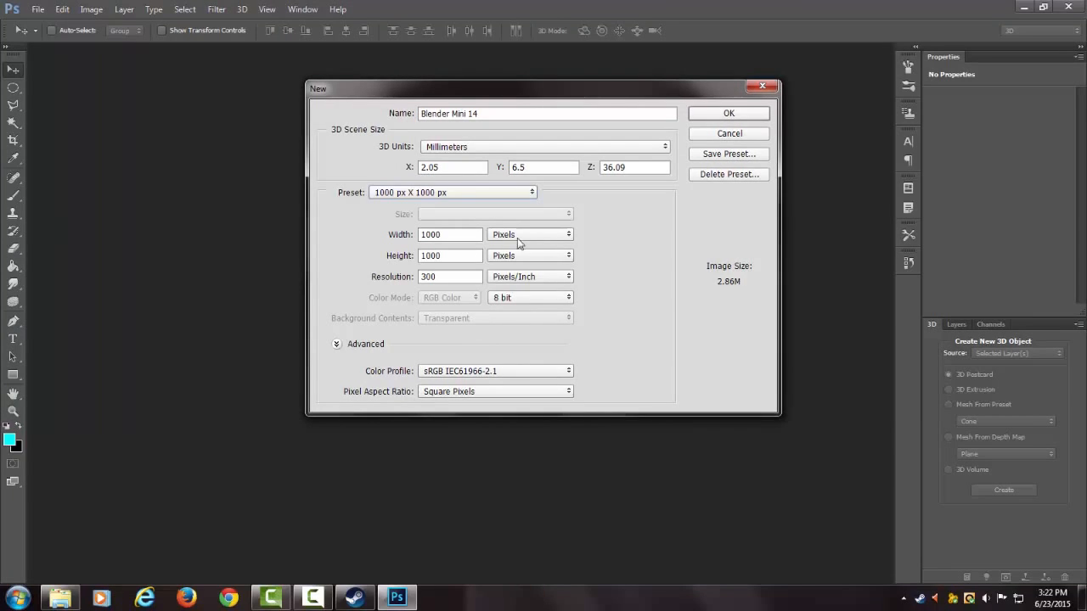
click(729, 112)
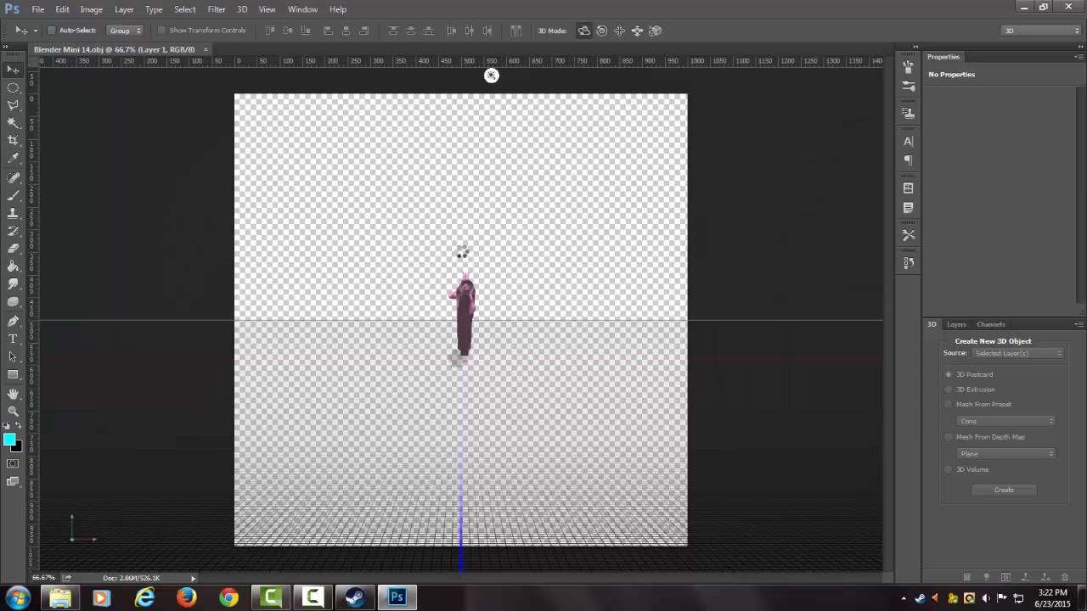
- Rotate the rifle mesh around its Y axis to a side profile and turn off its Catch Shadows and Cast Shadows options
click(472, 307)
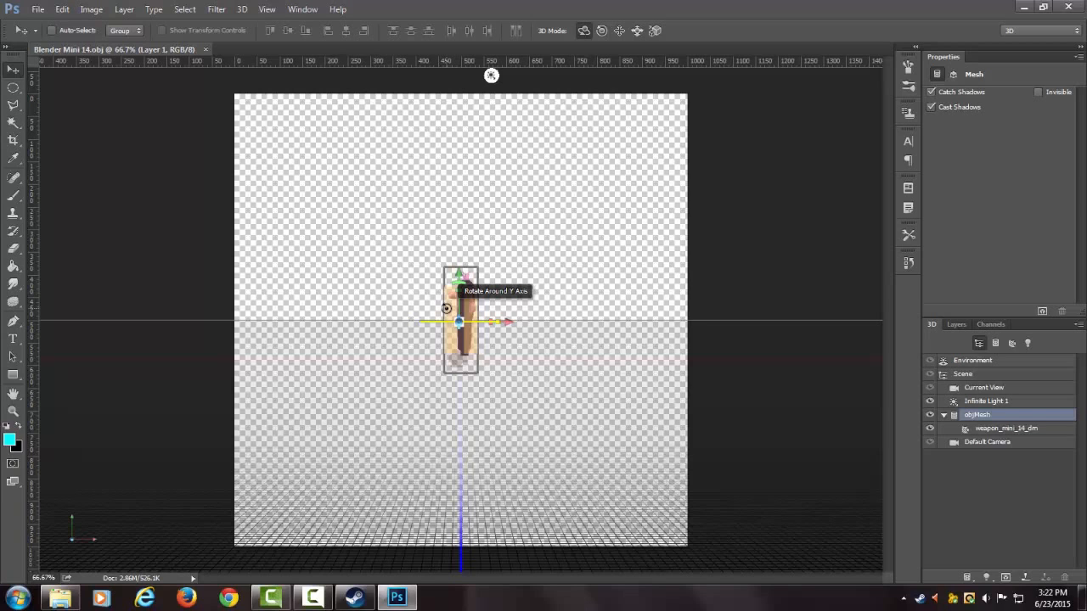
drag(446, 308, 273, 326)
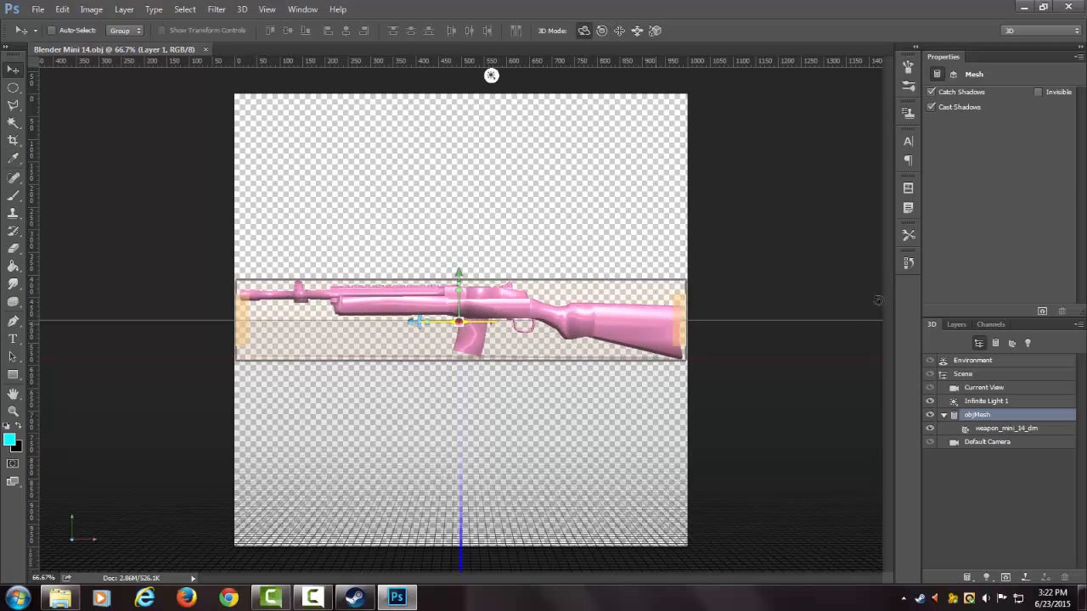
click(930, 94)
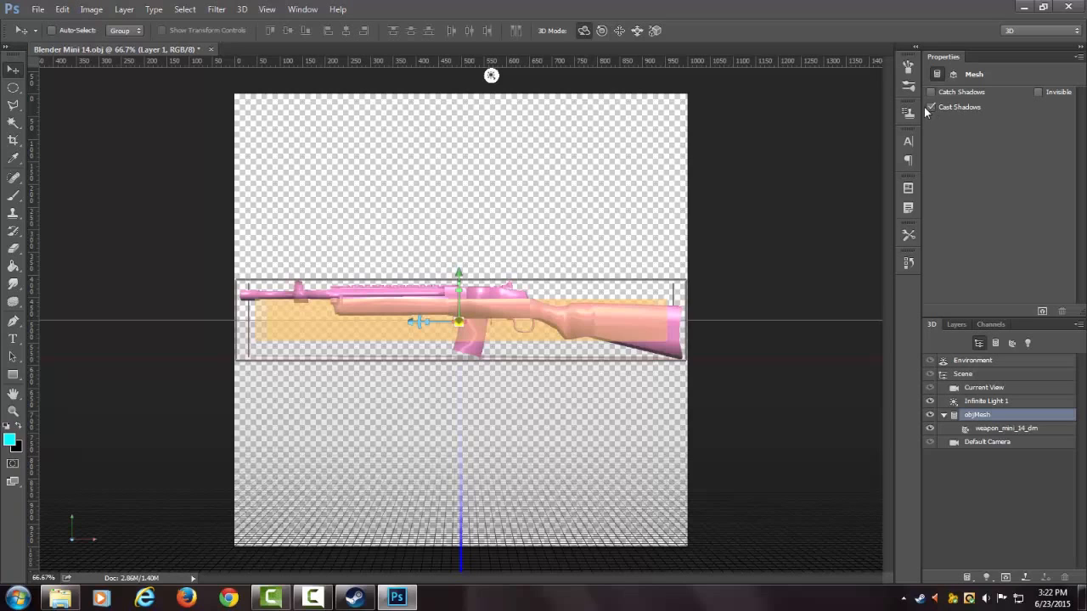
click(929, 107)
click(570, 451)
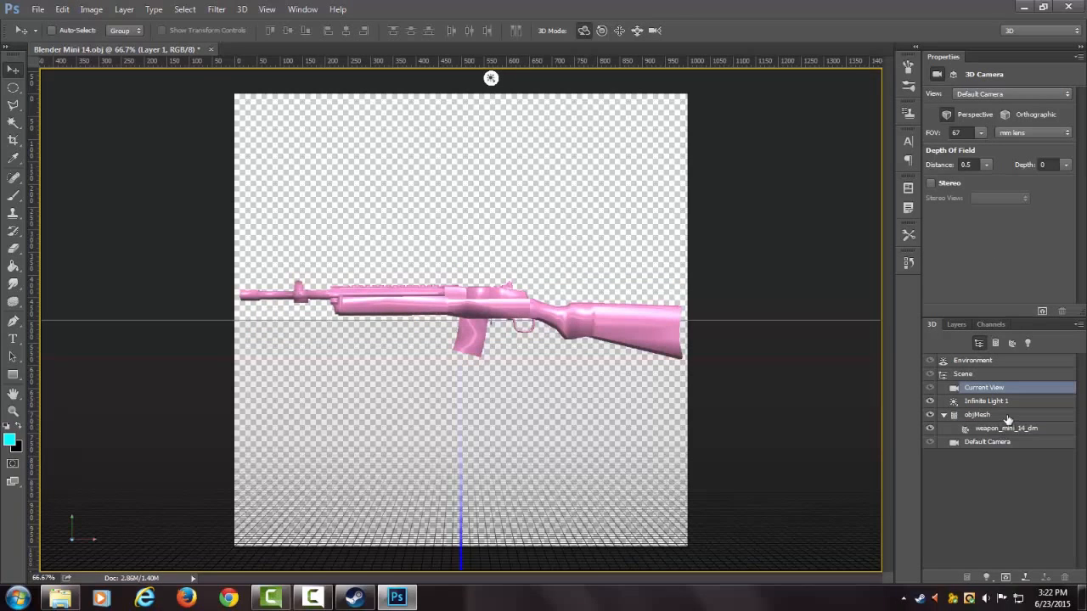
click(978, 414)
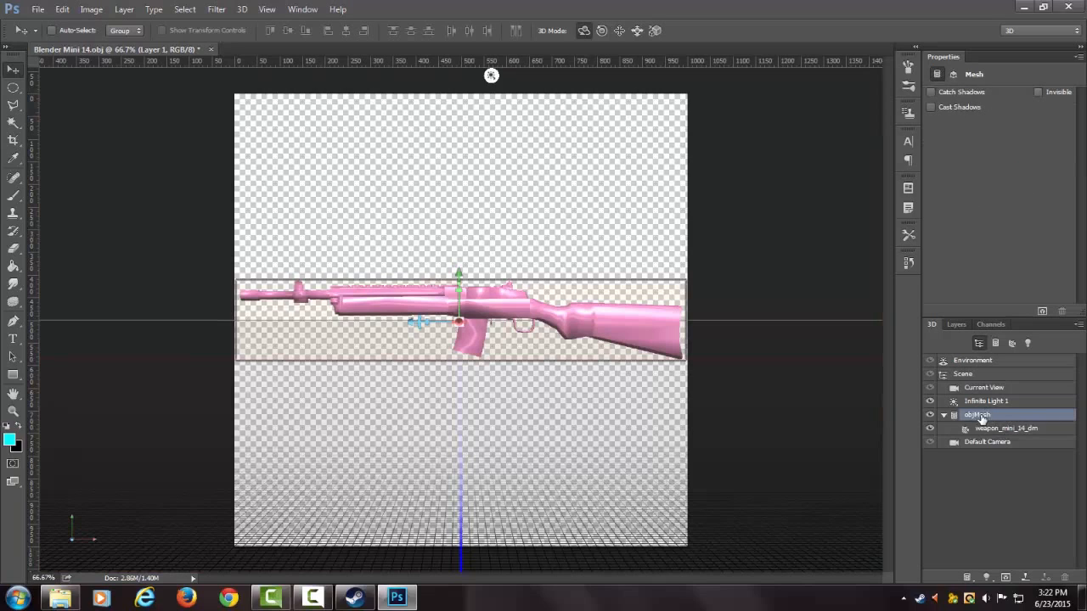
- Select the rifle's weapon_mini_14_dm material in the 3D scene and show its diffuse texture options
click(989, 430)
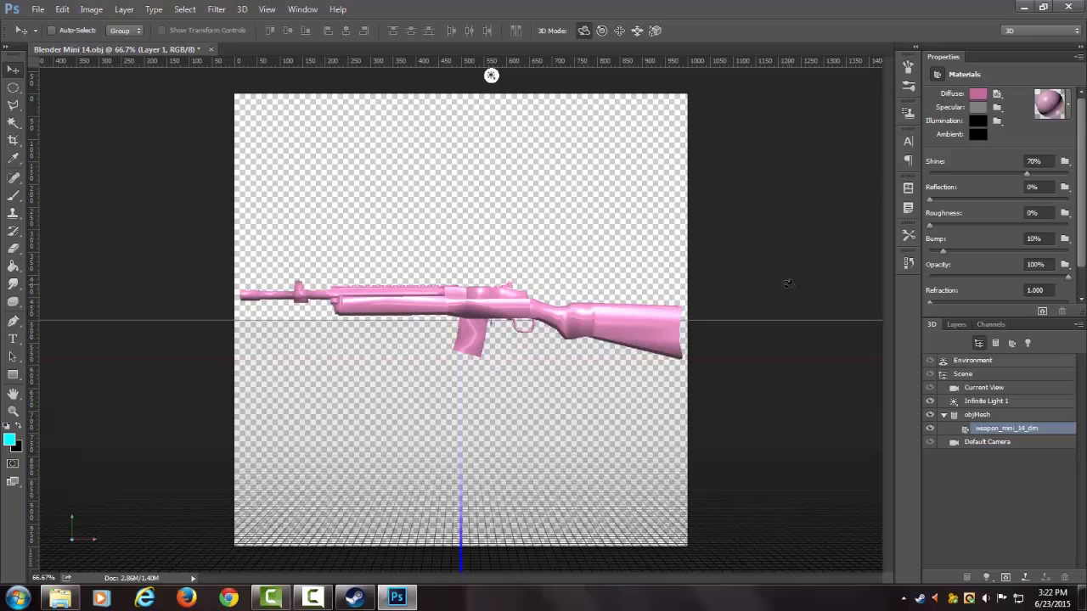
click(1000, 95)
click(1016, 84)
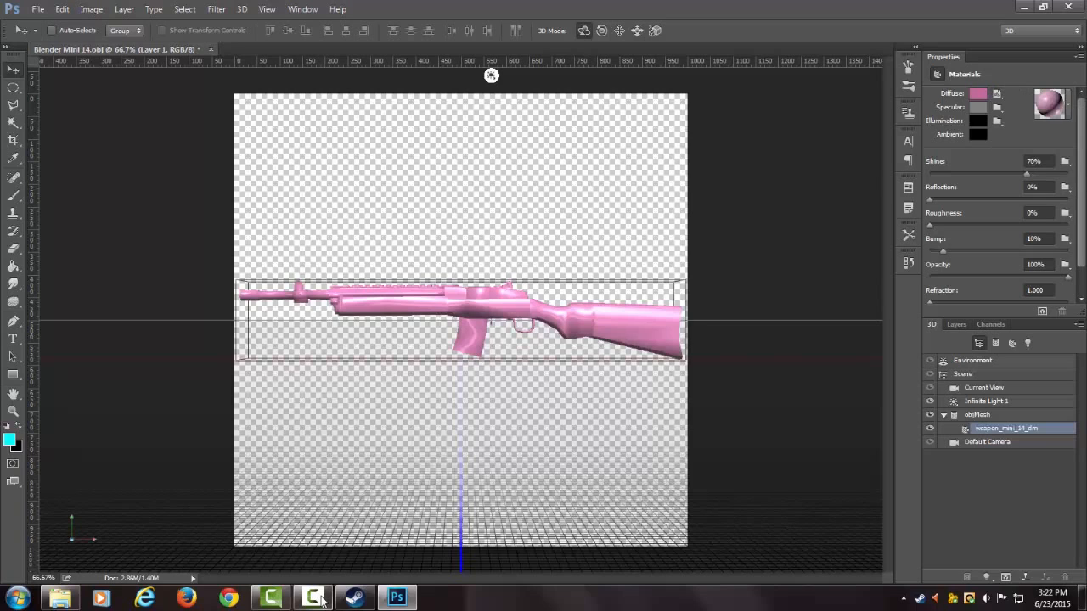
- Check the contents of the View Model files folder in Windows Explorer, return to Mini 14, and minimize Explorer and Photoshop to reveal the desktop
click(63, 598)
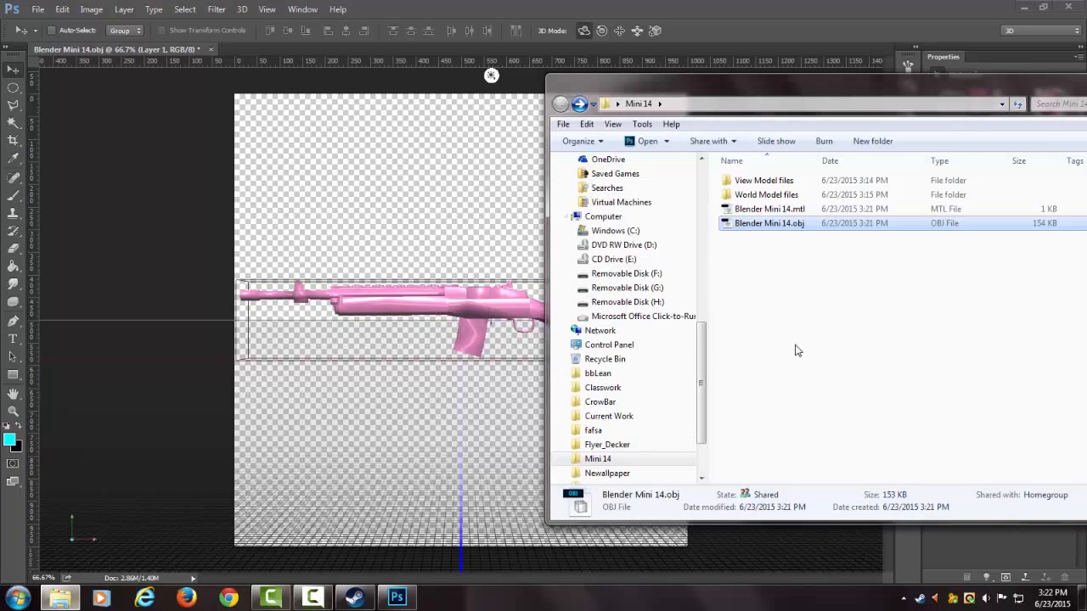
double_click(793, 180)
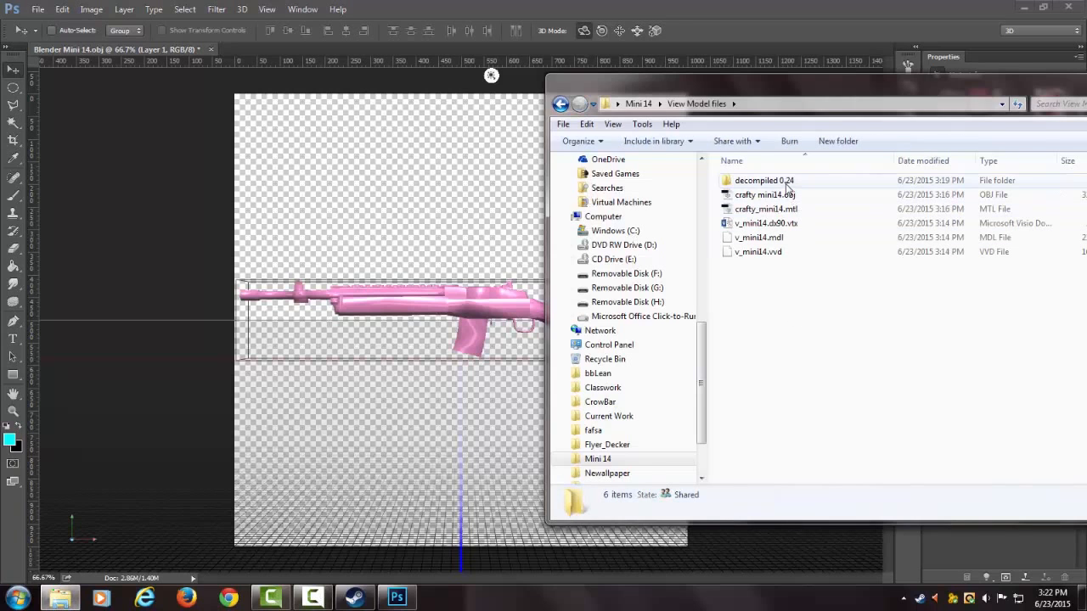
click(561, 104)
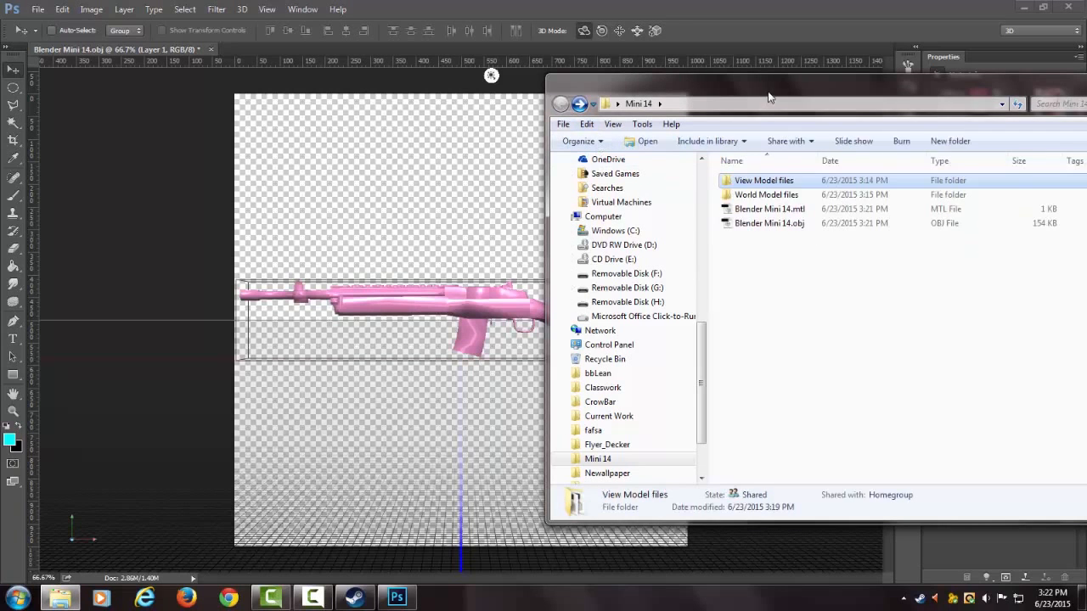
drag(769, 88, 593, 81)
click(957, 75)
click(1023, 7)
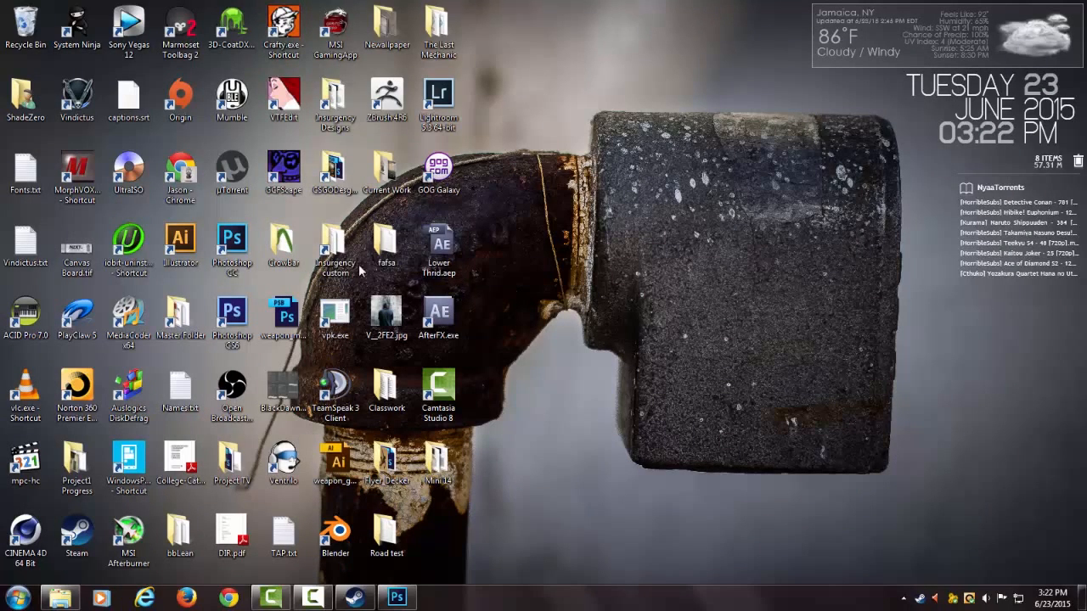
- Go from the Insurgency custom folder to its parent insurgency folder and open insurgency_materials_dir.vpk in GCFScape
click(337, 258)
double_click(338, 258)
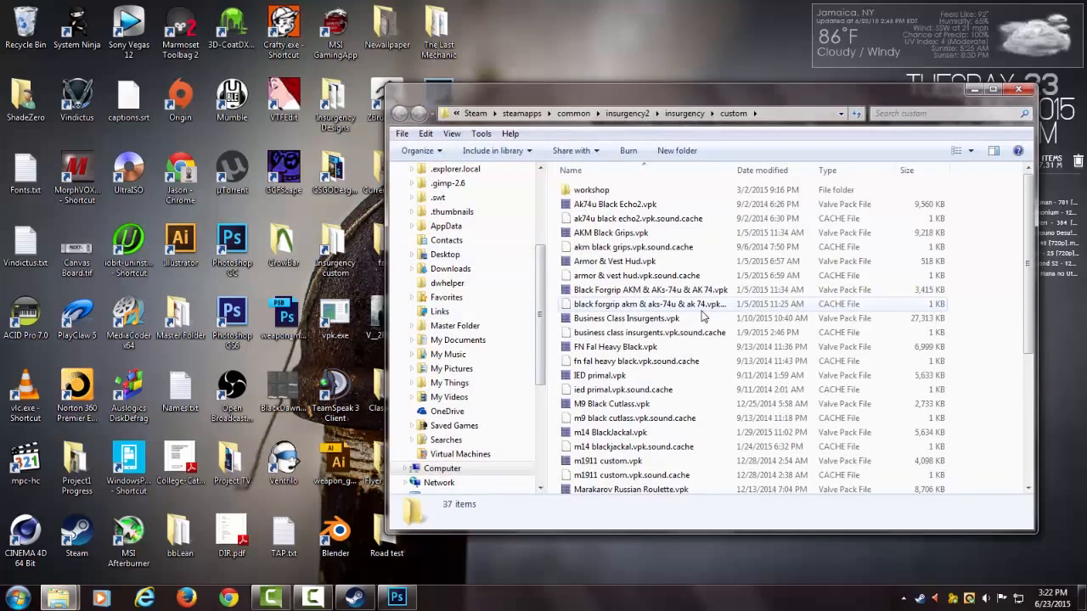
click(684, 113)
scroll(688, 280, down, 15)
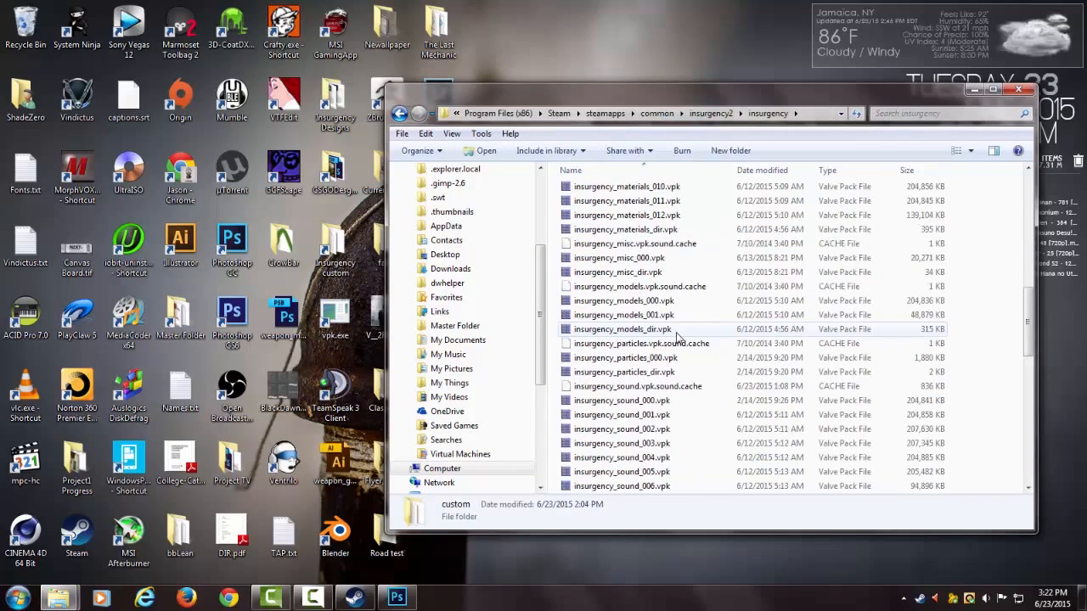
double_click(675, 314)
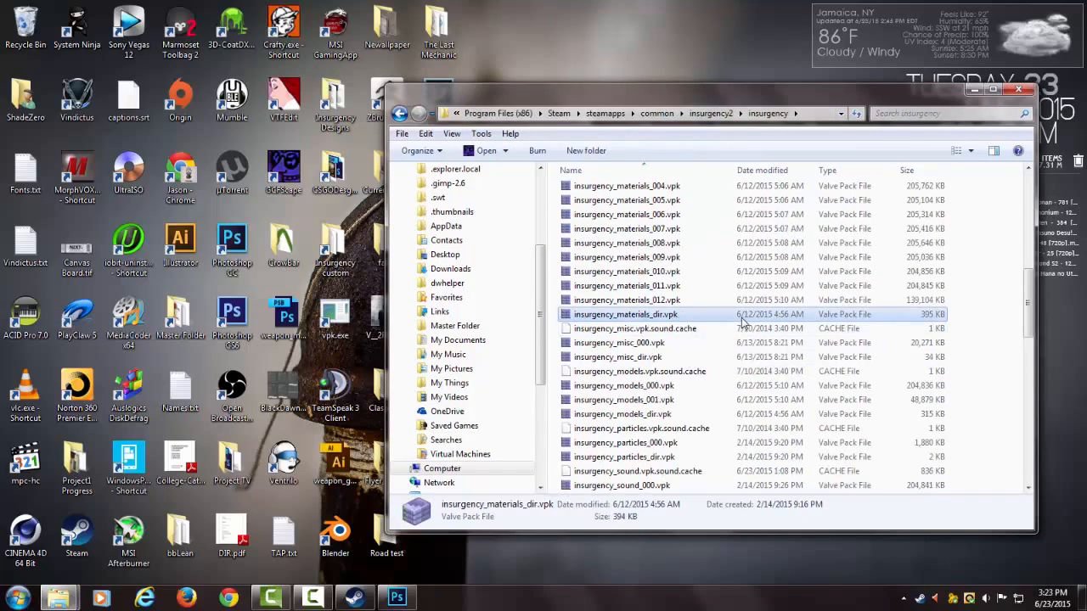
- Find the weapons folder in the materials archive and open its mini14 subfolder
click(293, 98)
click(304, 109)
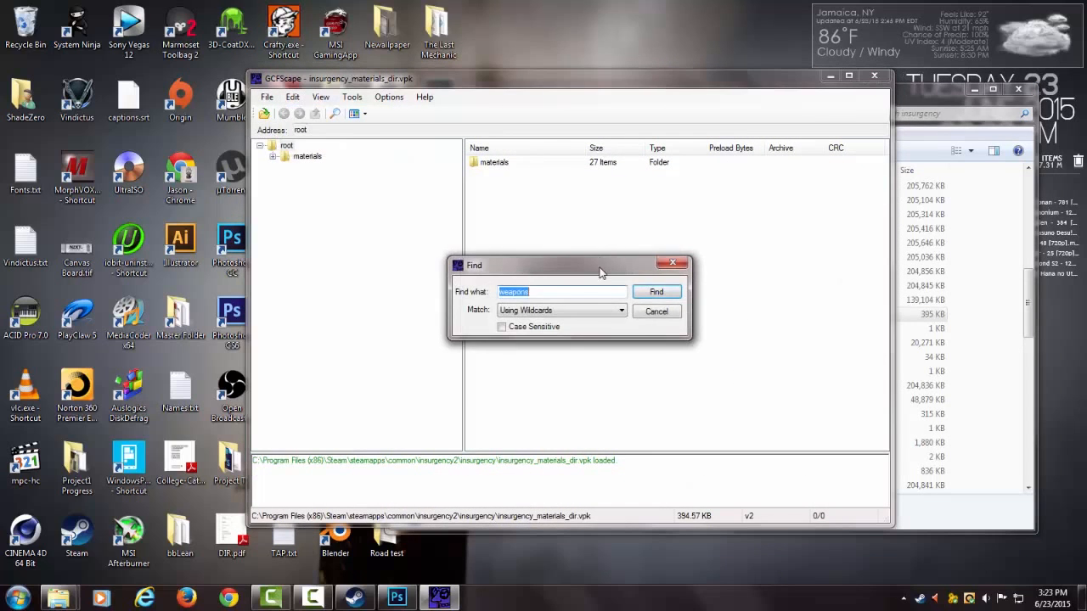
click(663, 295)
double_click(497, 162)
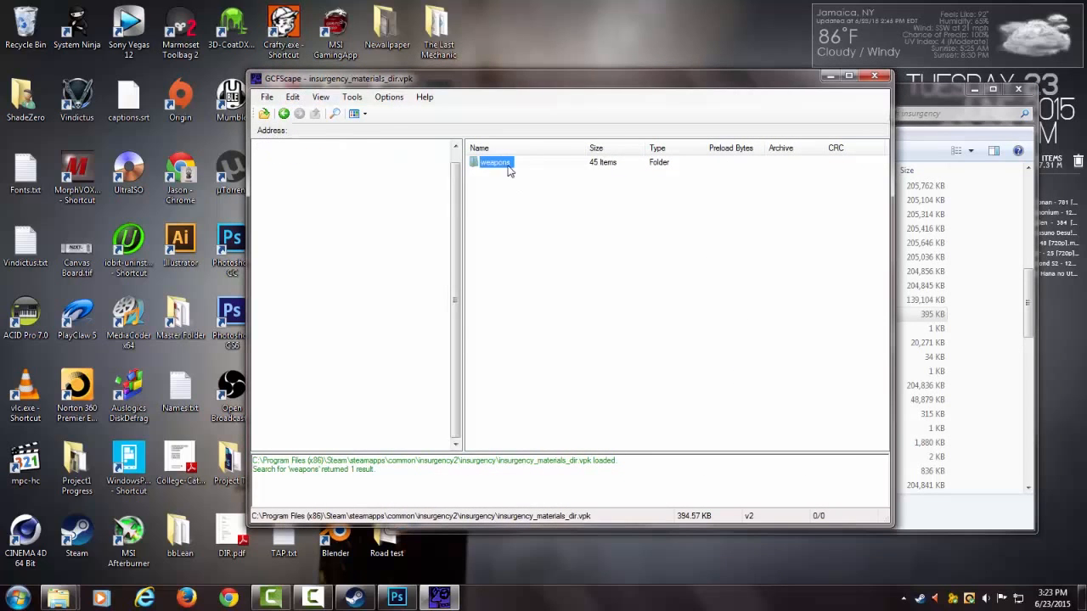
scroll(537, 280, down, 6)
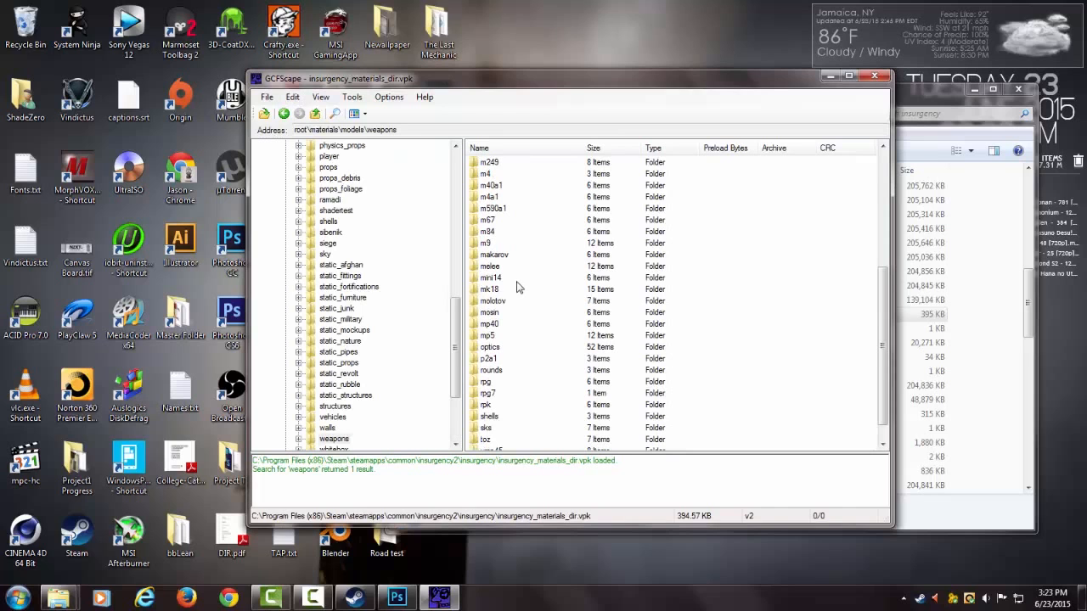
double_click(491, 278)
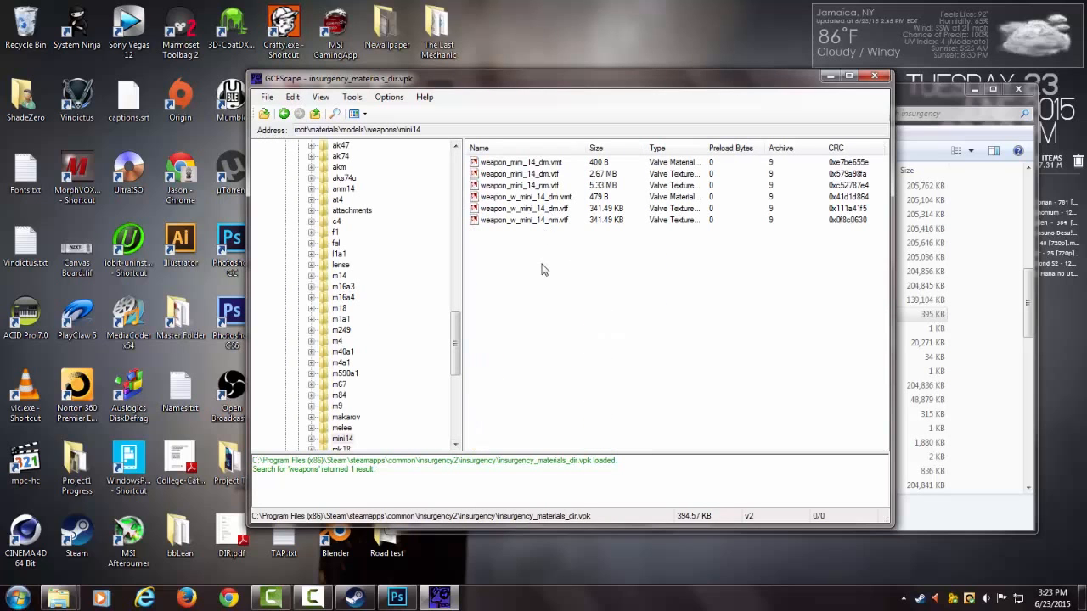
- Extract weapon_mini_14_dm.vmt, weapon_mini_14_dm.vtf and weapon_mini_14_nm.vtf from the archive into the View Model files folder inside Mini 14
key(ctrl+a)
drag(523, 80, 650, 92)
click(676, 297)
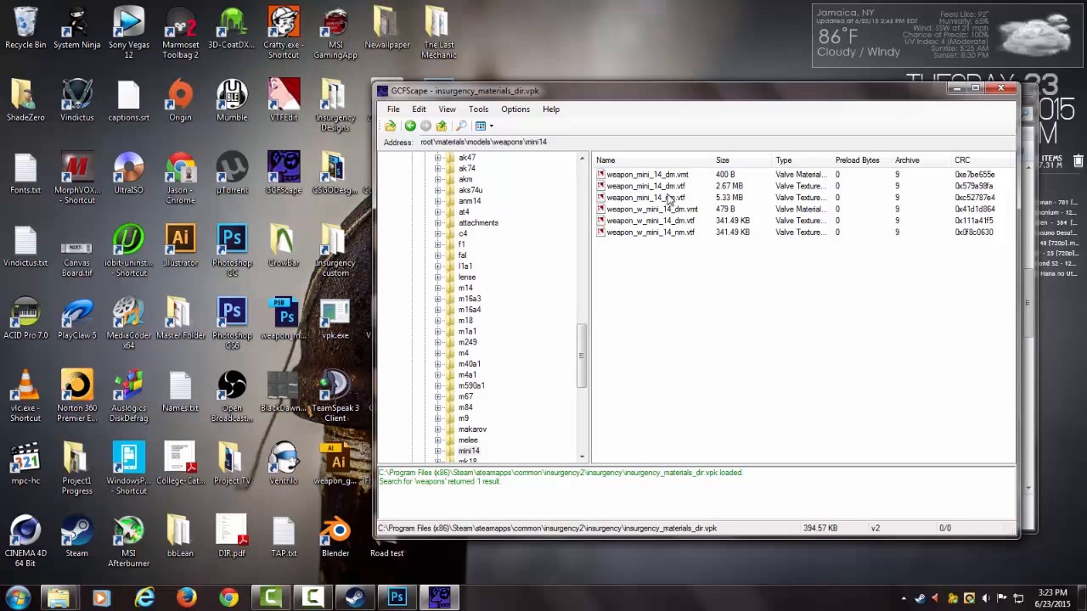
click(665, 189)
ctrl+click(663, 197)
click(675, 176)
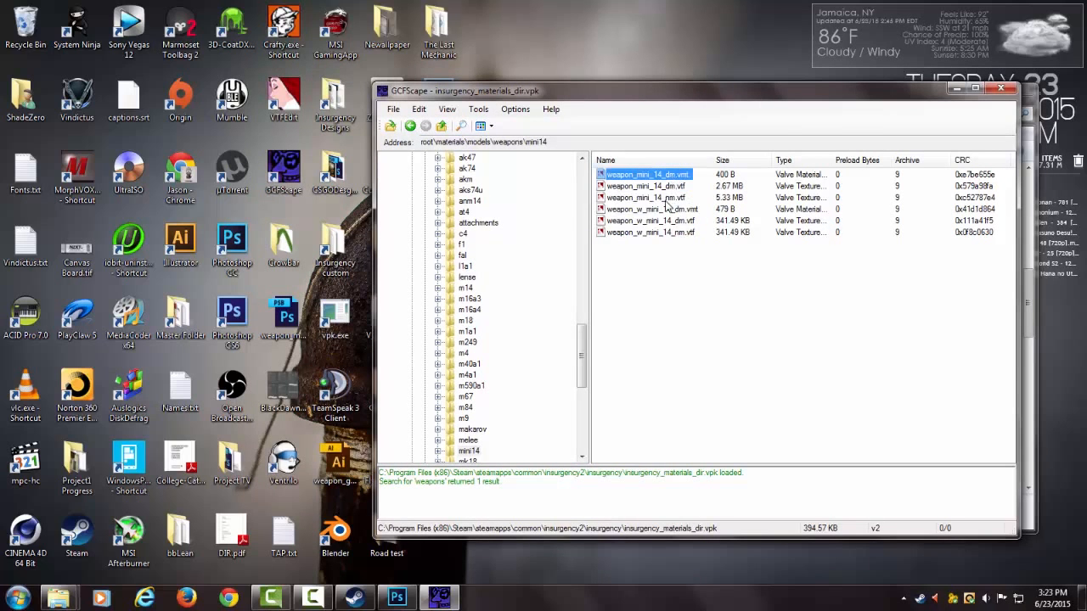
shift+click(666, 199)
drag(626, 91, 767, 94)
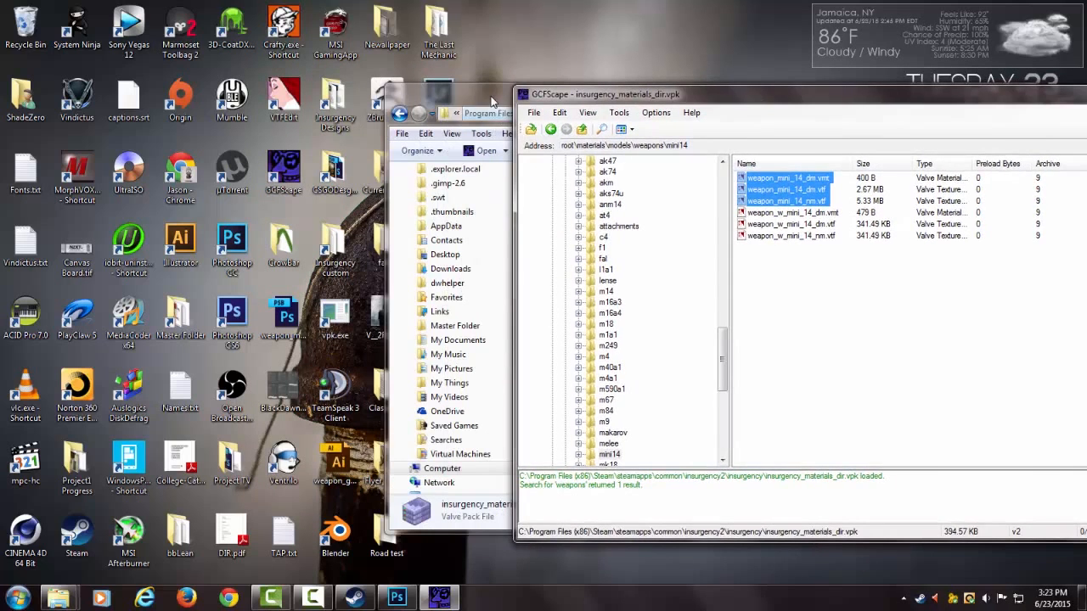
click(486, 107)
click(399, 114)
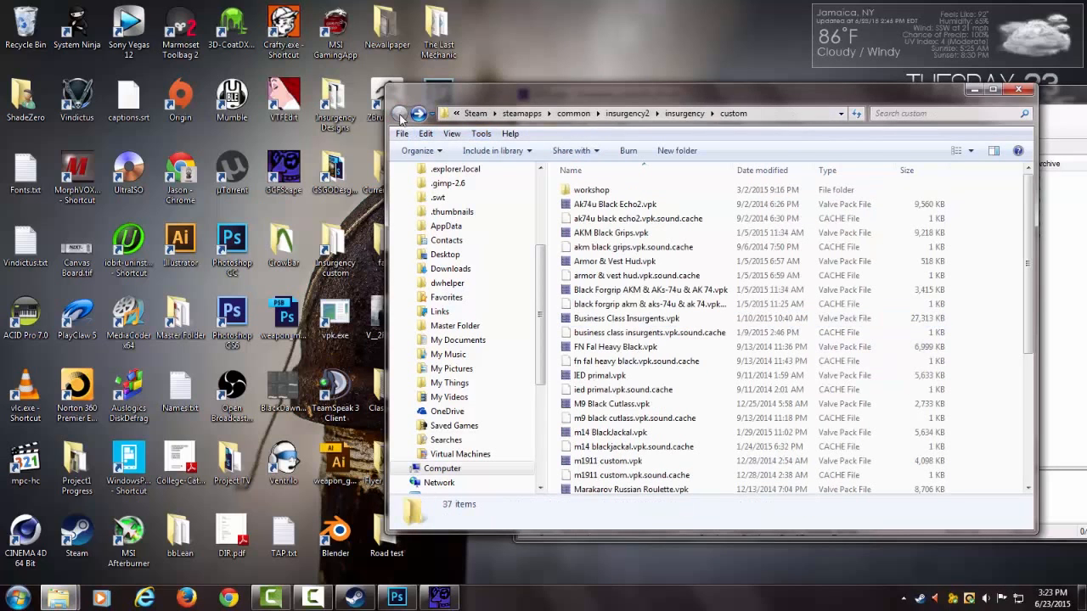
click(1018, 90)
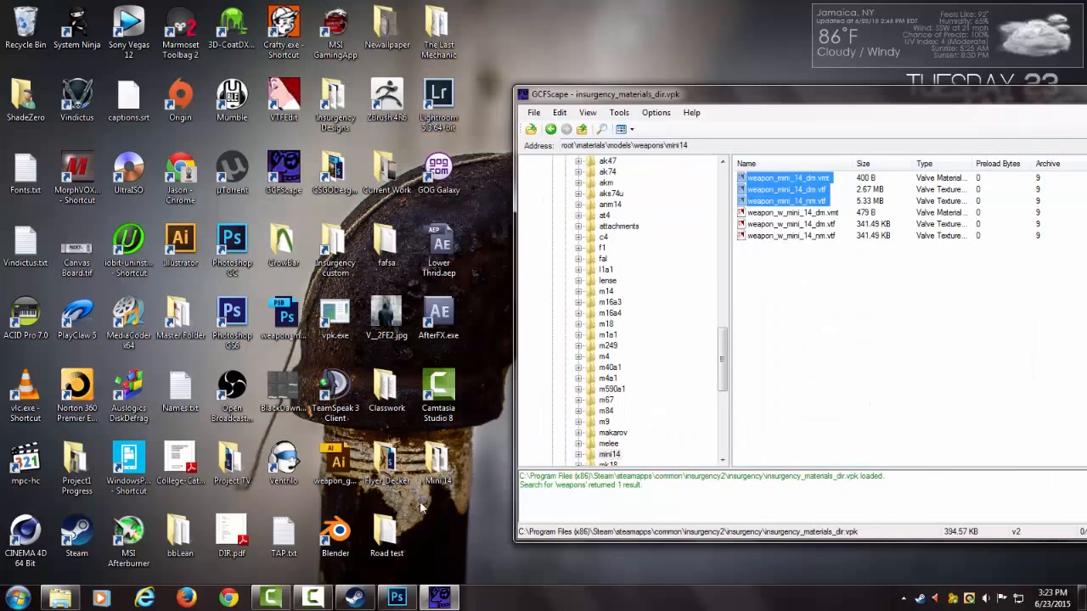
double_click(440, 471)
drag(707, 90, 355, 85)
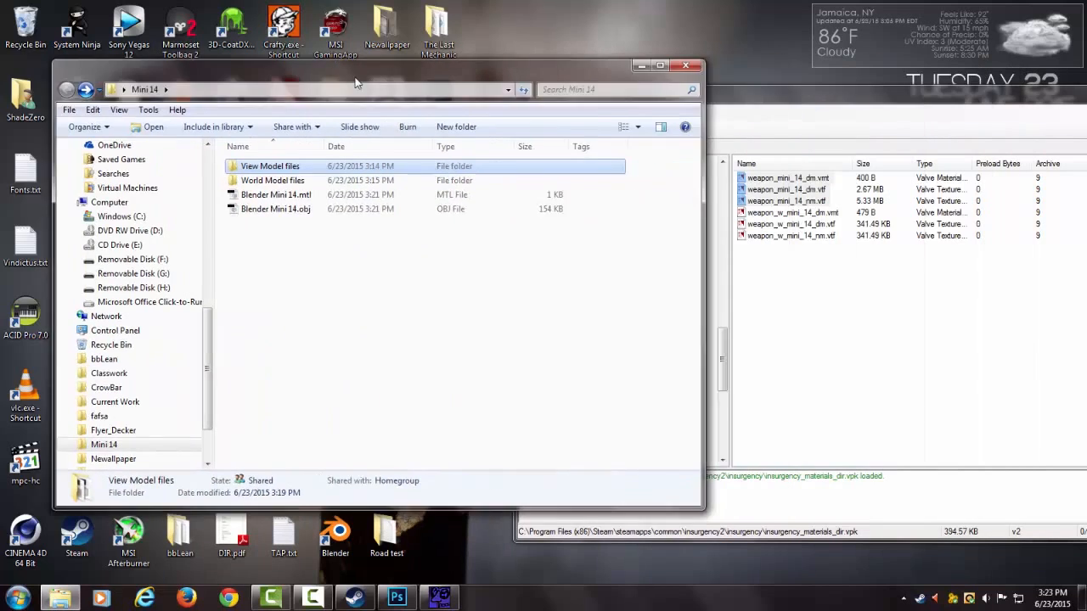
drag(780, 187, 271, 168)
- Open weapon_mini_14_dm.vtf from View Model files in VTFEdit, export it as weapon_mini_14_dm.tga to the Mini 14 folder, and close VTFEdit
double_click(271, 168)
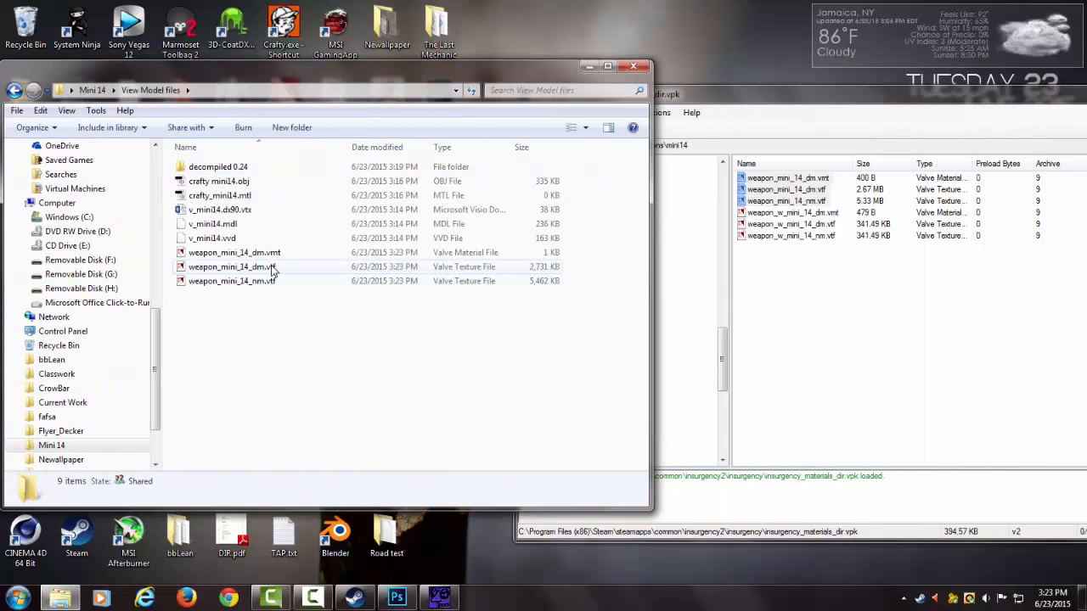
double_click(315, 270)
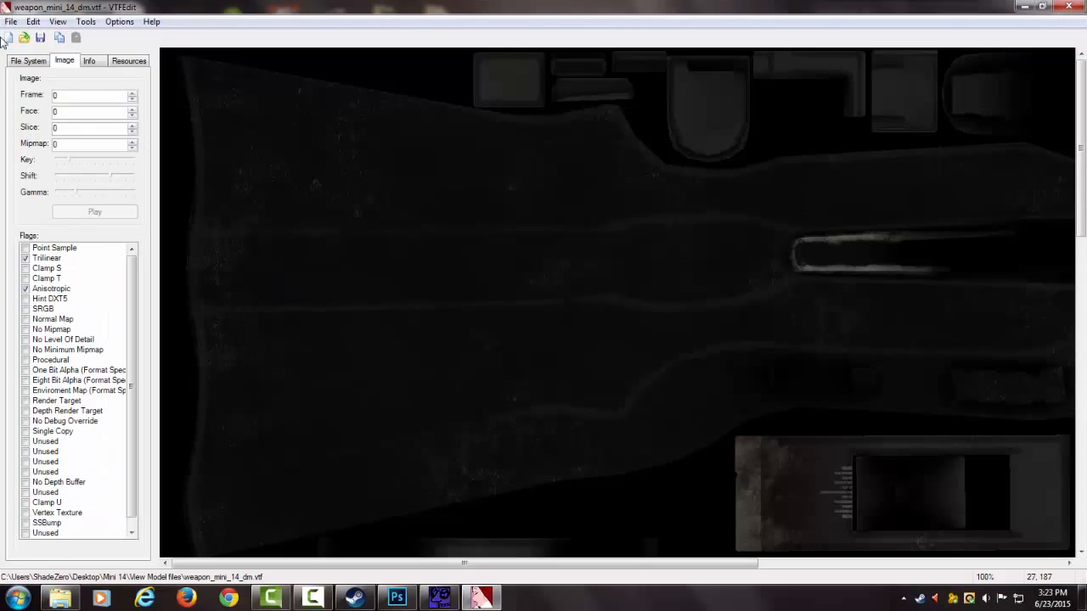
click(12, 22)
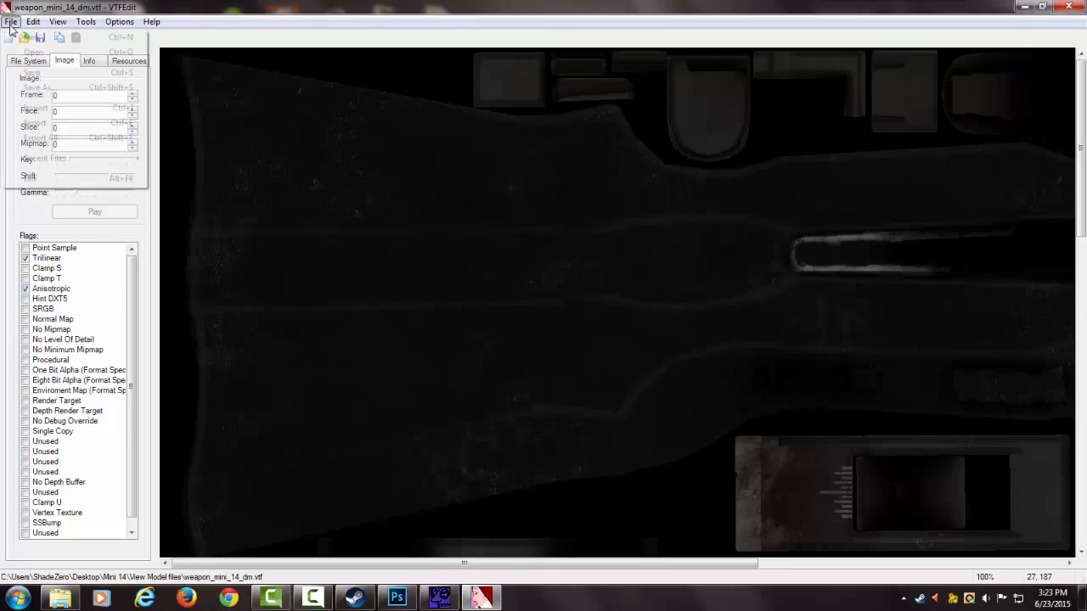
click(51, 123)
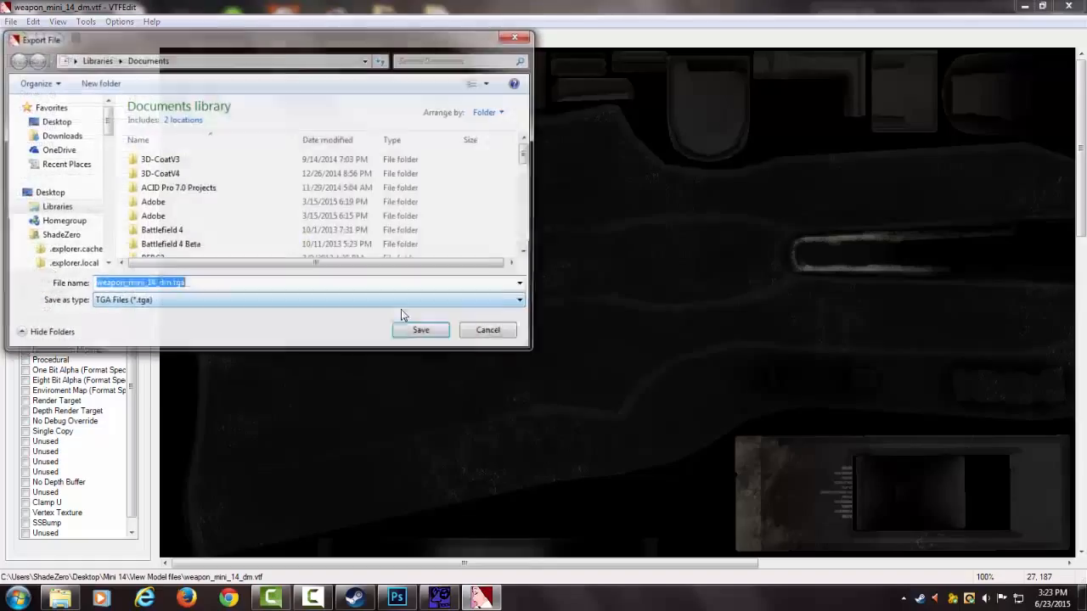
click(296, 65)
right_click(295, 65)
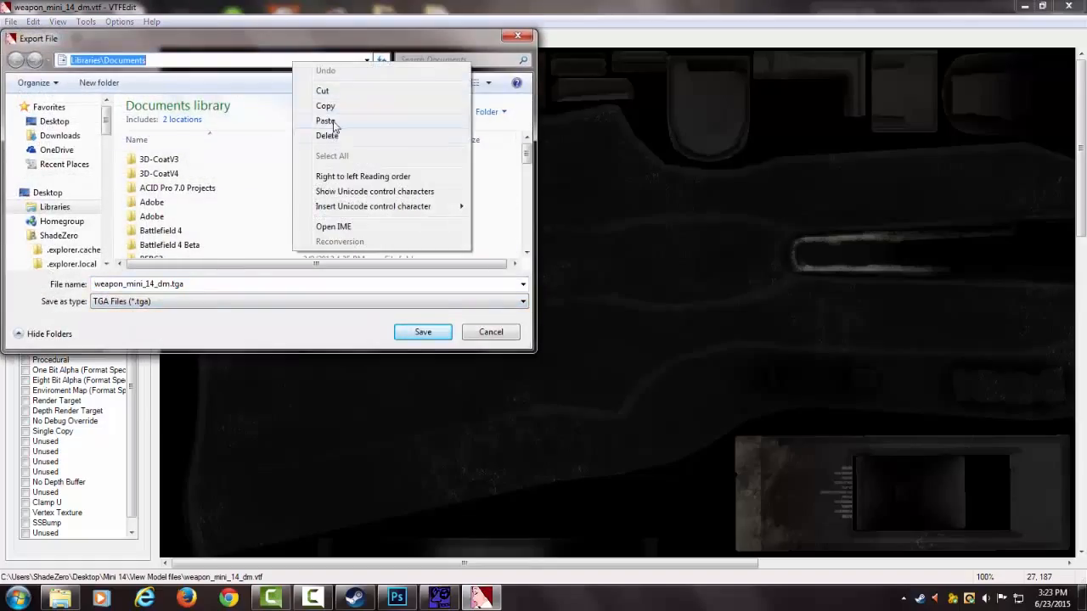
click(335, 116)
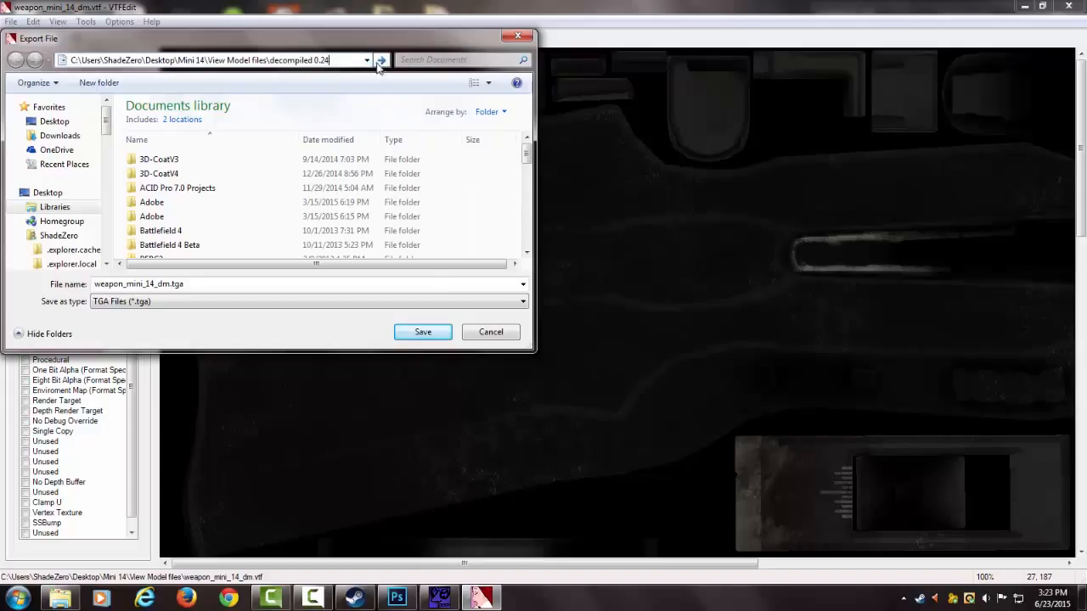
click(386, 63)
click(197, 62)
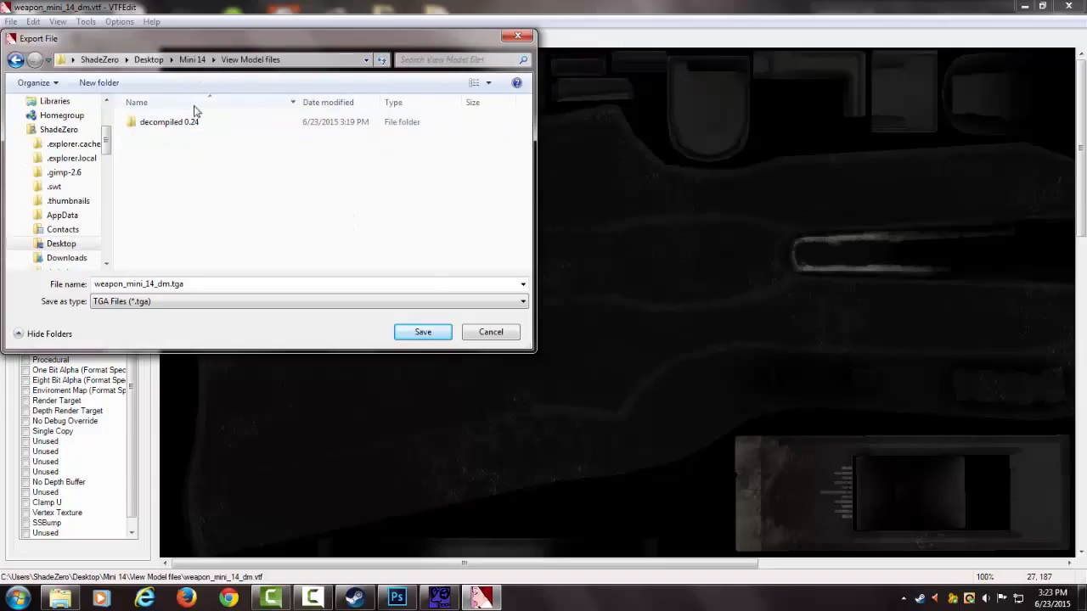
click(192, 59)
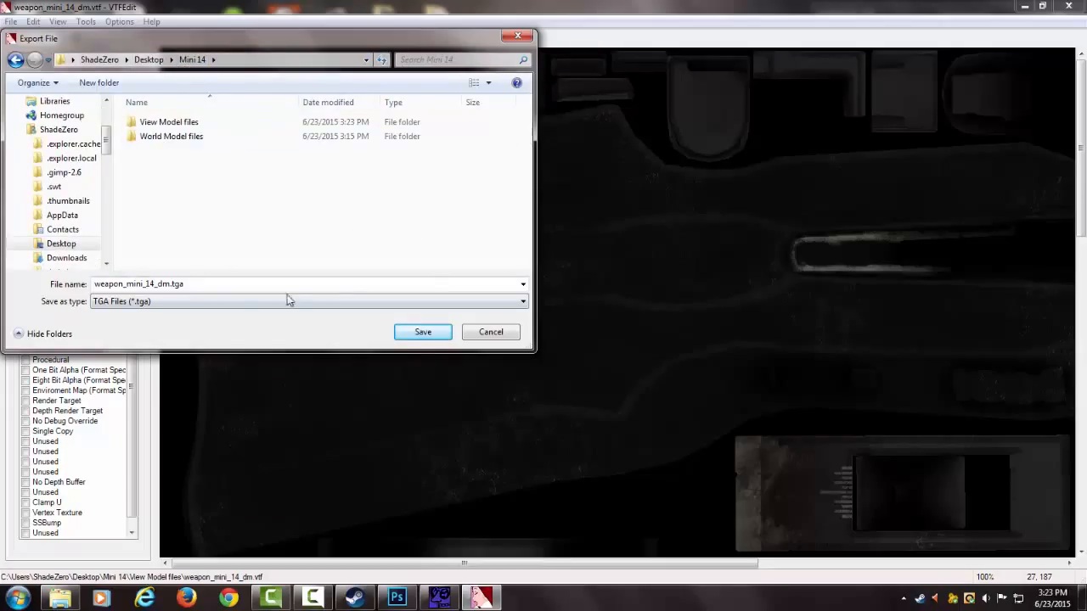
click(427, 333)
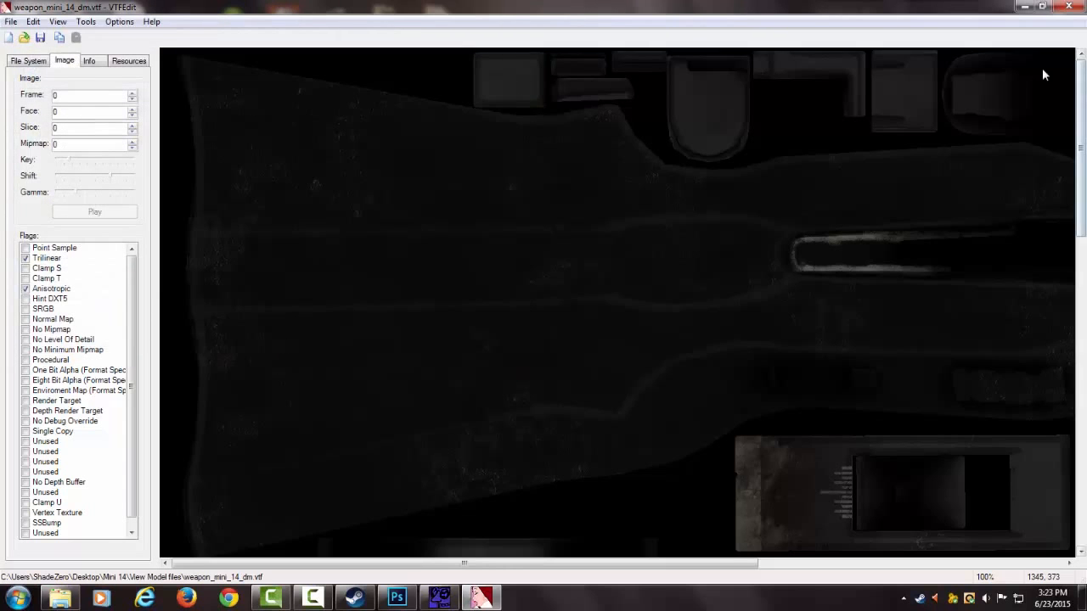
click(1068, 6)
- Go back to the Mini 14 folder and widen the Name column to check the exported TGA file
click(571, 385)
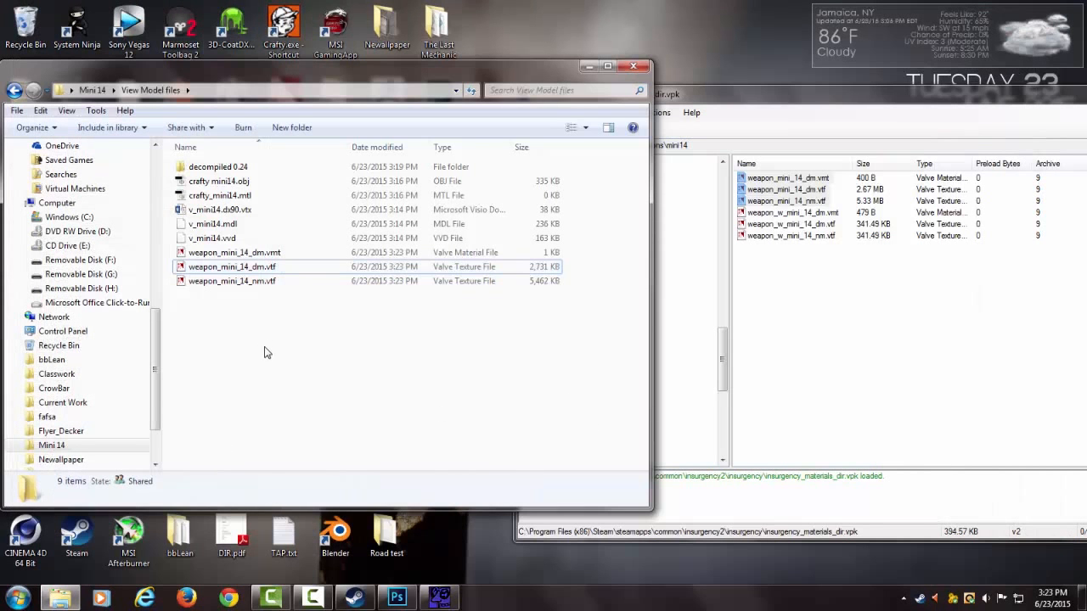
key(alt+Left)
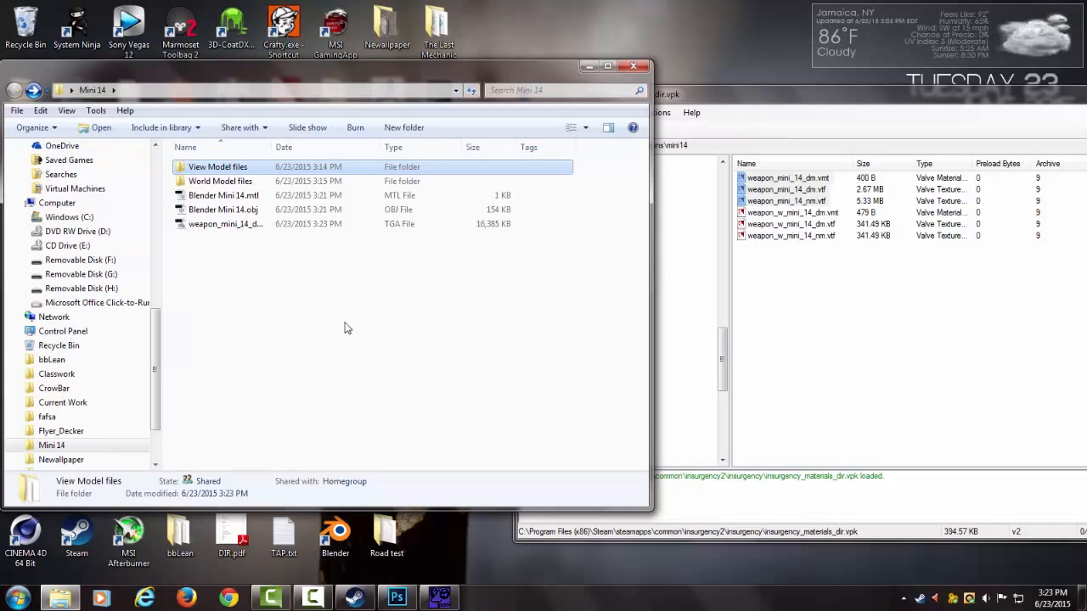
drag(273, 143, 293, 141)
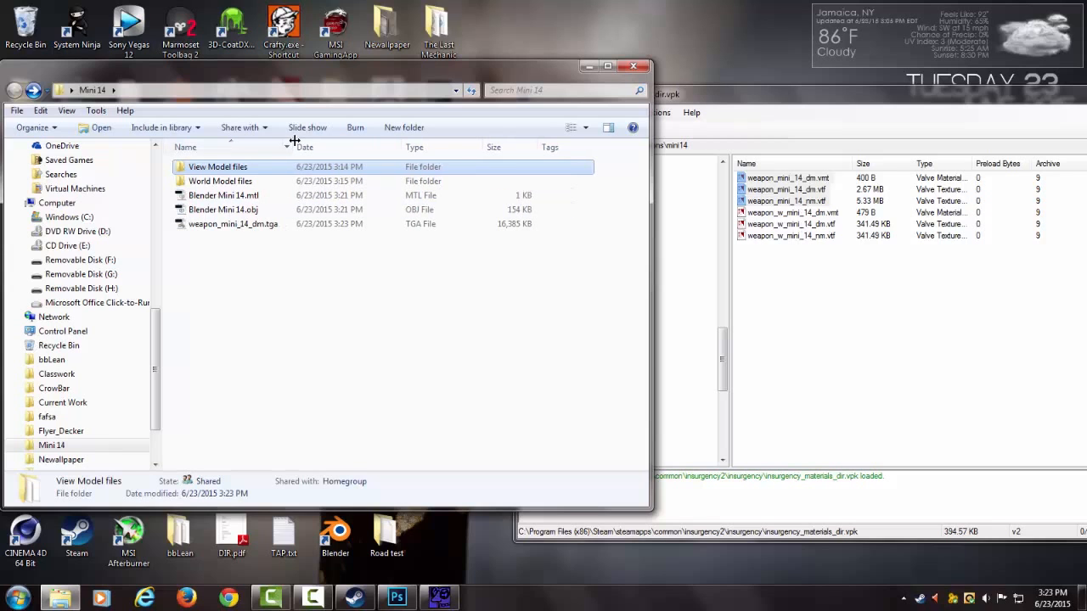
click(300, 286)
click(272, 223)
click(299, 321)
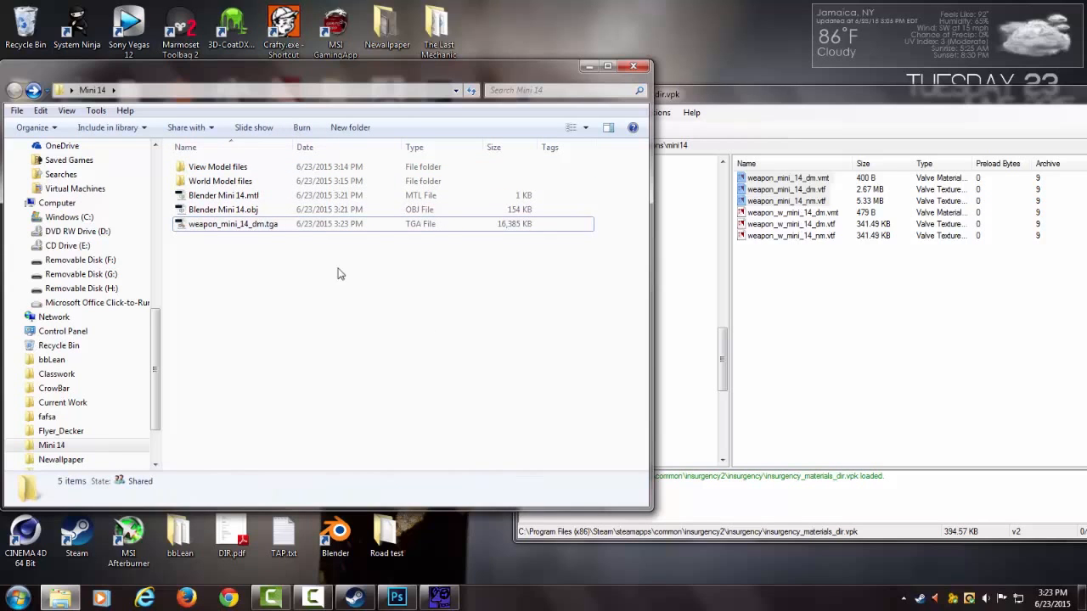
- Open the World Model files folder and select weapon_w_mini_14_dm.vmt, weapon_w_mini_14_dm.vtf and weapon_w_mini_14_nm.vtf in GCFScape
double_click(254, 181)
click(929, 307)
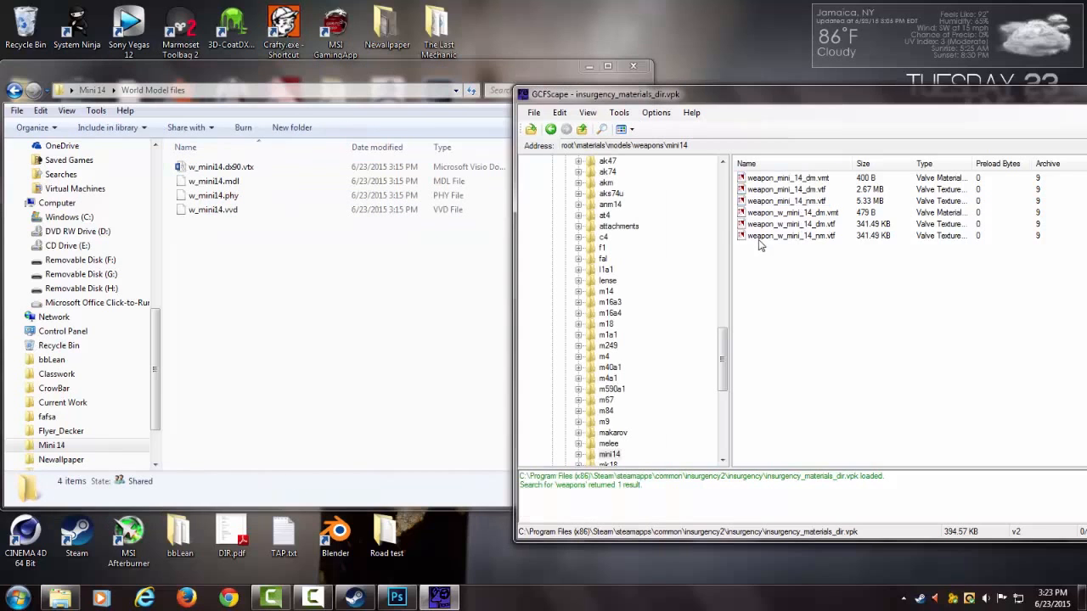
drag(810, 266, 806, 213)
click(235, 291)
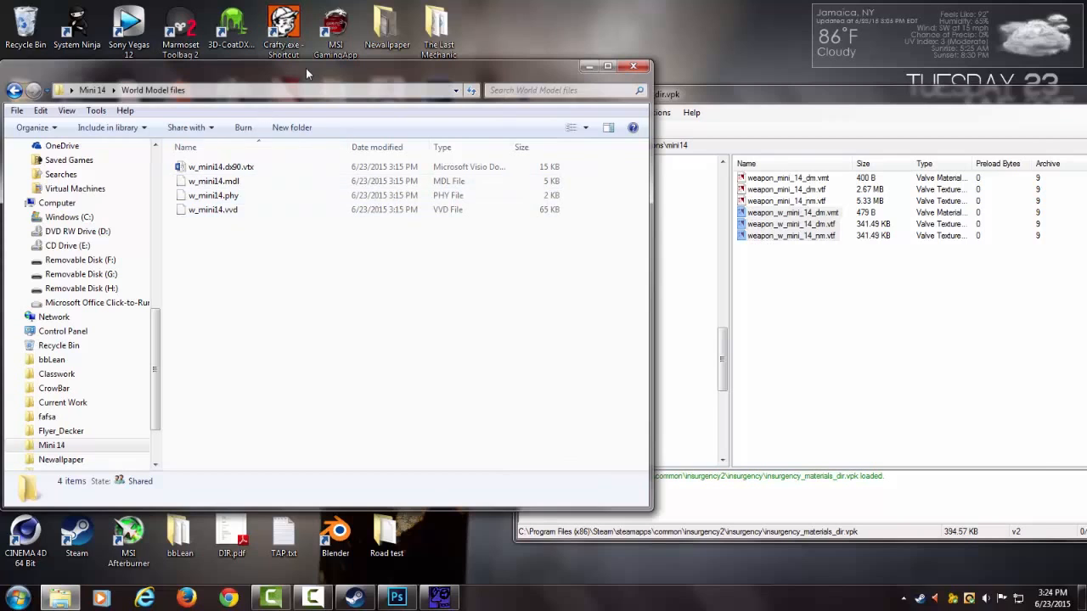
drag(305, 68, 656, 75)
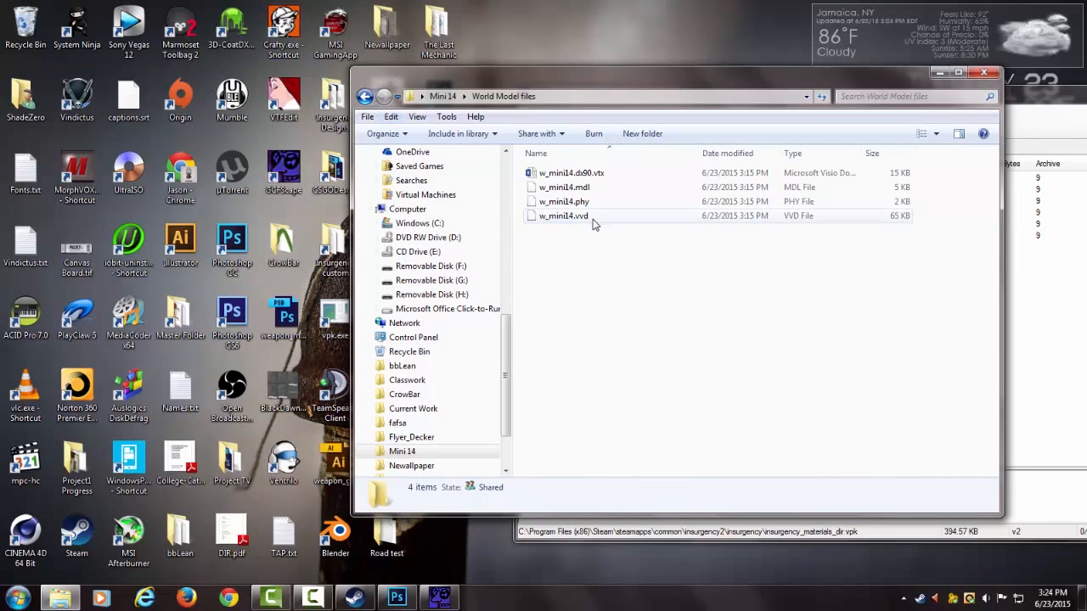
- Extract weapon_w_mini_14_dm.vmt, weapon_w_mini_14_dm.vtf and weapon_w_mini_14_nm.vtf from the GCFScape archive into the World Model files folder
mouse_move(569, 80)
mouse_down()
mouse_move(430, 85)
mouse_move(514, 73)
mouse_move(588, 79)
mouse_up()
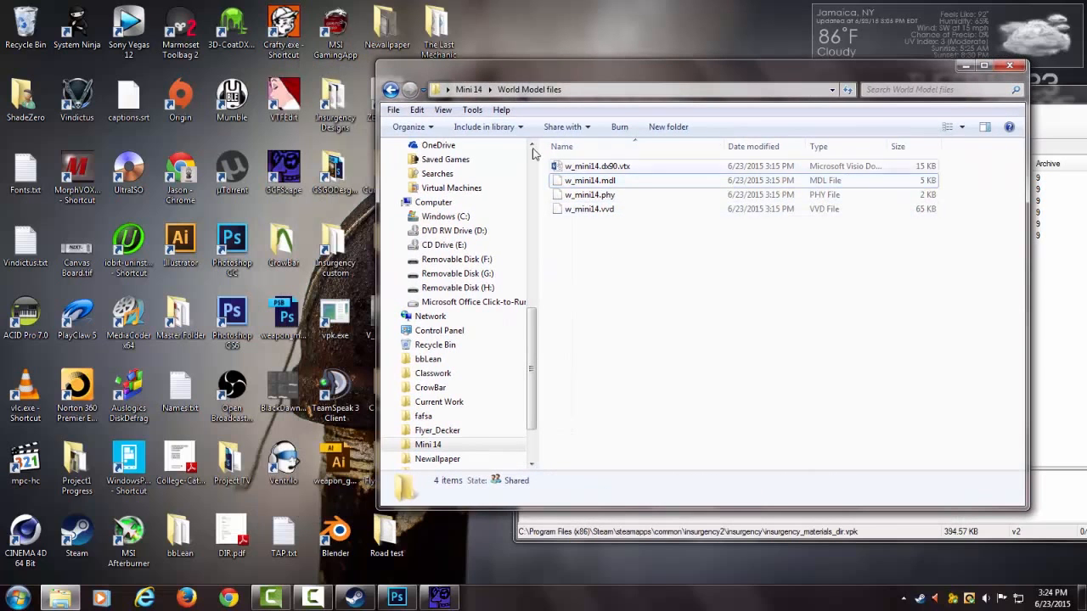
drag(481, 87, 164, 83)
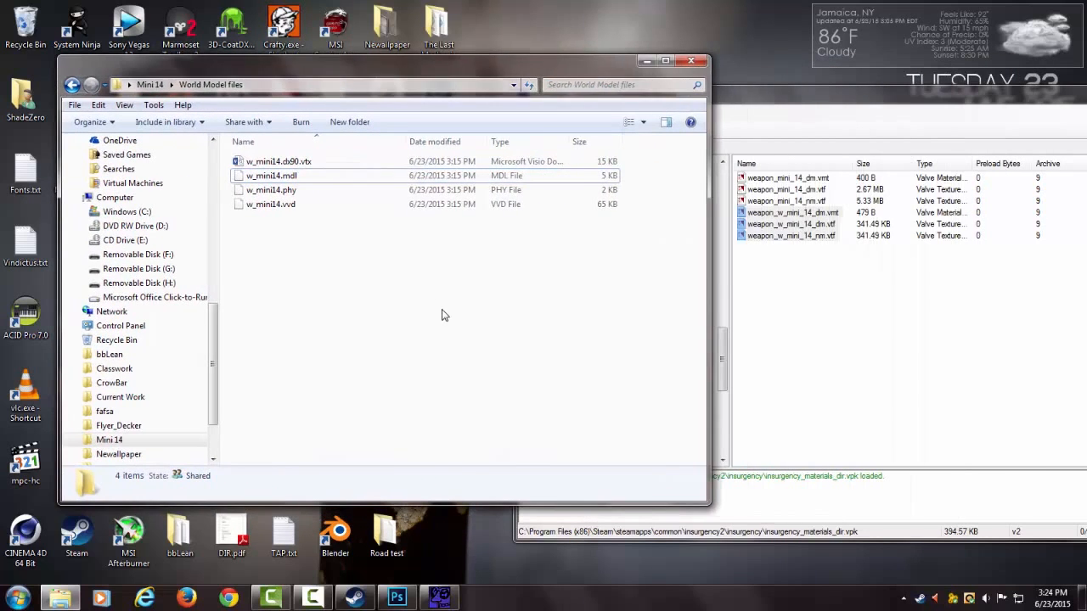
click(919, 343)
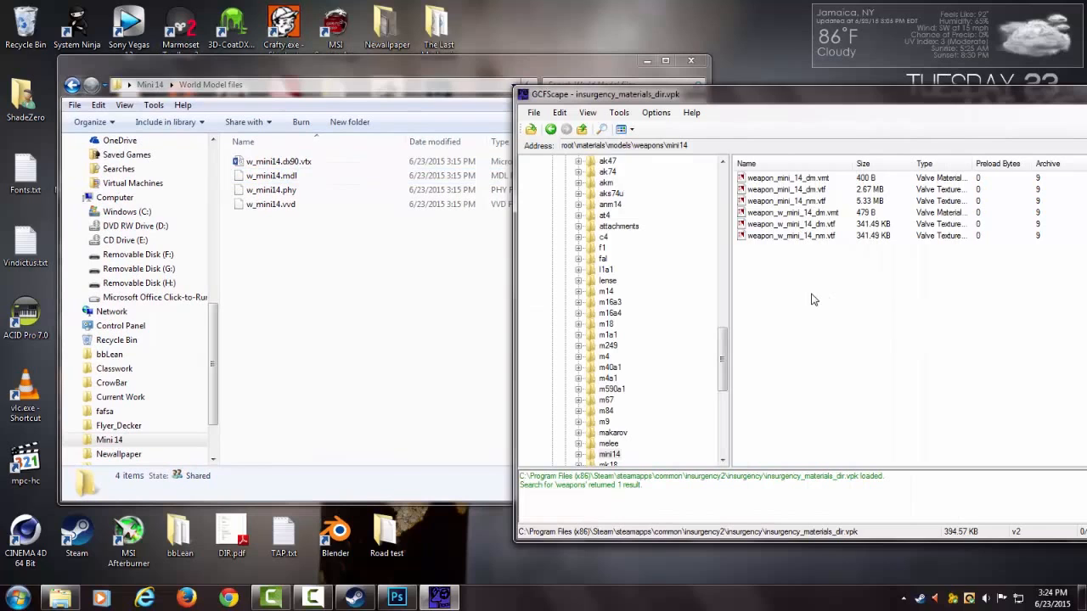
drag(813, 259, 813, 209)
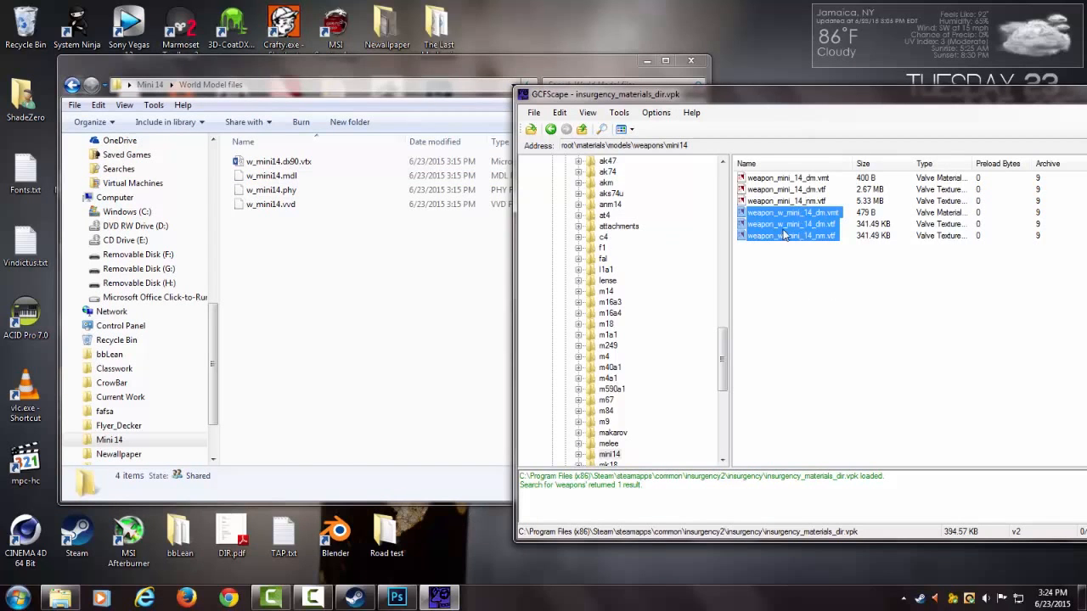
drag(287, 246, 286, 311)
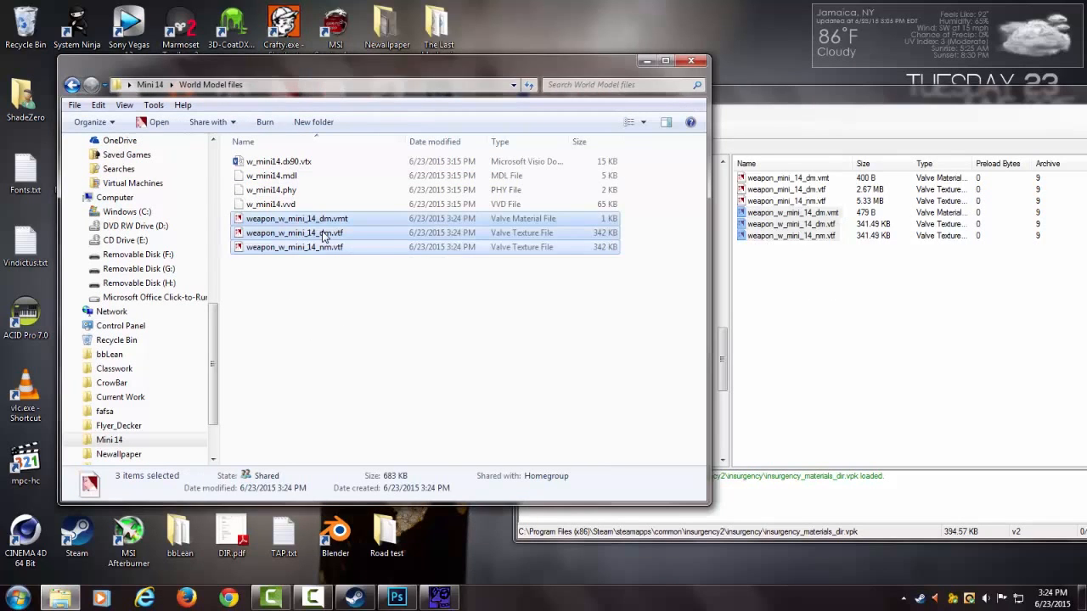
- Open weapon_w_mini_14_dm.vtf in VTFEdit, export it as weapon_w_mini_14_dm.tga to the Mini 14 folder, and close VTFEdit
click(325, 235)
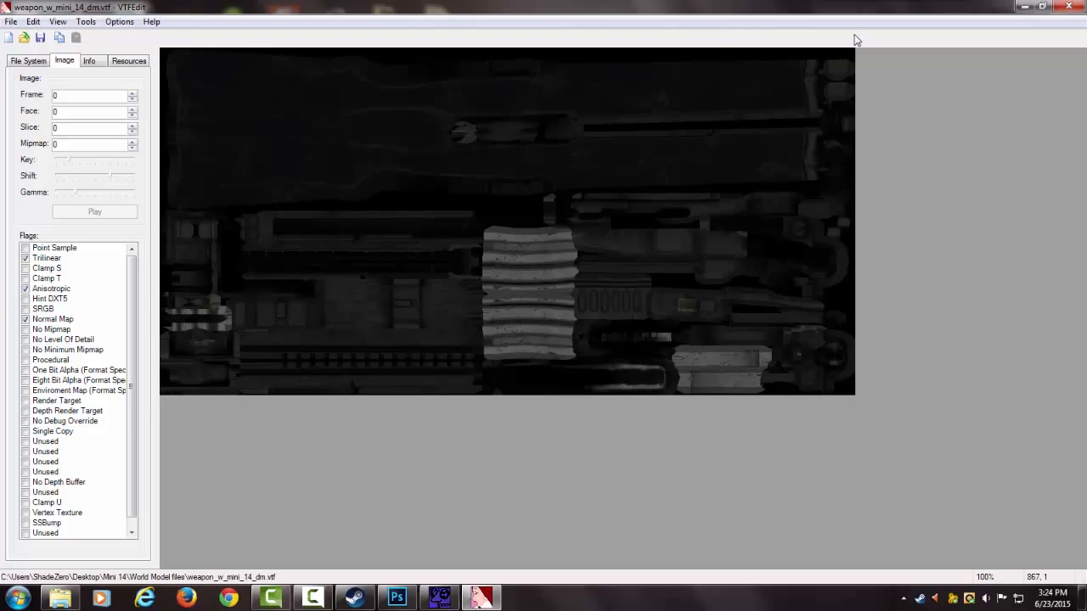
click(11, 21)
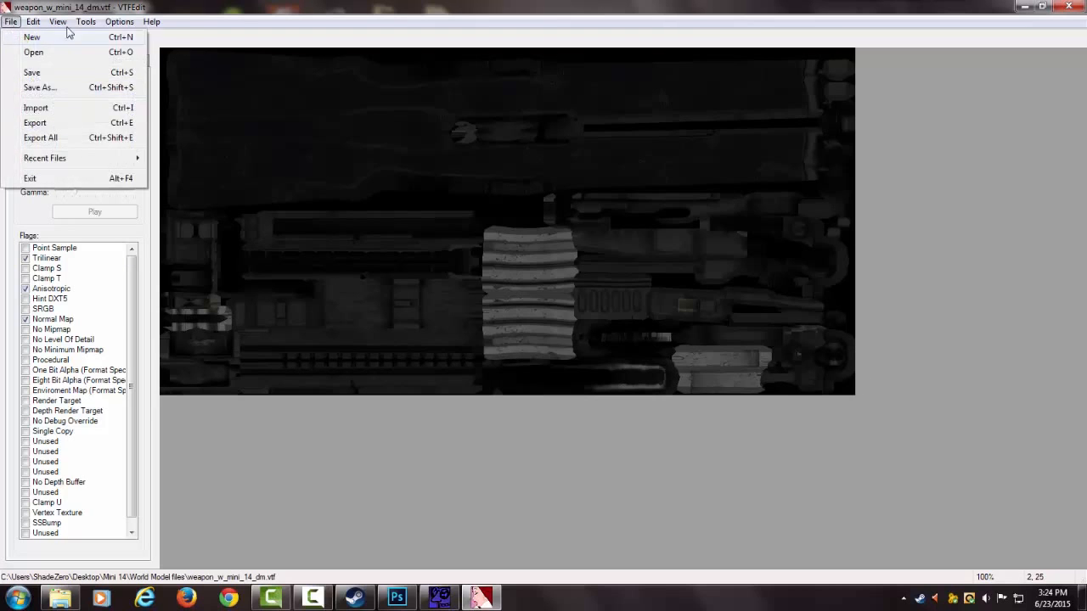
click(30, 124)
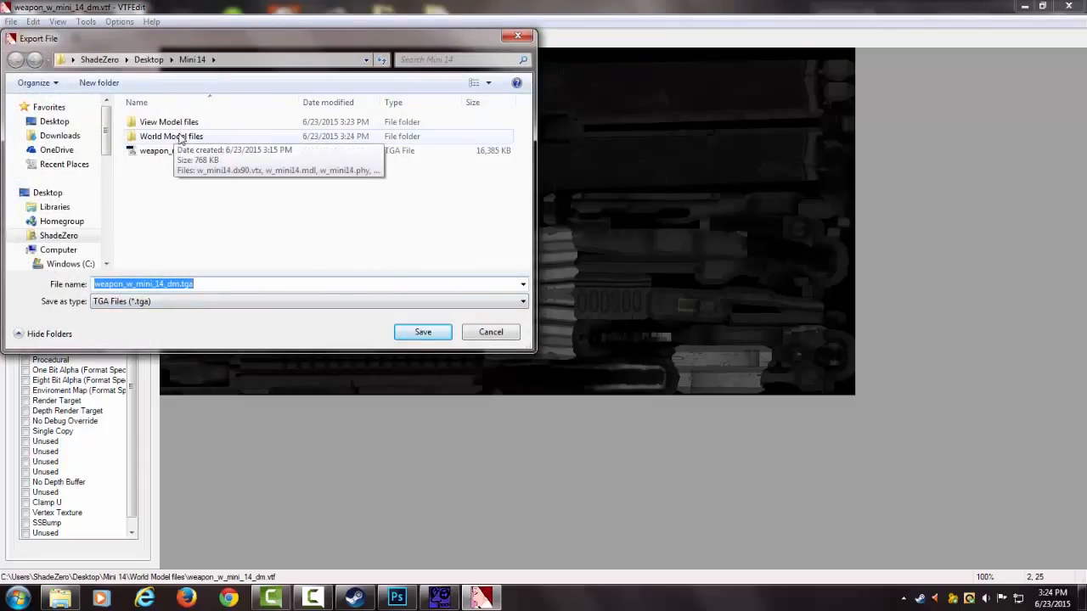
click(215, 142)
double_click(221, 138)
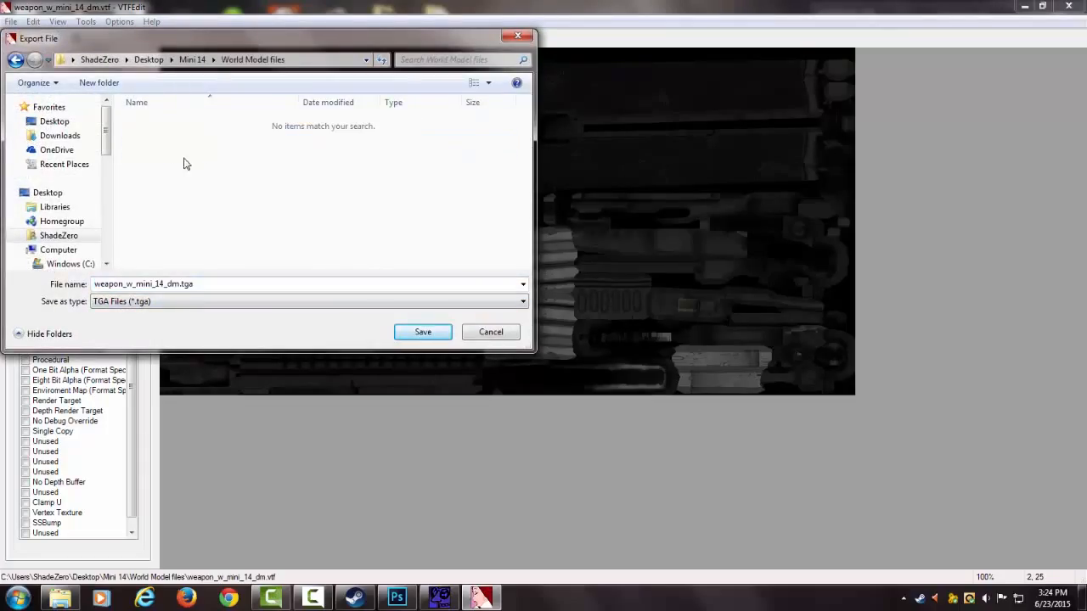
click(189, 60)
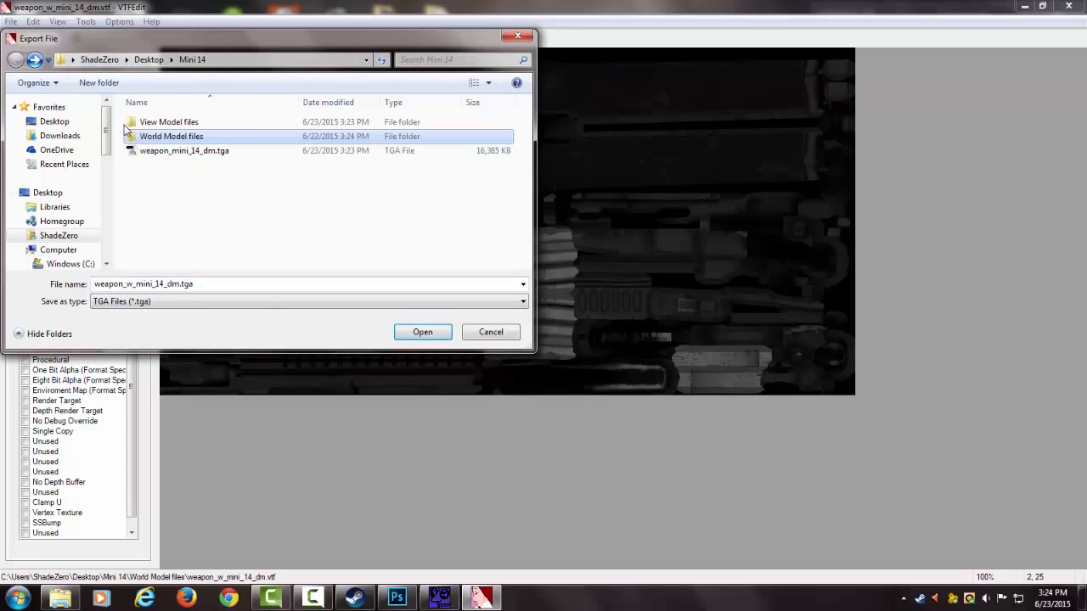
click(259, 240)
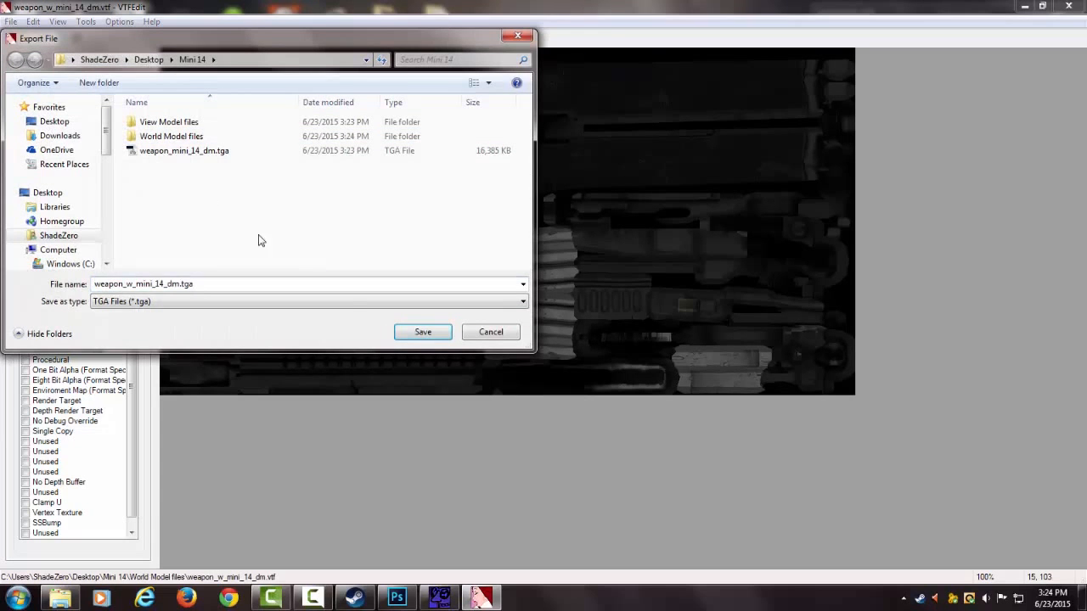
click(411, 335)
click(1081, 7)
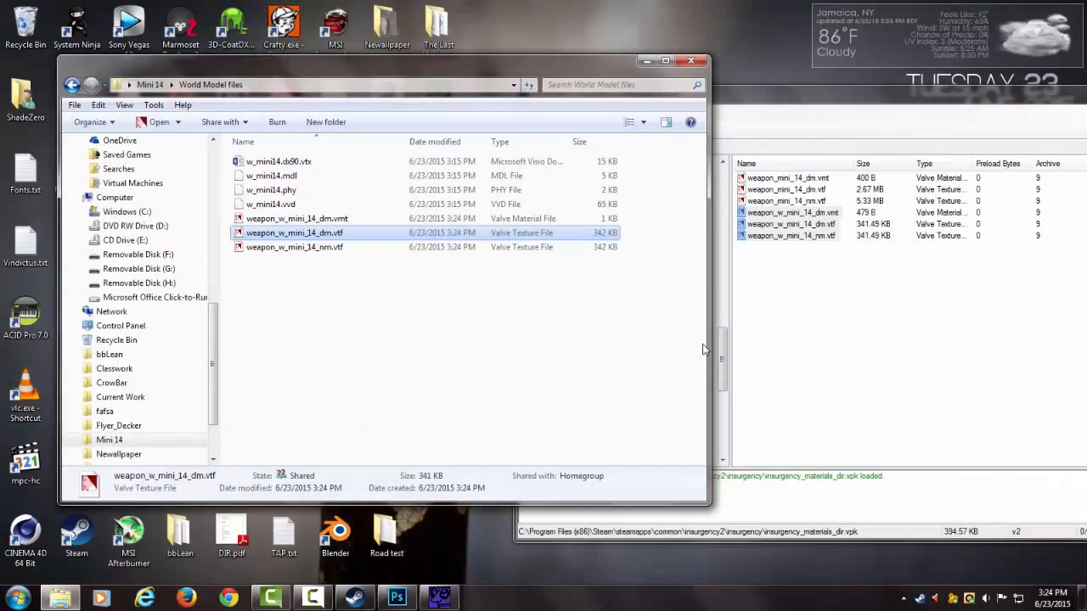
- Close GCFScape and return to the Mini 14 folder in the file window
click(859, 324)
drag(864, 100, 510, 110)
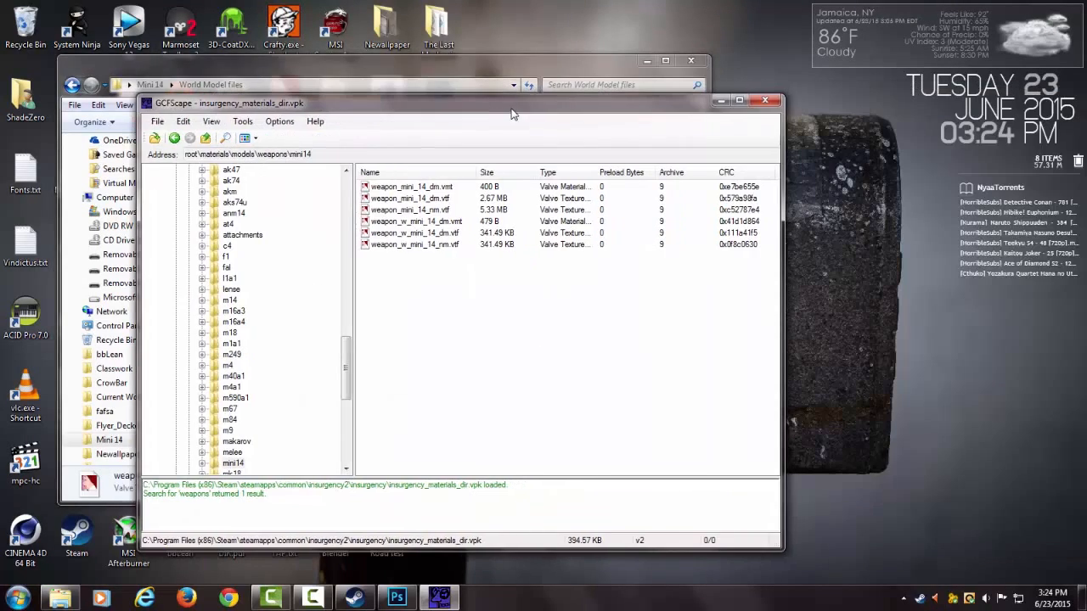
click(768, 99)
click(479, 339)
drag(348, 61, 646, 58)
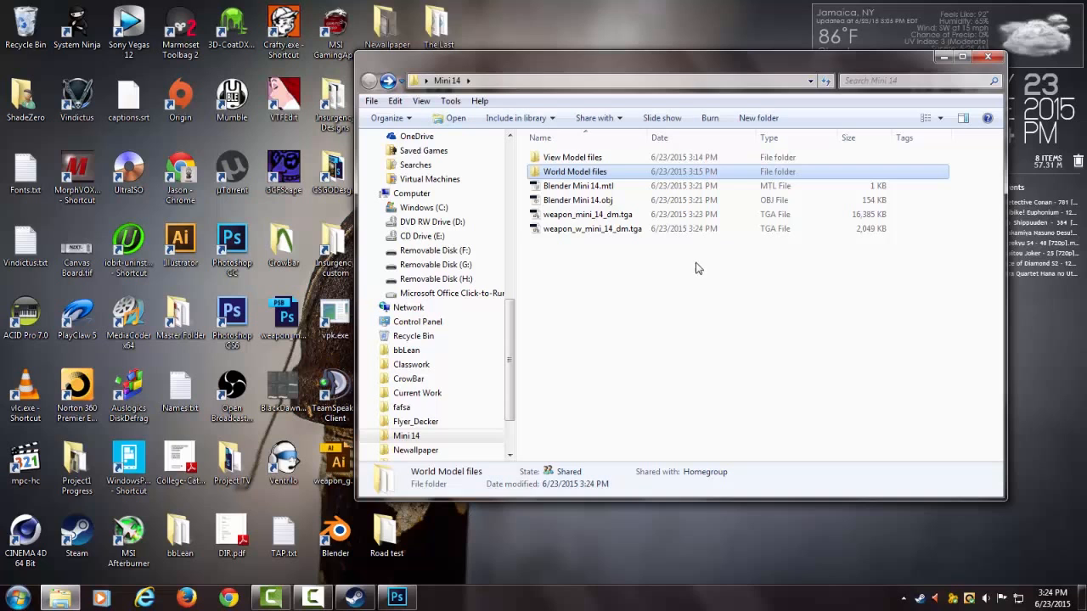
- Switch to Photoshop, orbit around the rifle model, and reset the 3D camera to the Default view
click(396, 597)
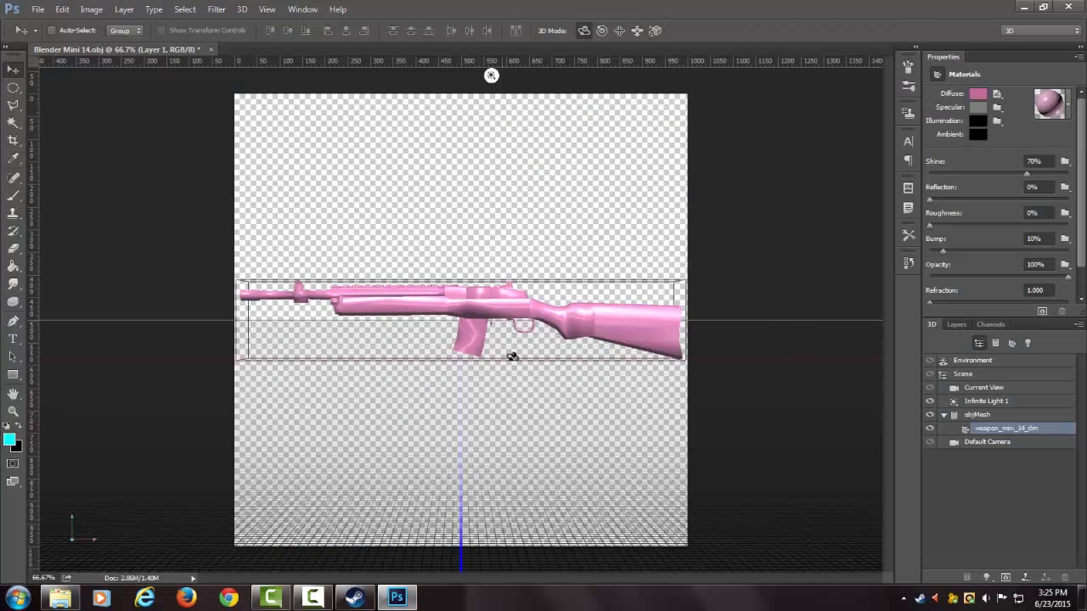
drag(469, 381, 468, 407)
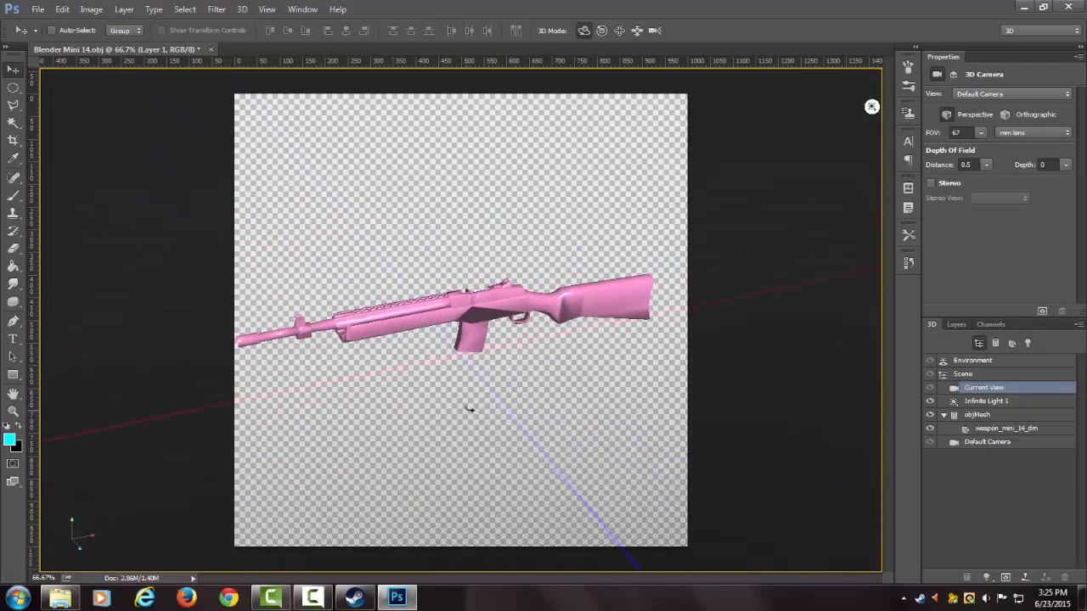
click(985, 95)
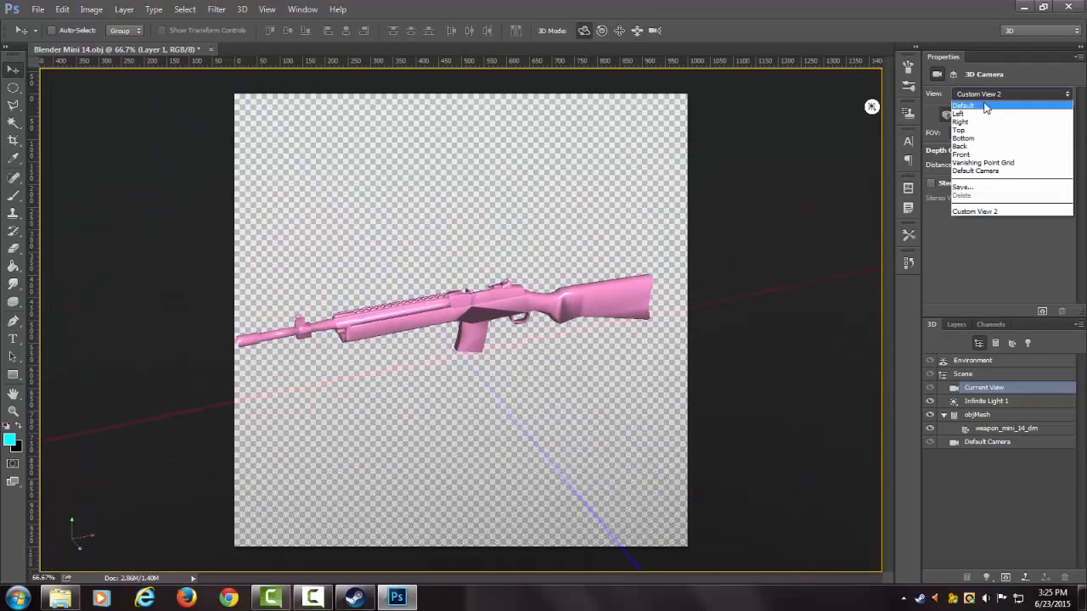
click(987, 106)
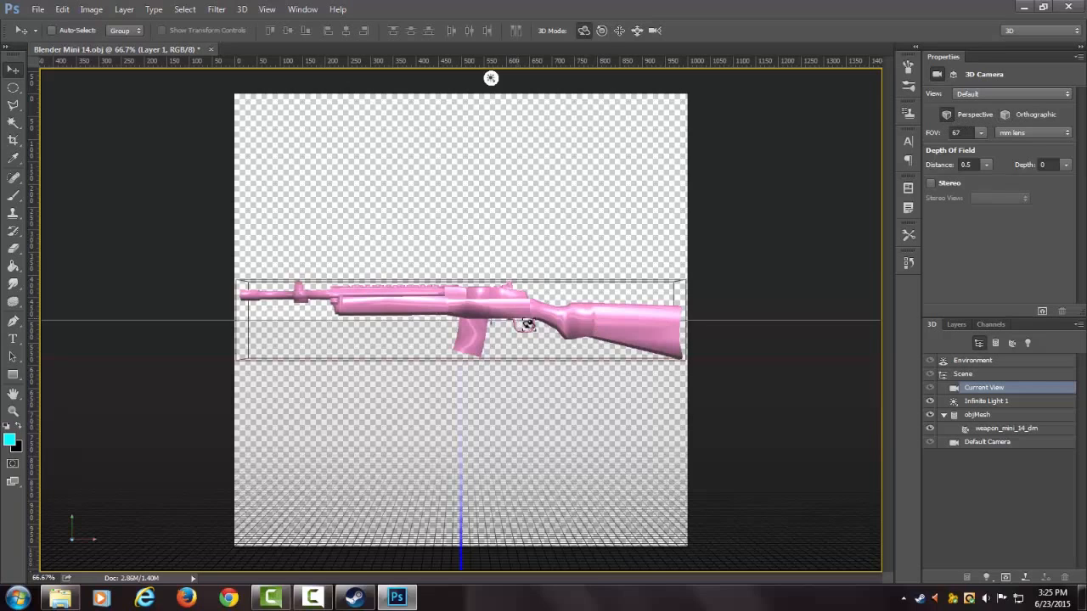
- Compare the rifle in Orthographic and Perspective camera projection, ending with Perspective
click(1004, 116)
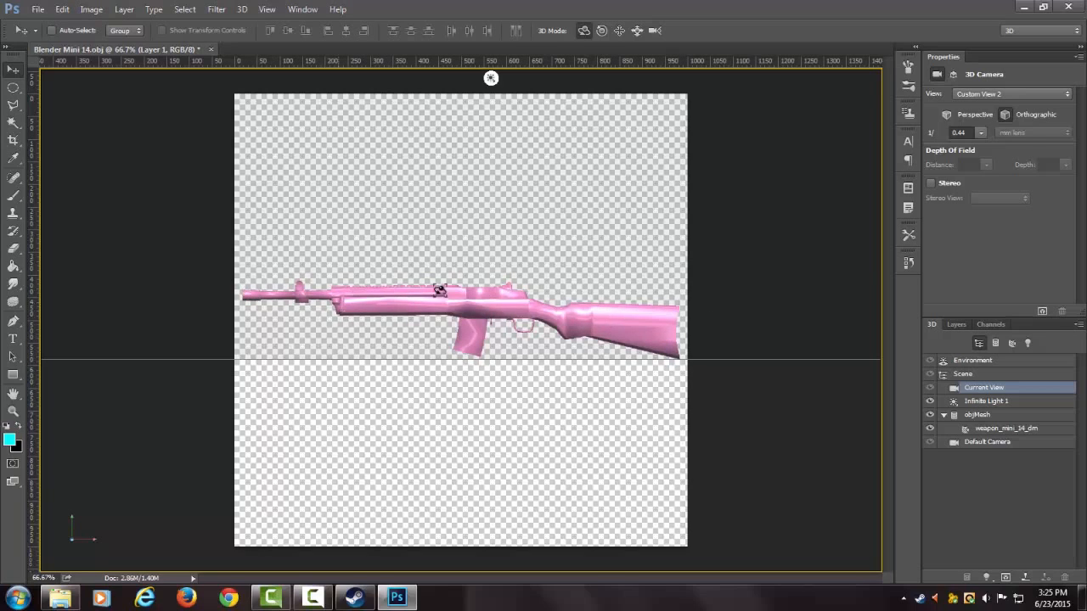
click(959, 115)
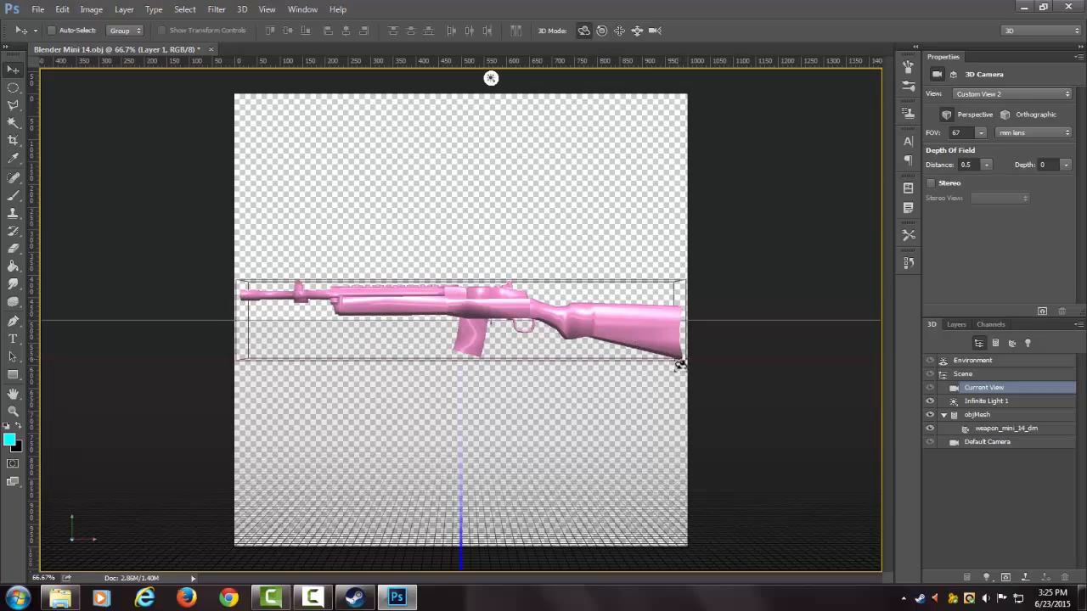
click(1006, 115)
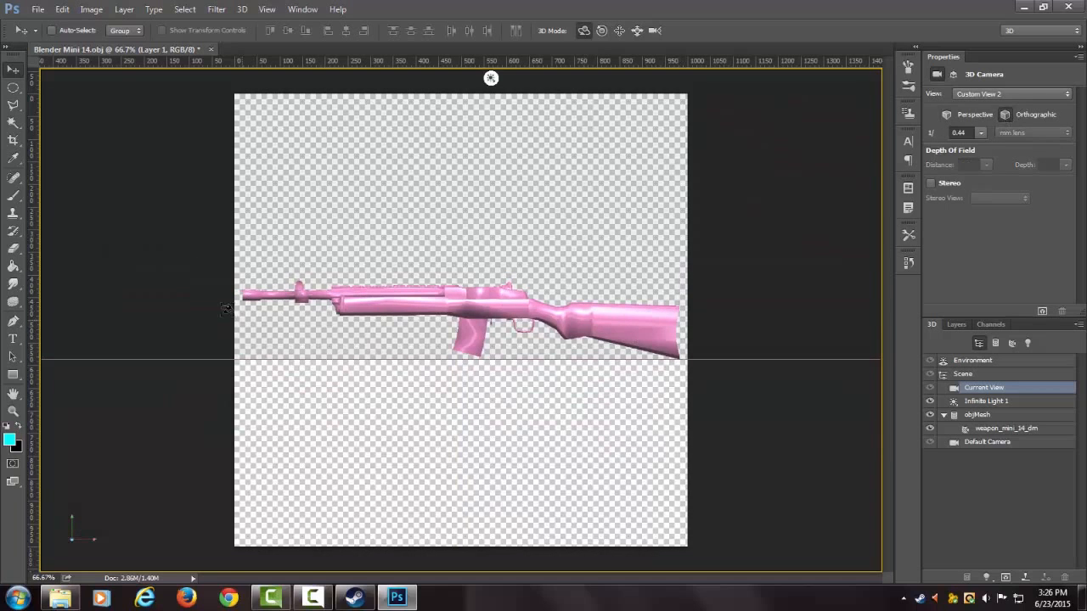
click(952, 116)
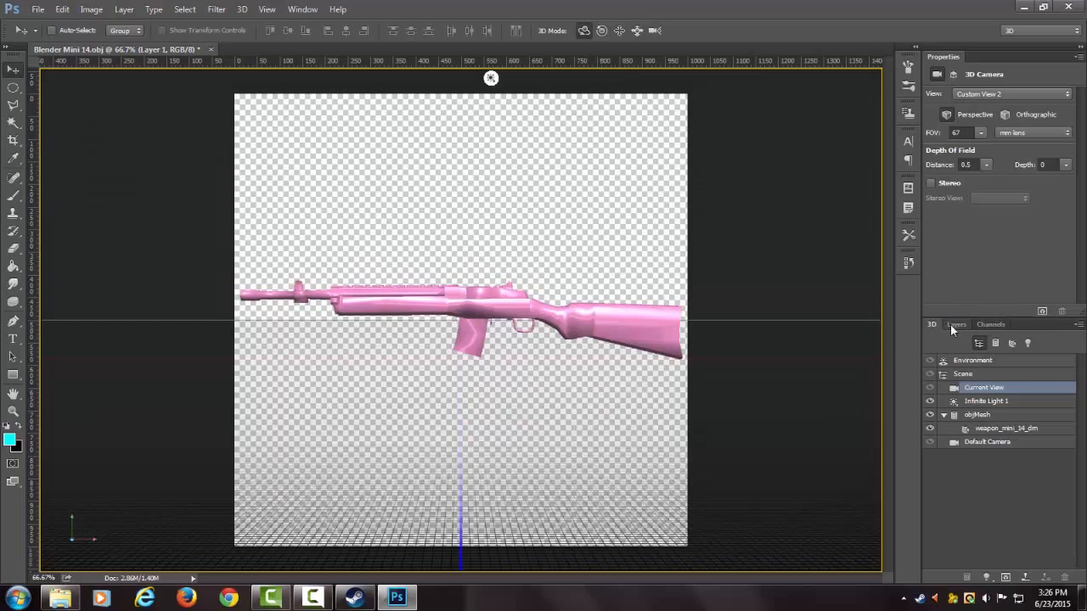
- Replace the diffuse texture of the weapon_mini_14_dm material with weapon_mini_14_dm.tga from the Mini 14 folder
click(1006, 429)
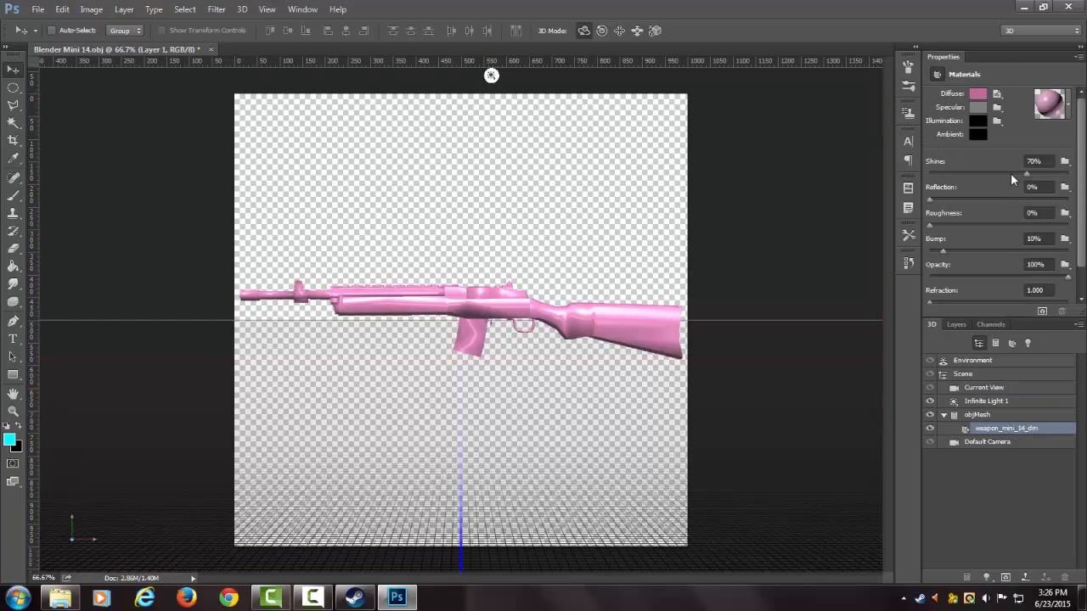
click(997, 92)
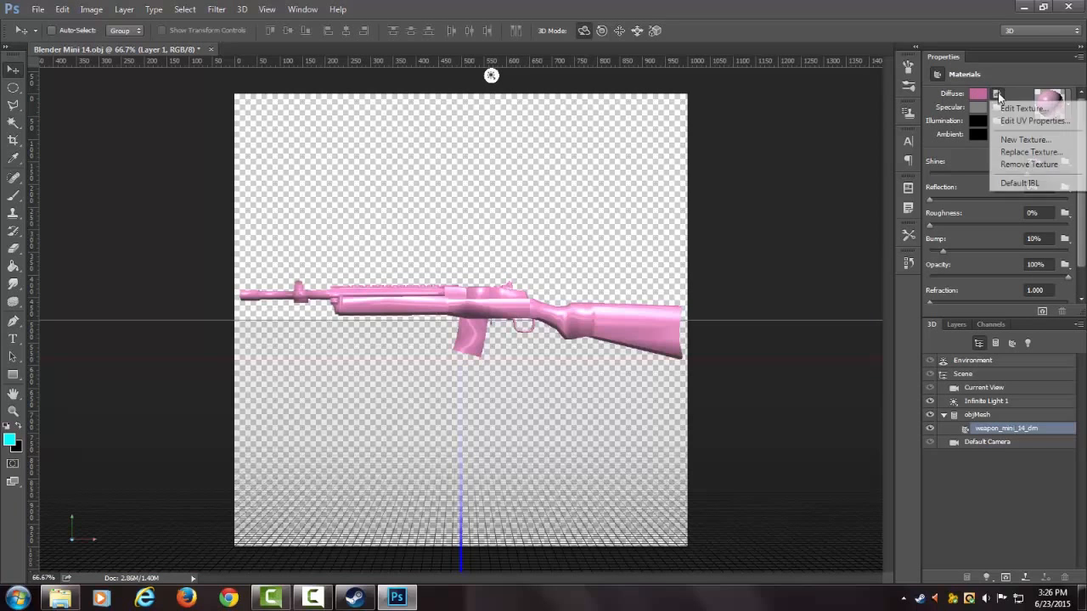
click(1027, 153)
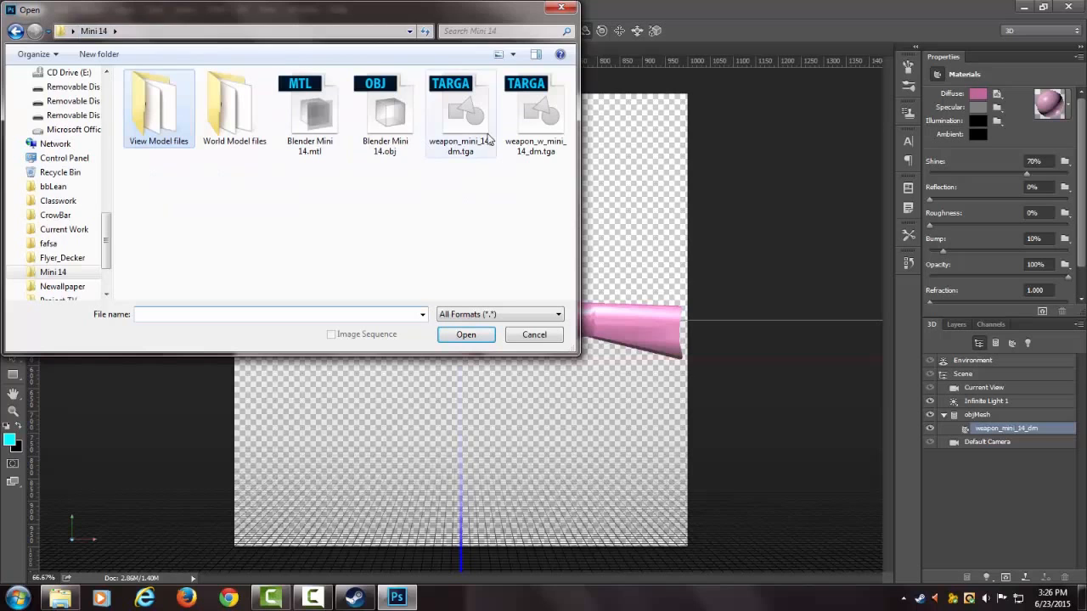
double_click(463, 118)
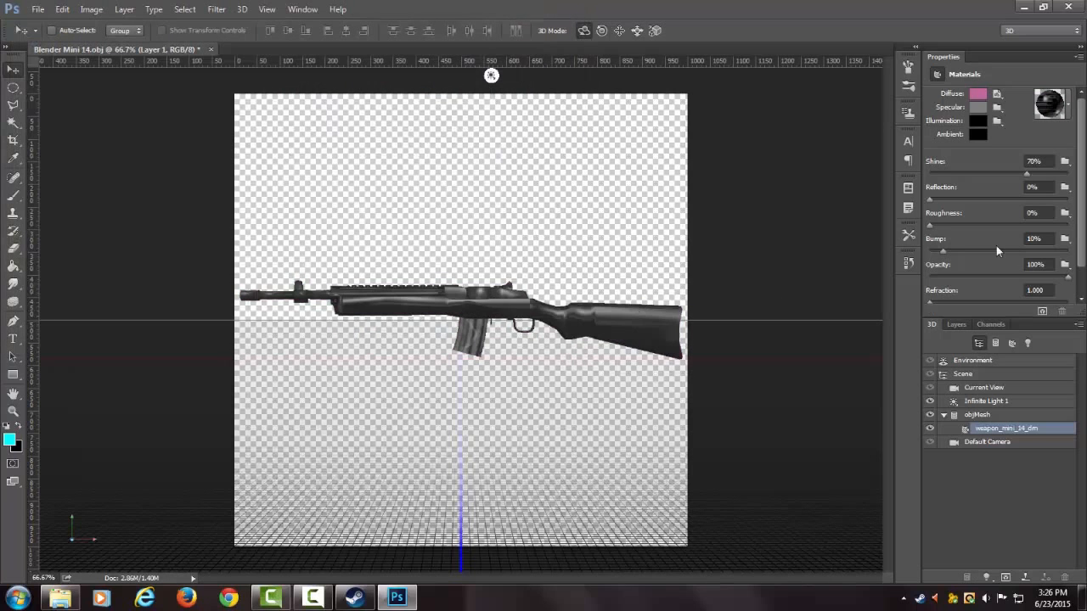
- Assign the already loaded weapon_mini_14_dm texture as the material's specular map
click(997, 108)
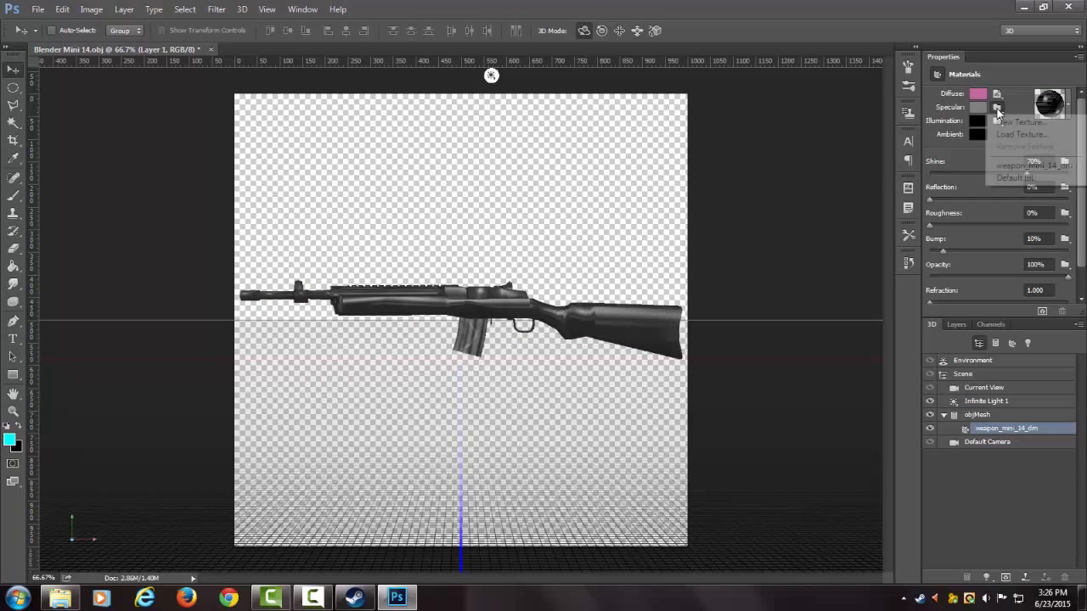
click(1022, 106)
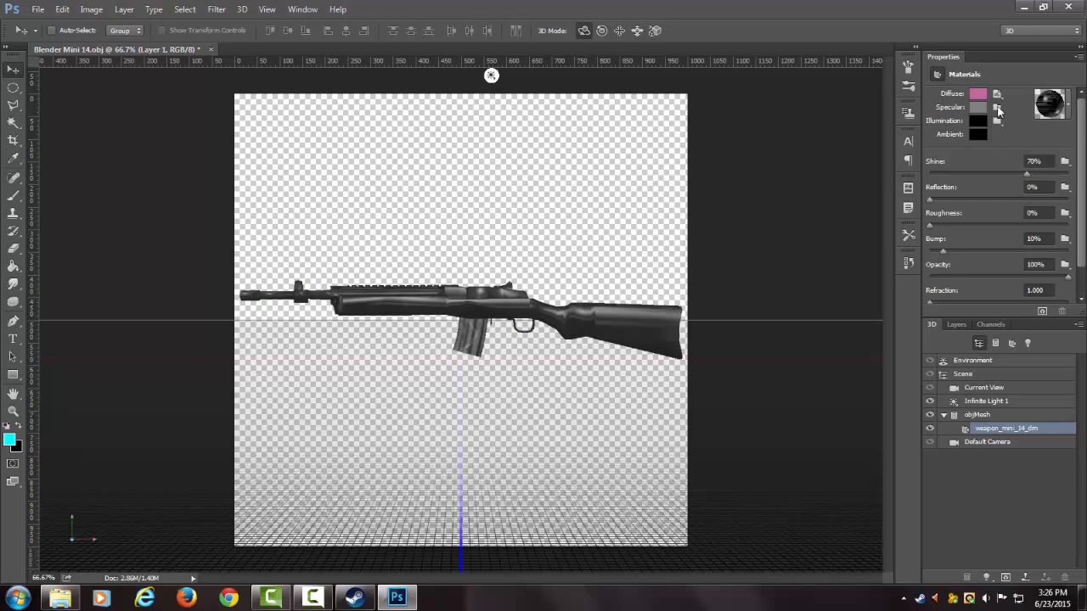
click(998, 109)
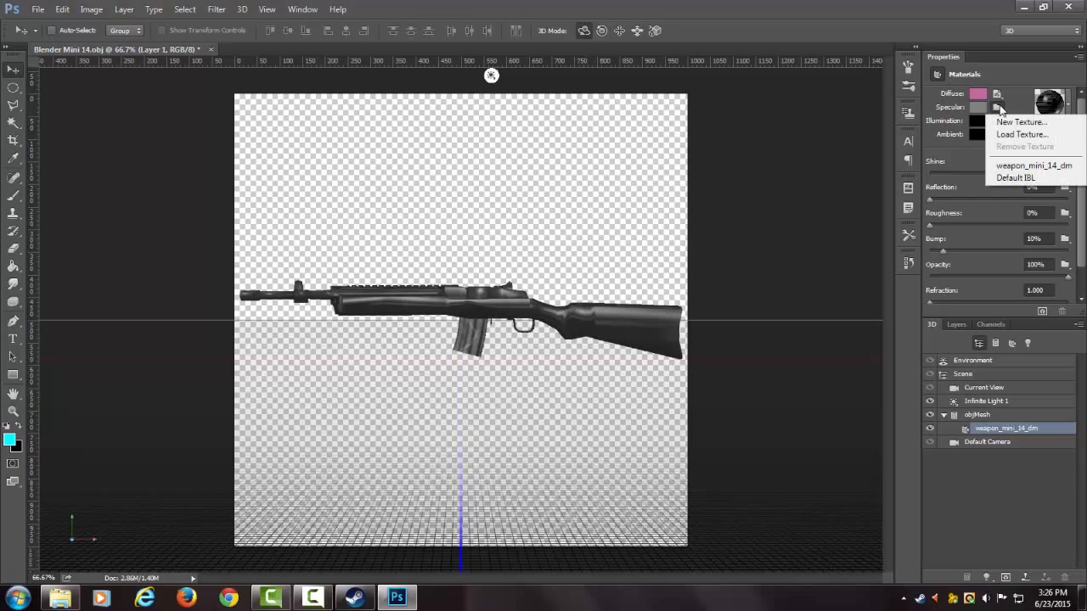
click(1010, 166)
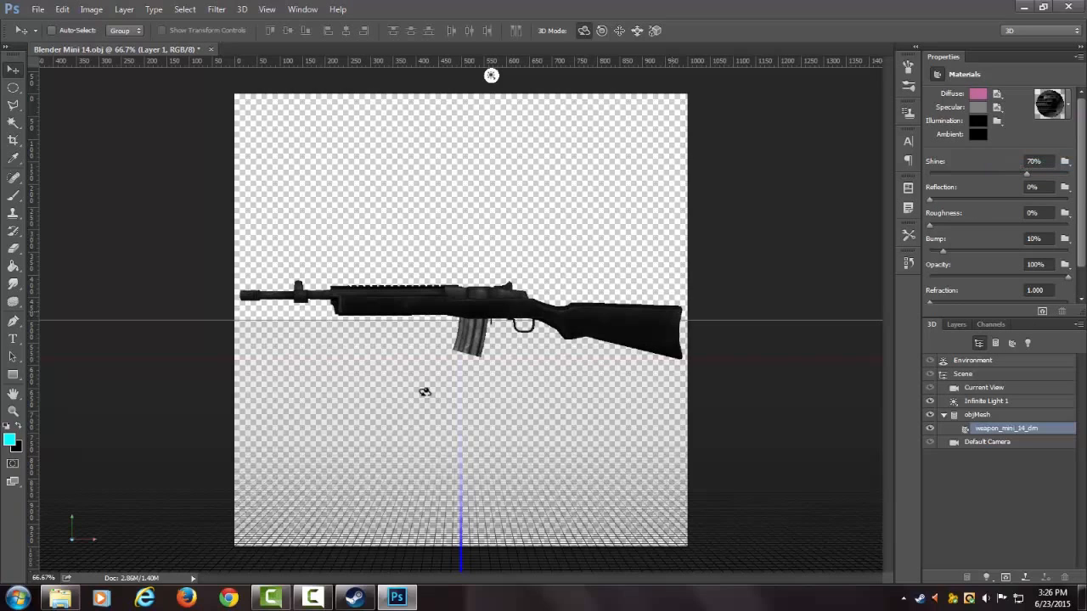
- Set the material's Shine to 43% and Bump to 33%, and look through the remaining material properties
drag(1026, 175, 990, 175)
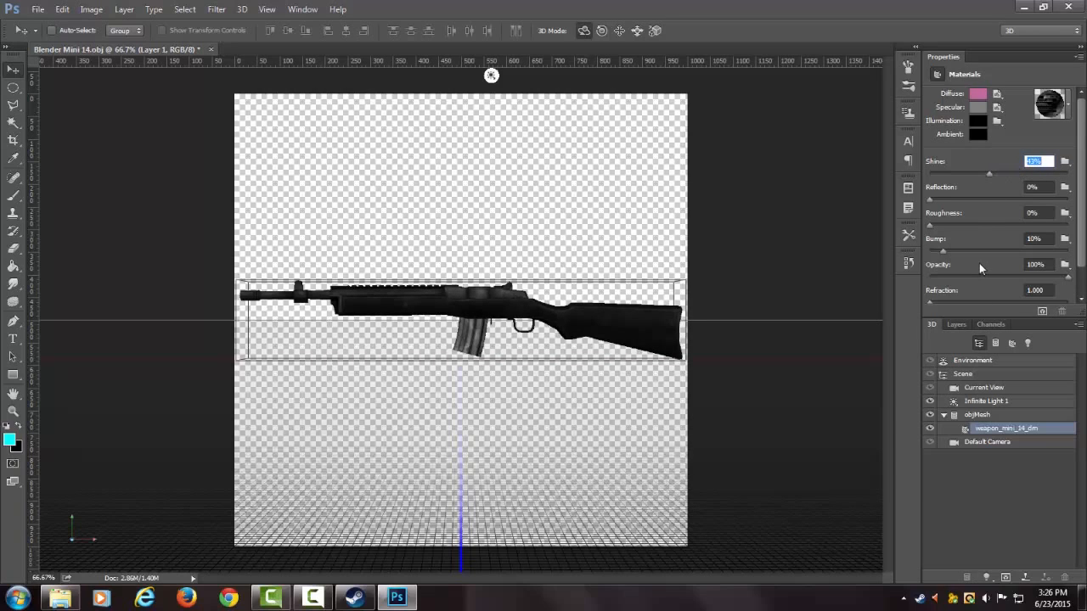
drag(944, 253, 976, 251)
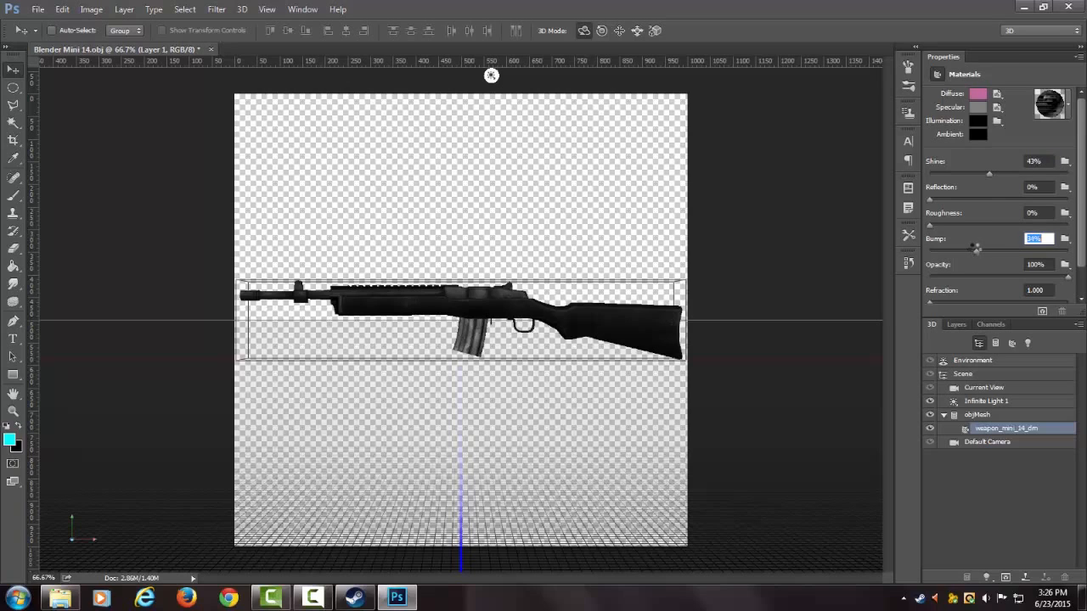
scroll(1018, 244, down, 1)
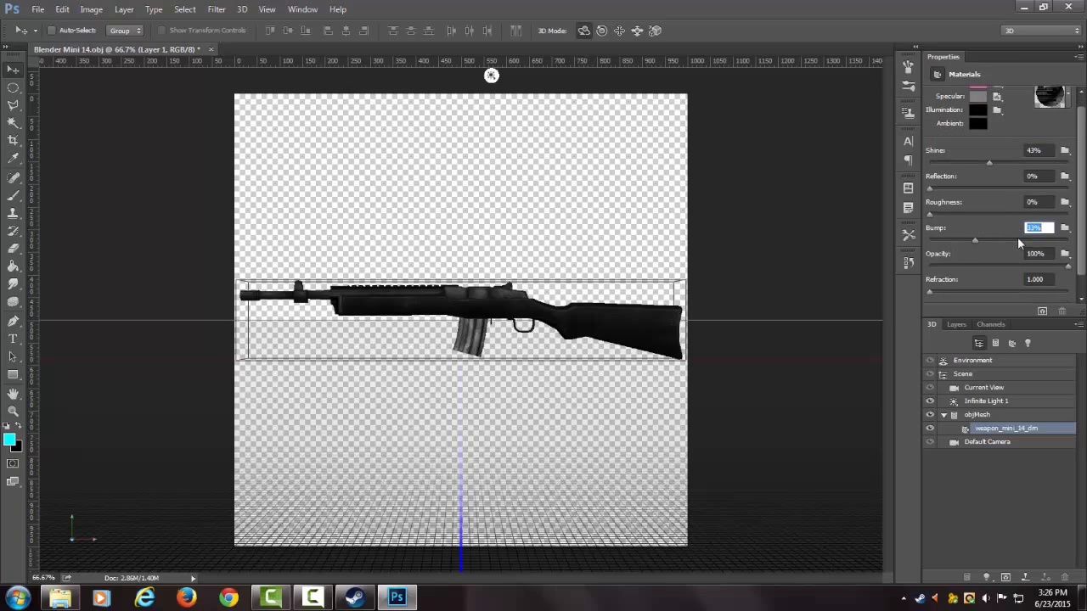
click(930, 294)
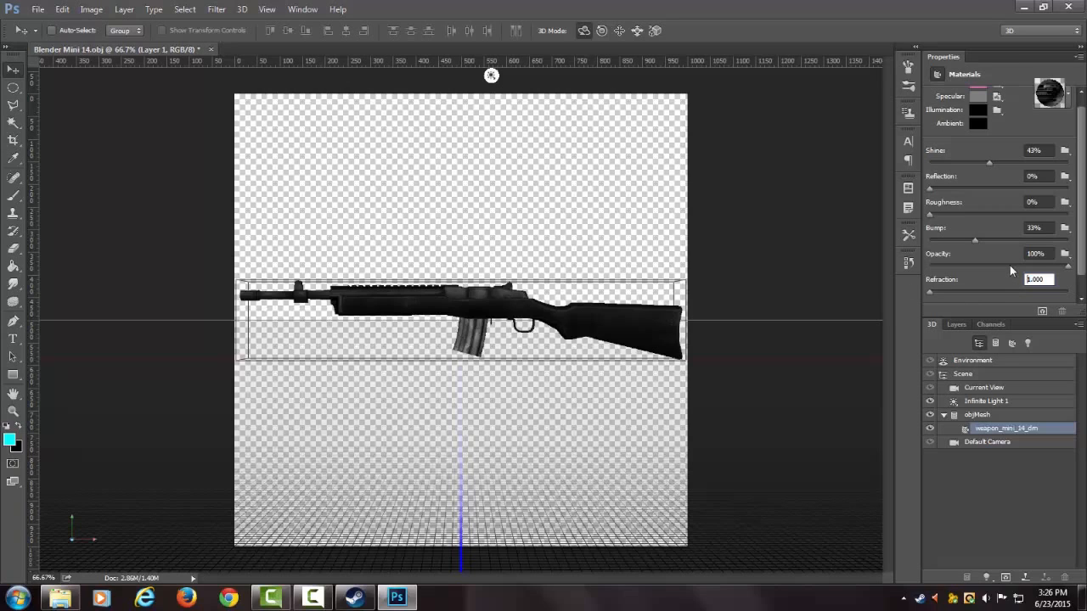
key(Return)
scroll(1008, 287, down, 1)
scroll(1004, 287, up, 2)
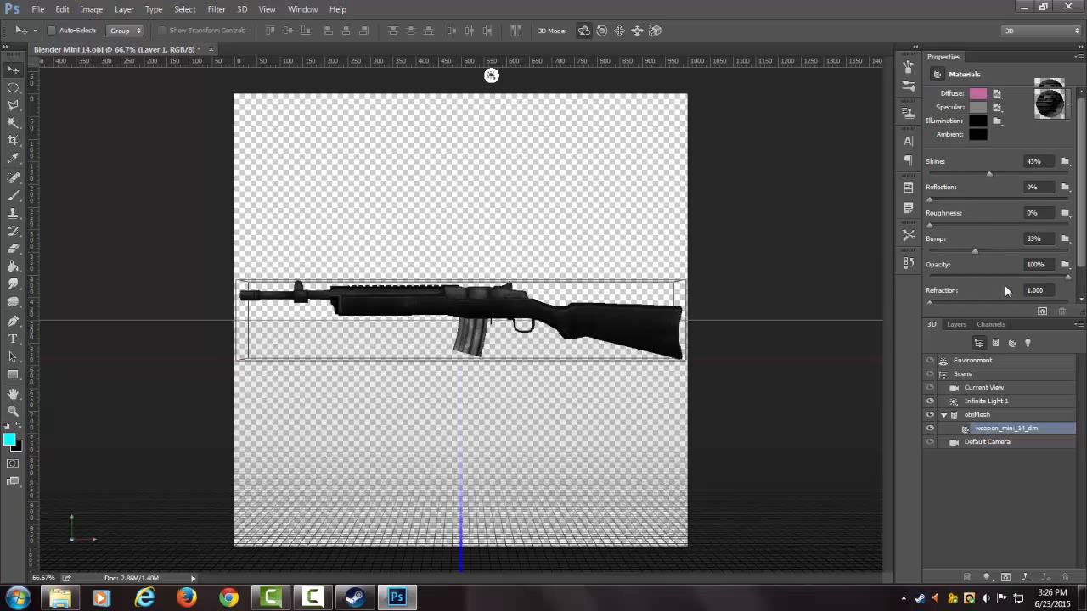
- Apply the Layer 1 lighting preset to the scene's infinite light
scroll(1004, 287, down, 2)
click(492, 77)
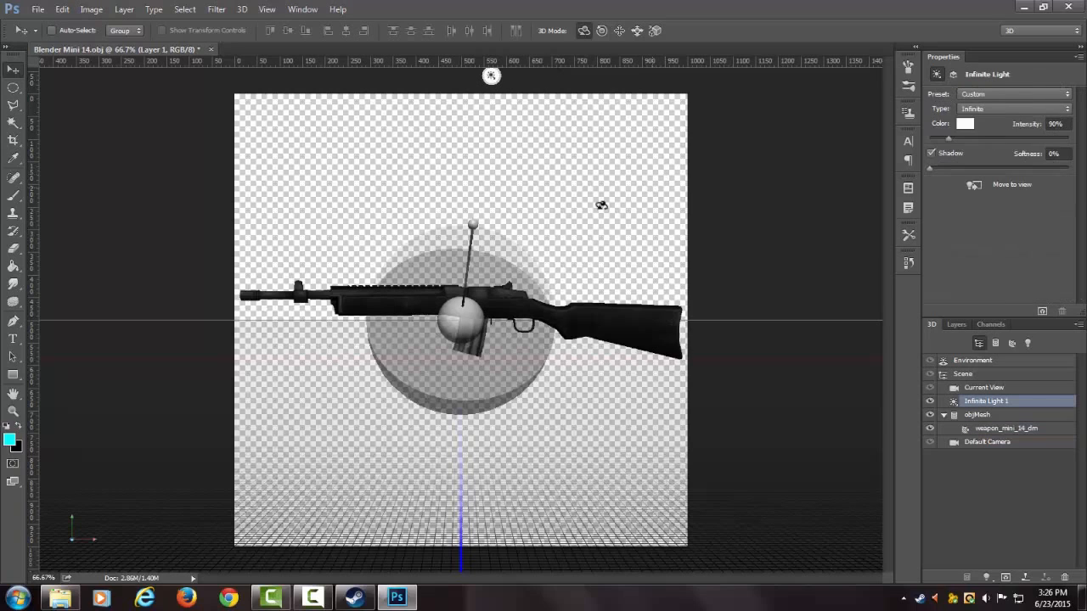
click(1009, 110)
click(1017, 134)
click(991, 94)
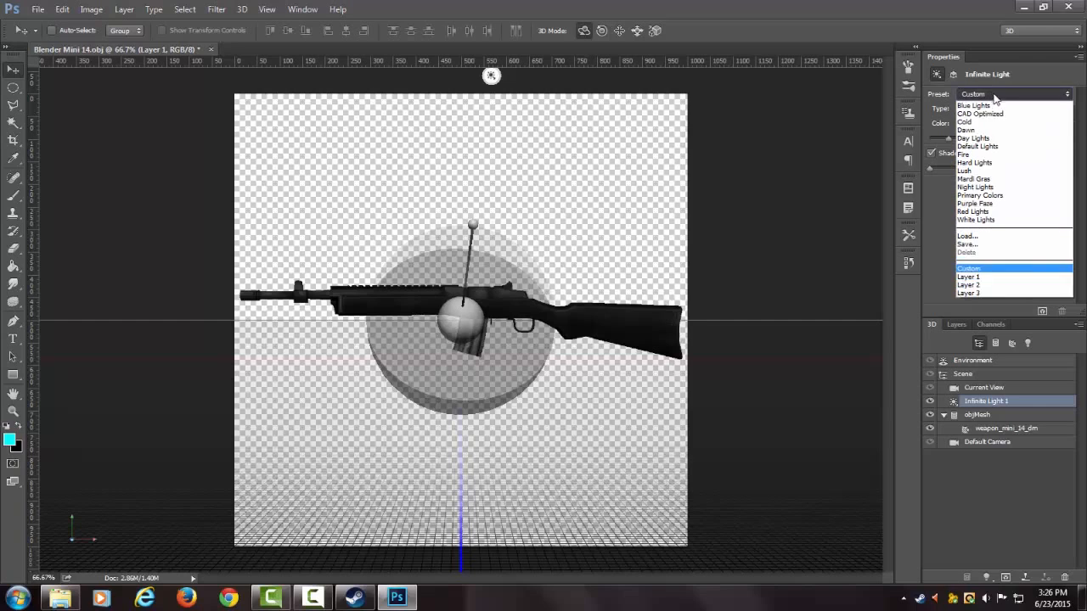
click(984, 278)
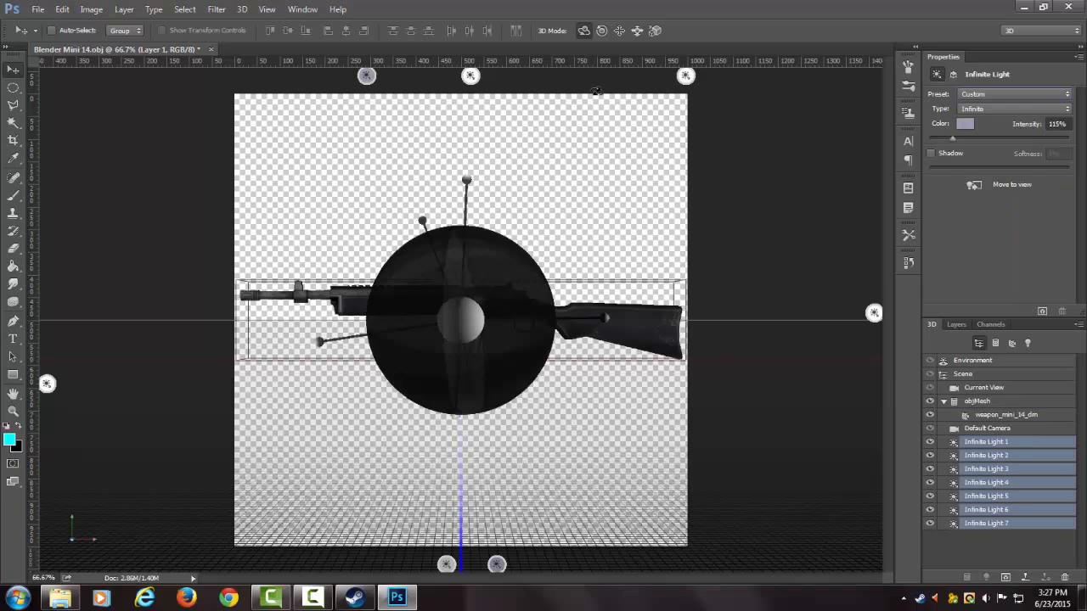
click(614, 427)
- Check the light color of Infinite Light 1 without changing it, and slightly adjust the direction of Infinite Light 5 above the rifle
click(366, 76)
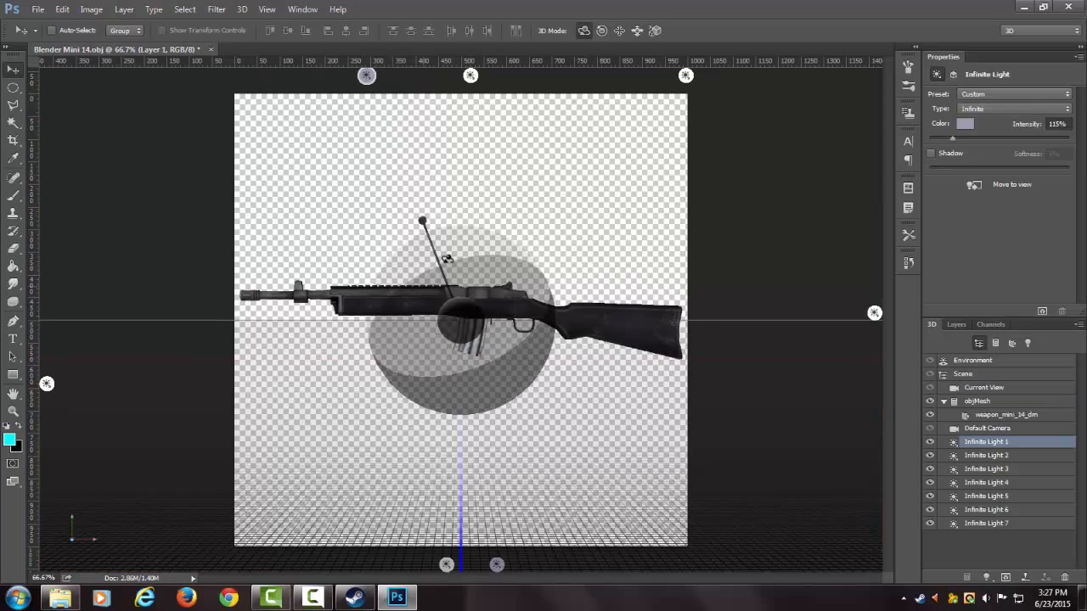
click(965, 124)
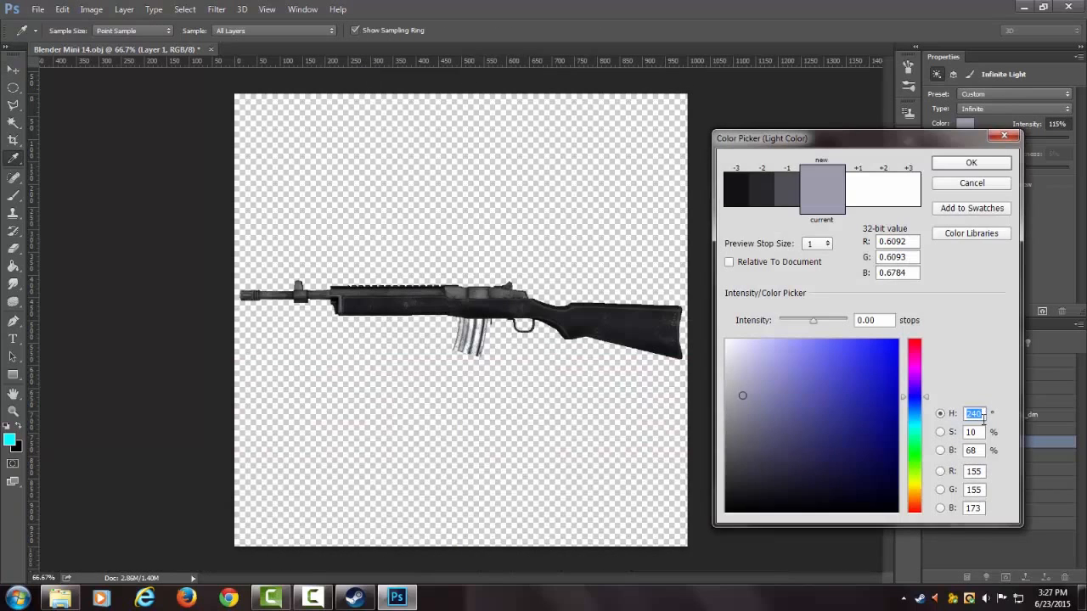
click(976, 183)
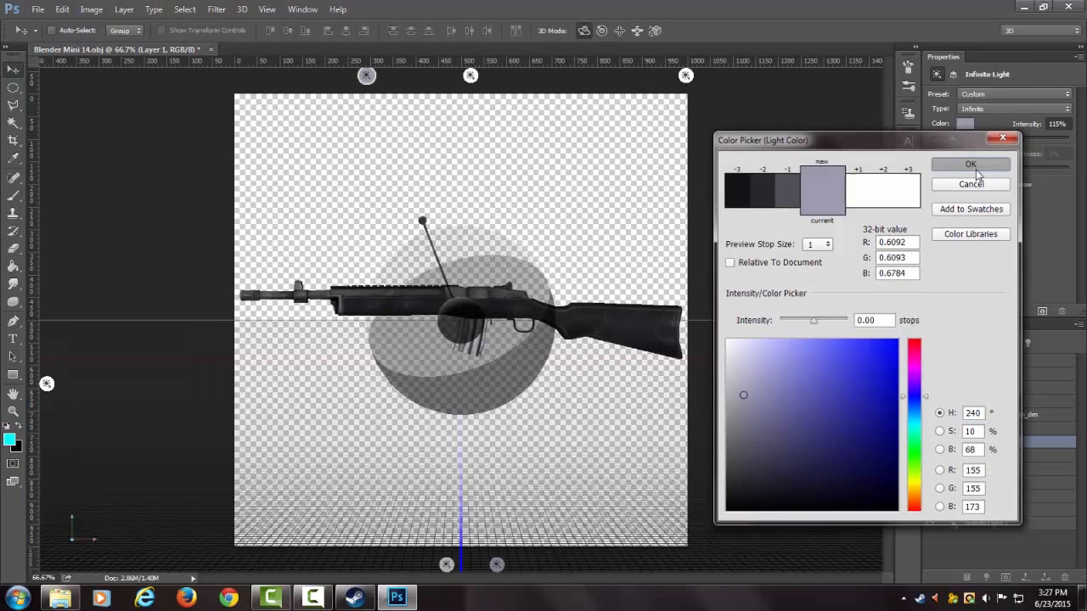
click(472, 77)
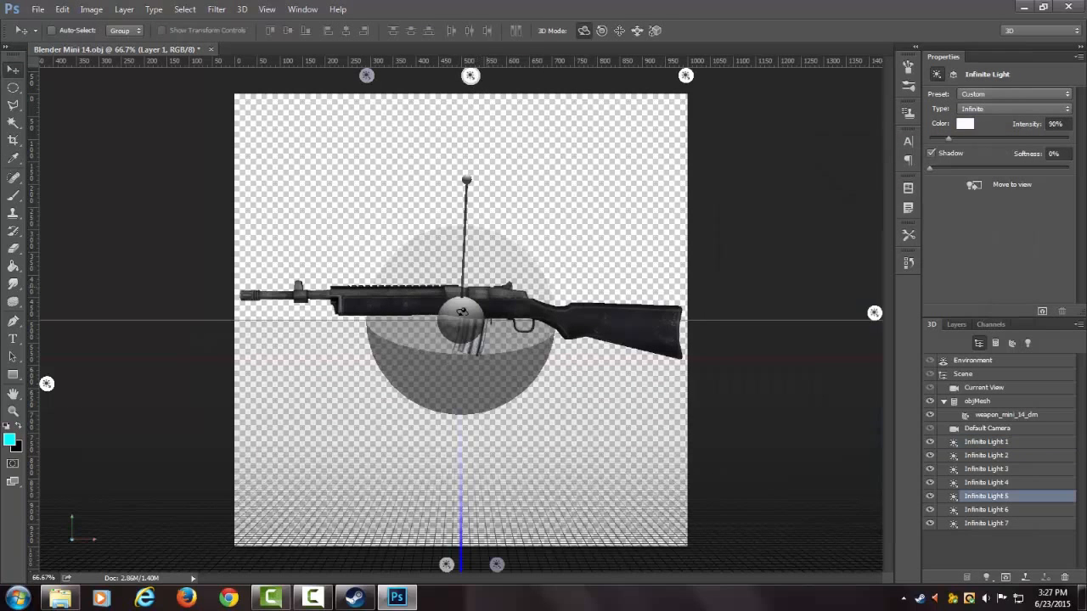
mouse_move(466, 252)
mouse_down()
mouse_move(455, 191)
mouse_move(463, 178)
mouse_up()
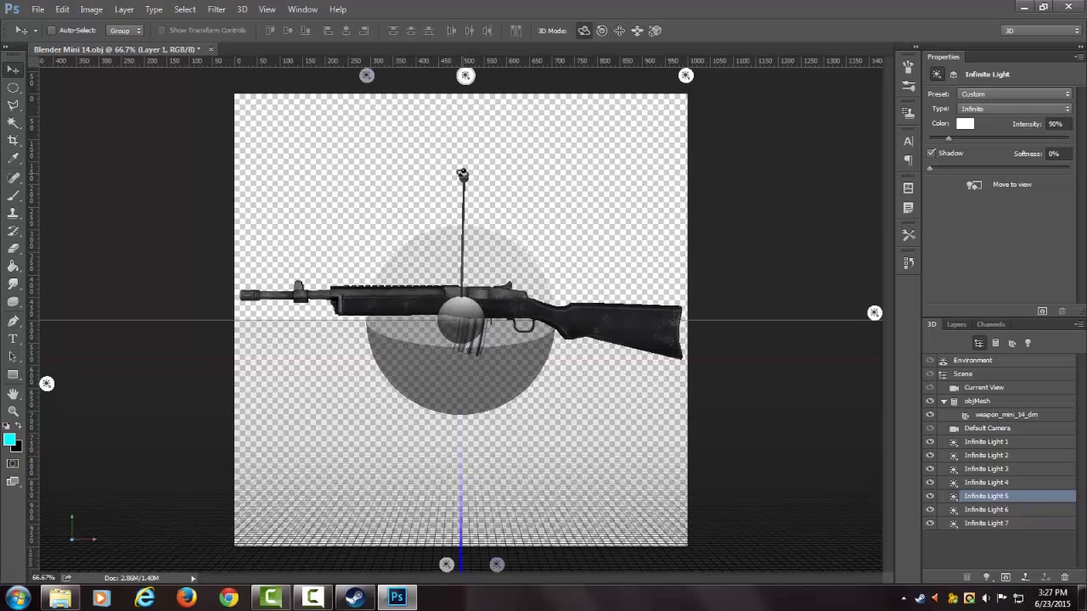
- Examine the direction, color, intensity and shadow settings of the other infinite lights, and review the available light presets and the rifle's lit appearance
click(685, 76)
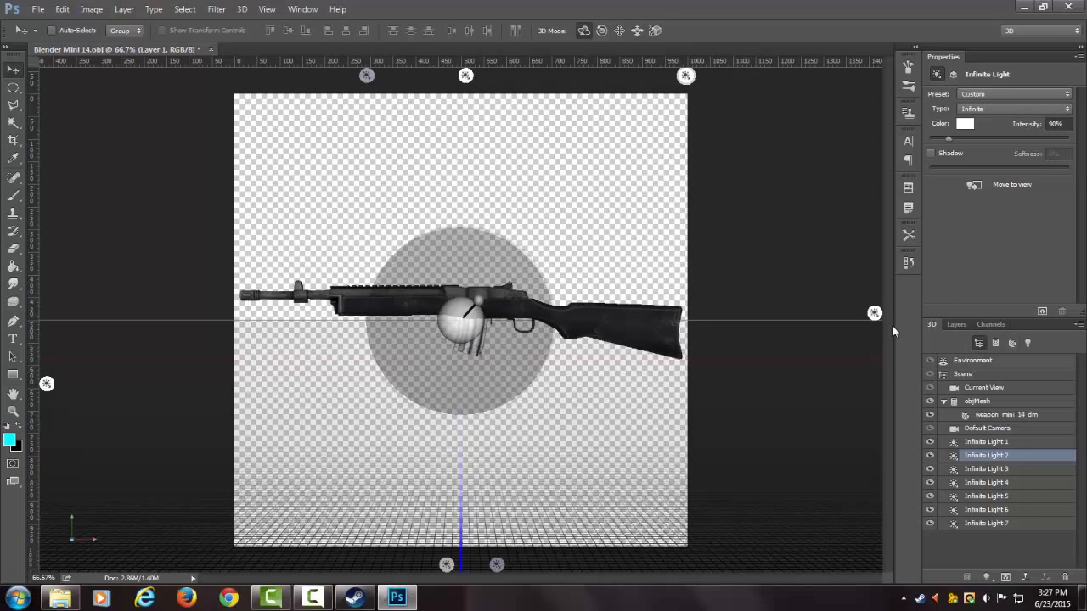
click(873, 312)
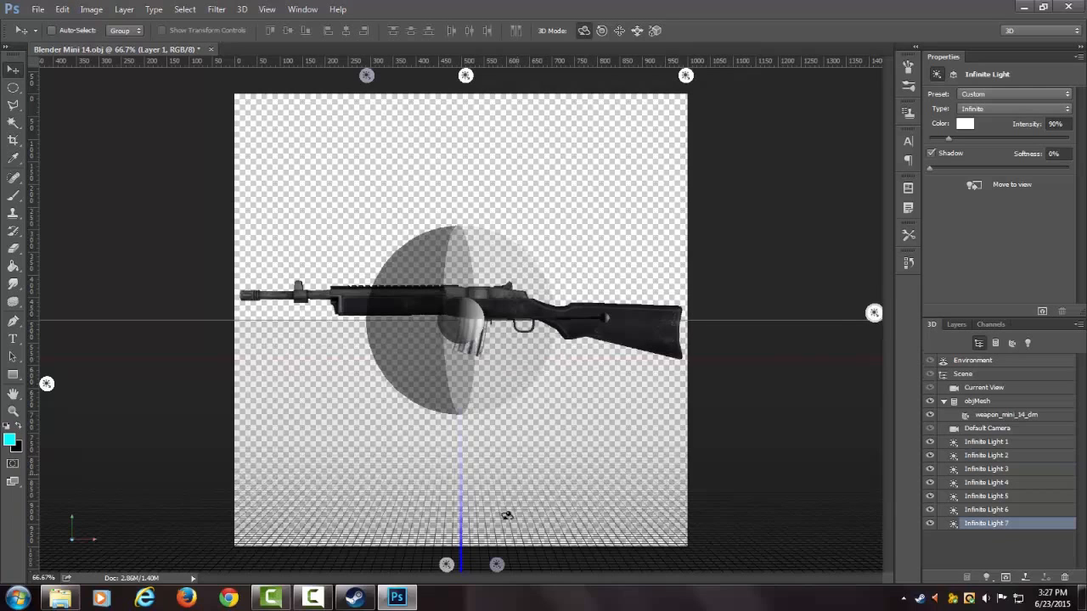
click(497, 565)
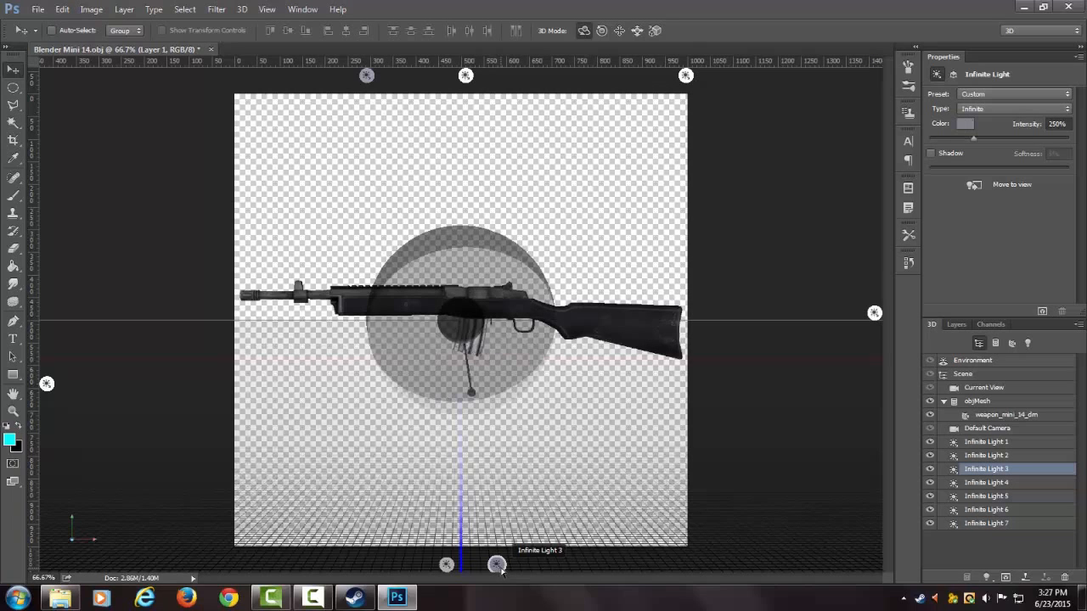
click(446, 565)
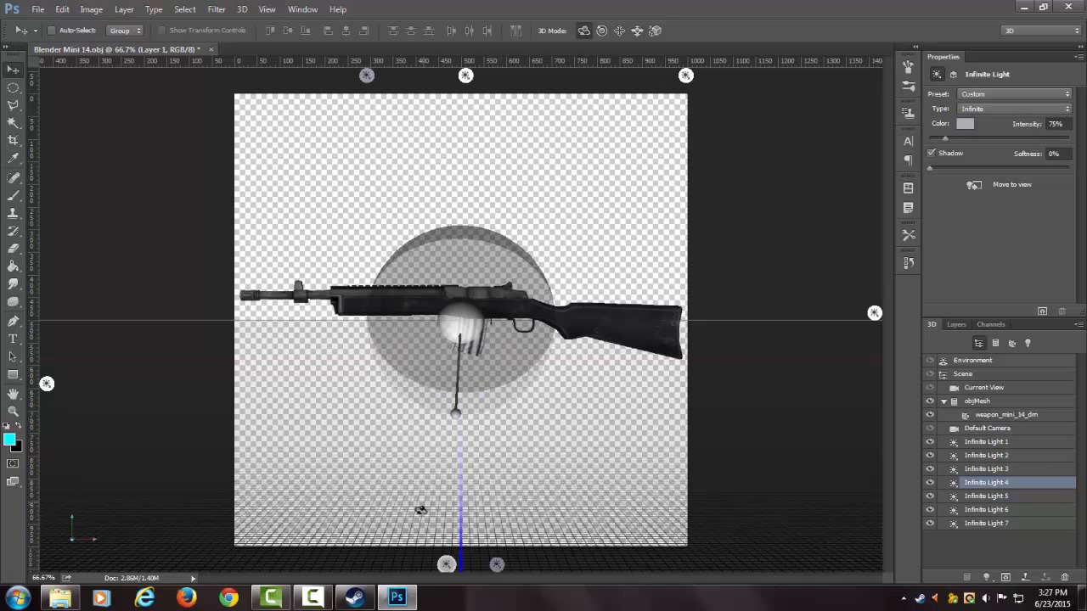
click(46, 384)
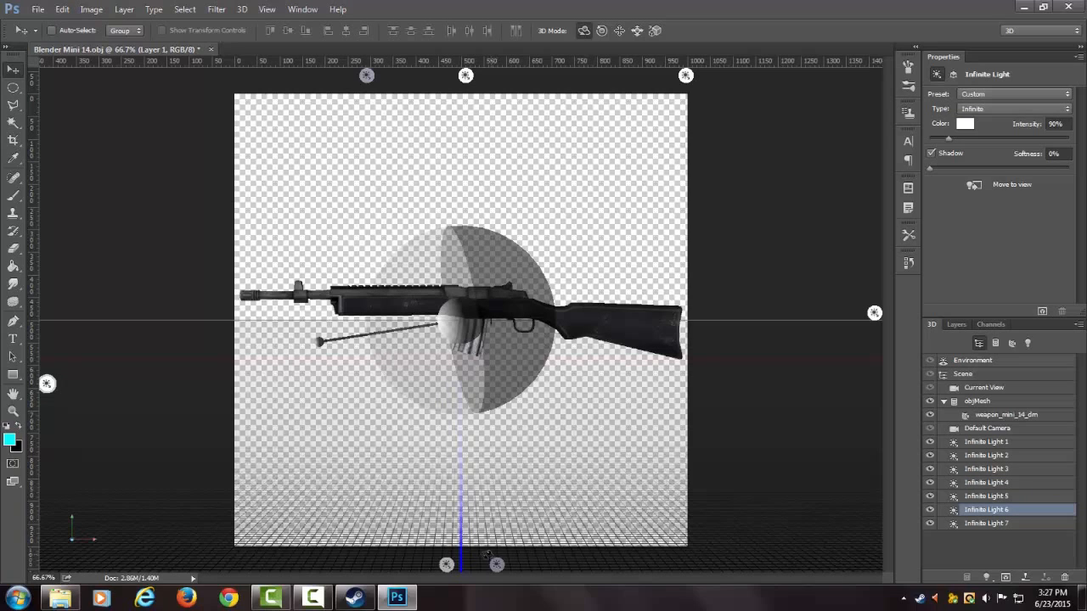
click(497, 565)
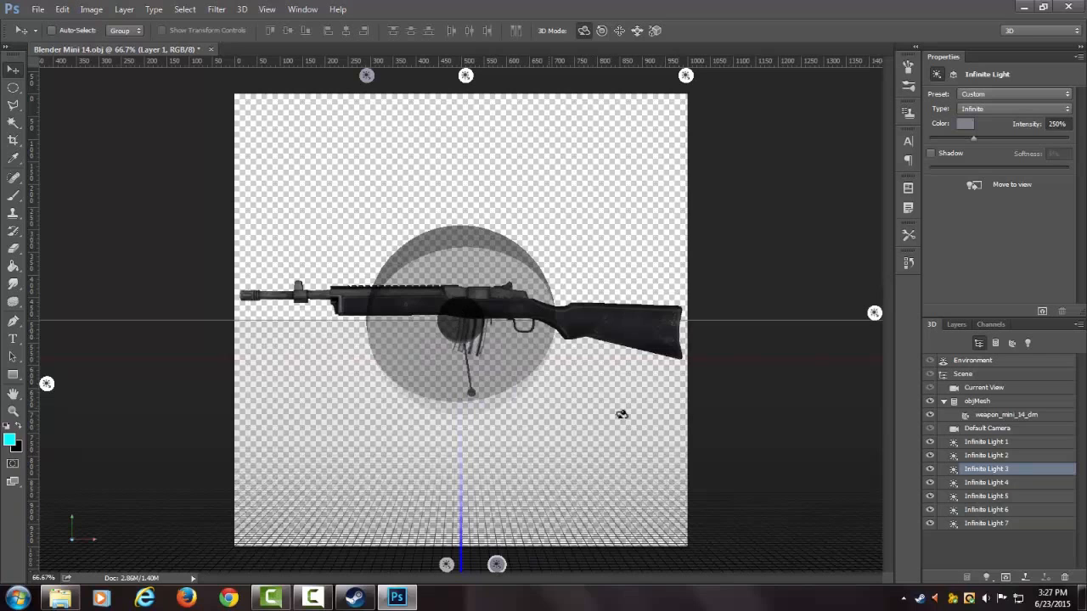
click(436, 429)
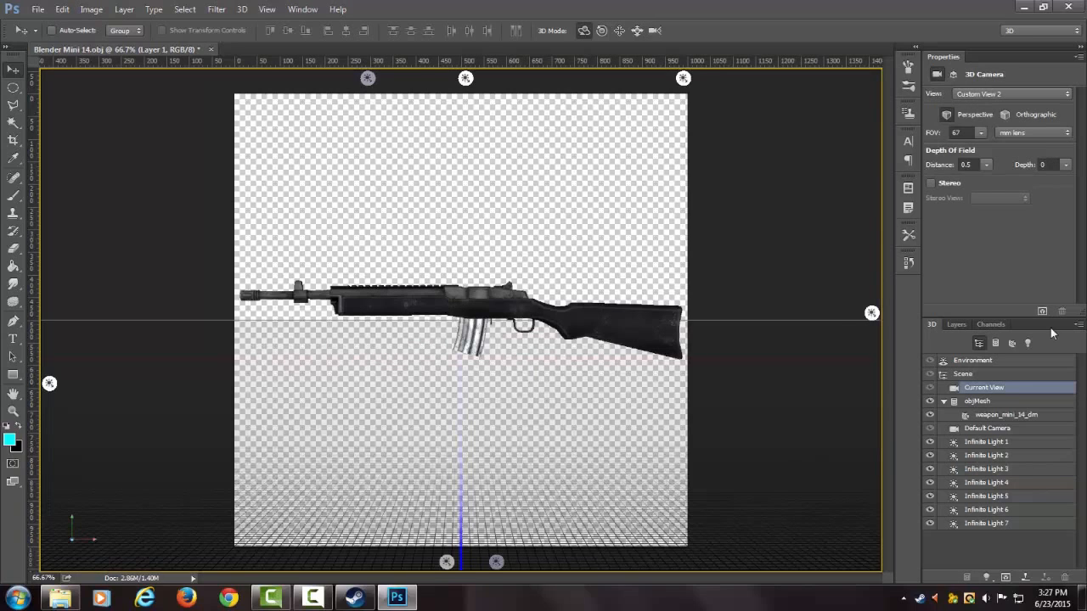
click(609, 235)
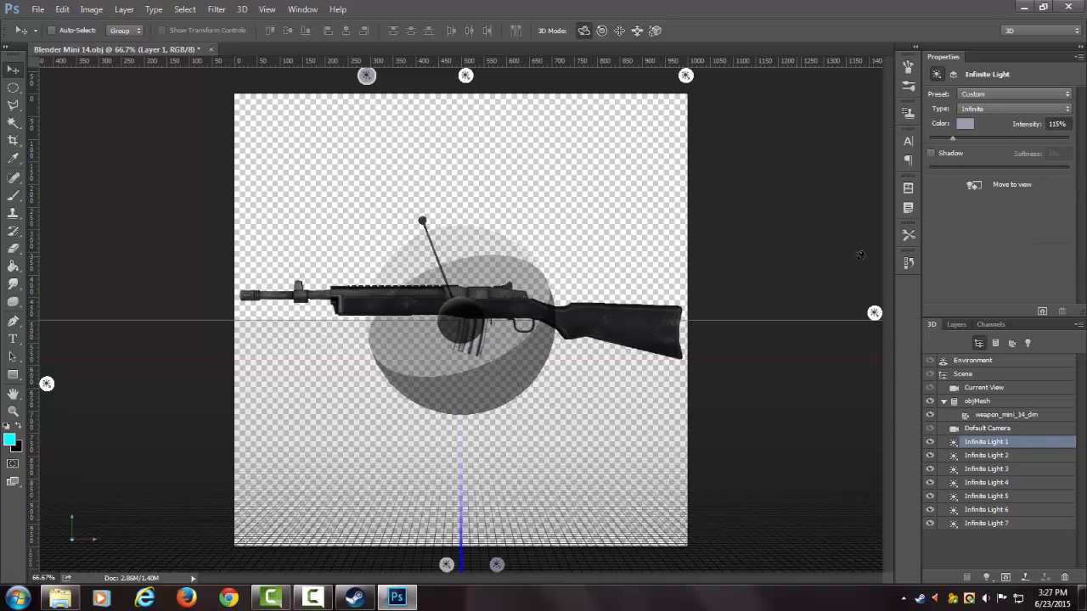
click(1007, 94)
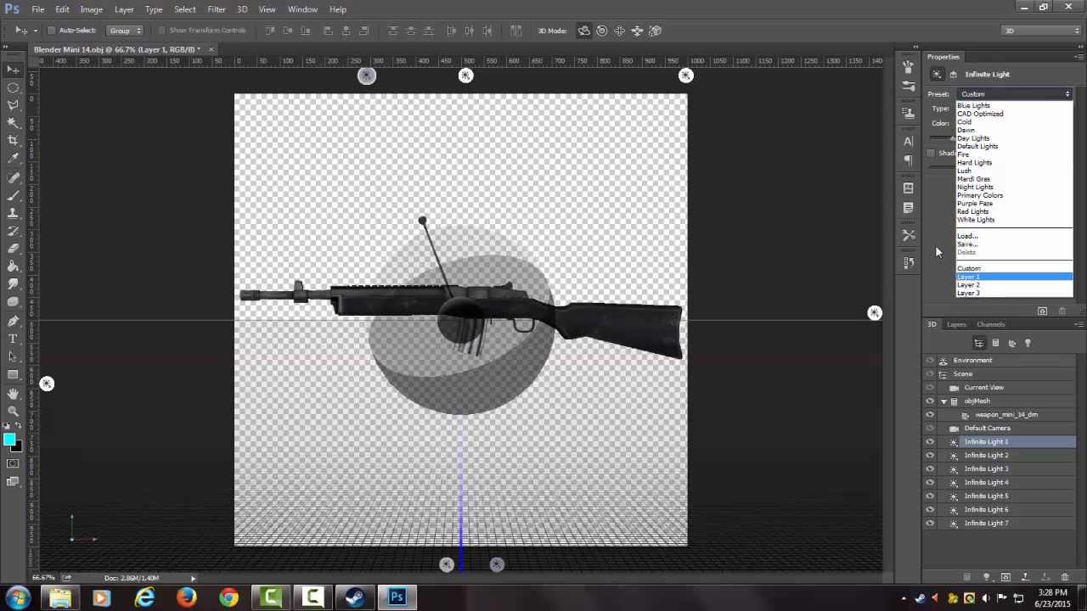
click(931, 273)
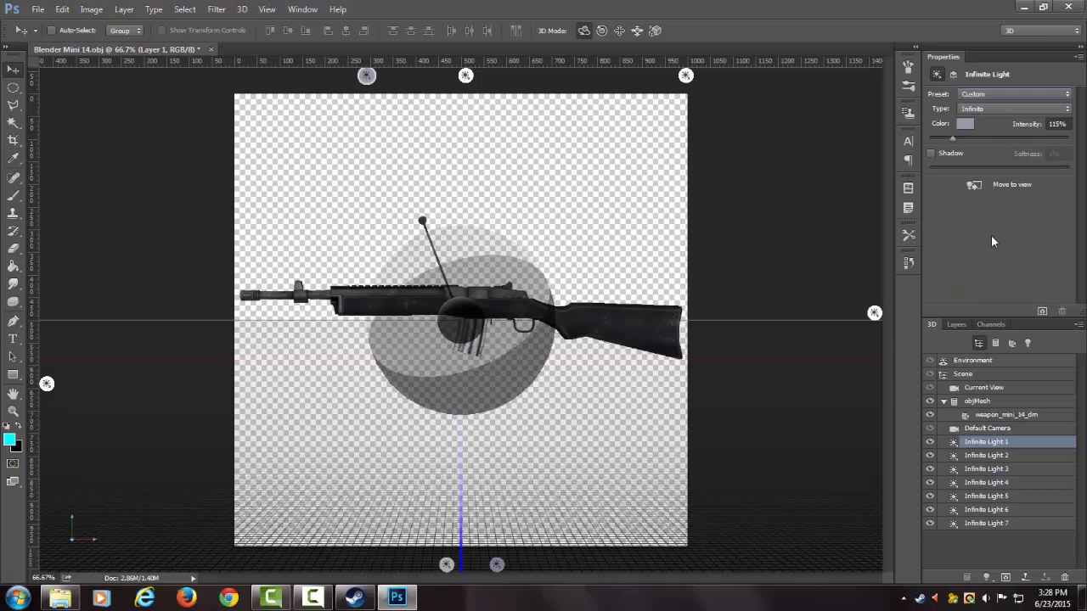
click(984, 387)
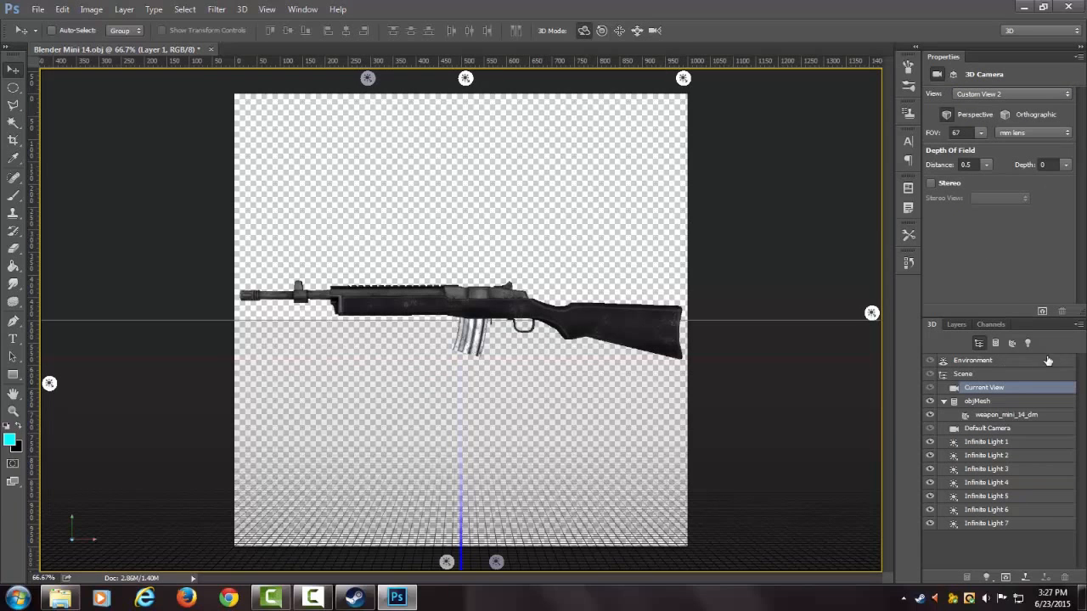
click(485, 302)
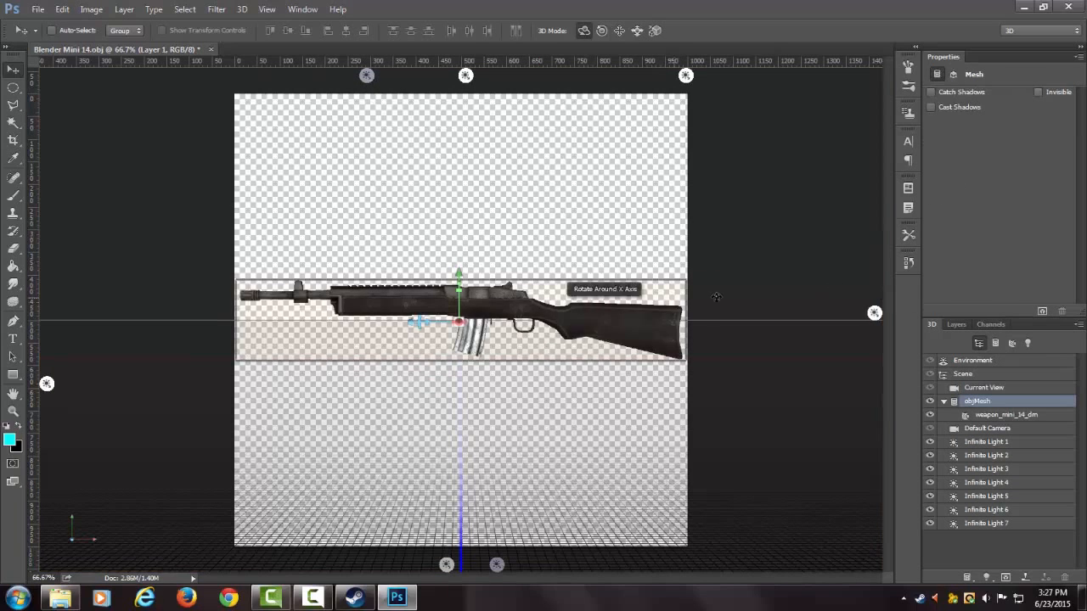
- Open the diffuse texture of the weapon_mini_14_dm material for editing in its own document
click(959, 324)
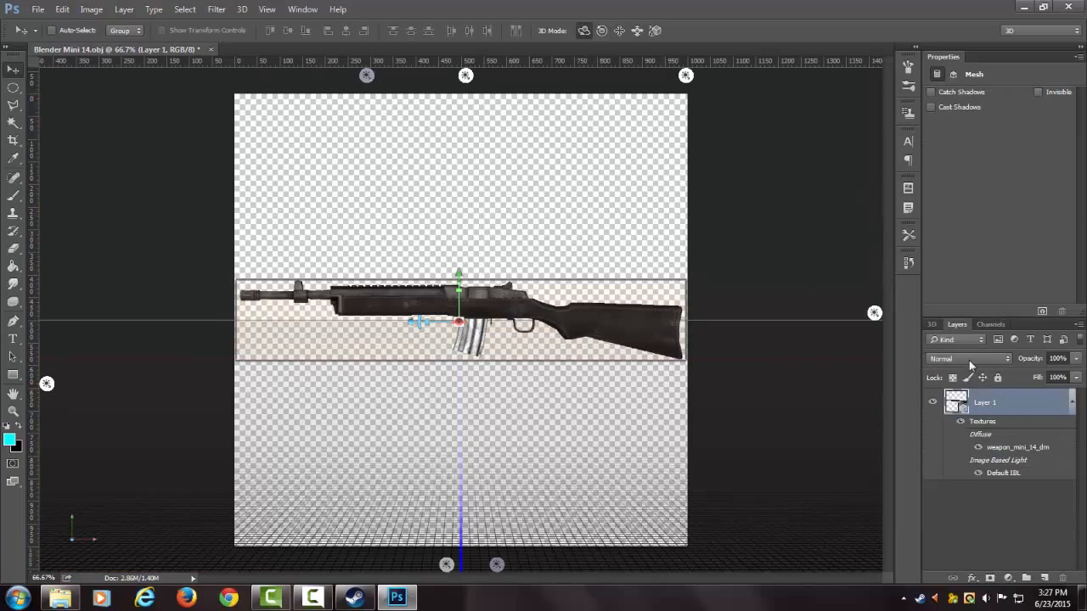
click(931, 324)
click(1004, 416)
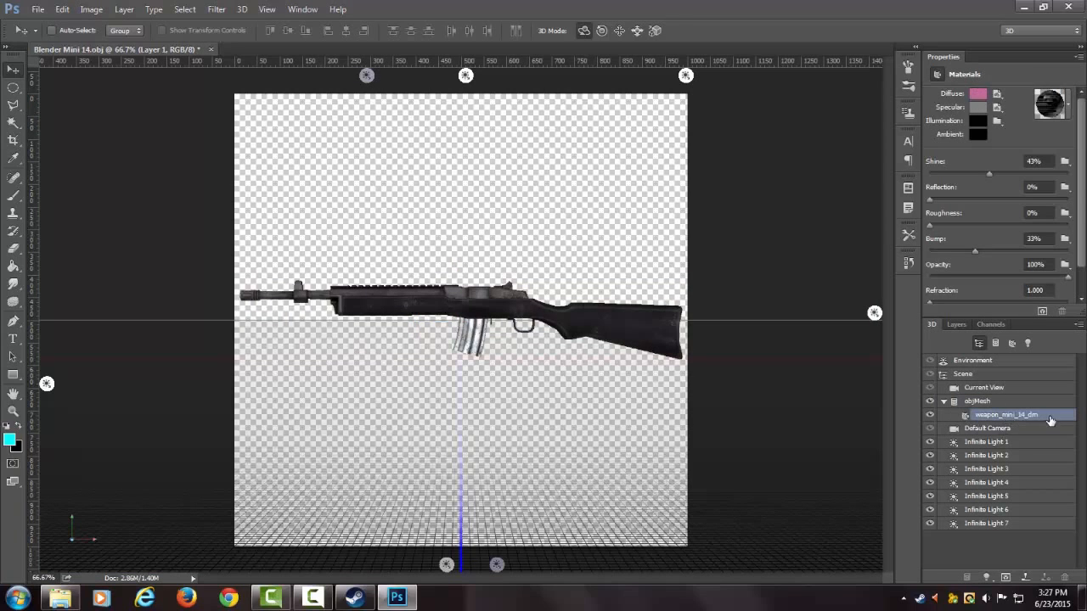
click(998, 94)
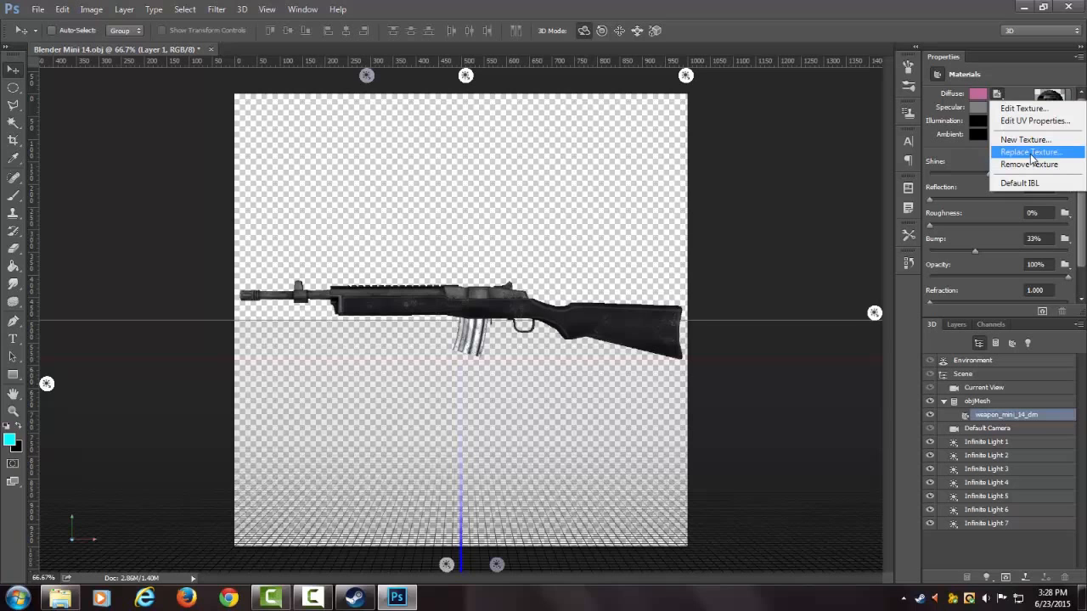
click(1023, 108)
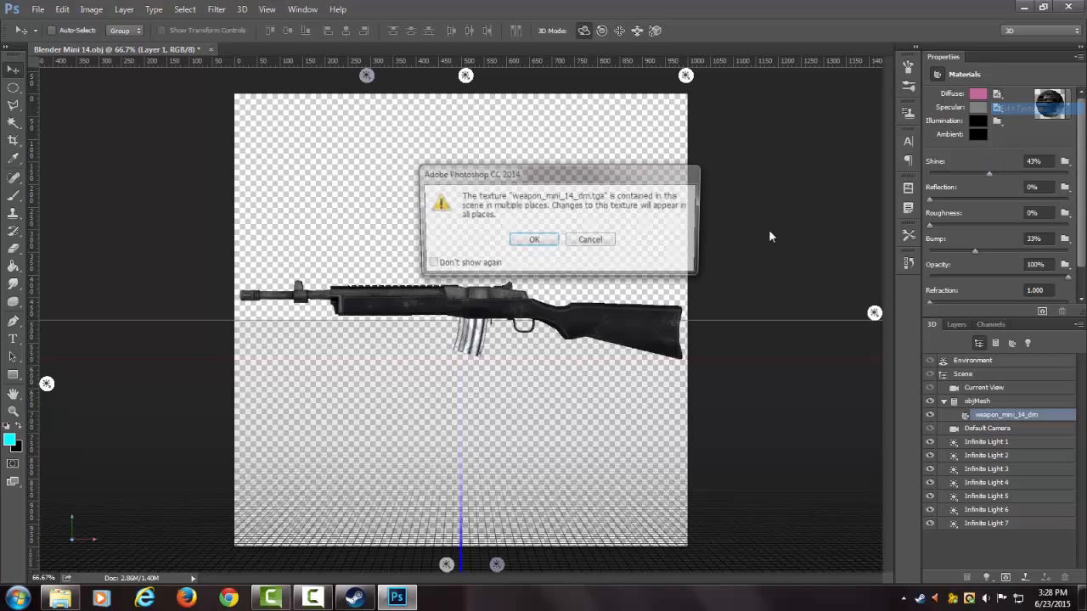
click(533, 242)
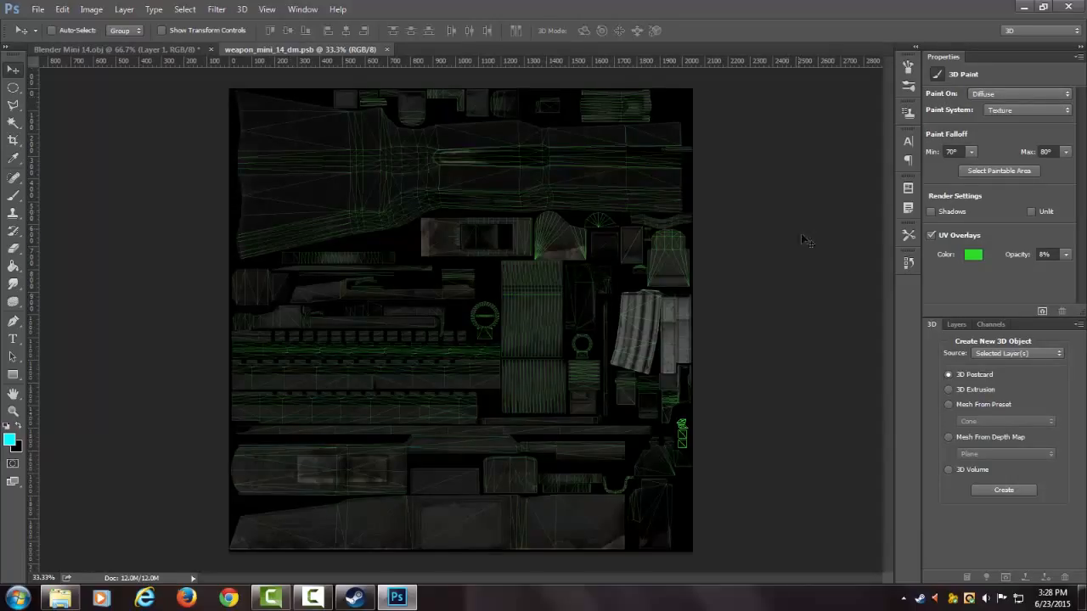
- Compare the texture with and without its UV overlays, ending with the overlays shown
click(931, 236)
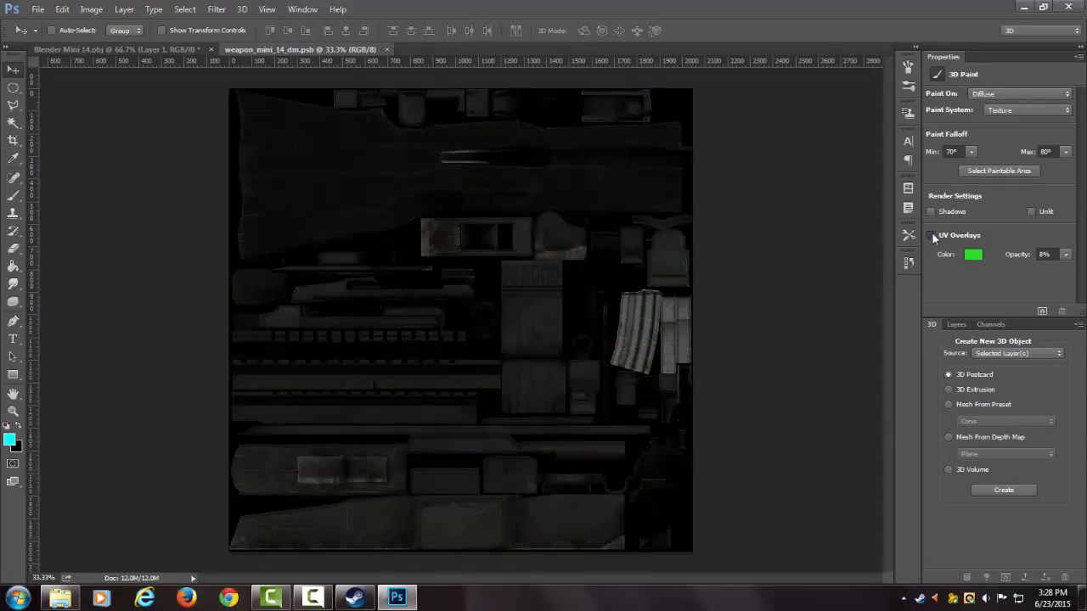
click(931, 234)
click(931, 235)
click(931, 236)
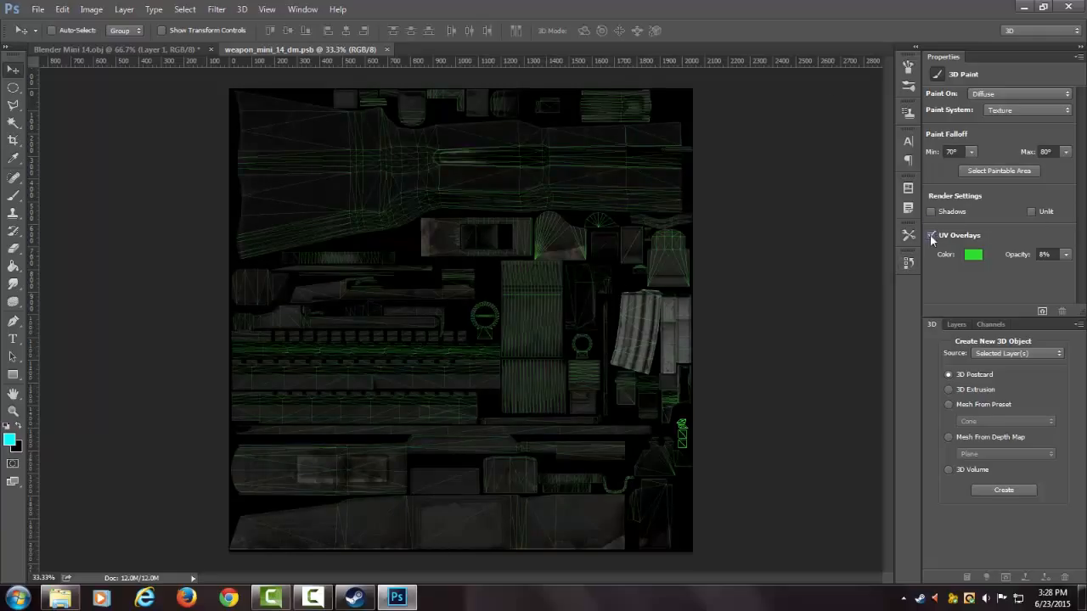
click(931, 235)
click(930, 237)
- Set the UV overlay opacity to 9% and its color to a slightly darker green
mouse_move(1021, 268)
mouse_down()
mouse_move(1034, 270)
mouse_move(1019, 270)
mouse_up()
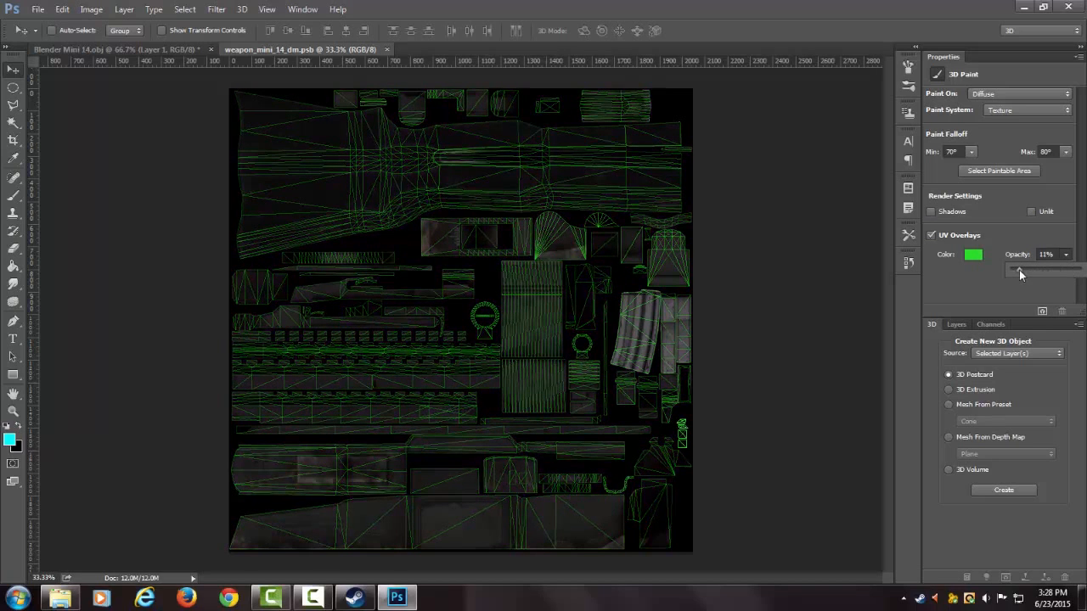
click(973, 255)
mouse_move(863, 202)
mouse_down()
mouse_move(878, 204)
mouse_move(815, 244)
mouse_move(798, 293)
mouse_move(815, 221)
mouse_move(868, 213)
mouse_up()
click(1020, 164)
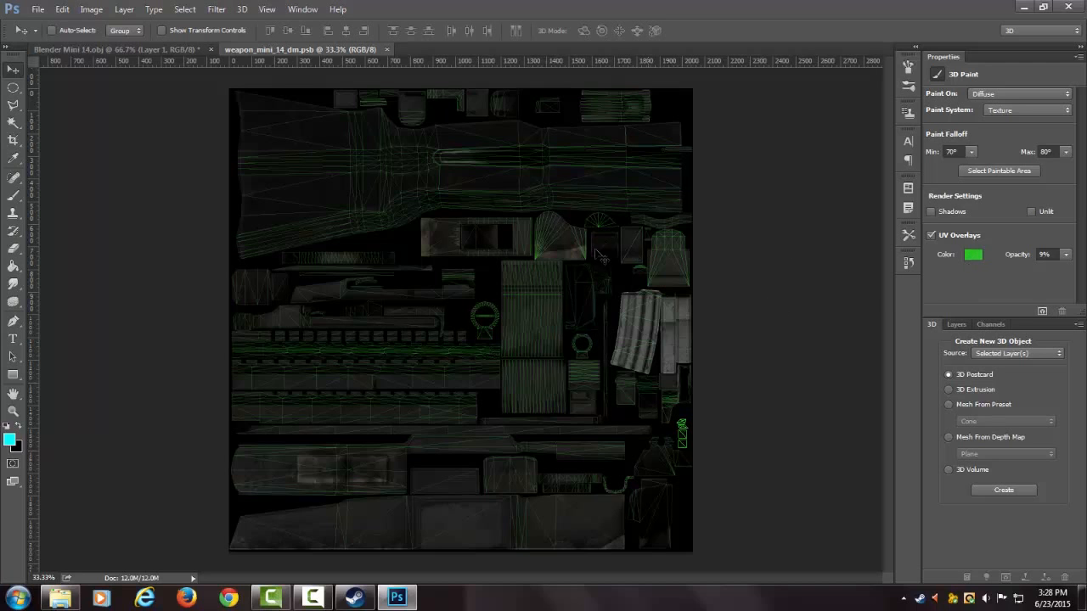
- Arrange the rifle model and the texture document side by side in a 2-up Vertical layout
click(135, 50)
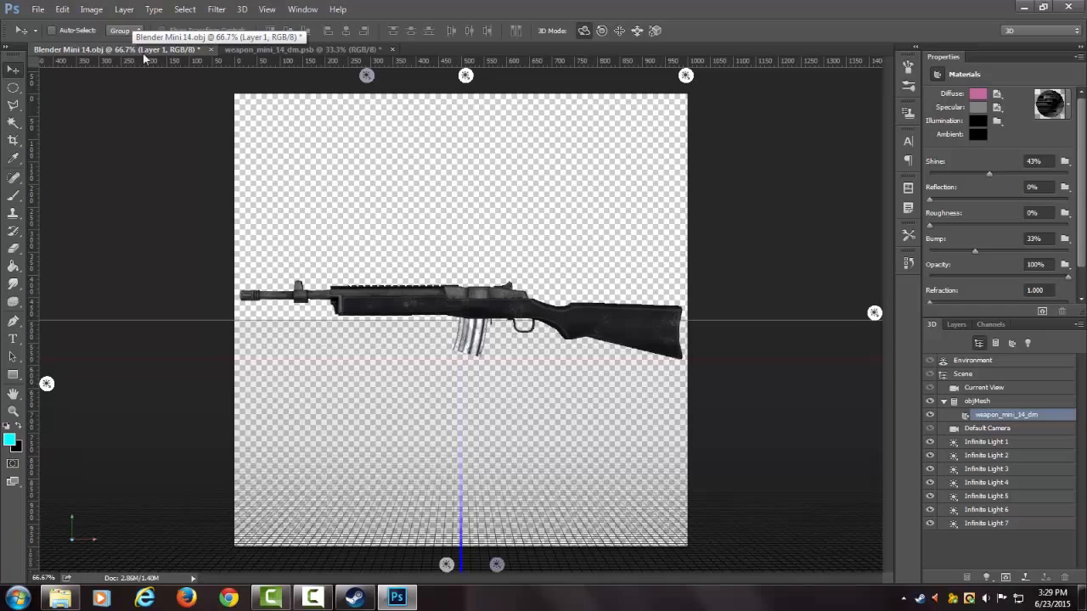
click(304, 10)
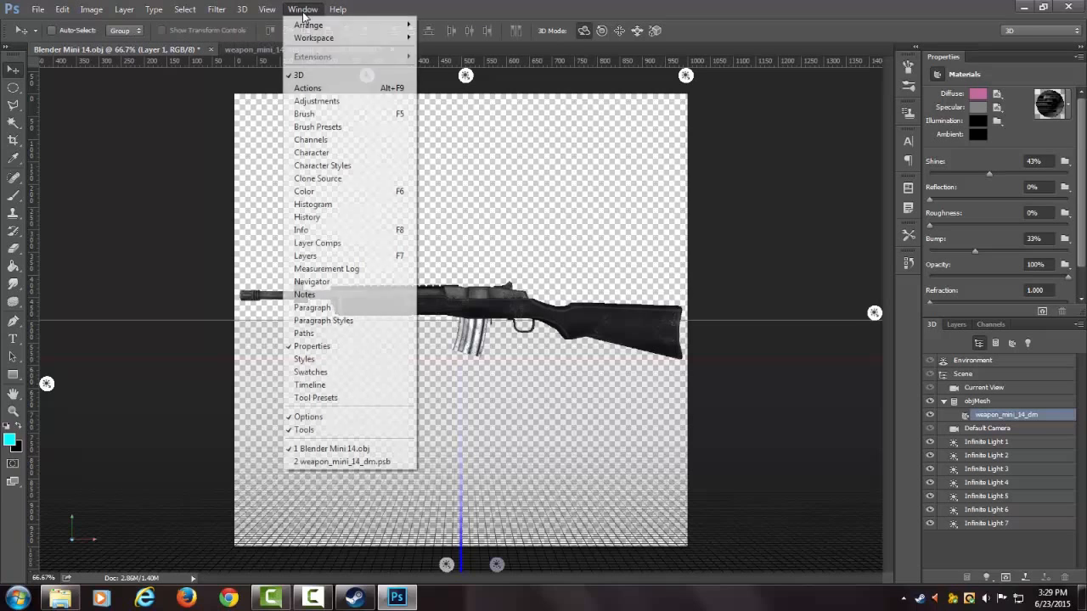
mouse_move(346, 27)
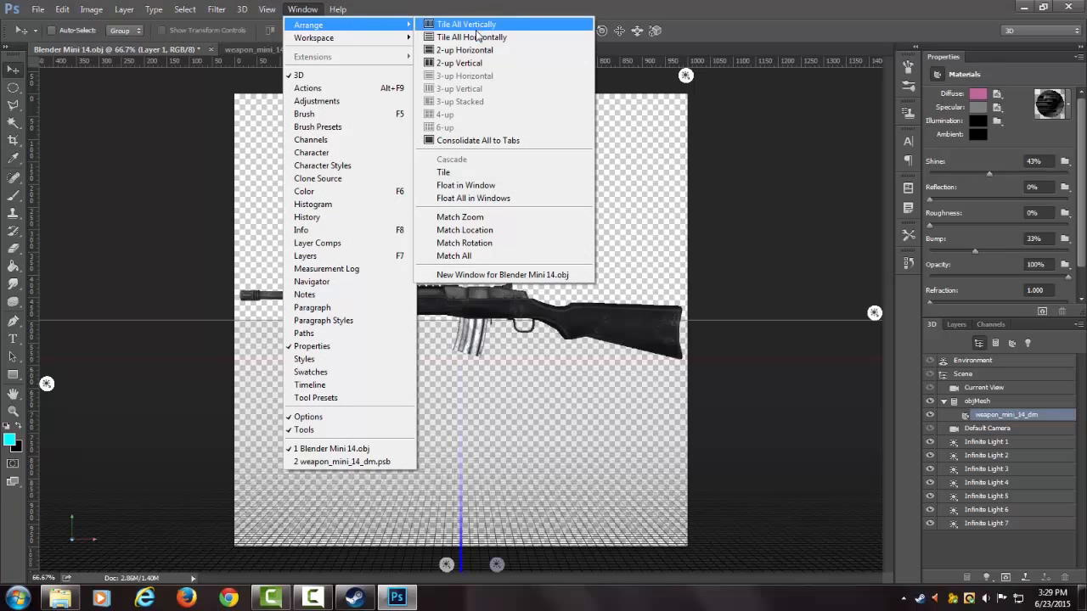
click(458, 64)
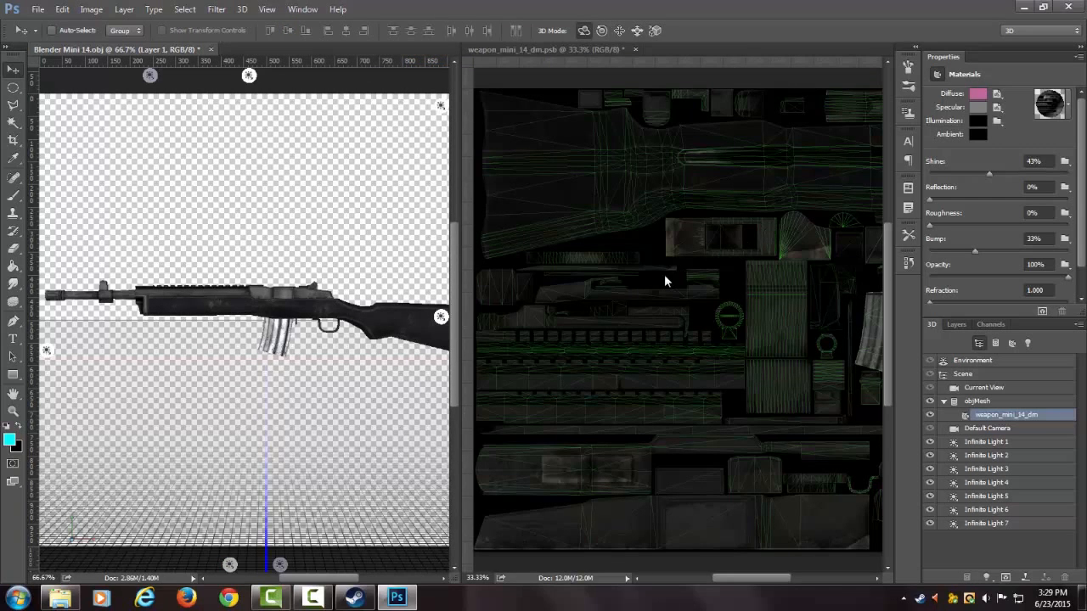
- Convert the texture document's locked background into a regular layer and add a new empty layer above it
click(607, 284)
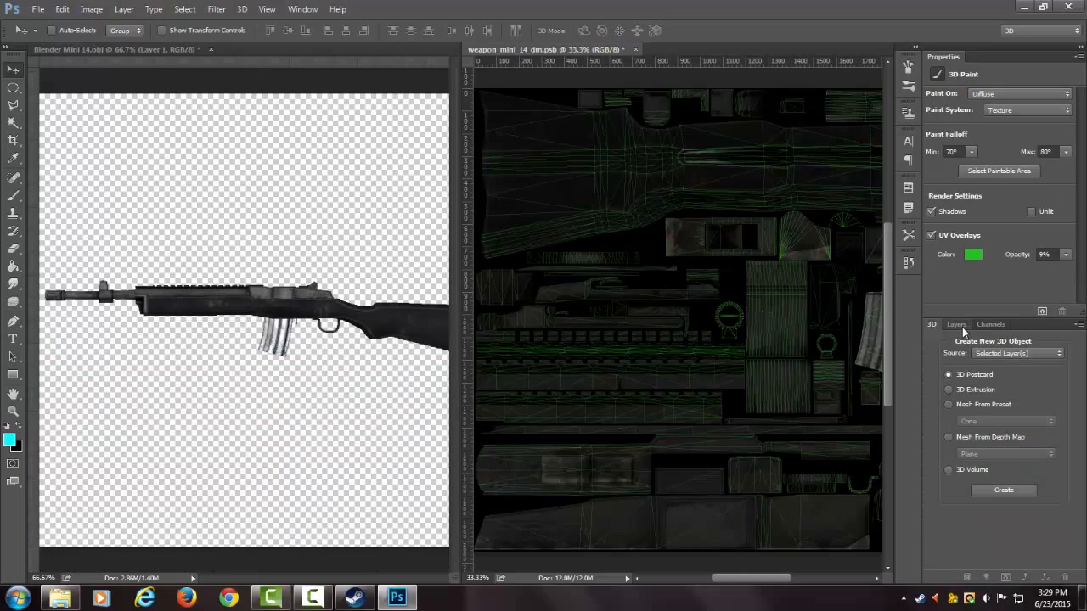
click(956, 324)
double_click(991, 403)
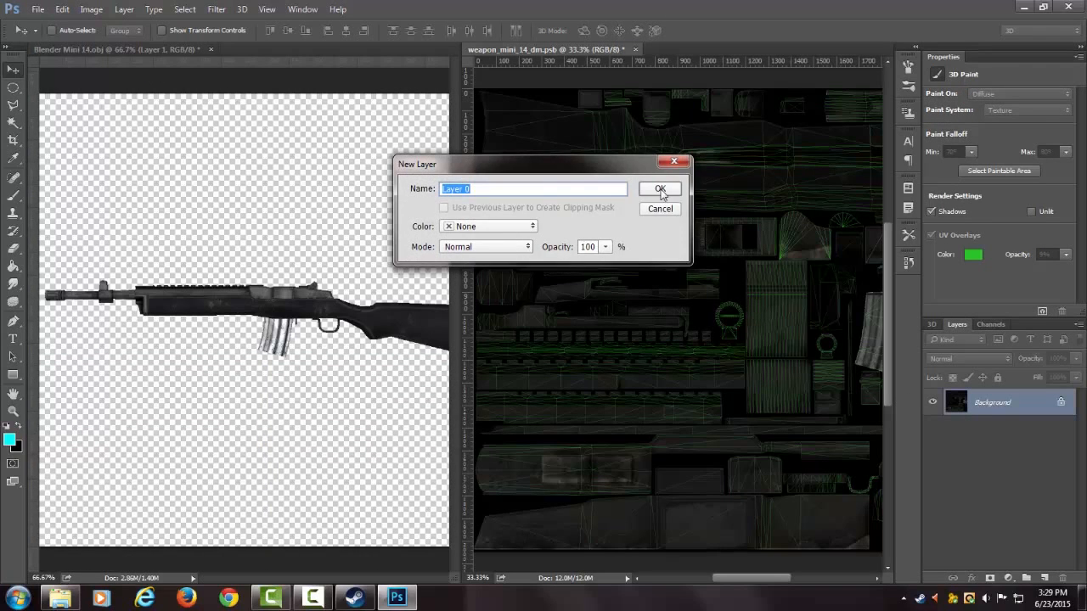
click(661, 190)
click(1043, 578)
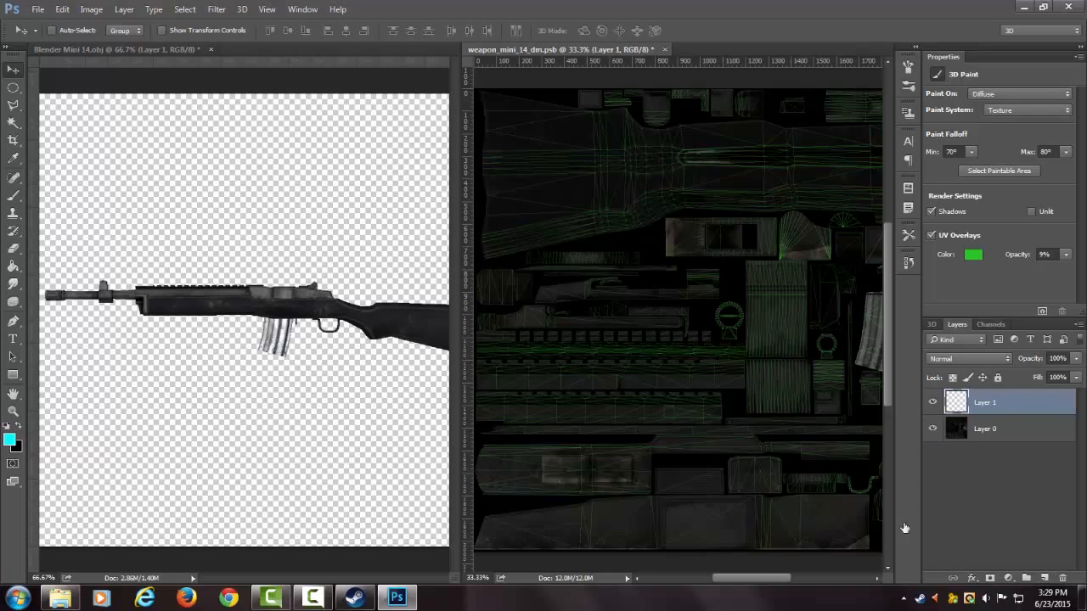
- Fit the whole texture in view and orbit the rifle model to an angled view from behind its stock
scroll(651, 331, down, 2)
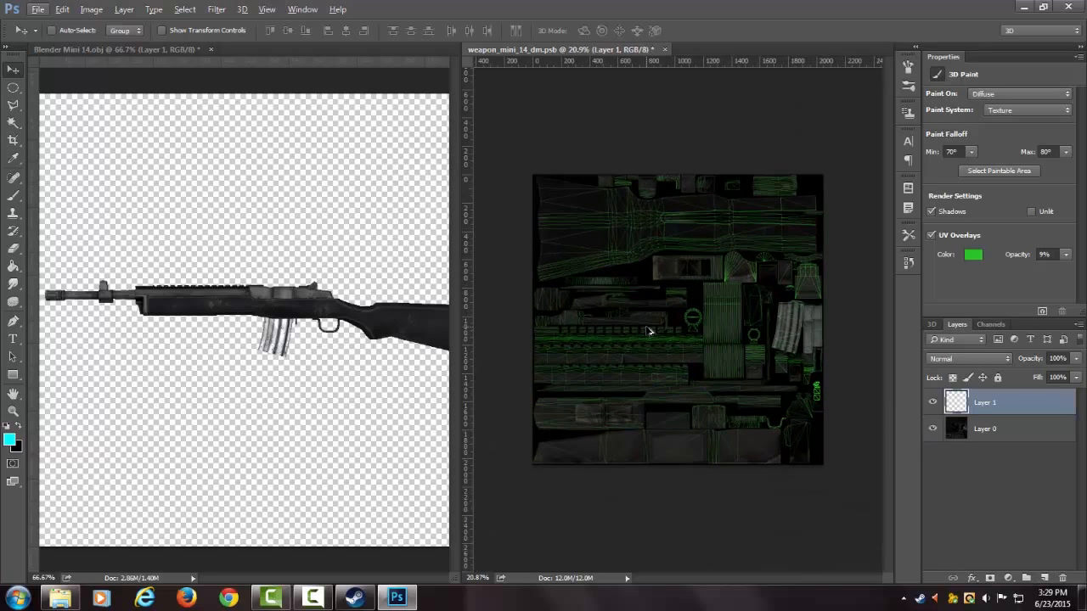
key(b)
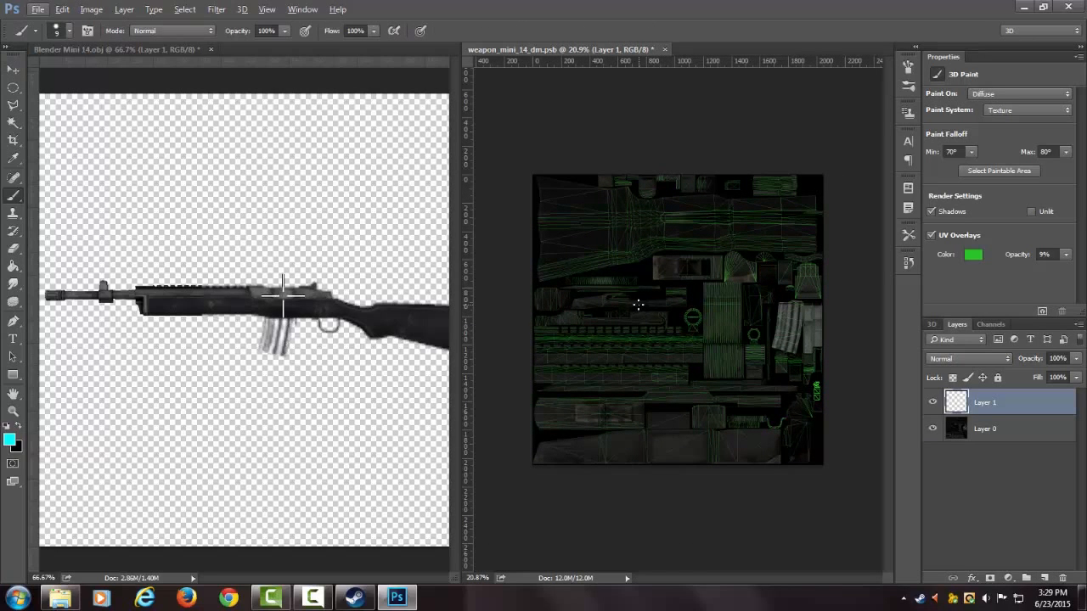
click(148, 50)
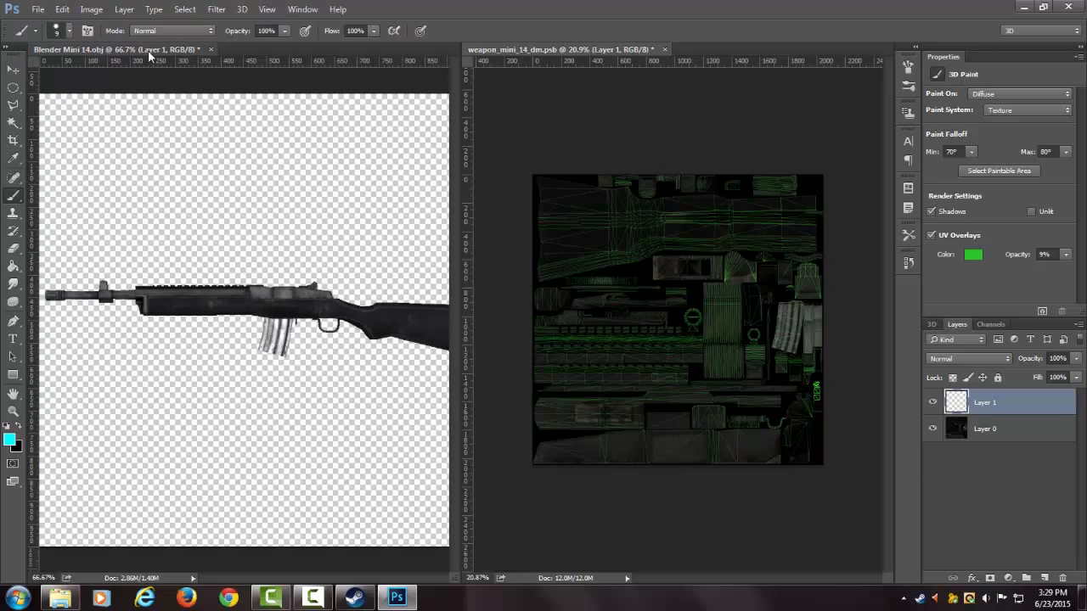
click(699, 180)
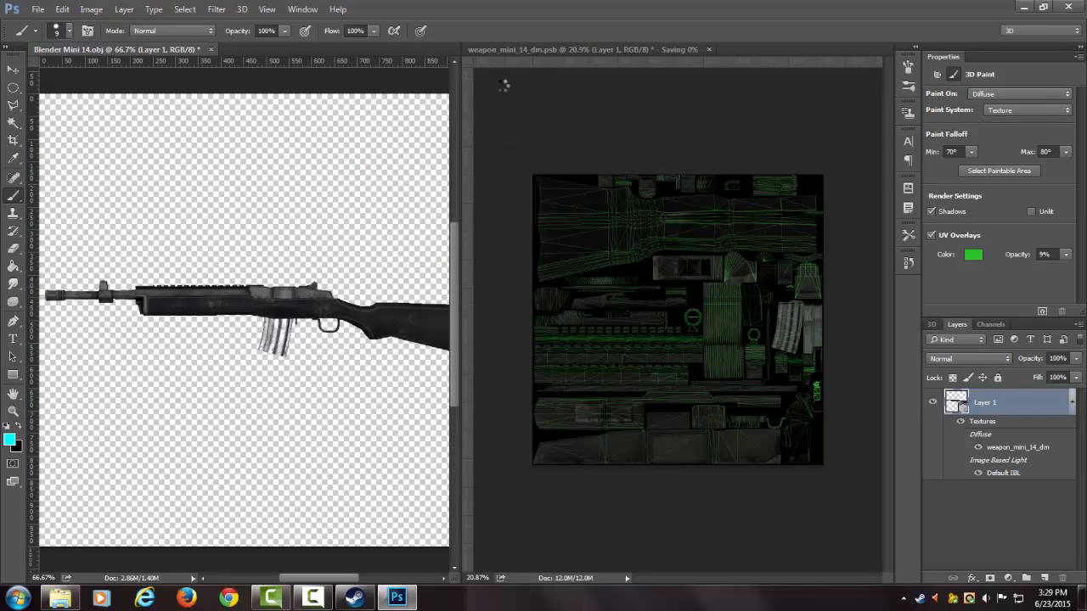
click(523, 52)
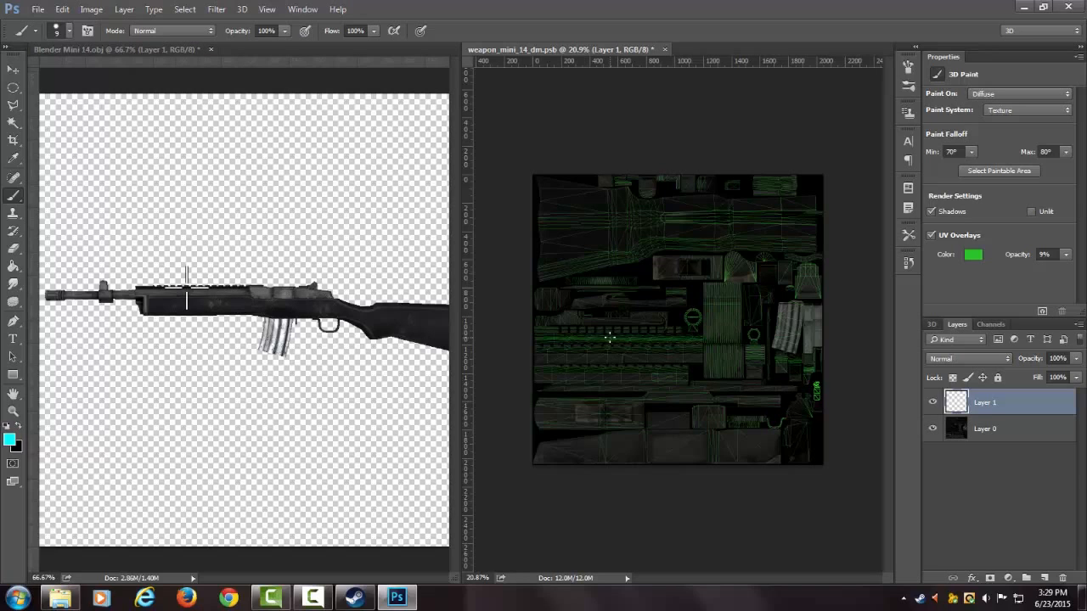
click(182, 58)
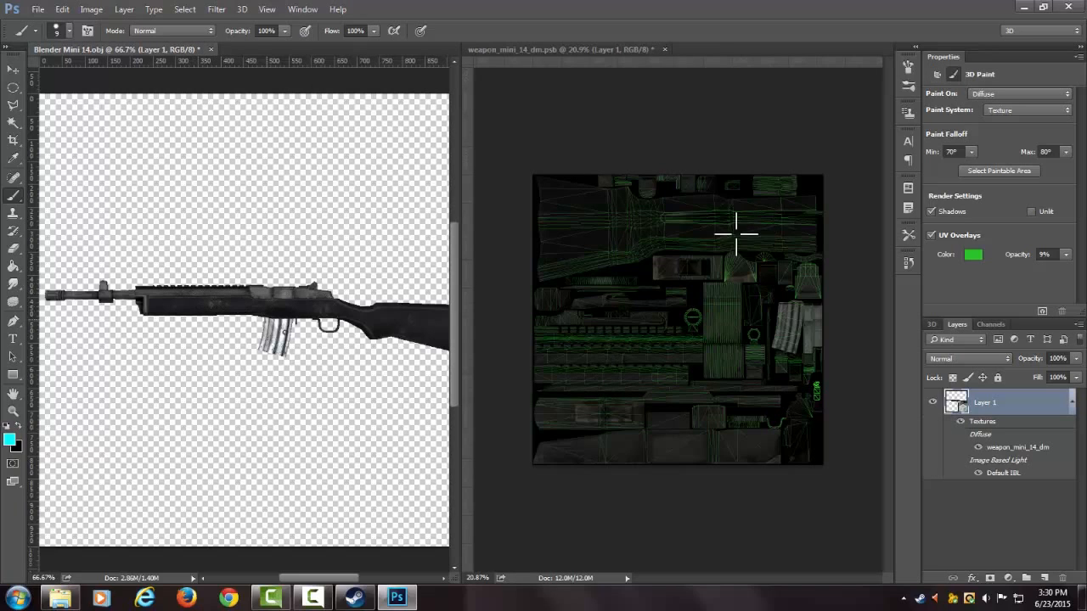
key(v)
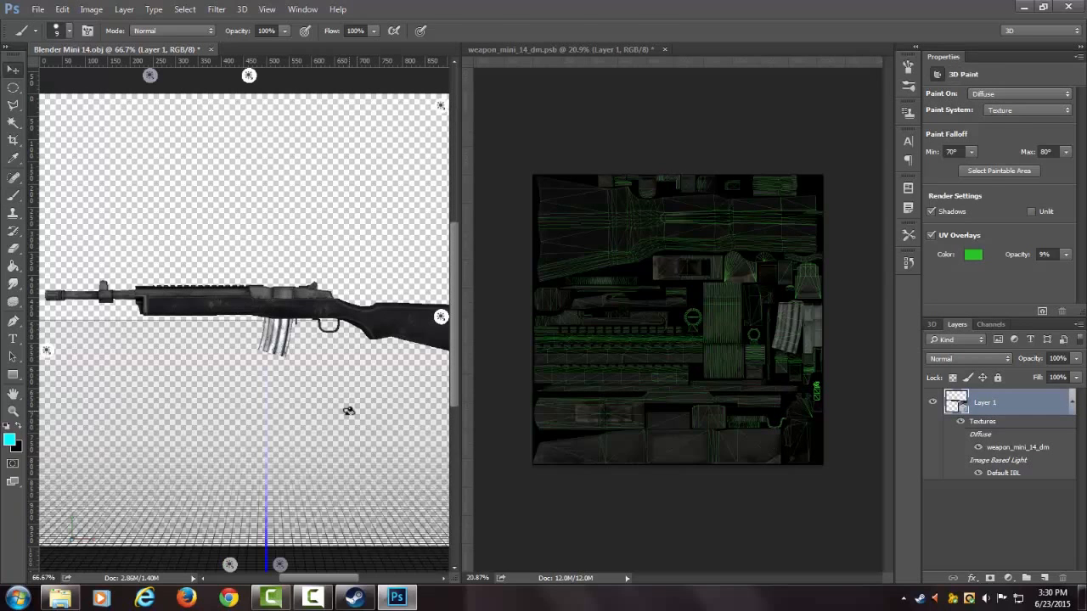
drag(293, 397, 253, 401)
key(b)
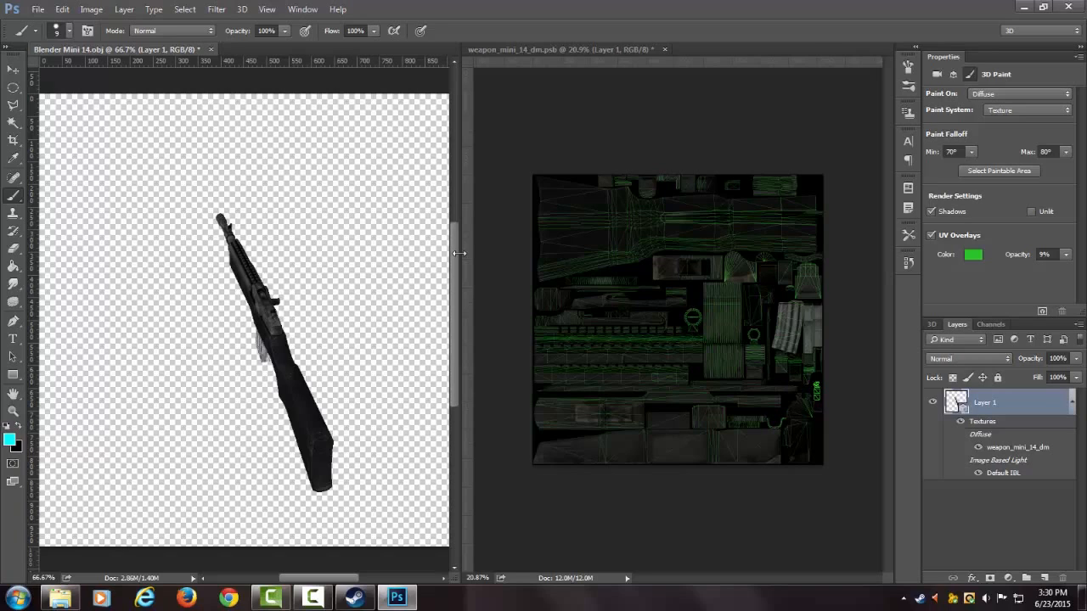
- Paint freehand cyan brush strokes across the upper and lower UV areas on Layer 1 of the texture document
click(704, 176)
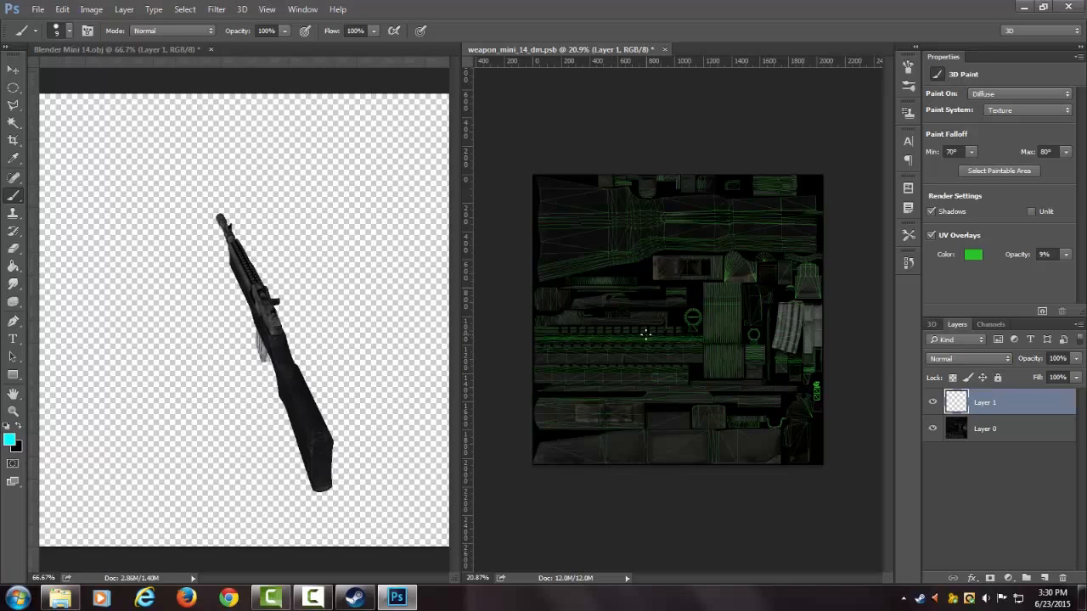
mouse_move(672, 422)
mouse_down()
mouse_move(602, 434)
mouse_move(677, 391)
mouse_move(604, 386)
mouse_move(633, 375)
mouse_move(658, 336)
mouse_move(607, 378)
mouse_move(629, 339)
mouse_move(682, 449)
mouse_up()
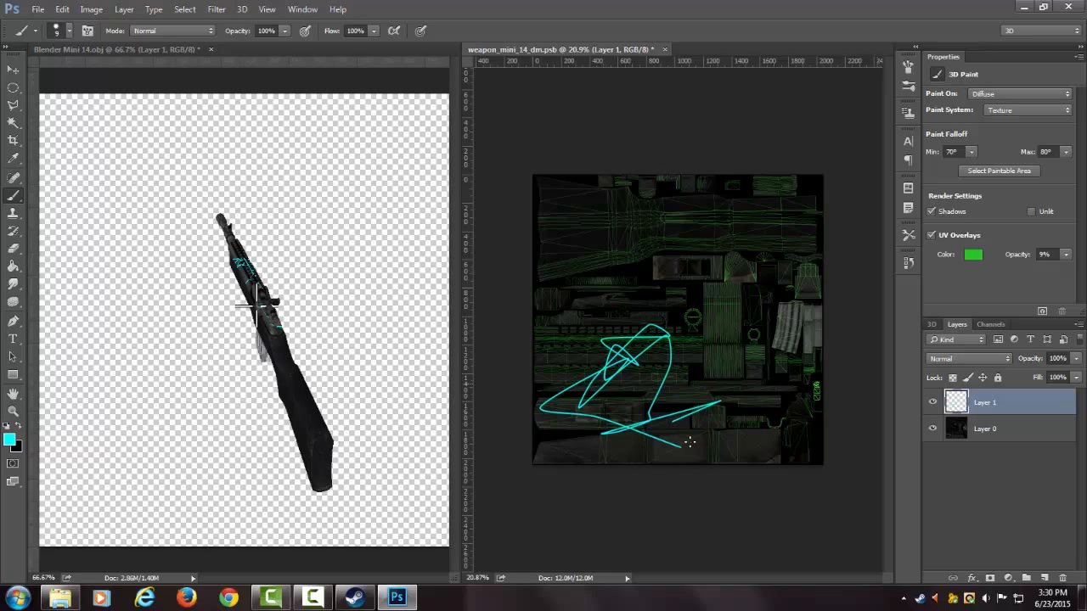
drag(577, 217, 709, 233)
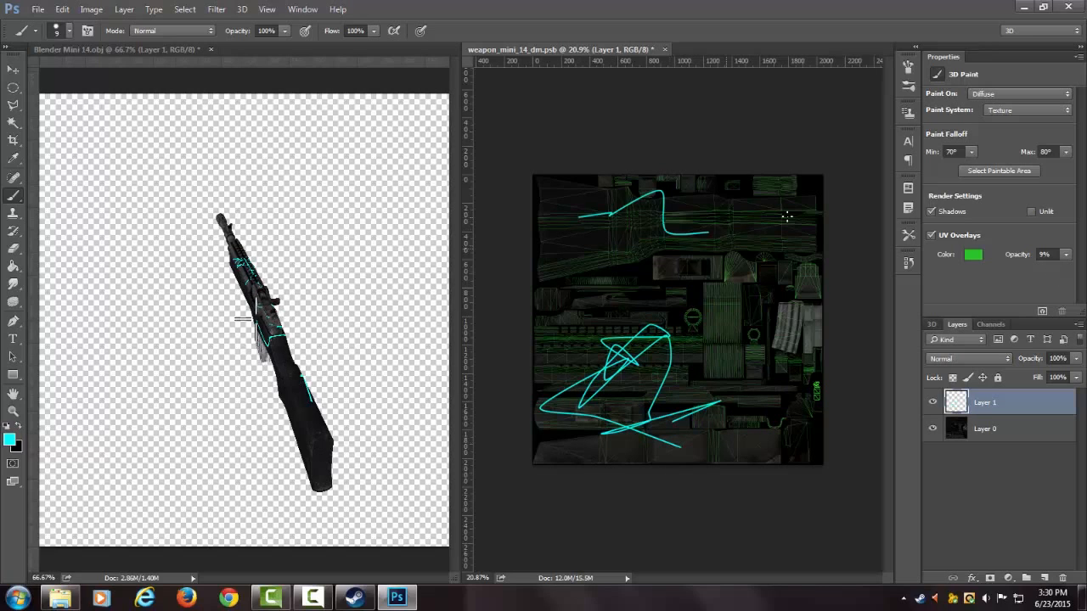
mouse_move(787, 218)
mouse_down()
mouse_move(730, 251)
mouse_move(802, 213)
mouse_move(773, 219)
mouse_move(820, 219)
mouse_up()
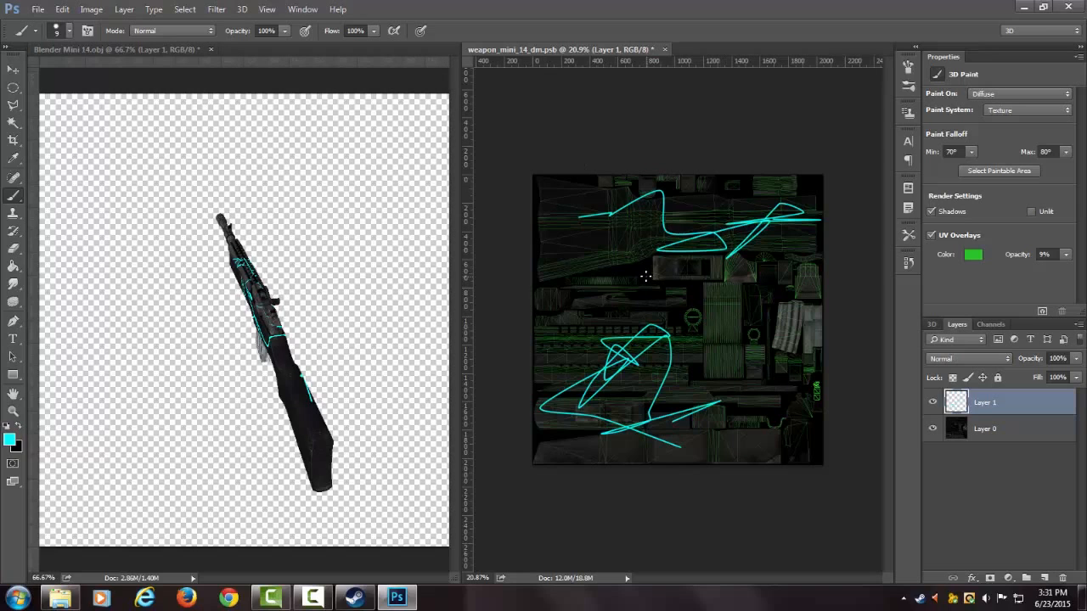
- Set the rifle model's 3D camera to the Default view to inspect the painted strokes from the side
key(v)
click(158, 248)
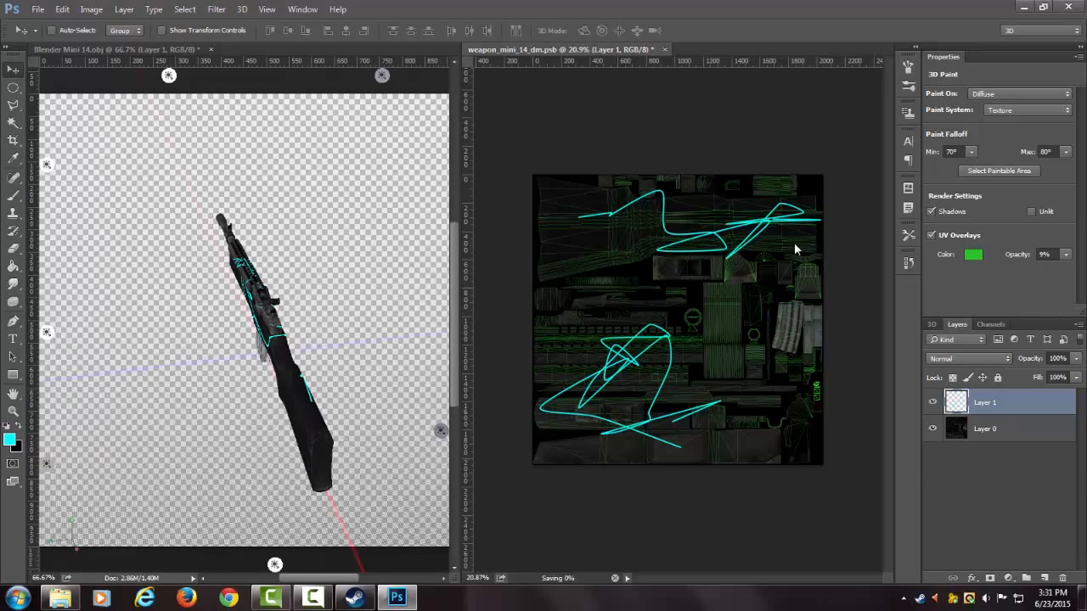
click(931, 324)
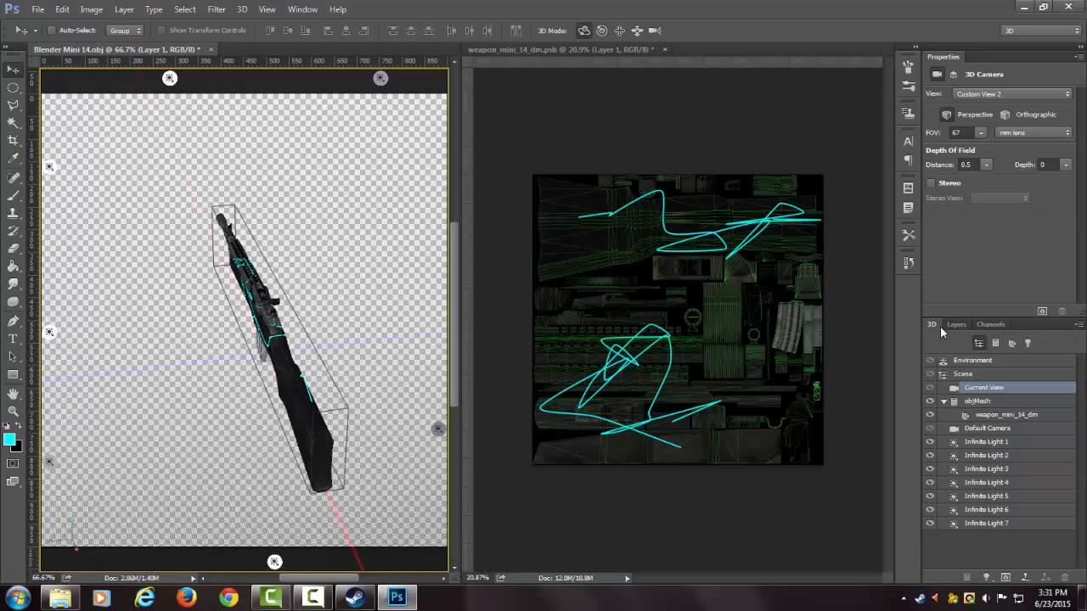
click(1010, 94)
click(977, 104)
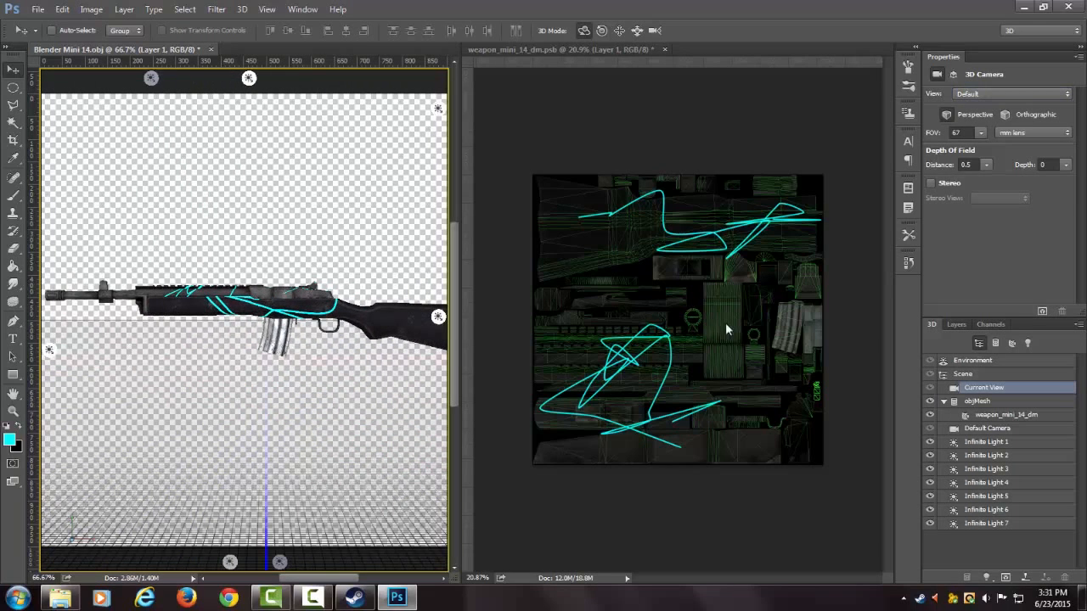
- Toggle the visibility of the texture document's Layer 1 off and on, and return to the rifle model document
click(551, 49)
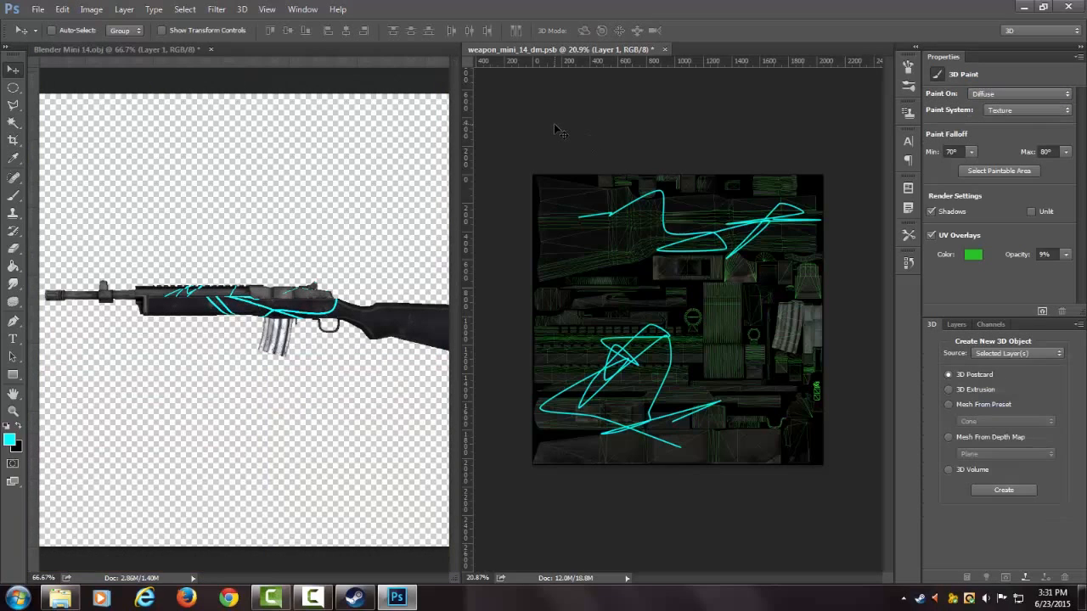
click(956, 325)
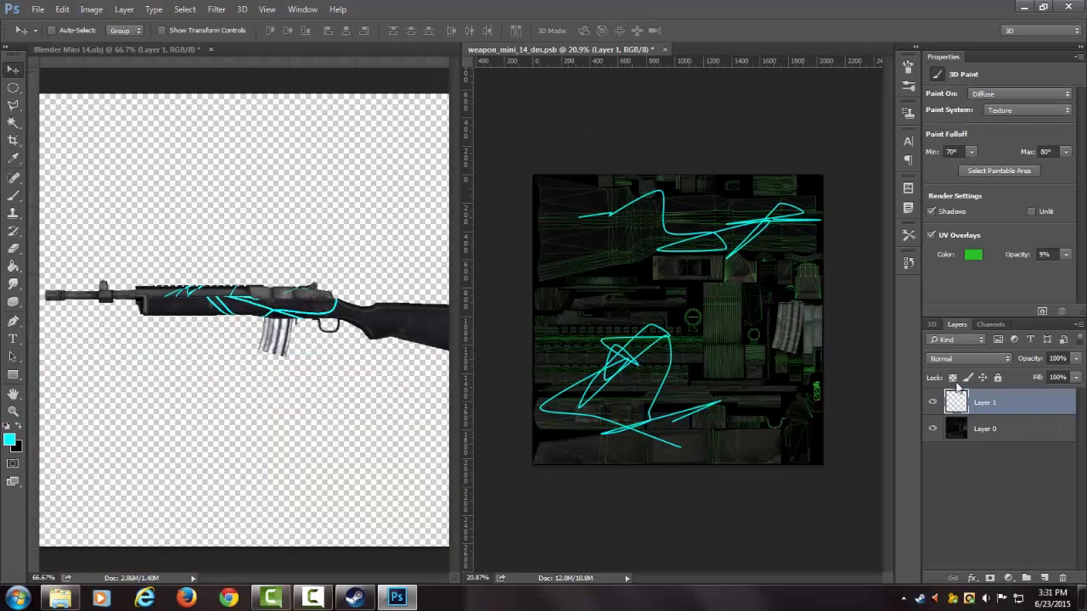
click(939, 405)
click(937, 407)
click(95, 50)
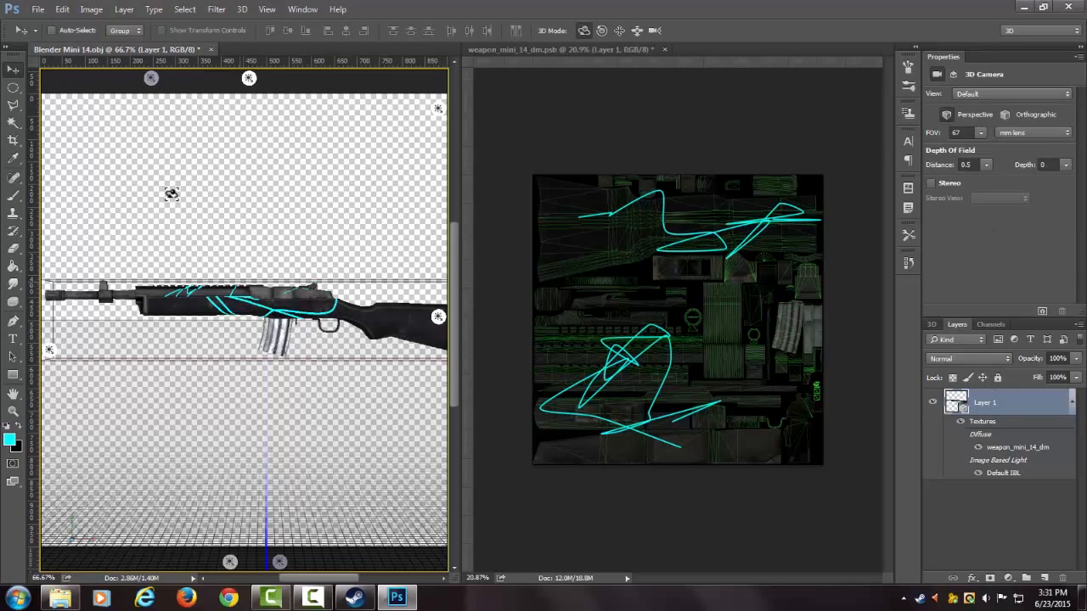
click(38, 9)
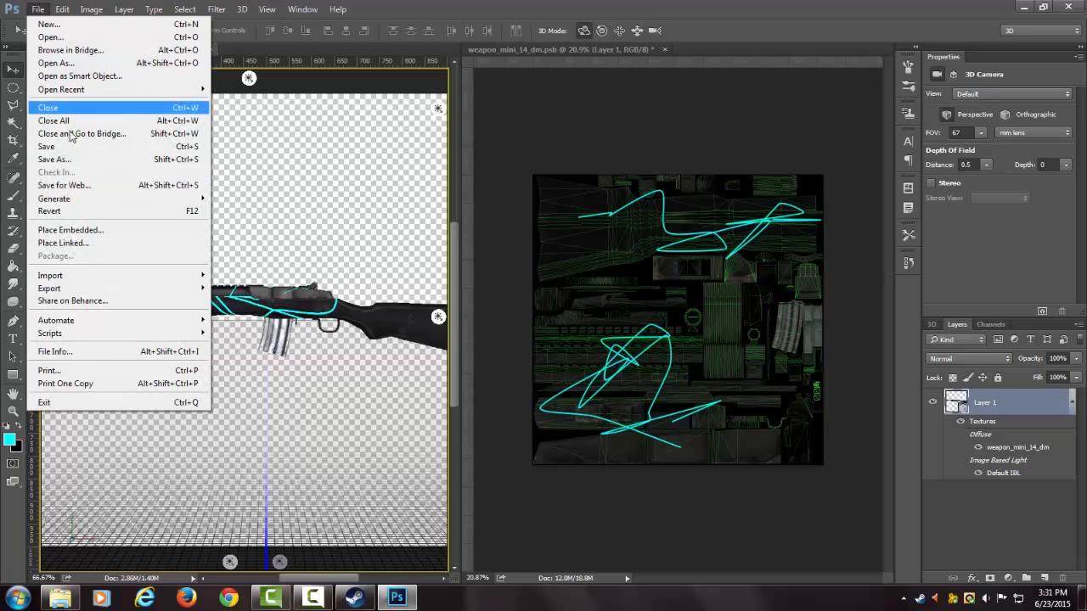
click(75, 158)
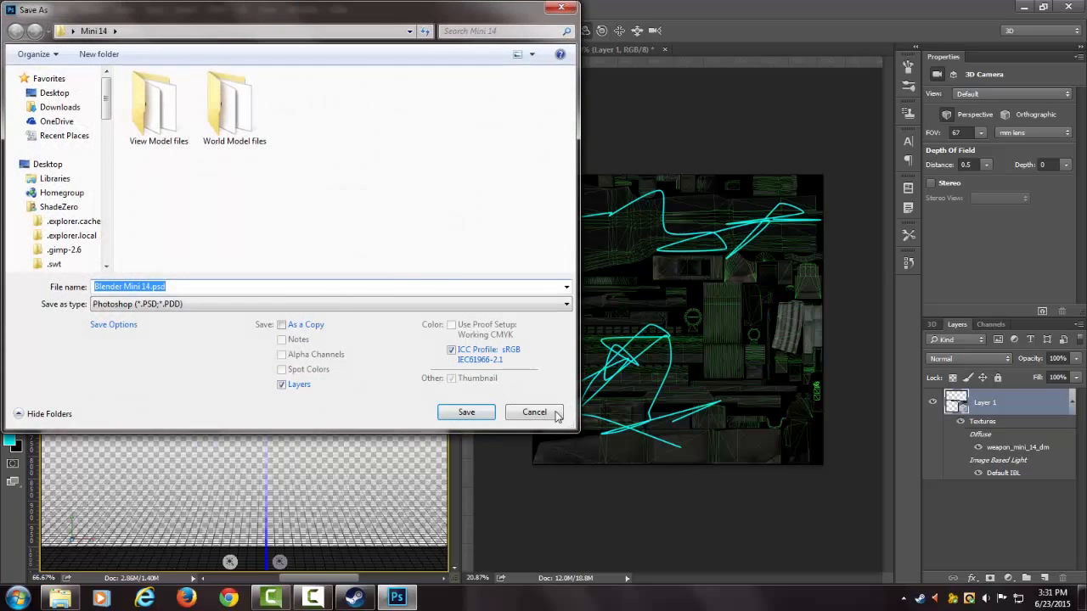
click(531, 409)
- Save the rifle model document as Blender Mini 14.psd in Photoshop format, with layers, in the Mini 14 folder
click(36, 11)
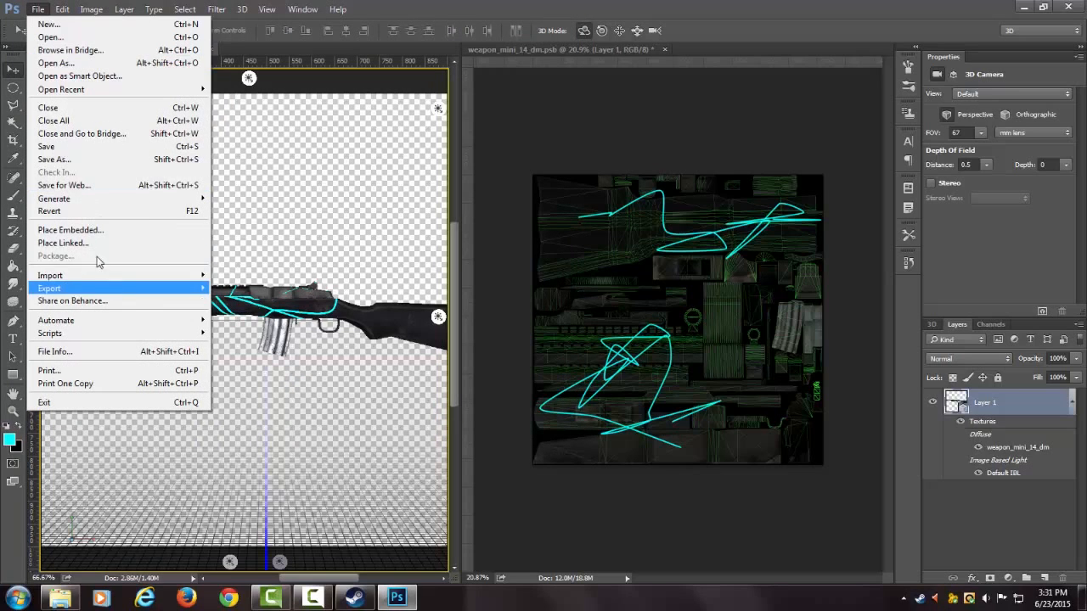
click(74, 158)
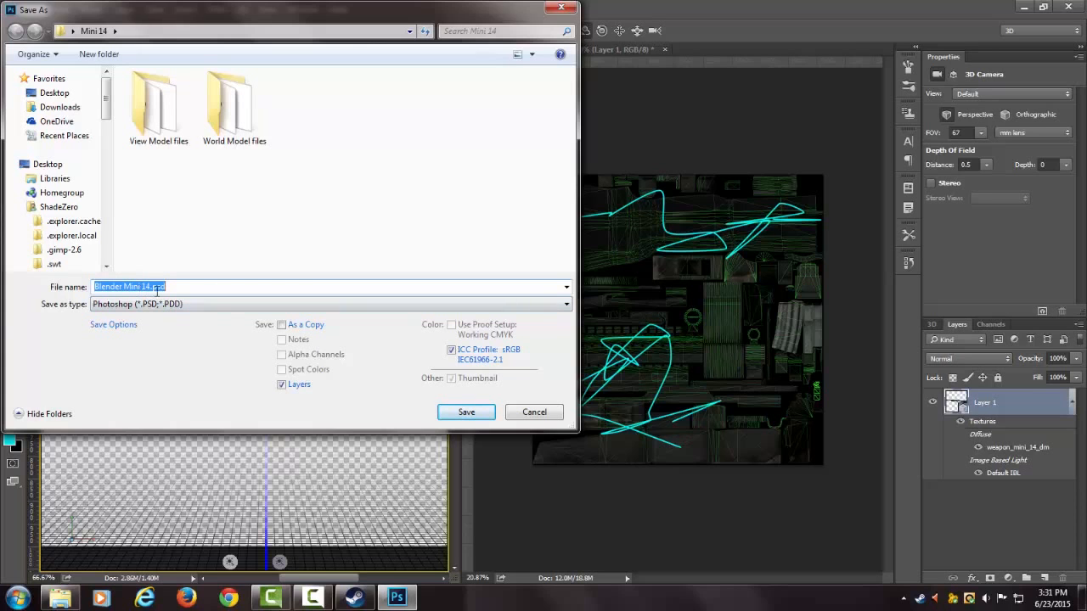
click(465, 413)
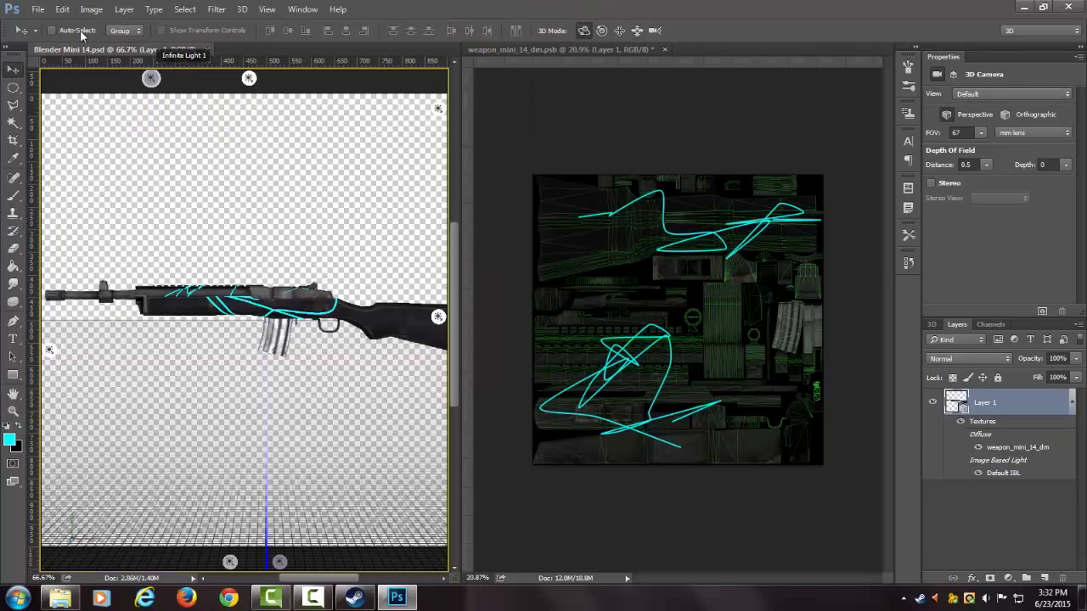
click(570, 71)
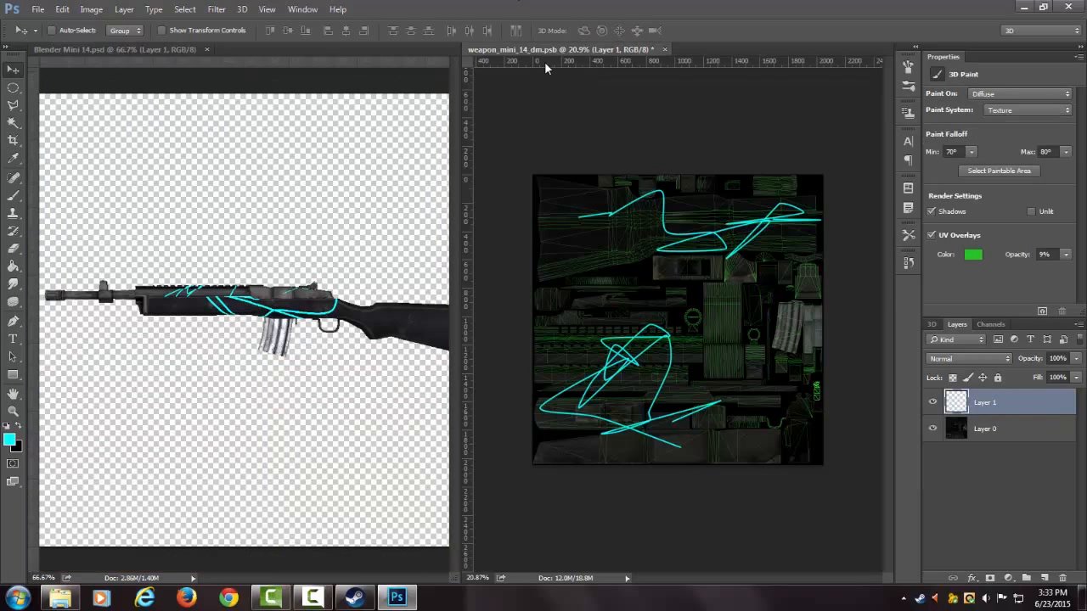
click(132, 53)
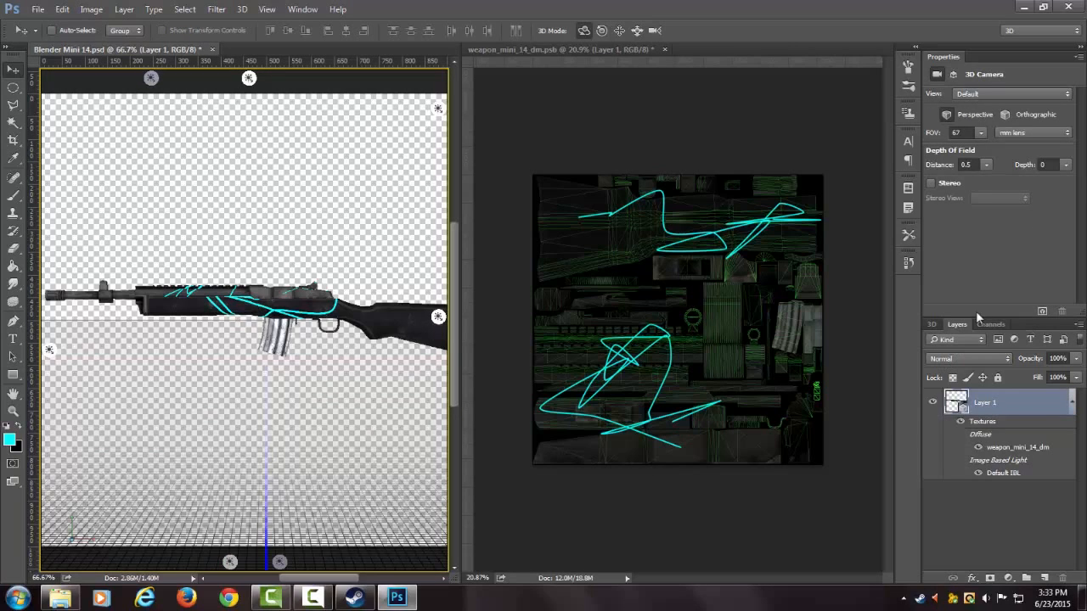
- Select the weapon_mini_14_dm material of objMesh in the 3D scene and show its normal map setting
click(931, 324)
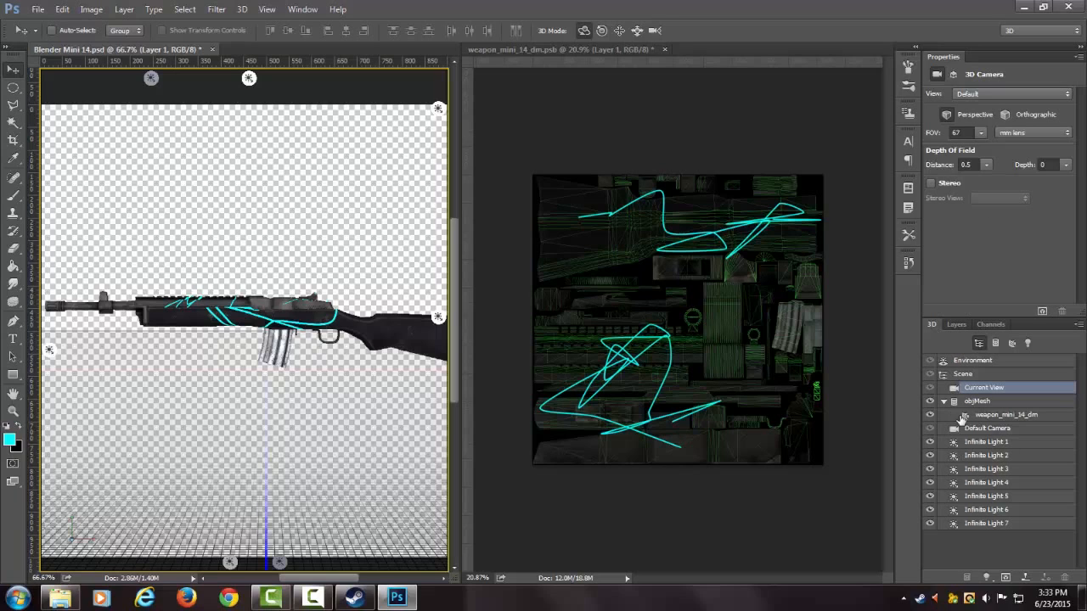
click(996, 418)
scroll(959, 246, down, 1)
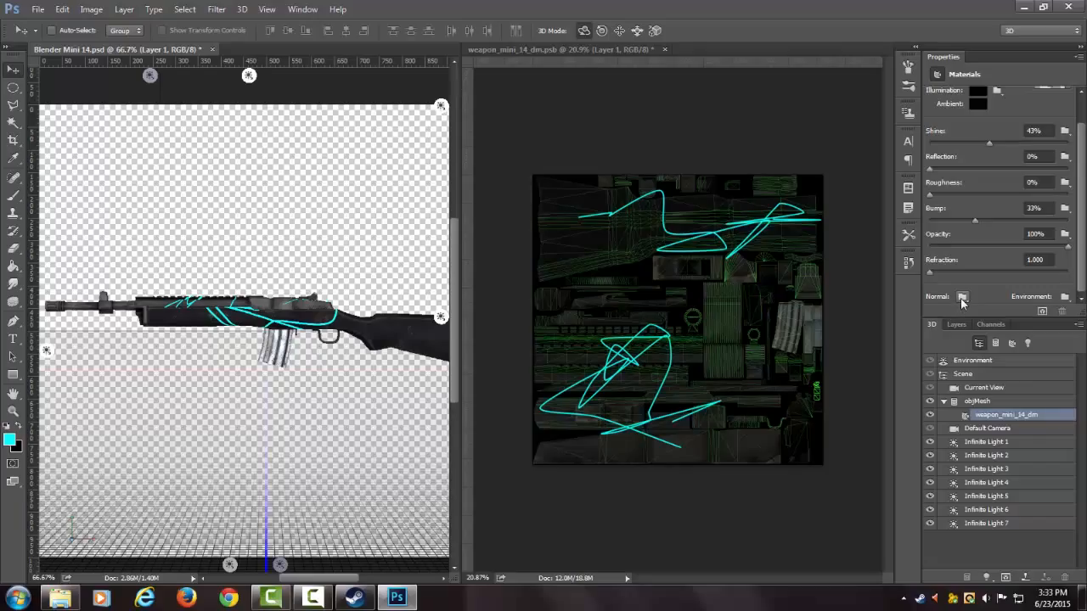
- Begin saving the weapon_mini_14_dm.psb texture document under a new location, the Mini 14 folder on the Desktop
click(562, 51)
click(184, 59)
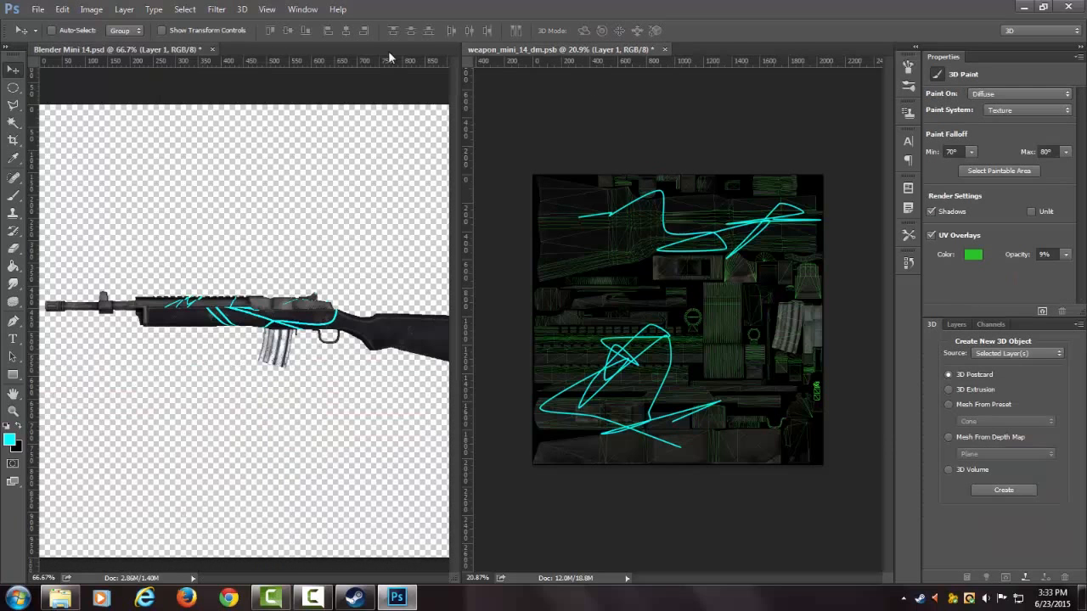
click(518, 56)
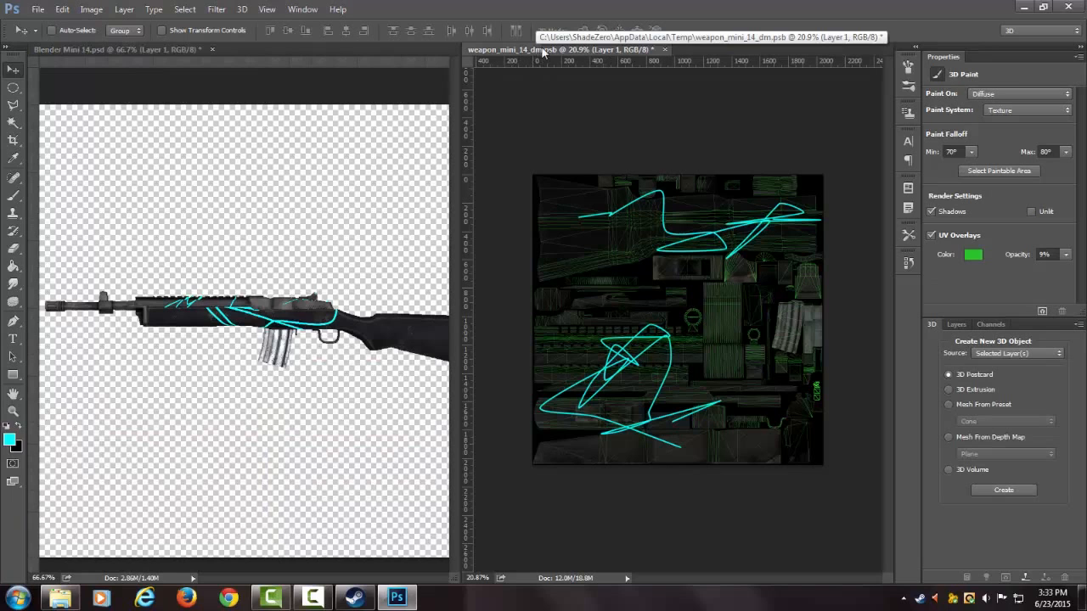
click(38, 9)
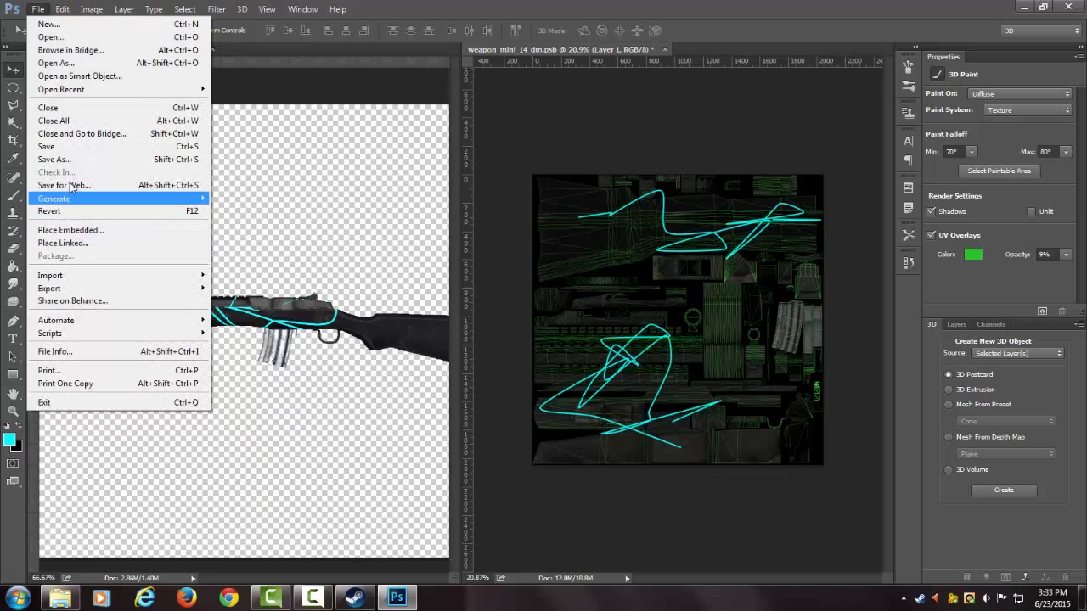
click(60, 158)
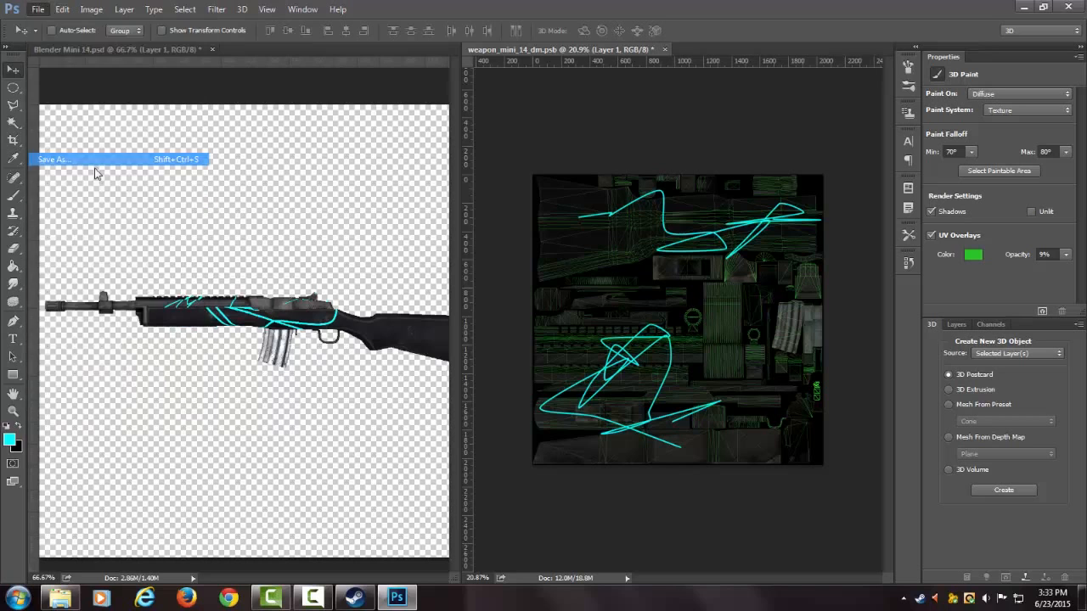
click(284, 32)
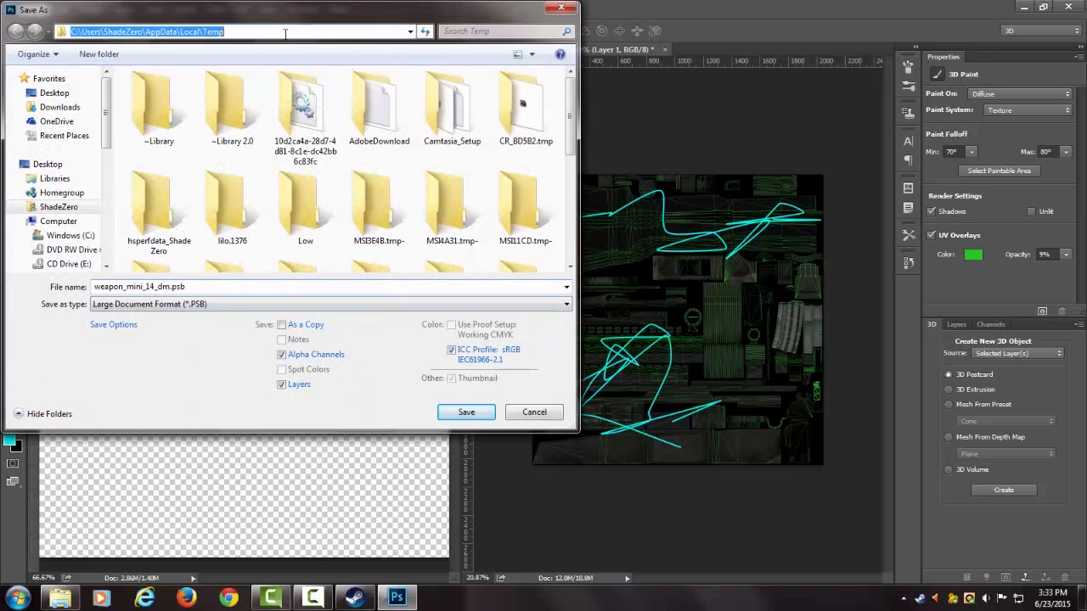
right_click(285, 34)
click(317, 93)
click(424, 30)
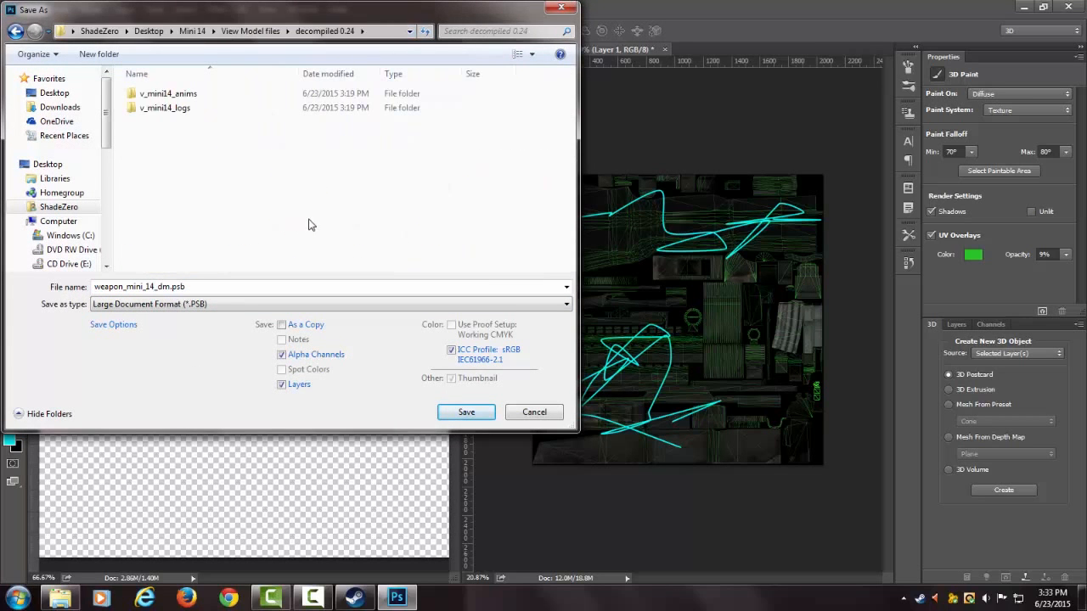
click(192, 31)
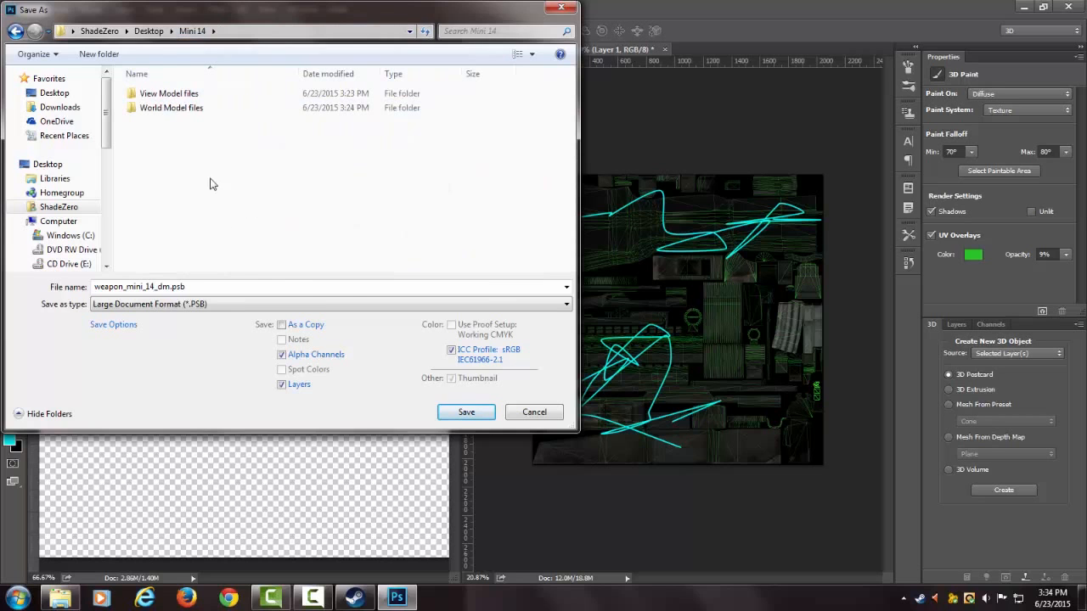
- Save the texture in Photoshop format as weapon_mini_14_dm.psd with Maximize Compatibility enabled
click(293, 307)
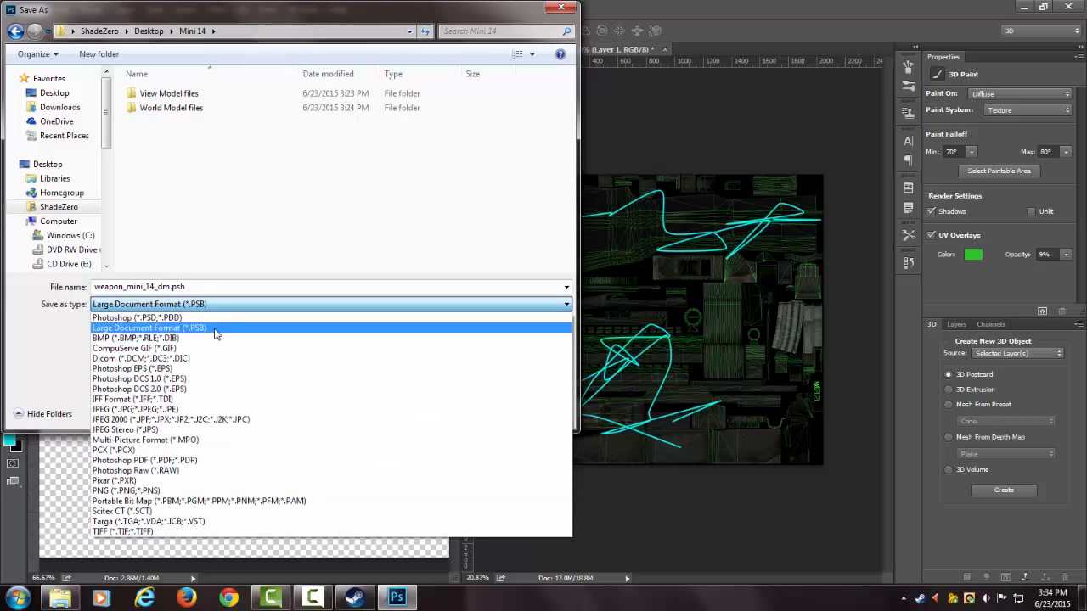
key(Escape)
click(224, 306)
click(204, 319)
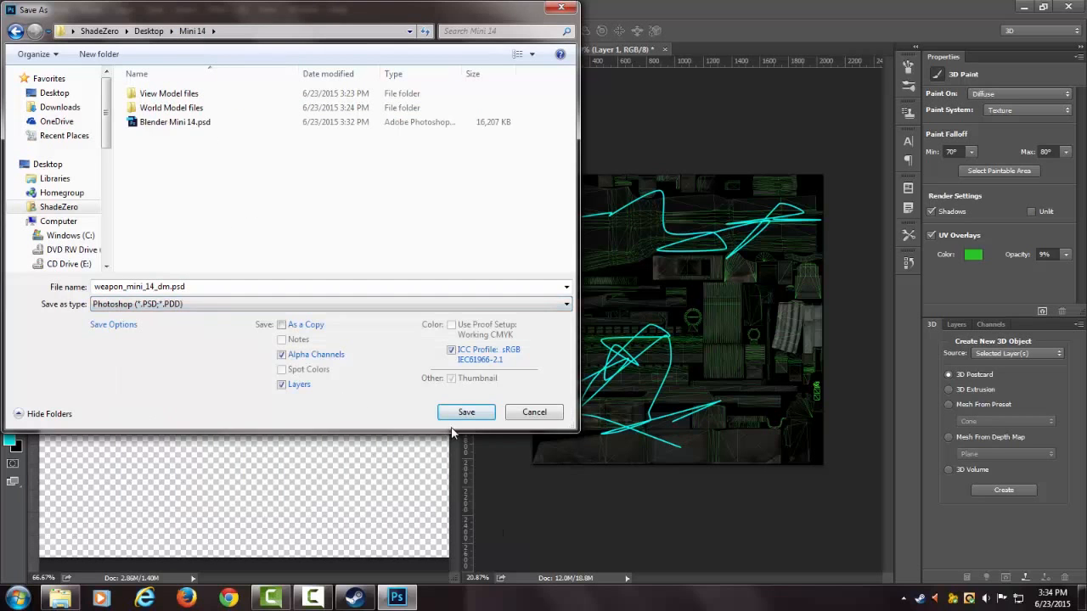
click(464, 413)
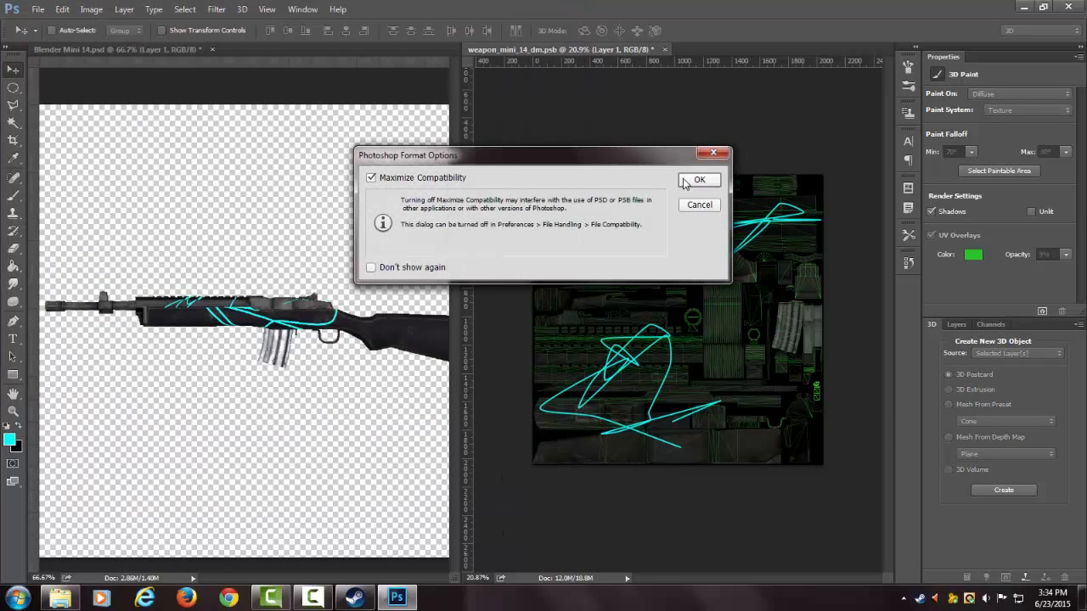
click(693, 181)
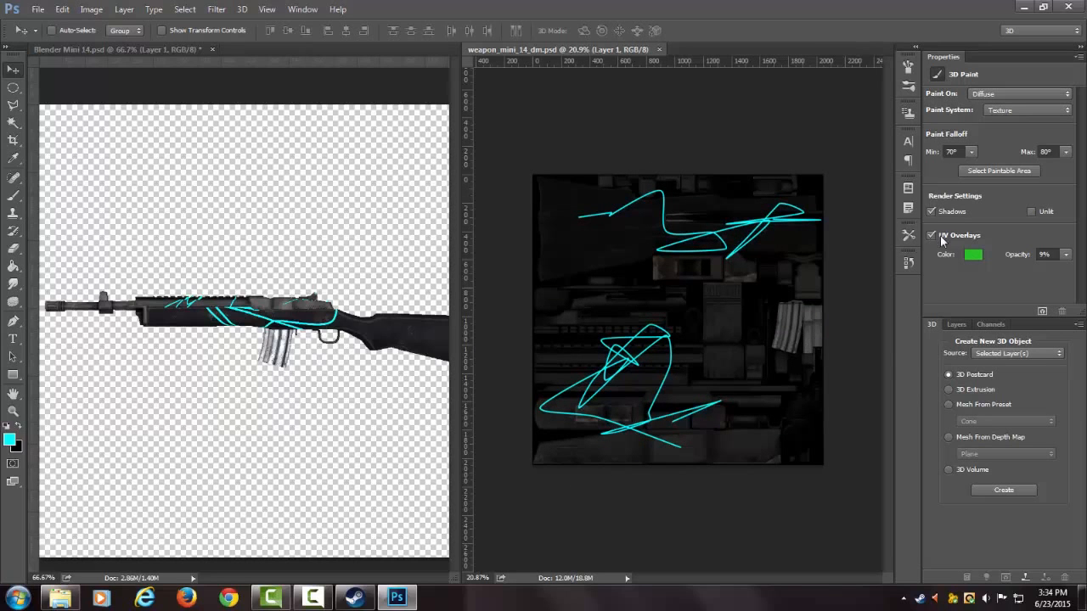
- Close the texture document and replace the material's diffuse texture with weapon_mini_14_dm.psd
click(660, 50)
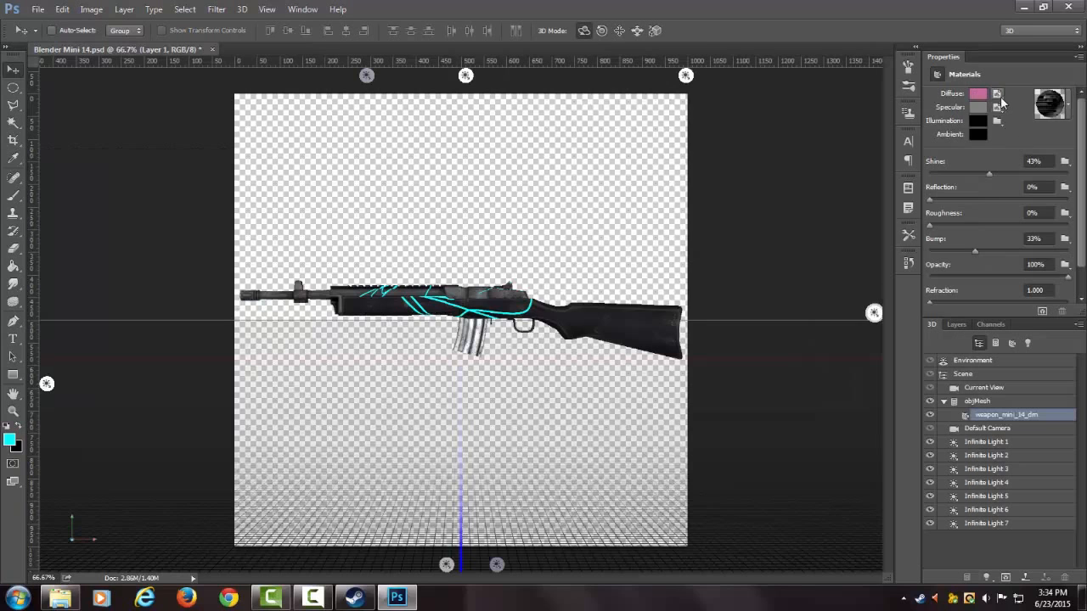
click(998, 95)
click(1019, 151)
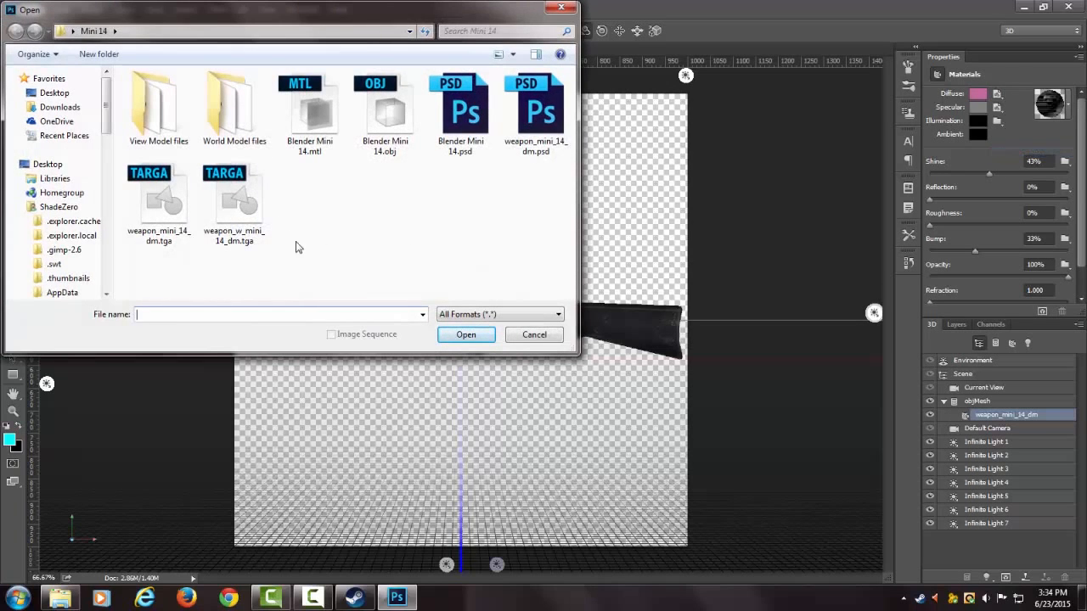
click(536, 135)
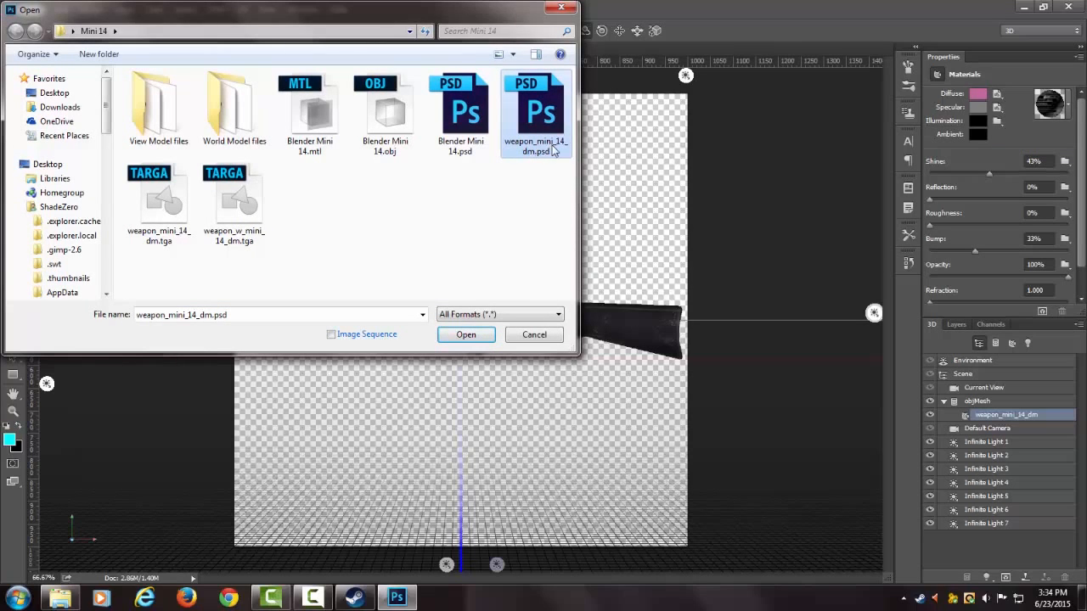
click(465, 336)
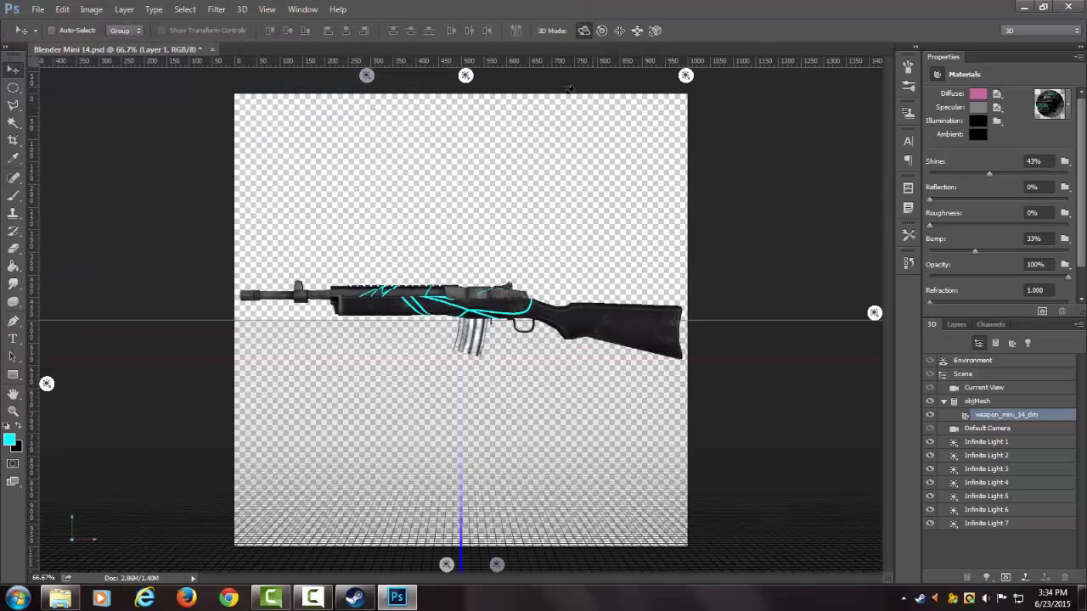
- Open the material's diffuse texture for editing and arrange it beside the rifle model in a 2-up vertical layout
click(999, 97)
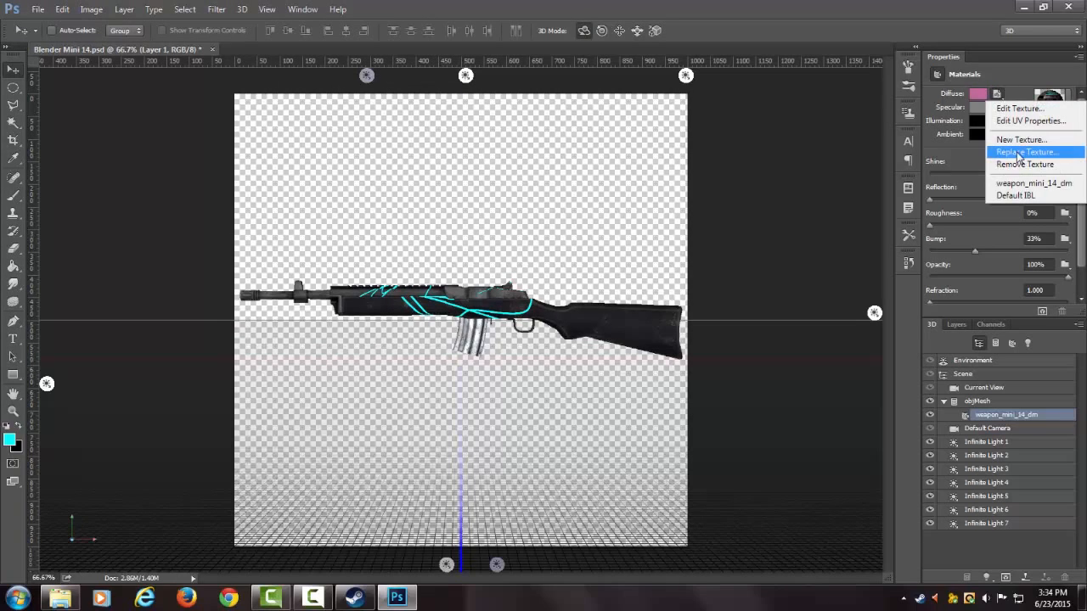
click(1019, 107)
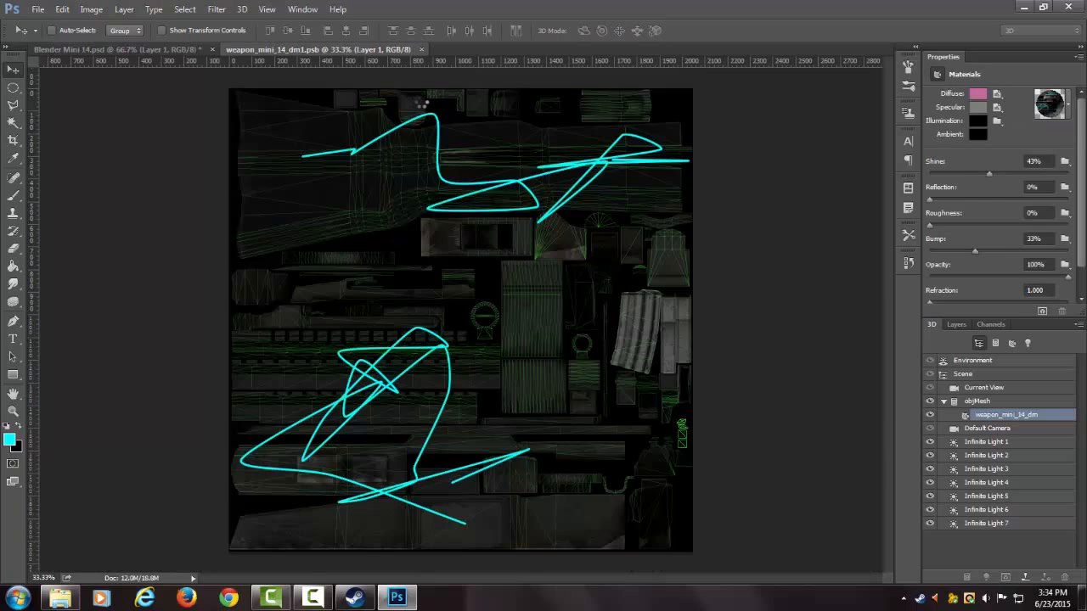
click(148, 49)
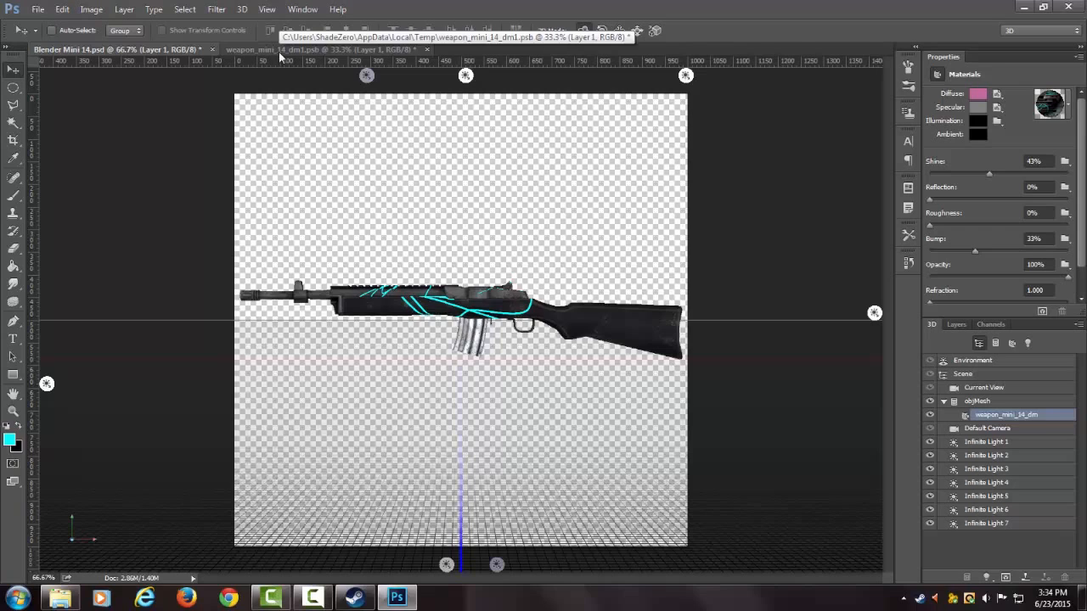
click(267, 10)
mouse_move(277, 24)
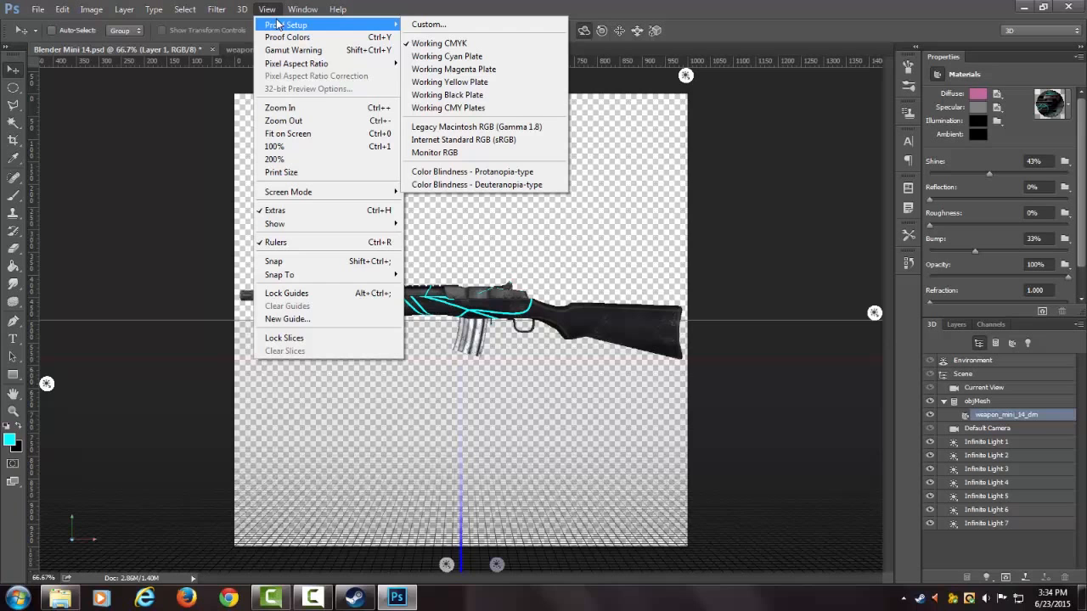
mouse_move(297, 9)
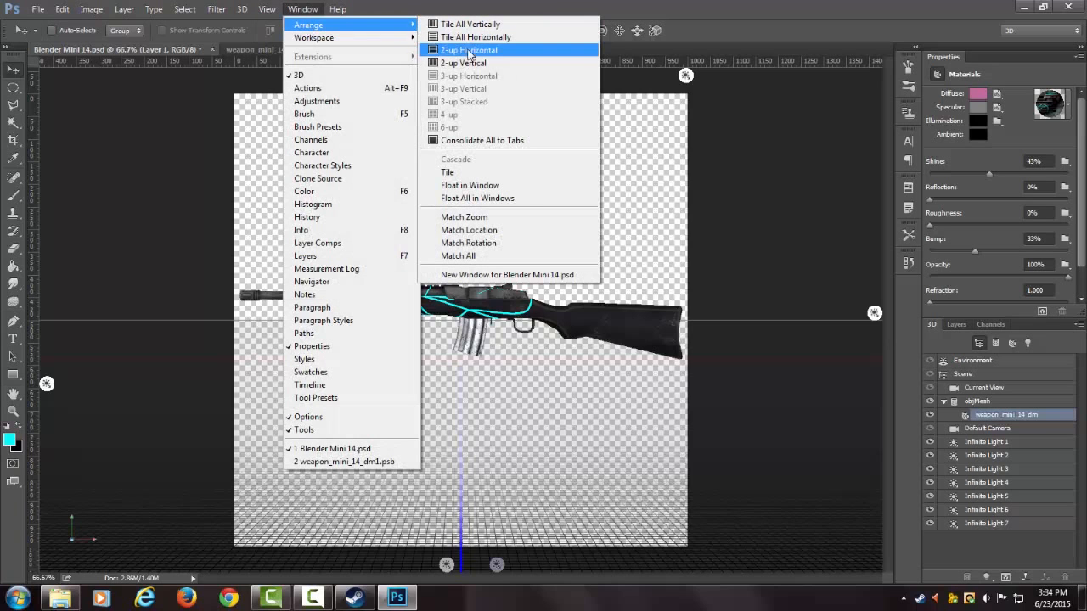
click(464, 63)
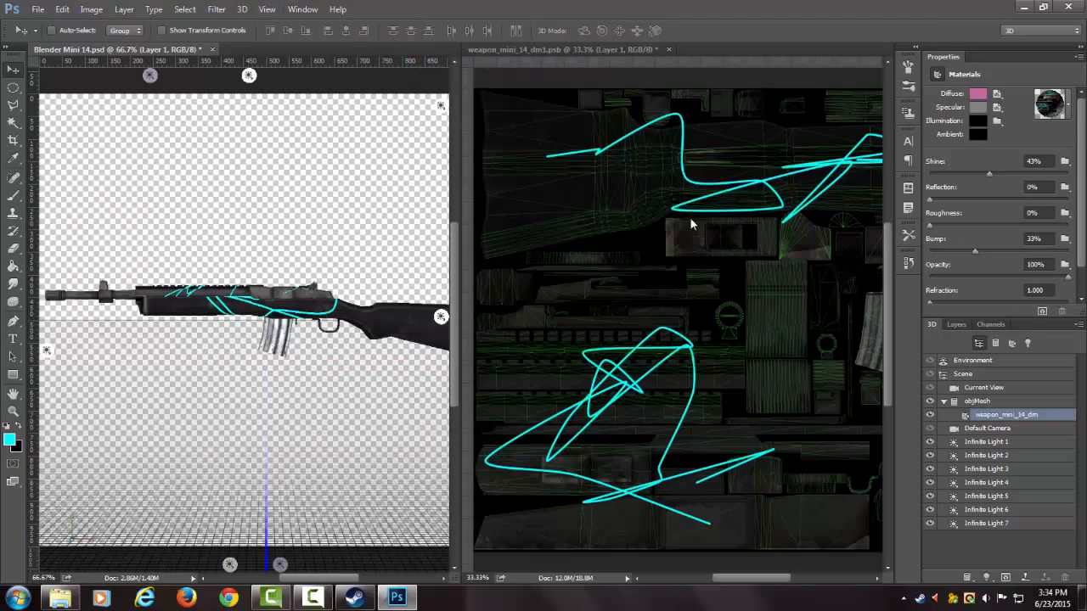
click(721, 321)
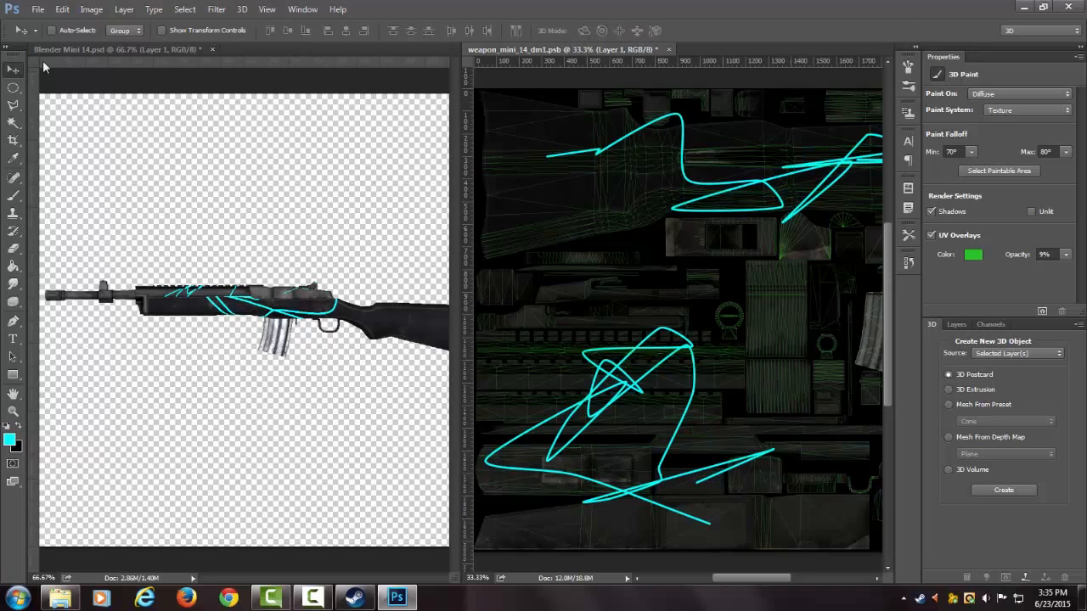
click(98, 50)
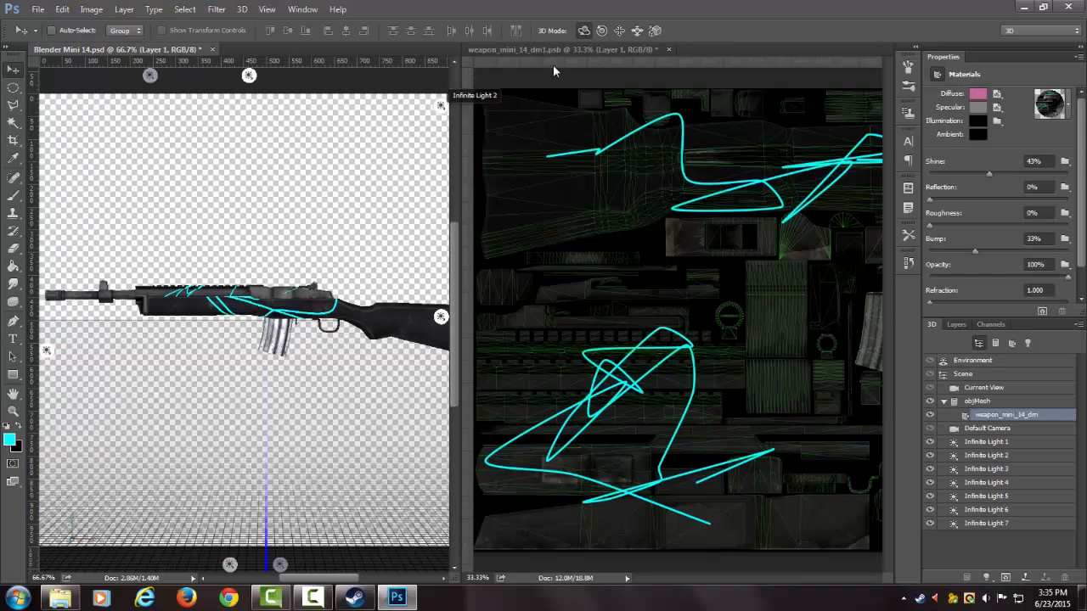
click(537, 49)
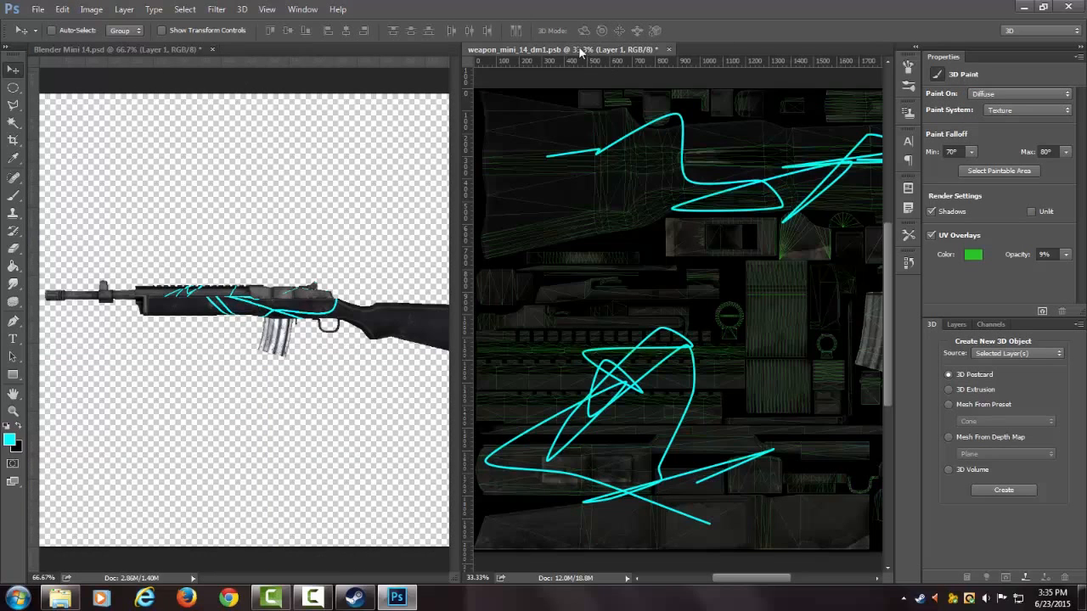
click(37, 9)
click(501, 211)
click(115, 48)
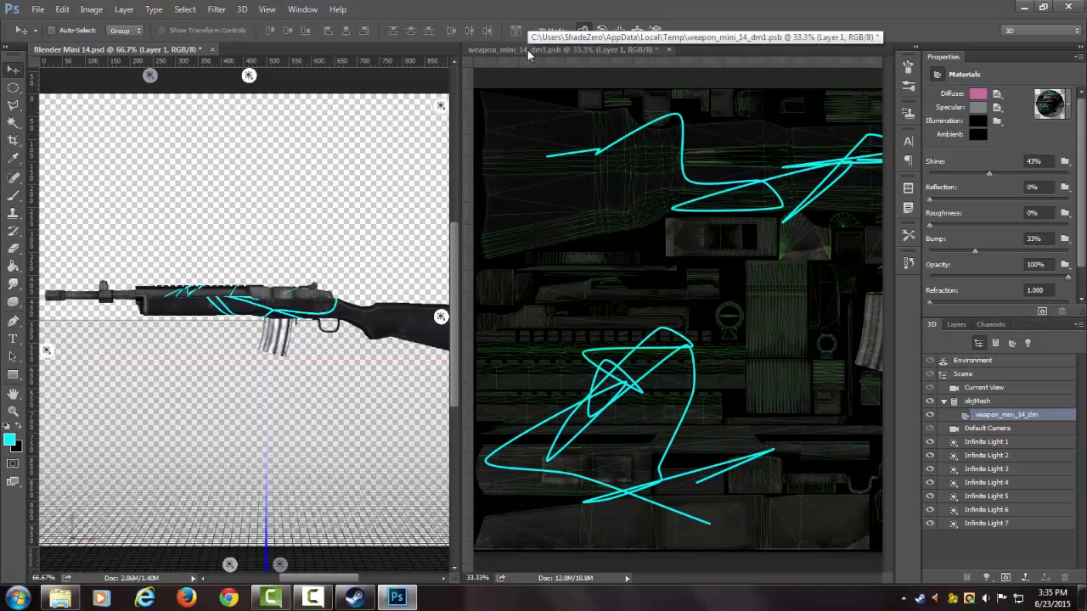
click(527, 50)
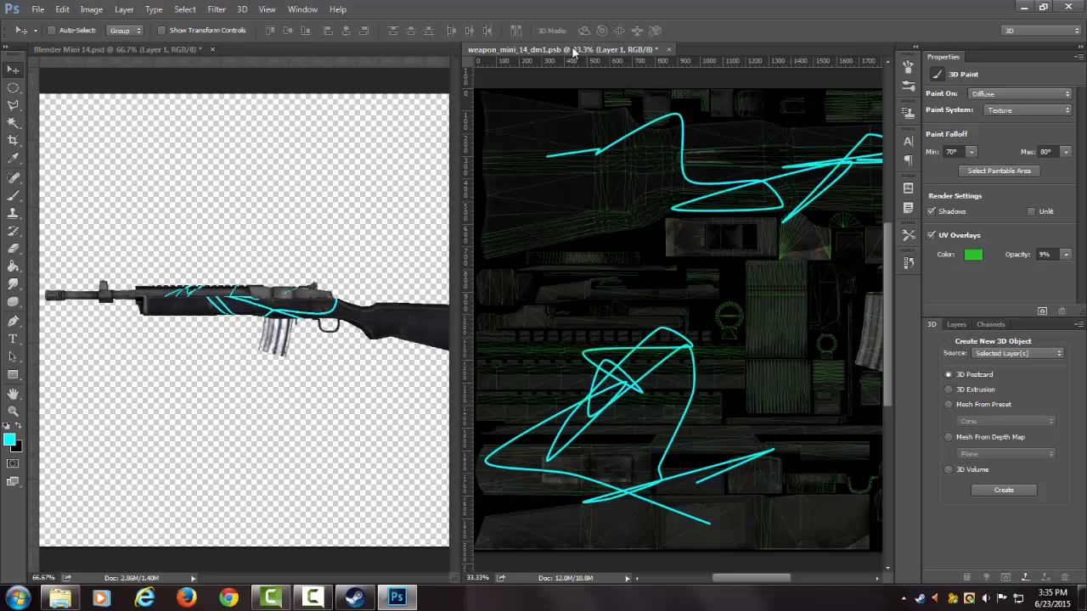
- Generate a normal map from the diffuse texture for the rifle material and slightly rotate the model to check it
click(113, 47)
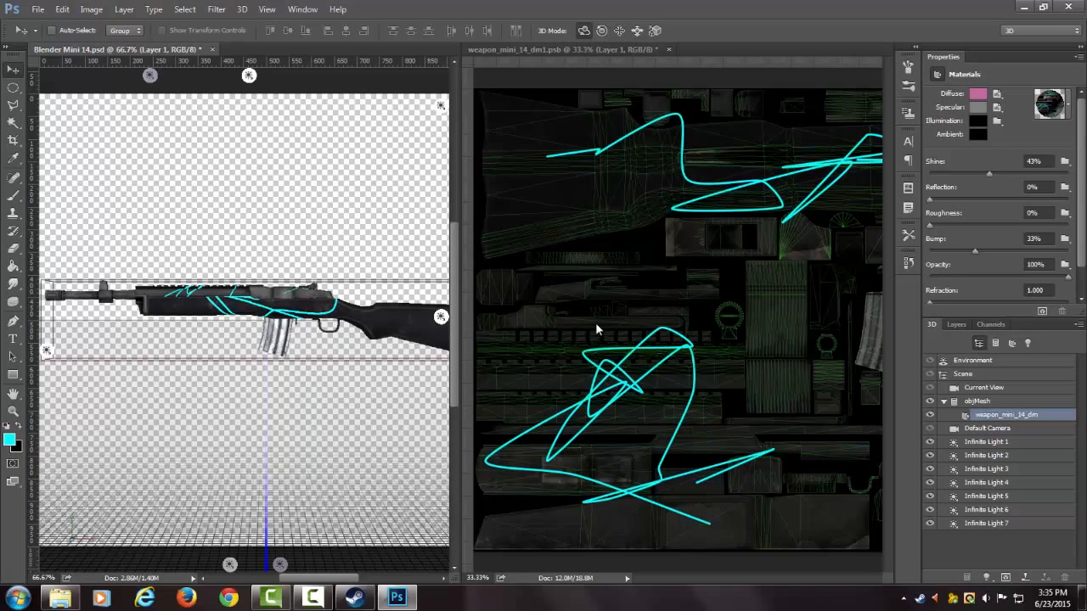
scroll(959, 246, down, 1)
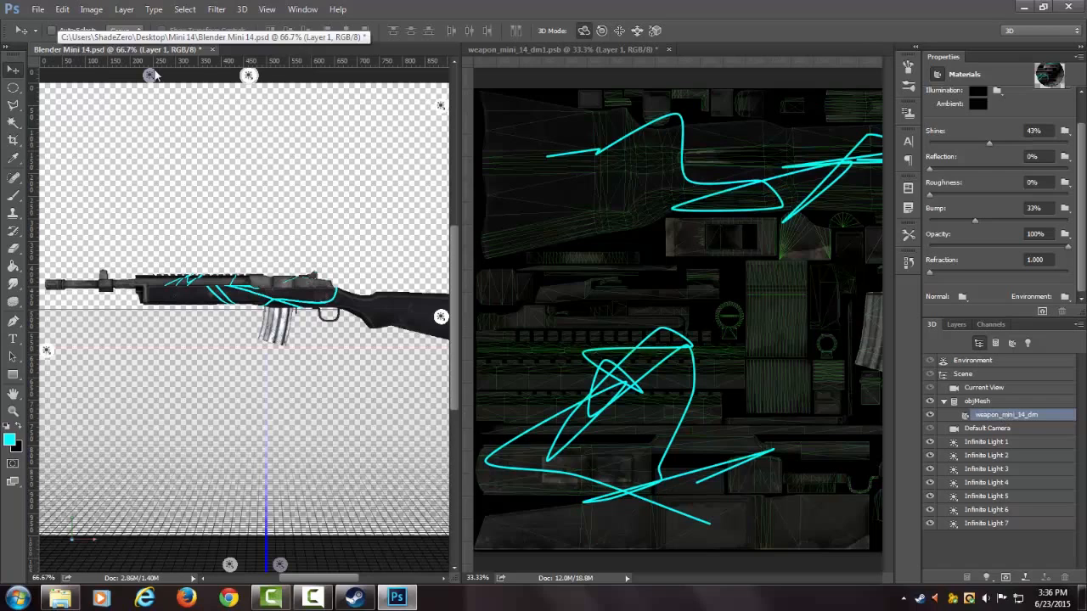
click(962, 297)
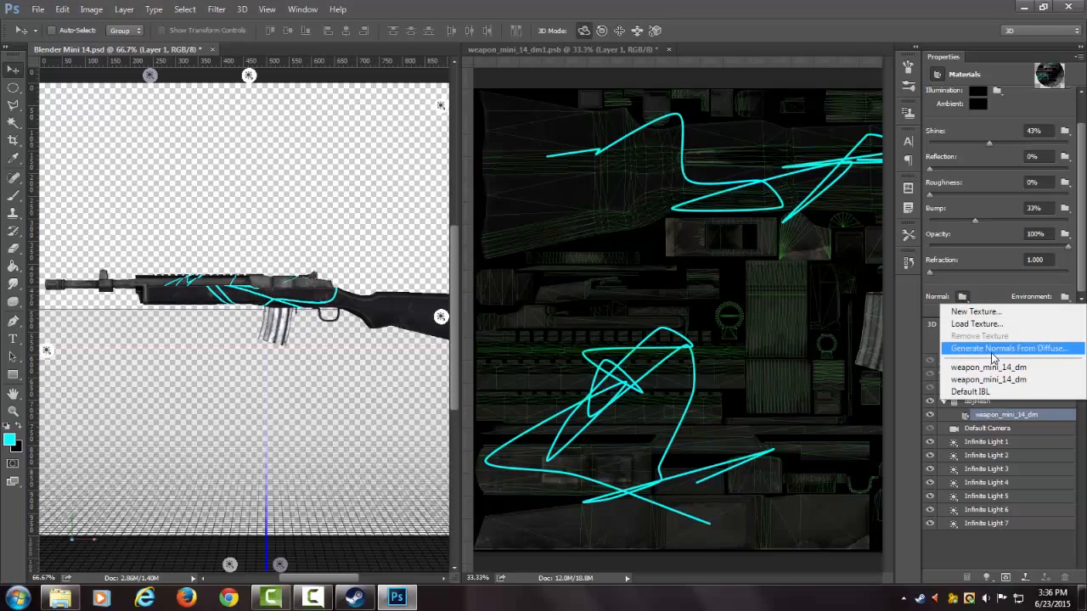
click(1056, 355)
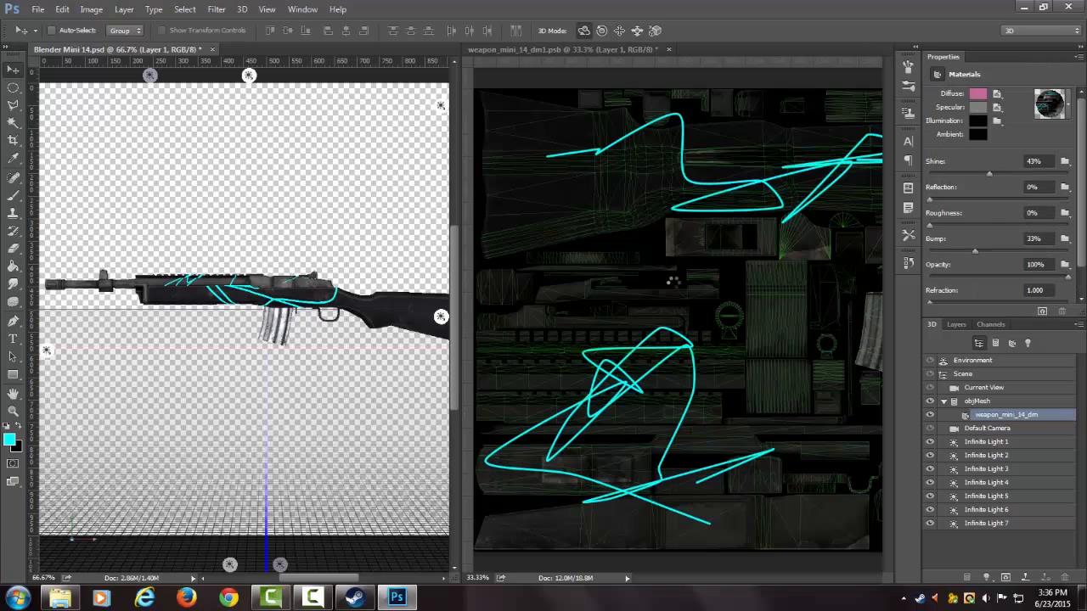
click(358, 371)
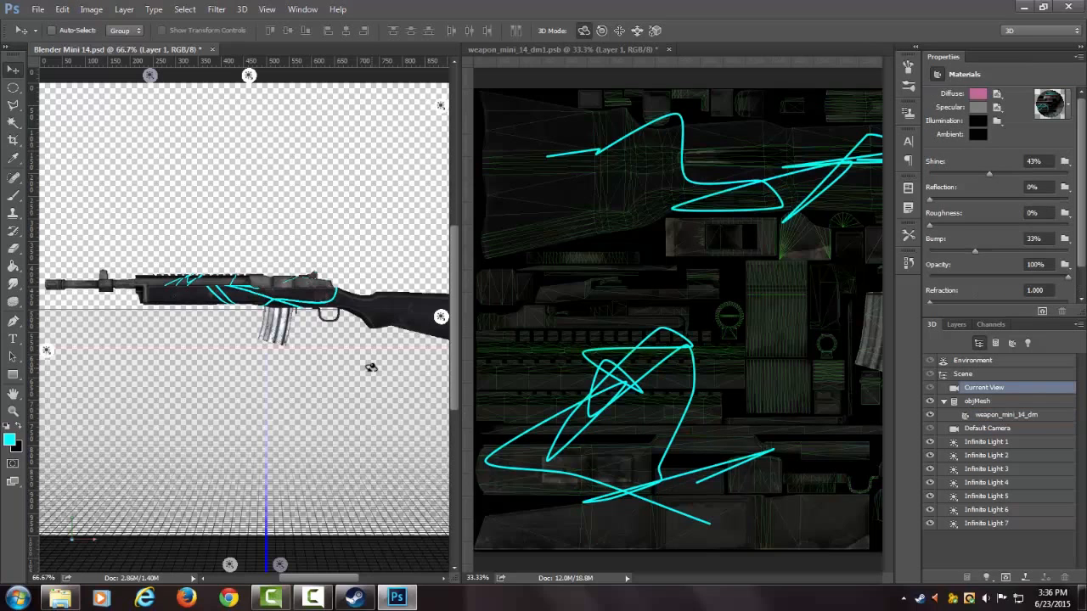
mouse_move(351, 365)
mouse_down()
mouse_move(254, 374)
mouse_move(342, 366)
mouse_move(388, 376)
mouse_move(340, 379)
mouse_move(334, 344)
mouse_move(367, 373)
mouse_up()
- Start saving the rifle texture document under a new name and choose the Mini 14 desktop folder as its destination
click(495, 173)
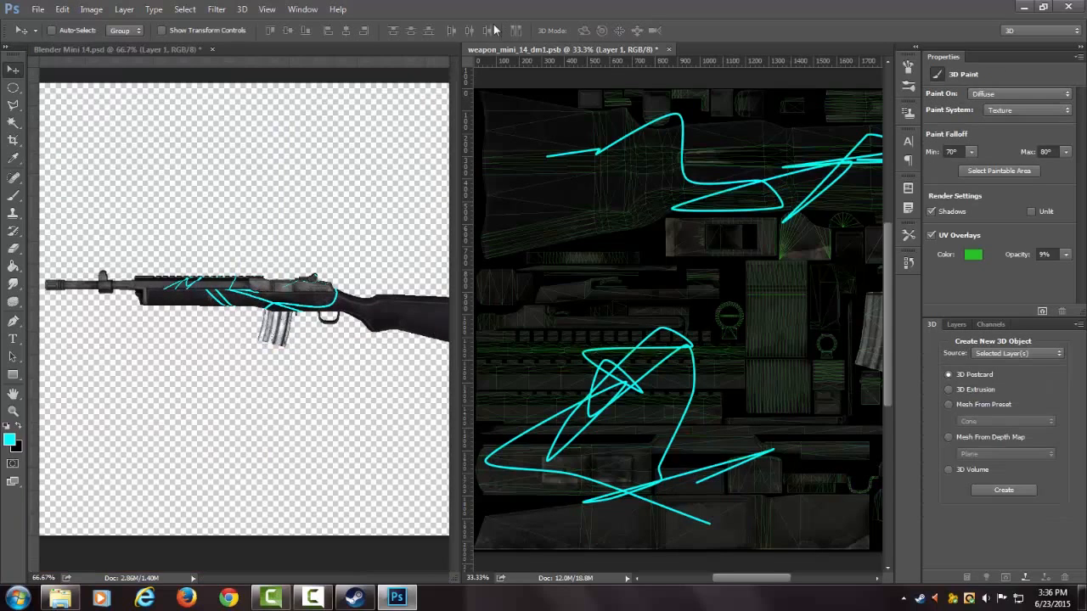
click(38, 9)
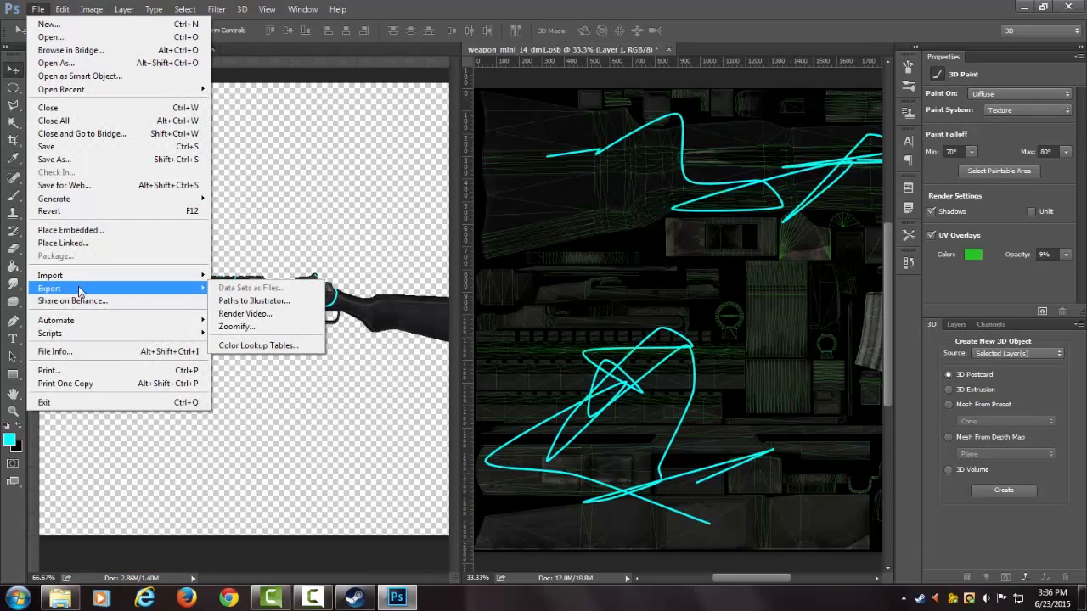
click(53, 158)
click(246, 305)
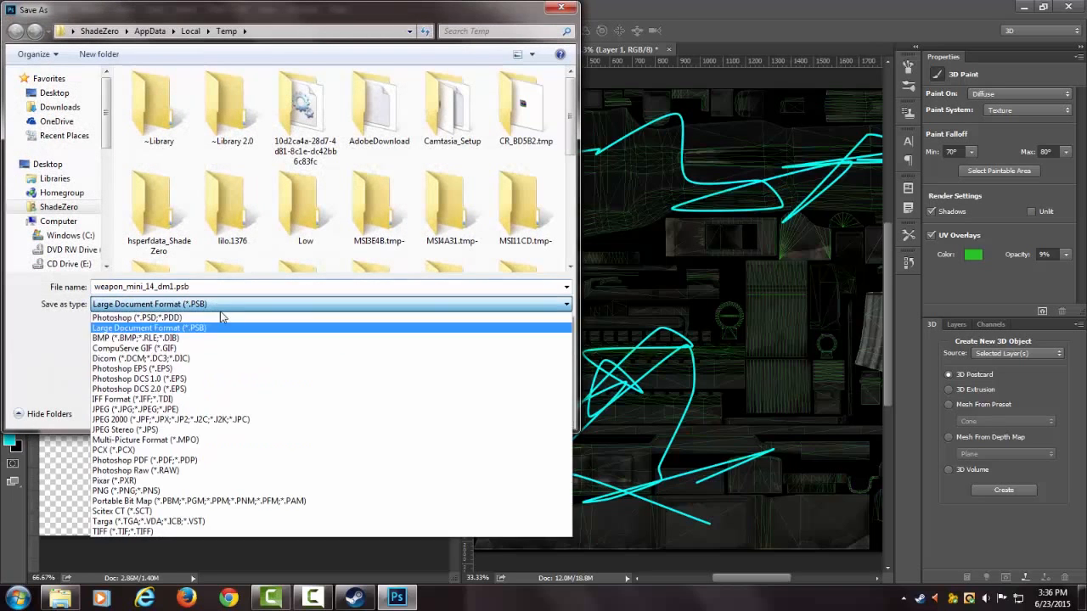
click(53, 347)
right_click(269, 32)
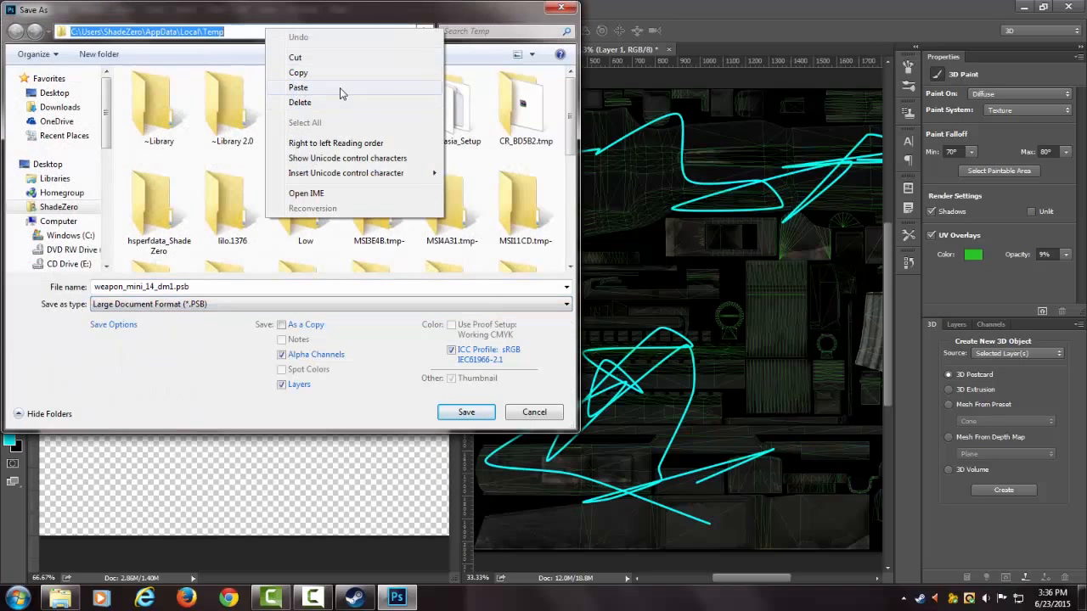
click(340, 92)
click(425, 32)
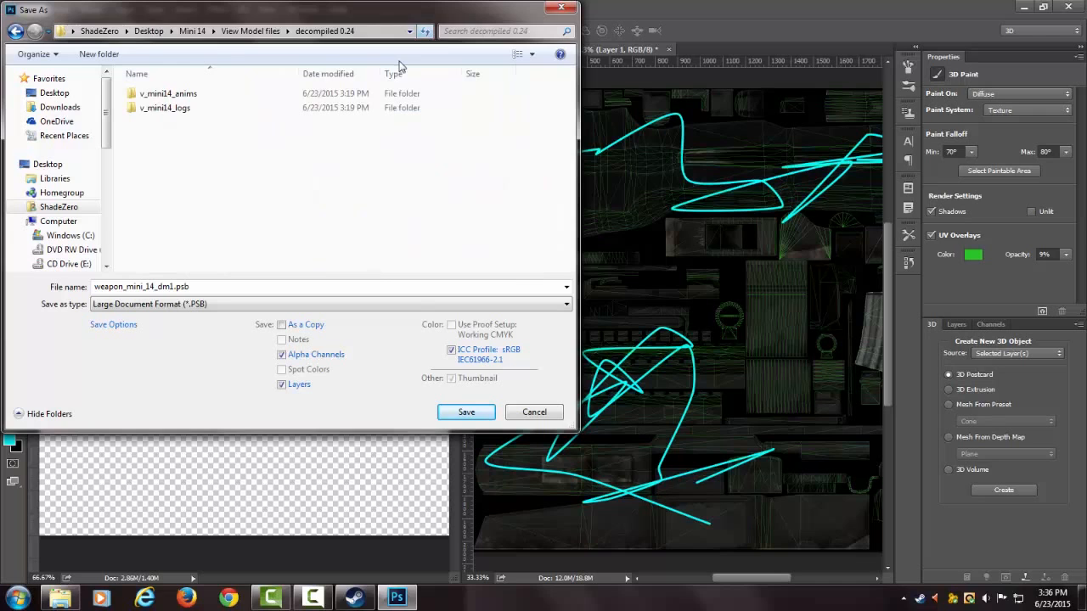
click(192, 30)
- Save the texture in Targa format as weapon_mini_14_dm.tga, replacing the existing file and accepting the Targa options
click(180, 306)
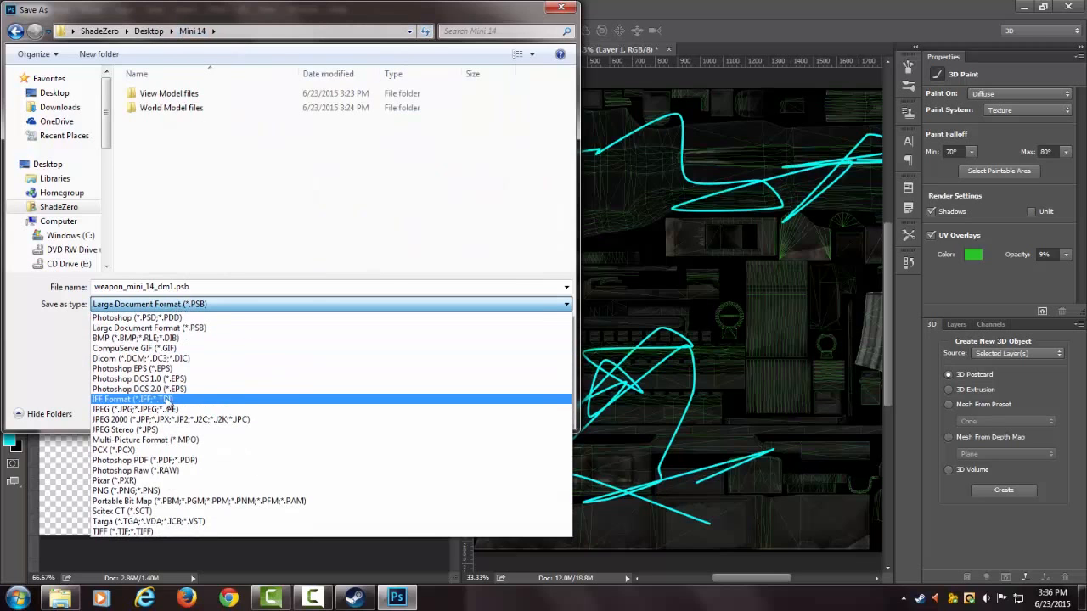
click(149, 521)
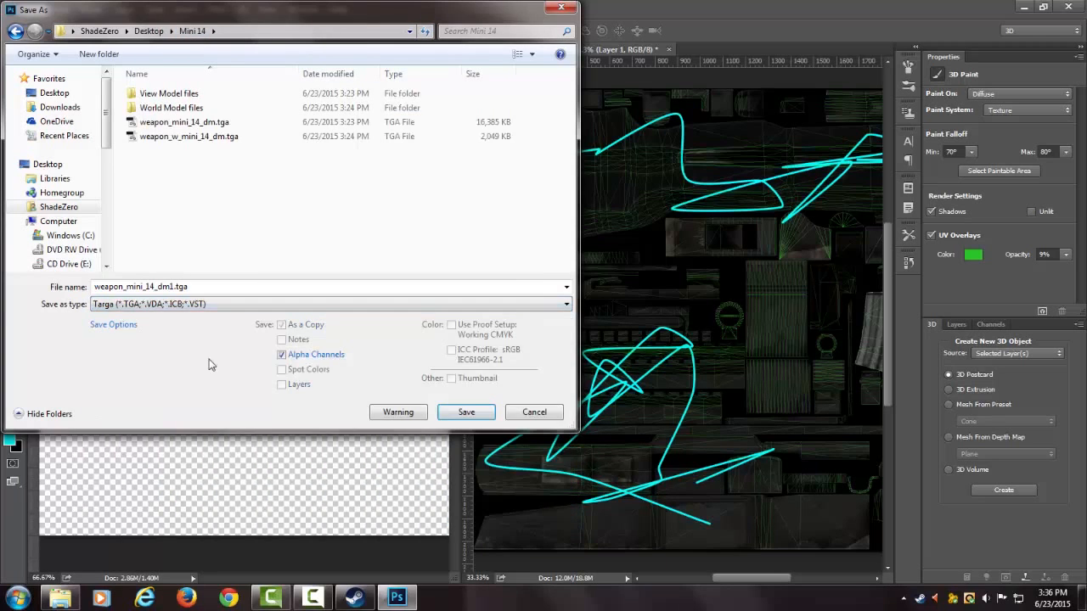
click(219, 124)
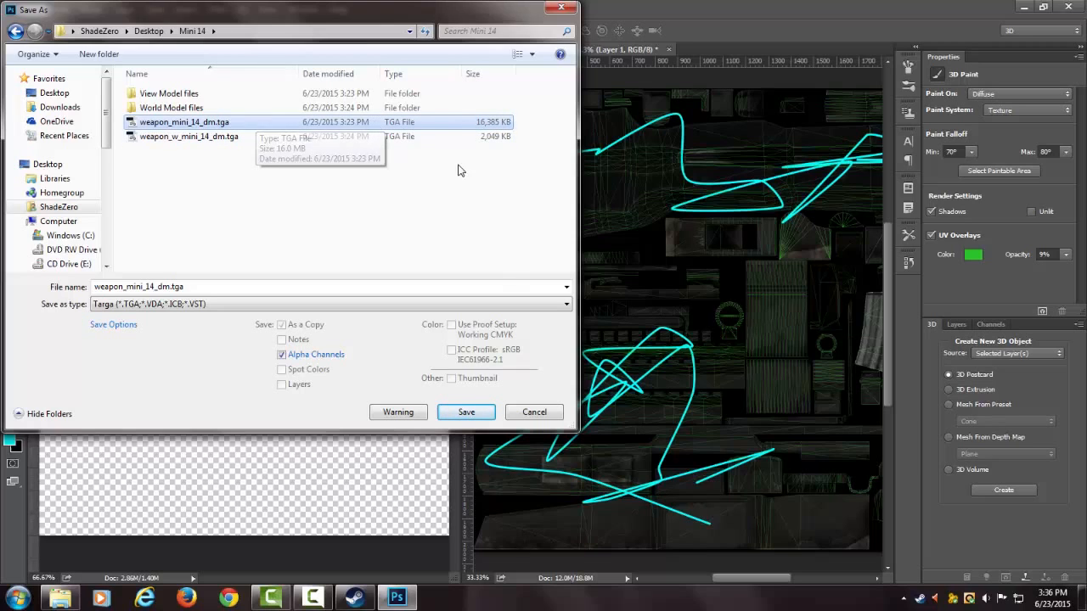
click(465, 413)
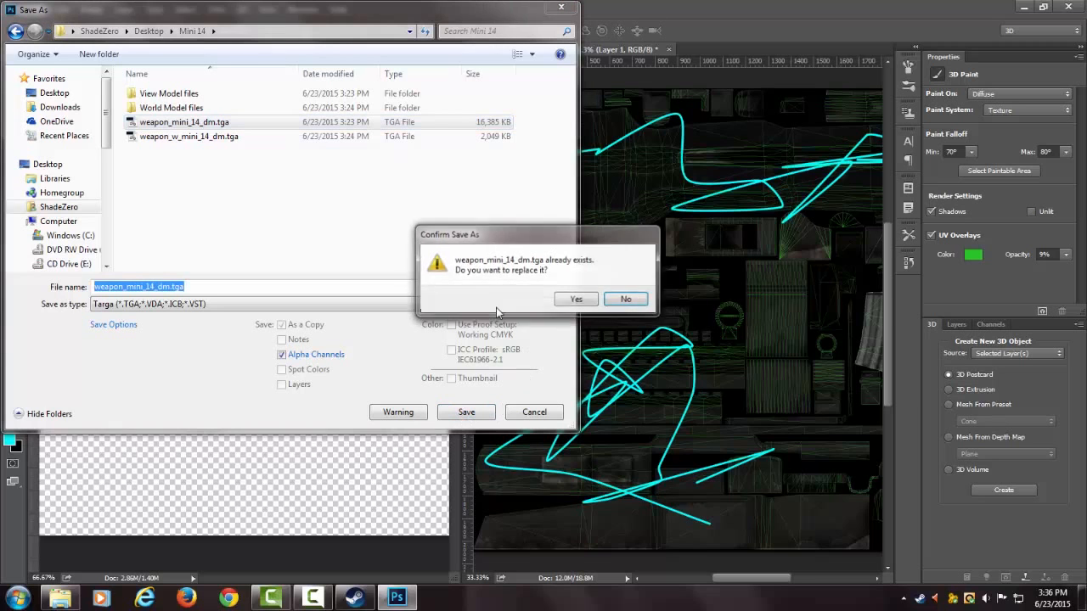
click(579, 303)
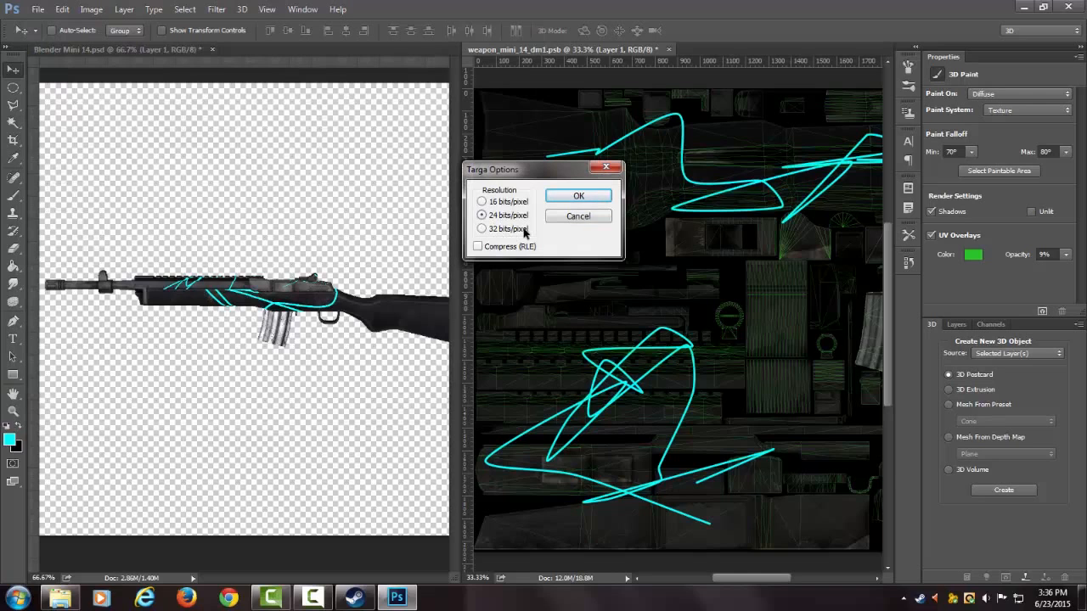
click(578, 195)
- View the texture's Alpha 1 channel on its own, restore the RGB view with Alpha 1 hidden, and return to the layers
click(991, 324)
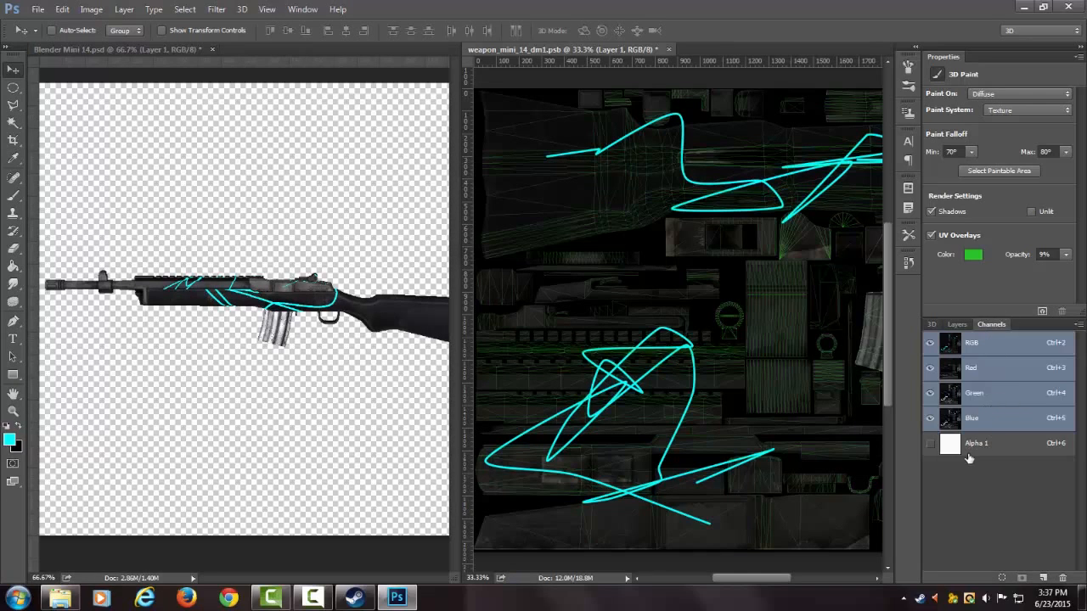
click(999, 448)
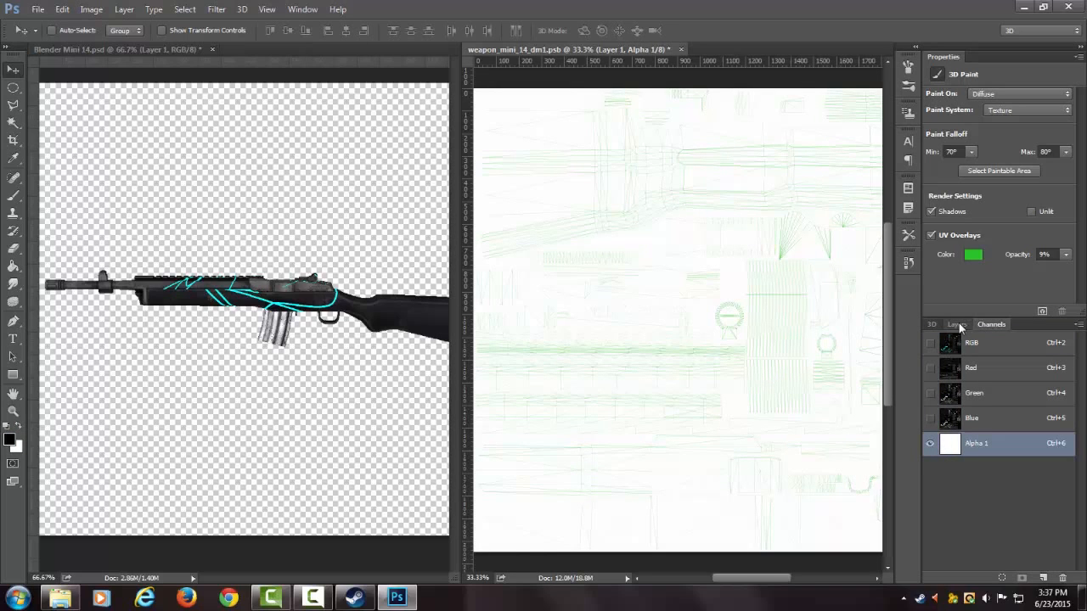
click(930, 342)
click(929, 443)
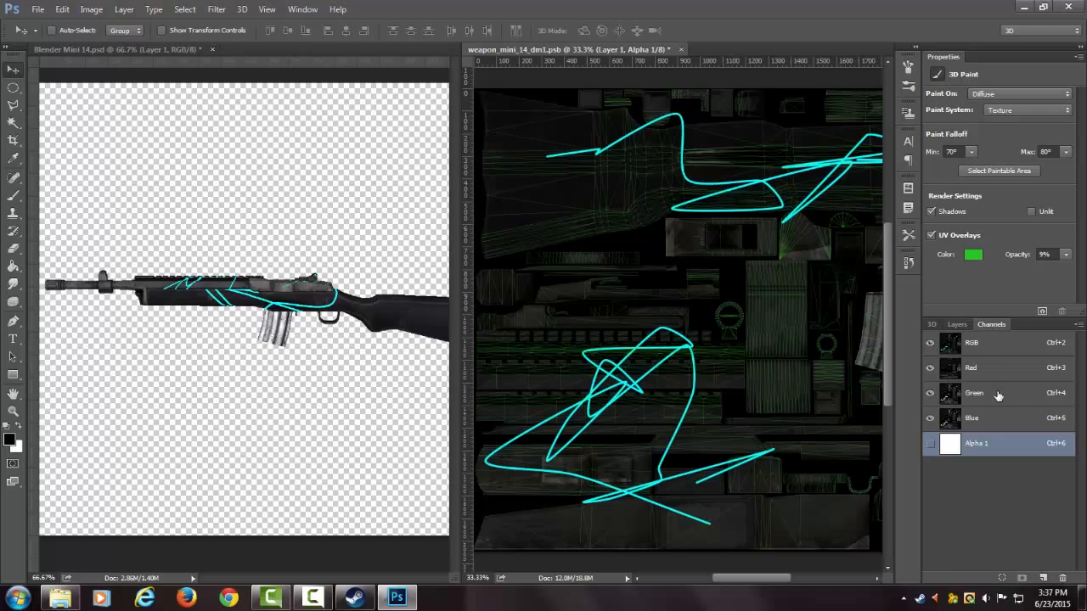
click(957, 325)
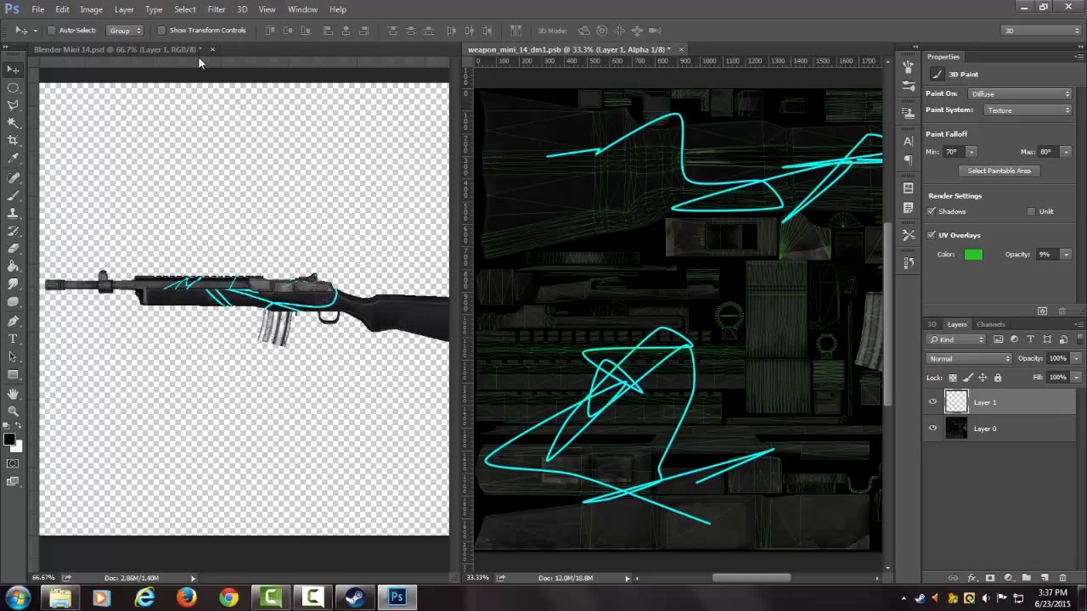
- Open the normal texture of the rifle model's weapon_mini_14_dm material for editing
click(144, 49)
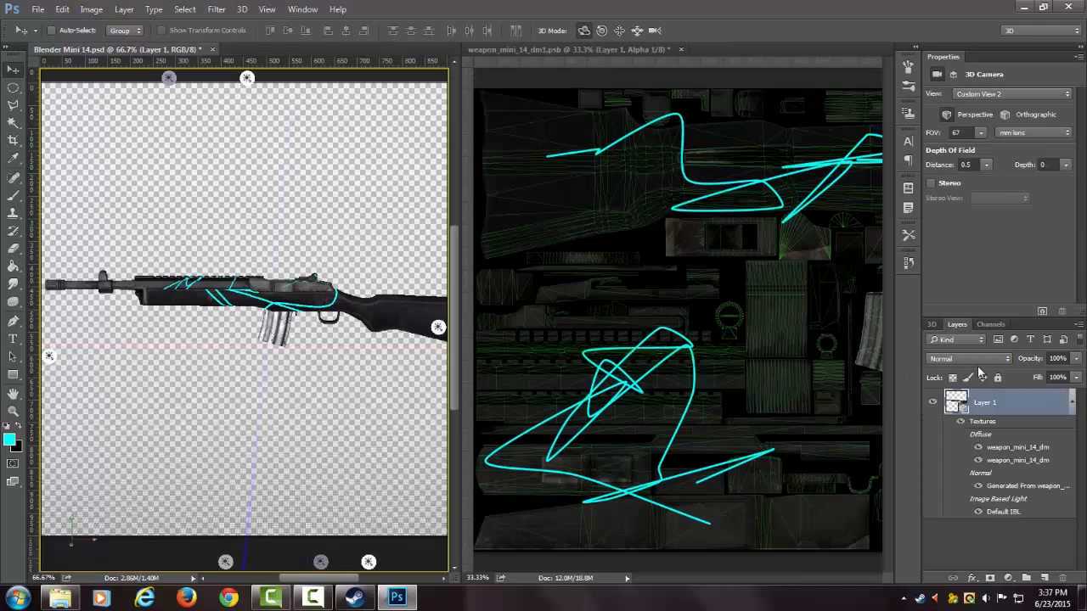
click(931, 324)
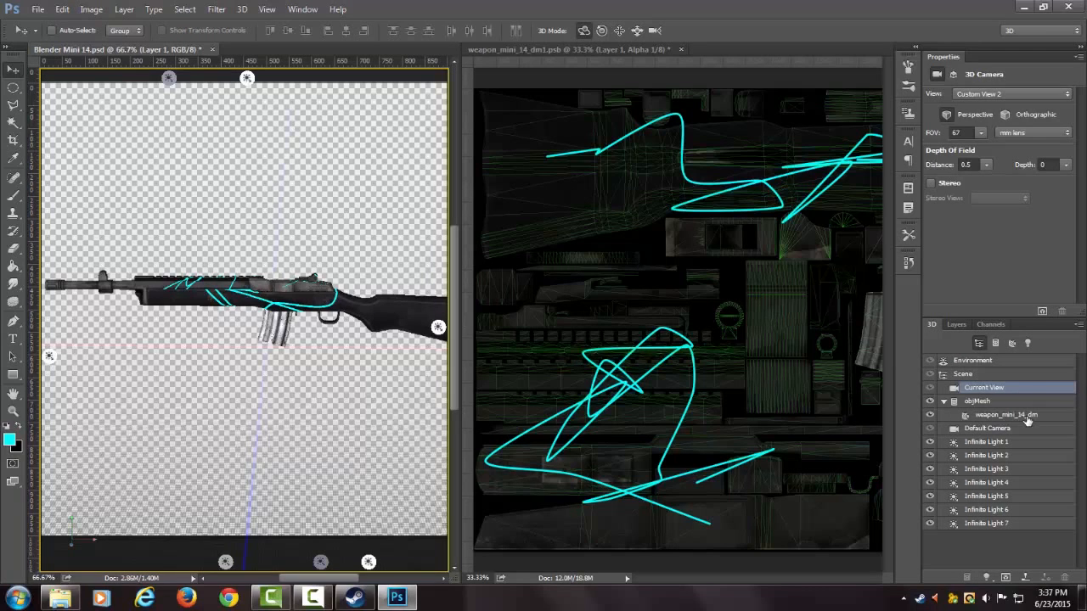
click(992, 416)
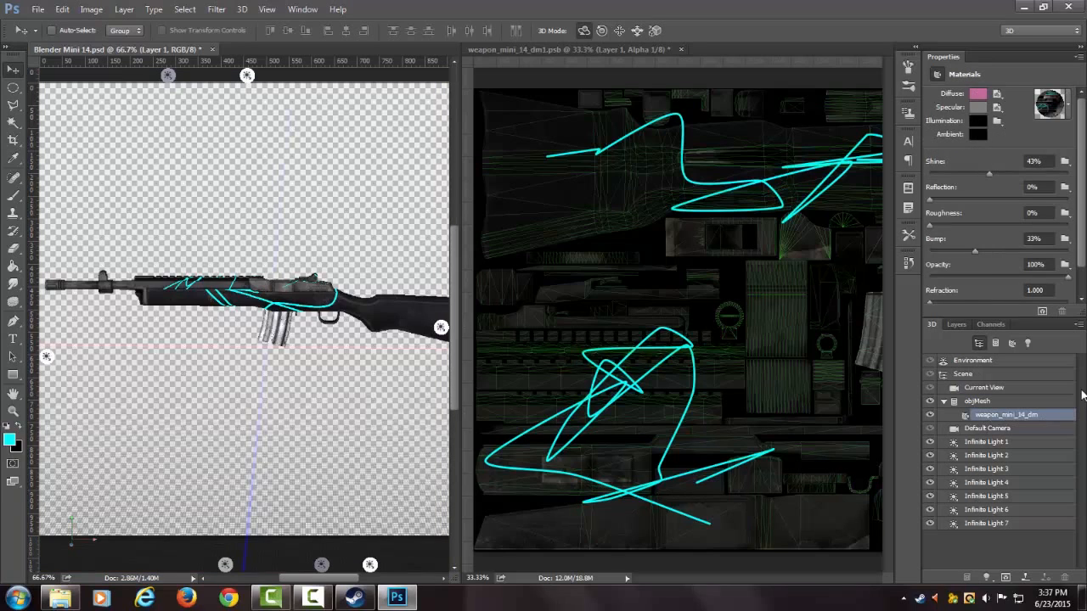
scroll(991, 270, down, 3)
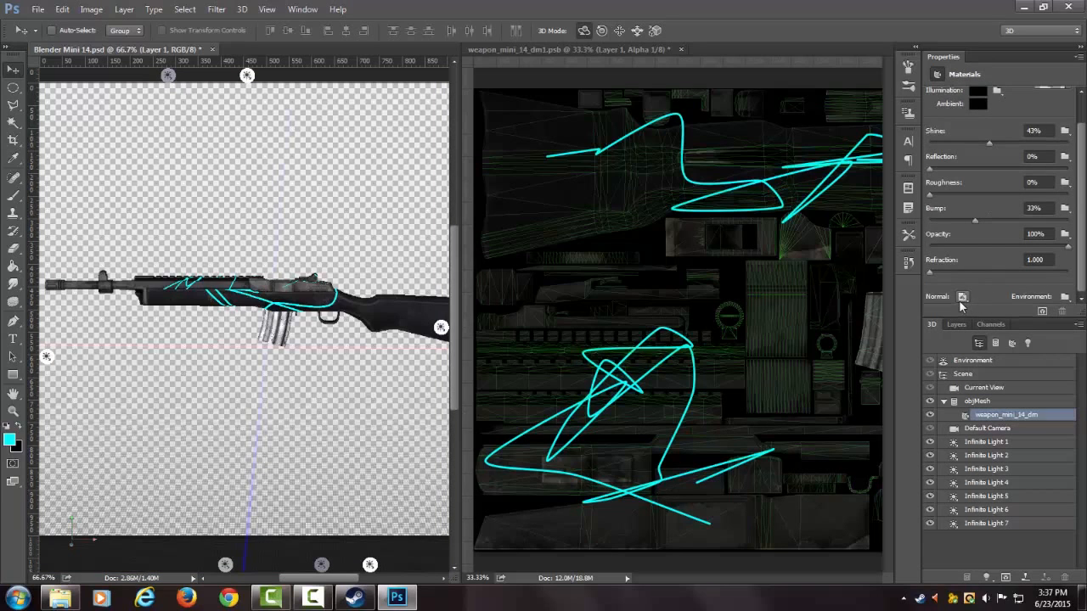
click(962, 297)
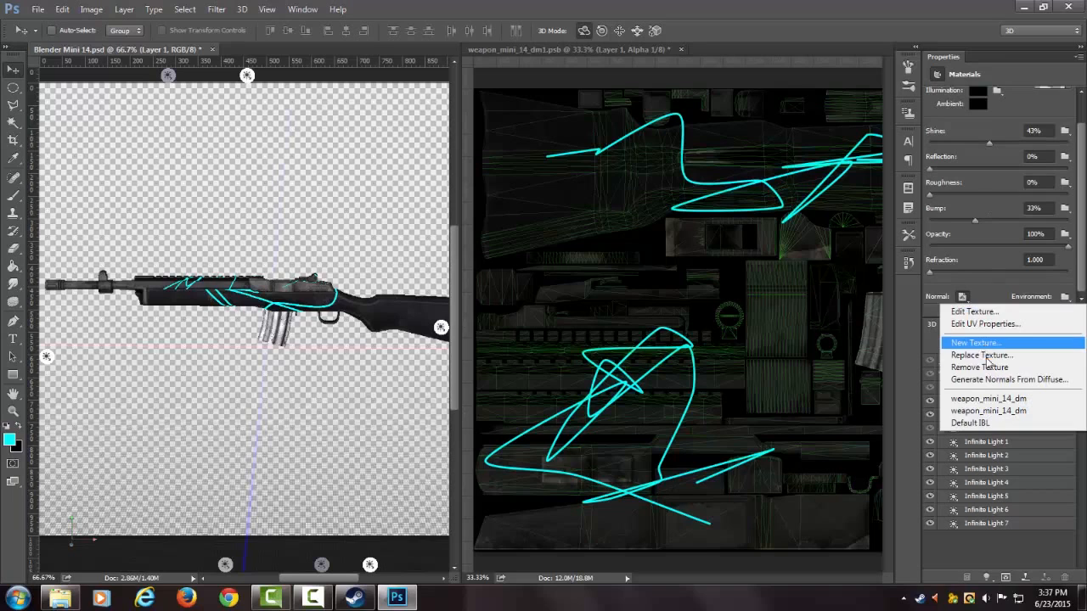
click(985, 323)
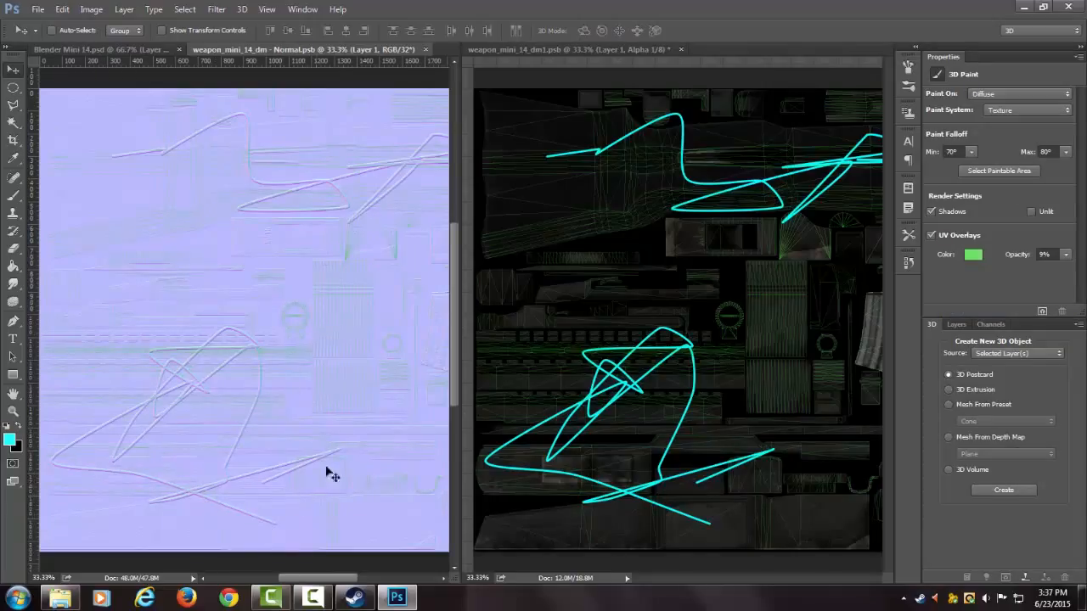
- Start saving the normal map as a separate file and choose the Mini 14 desktop folder as its destination
click(38, 10)
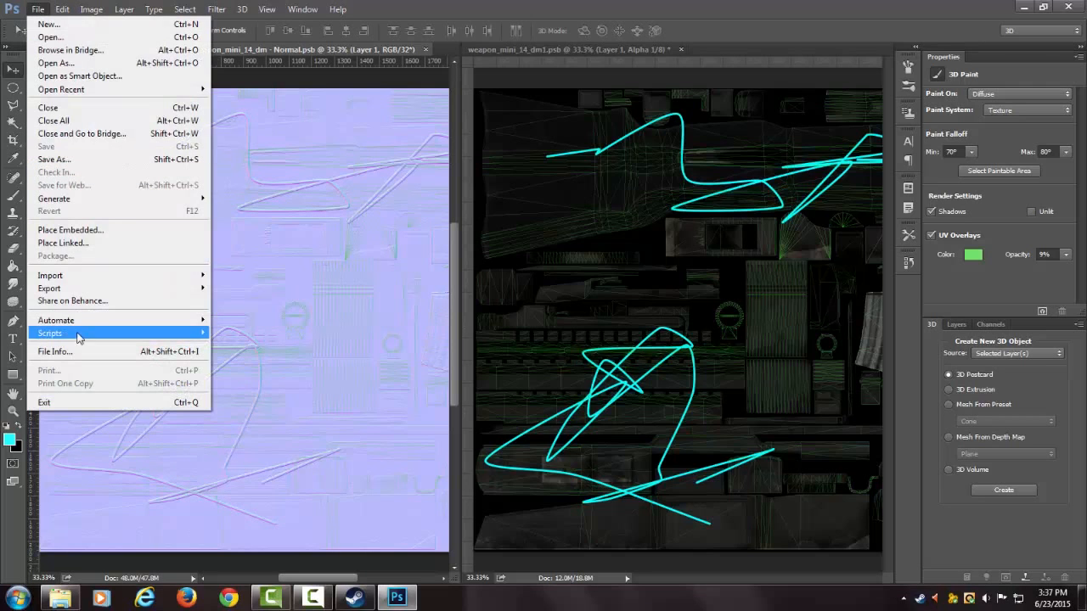
mouse_move(88, 290)
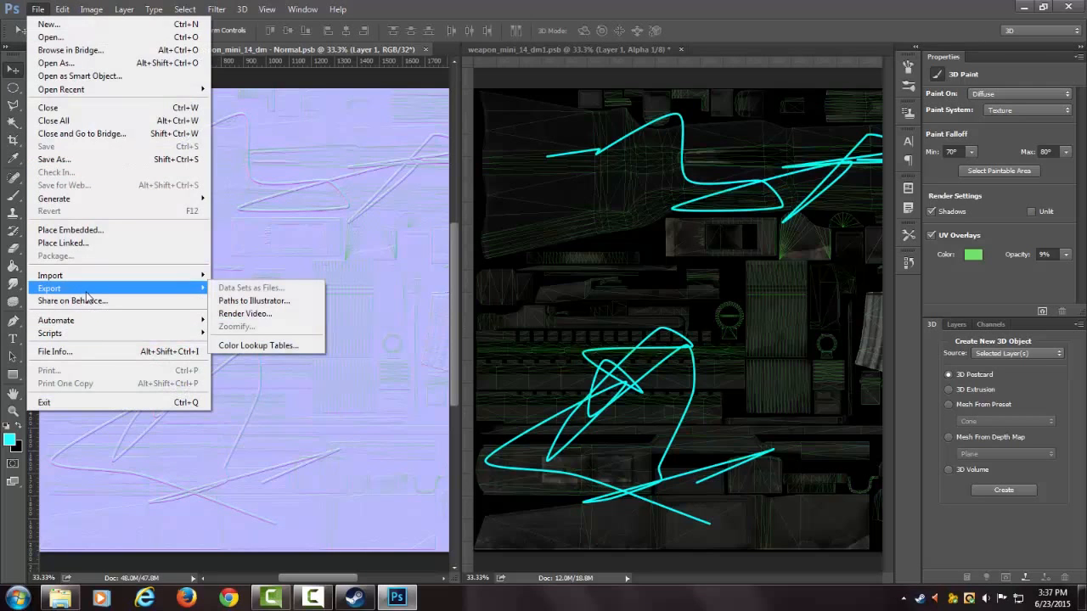
click(68, 159)
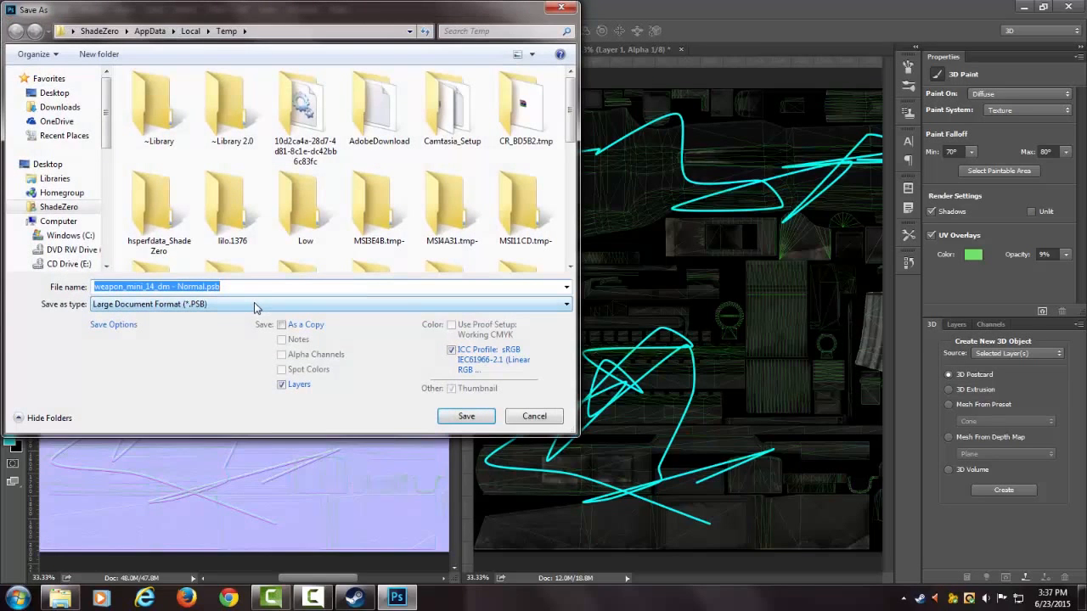
click(280, 32)
right_click(284, 31)
click(319, 90)
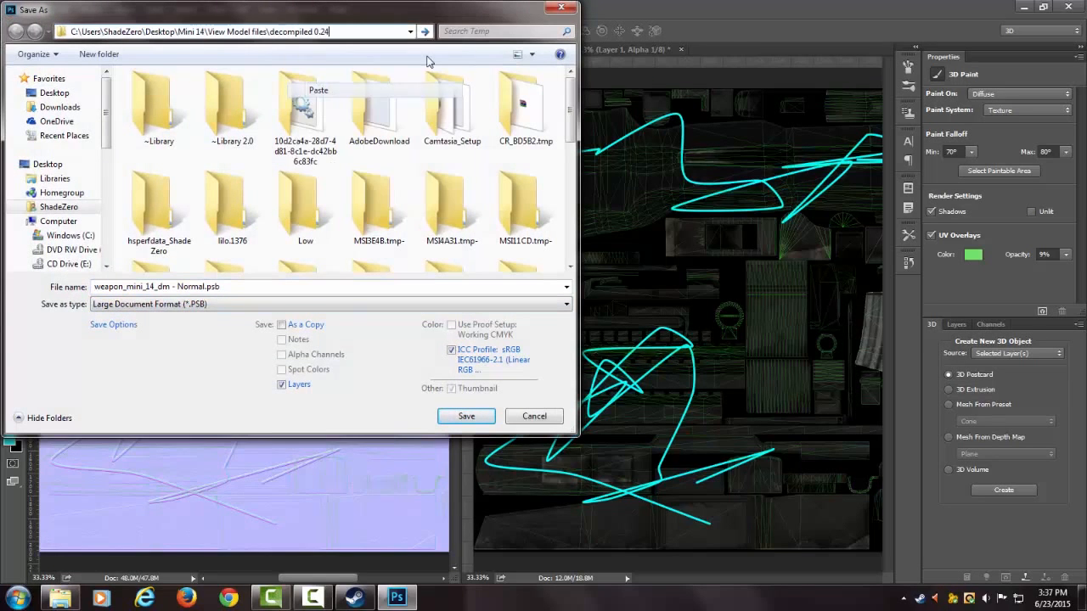
click(424, 31)
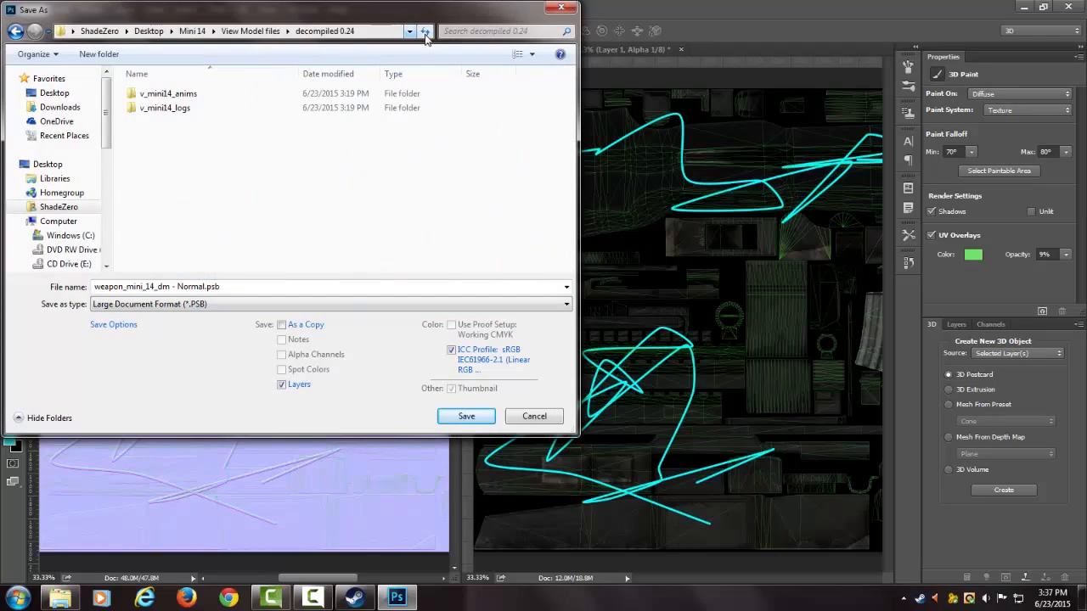
click(192, 32)
- Save the normal map in Radiance format as weapon_mini_14_dm - Normal.hdr
click(234, 308)
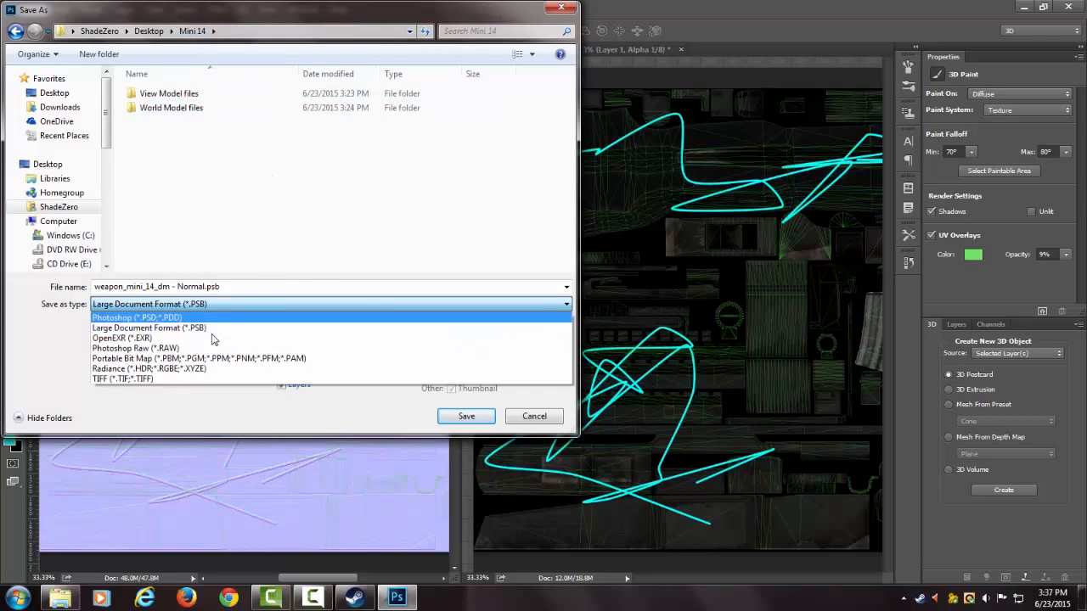
click(179, 370)
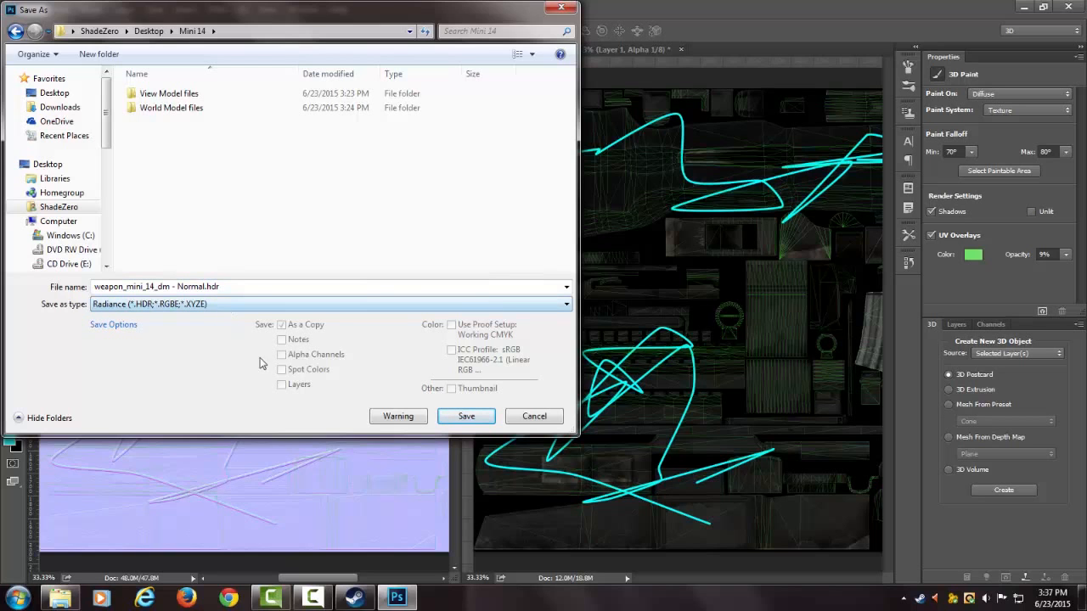
click(469, 416)
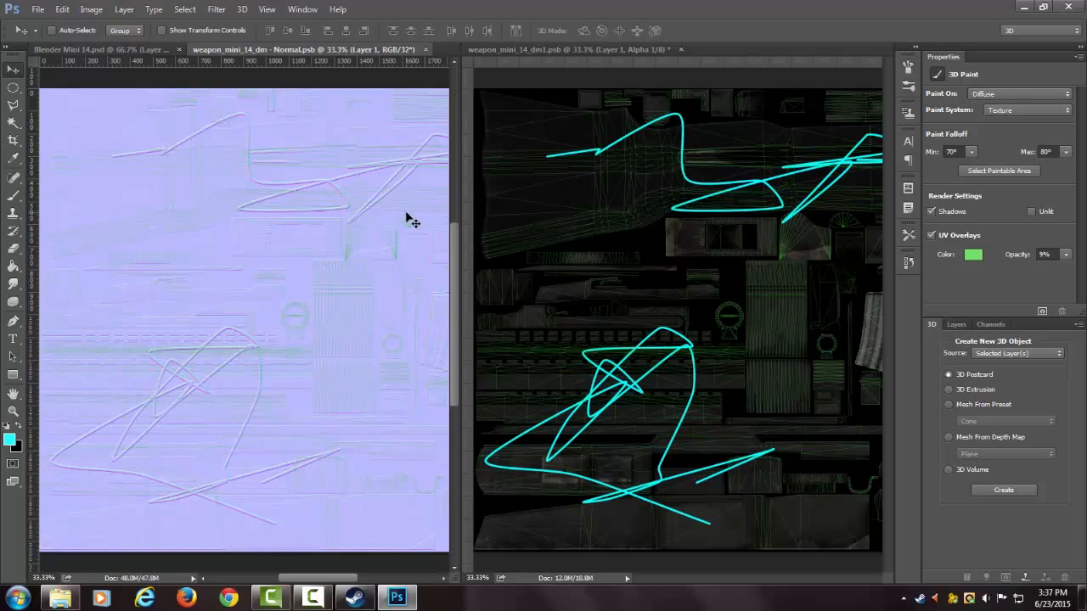
- Close the weapon_mini_14_dm1.psb texture without saving its changes and close the normal map document
click(578, 47)
click(680, 51)
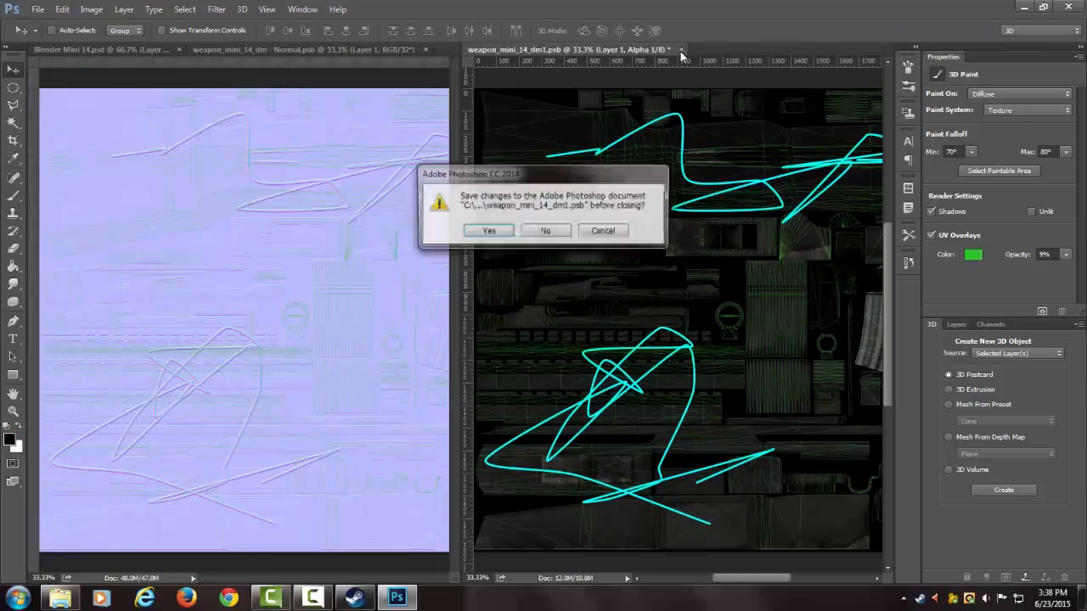
click(543, 233)
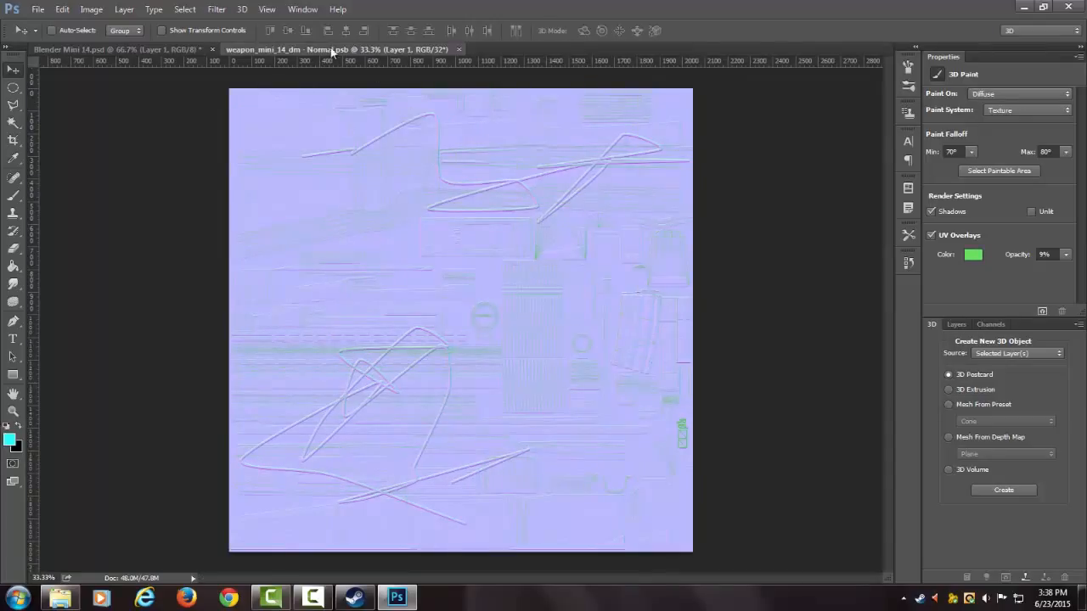
click(459, 49)
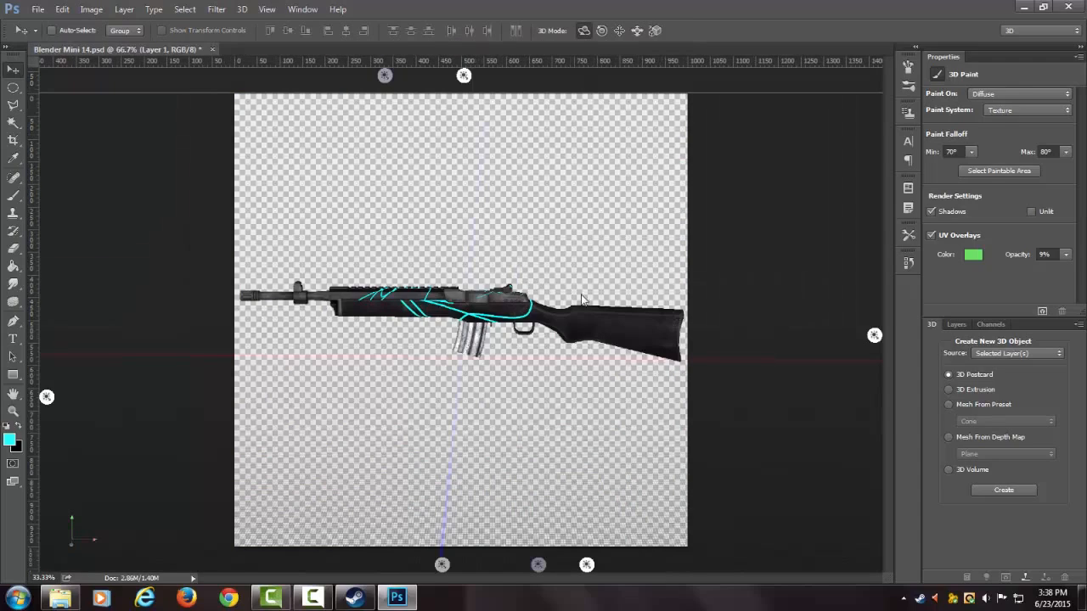
click(461, 390)
mouse_move(488, 400)
mouse_down()
mouse_move(383, 405)
mouse_move(499, 375)
mouse_move(487, 384)
mouse_move(496, 389)
mouse_up()
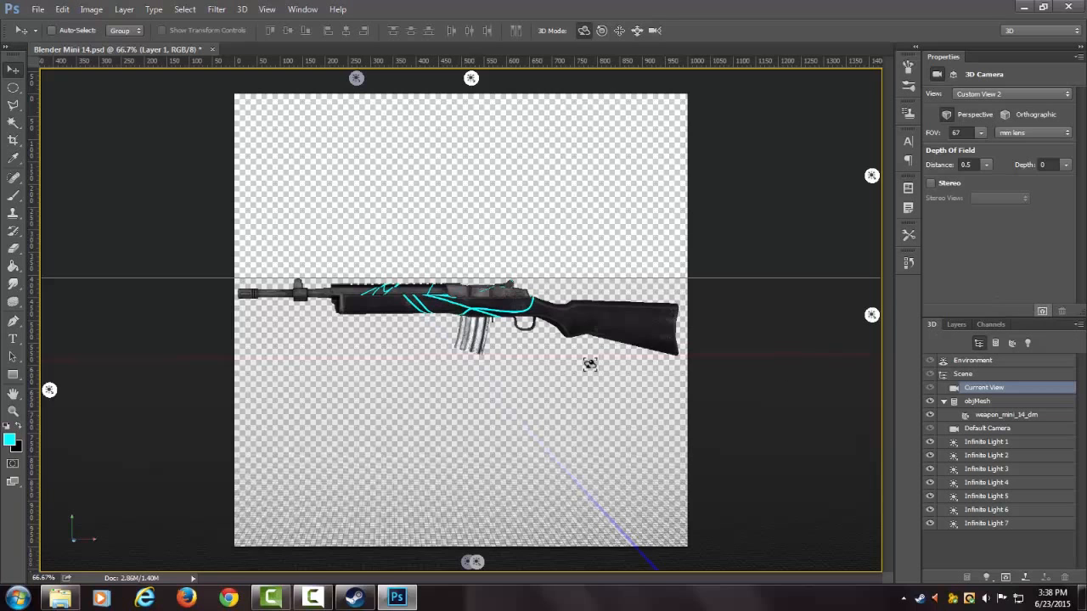
drag(477, 374, 456, 376)
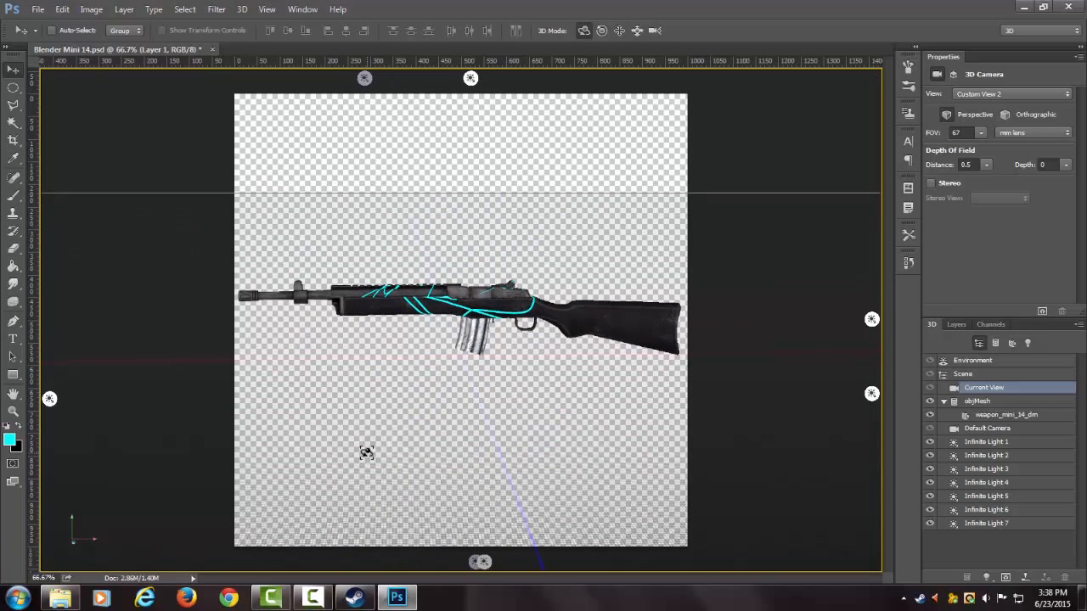
mouse_move(494, 418)
mouse_down()
mouse_move(481, 419)
mouse_move(497, 420)
mouse_up()
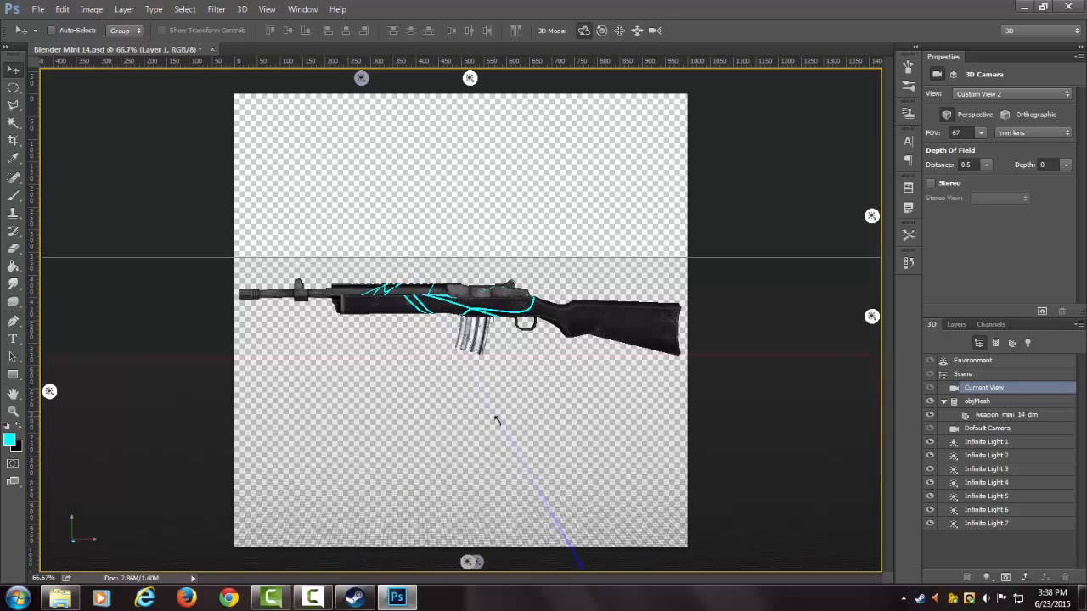
drag(496, 420, 501, 418)
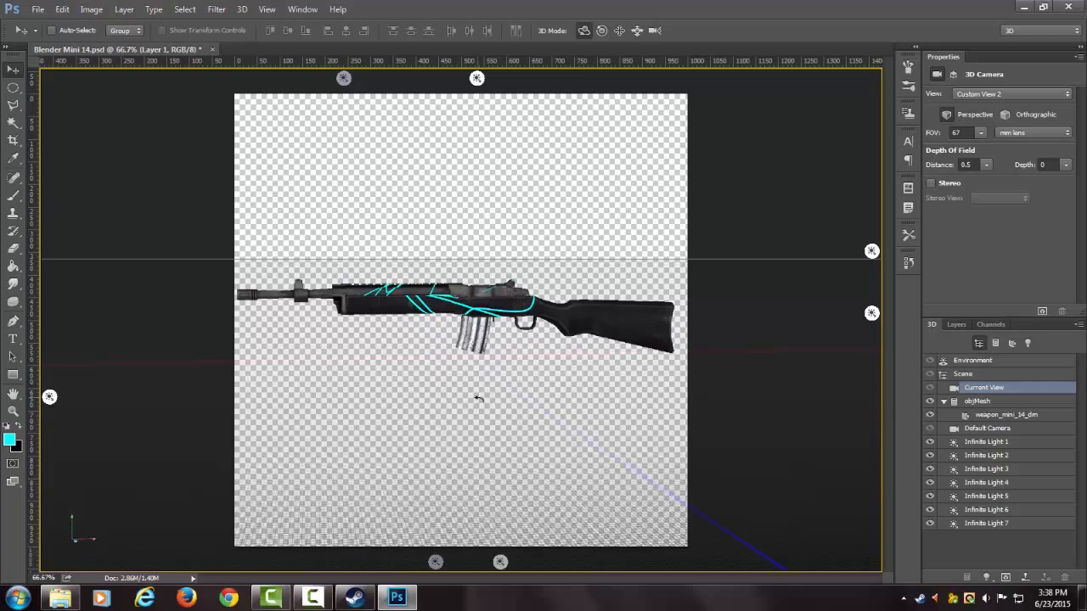
- Save the Blender Mini 14.psd document and close Photoshop
mouse_move(478, 395)
mouse_down()
mouse_move(451, 400)
mouse_move(469, 399)
mouse_up()
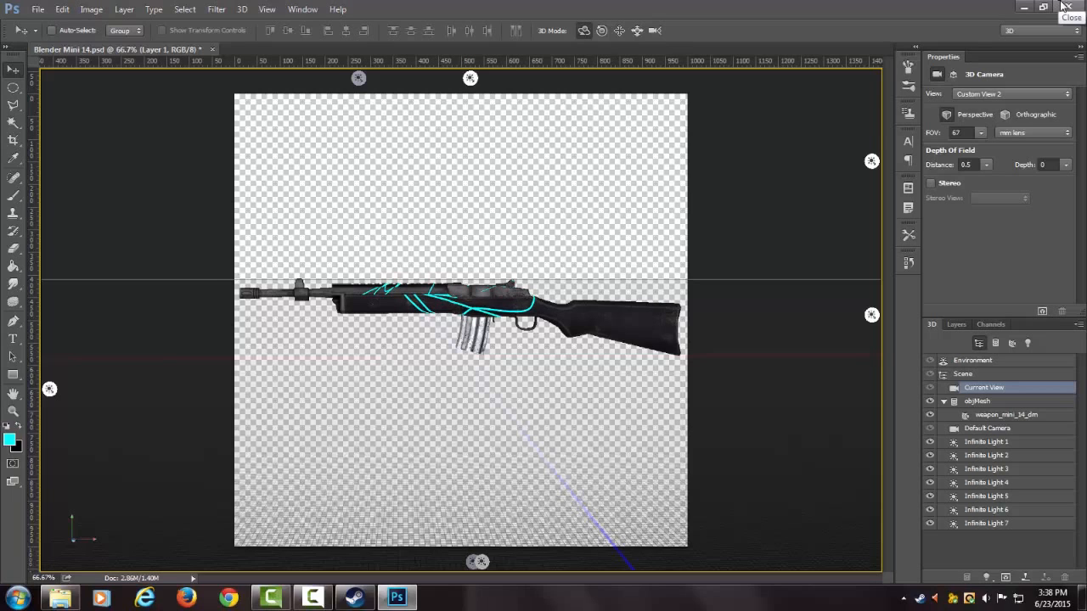
click(38, 9)
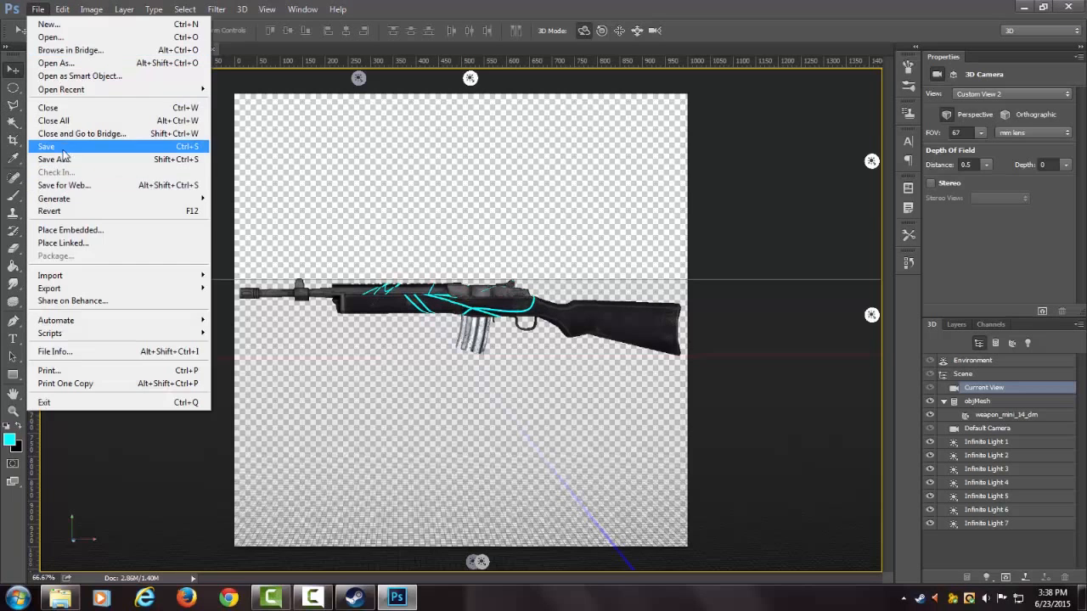
click(64, 149)
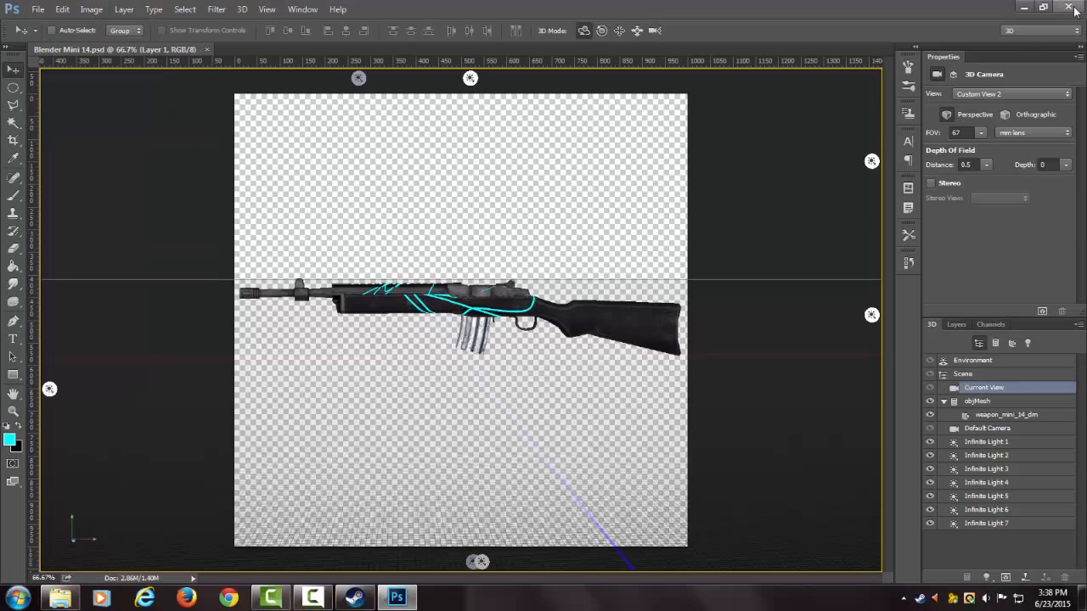
click(1075, 6)
click(706, 332)
- Check the exported normal HDR and weapon_mini_14_dm.tga files in the Mini 14 folder and move its window clear of the desktop icons
drag(613, 59, 787, 63)
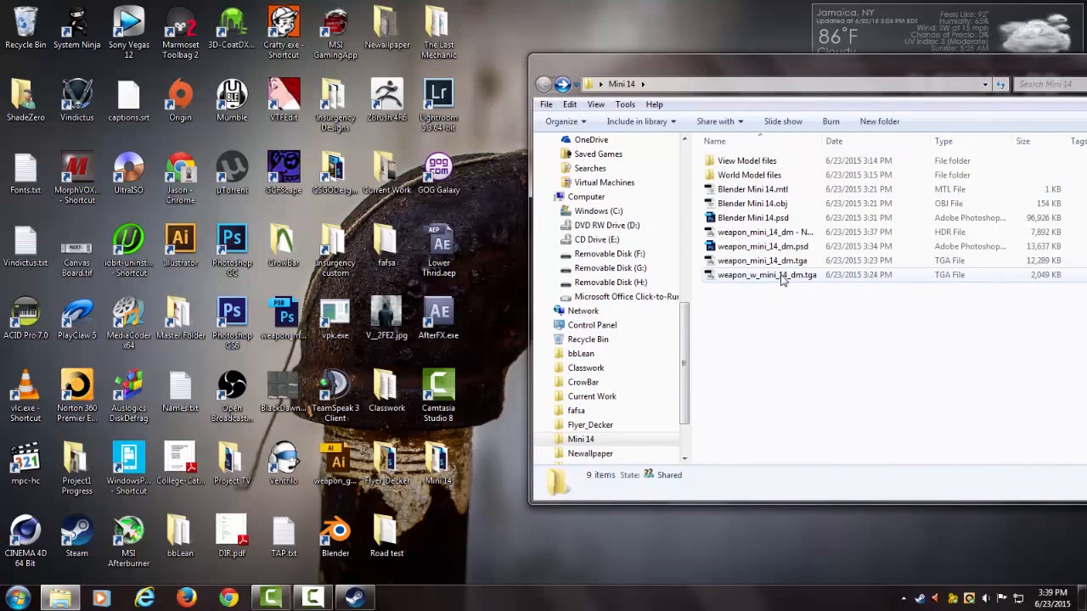
click(782, 235)
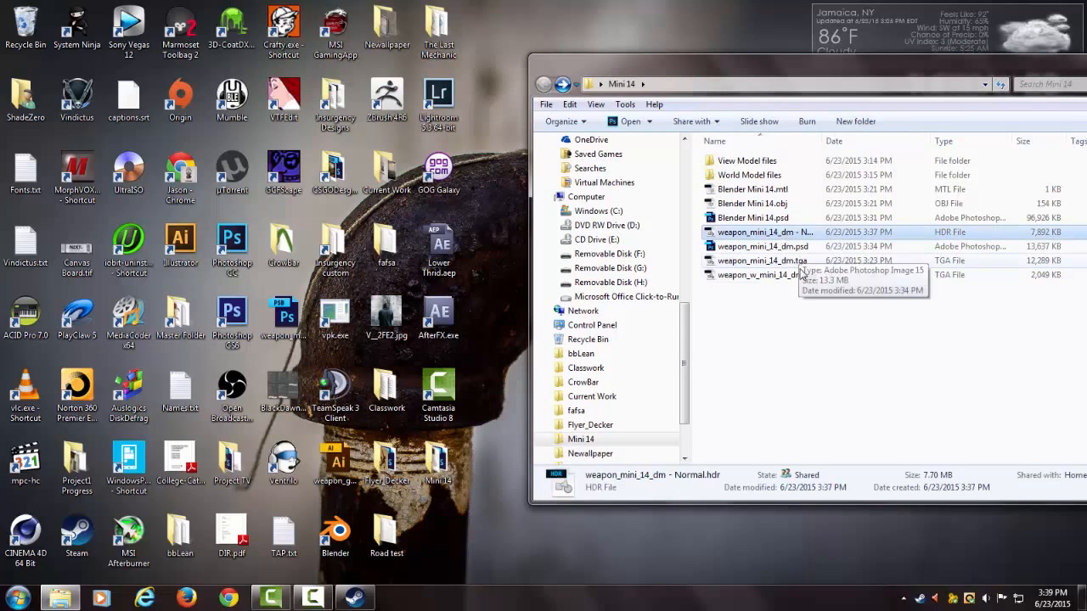
click(766, 261)
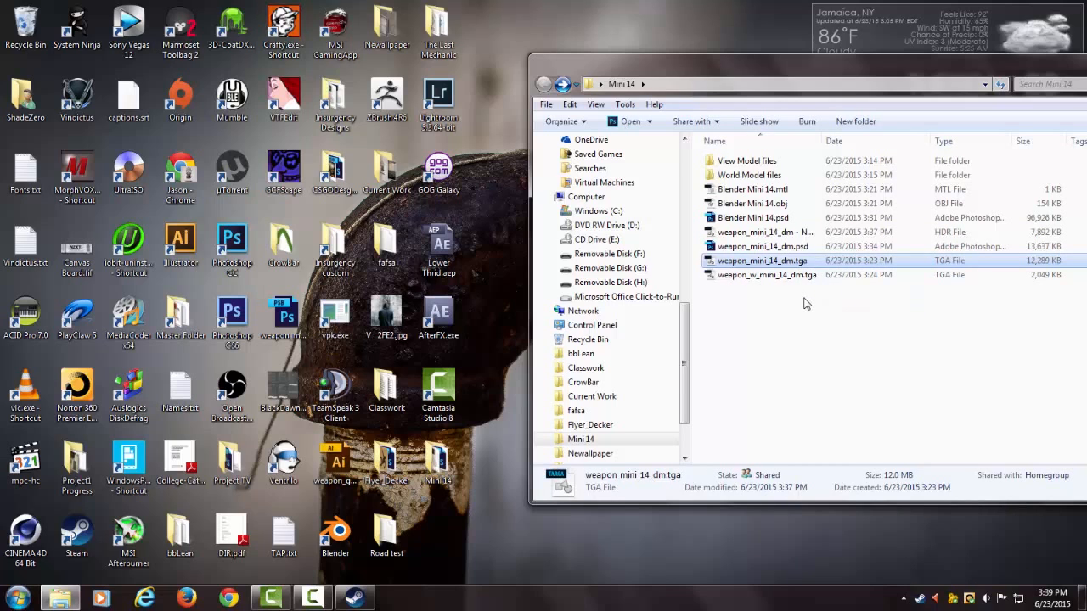
drag(626, 62, 701, 61)
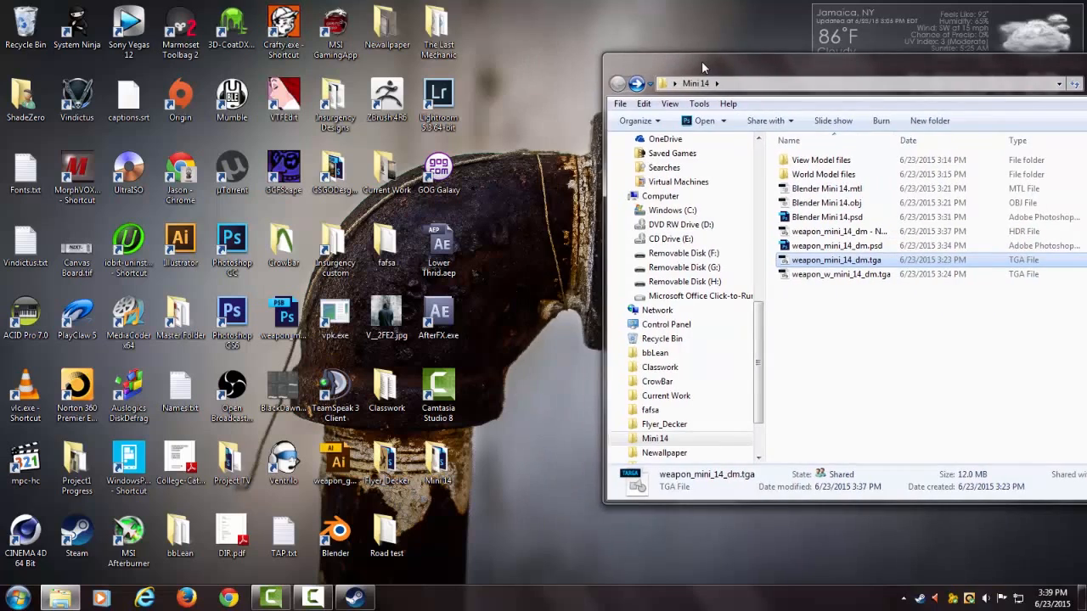
click(848, 299)
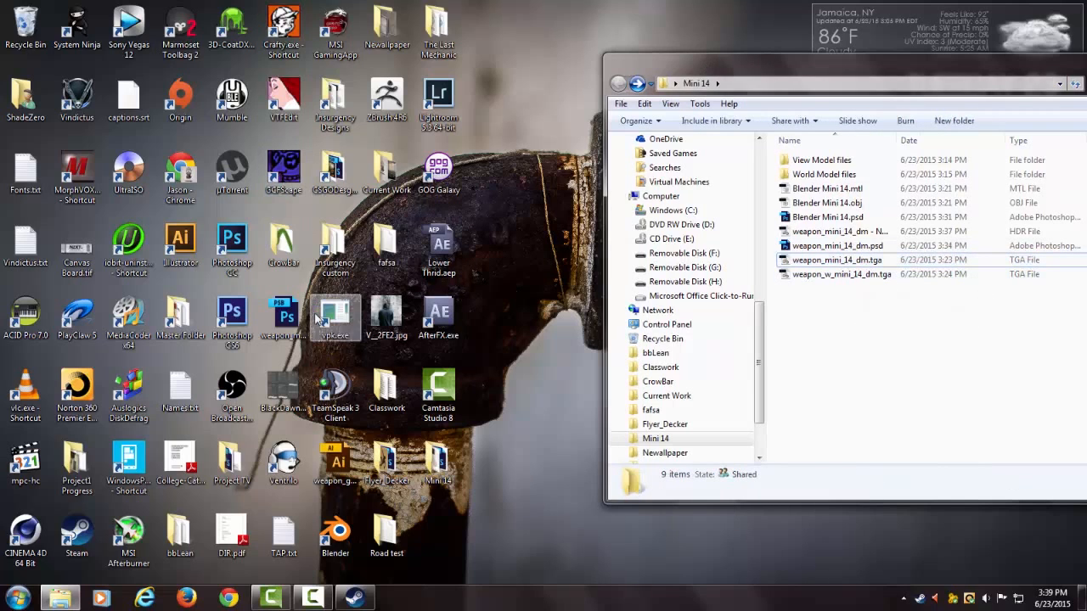
- From the Insurgency custom shortcut, go up to the game's insurgency folder and open insurgency_materials_dir.vpk in GCFScape
double_click(345, 245)
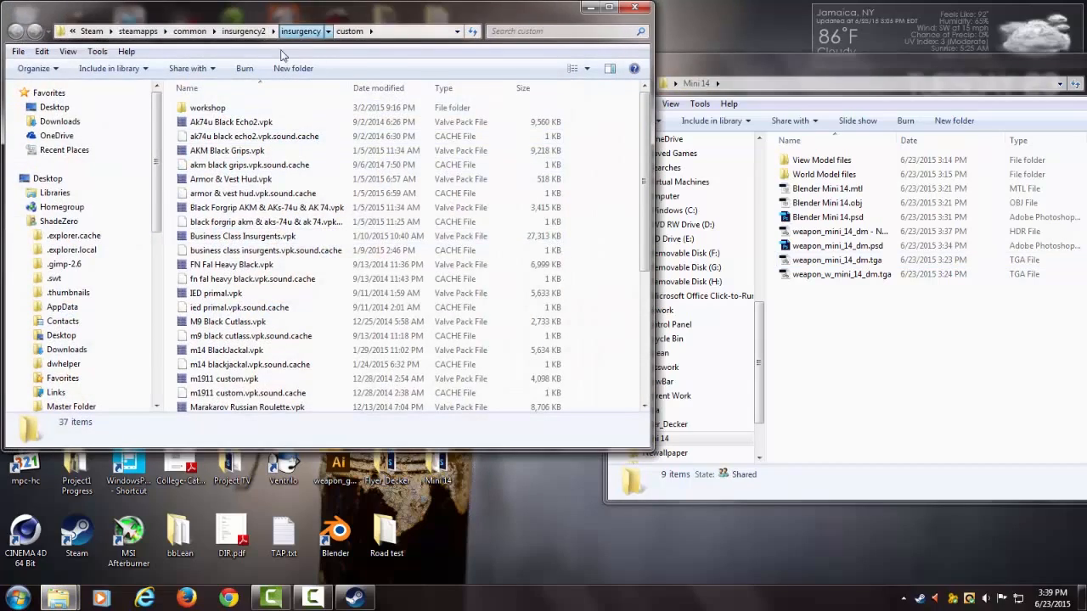
click(300, 30)
scroll(311, 235, down, 10)
scroll(312, 234, down, 5)
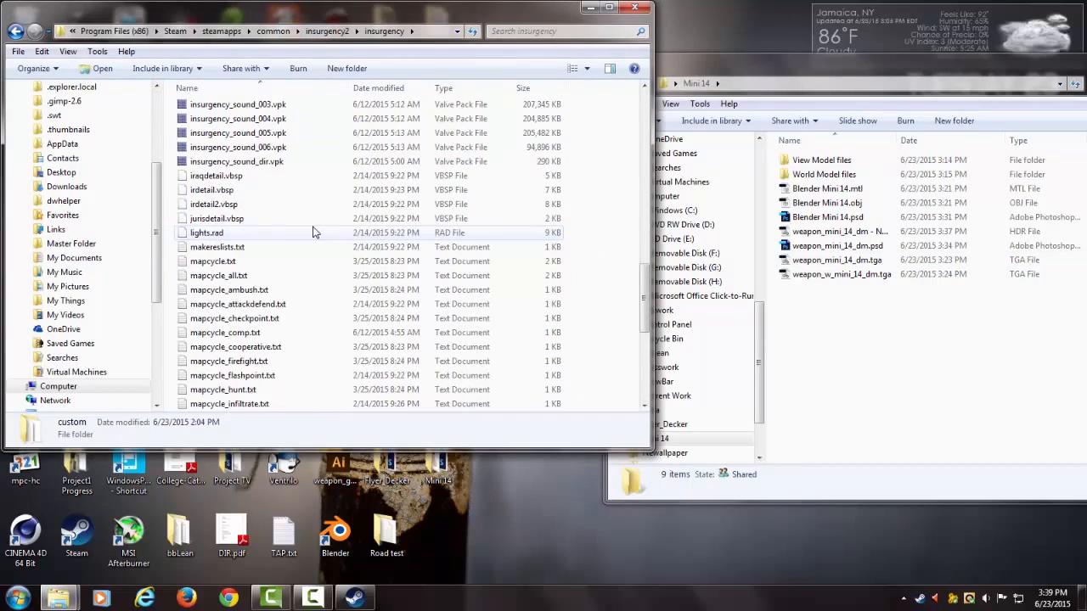
scroll(314, 232, up, 8)
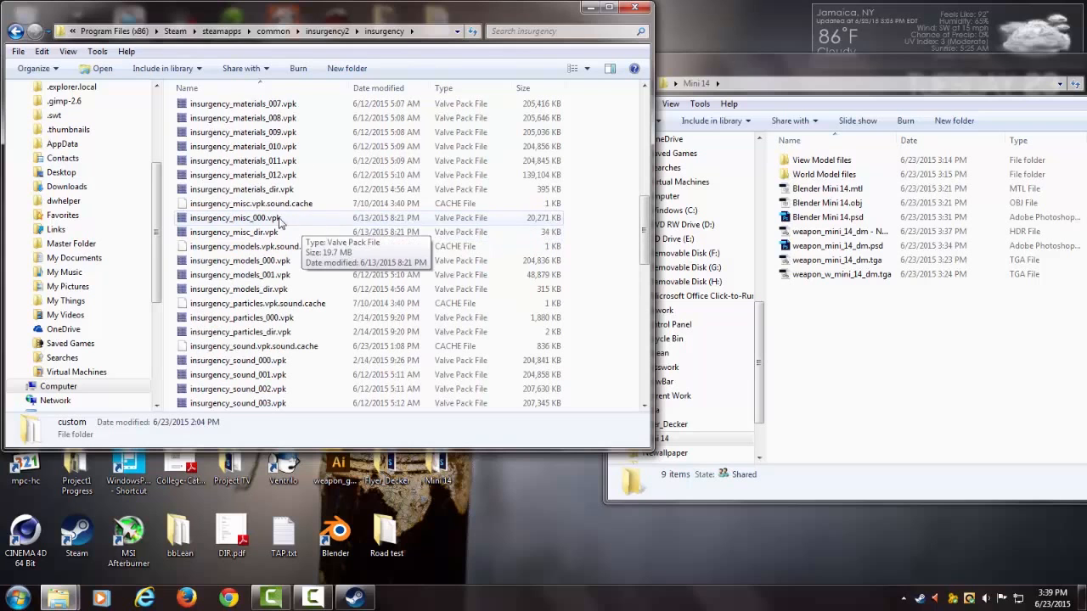
double_click(280, 188)
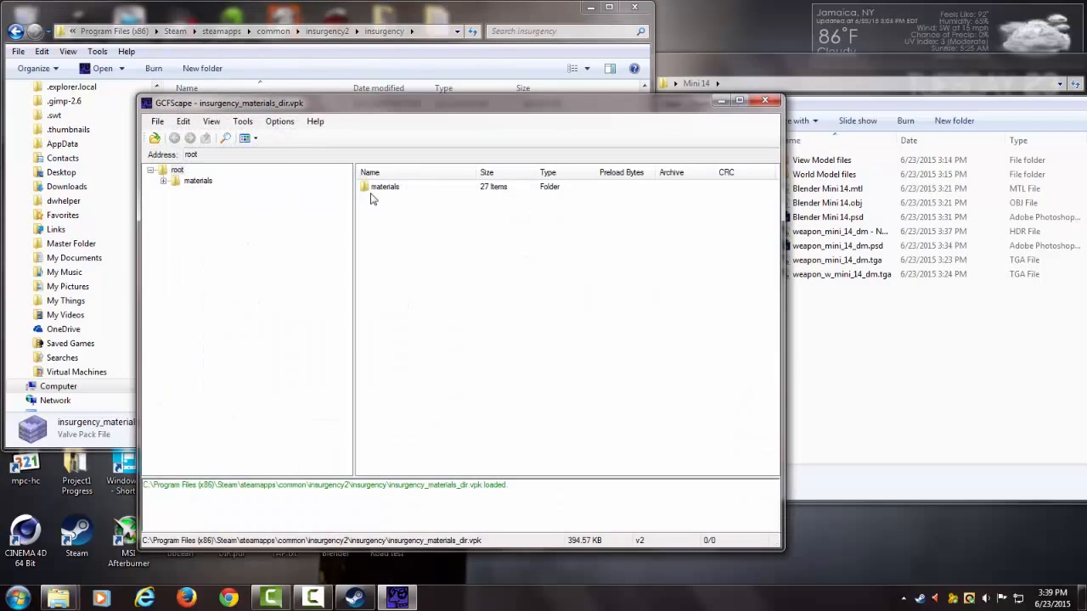
click(211, 121)
click(214, 136)
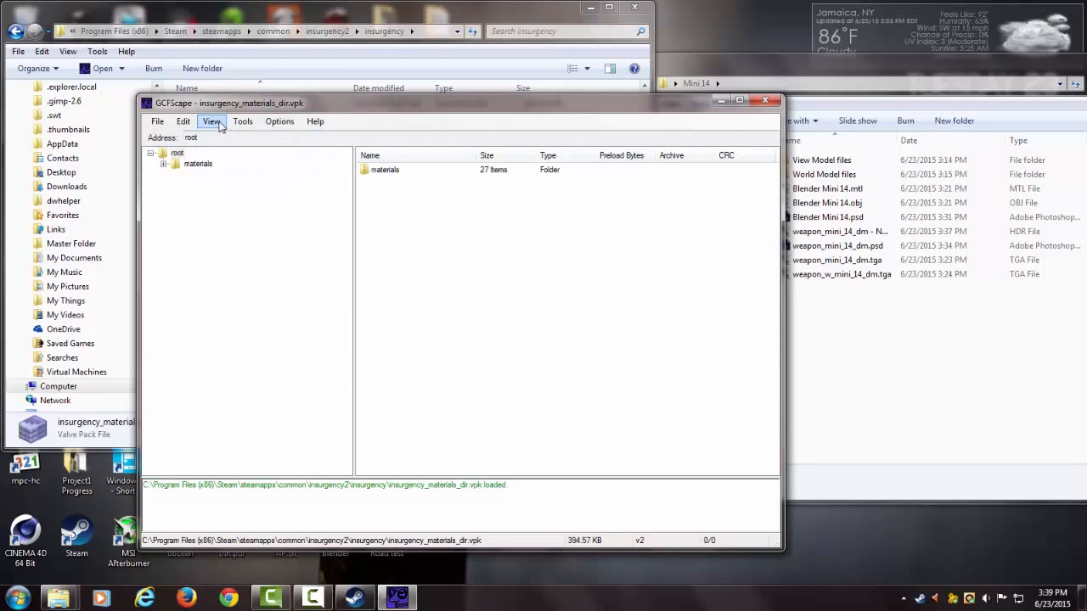
click(211, 121)
click(223, 137)
click(243, 122)
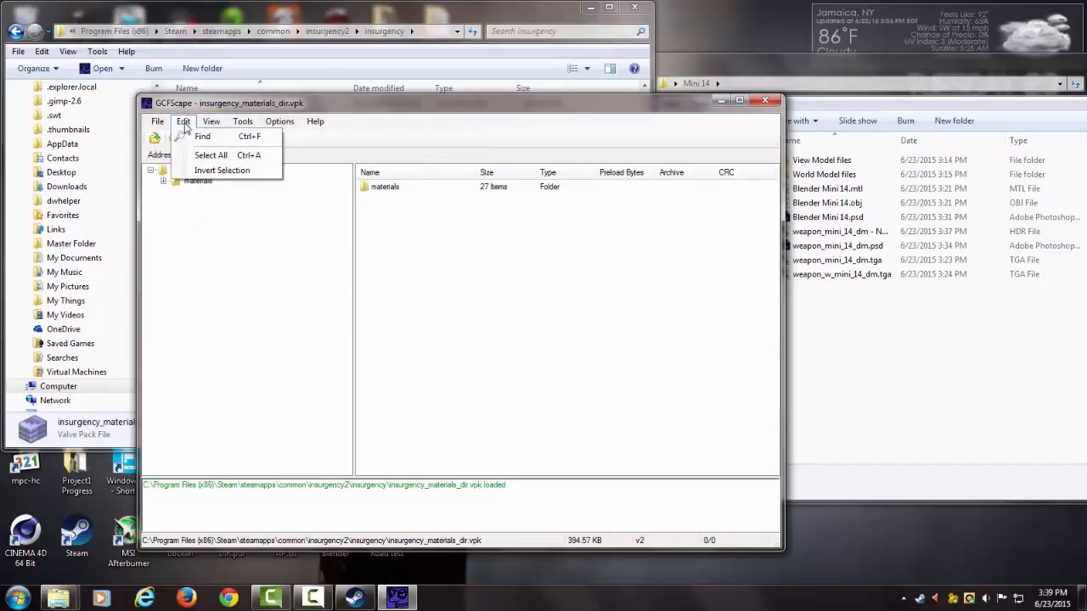
- Search the archive for weapons and open the mini14 folder inside the found weapons folder
click(202, 136)
click(549, 316)
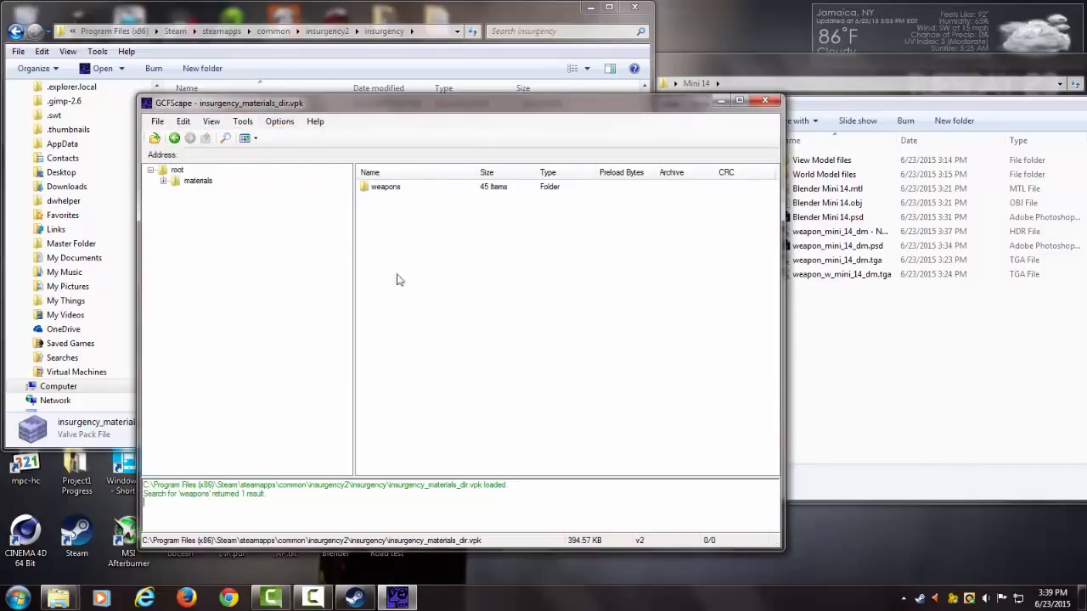
double_click(374, 189)
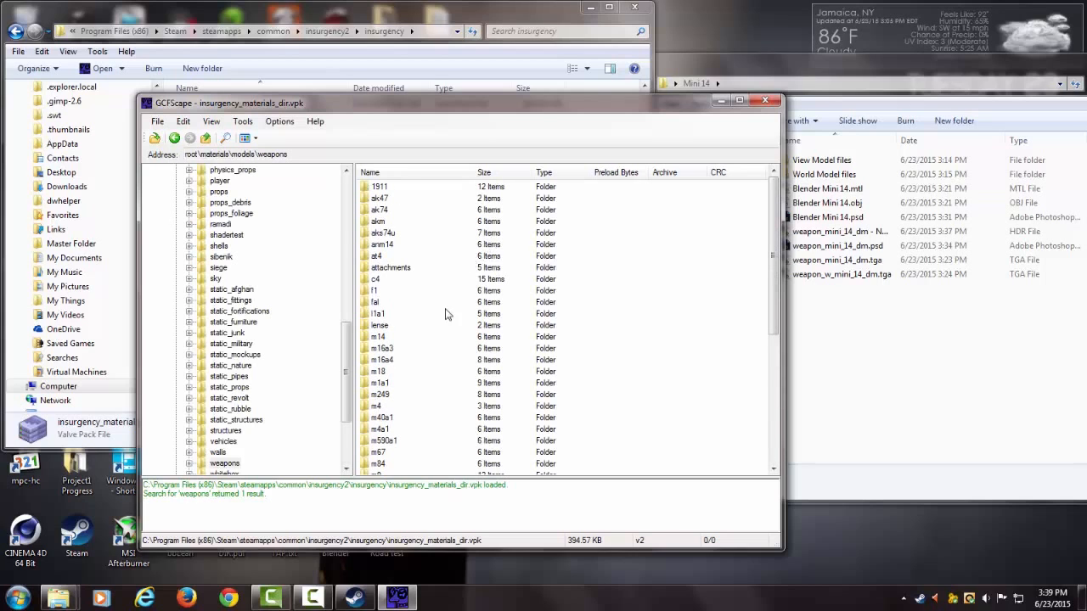
scroll(416, 365, down, 3)
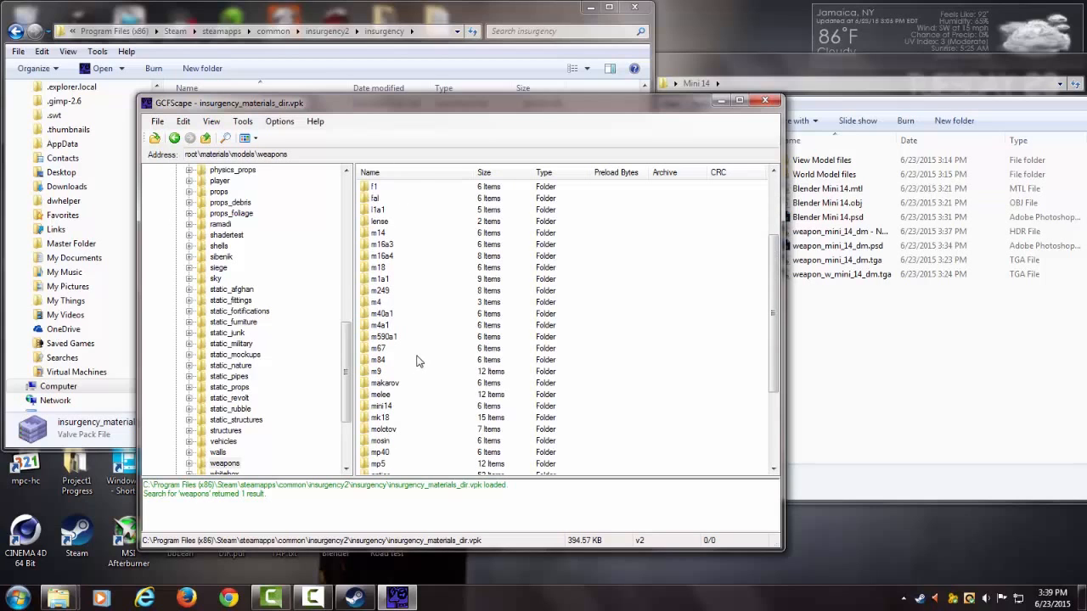
double_click(381, 407)
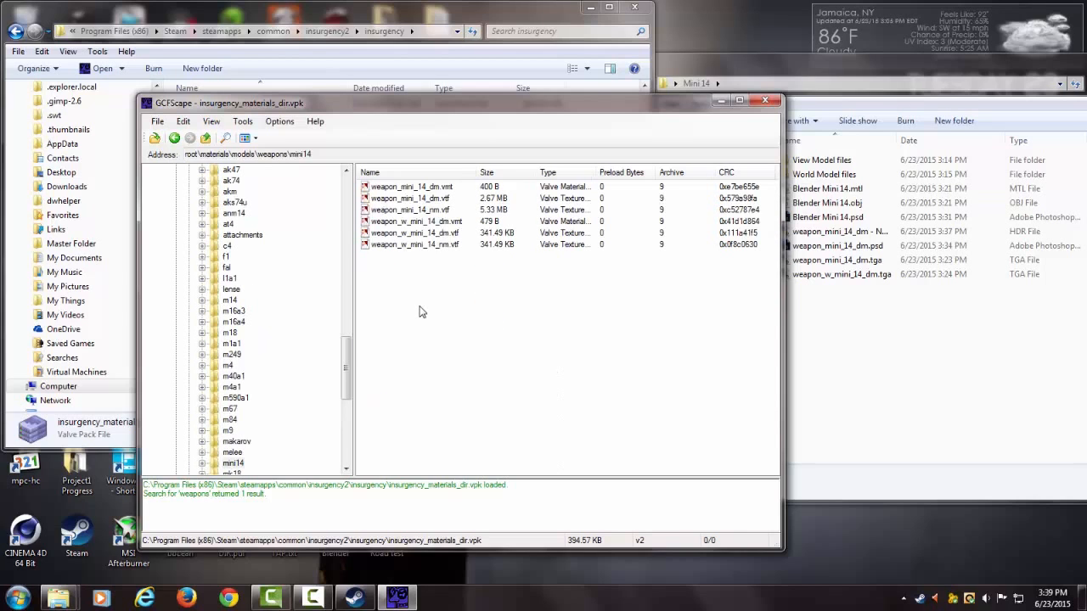
- Close the insurgency folder window and move the GCFScape window so part of the desktop is free
drag(344, 361, 336, 195)
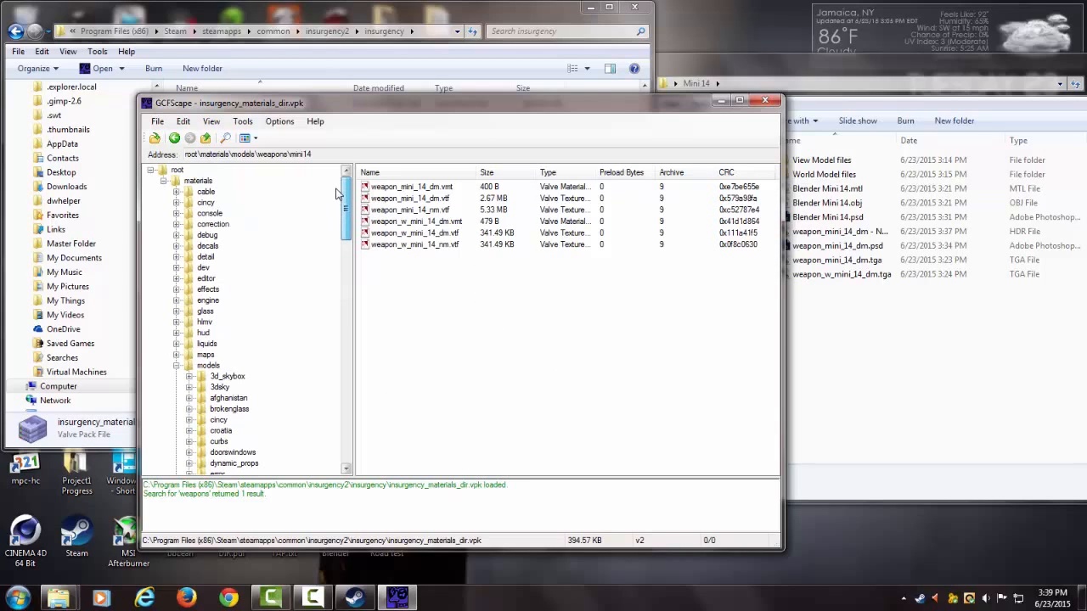
drag(336, 195, 340, 191)
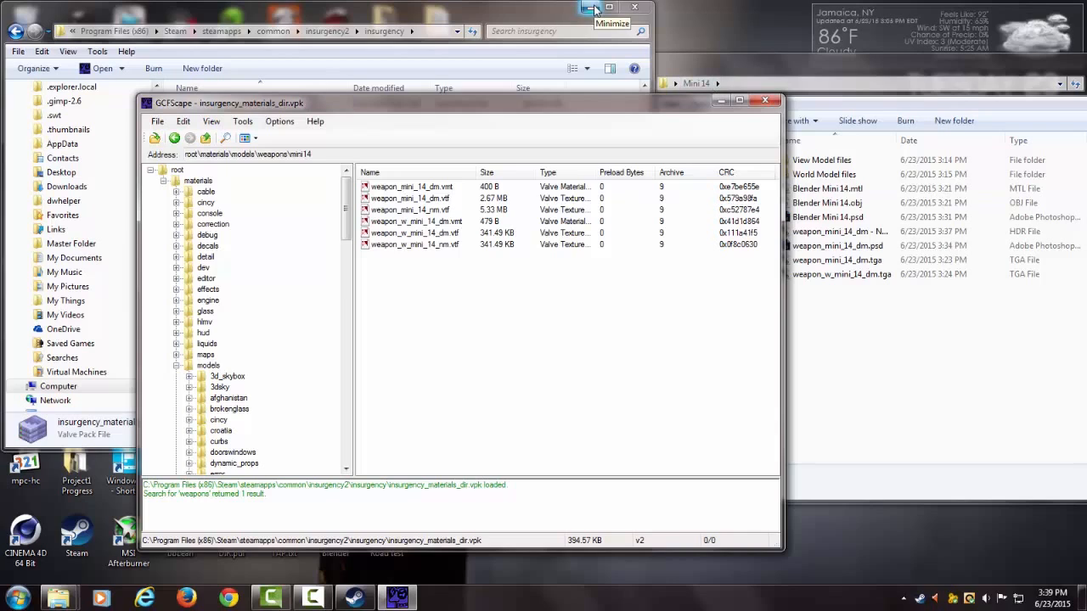
click(639, 10)
drag(520, 107, 385, 128)
- Create a new folder on the desktop and name it MiniHeavy Black with blue
right_click(510, 44)
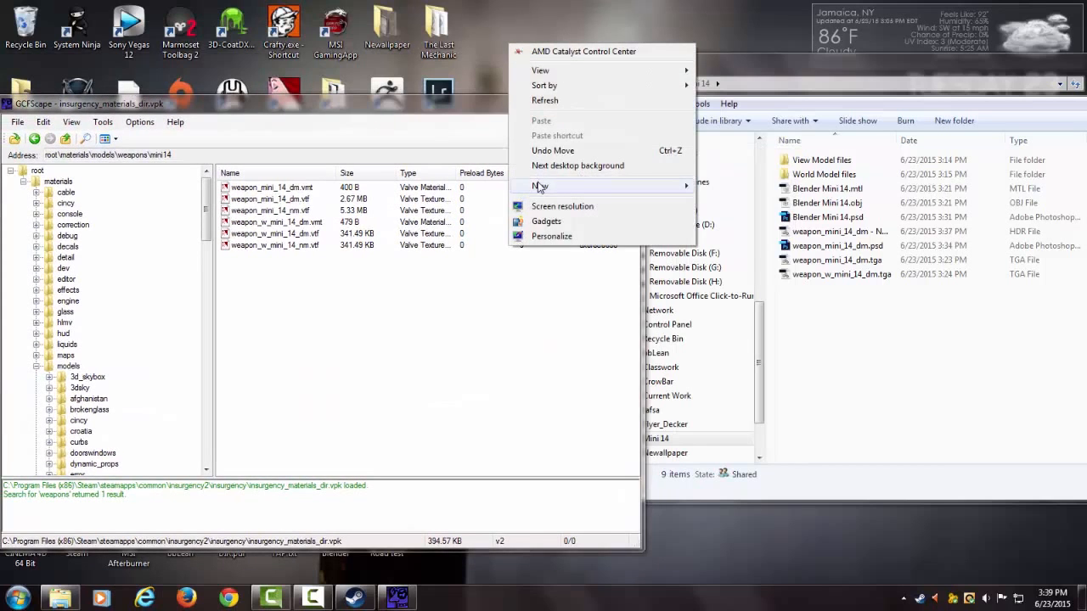
mouse_move(561, 186)
click(728, 187)
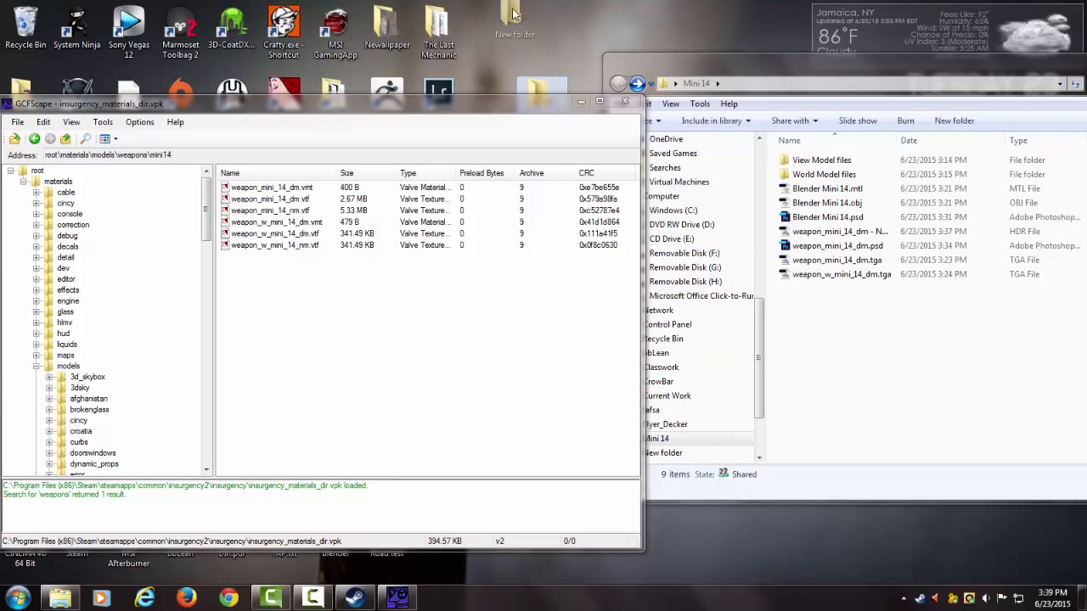
right_click(501, 41)
click(557, 411)
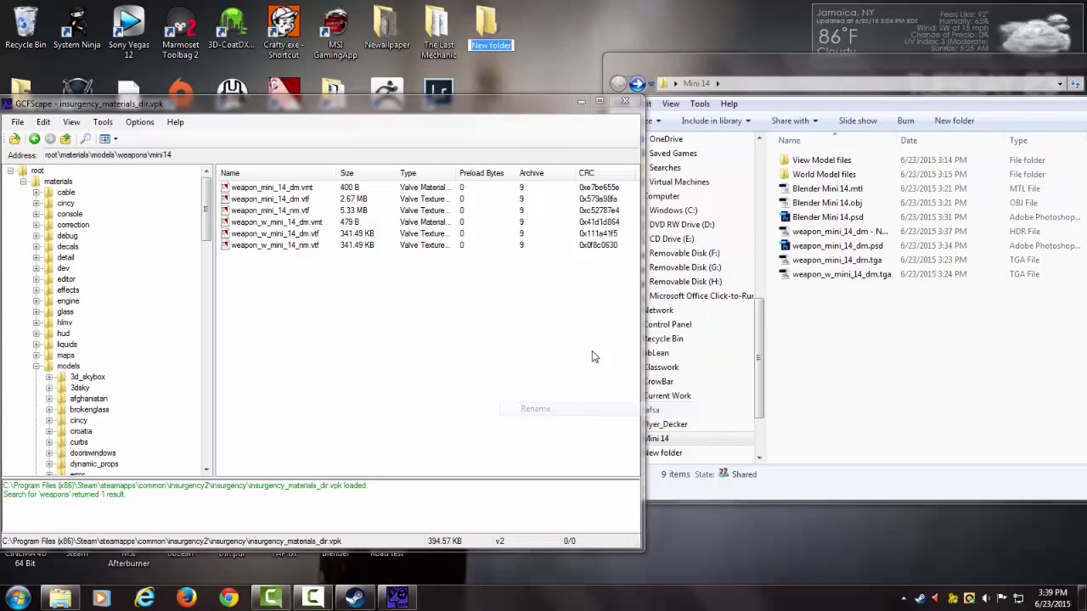
key(BackSpace)
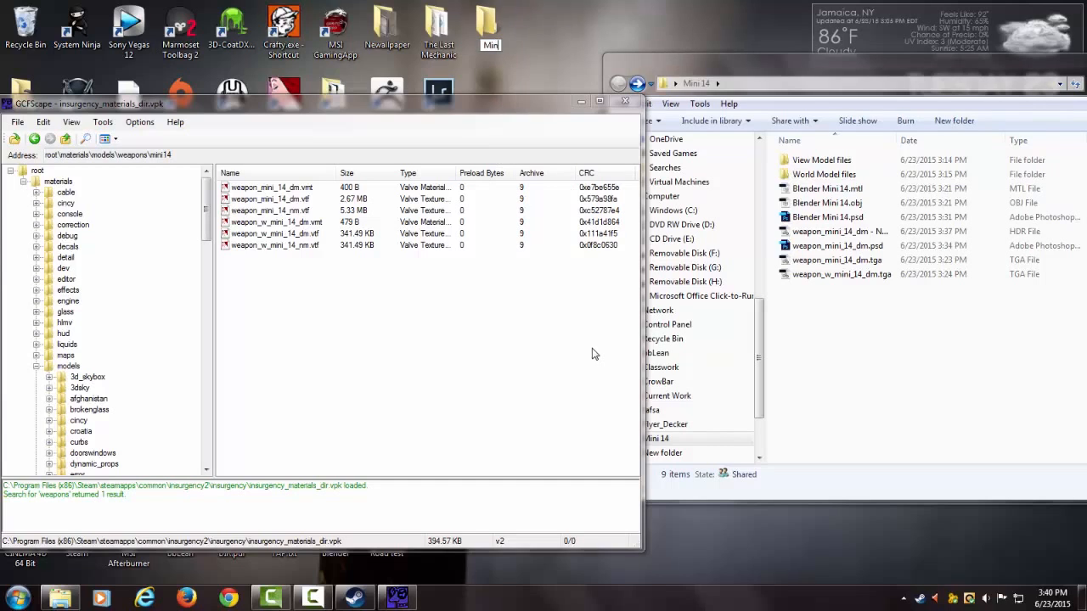
text(MiniHeavy Black wi)
text(th blue)
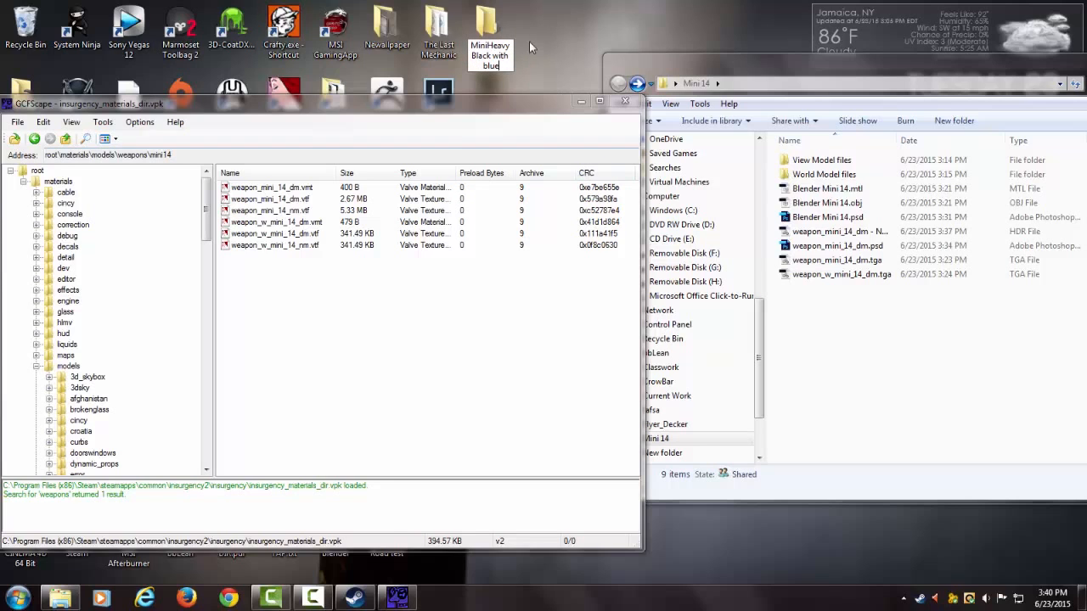
key(Return)
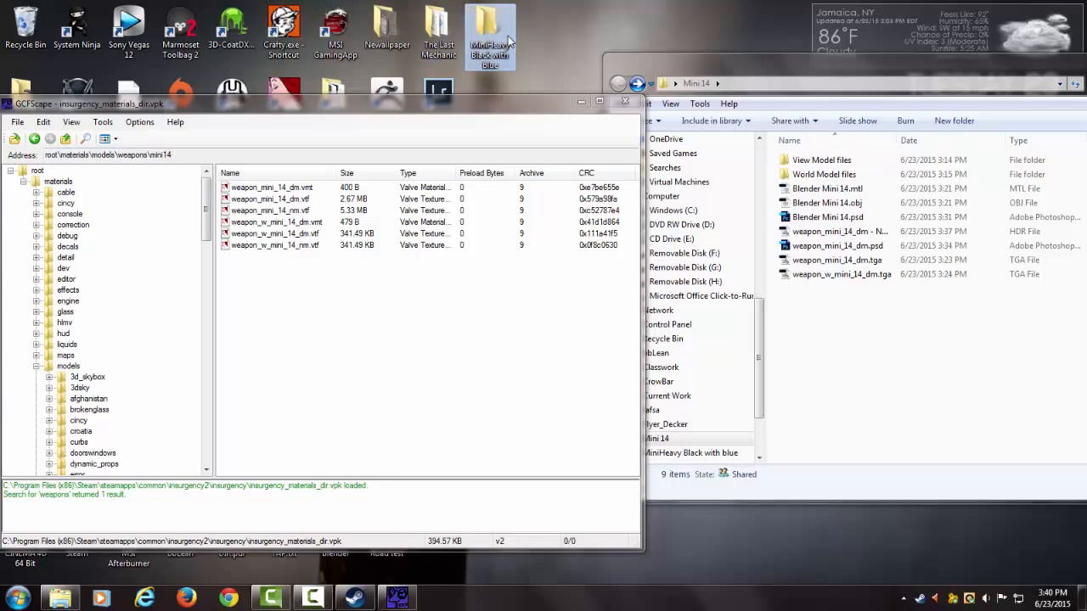
- Open the MiniHeavy Black with blue folder and create a subfolder named materials in it
double_click(507, 35)
drag(403, 40, 592, 268)
right_click(500, 419)
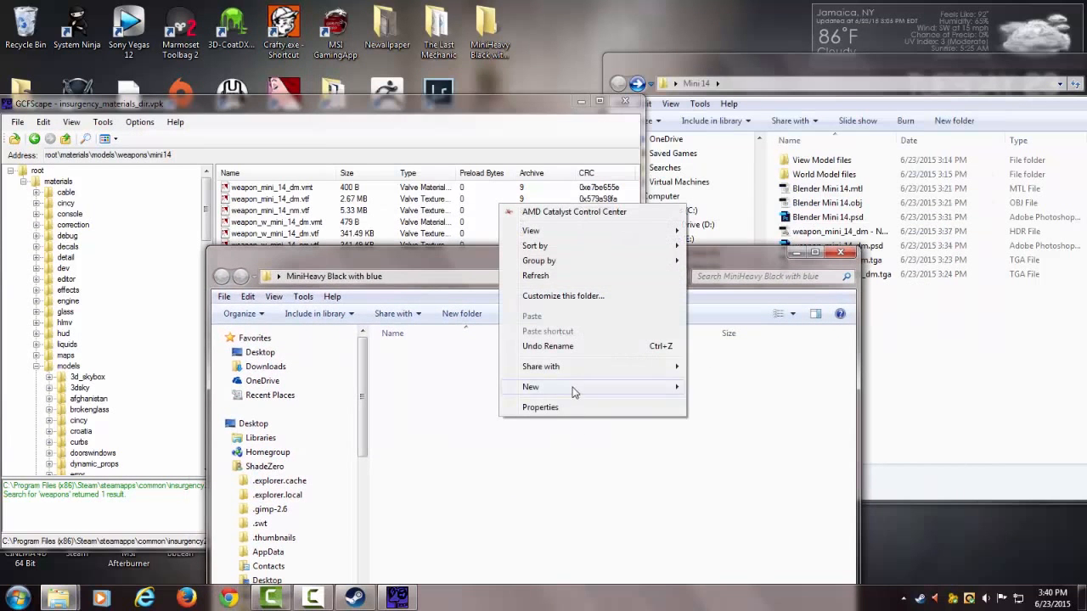
mouse_move(645, 390)
click(737, 384)
text(ma)
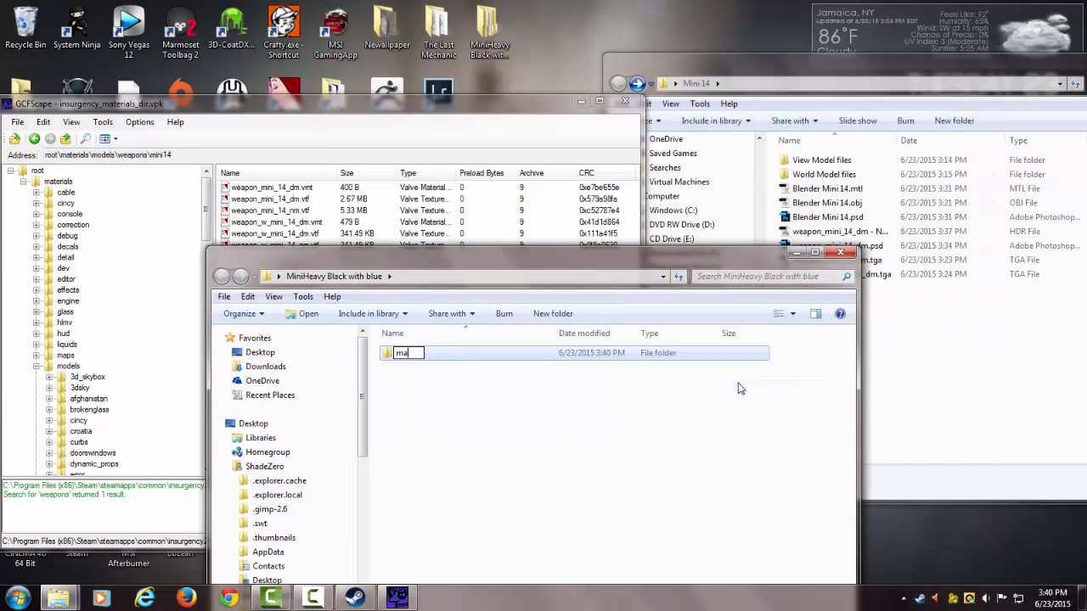
text(teria)
key(BackSpace)
key(BackSpace)
key(BackSpace)
key(Return)
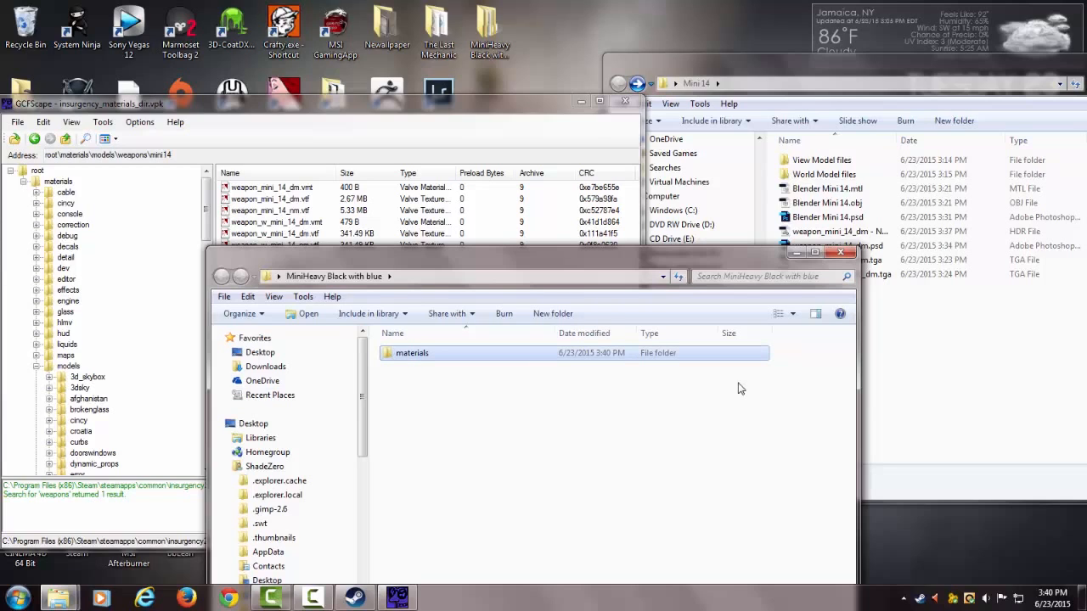
- Open the materials folder and create a subfolder named models in it
double_click(414, 355)
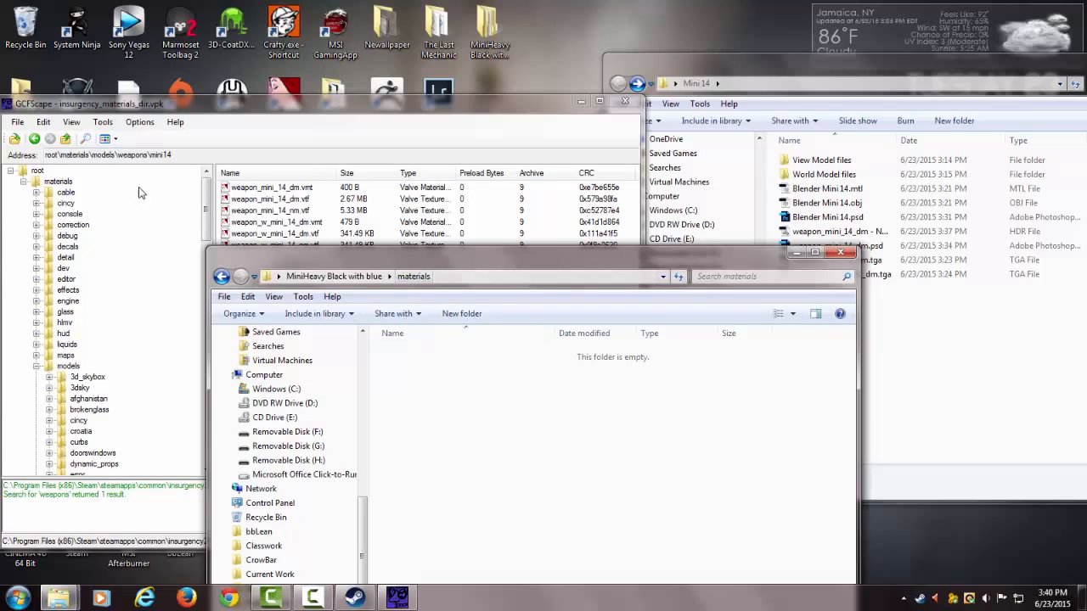
right_click(478, 429)
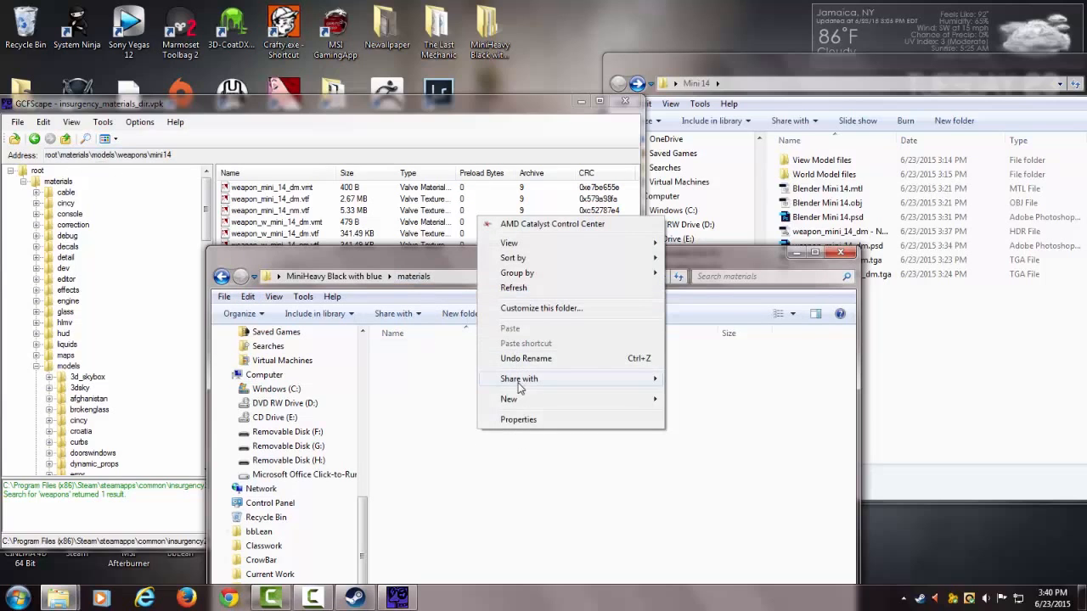
mouse_move(509, 399)
click(700, 394)
text(m)
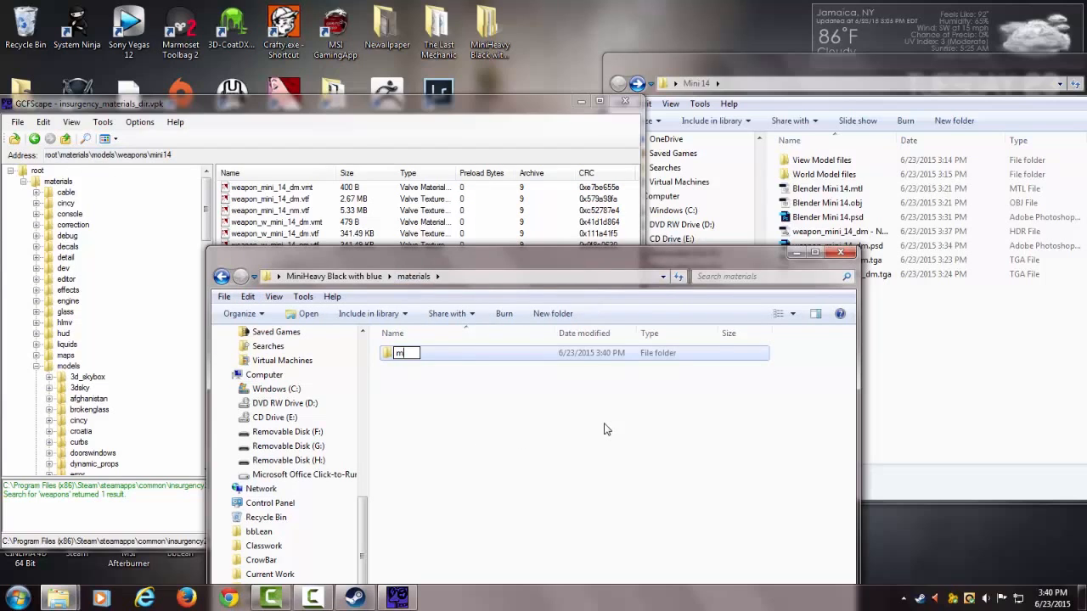
text(odels)
key(Return)
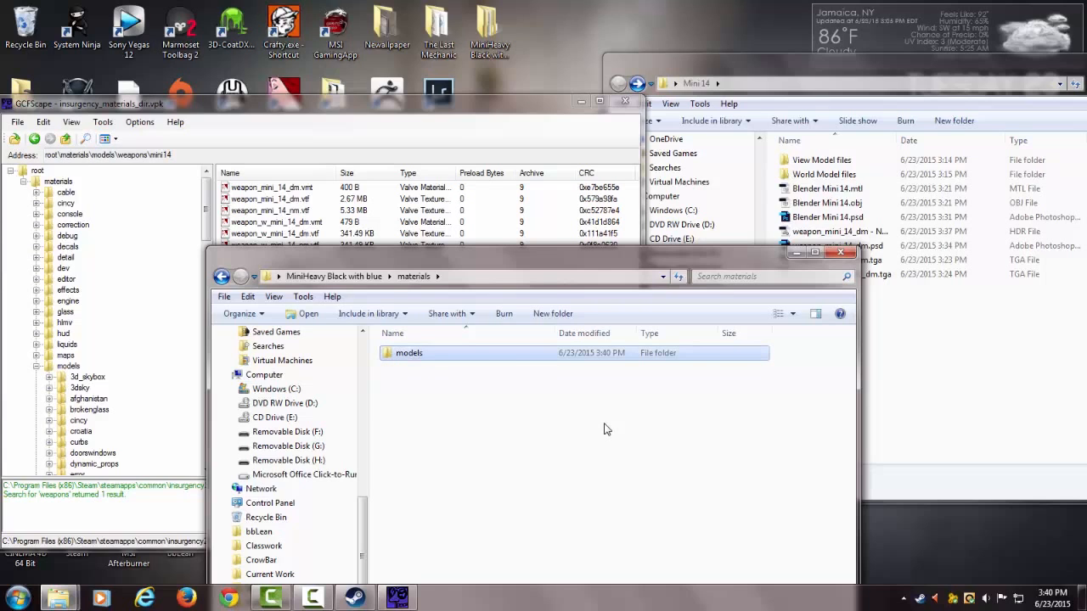
- Open the models folder and create a subfolder named weapons in it
double_click(507, 361)
right_click(458, 399)
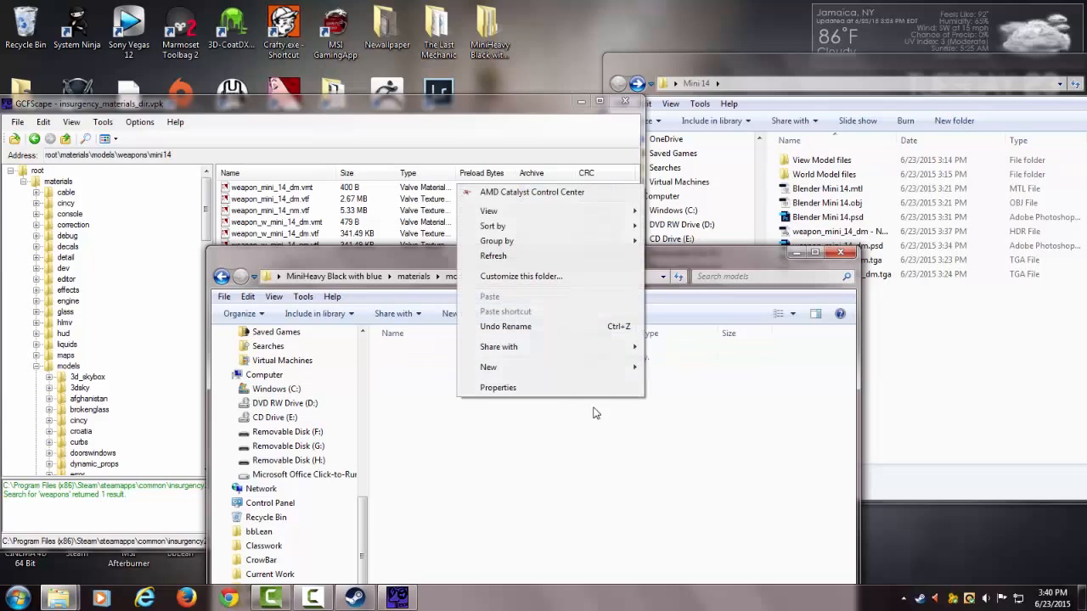
mouse_move(577, 372)
click(676, 367)
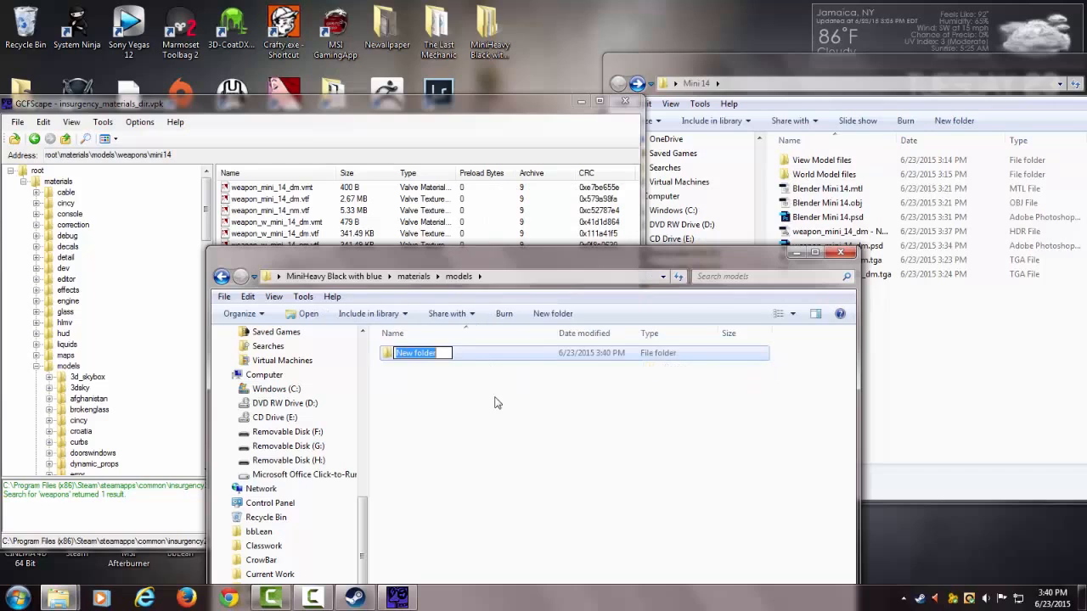
key(BackSpace)
text(weap)
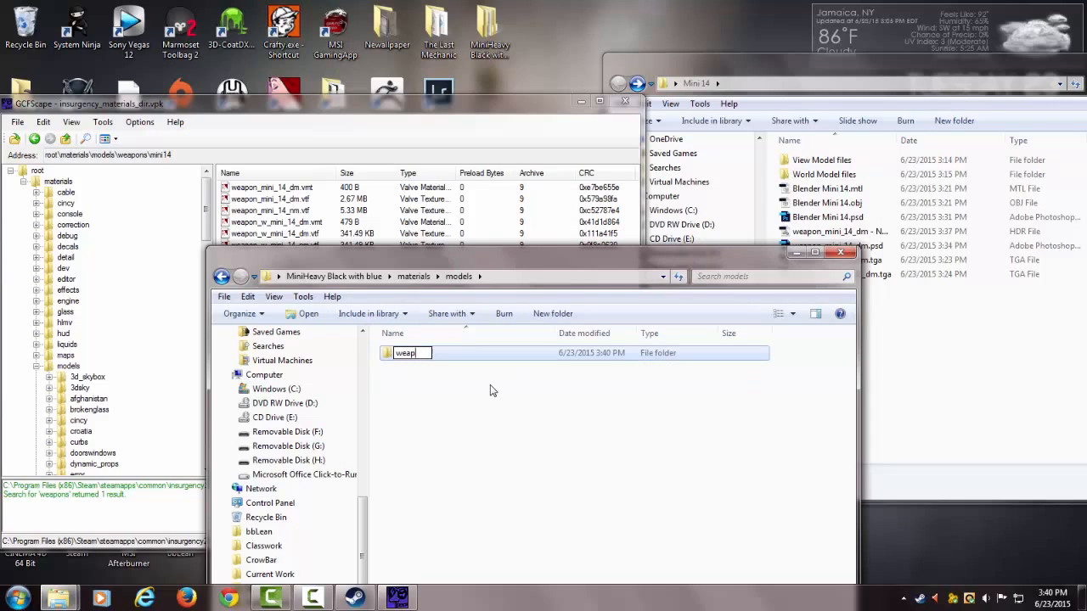
text(ons)
key(Return)
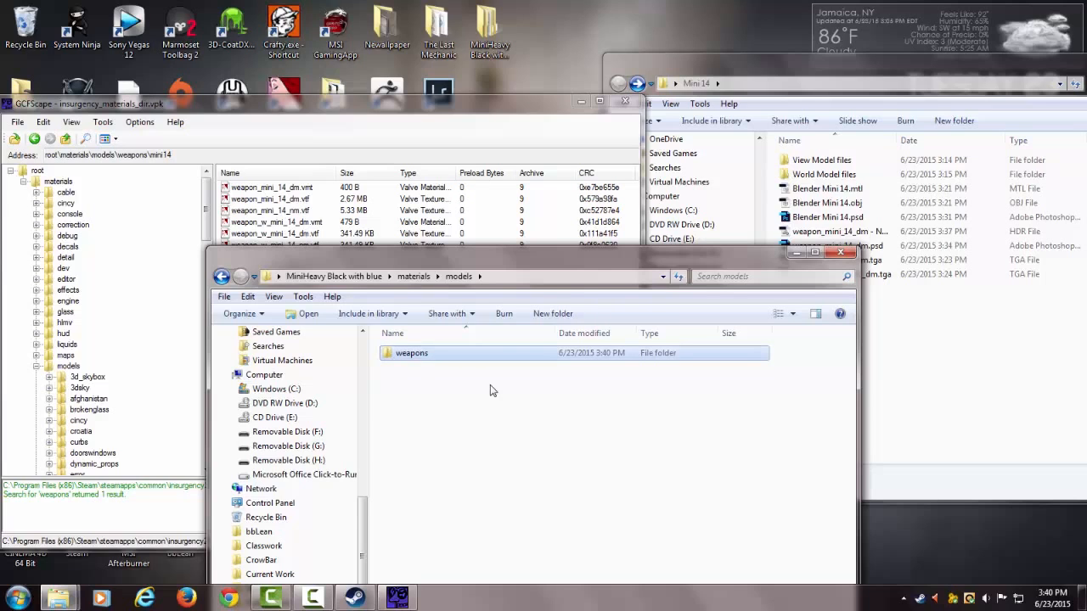
- Open the weapons folder and create a subfolder named mini14 in it
double_click(424, 349)
right_click(474, 389)
mouse_move(623, 361)
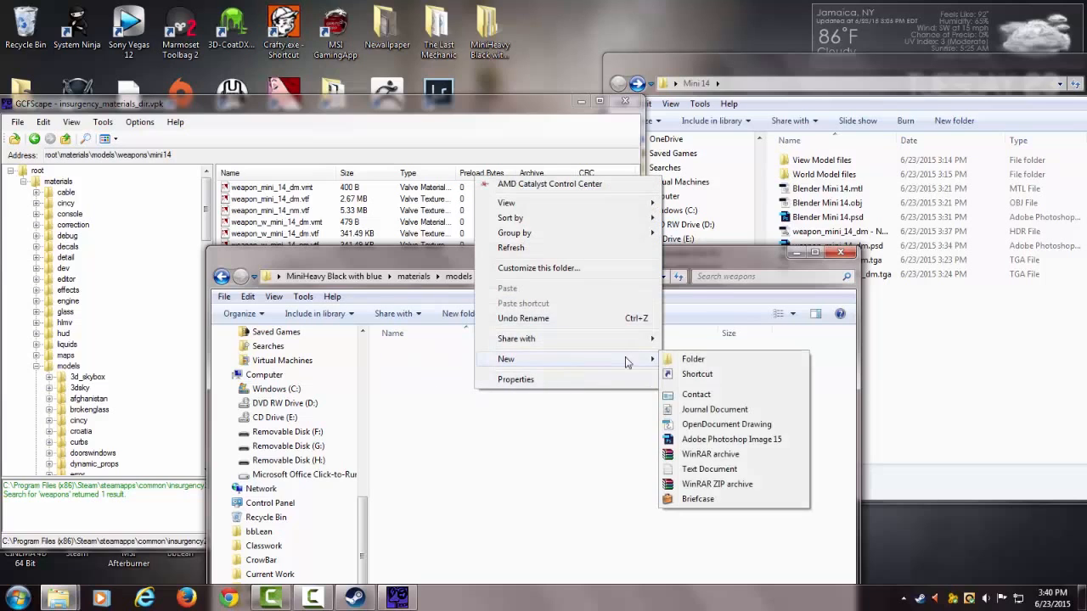
click(696, 366)
text(mini14)
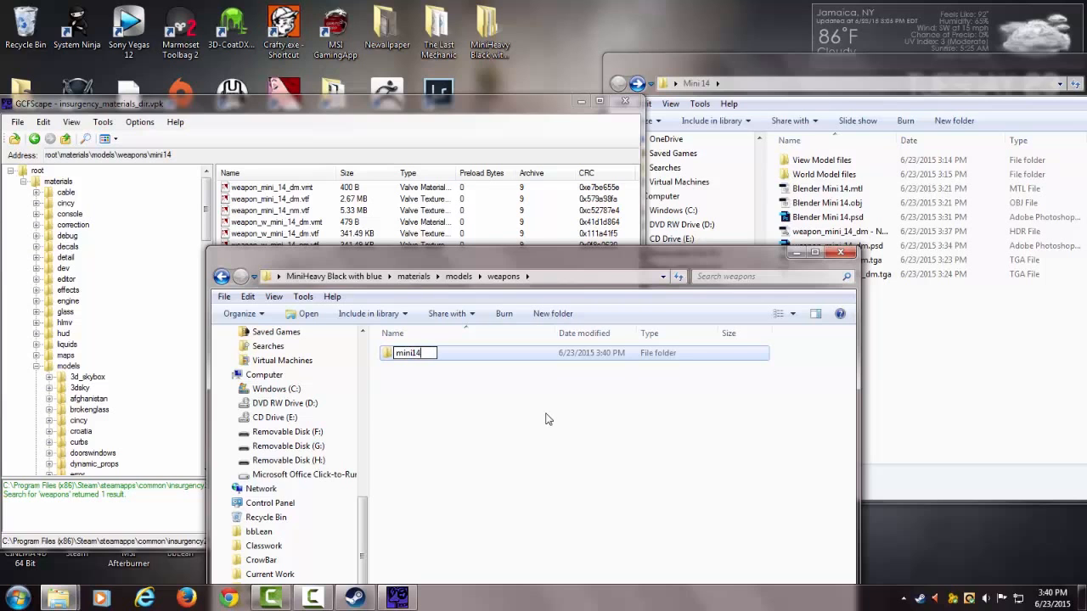
key(Return)
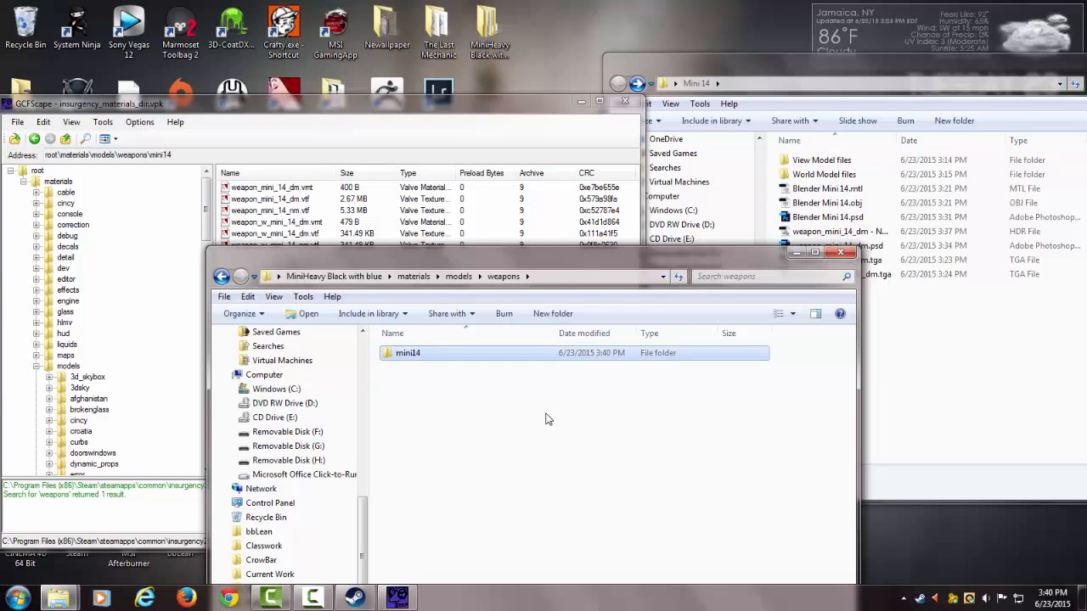
- Open the new mini14 folder and close GCFScape
double_click(499, 359)
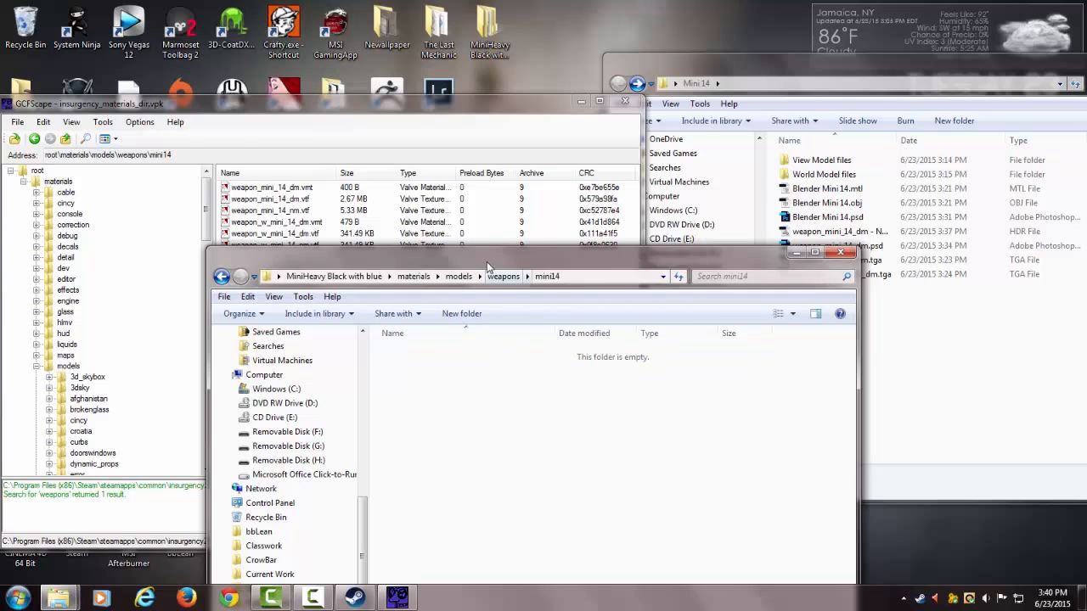
drag(487, 248, 483, 147)
click(464, 108)
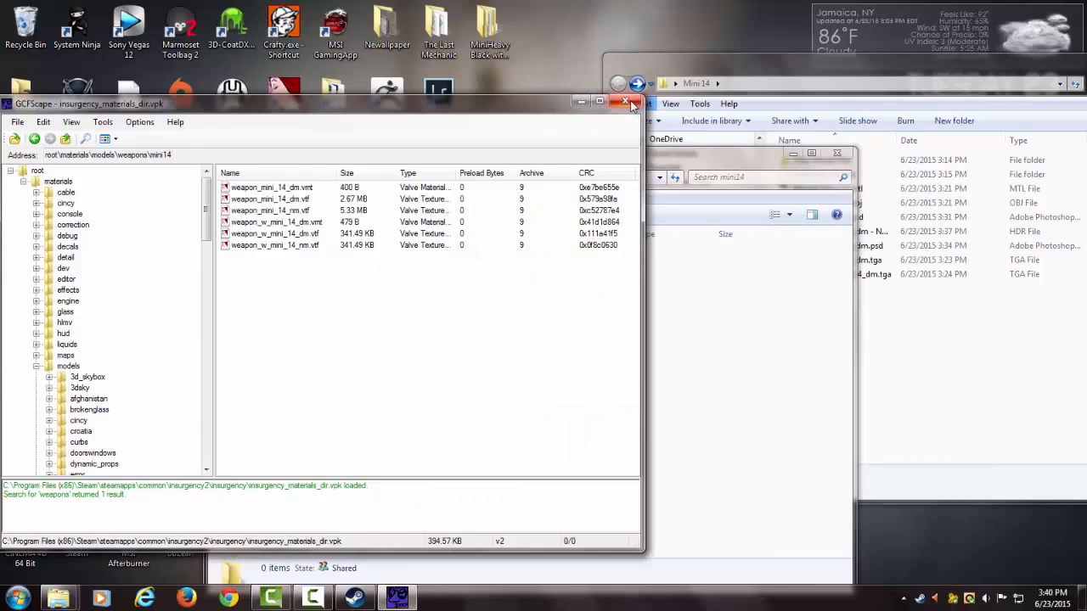
click(628, 102)
- Minimize the mini14 folder window and open weapon_mini_14_dm.tga from the Mini 14 folder in VTFEdit
drag(544, 161, 404, 80)
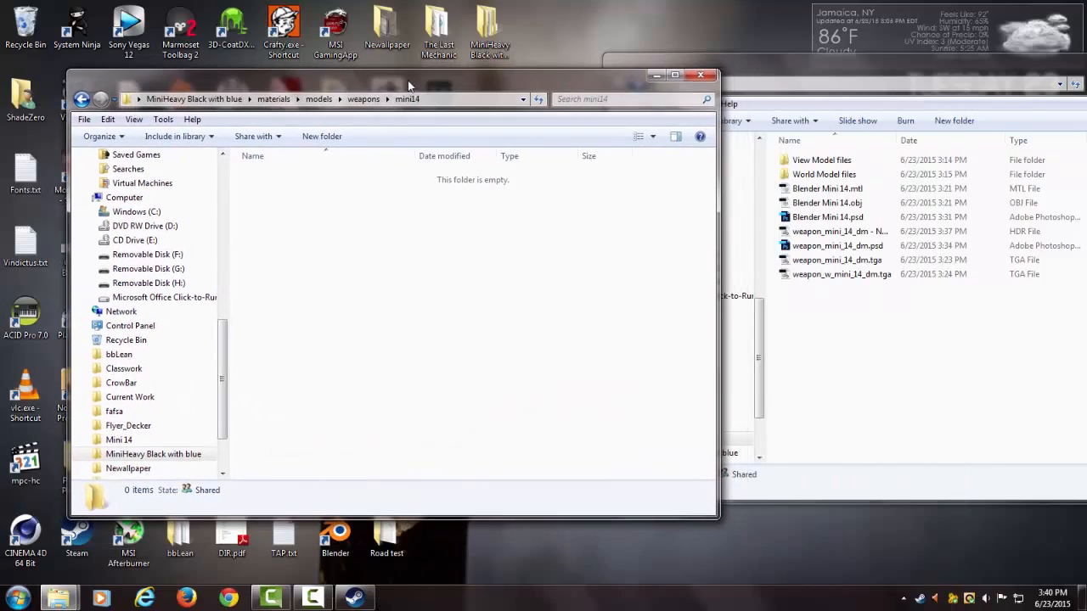
click(806, 356)
click(565, 83)
click(656, 76)
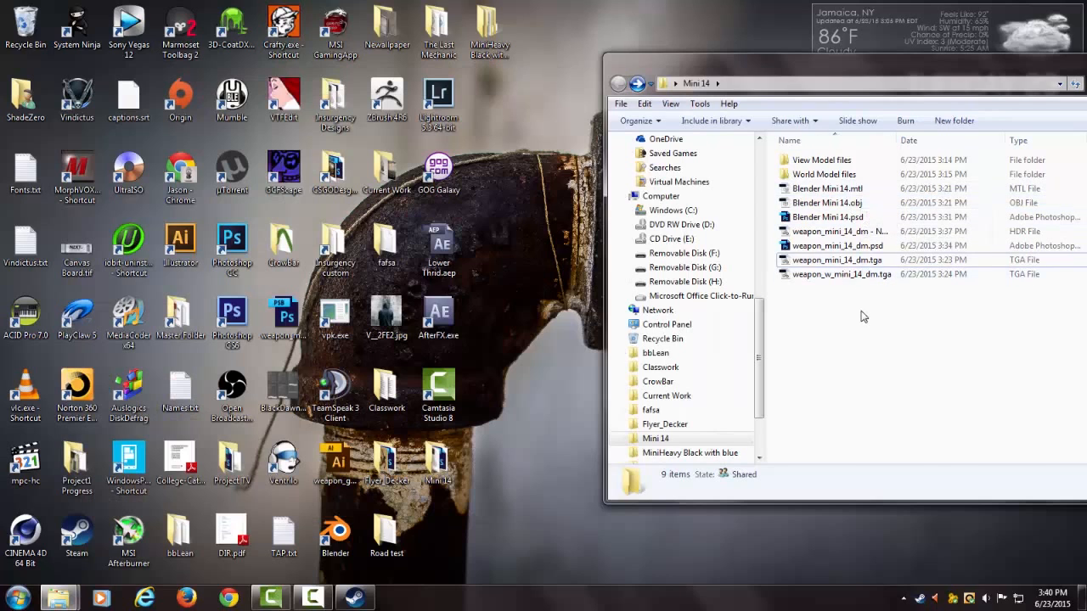
click(848, 261)
drag(849, 268, 285, 104)
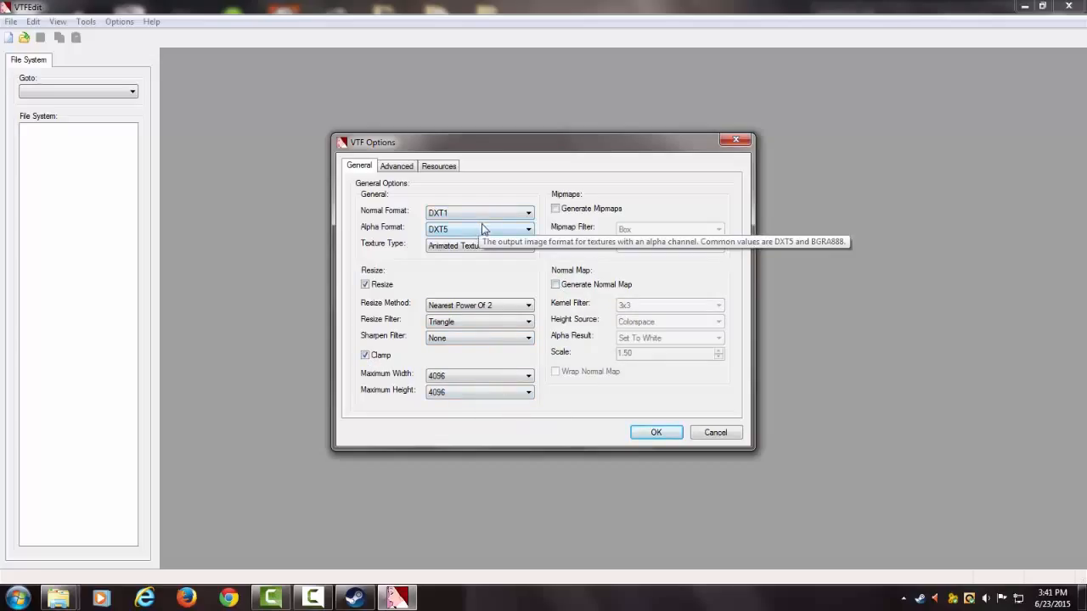
- Choose Animated Texture as the texture type and leave mipmap generation off in the VTF options
click(503, 252)
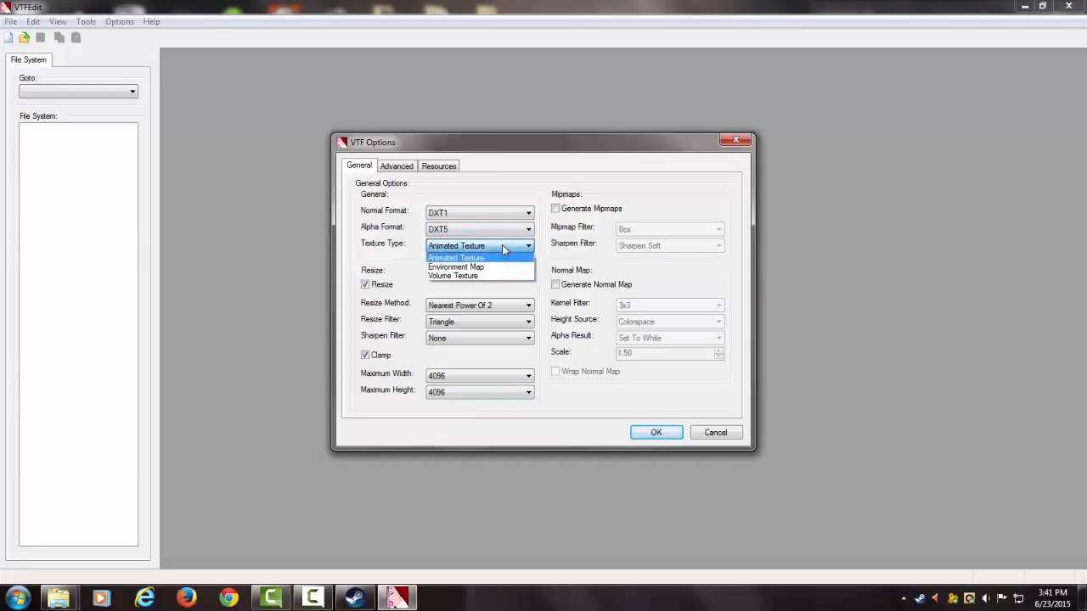
click(504, 257)
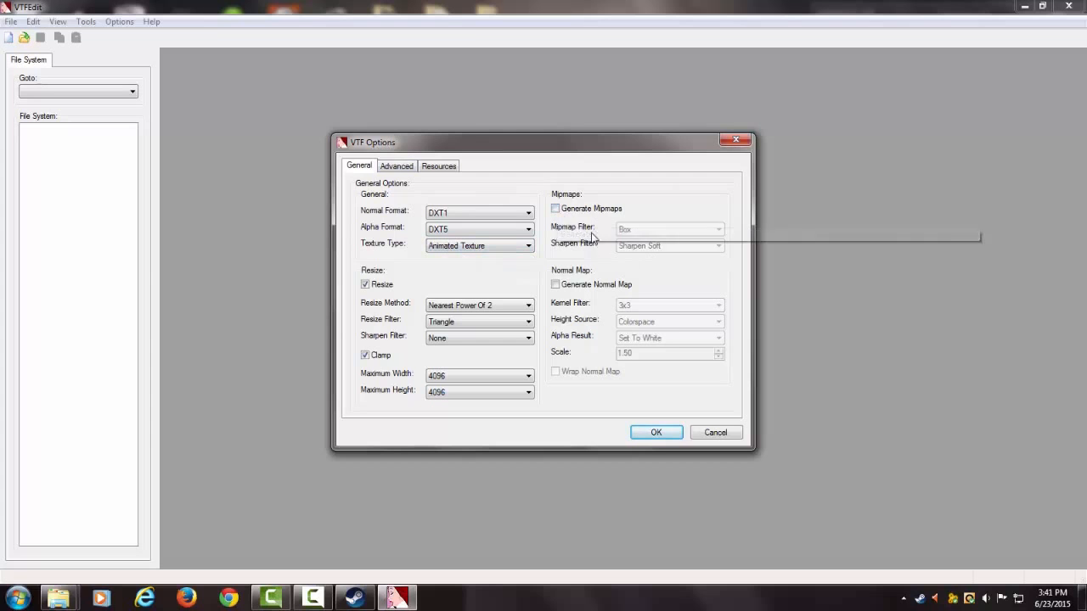
click(557, 210)
click(557, 210)
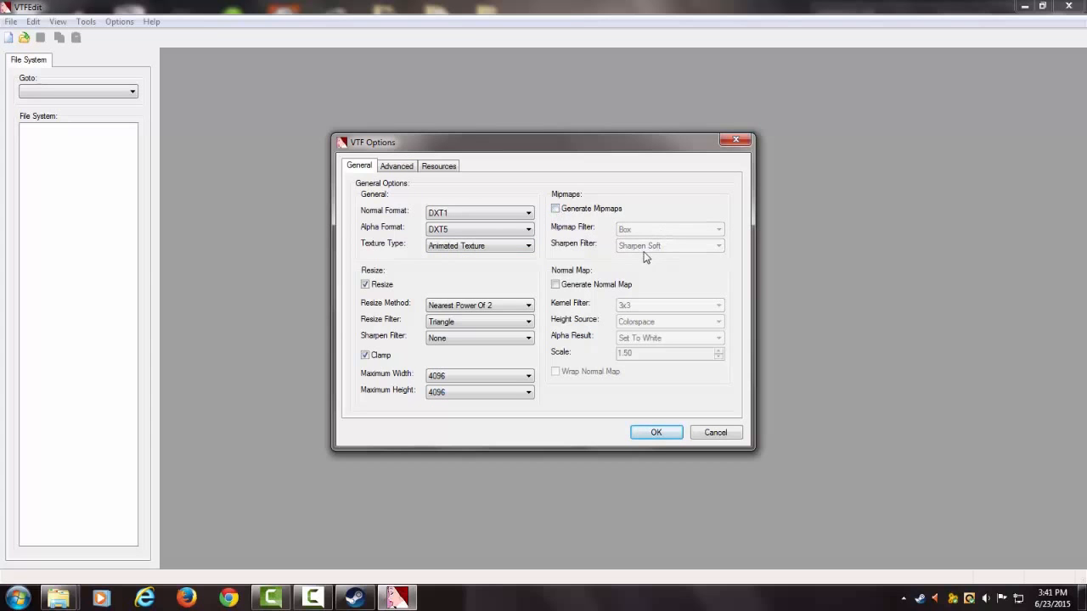
- Review the advanced and resource options, choose High DXT compression quality, and accept the VTF options to import the texture
click(403, 169)
click(436, 167)
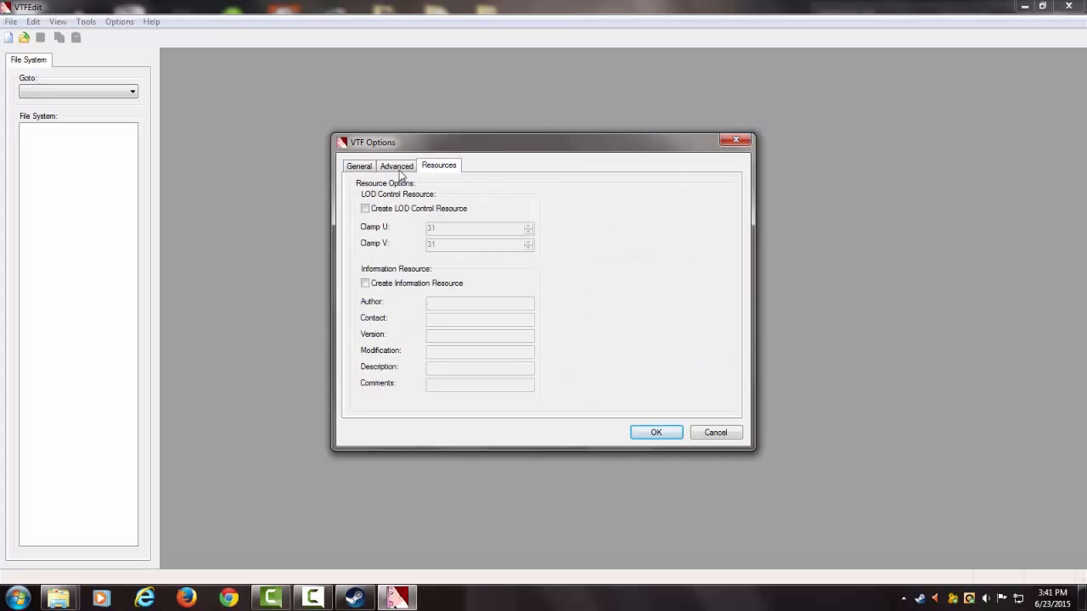
click(399, 168)
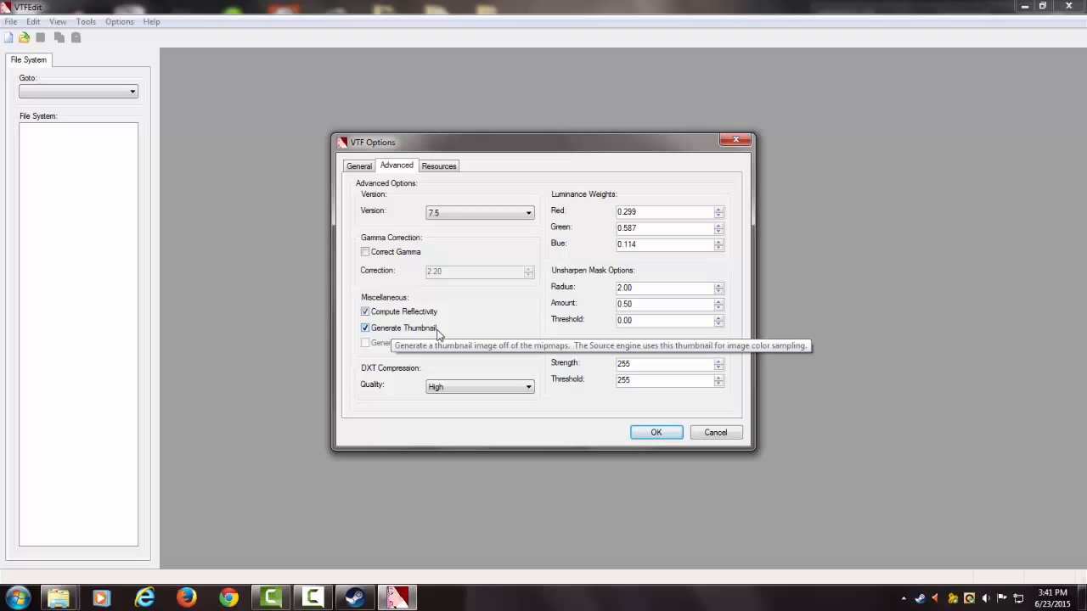
click(443, 170)
click(400, 169)
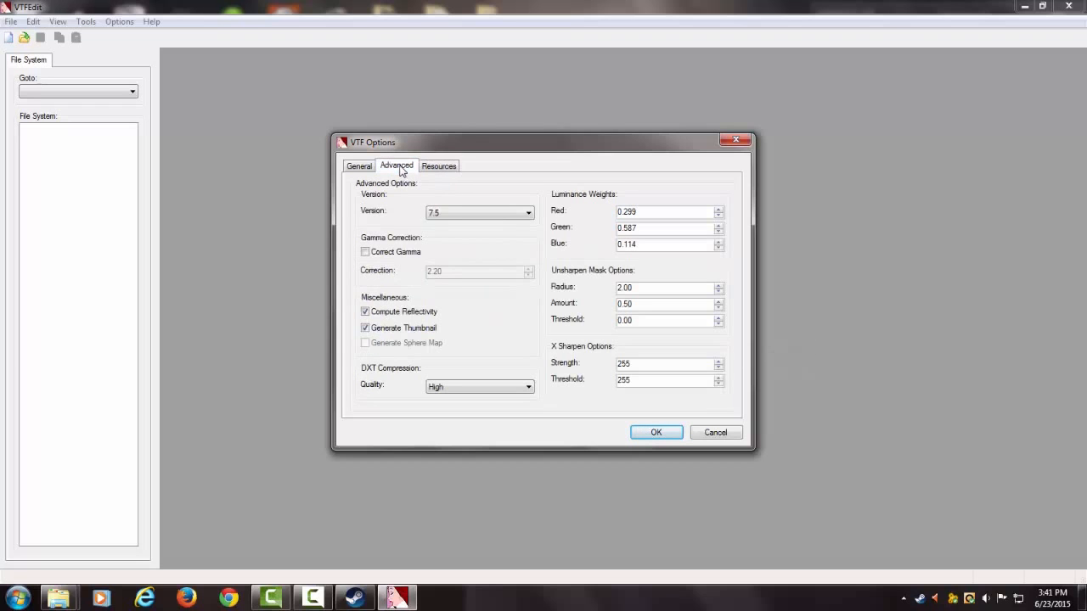
click(484, 387)
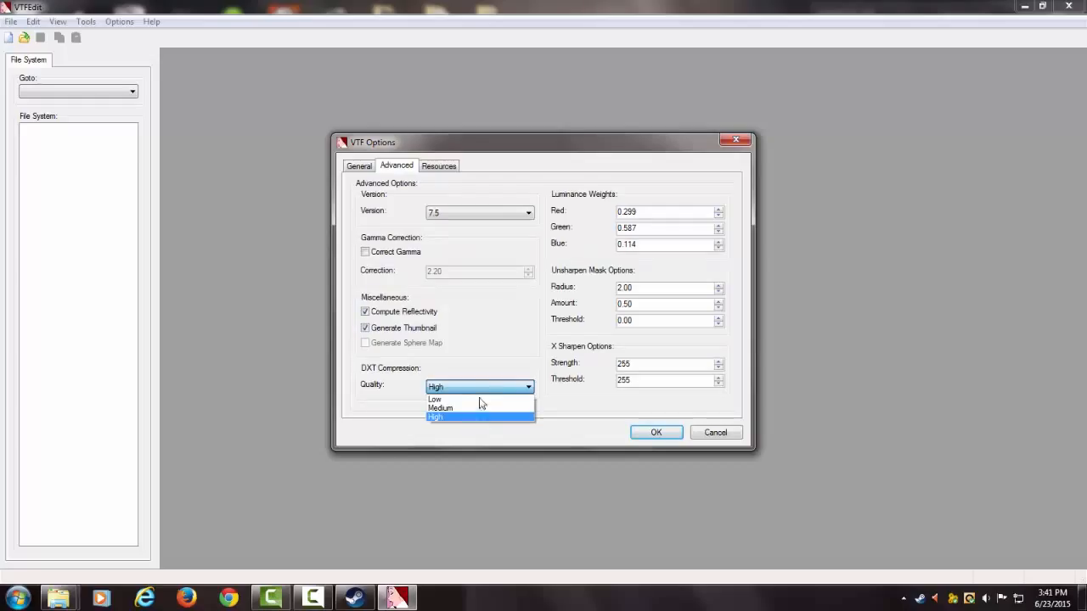
click(452, 417)
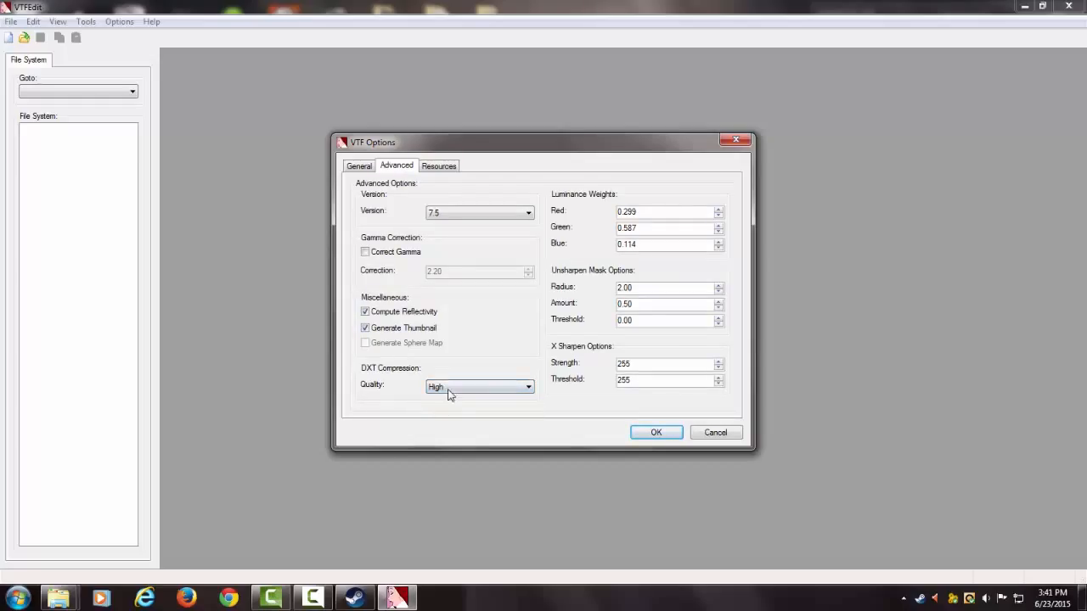
click(357, 167)
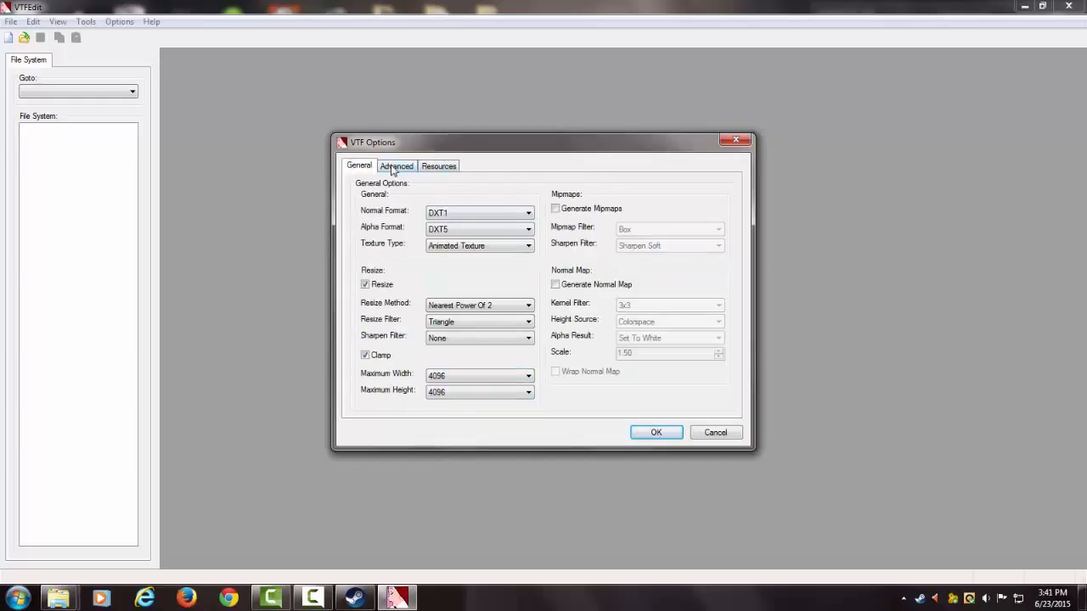
click(646, 434)
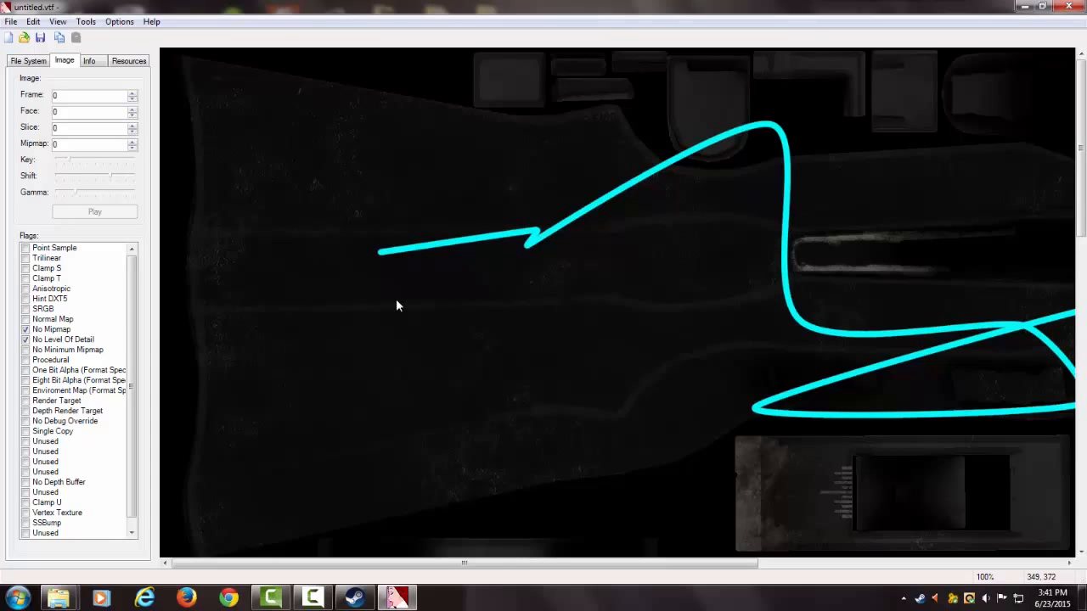
- Switch to File Explorer and bring the mini14 and Mini 14 folder windows to the front
mouse_move(1080, 71)
mouse_down()
mouse_move(1079, 382)
mouse_move(1062, 248)
mouse_move(1074, 69)
mouse_up()
click(57, 598)
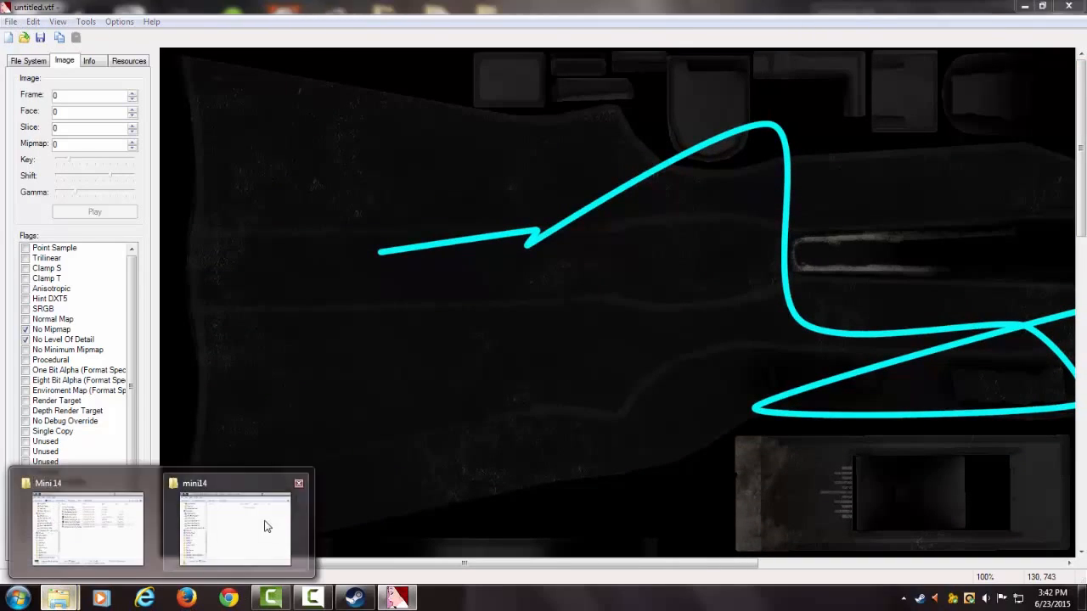
click(268, 526)
click(58, 597)
click(94, 539)
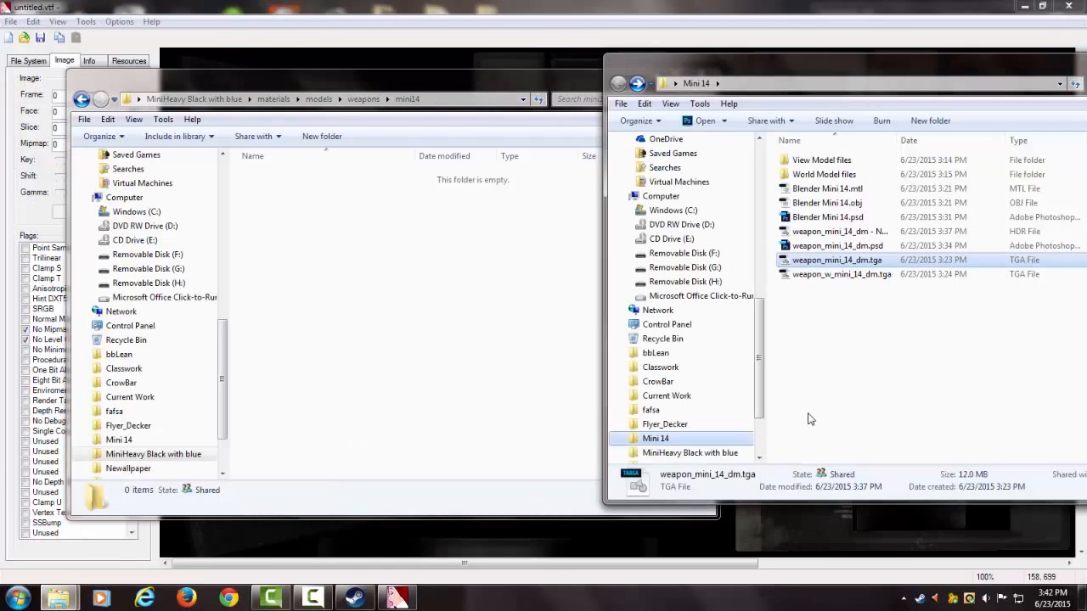
- Copy the base name of weapon_mini_14_dm.tga in the Mini 14 folder without renaming the file
right_click(851, 261)
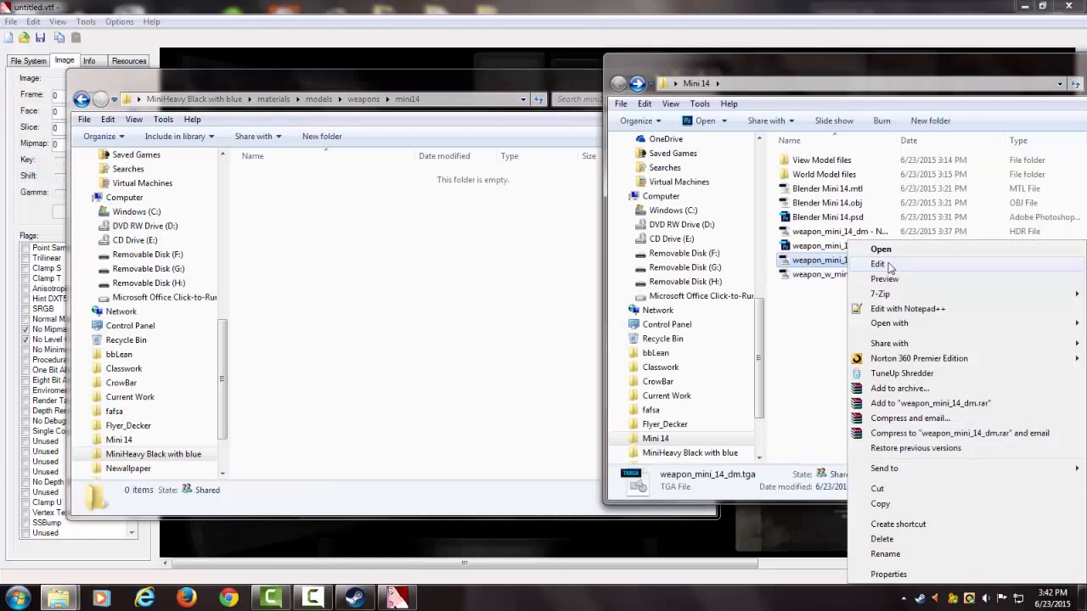
click(883, 554)
key(ctrl+c)
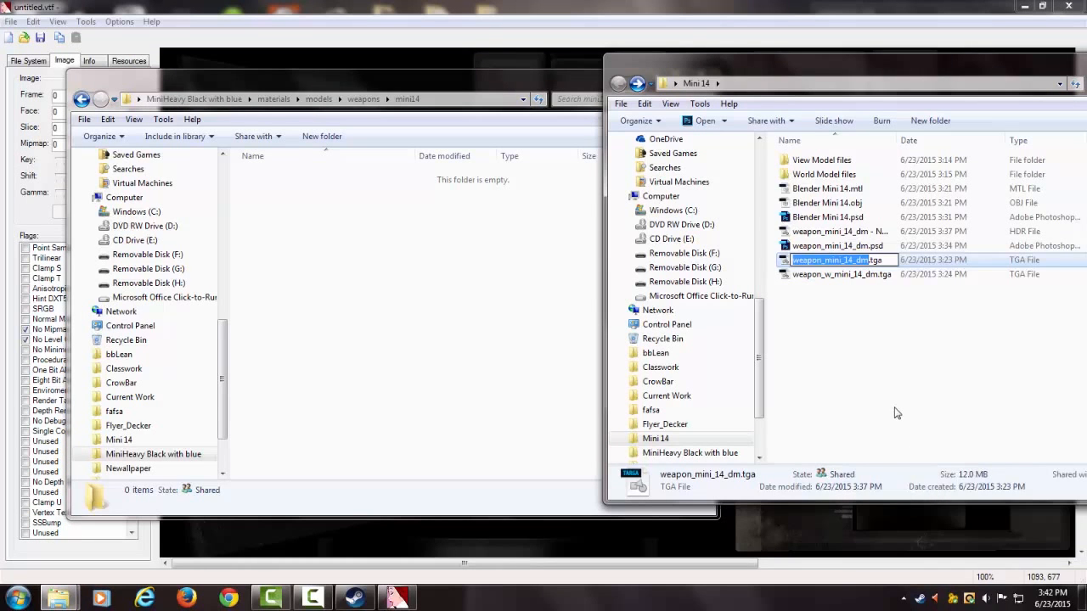
click(896, 414)
- Return to VTFEdit, start saving the texture under a new name, and browse to the mini14 folder inside MiniHeavy Black with blue
click(299, 7)
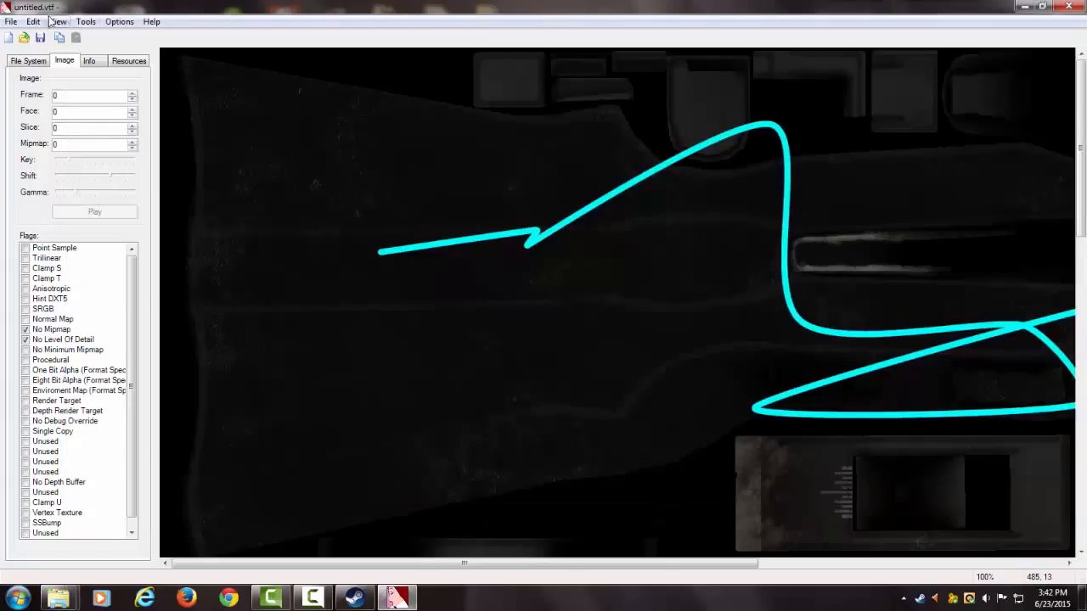
click(17, 22)
click(52, 89)
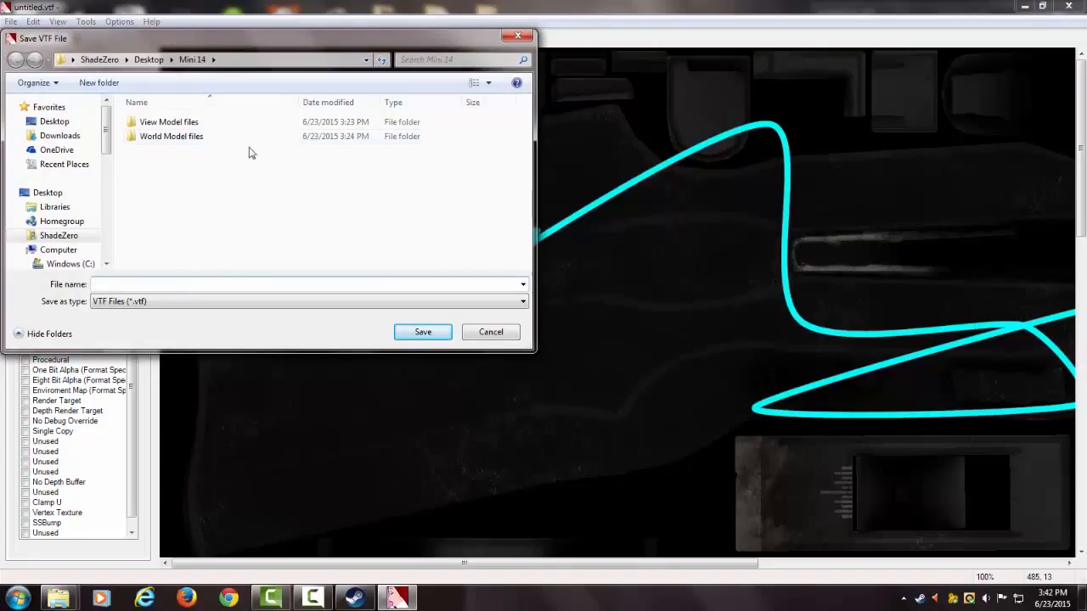
click(153, 61)
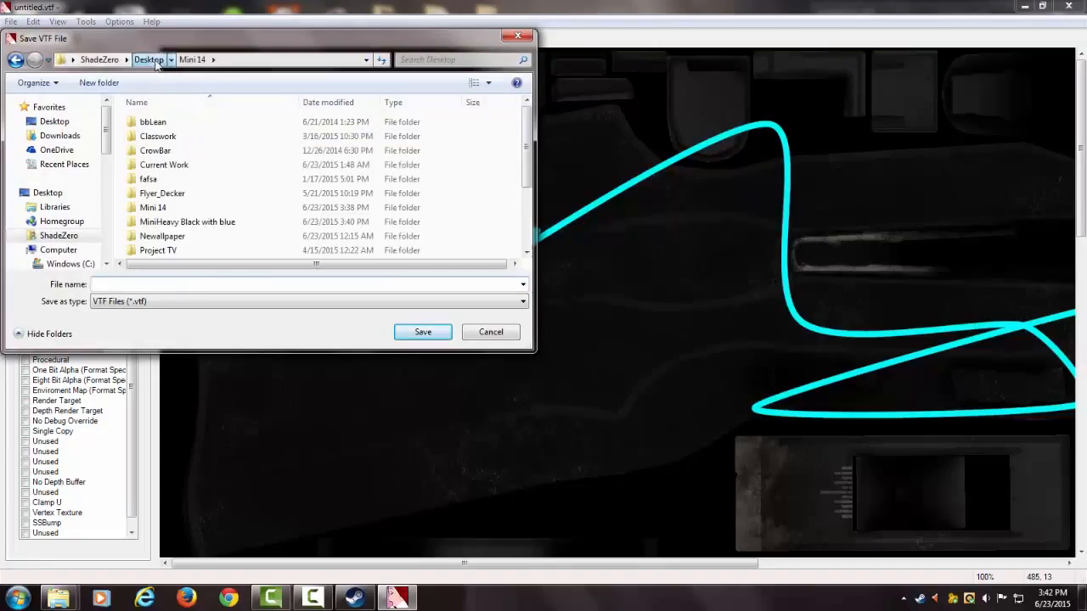
drag(524, 136, 528, 166)
double_click(252, 173)
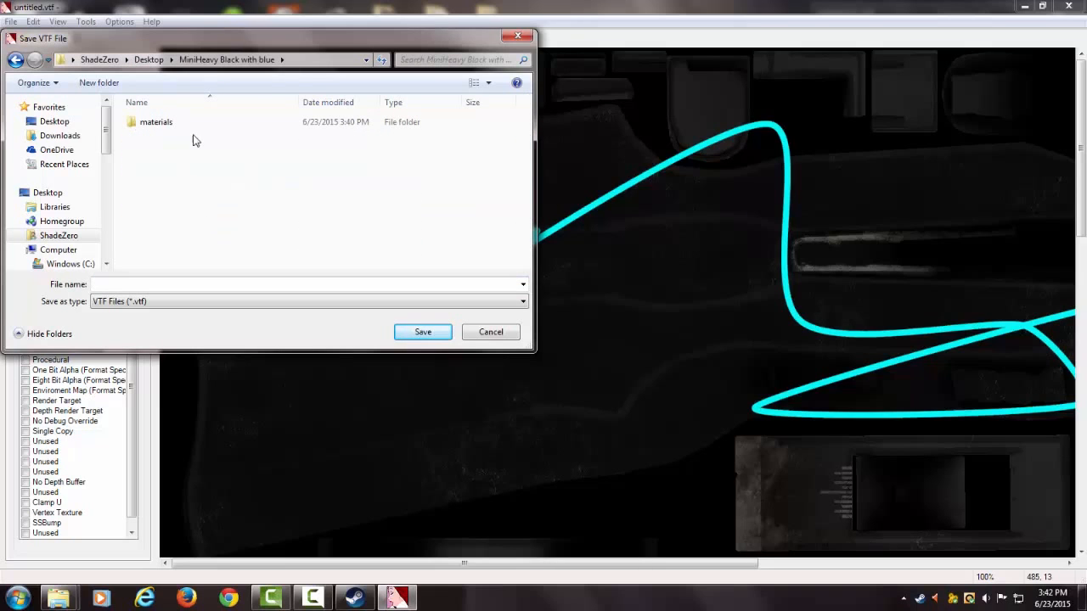
double_click(194, 123)
double_click(195, 123)
double_click(195, 123)
double_click(194, 123)
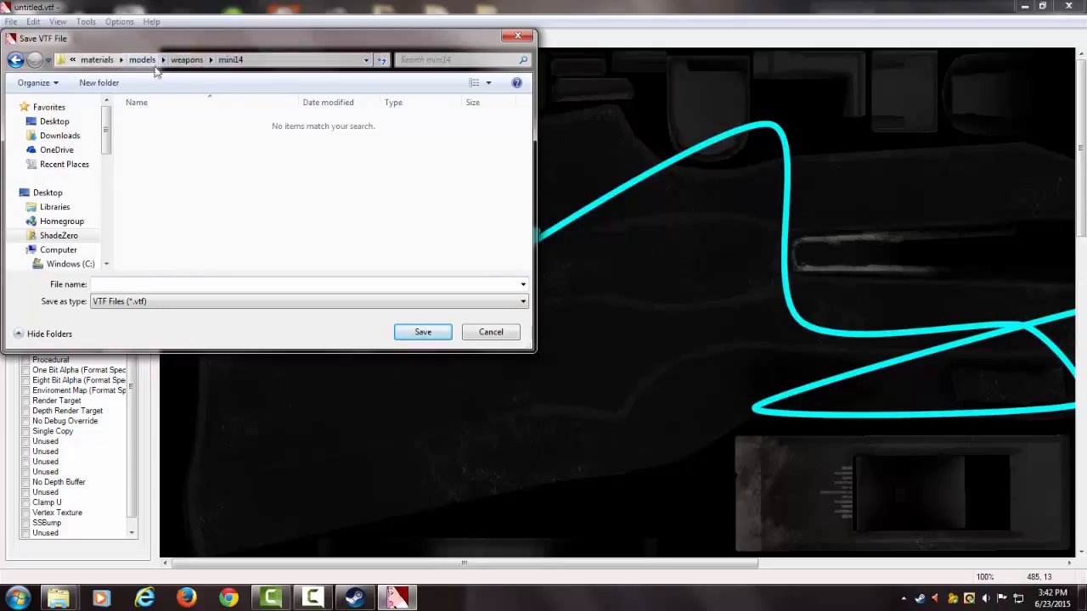
- Save the texture as weapon_mini_14_dm in VTF format and close VTFEdit
click(197, 283)
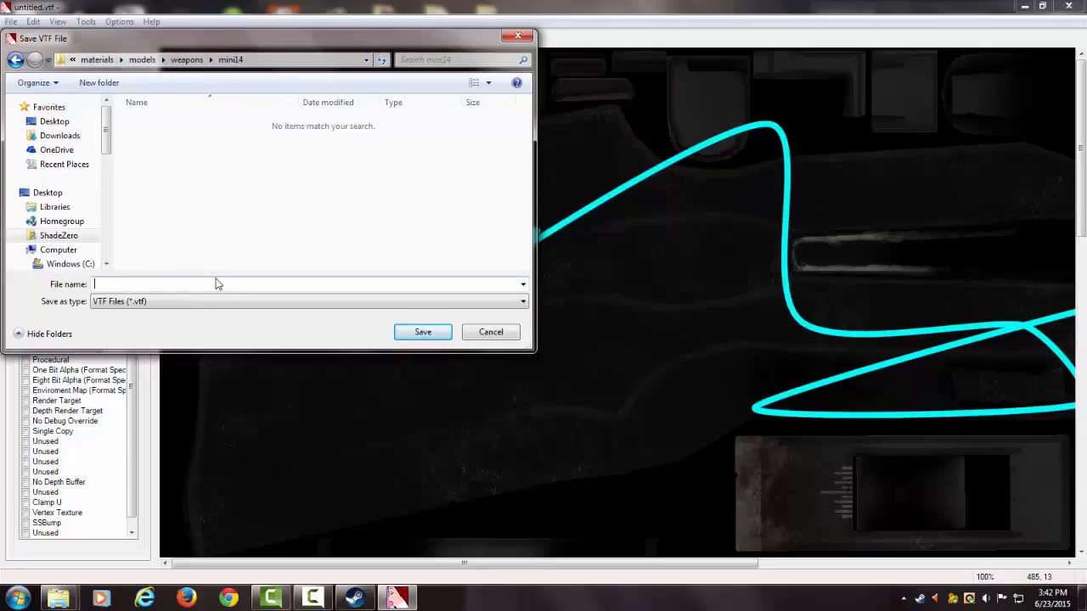
key(ctrl+v)
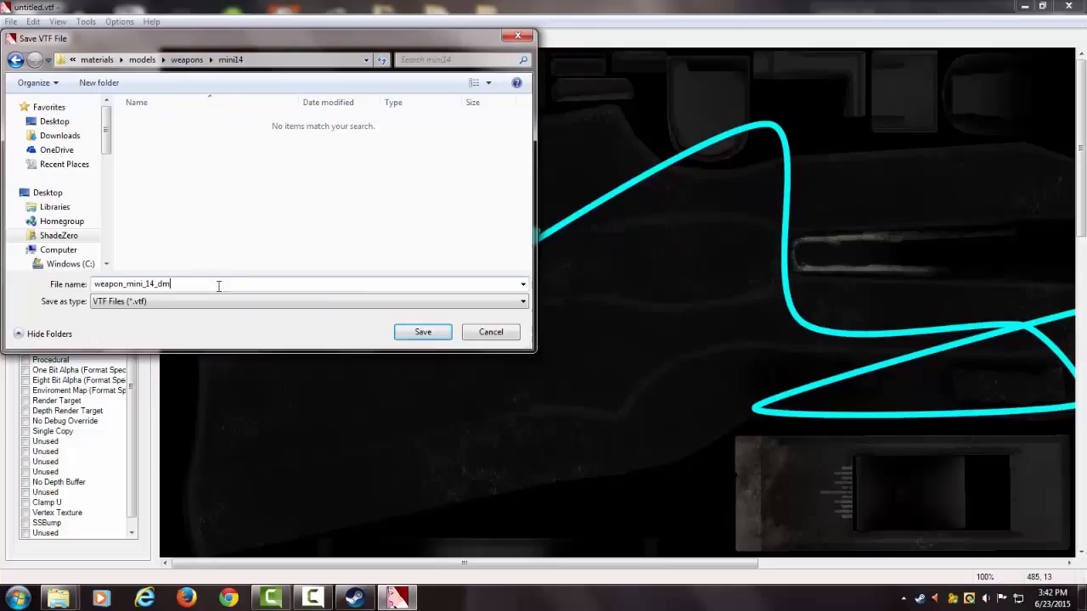
click(422, 333)
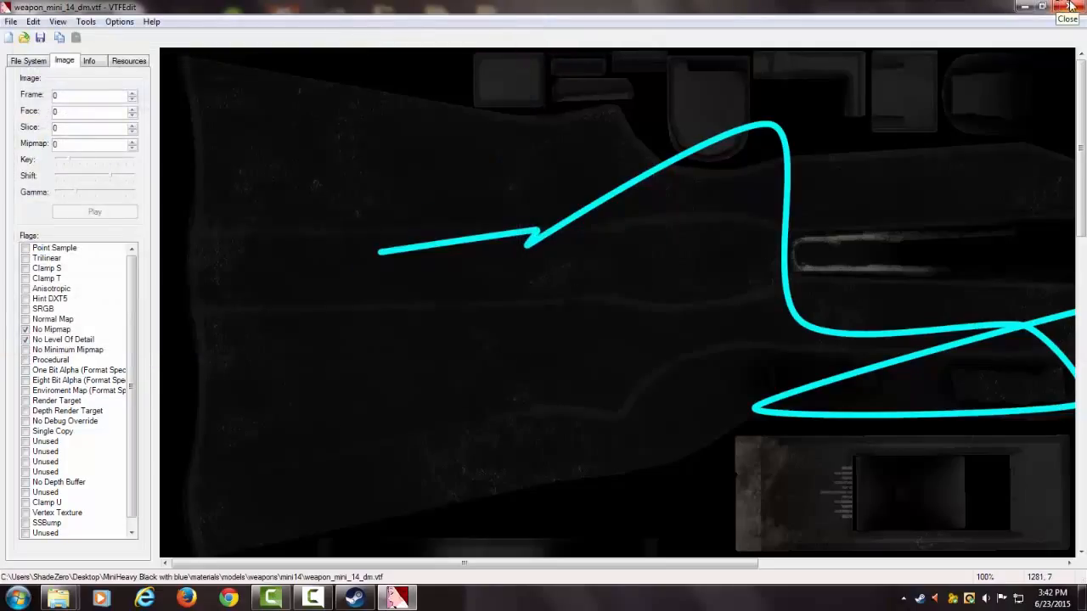
click(1070, 6)
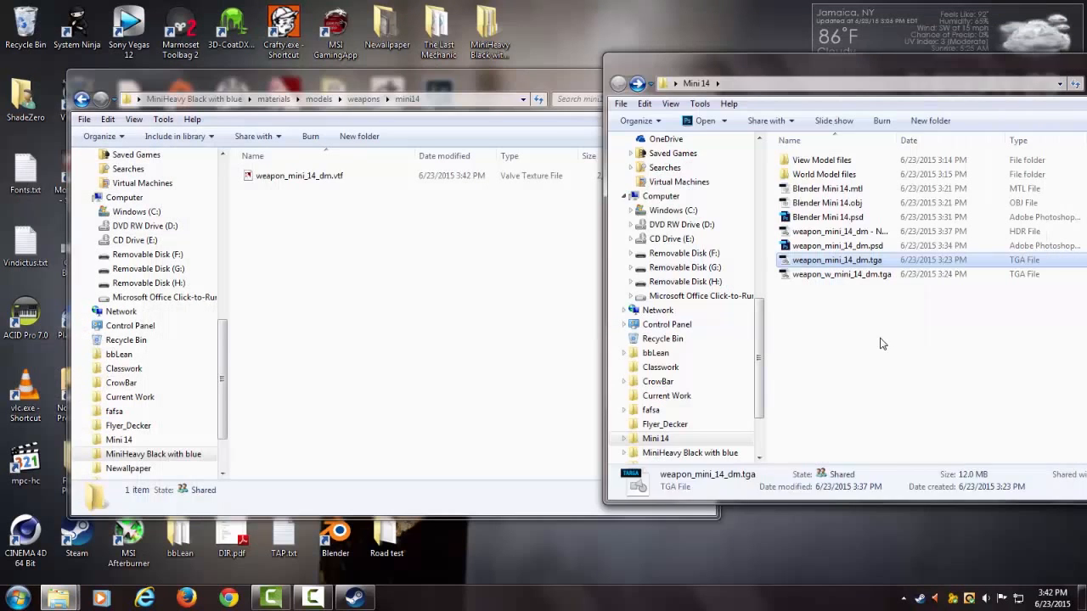
- Minimise the mini14 folder window and open weapon_mini_14_dm - Normal.hdr in VTFEdit with the current import options
click(480, 293)
drag(545, 73, 576, 49)
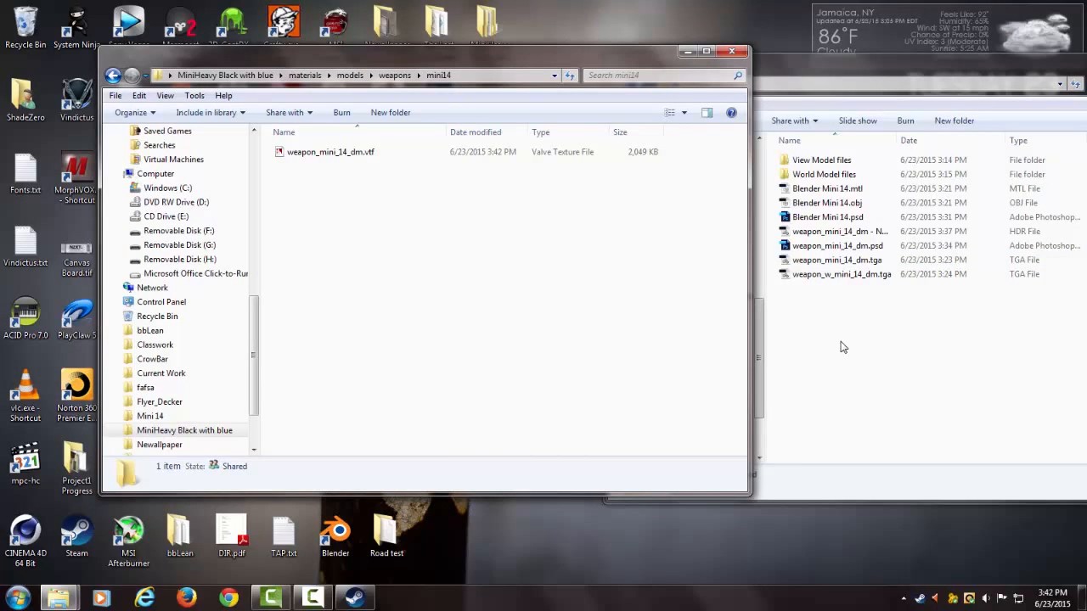
click(874, 235)
click(489, 223)
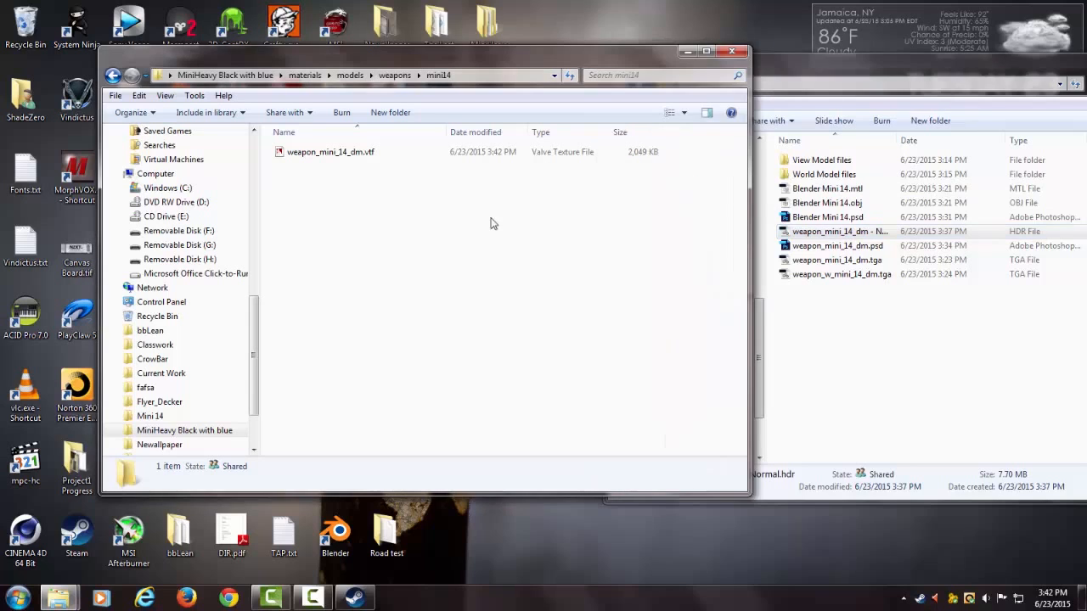
click(687, 51)
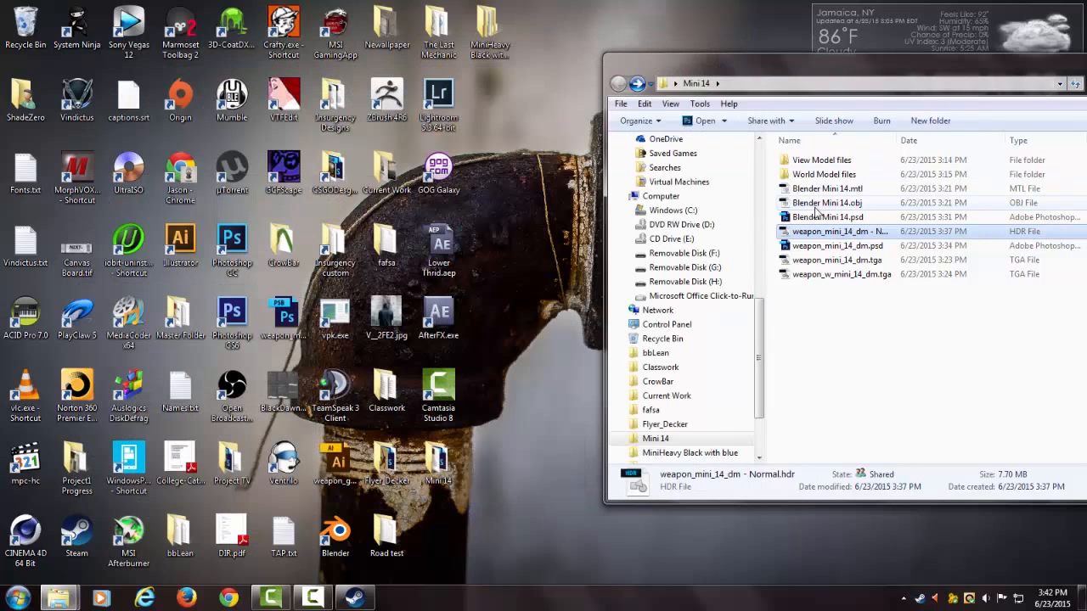
drag(816, 235, 285, 102)
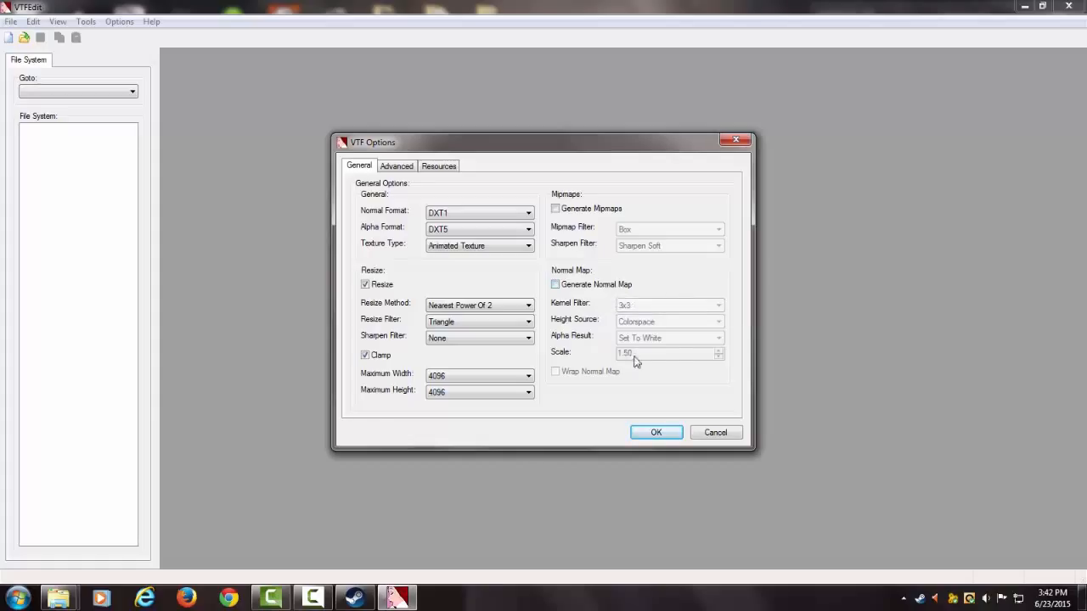
click(657, 434)
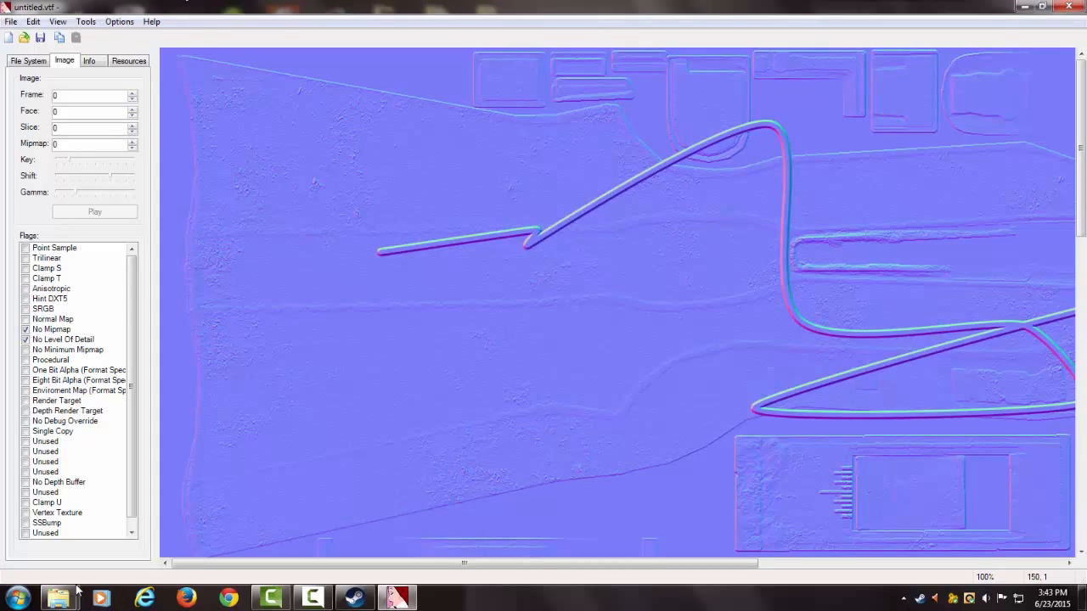
- Switch to the Mini 14 folder in File Explorer and copy the weapon_mini_14_dm part of the Normal.hdr file's name without renaming it
mouse_move(58, 599)
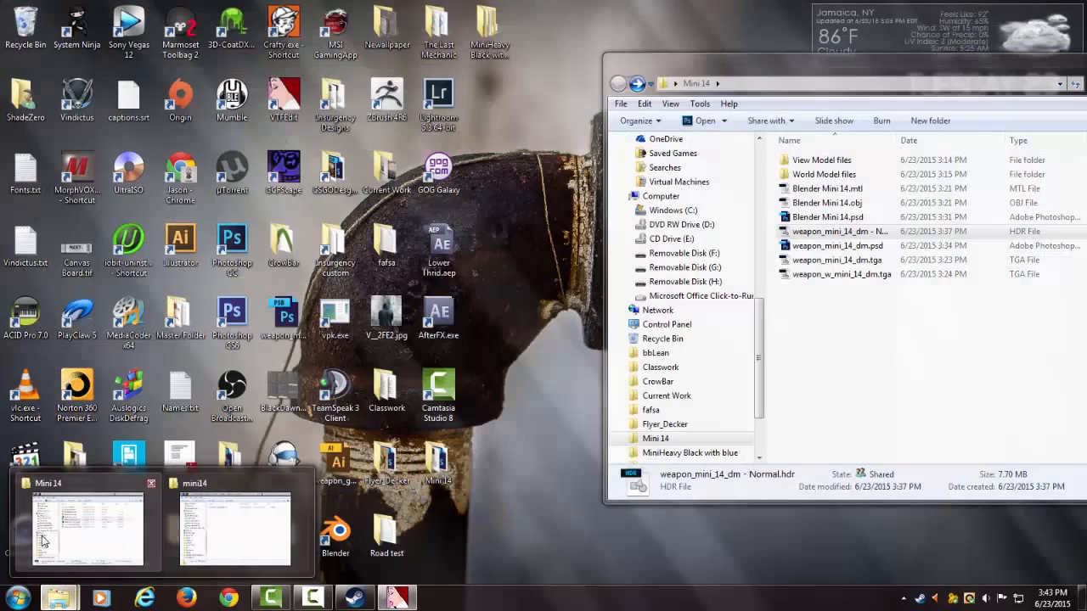
click(87, 533)
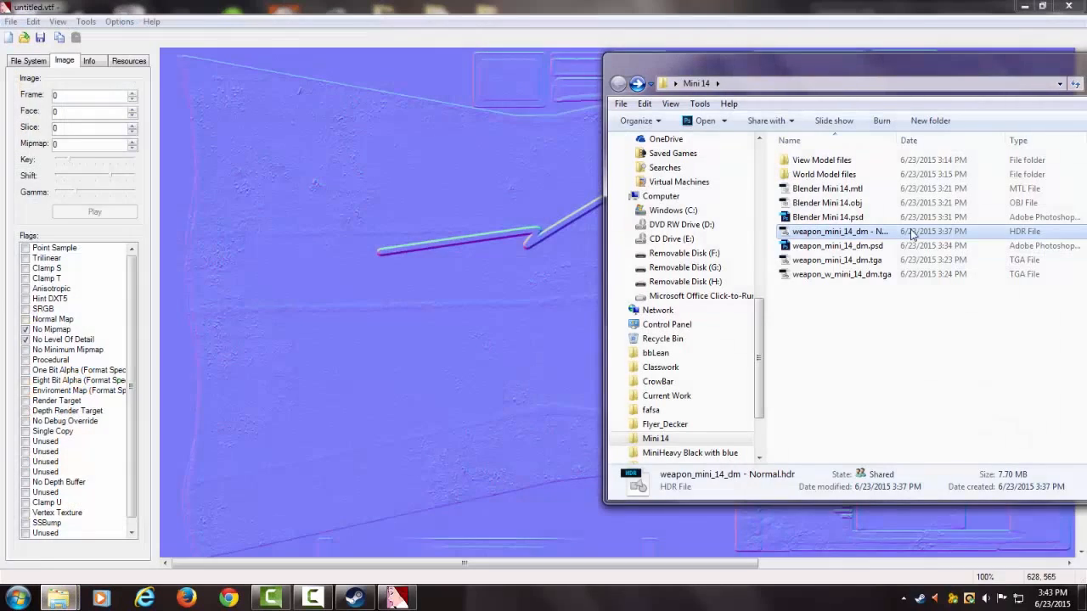
right_click(849, 235)
click(795, 331)
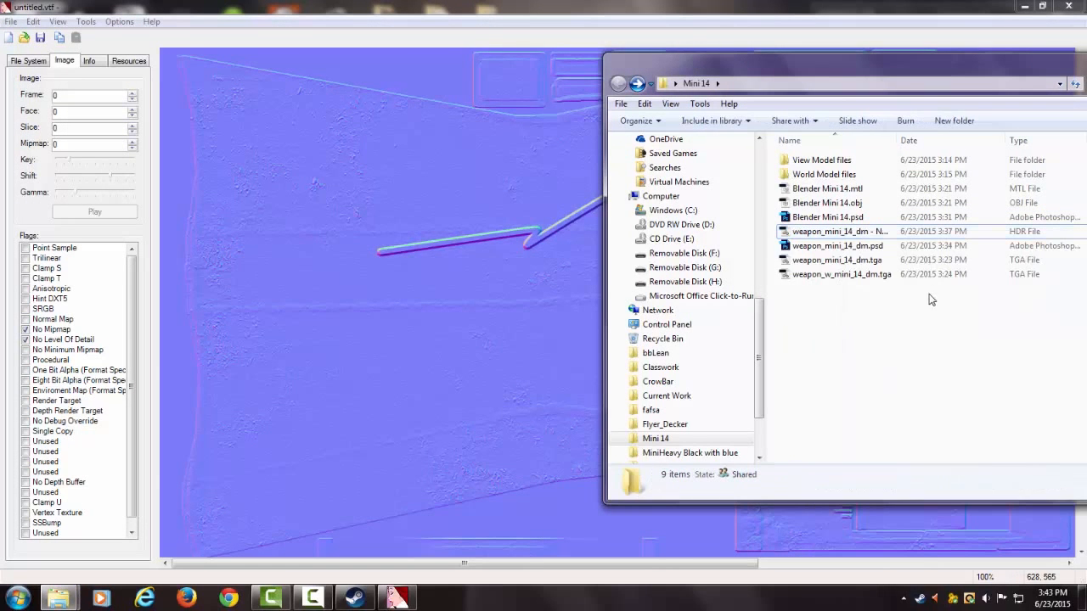
click(865, 235)
right_click(865, 235)
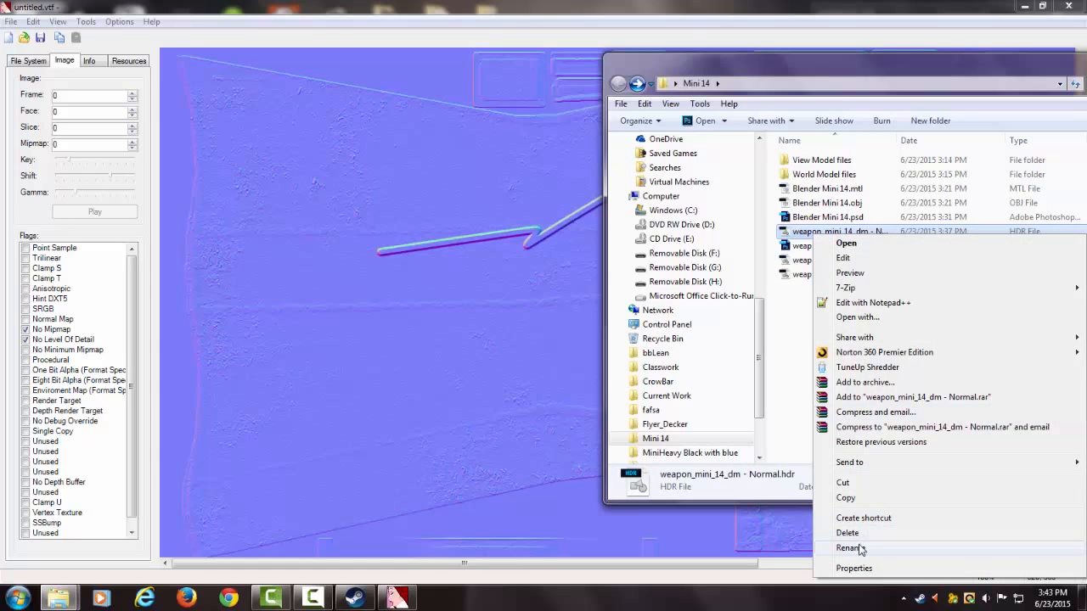
click(860, 548)
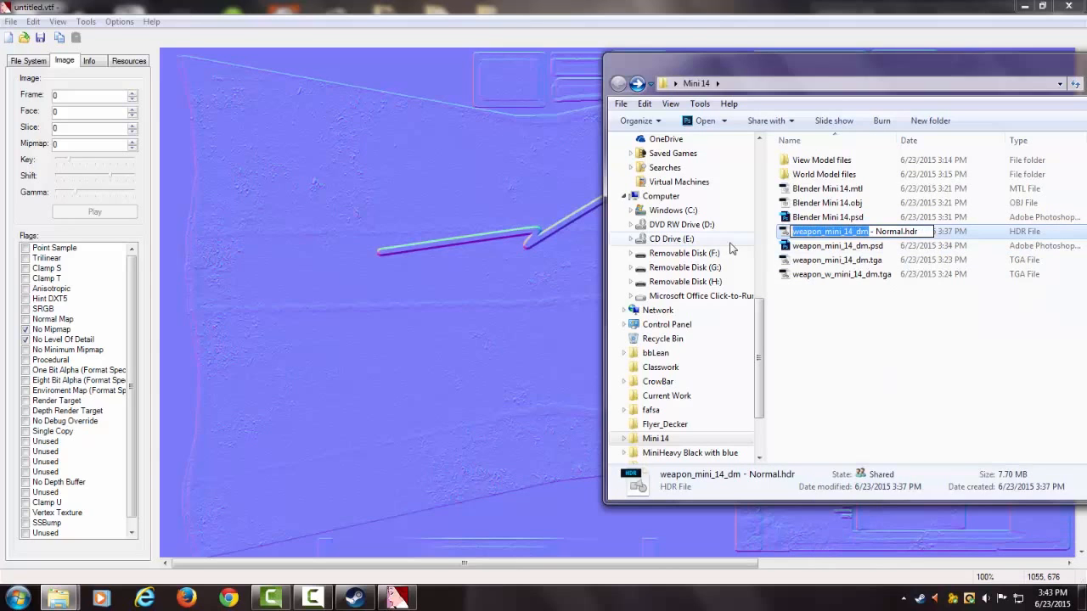
key(Escape)
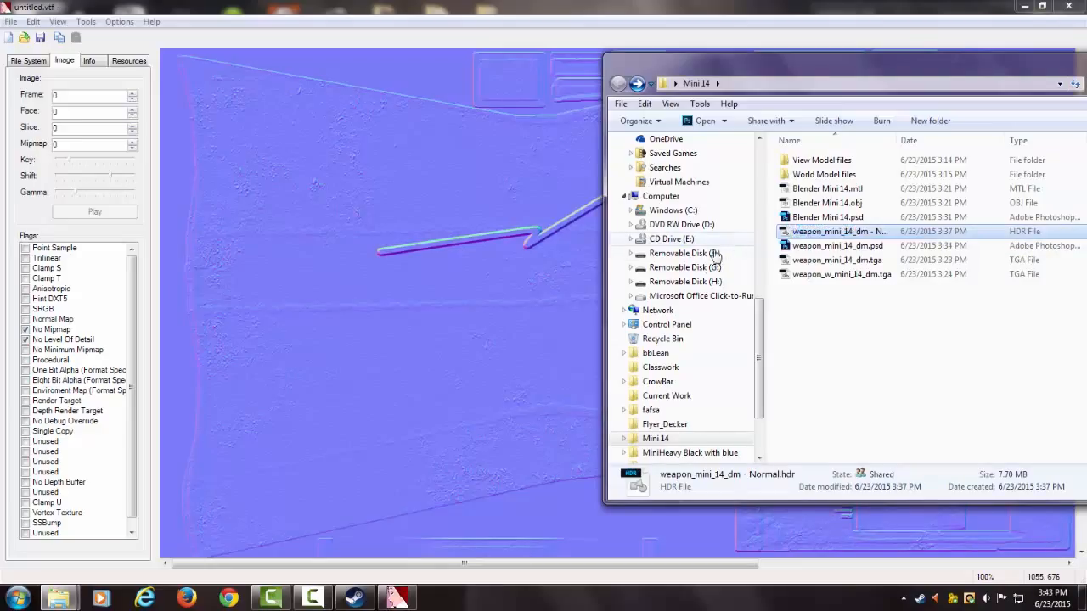
- Return to VTFEdit, save the normal map as weapon_mini_14_nm in VTF format in the mini14 folder, and close VTFEdit
click(342, 215)
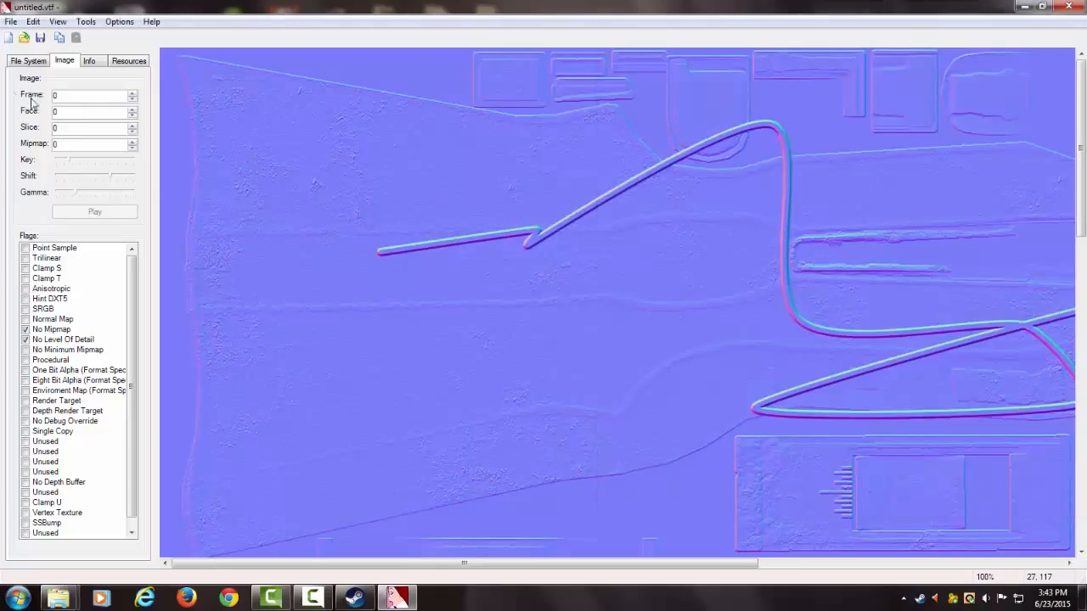
click(10, 23)
click(49, 88)
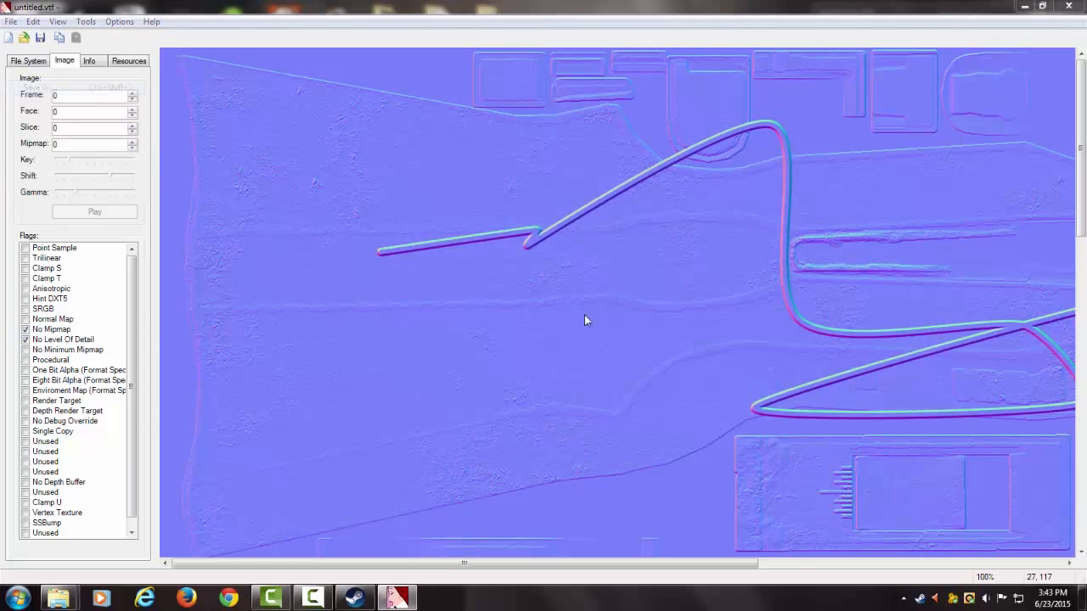
right_click(242, 285)
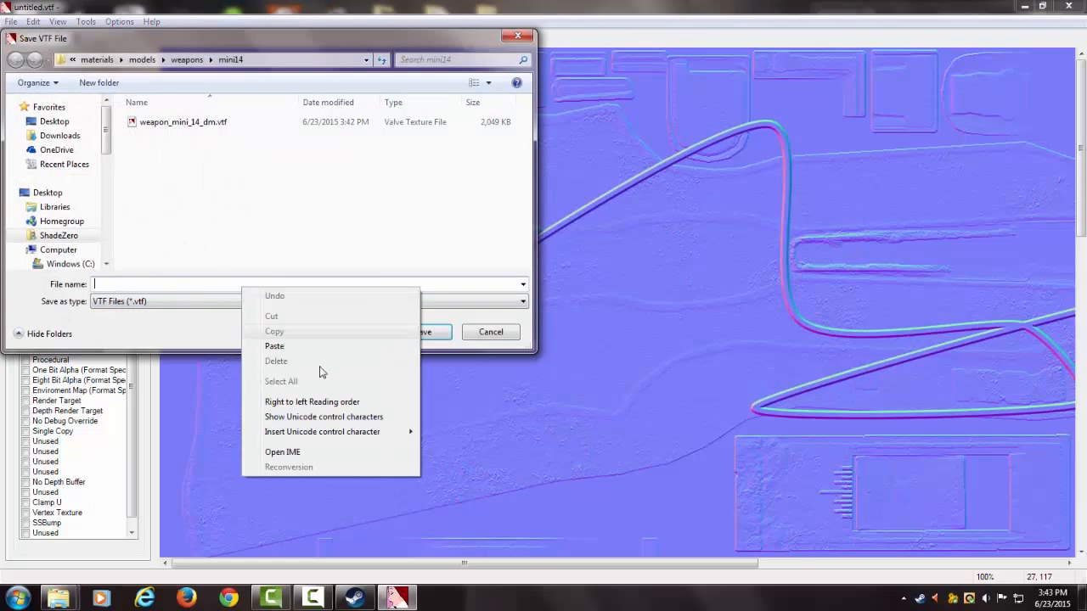
click(274, 346)
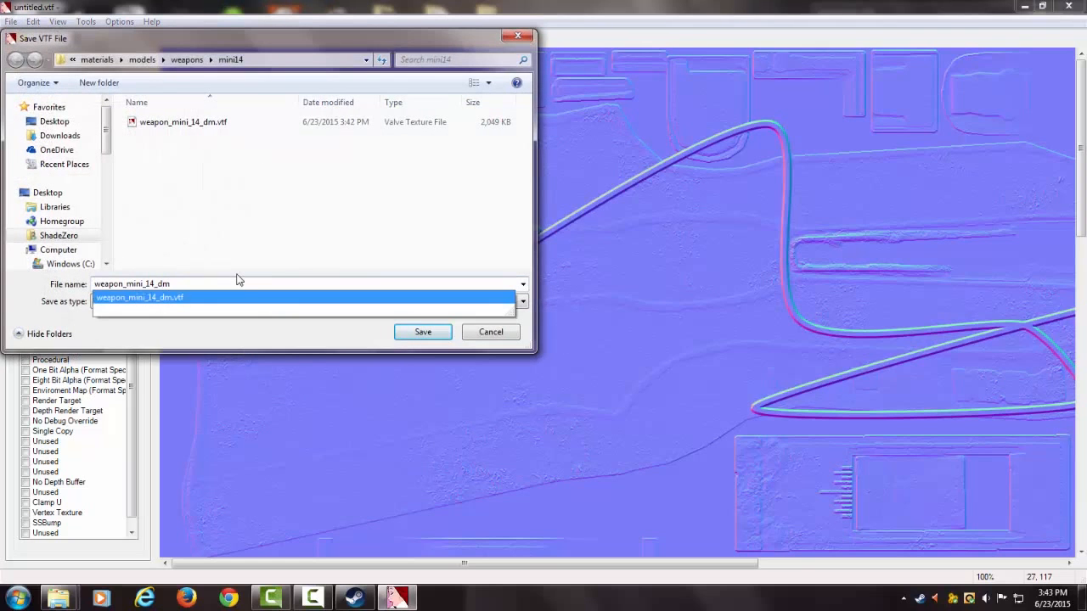
key(Escape)
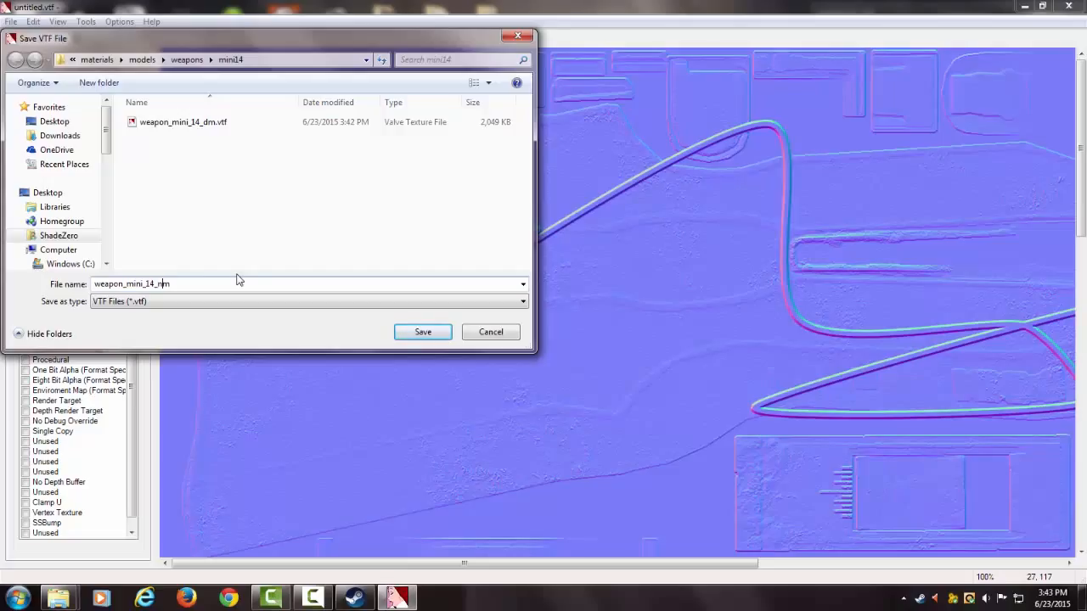
key(Return)
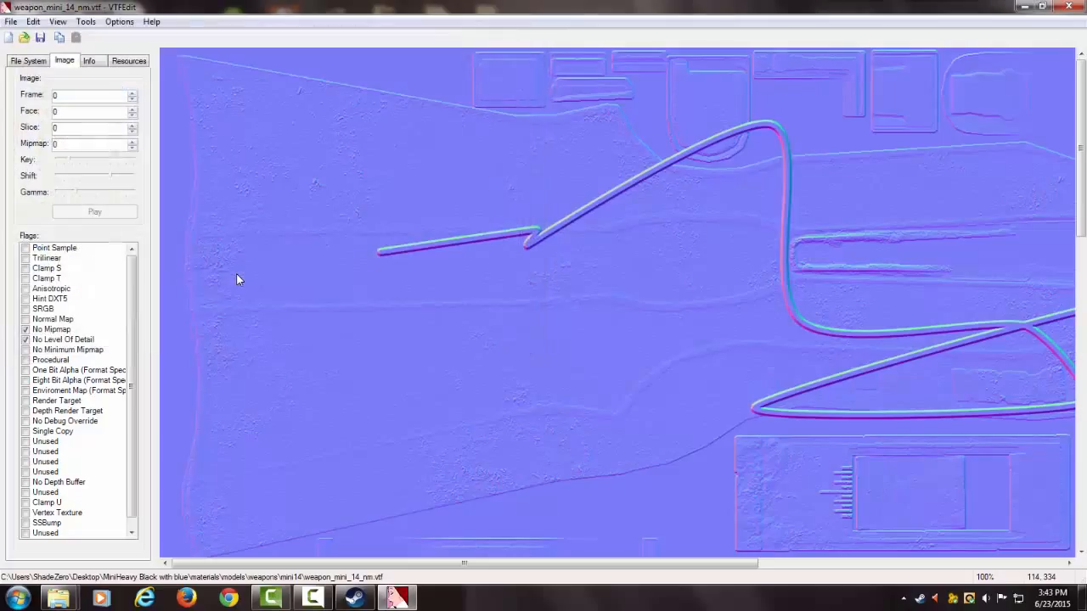
click(1078, 7)
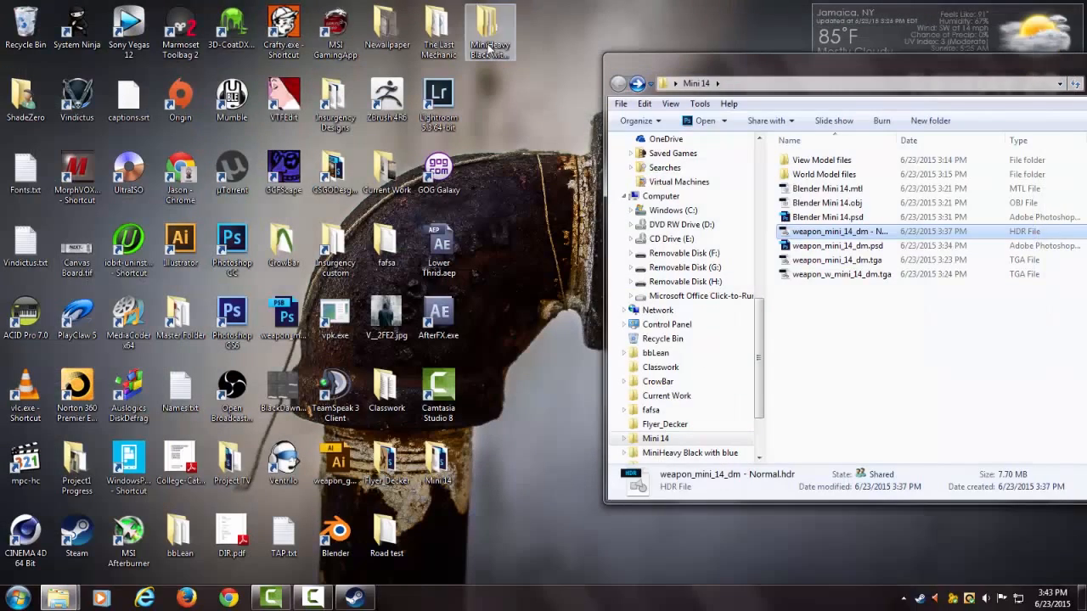
- Reposition the Mini 14 folder window and open weapon_mini_14_dm.tga in VTFEdit
click(490, 38)
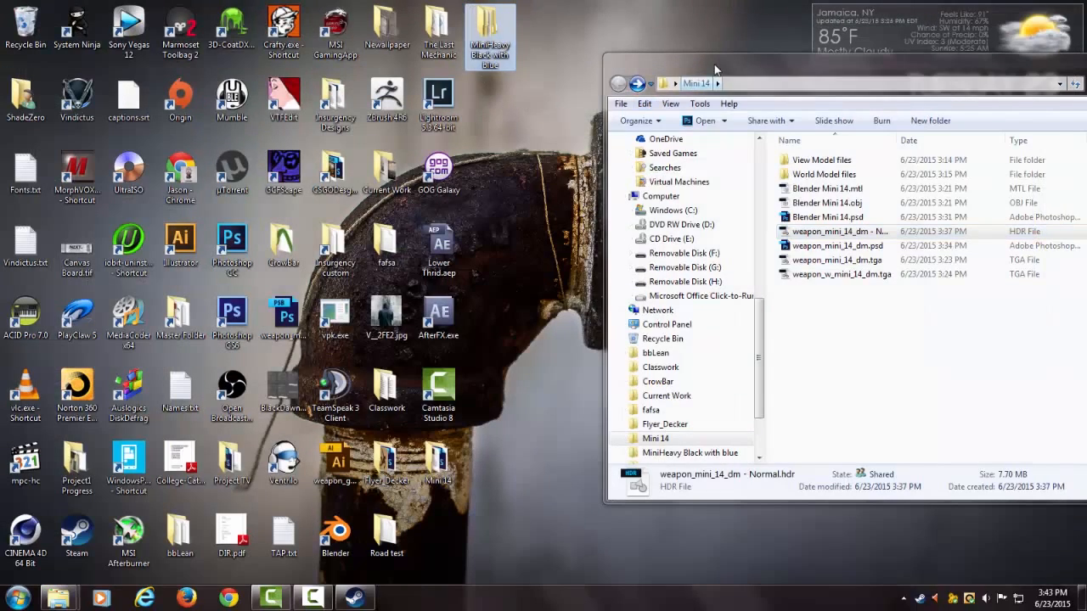
drag(828, 67, 557, 79)
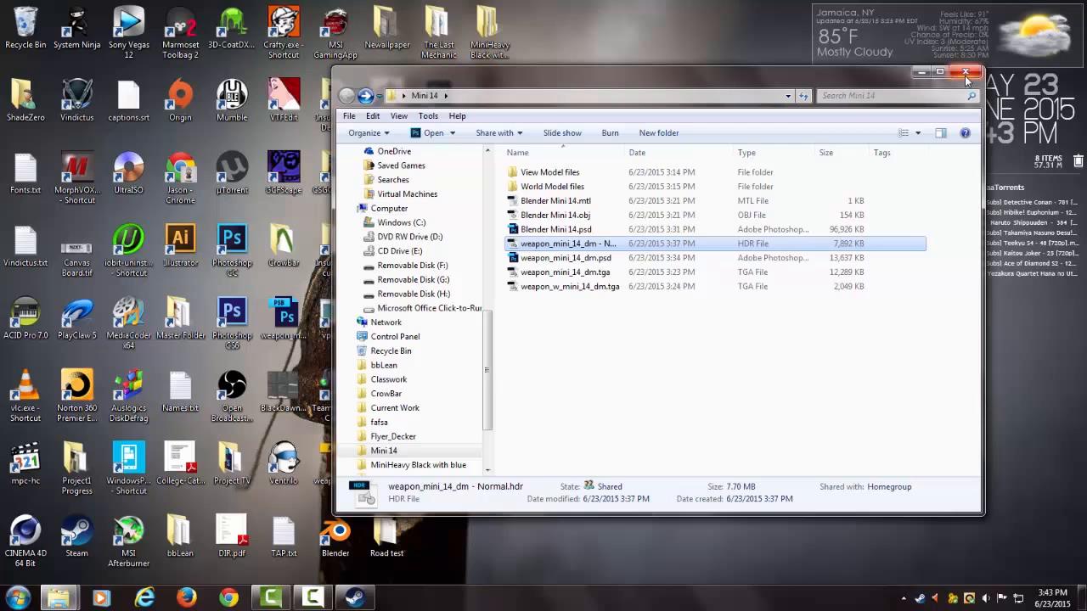
drag(802, 83, 982, 88)
click(813, 400)
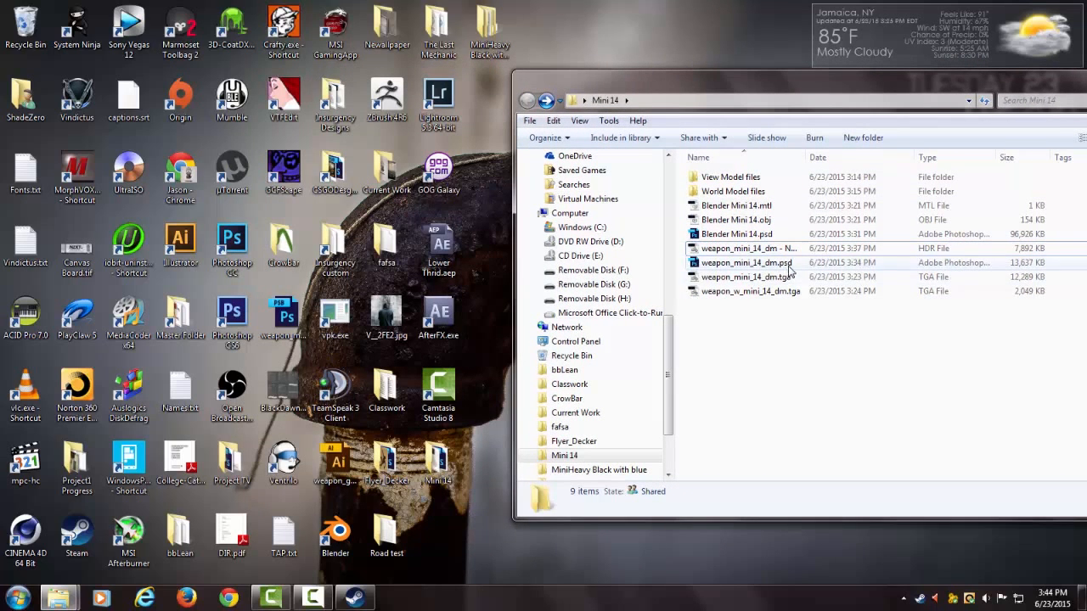
click(849, 280)
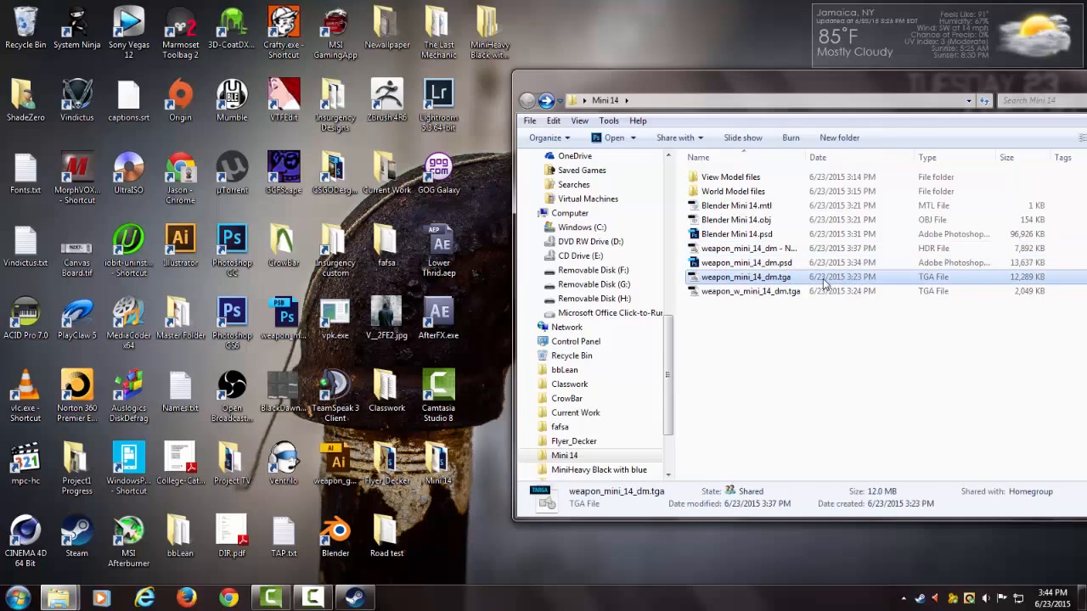
drag(823, 283, 786, 291)
drag(740, 281, 276, 105)
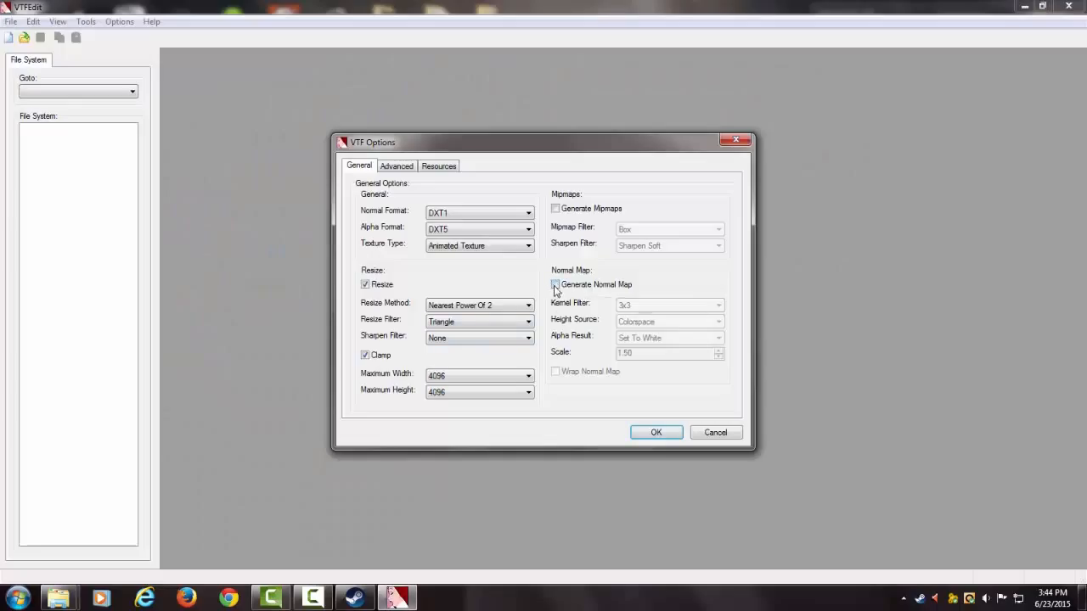
- Try generating a normal map from the texture with the 3x3 kernel filter and Colorspace height source, and exit VTFEdit without saving
click(555, 285)
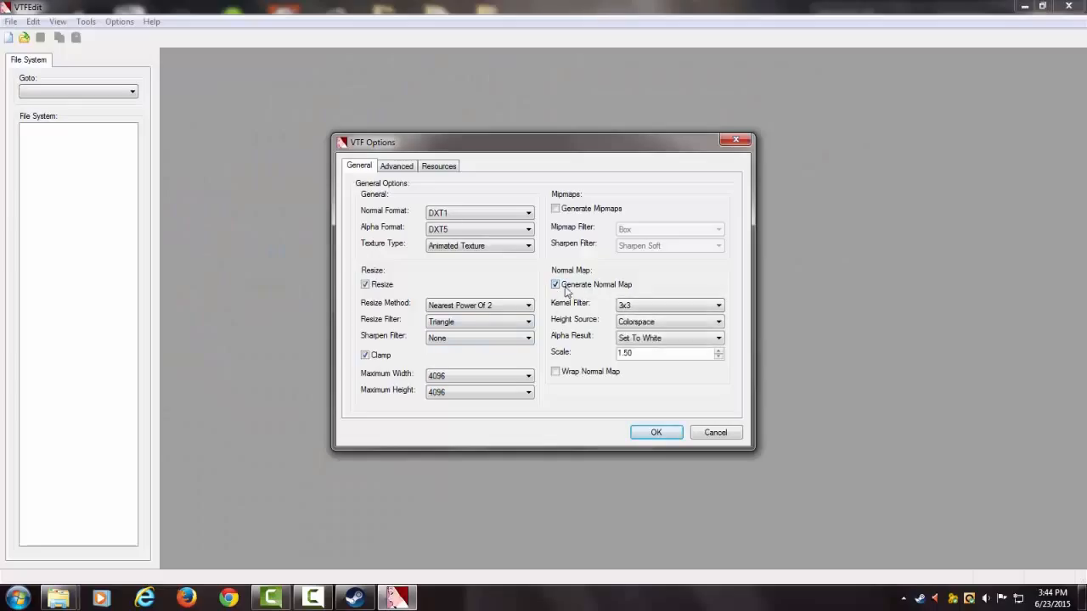
click(675, 307)
click(675, 312)
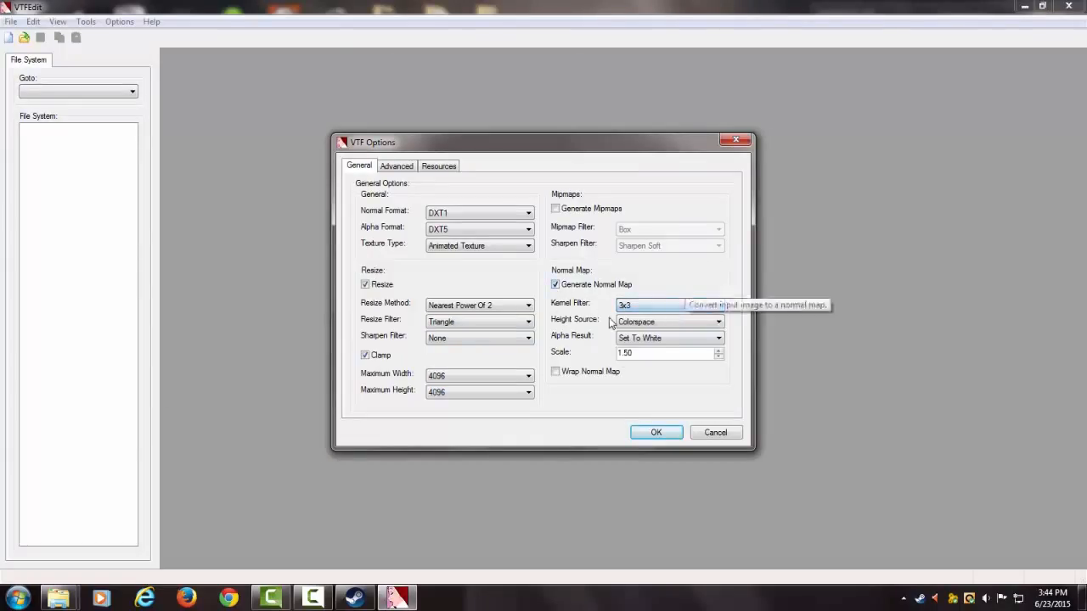
click(677, 327)
click(677, 332)
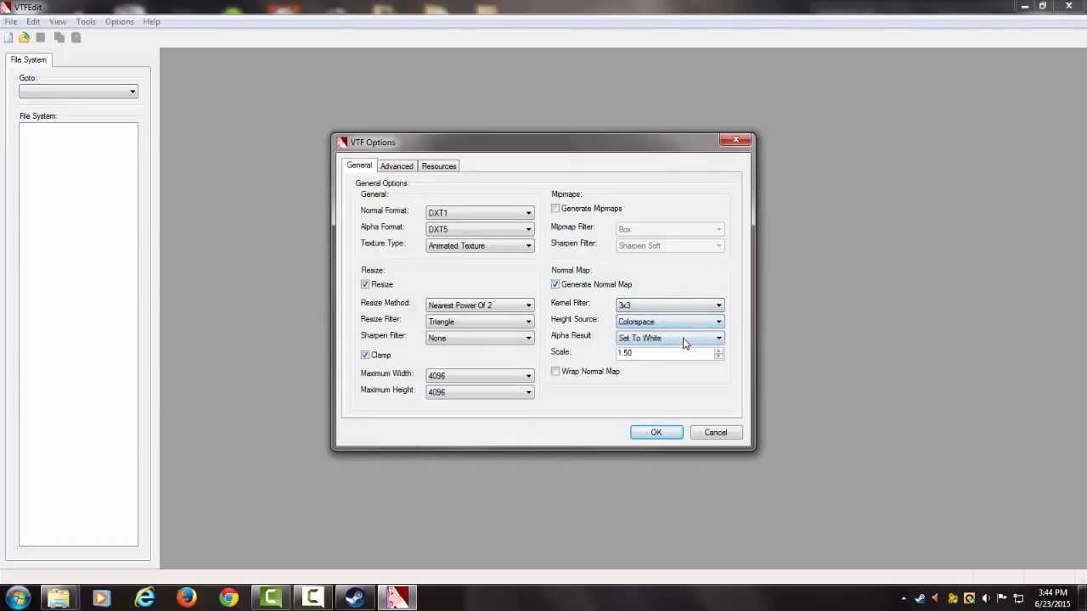
click(667, 434)
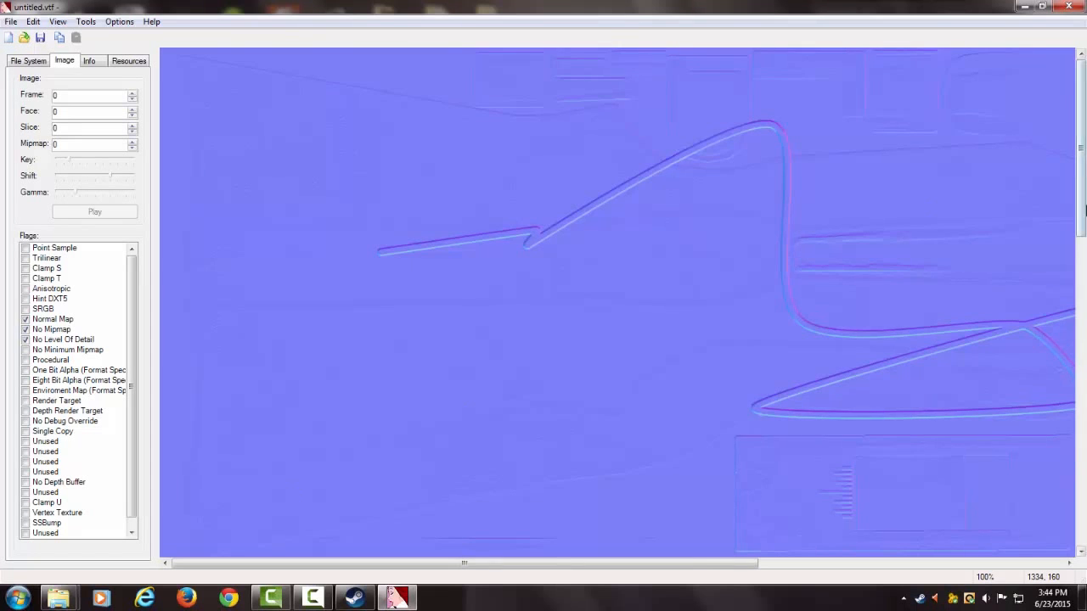
drag(1084, 210, 1085, 113)
click(10, 22)
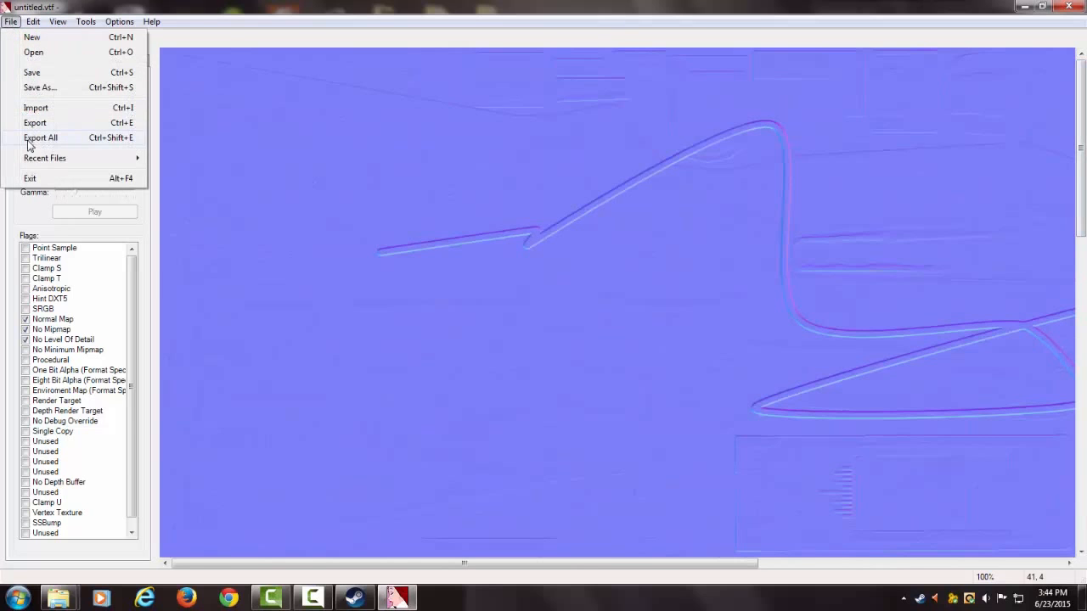
click(59, 180)
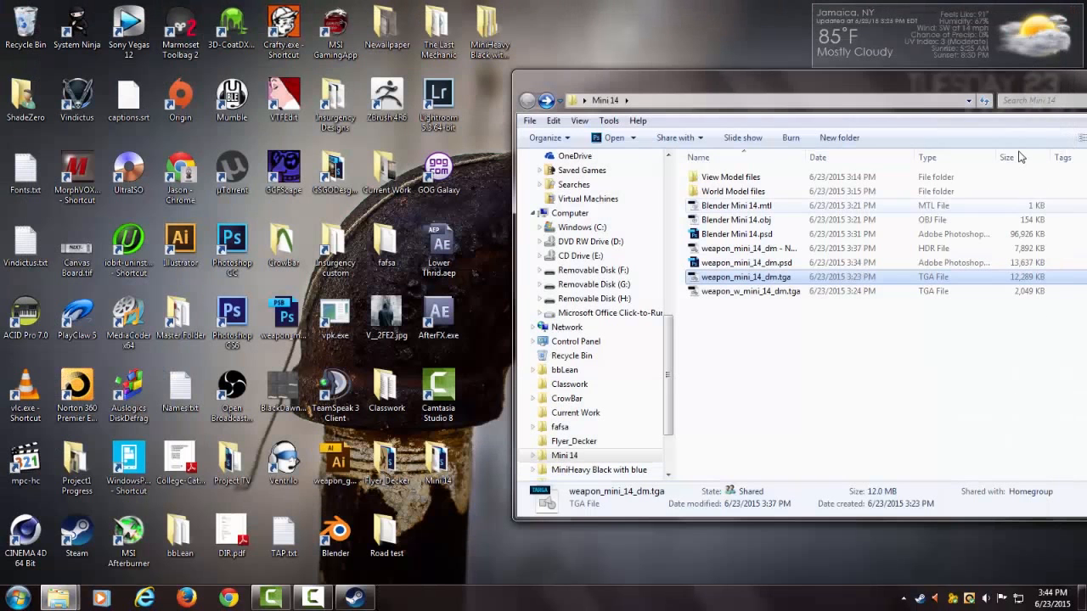
- Close the Mini 14 folder window and open materials > models > weapons > mini14 inside the MiniHeavy Black with blue folder
click(780, 355)
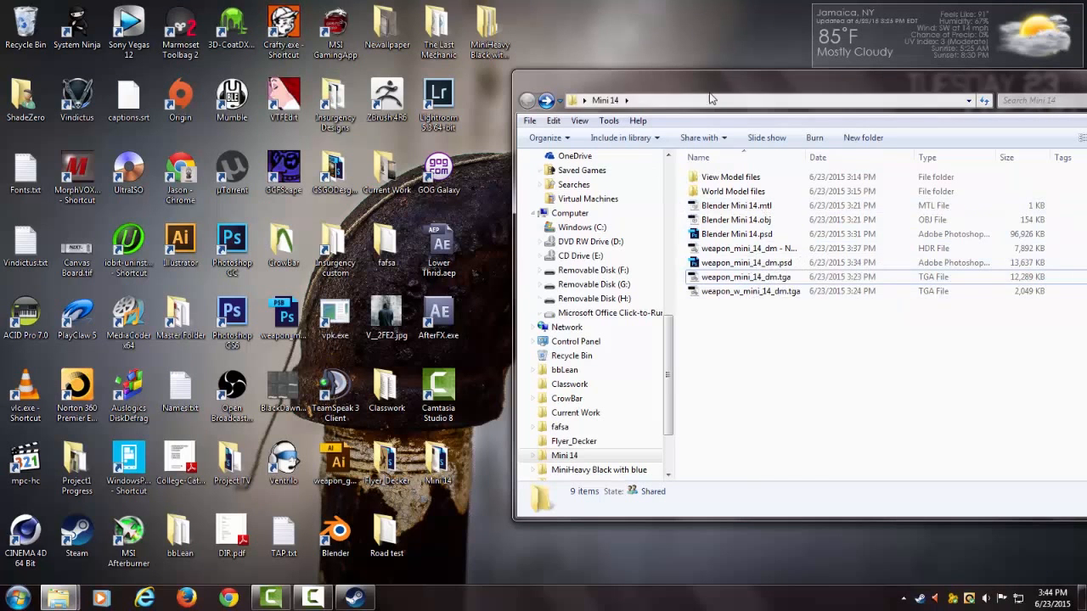
drag(720, 95, 395, 128)
click(821, 111)
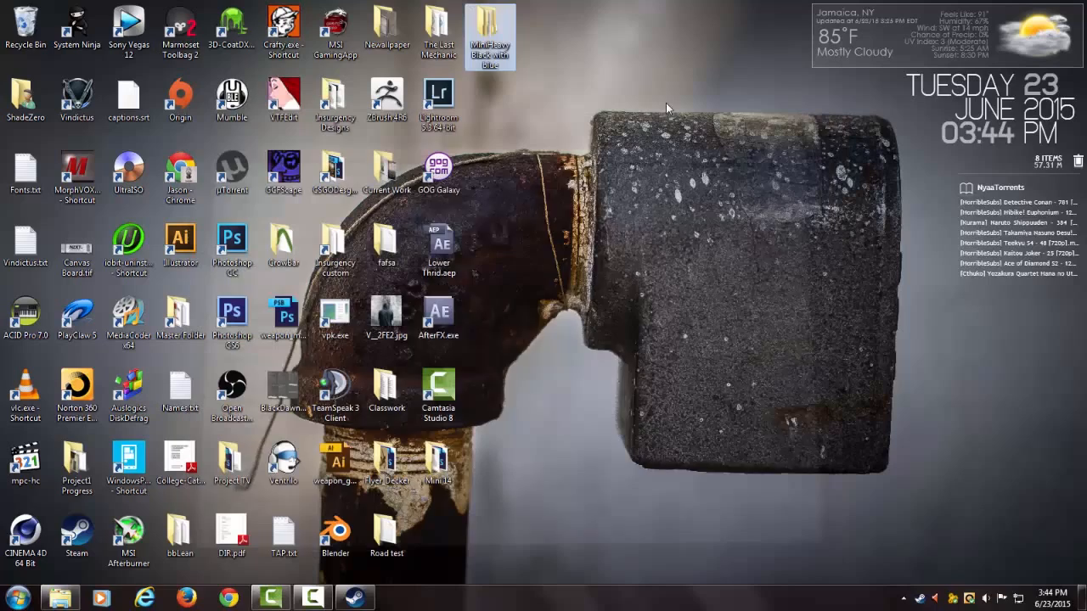
double_click(505, 34)
double_click(467, 214)
double_click(465, 212)
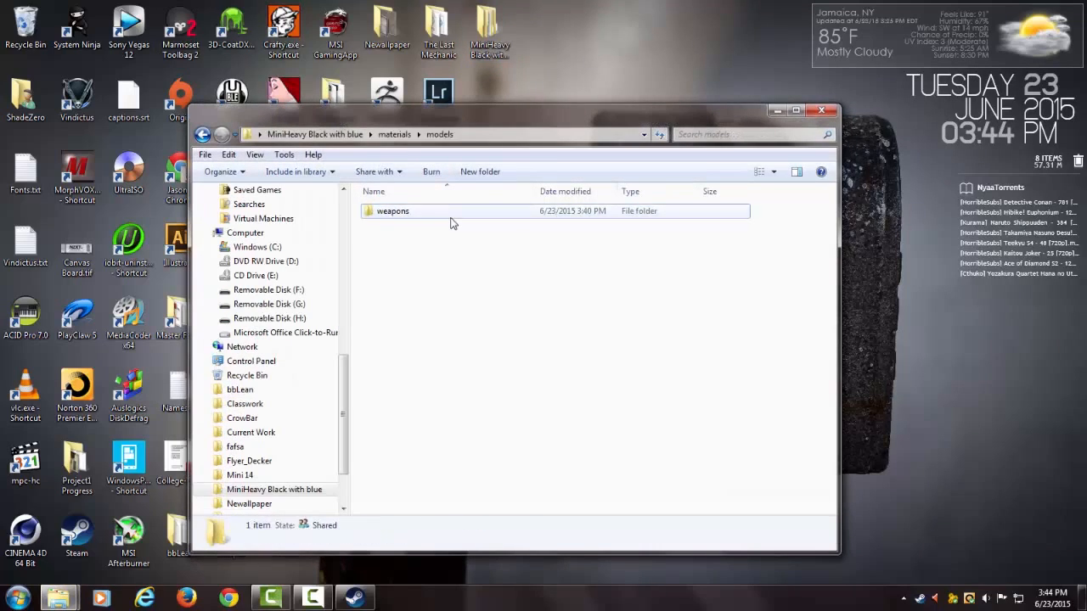
double_click(465, 212)
double_click(464, 213)
- View weapon_mini_14_dm.vtf and weapon_mini_14_nm.vtf in VTFEdit one after the other to check both converted textures
double_click(462, 213)
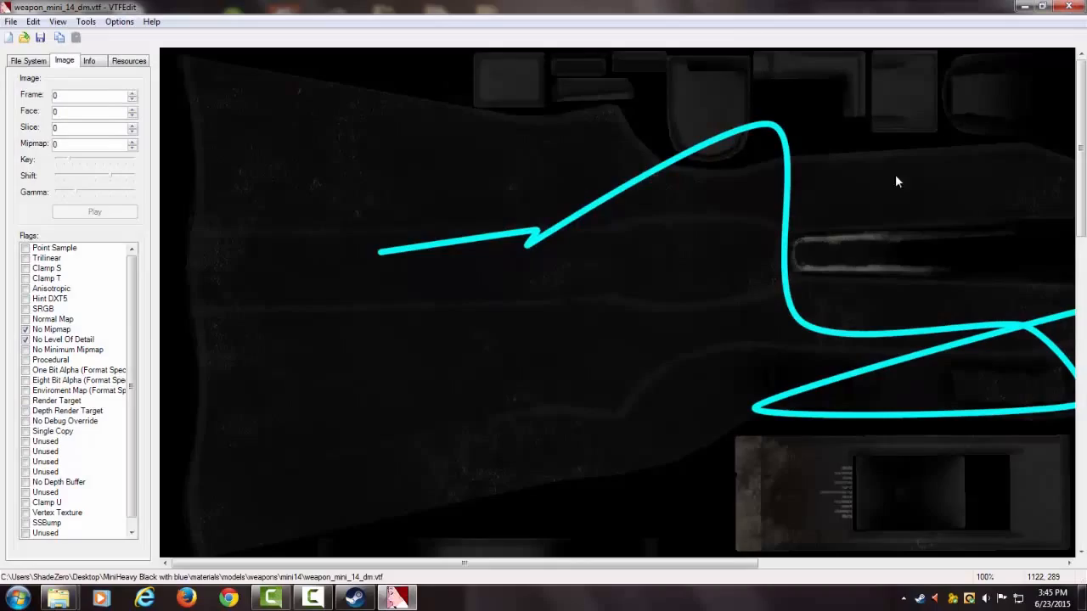
click(1068, 6)
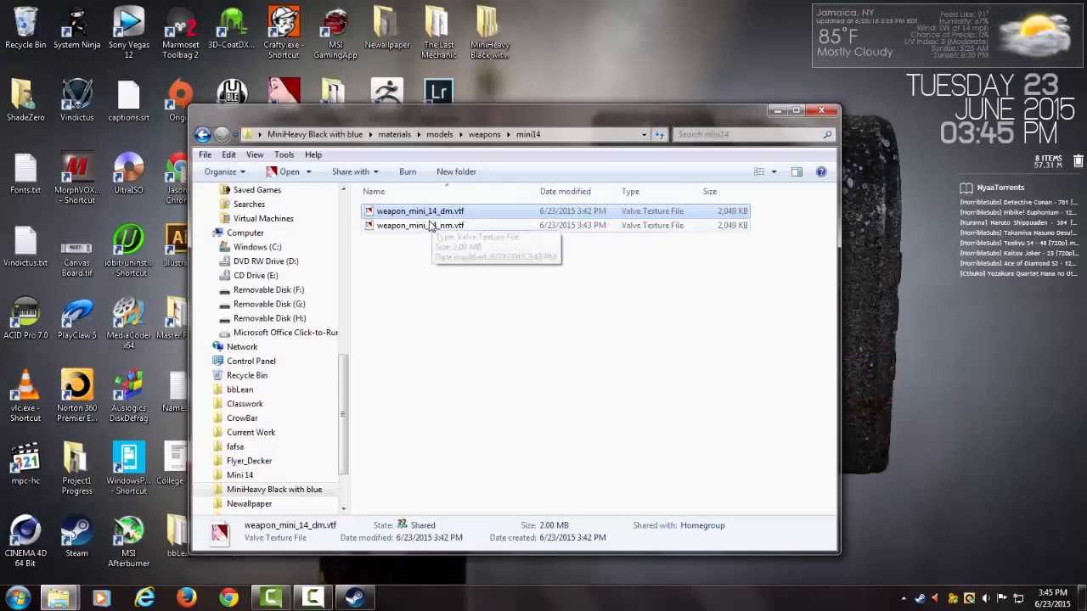
click(431, 225)
key(Return)
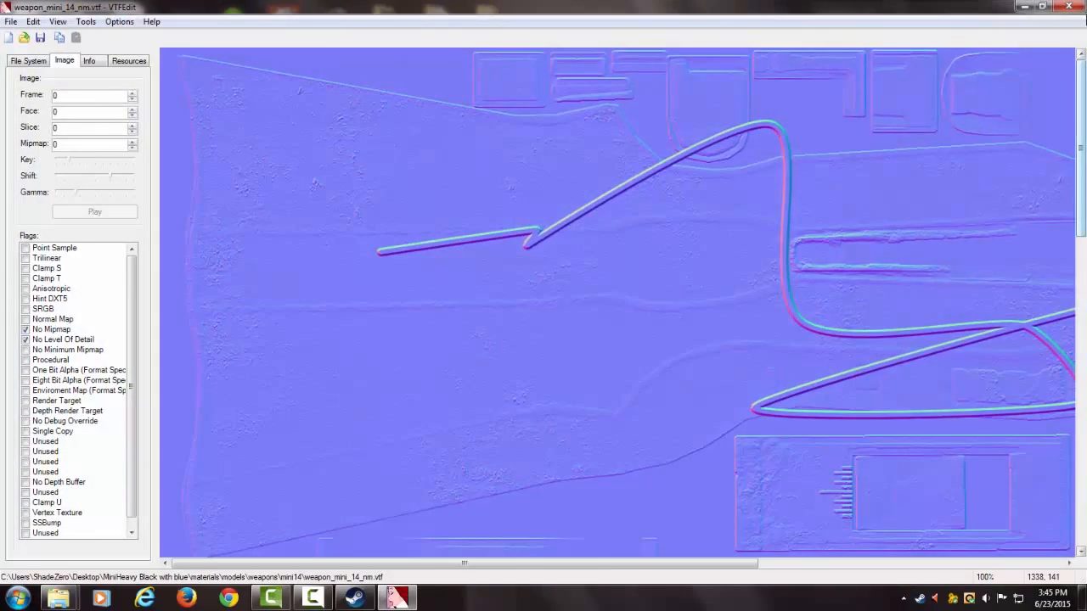
- Close VTFEdit and the mini14 folder window, and pack the MiniHeavy Black with blue folder into a VPK with vpk.exe
click(1068, 6)
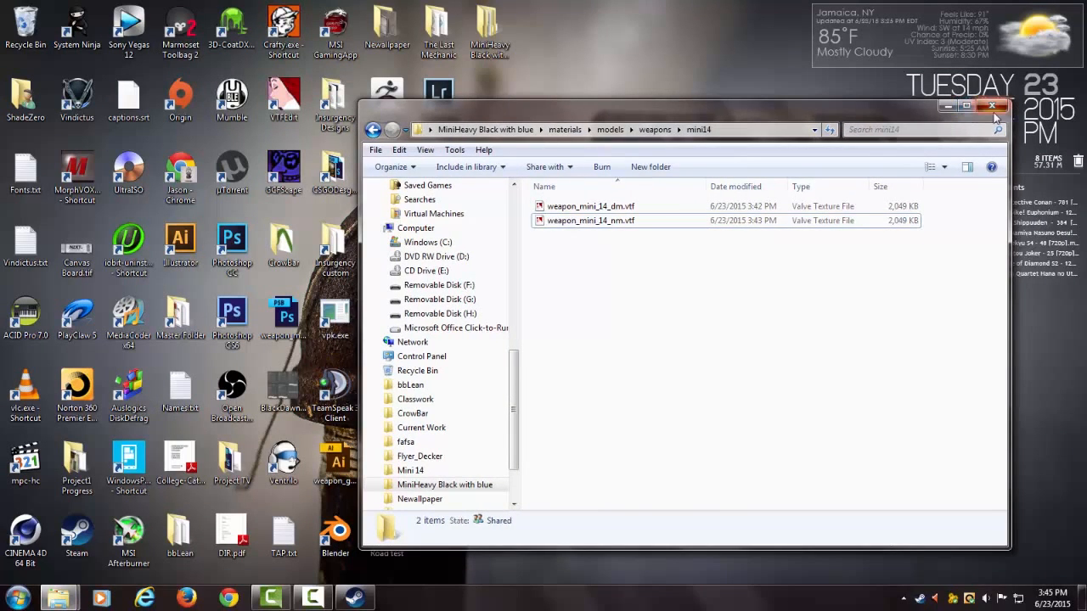
click(990, 105)
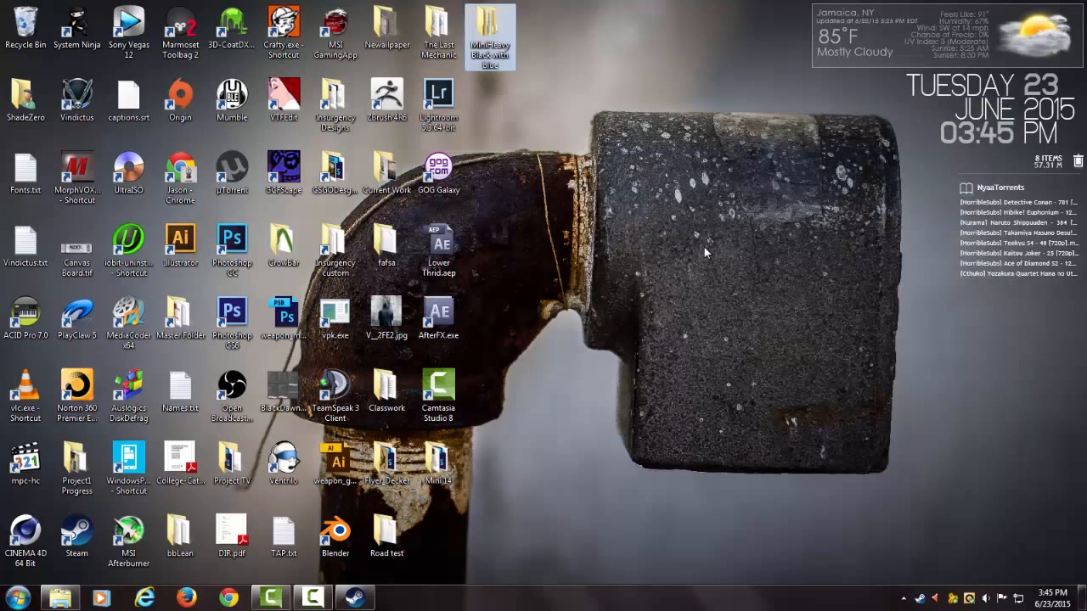
drag(489, 36, 343, 324)
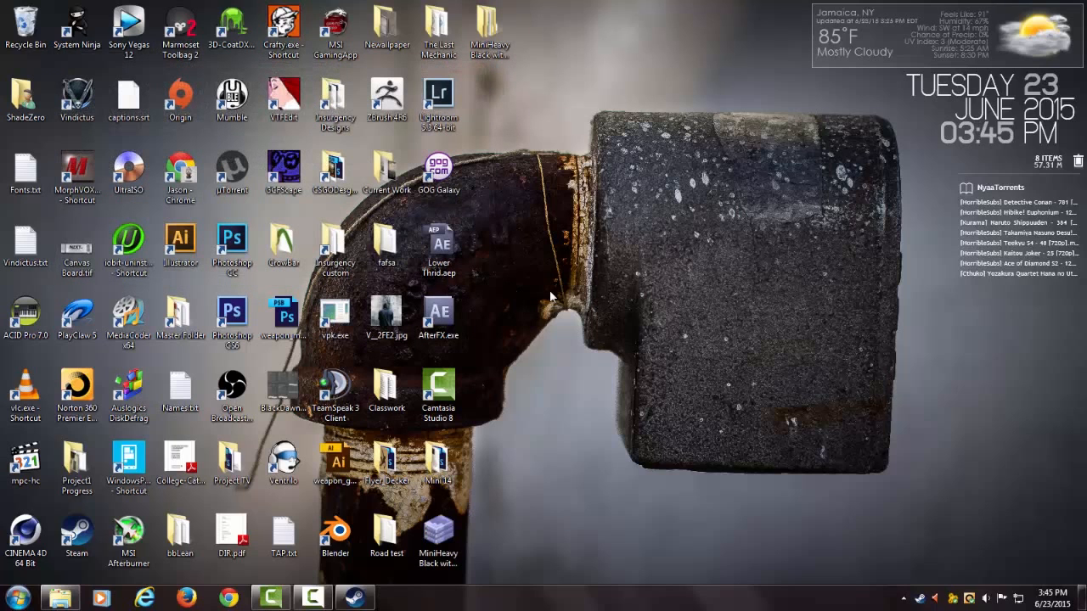
- Move the MiniHeavy Black with blue VPK file from the desktop into the Insurgency custom folder
drag(438, 537, 541, 325)
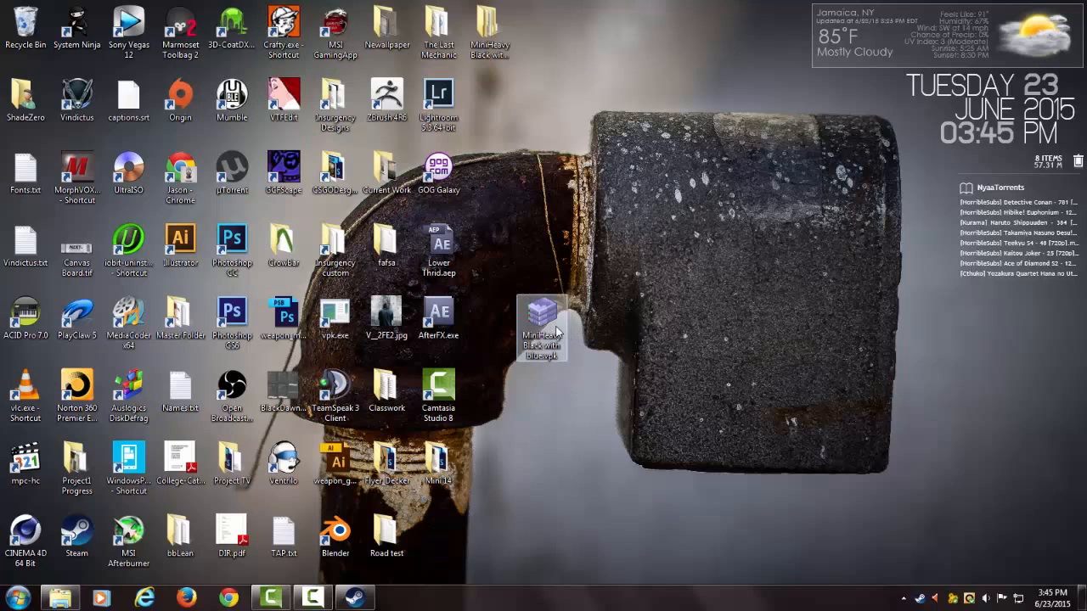
drag(550, 333, 335, 248)
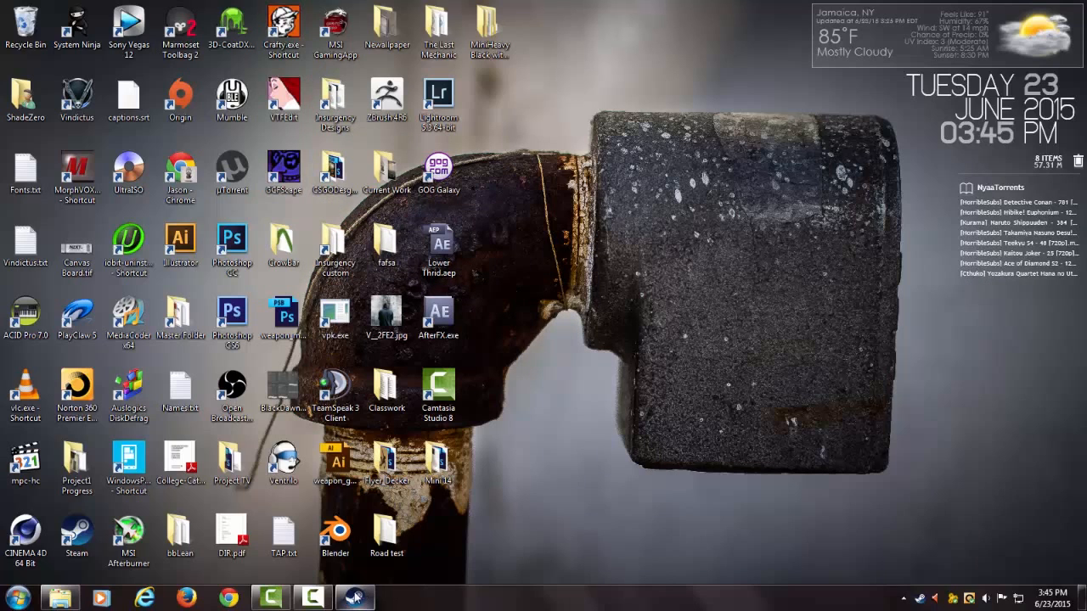
mouse_move(355, 597)
mouse_move(320, 598)
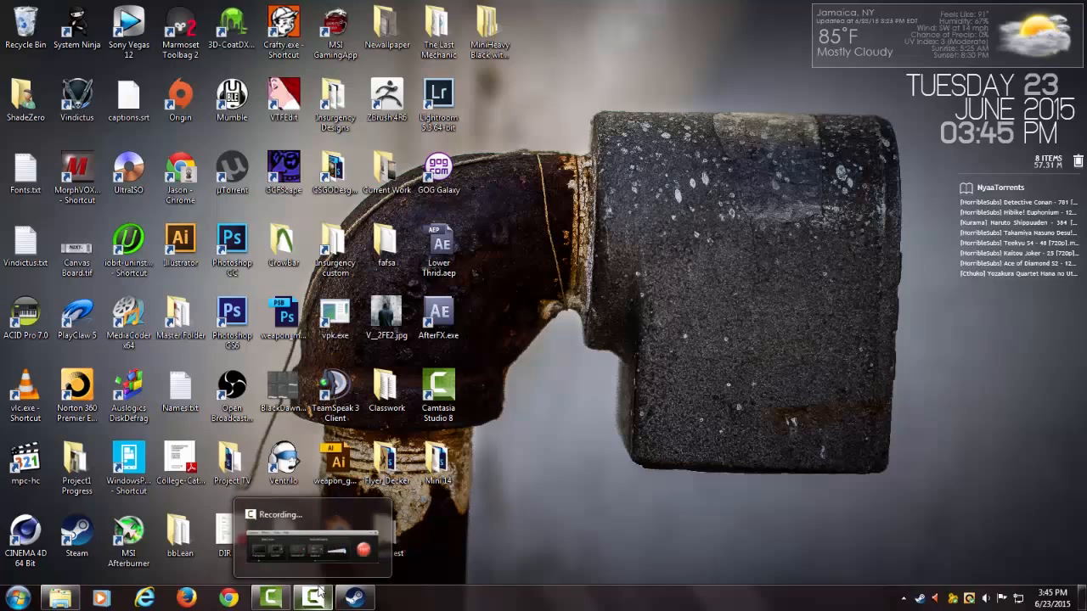
click(319, 569)
click(317, 557)
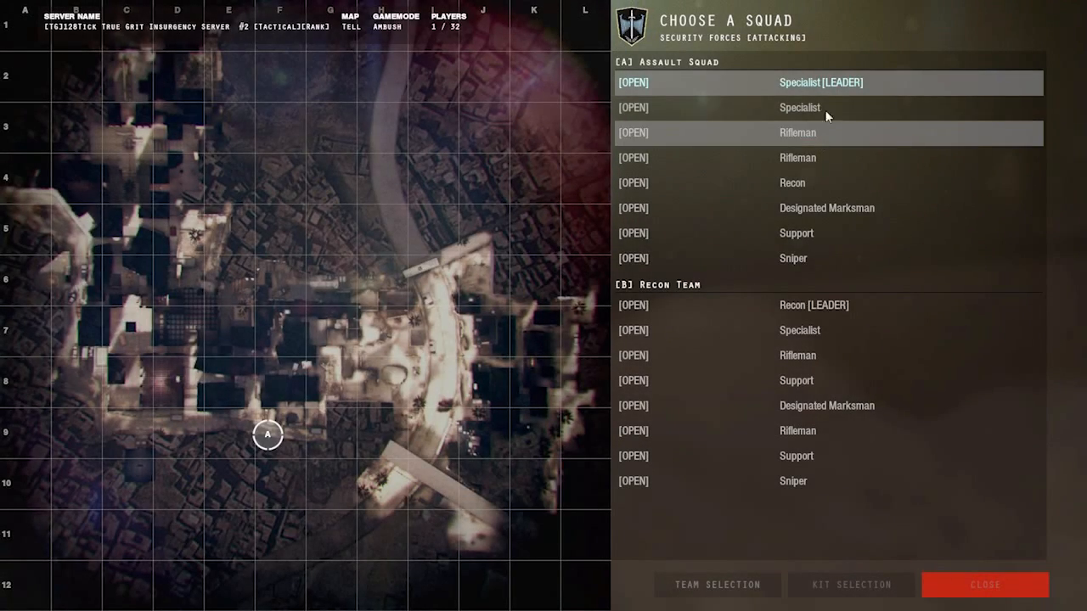
- In Insurgency, take a Rifleman slot in the Assault Squad and apply a kit with the AC-556 as primary weapon
click(829, 133)
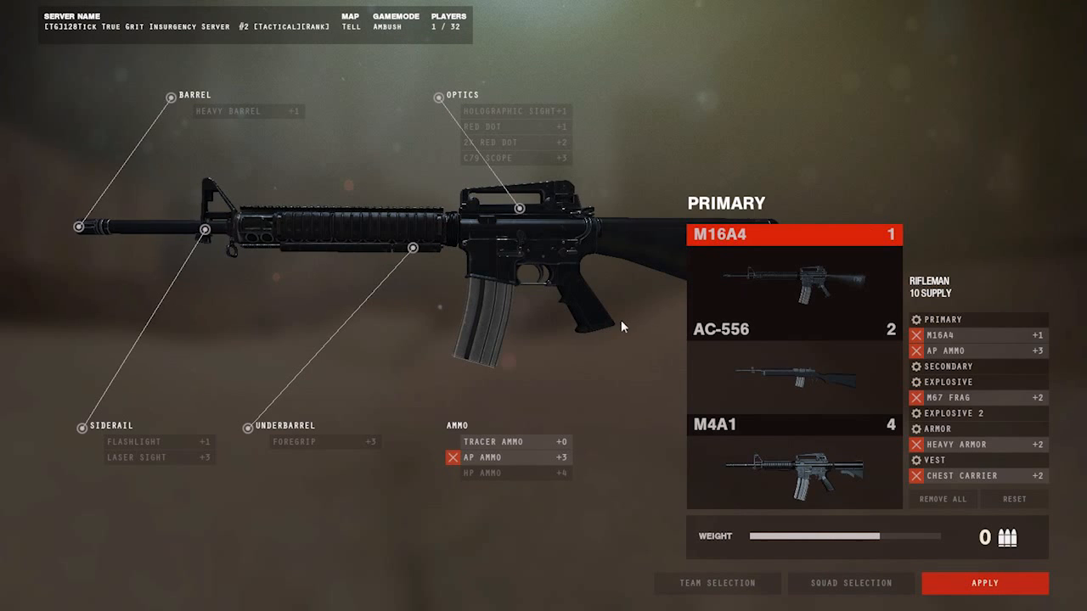
click(740, 393)
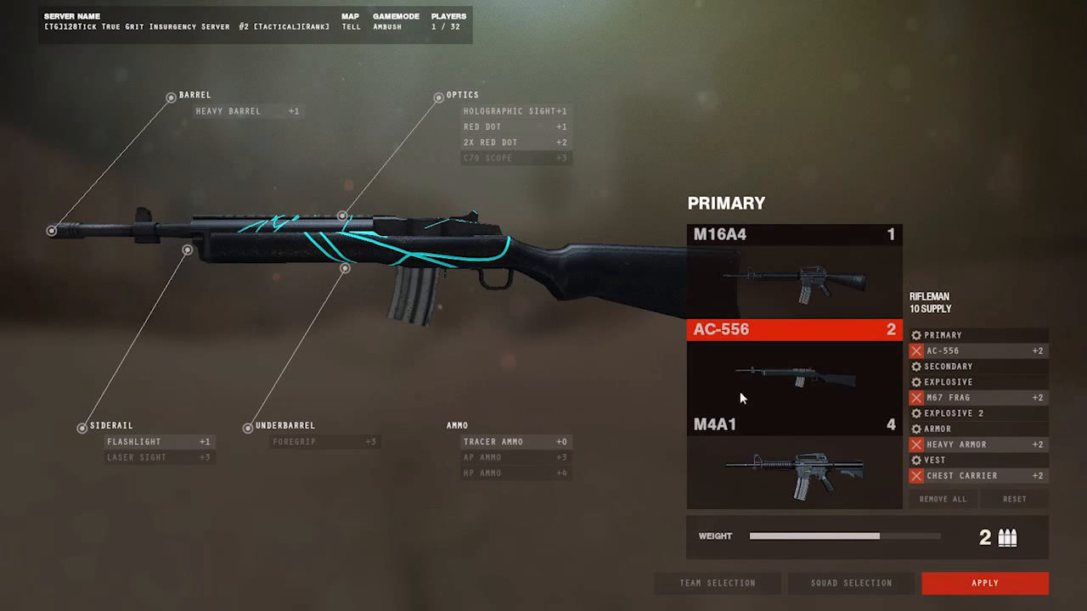
click(1006, 581)
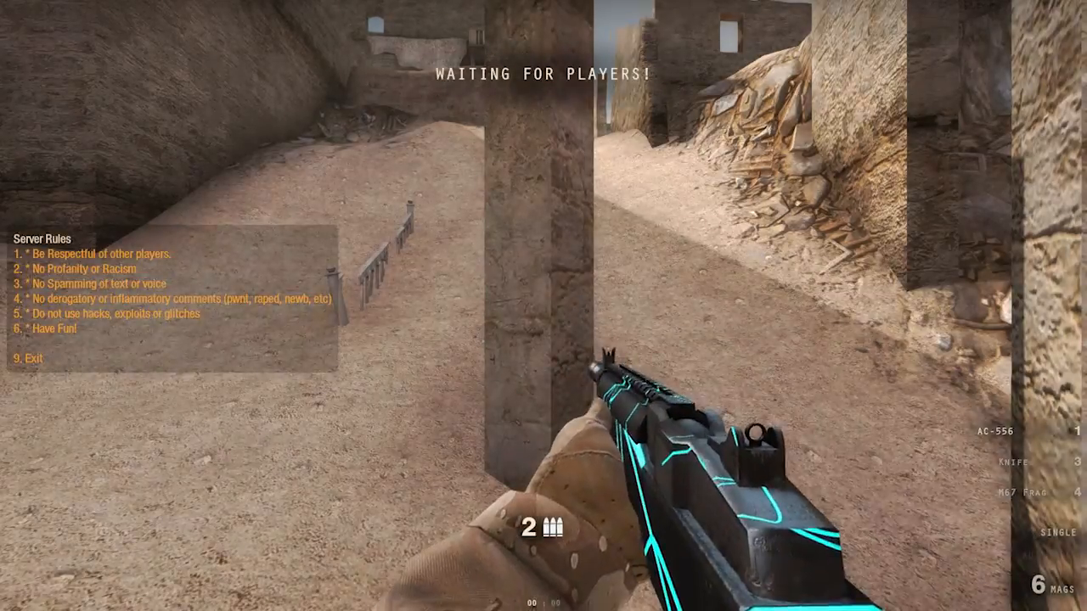
- Inspect the AC-556 skin in play while running through the map, aiming down the sights, firing and reloading
key(shift+w)
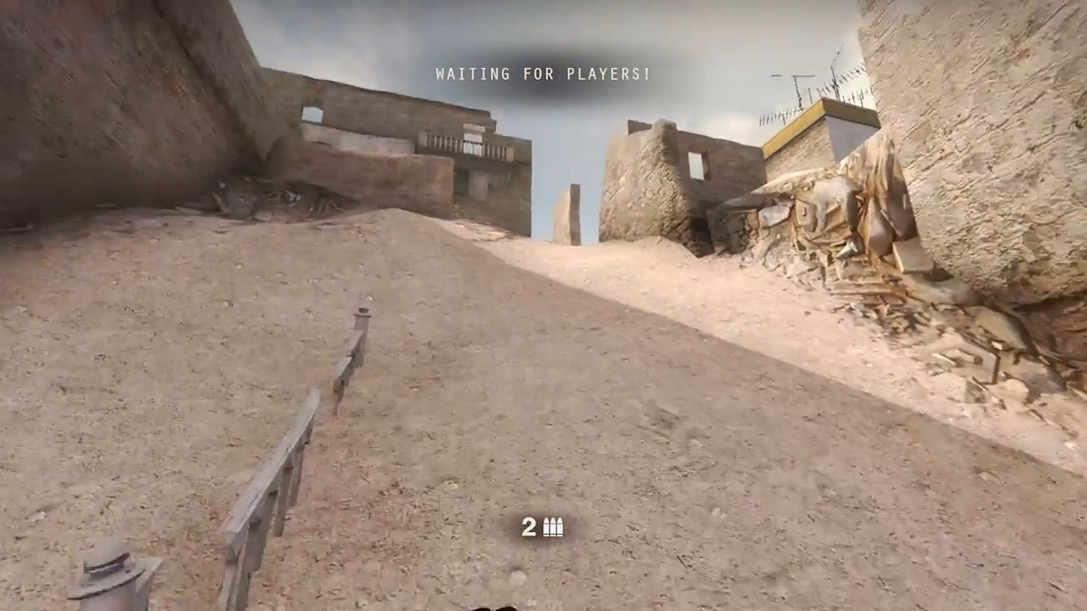
key(shift+w)
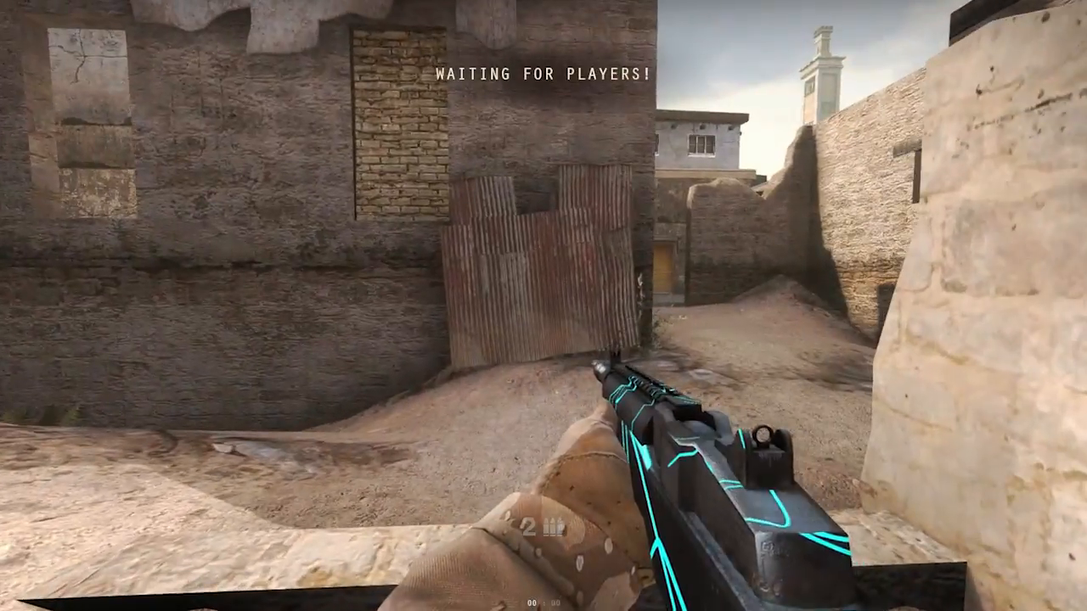
right_click(544, 306)
click(544, 305)
click(543, 306)
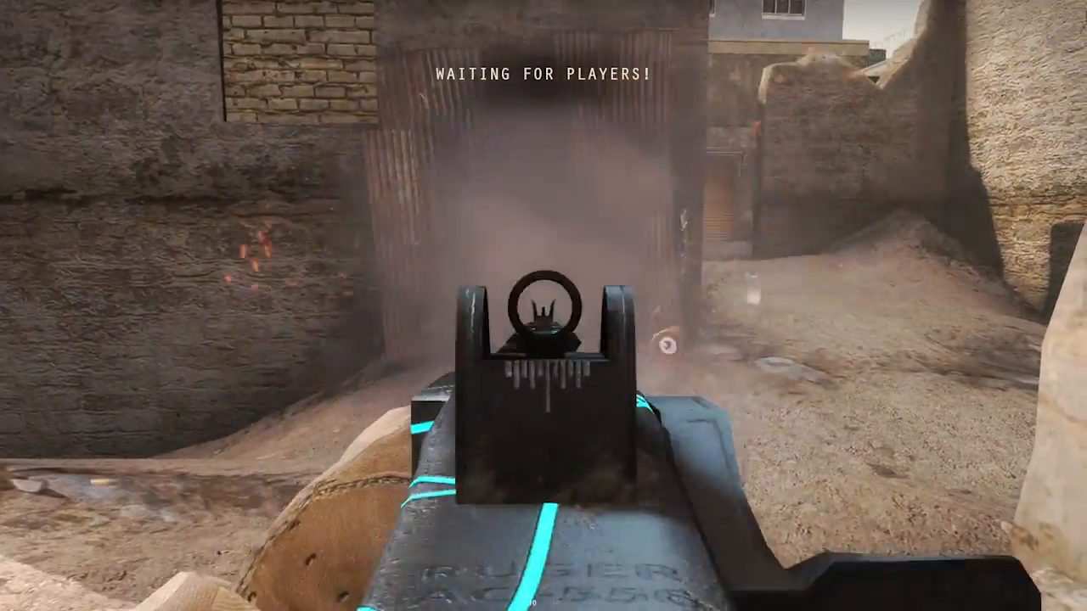
click(543, 306)
click(544, 305)
click(543, 306)
key(r)
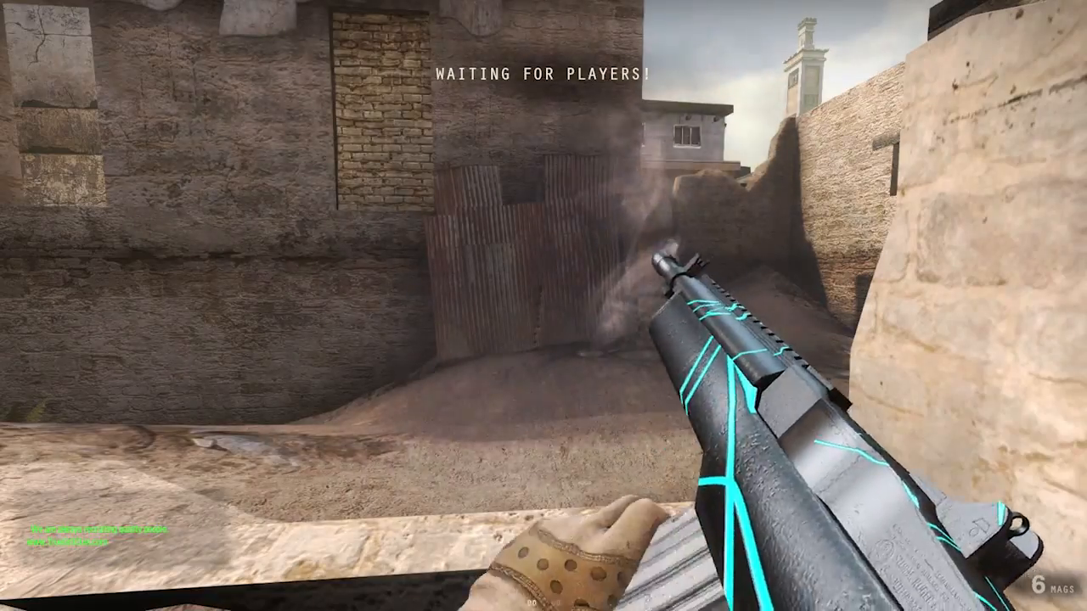
right_click(543, 305)
click(543, 306)
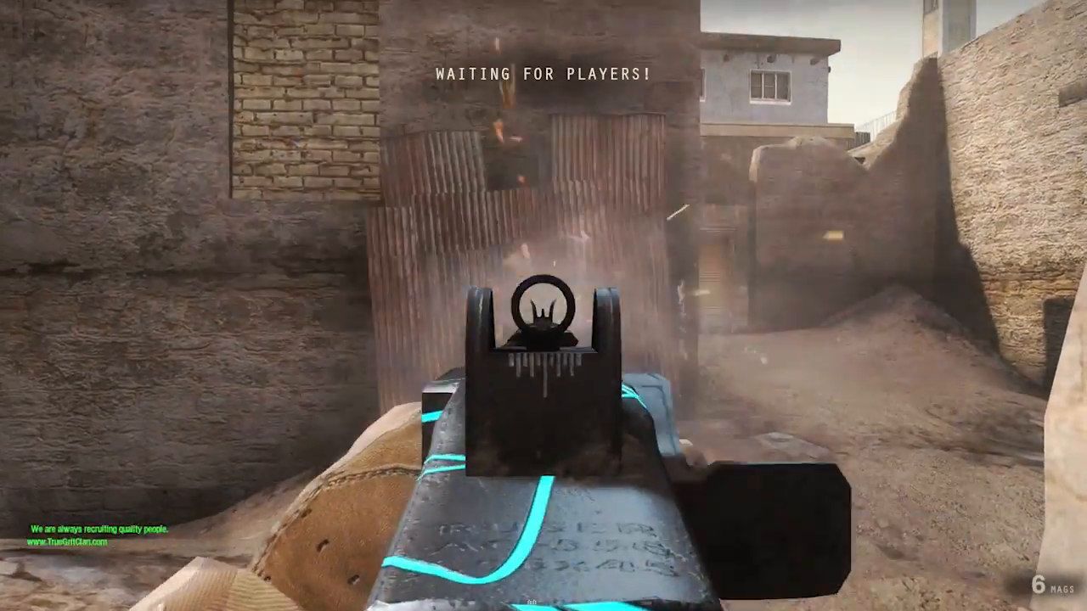
click(543, 306)
click(543, 305)
click(544, 306)
click(543, 306)
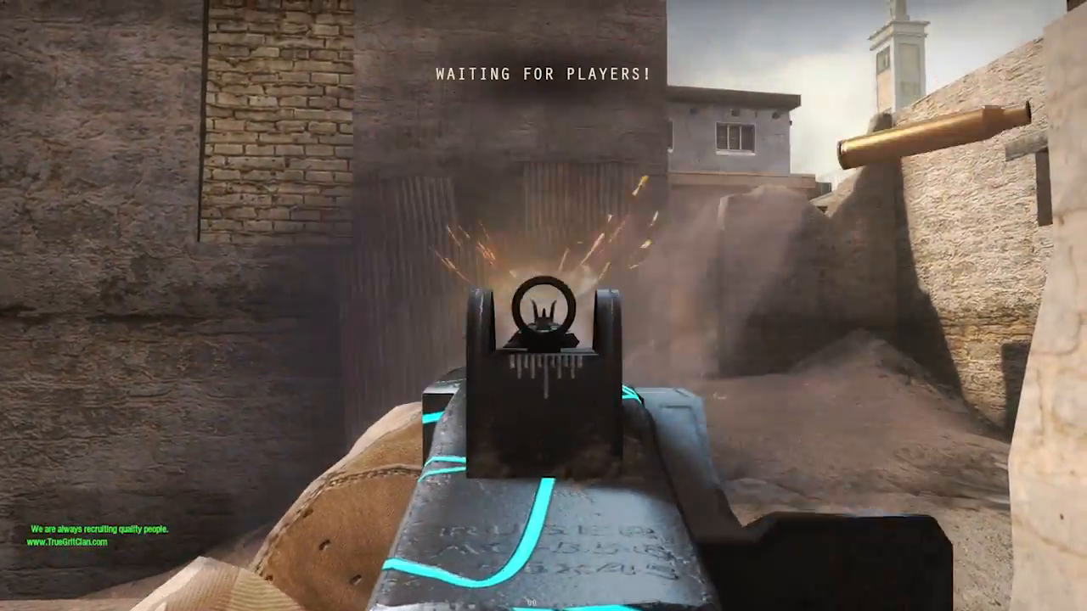
key(r)
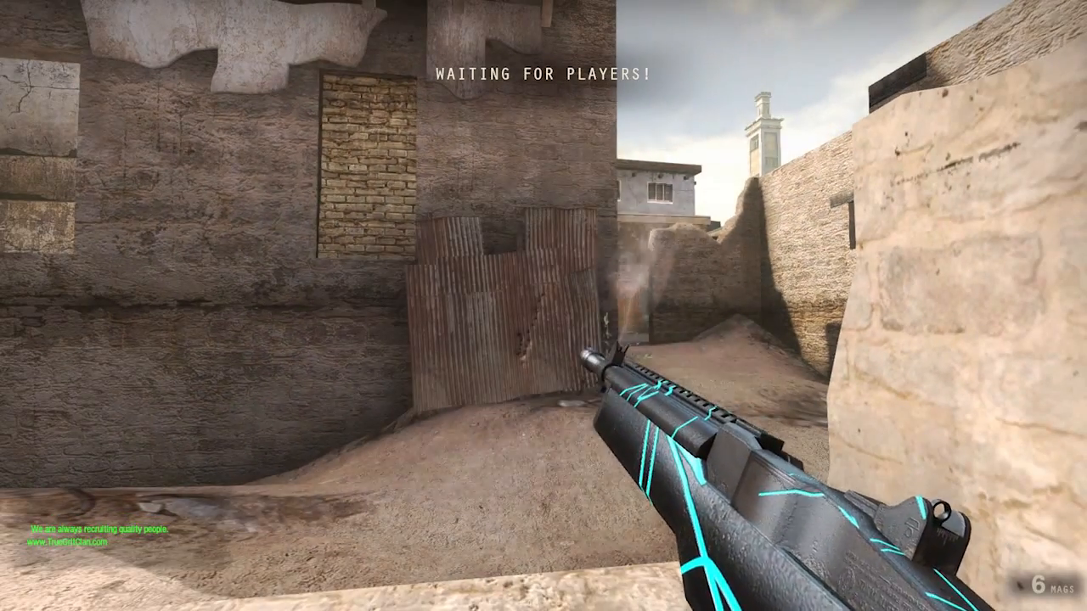
click(543, 305)
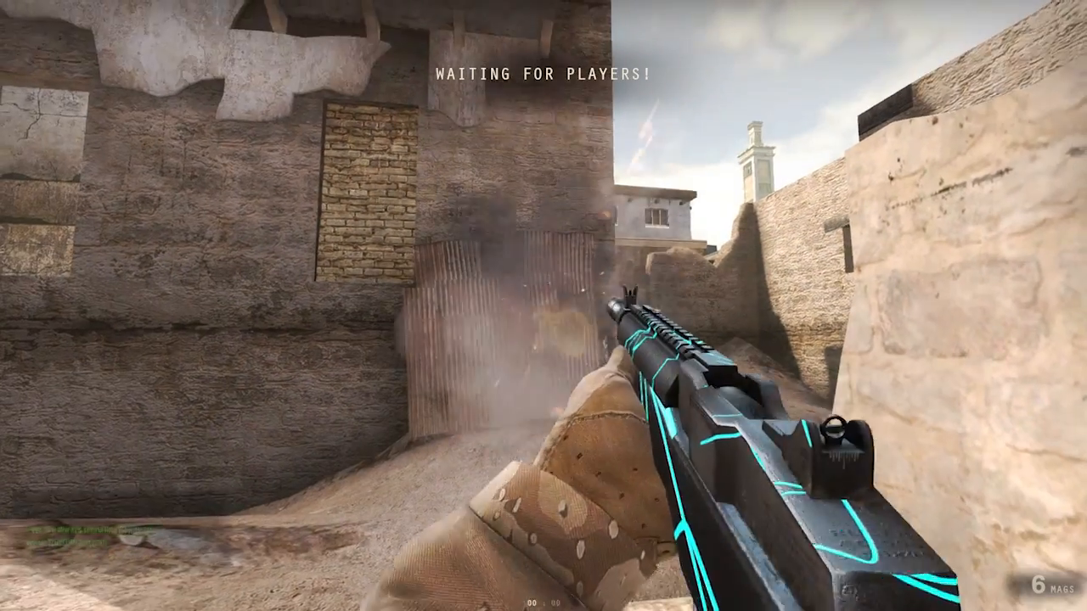
click(543, 305)
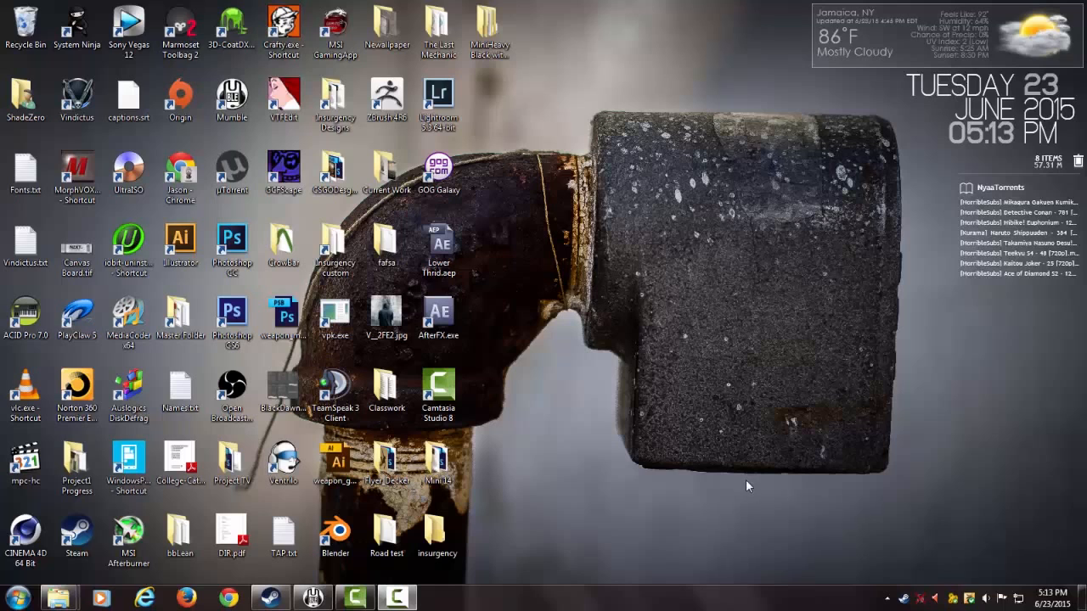
- Open the World Model files folder inside Mini 14, with its window moved clear of the desktop shortcuts
click(497, 34)
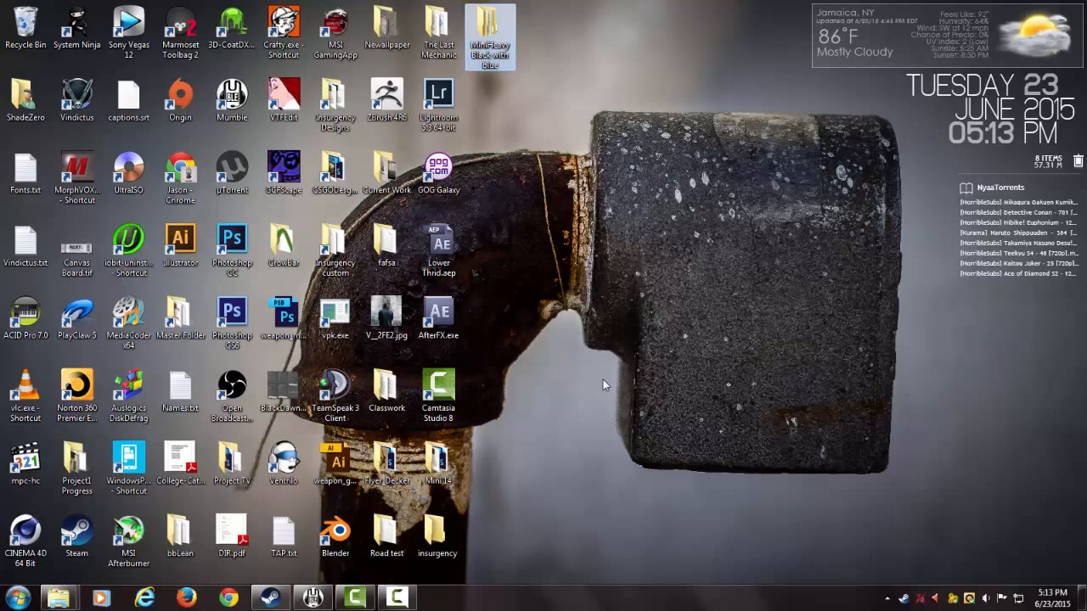
click(541, 405)
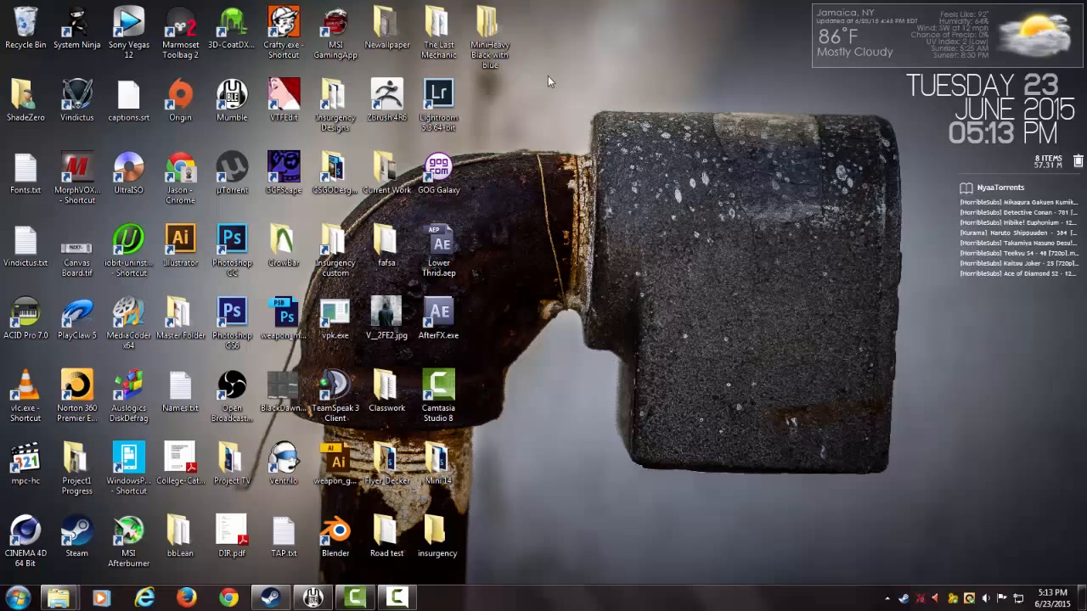
double_click(437, 463)
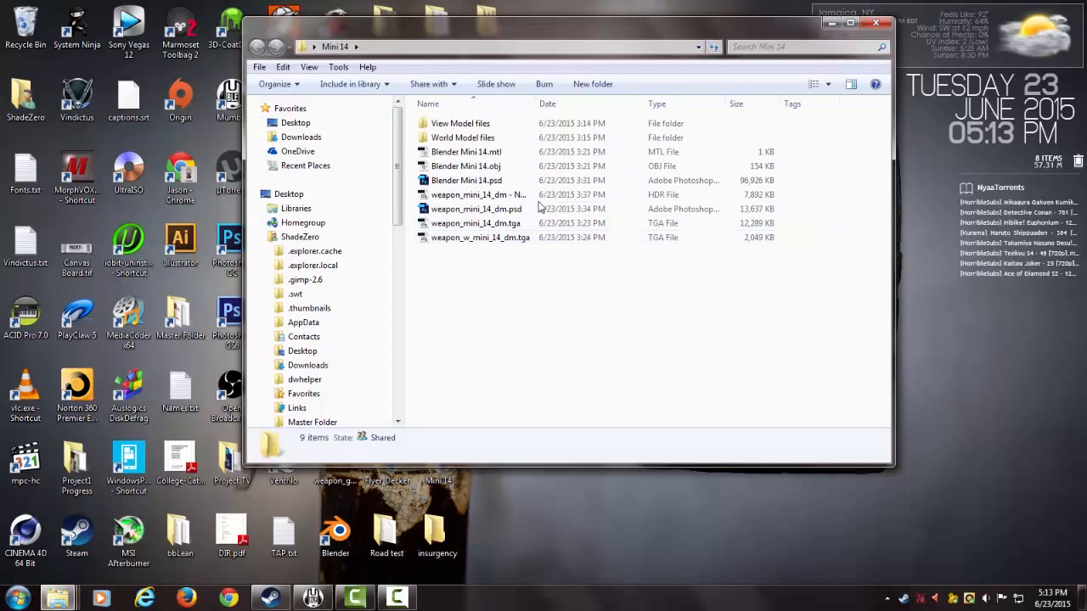
drag(509, 31, 775, 58)
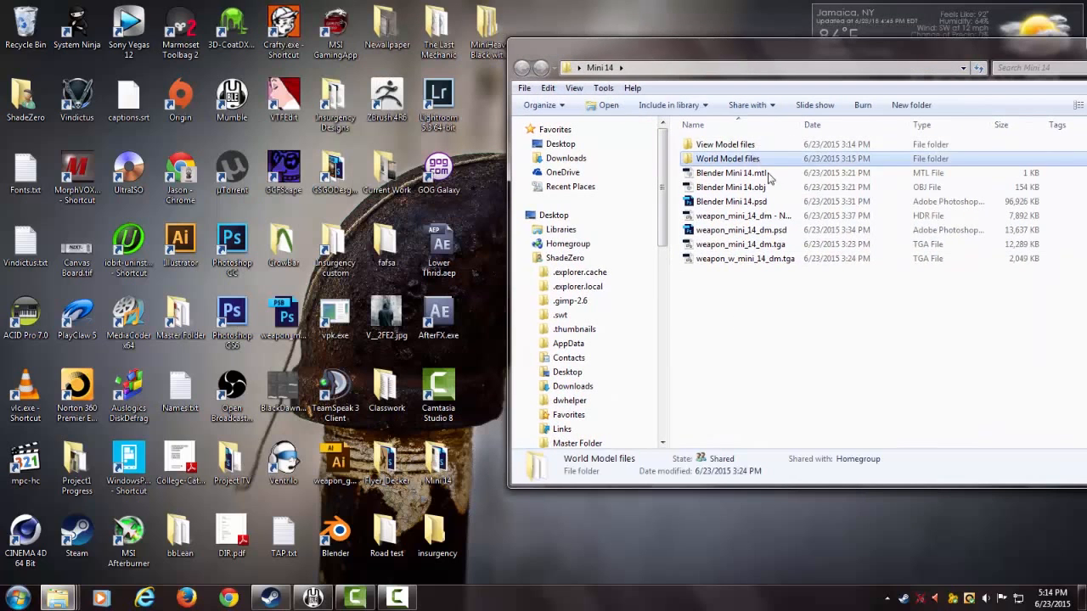
double_click(717, 159)
click(741, 174)
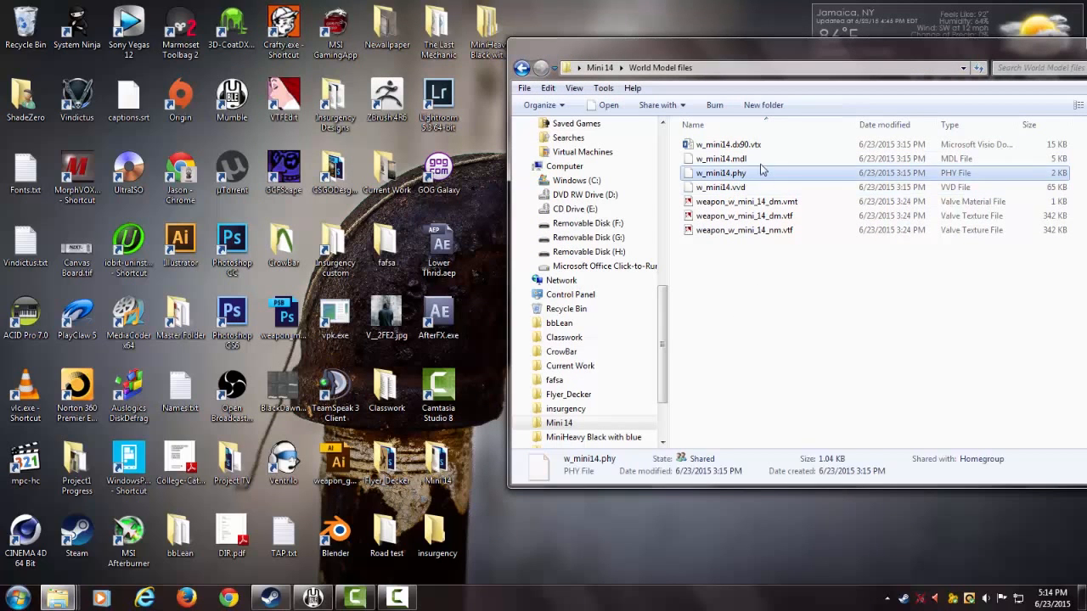
- Load w_mini14.mdl into Crowbar from the CrowBar folder and decompile it to the subfolder decompiled 0.24
drag(747, 160, 767, 199)
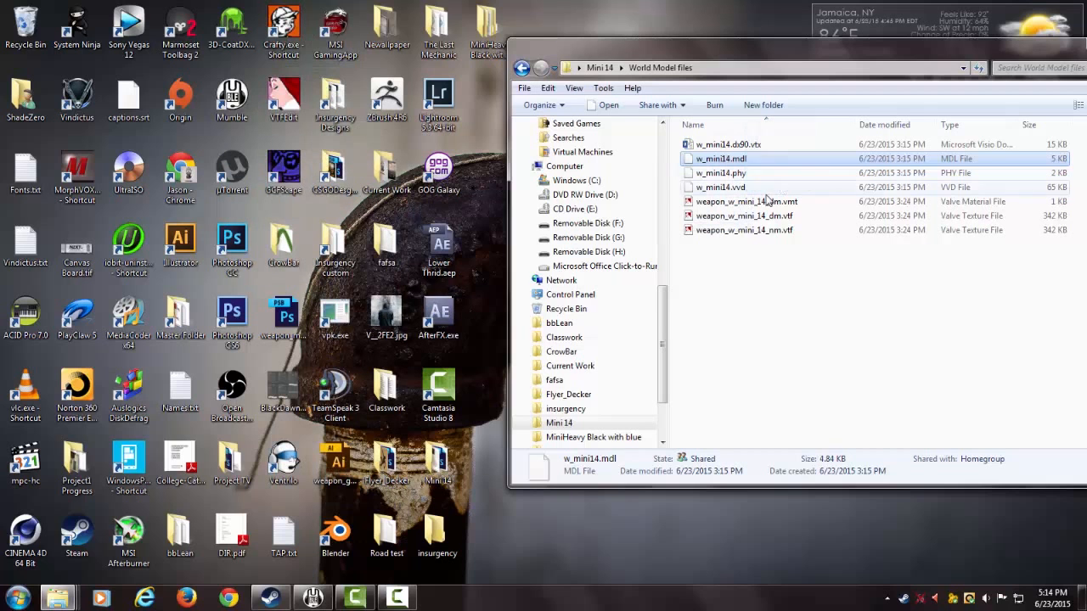
double_click(279, 253)
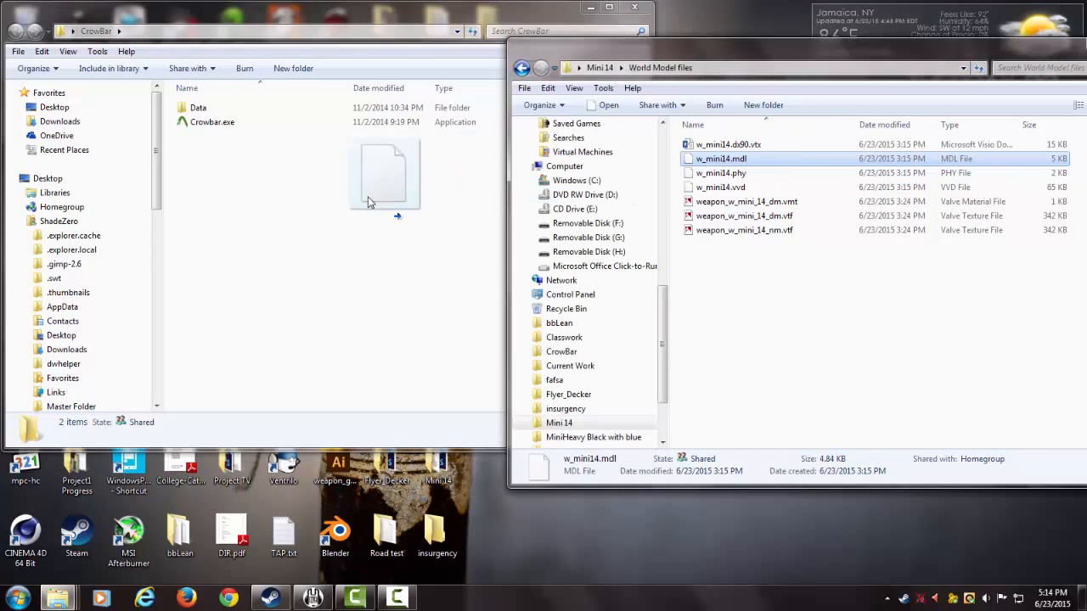
drag(368, 196, 246, 110)
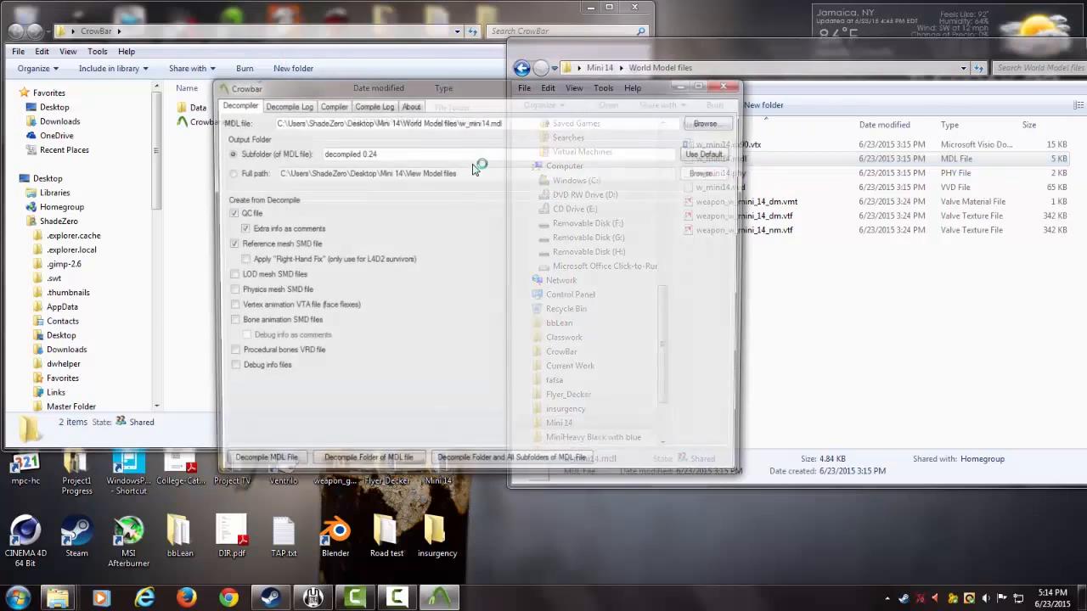
click(497, 466)
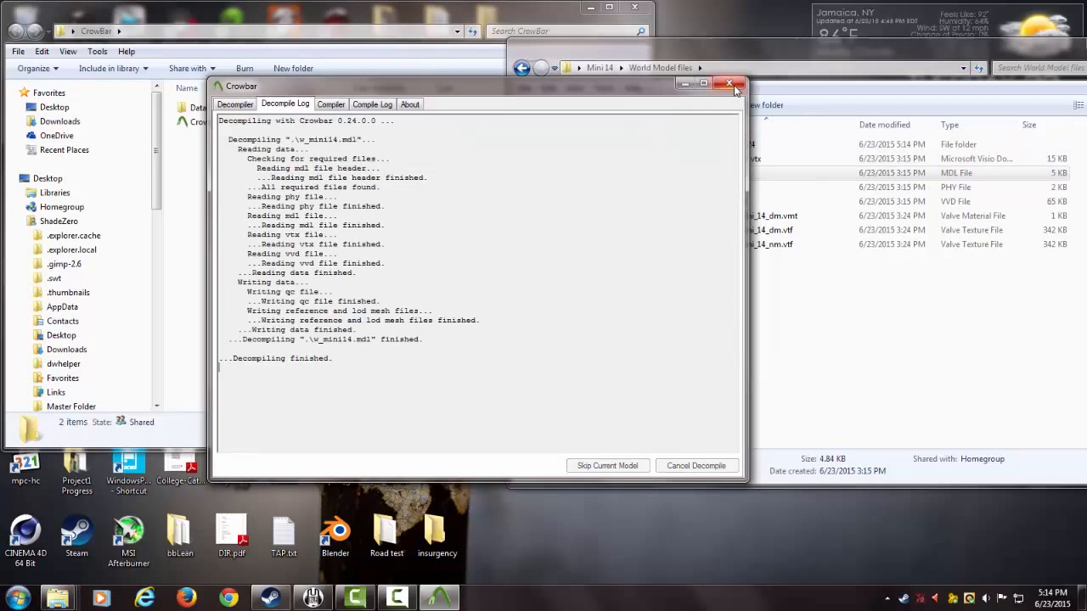
- Close Crowbar and its folder window, and select w_mini14_reference.smd inside the decompiled 0.24 folder
click(728, 83)
click(634, 8)
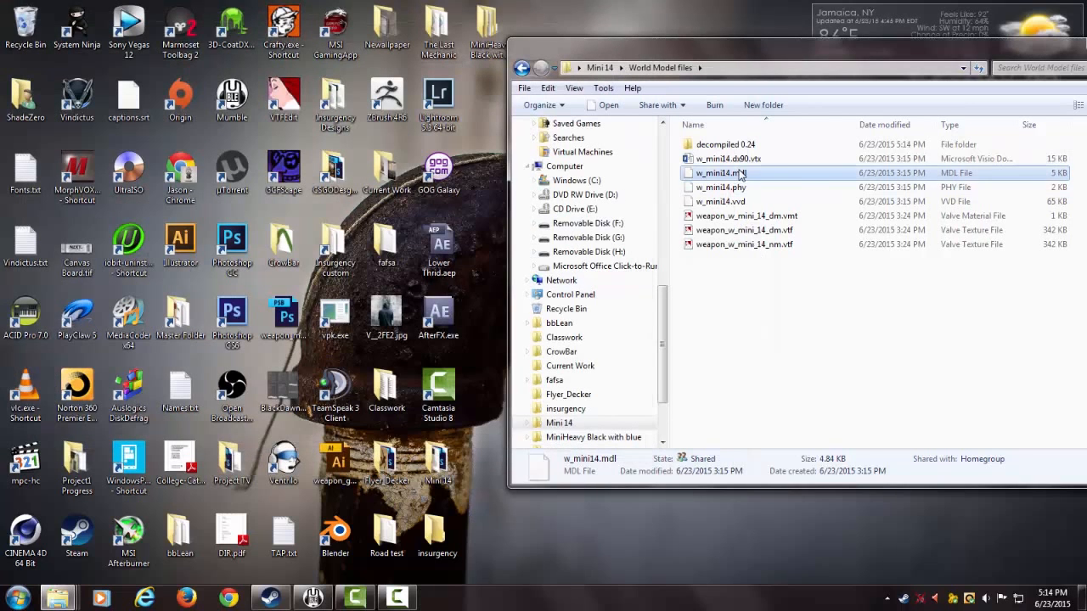
double_click(723, 145)
click(760, 190)
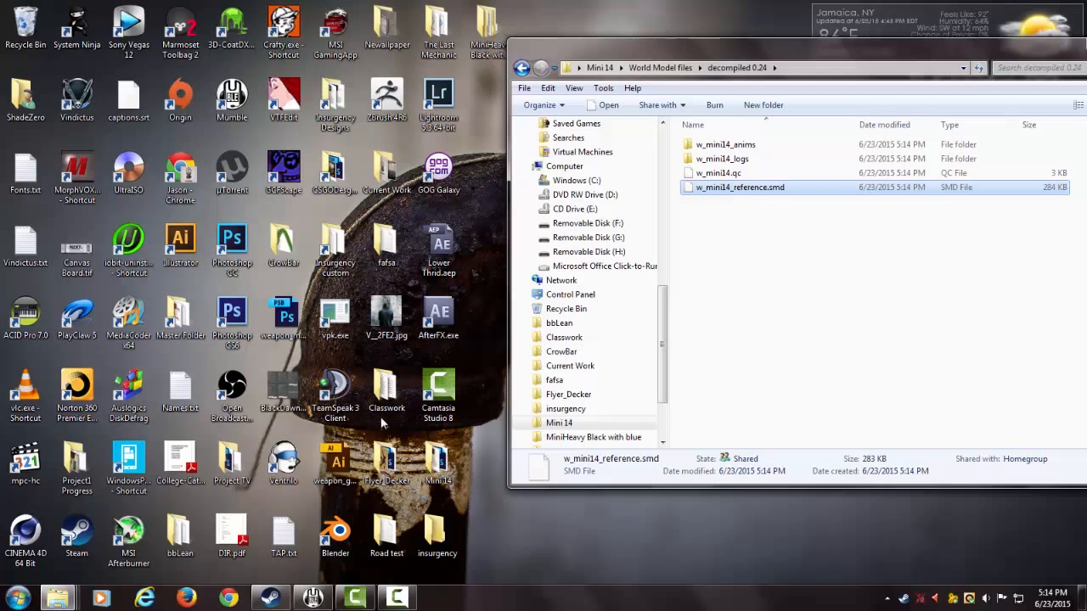
- Launch Blender, dismiss the splash screen and delete the default cube
double_click(338, 531)
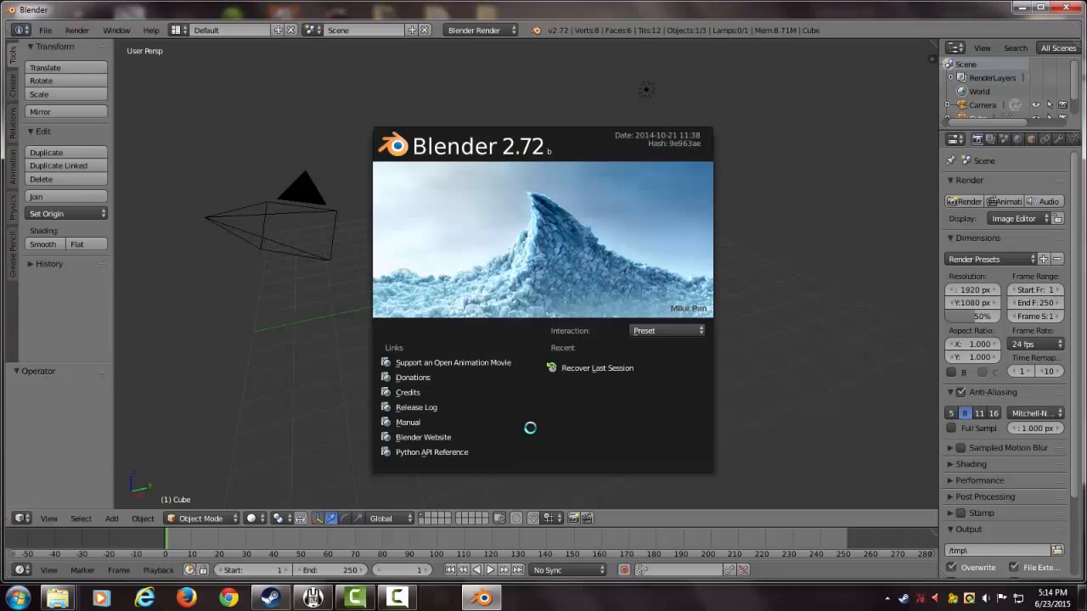
click(577, 281)
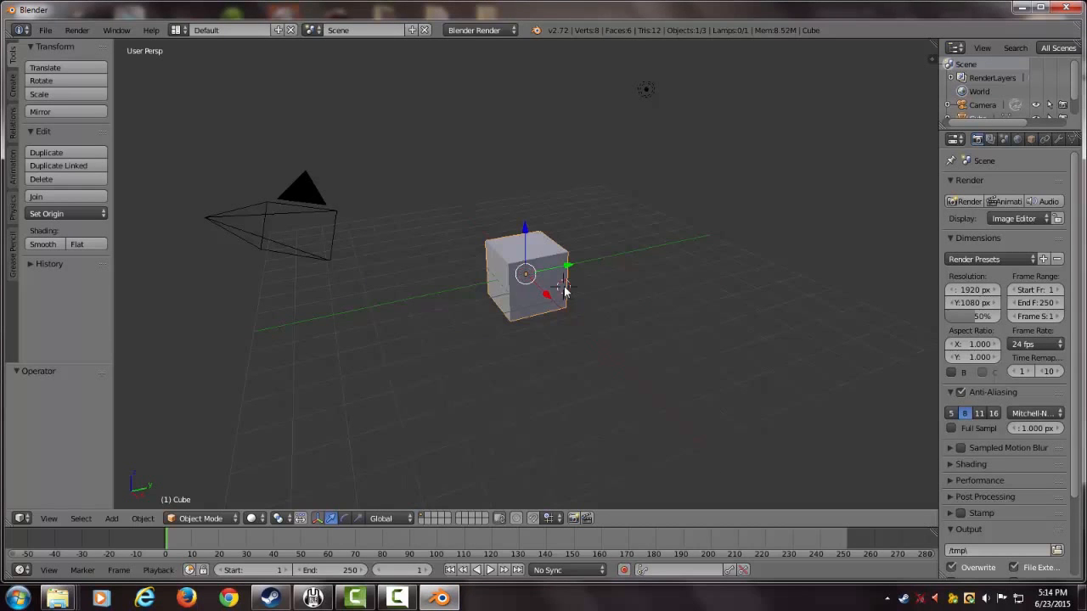
key(x)
click(563, 289)
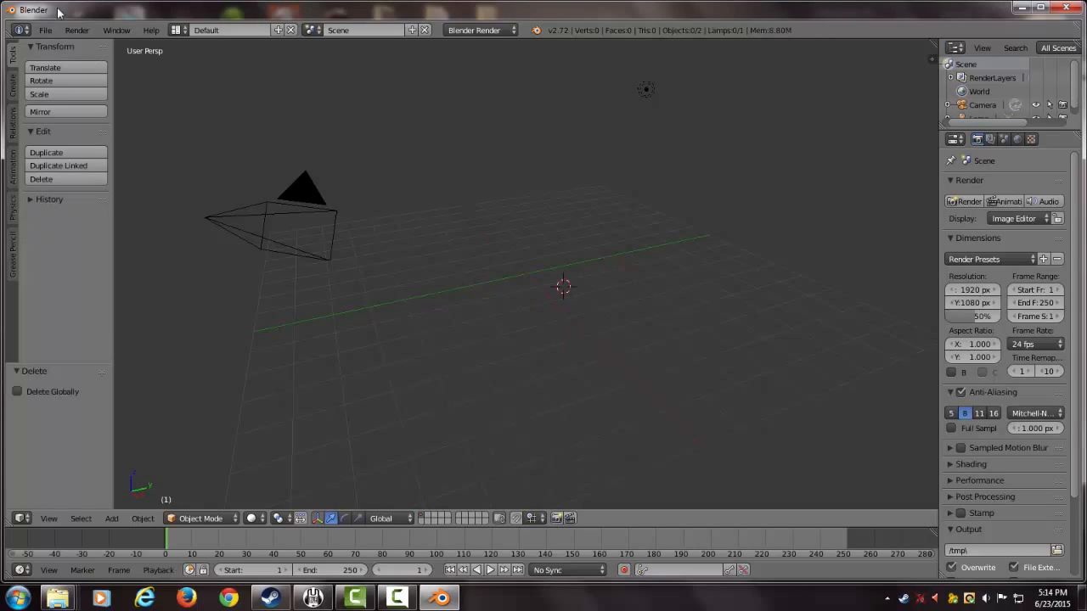
- Start a Source Engine import in Blender and copy the address of the decompiled 0.24 folder from its Explorer window
click(45, 30)
mouse_move(77, 261)
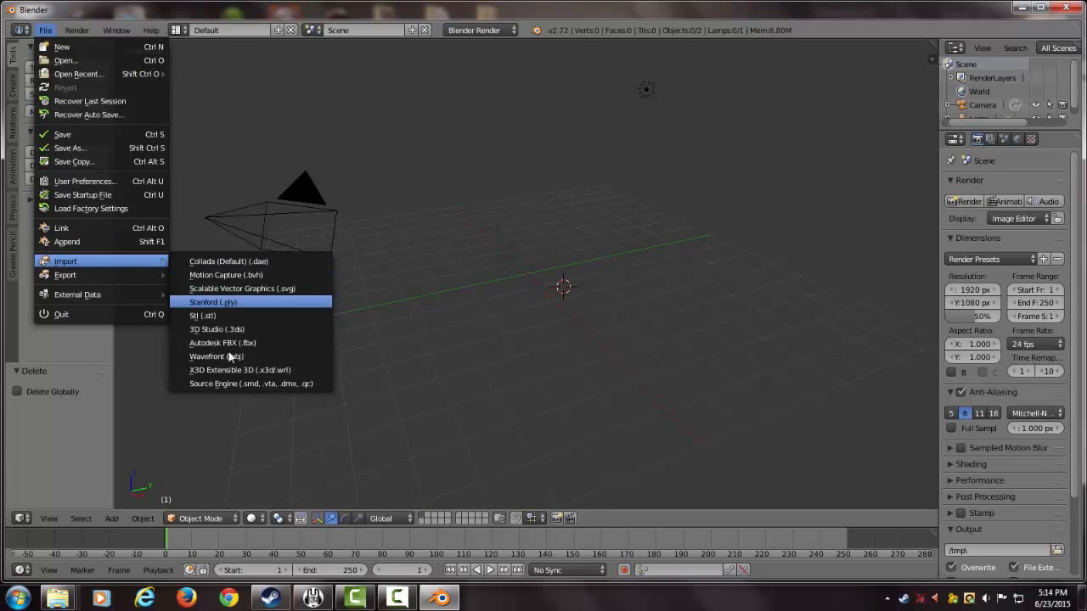
click(255, 383)
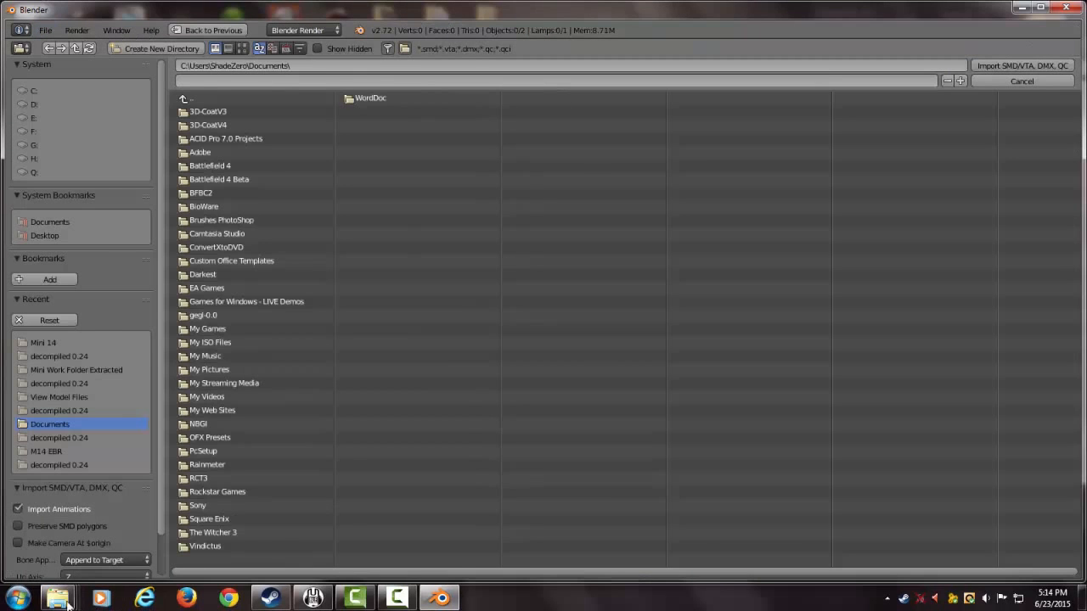
mouse_move(58, 598)
click(340, 514)
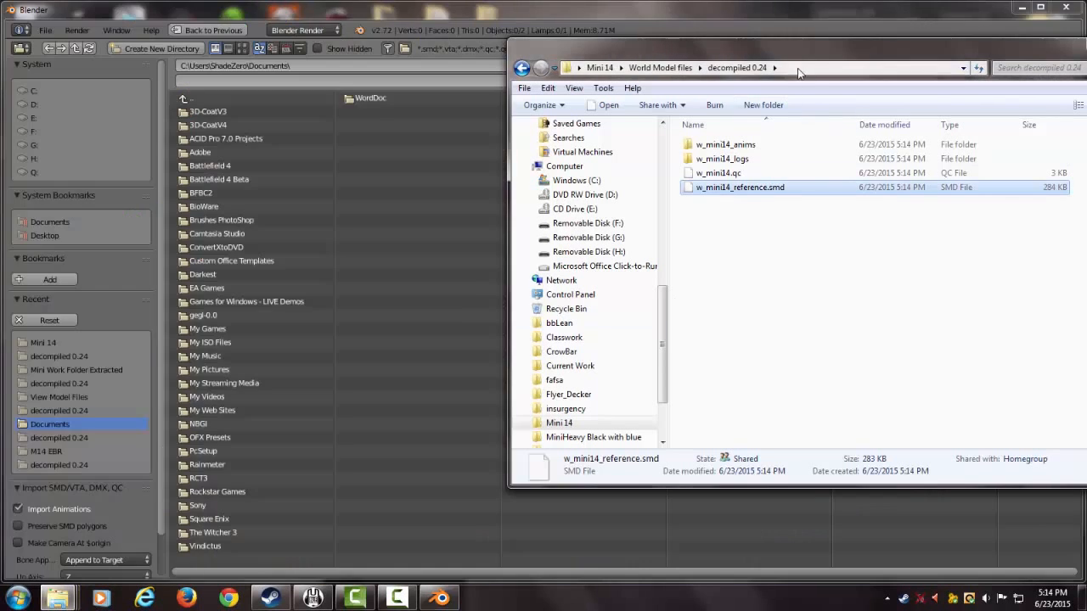
click(807, 70)
right_click(808, 72)
click(857, 111)
- Point the import browser to the copied decompiled 0.24 path and import w_mini14_reference.smd
click(319, 70)
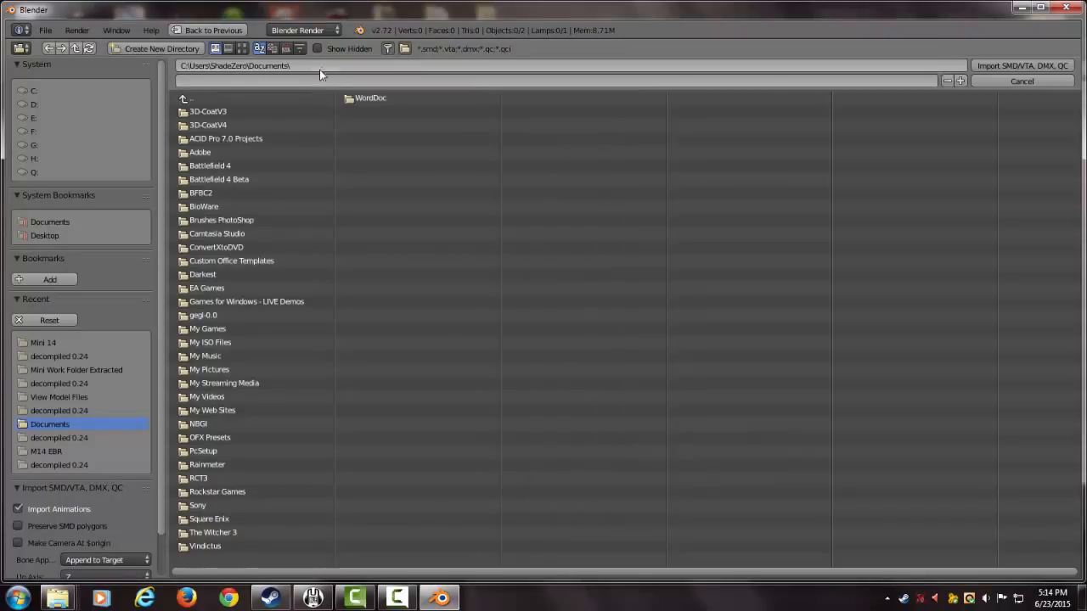
click(320, 68)
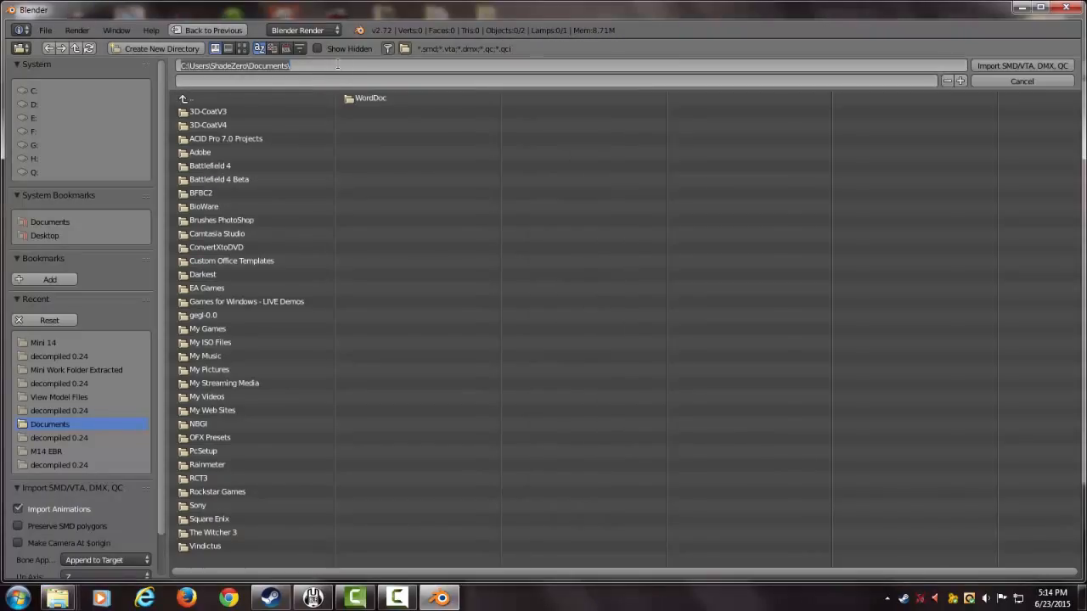
key(ctrl+v)
key(Return)
click(303, 154)
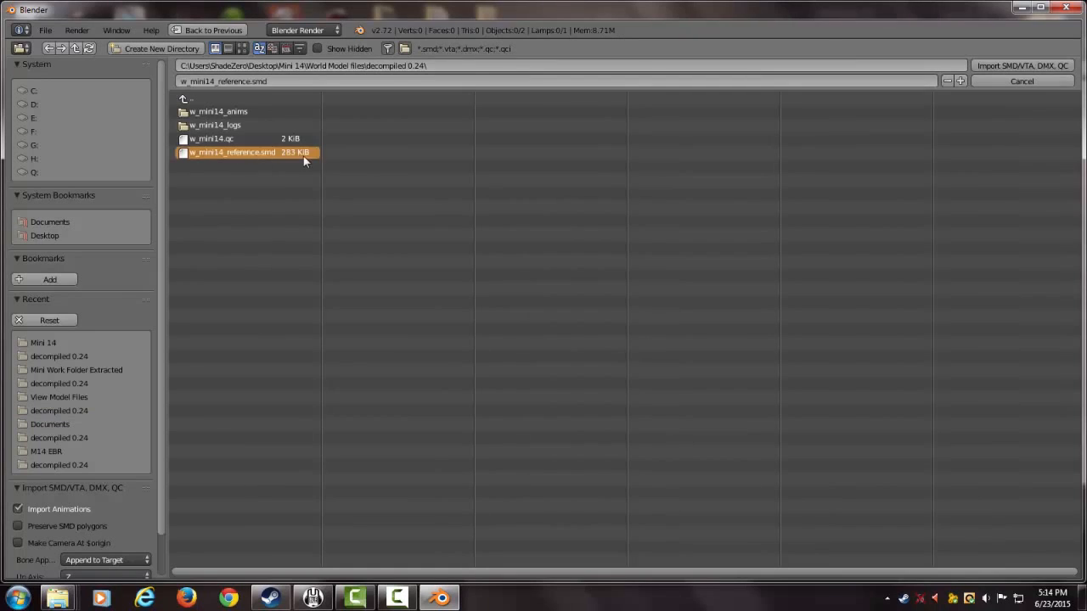
key(Return)
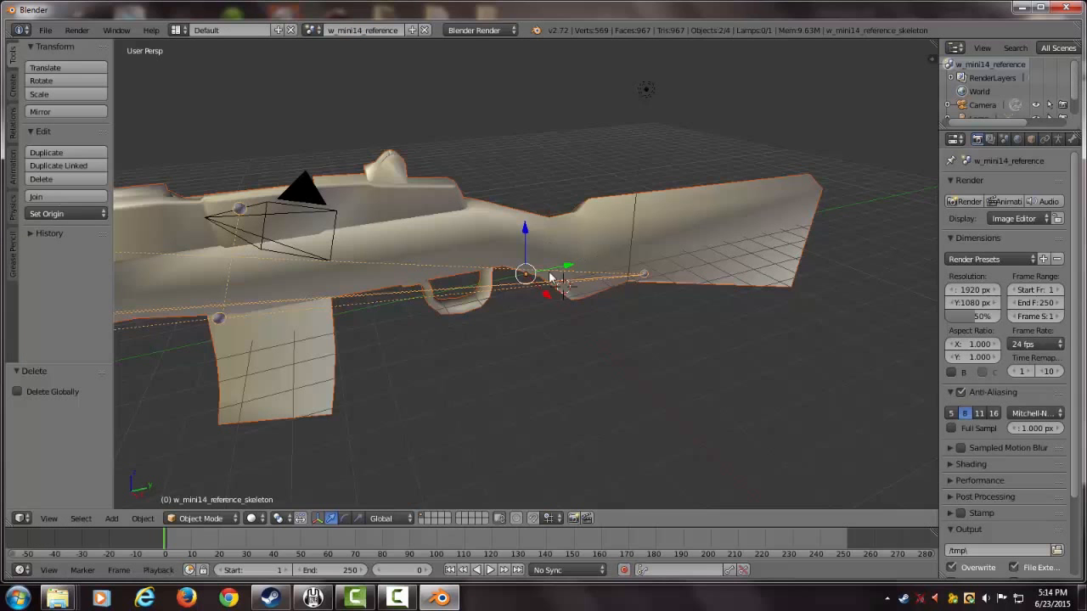
scroll(521, 287, down, 5)
scroll(521, 287, up, 3)
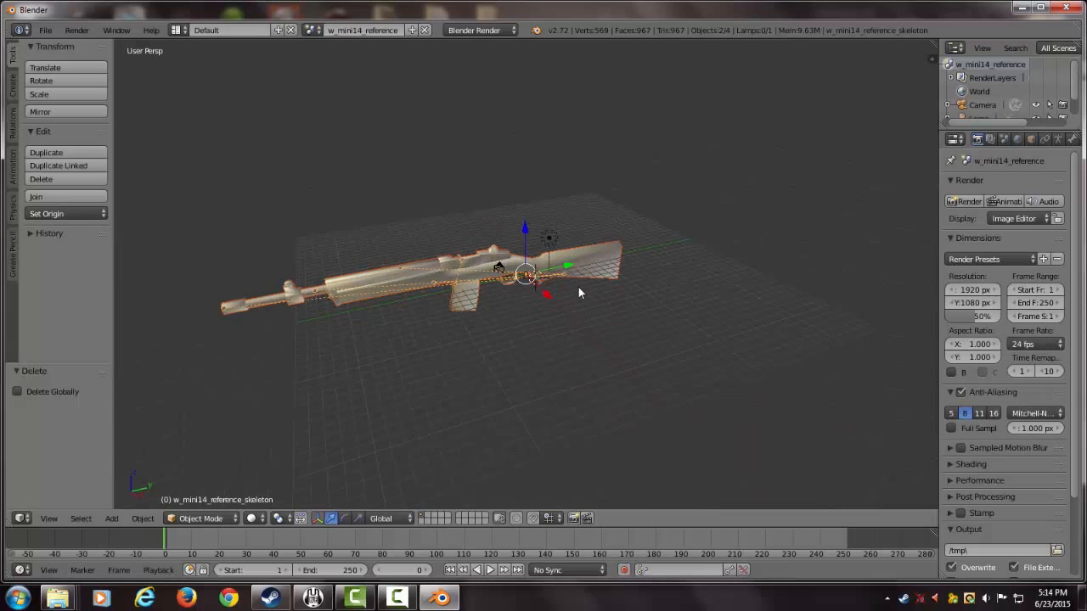
scroll(578, 293, down, 2)
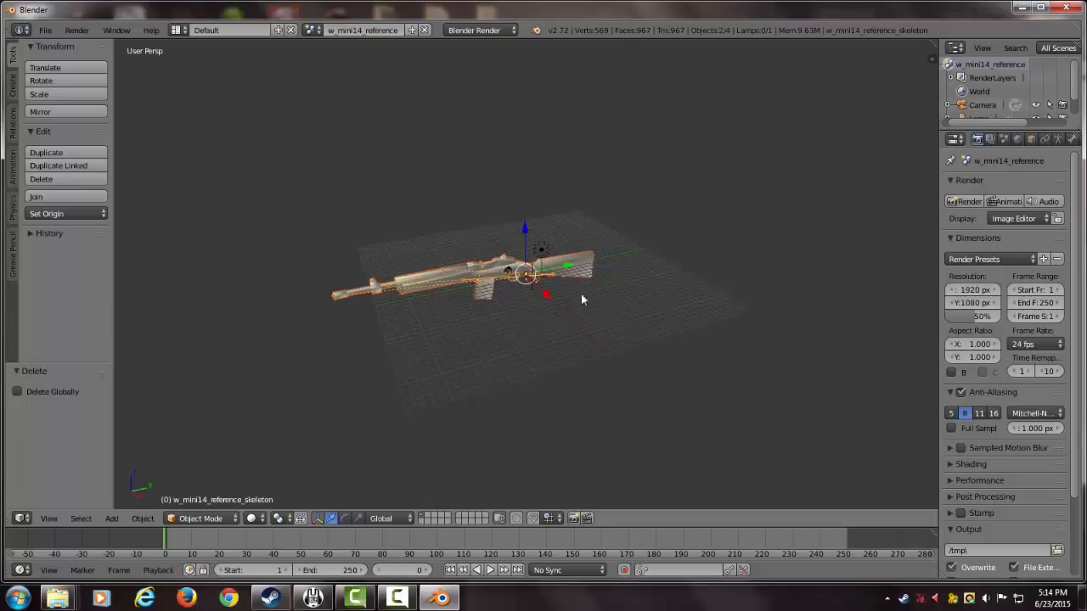
- Export the rifle as a Wavefront OBJ named "blender world file mini.obj" in the World Model files folder
click(46, 32)
mouse_move(92, 276)
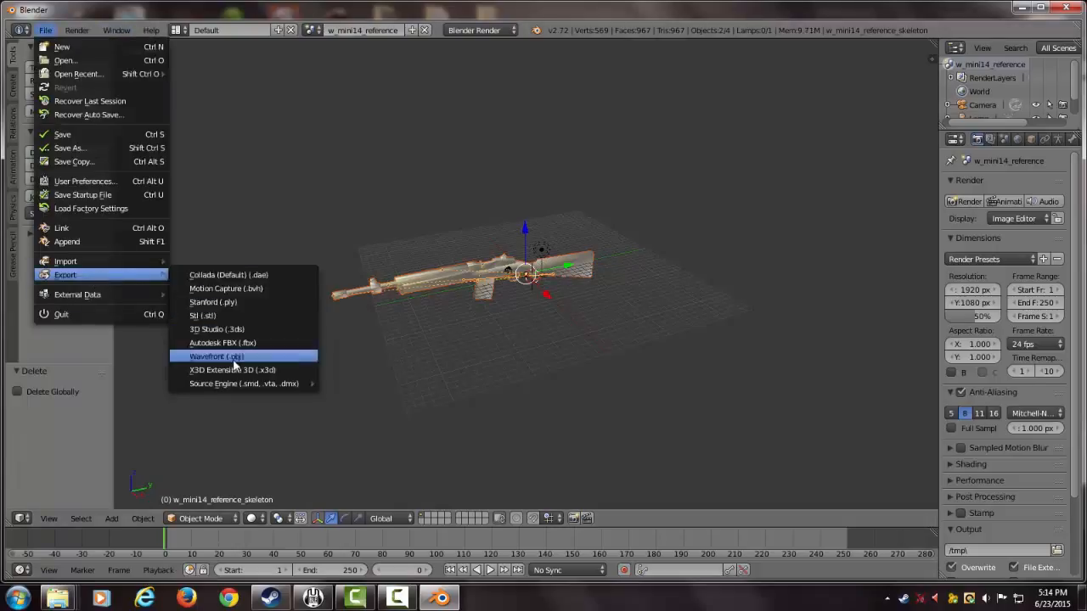
click(235, 358)
click(390, 67)
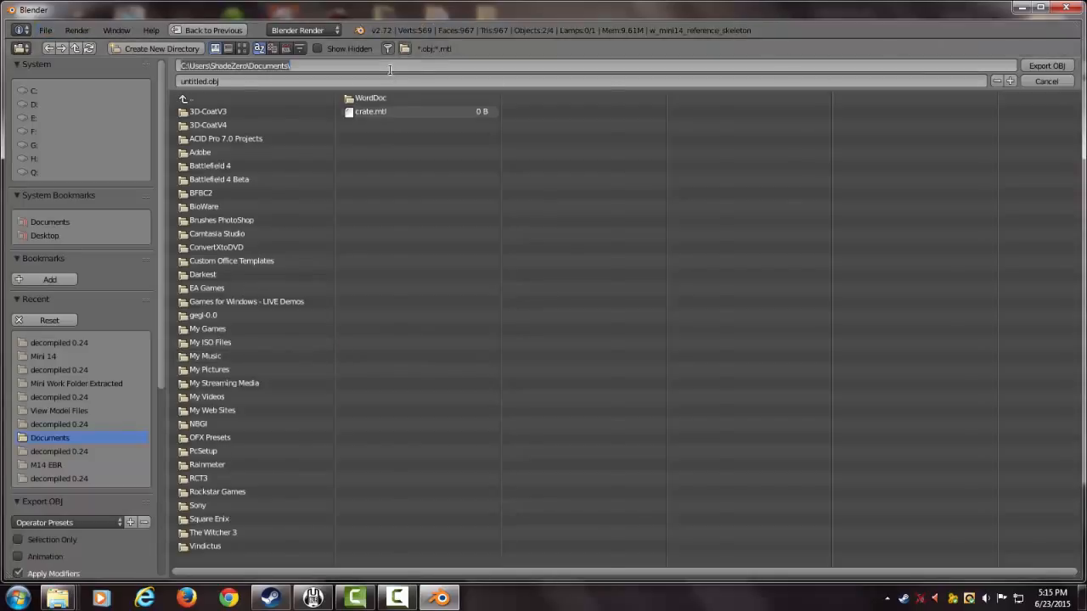
key(ctrl+v)
key(Return)
click(207, 99)
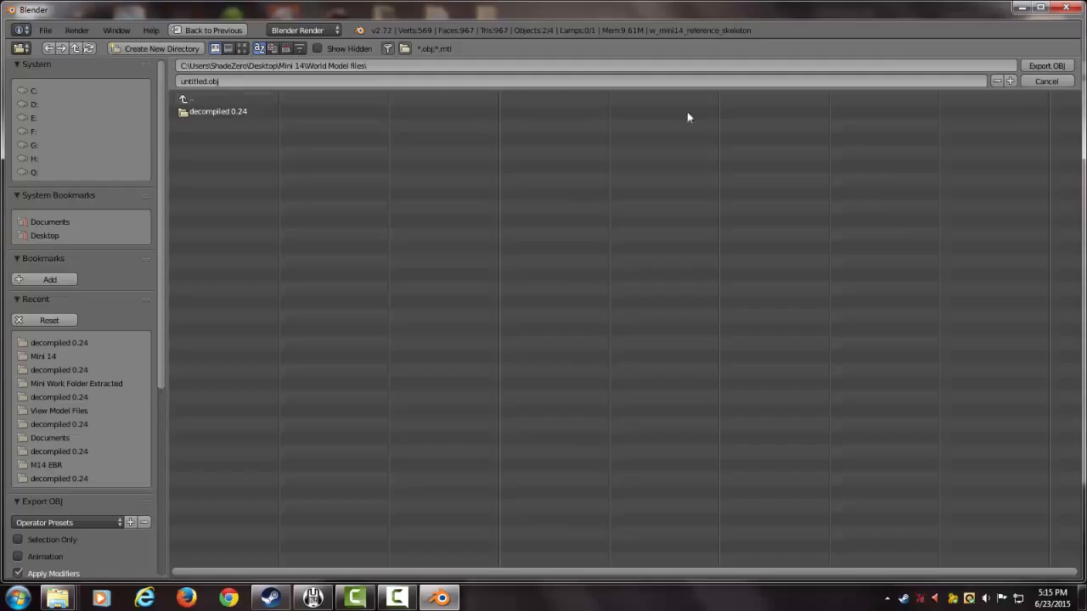
click(207, 81)
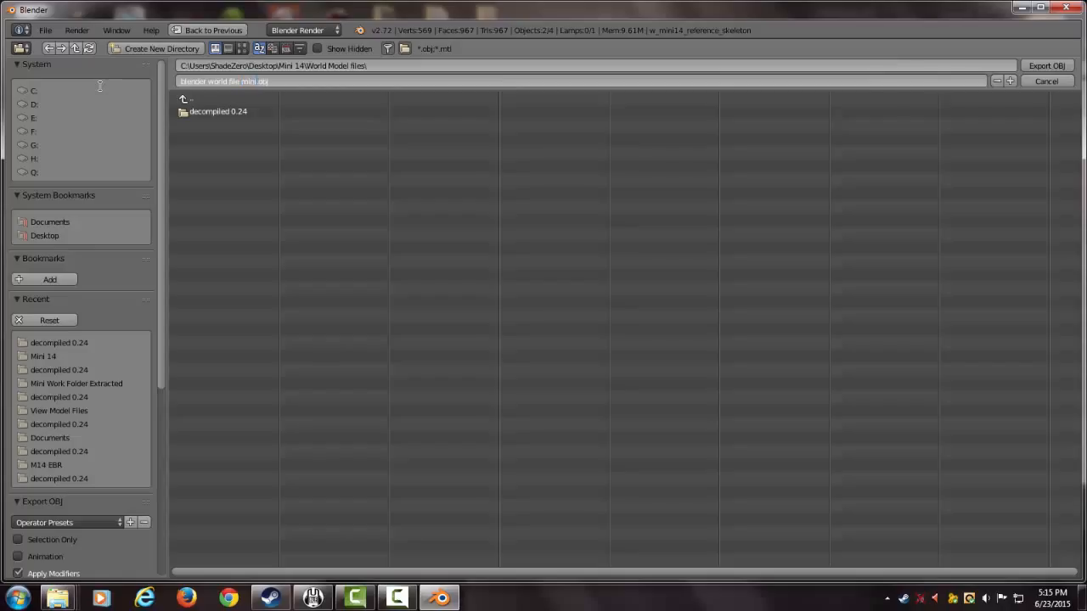
click(1045, 66)
click(1045, 65)
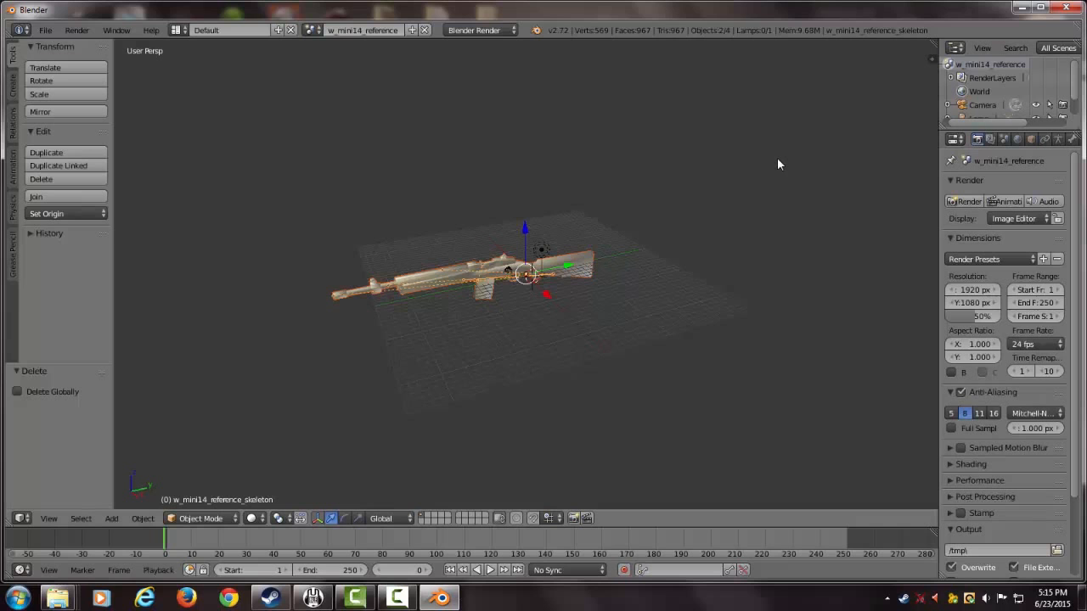
- Close Blender, go up to the World Model files folder and open blender world file mini.obj in Photoshop
click(1079, 10)
click(552, 345)
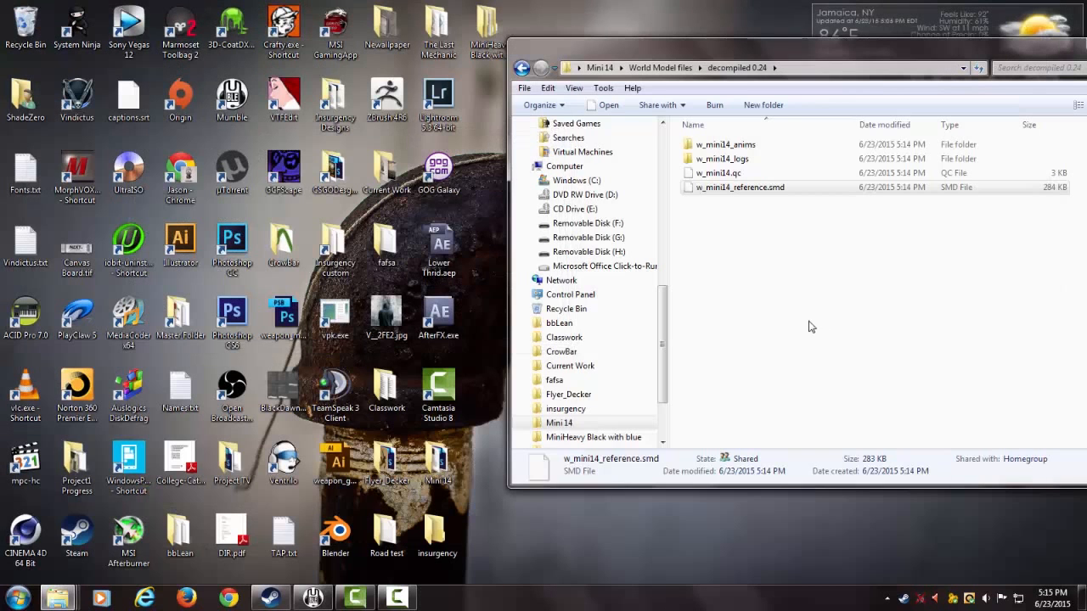
key(BackSpace)
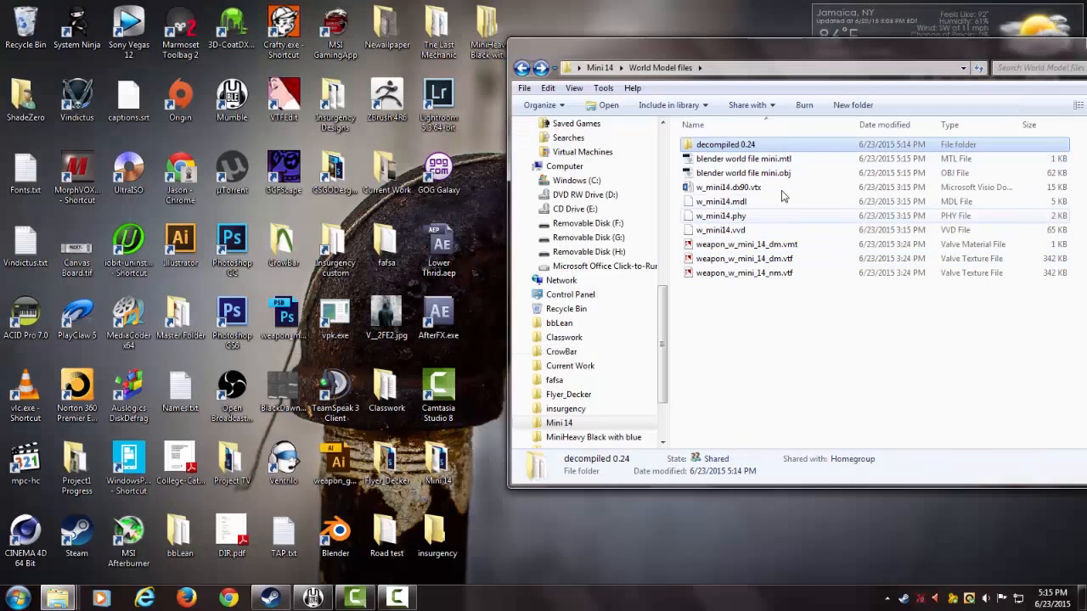
click(803, 173)
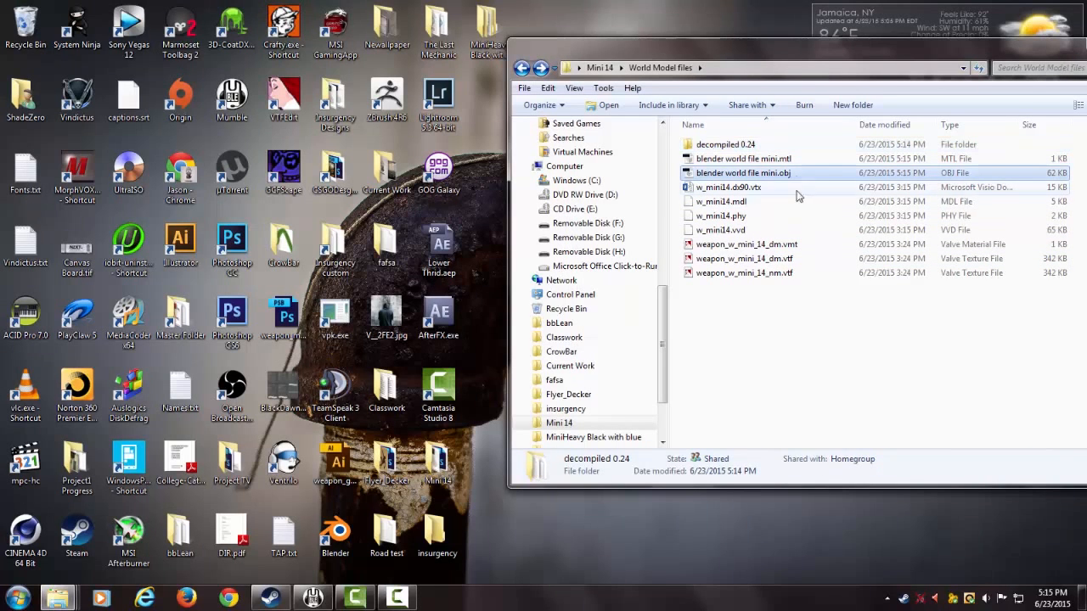
double_click(803, 174)
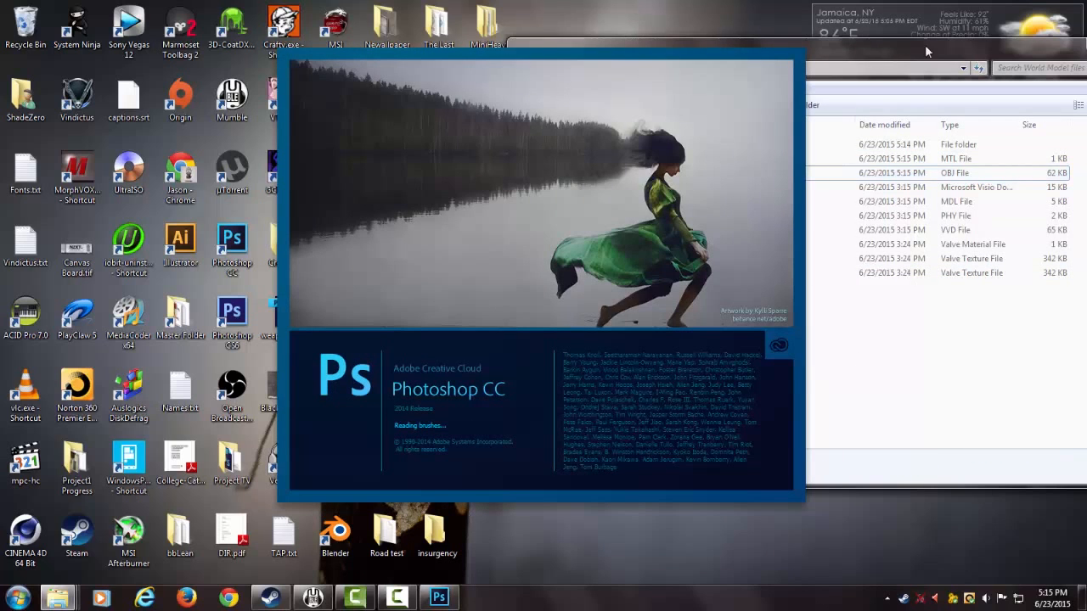
- Move the folder window aside, view weapon_w_mini_14_dm.vtf in VTFEdit and close VTFEdit
drag(925, 44, 1073, 44)
click(932, 259)
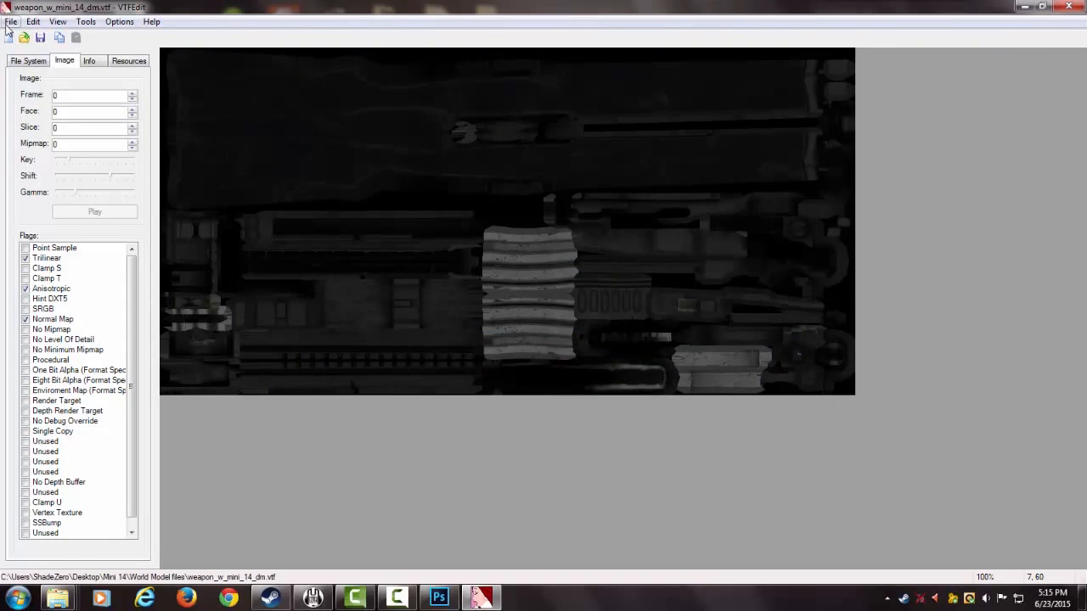
click(11, 22)
click(34, 124)
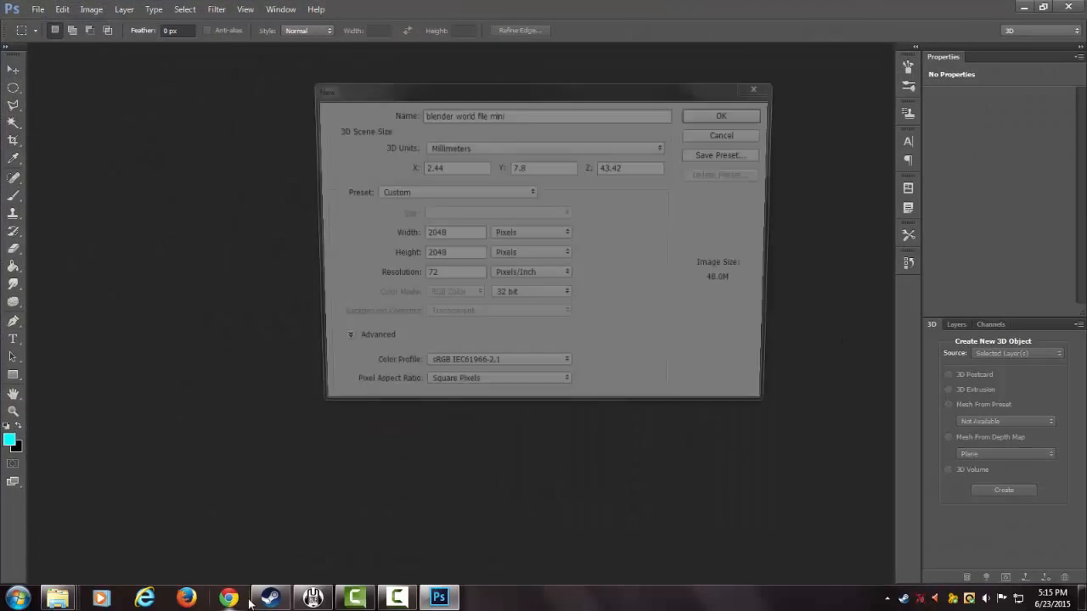
- Go up to the Mini 14 folder in Explorer, select weapon_w_mini_14_dm.tga and copy the folder's address
mouse_move(58, 598)
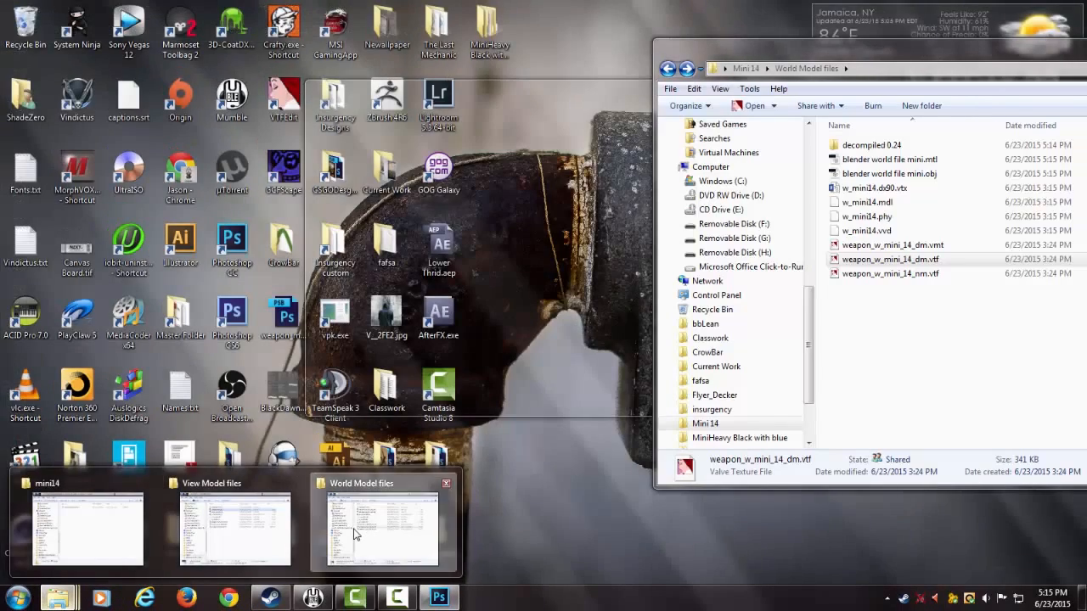
click(355, 533)
key(BackSpace)
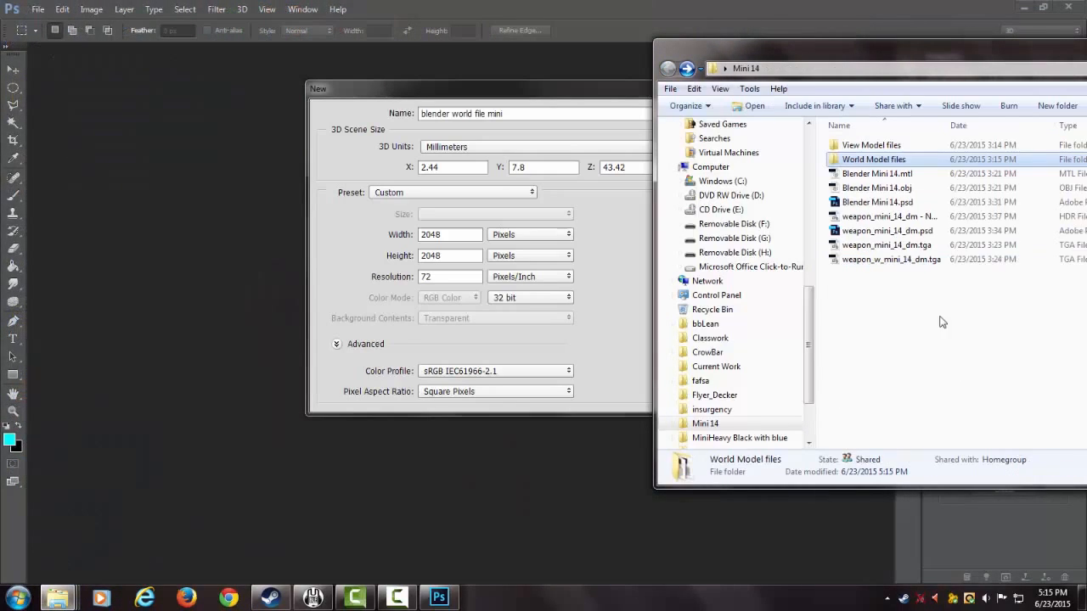
click(887, 259)
click(888, 68)
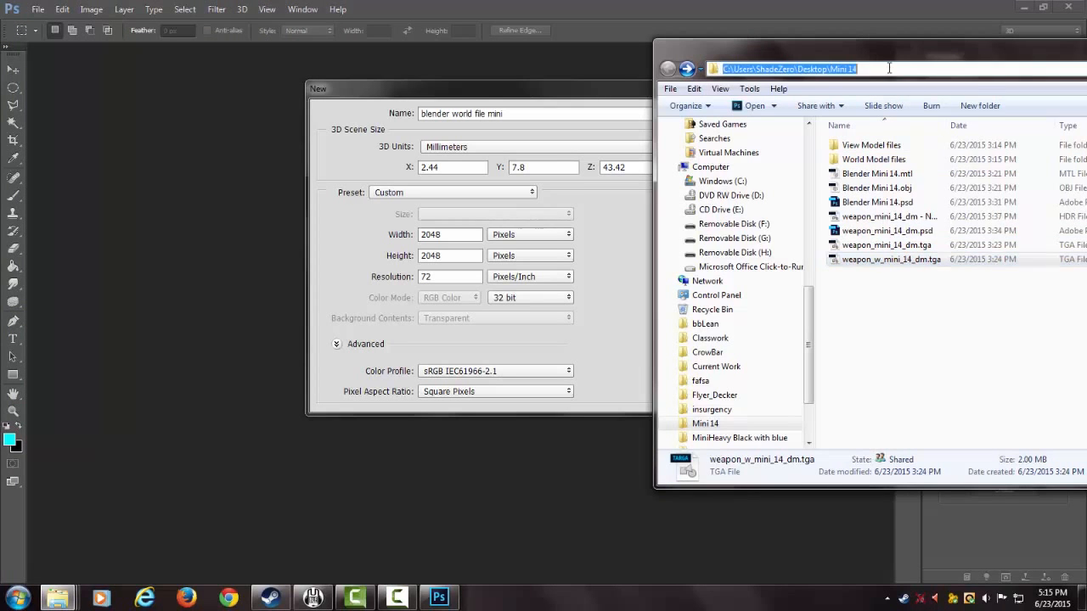
right_click(889, 68)
click(917, 111)
- Back in Photoshop, create the 3D document for the OBJ with the 1000 px X 1000 px preset
click(578, 208)
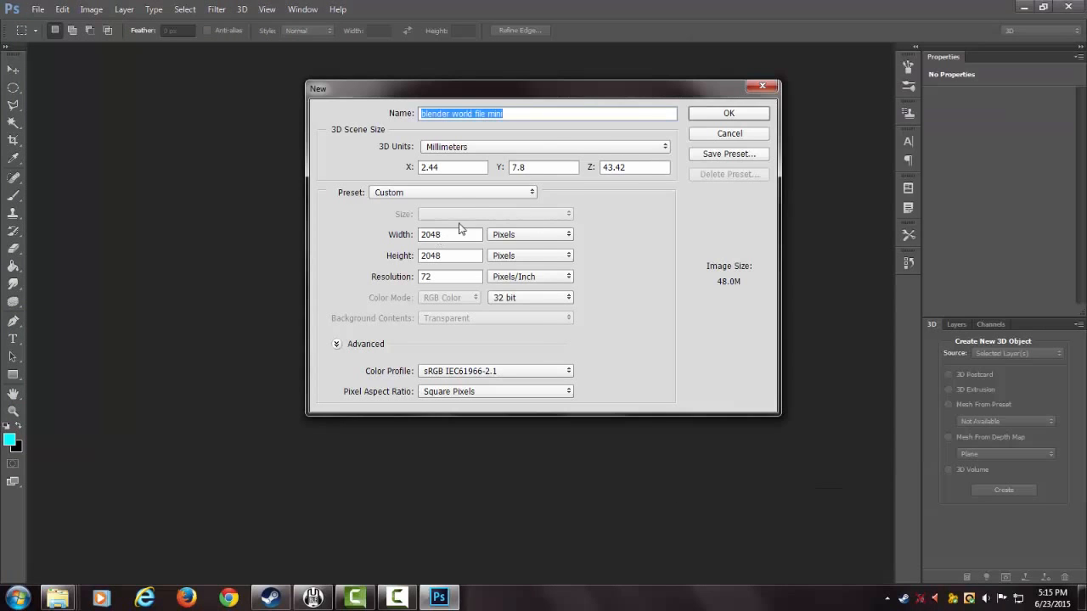
click(463, 194)
click(459, 255)
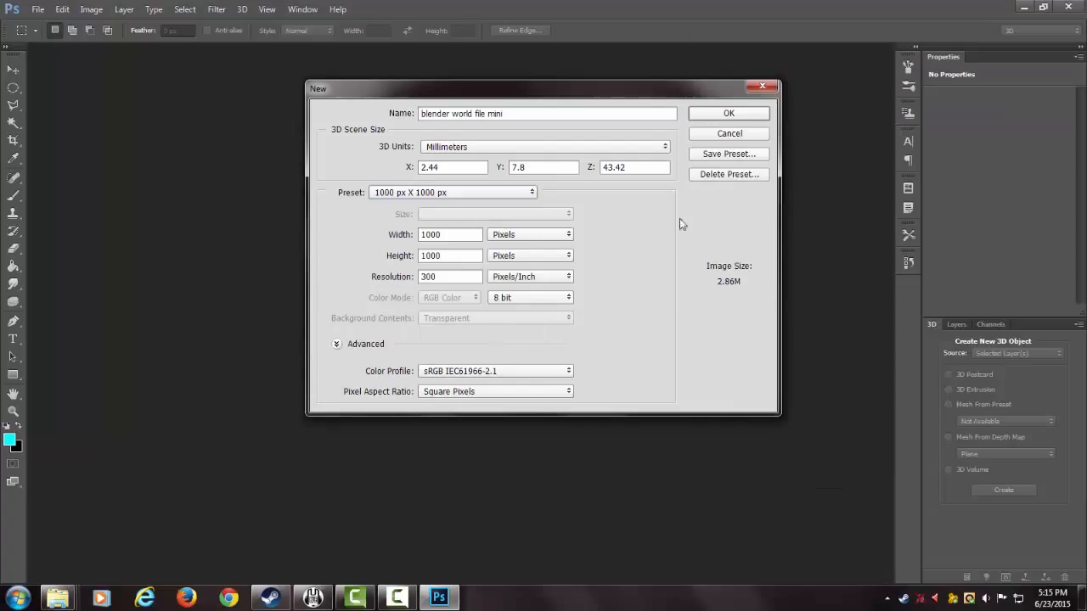
key(Return)
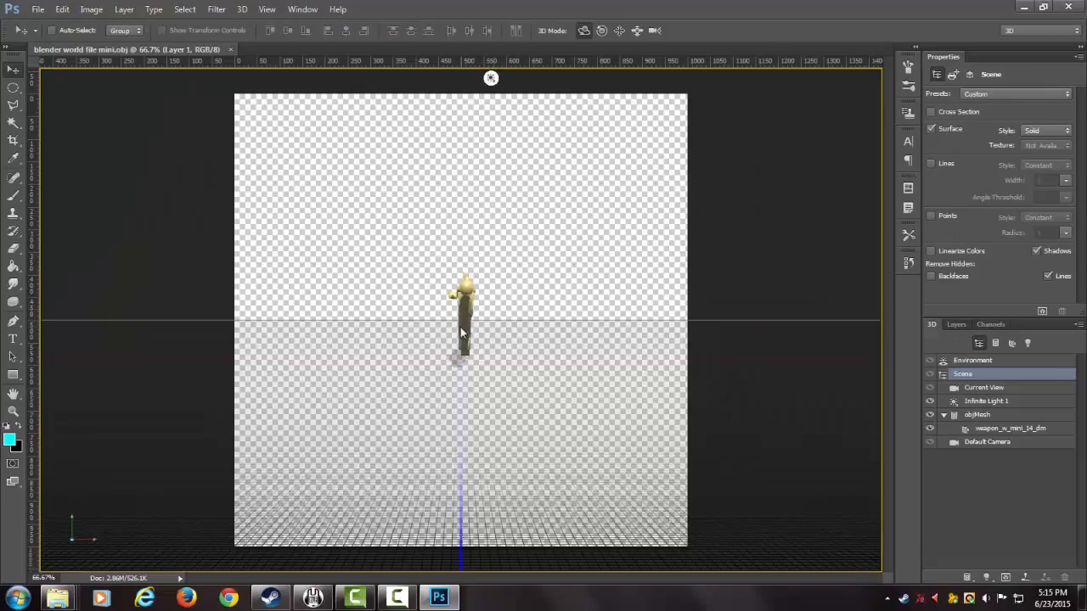
- Rotate the rifle mesh to a full side view and turn off its Catch Shadows and Cast Shadows
click(463, 333)
drag(463, 333, 250, 323)
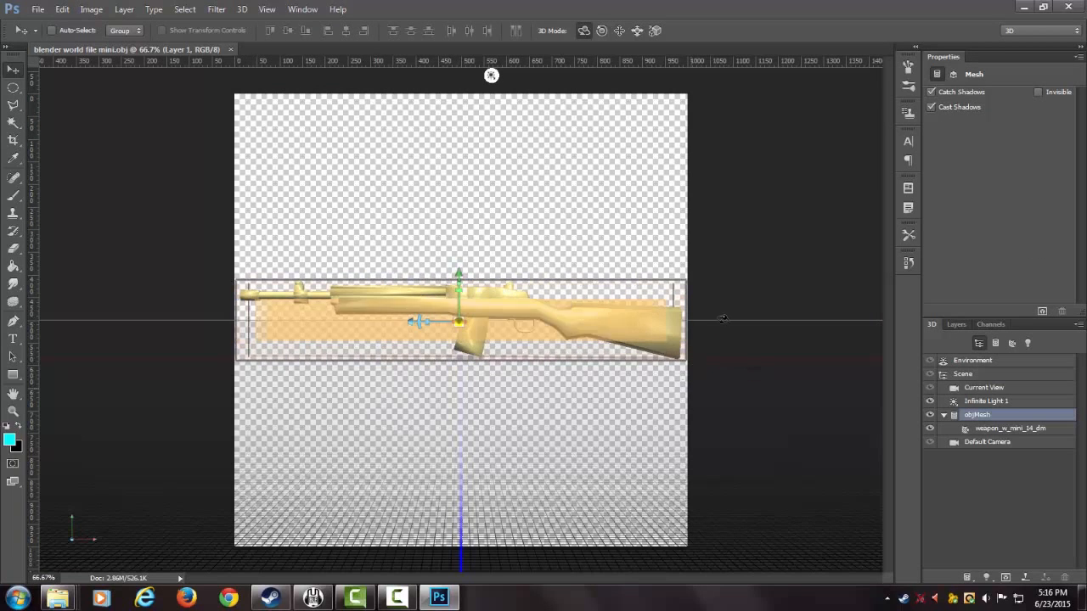
click(931, 108)
click(961, 324)
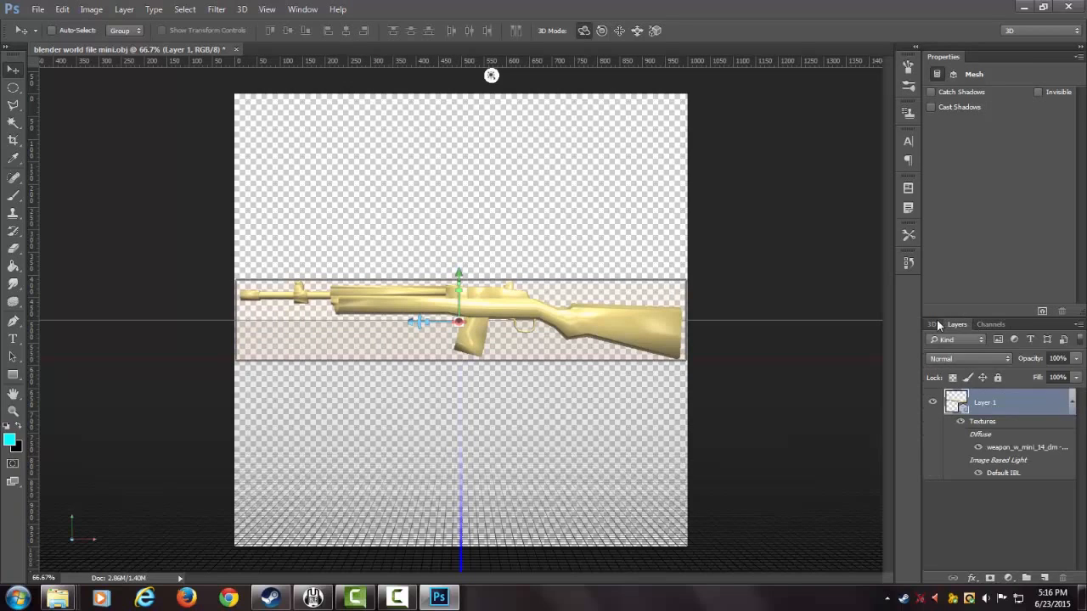
click(934, 323)
click(1026, 30)
click(988, 28)
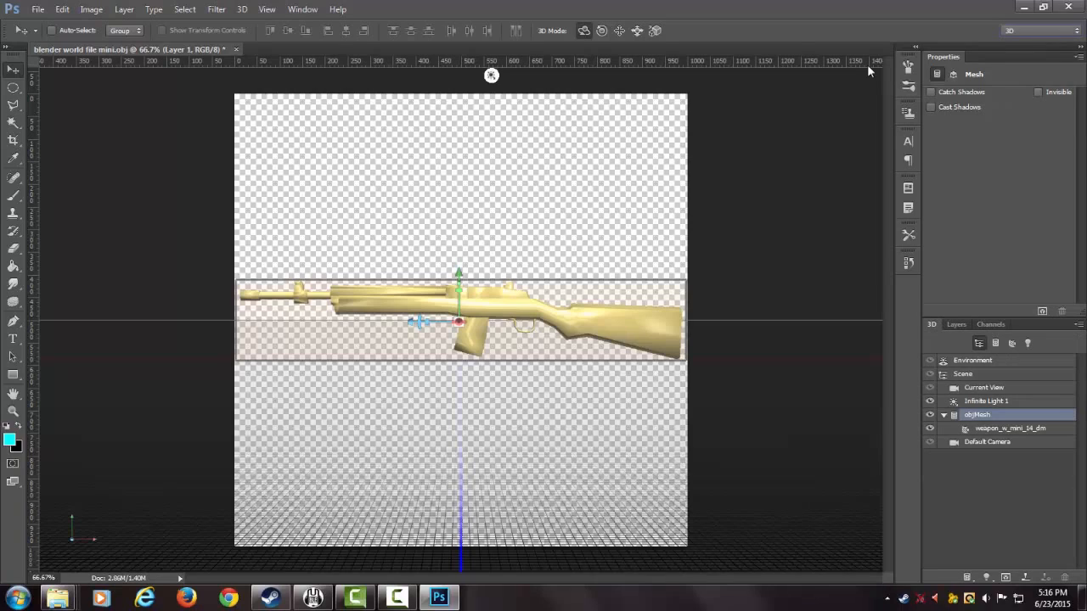
click(1027, 32)
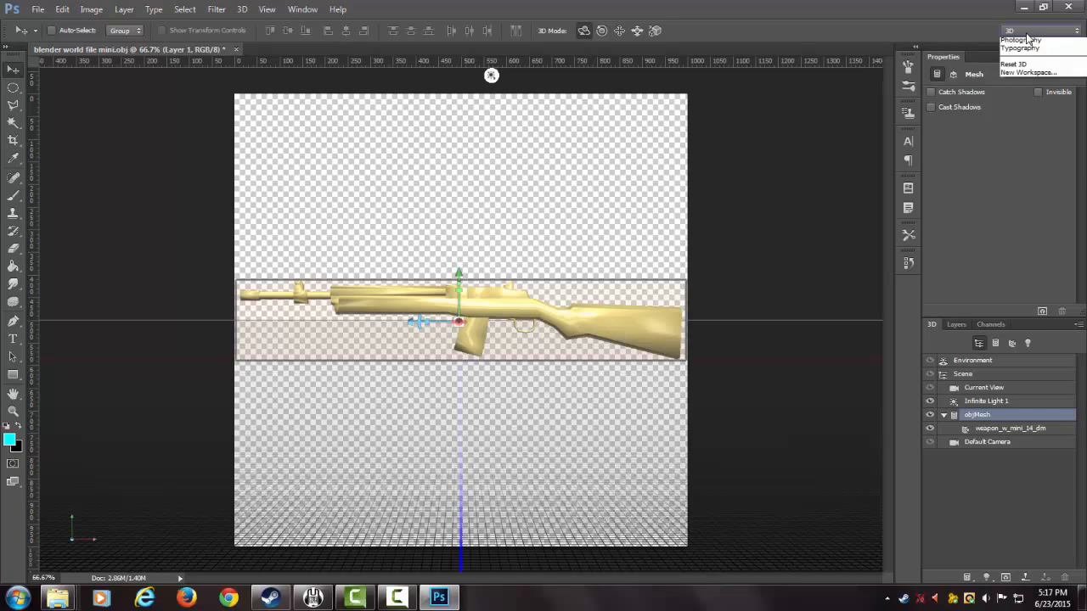
click(1026, 33)
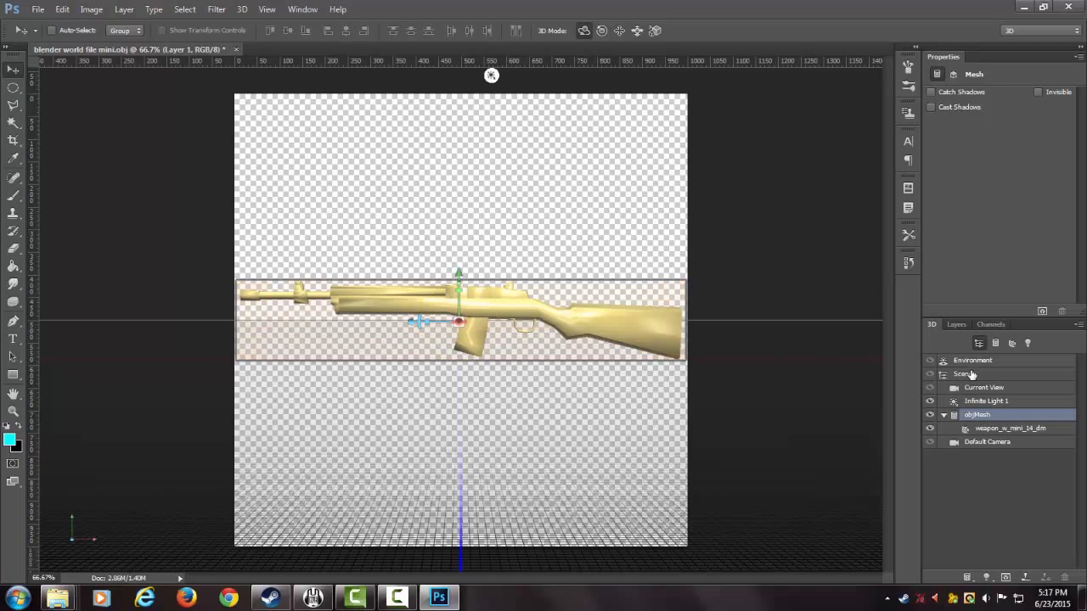
- Replace the diffuse texture of the weapon_w_mini_14_dm material with weapon_w_mini_14_dm.tga from the Mini 14 folder
click(1000, 428)
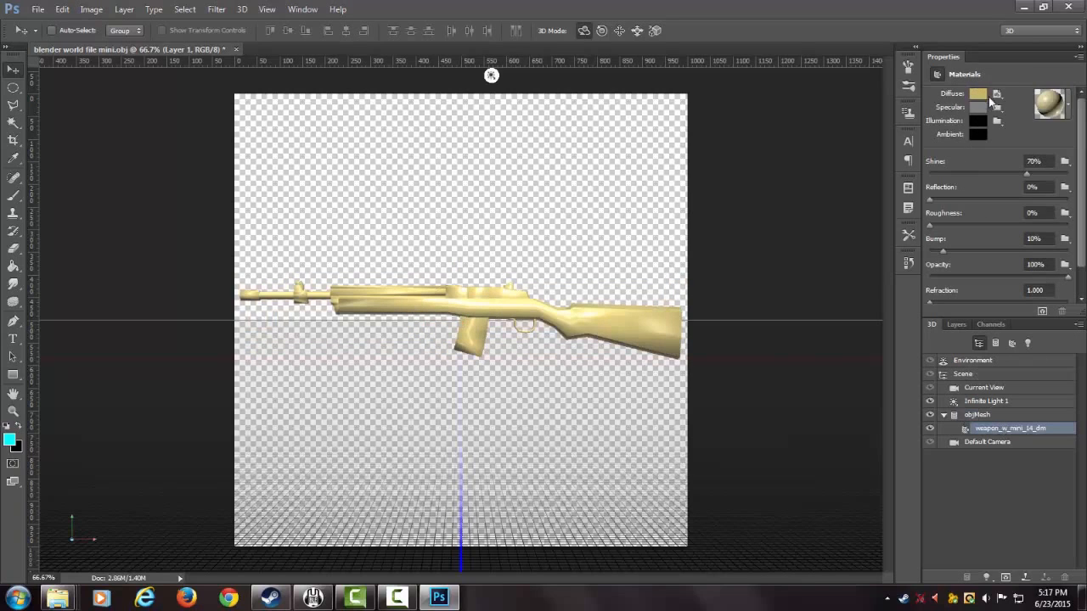
click(996, 94)
click(1017, 153)
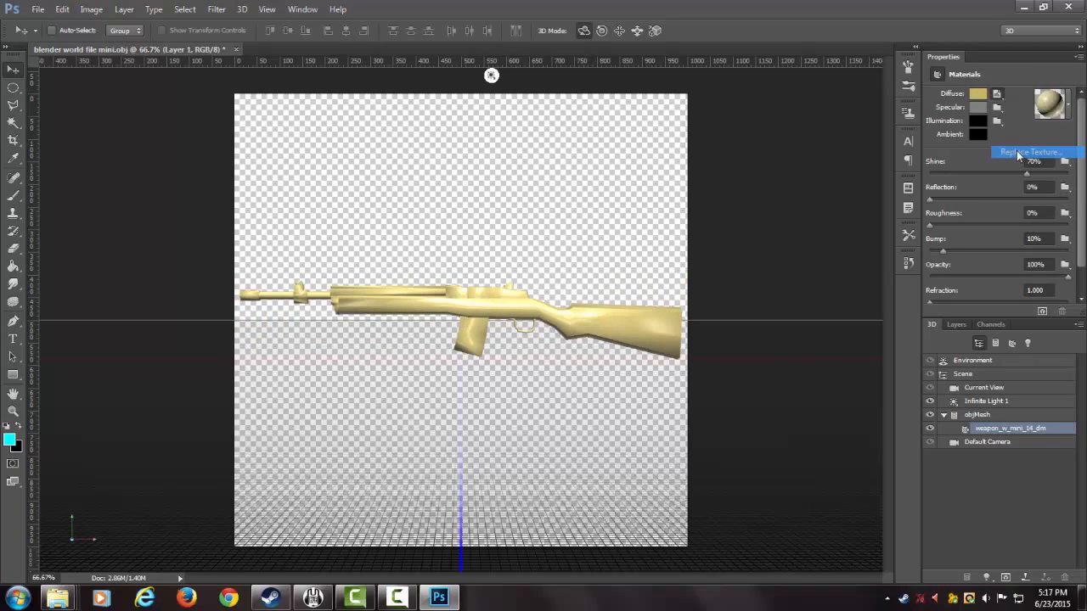
click(333, 235)
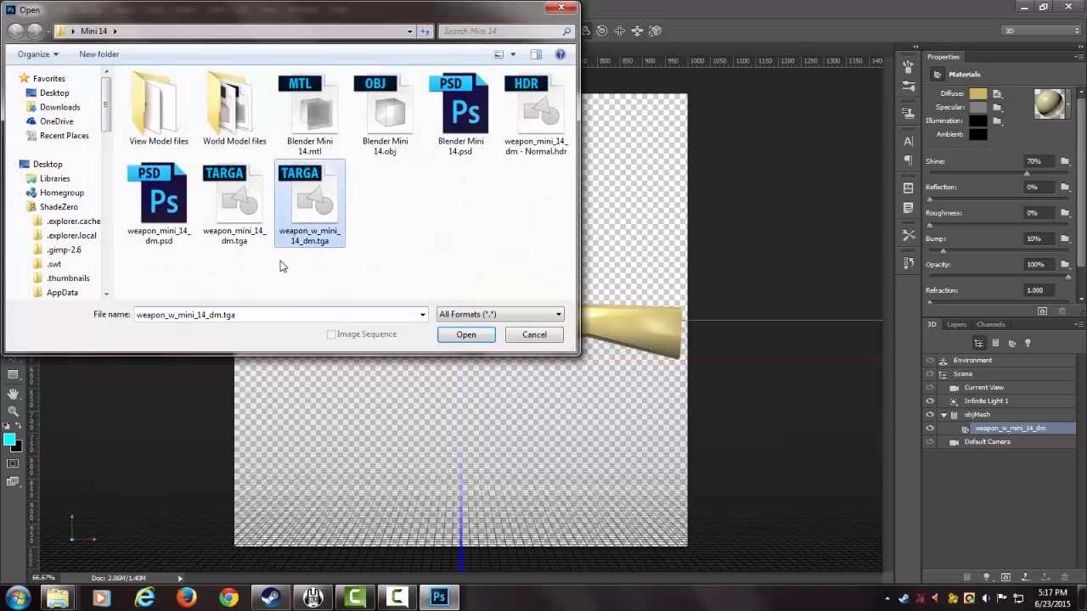
click(486, 335)
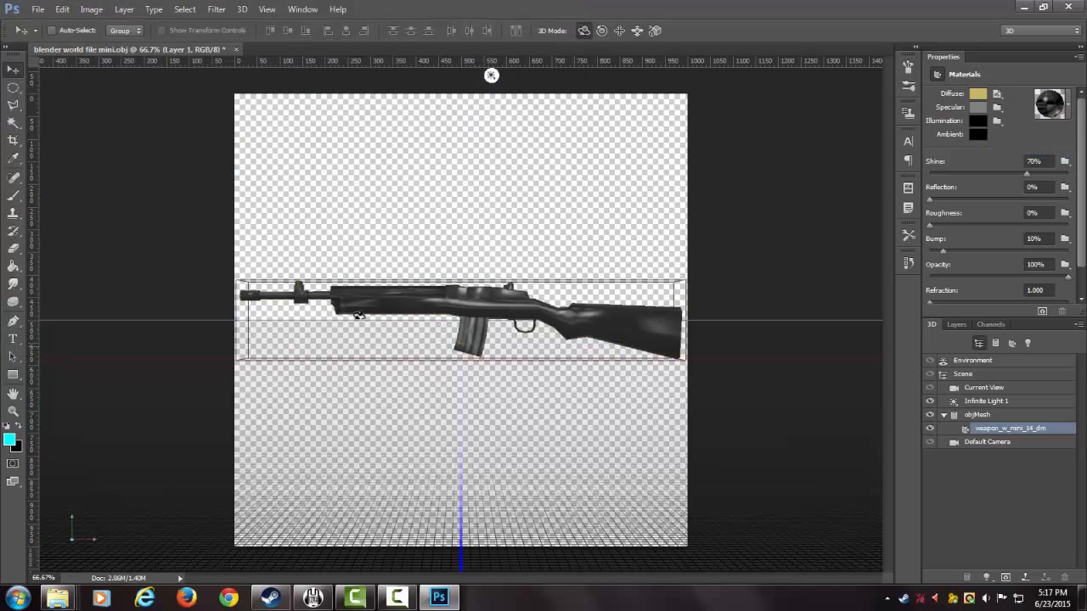
- Set the rifle material's shine to 50%, assign an existing texture to its specular channel and orbit the camera slightly
click(999, 174)
click(997, 95)
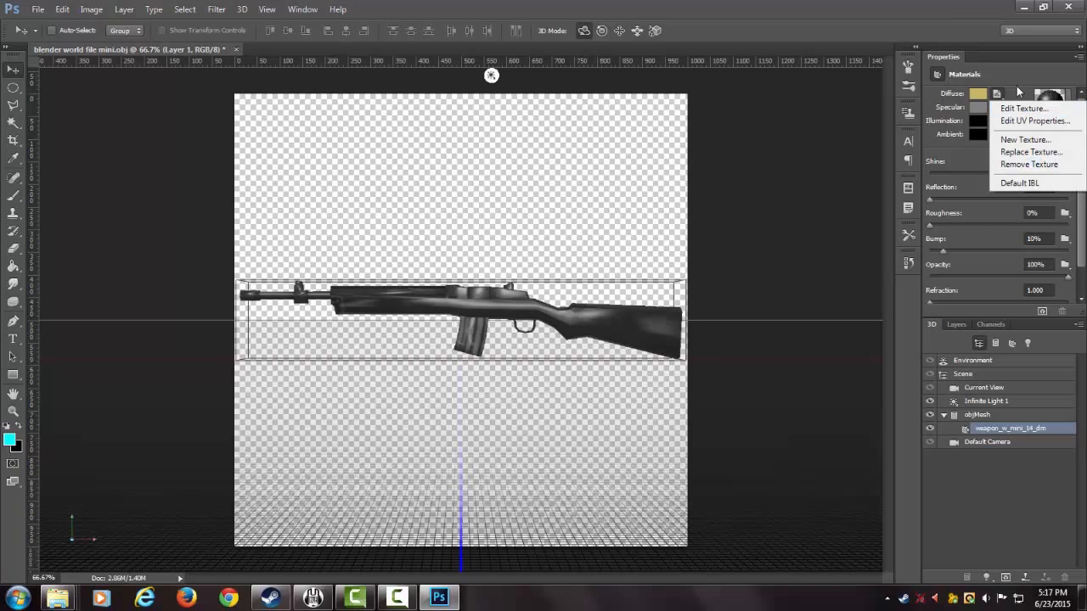
click(1017, 88)
click(998, 108)
click(1027, 166)
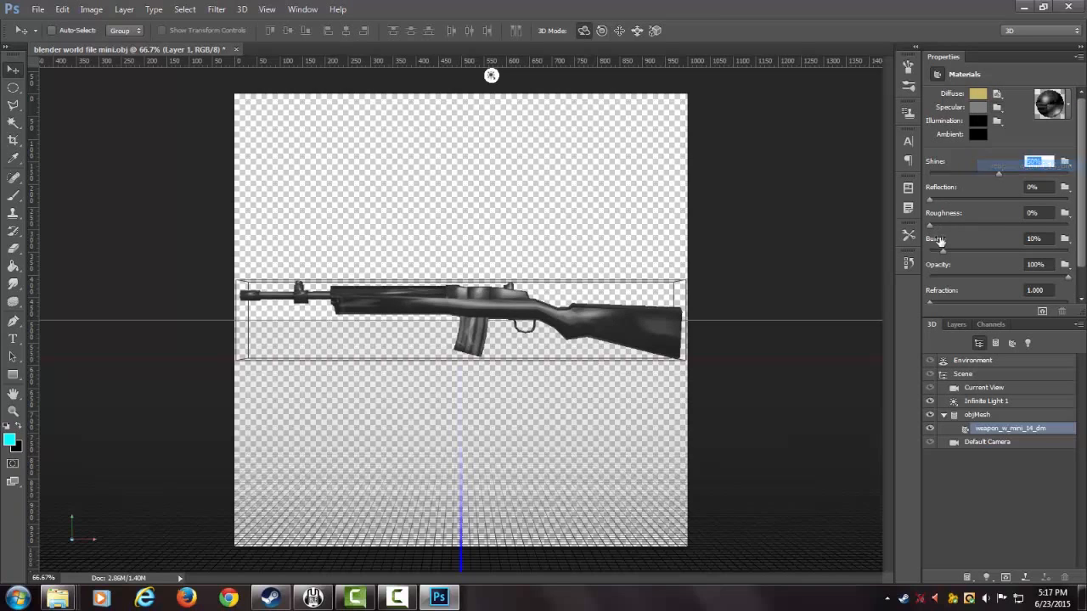
click(568, 381)
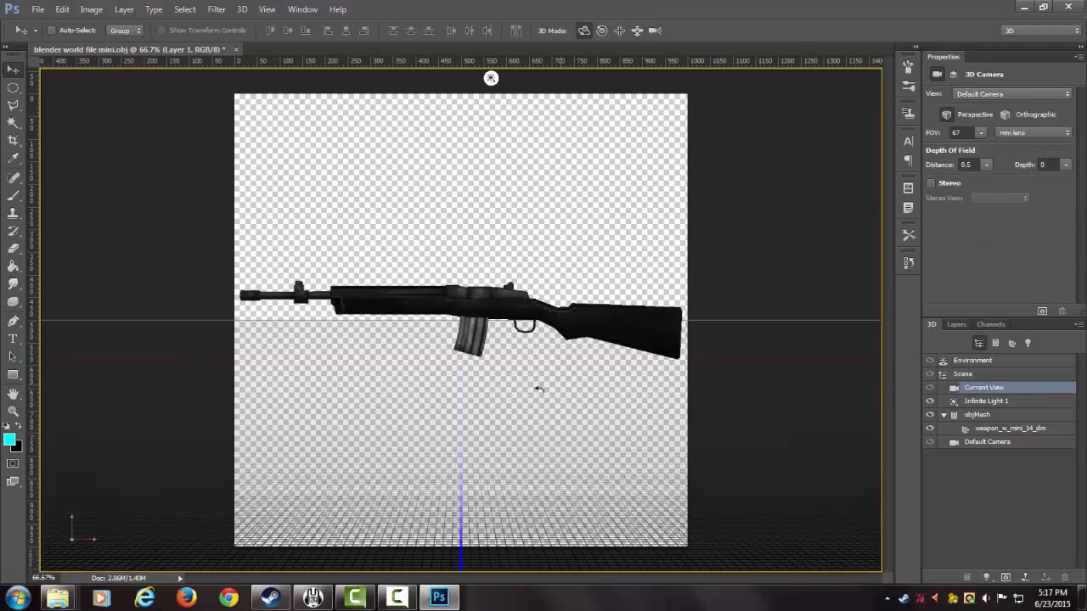
mouse_move(538, 389)
mouse_down()
mouse_move(425, 407)
mouse_move(417, 383)
mouse_move(557, 386)
mouse_up()
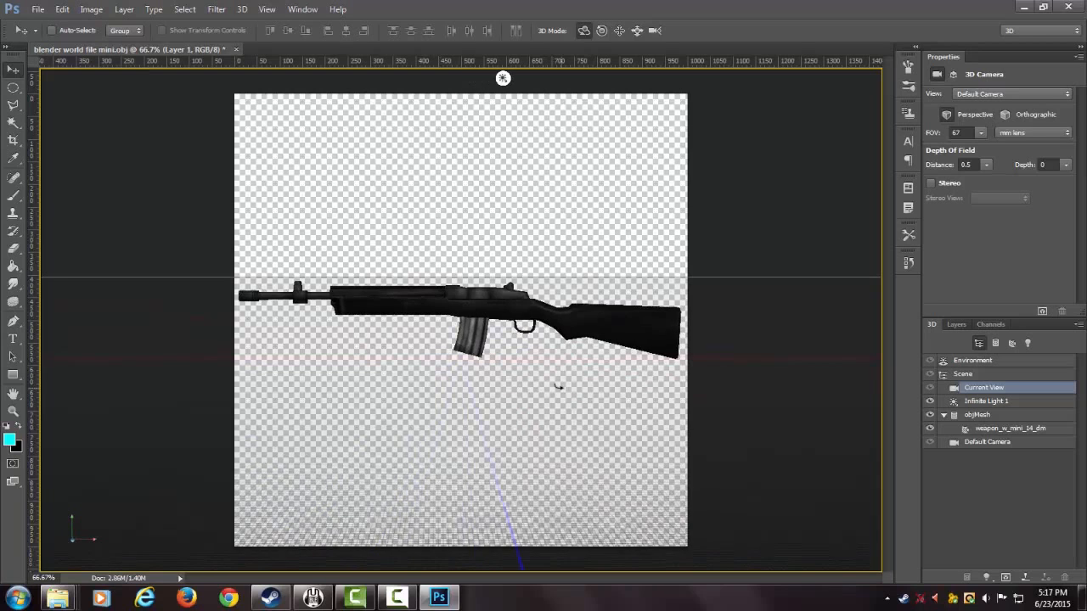
- Select the weapon_w_mini_14_dm material and open its diffuse texture for editing
click(490, 353)
click(516, 292)
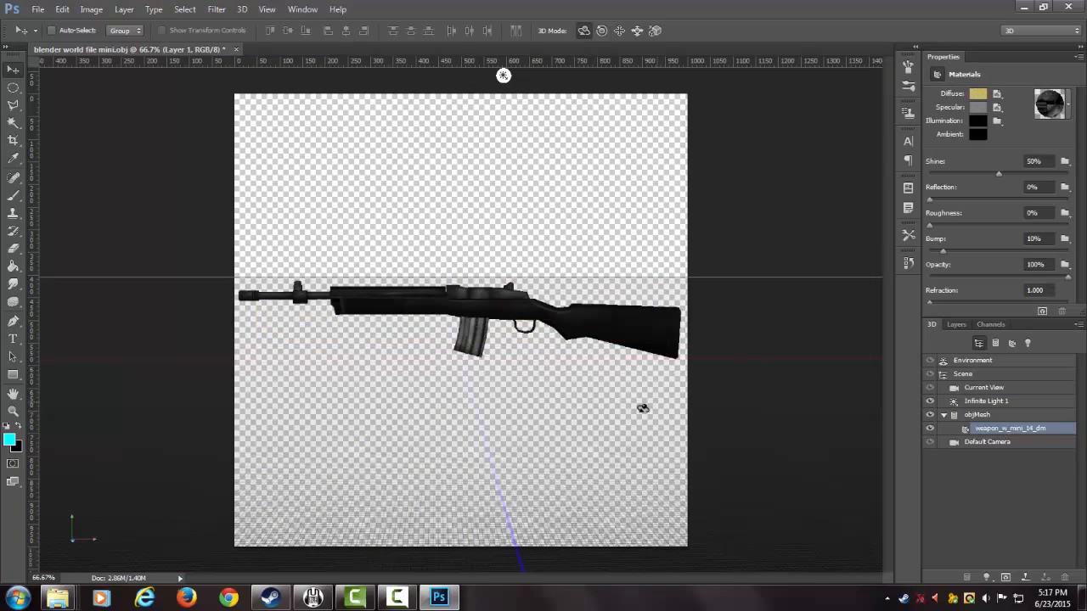
click(997, 94)
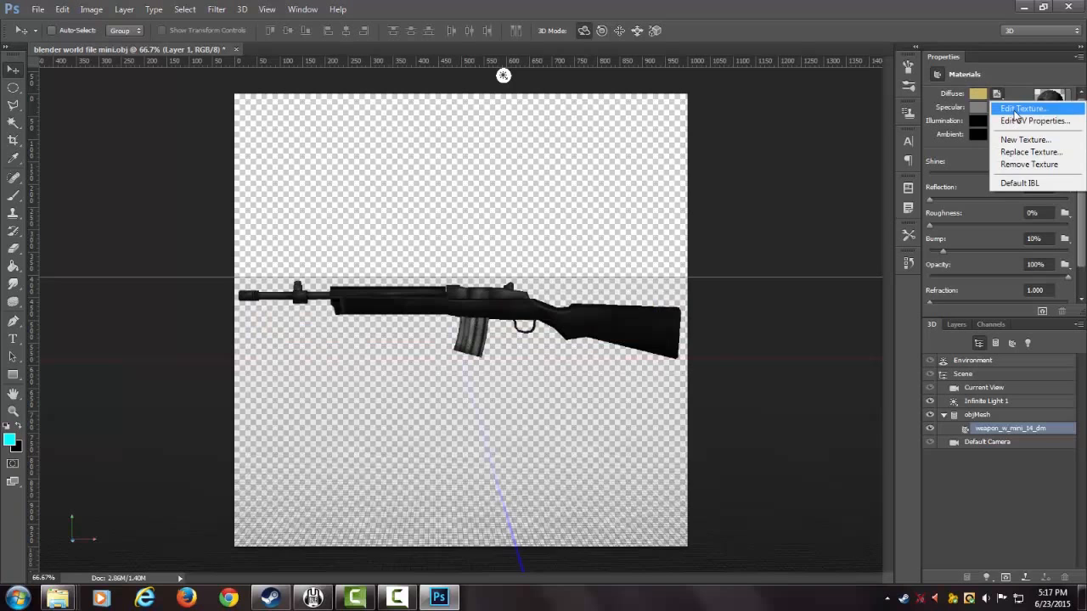
click(1014, 110)
click(494, 231)
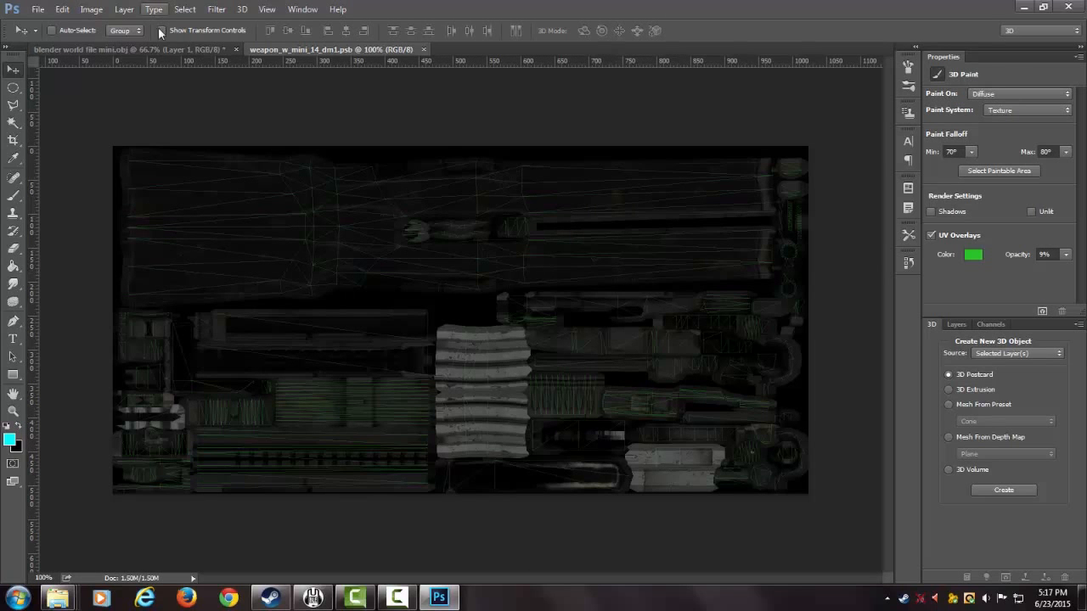
- Tile the rifle document and the texture document side by side with a vertical 2-up arrangement
click(85, 49)
click(302, 8)
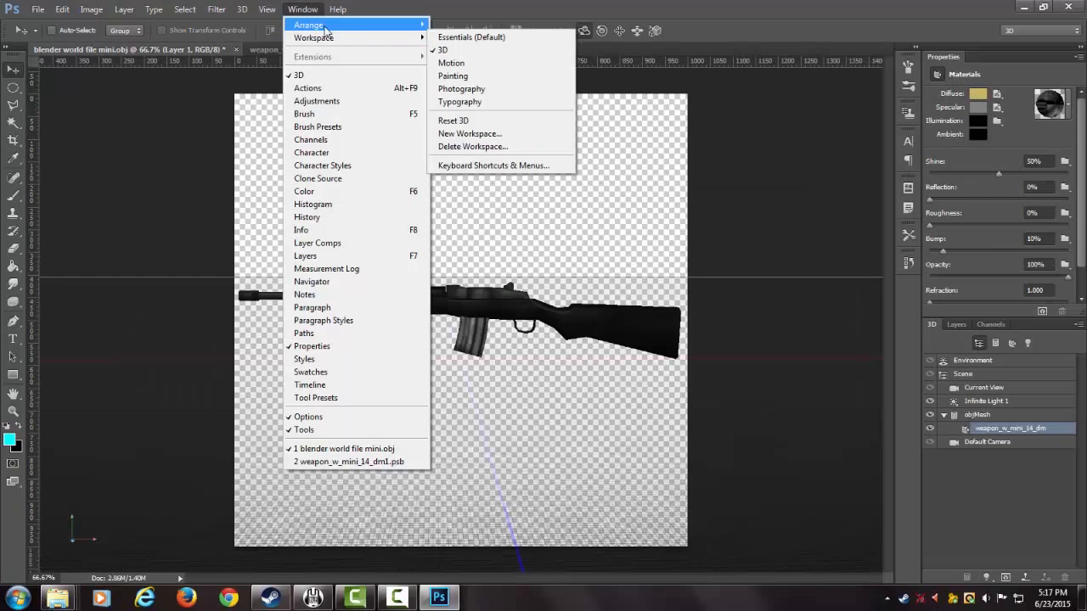
mouse_move(324, 28)
click(485, 68)
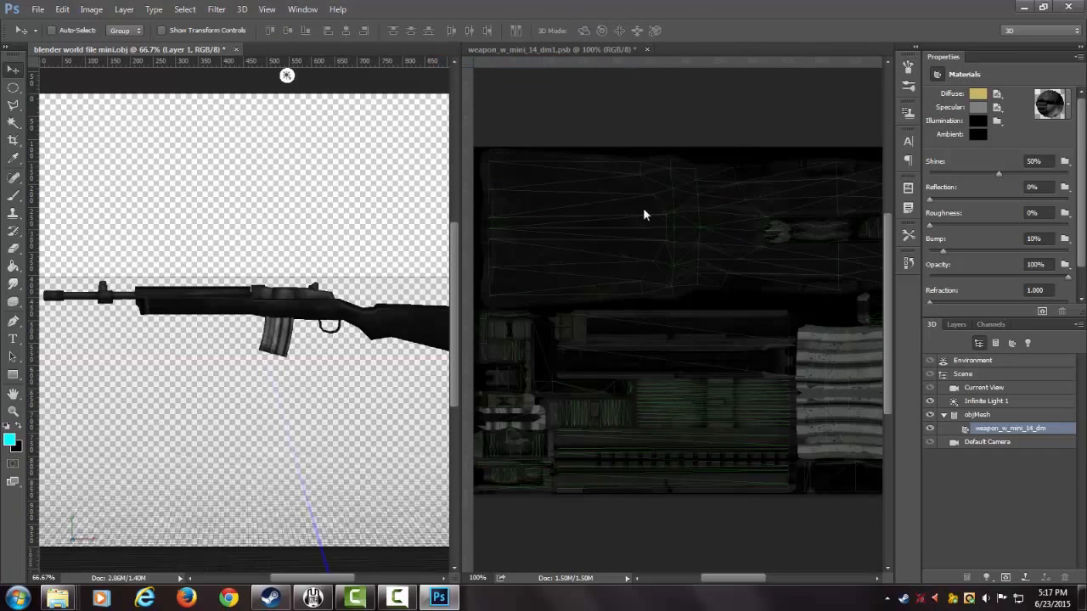
- Paint several cyan freehand lines across the upper and lower parts of the texture with the size 9 Brush
click(716, 577)
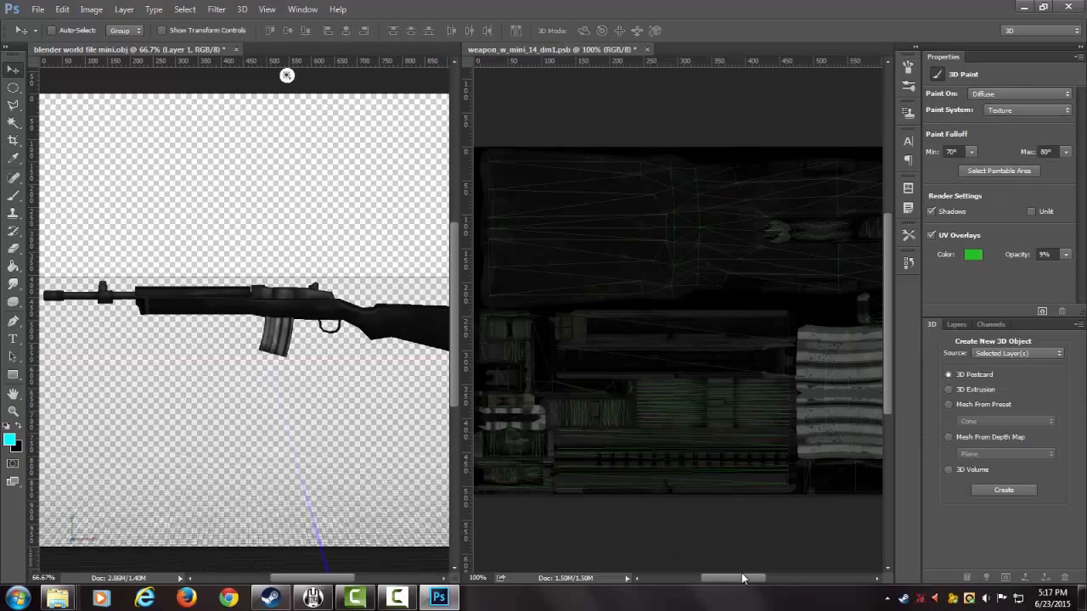
drag(742, 581, 779, 582)
mouse_move(703, 578)
mouse_down()
mouse_move(778, 565)
mouse_move(726, 574)
mouse_move(778, 578)
mouse_move(712, 576)
mouse_up()
key(b)
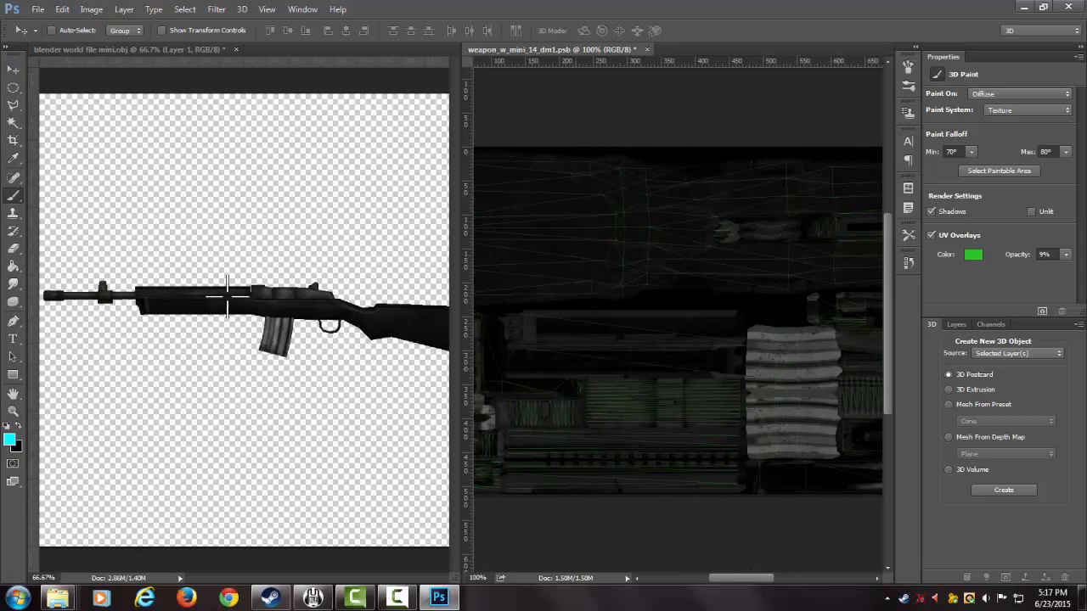
drag(387, 314, 251, 302)
drag(741, 579, 775, 579)
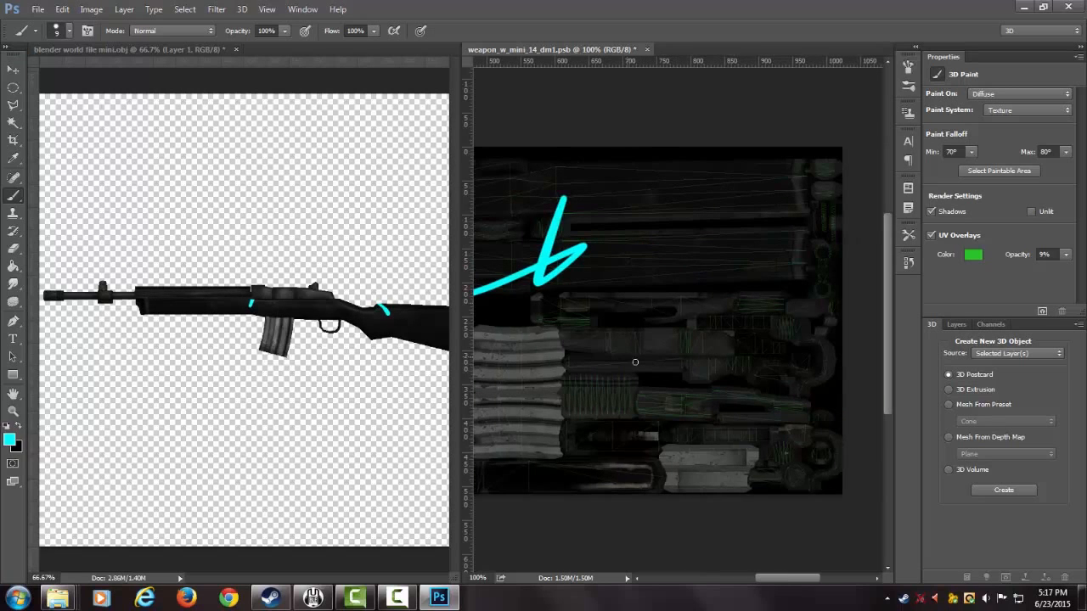
mouse_move(627, 321)
mouse_down()
mouse_move(583, 388)
mouse_move(720, 461)
mouse_move(759, 468)
mouse_up()
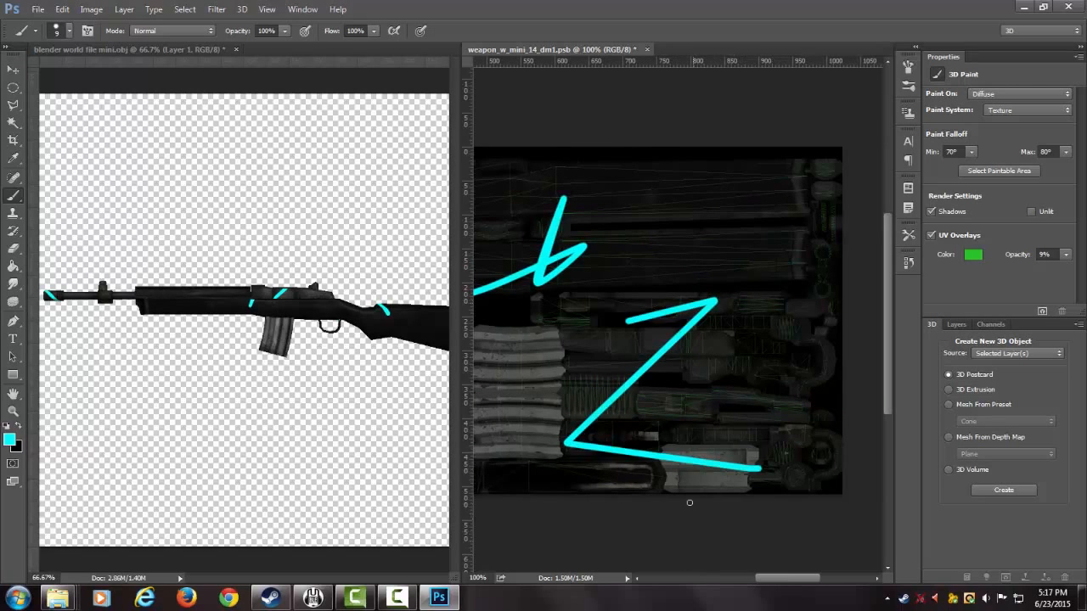
drag(223, 297, 214, 298)
drag(706, 211, 733, 251)
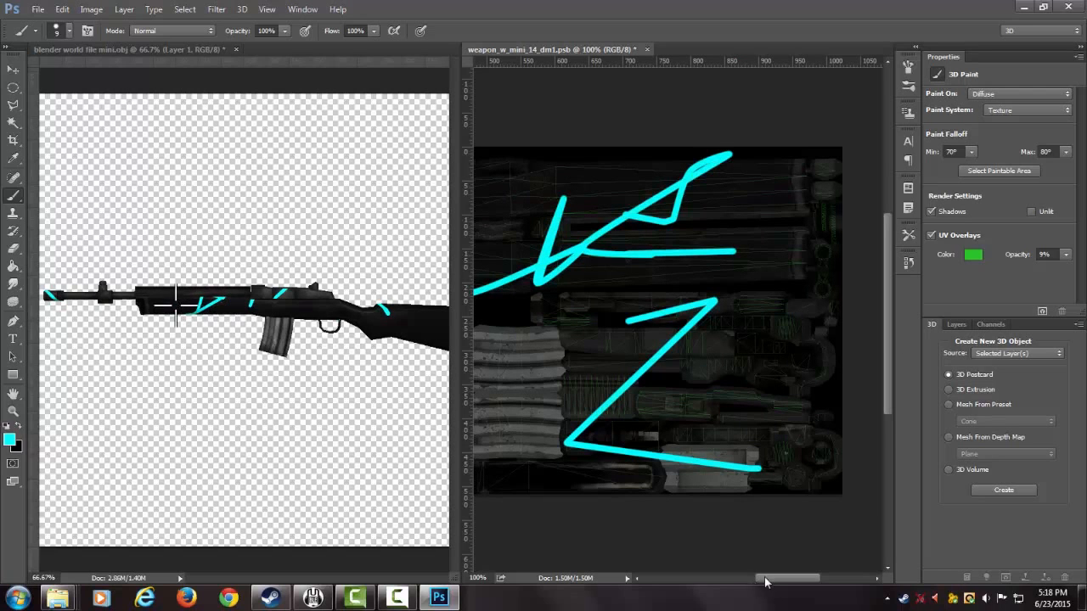
mouse_move(764, 581)
mouse_down()
mouse_move(708, 582)
mouse_move(771, 574)
mouse_move(690, 581)
mouse_move(766, 570)
mouse_move(749, 581)
mouse_up()
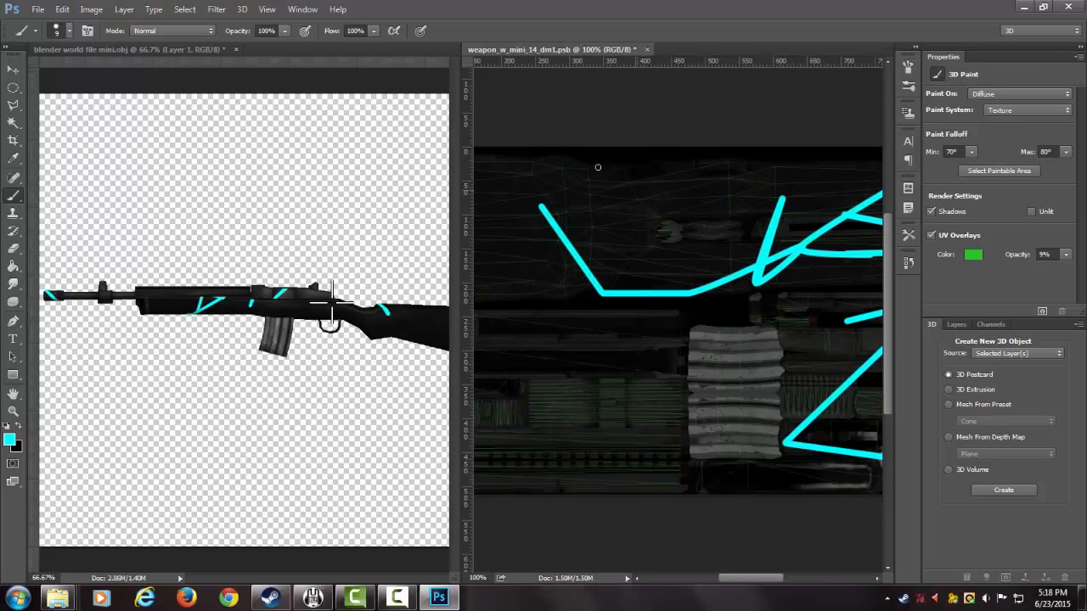
- Convert the texture document's locked Background into a regular layer named Layer 0
click(97, 51)
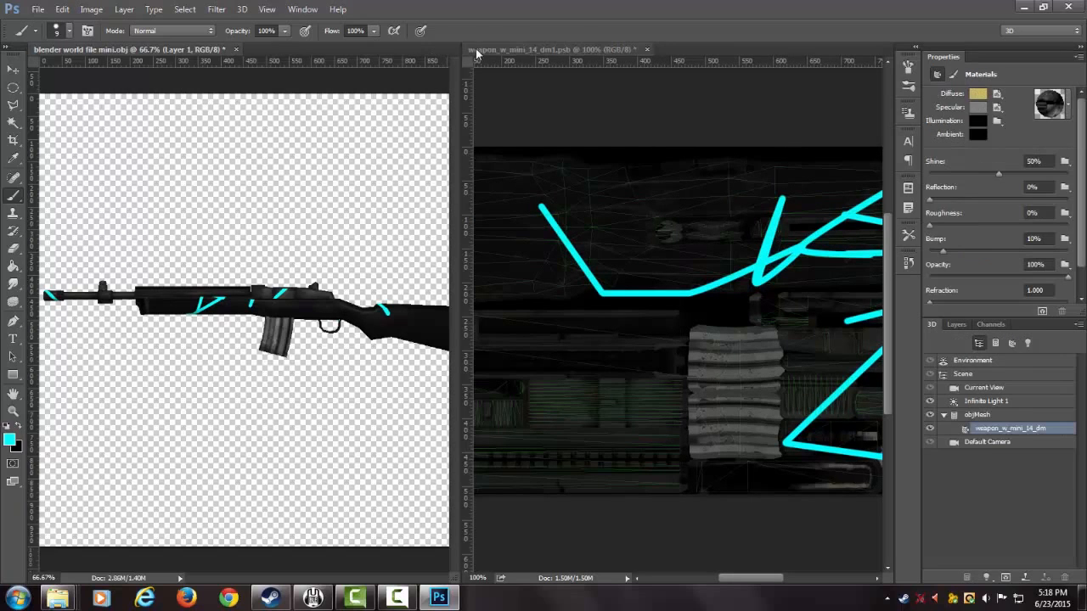
click(526, 52)
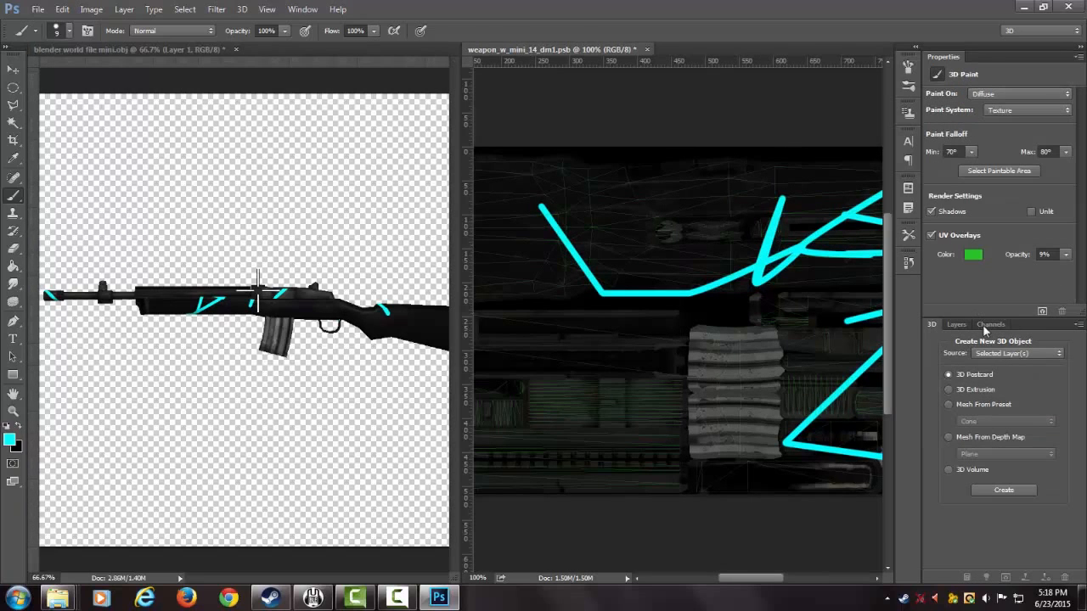
click(957, 324)
double_click(984, 399)
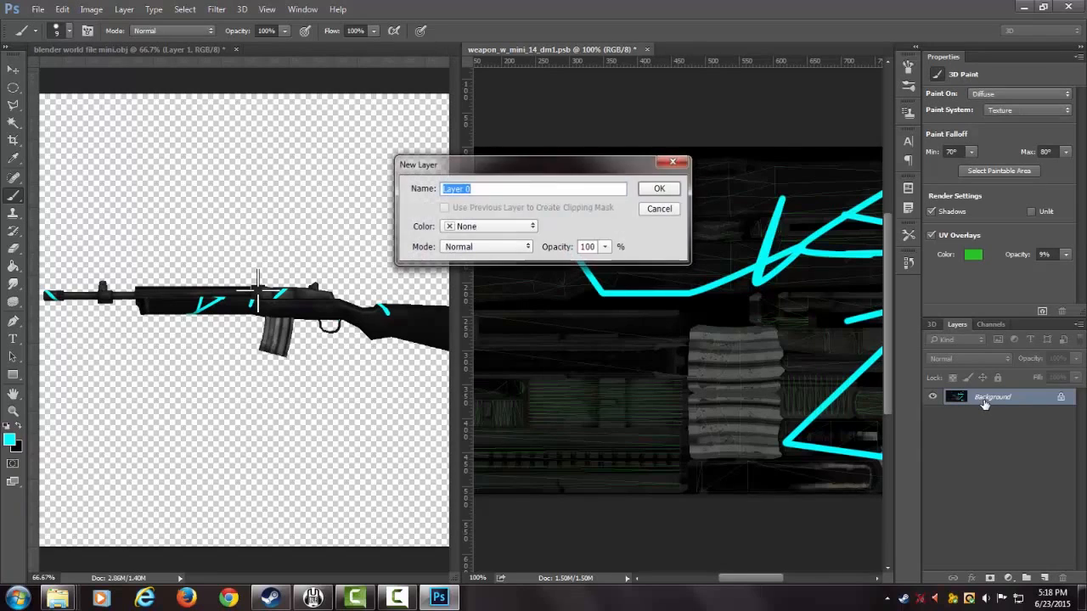
key(Return)
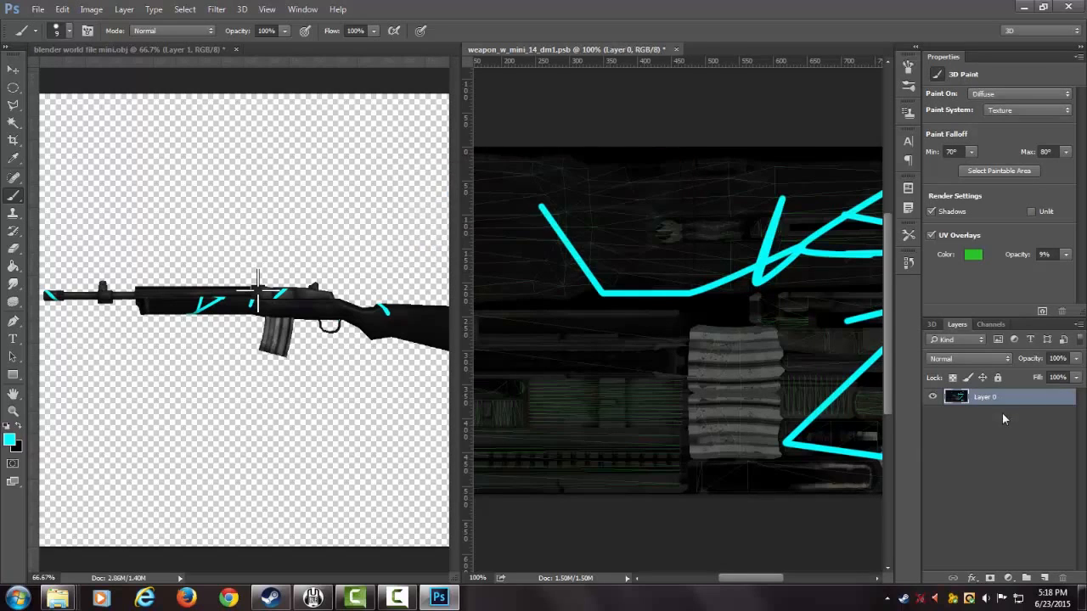
- Start saving the painted texture under the Targa file format
click(44, 12)
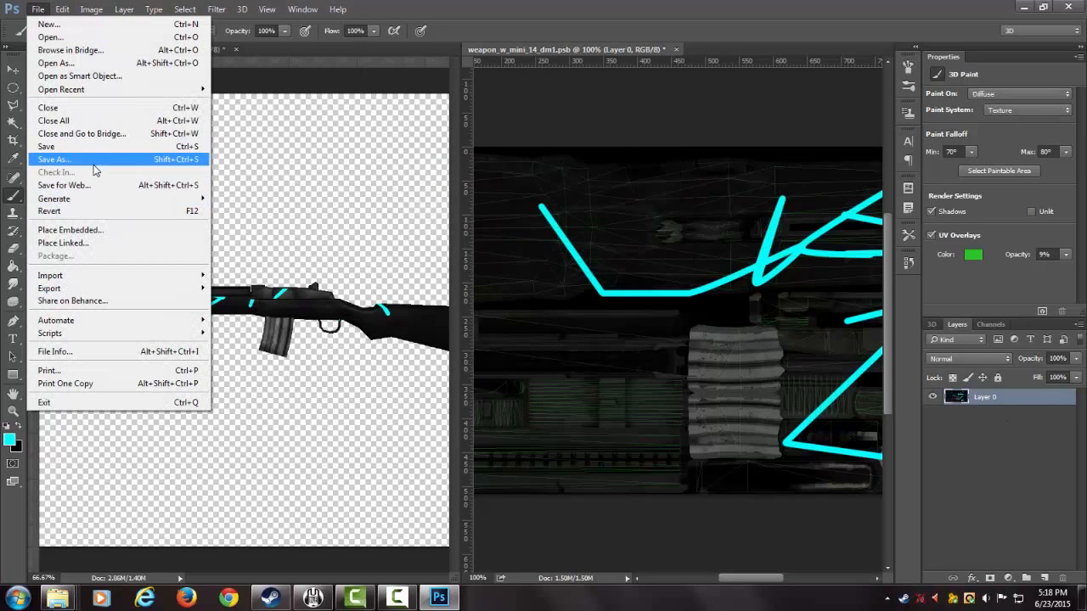
click(548, 50)
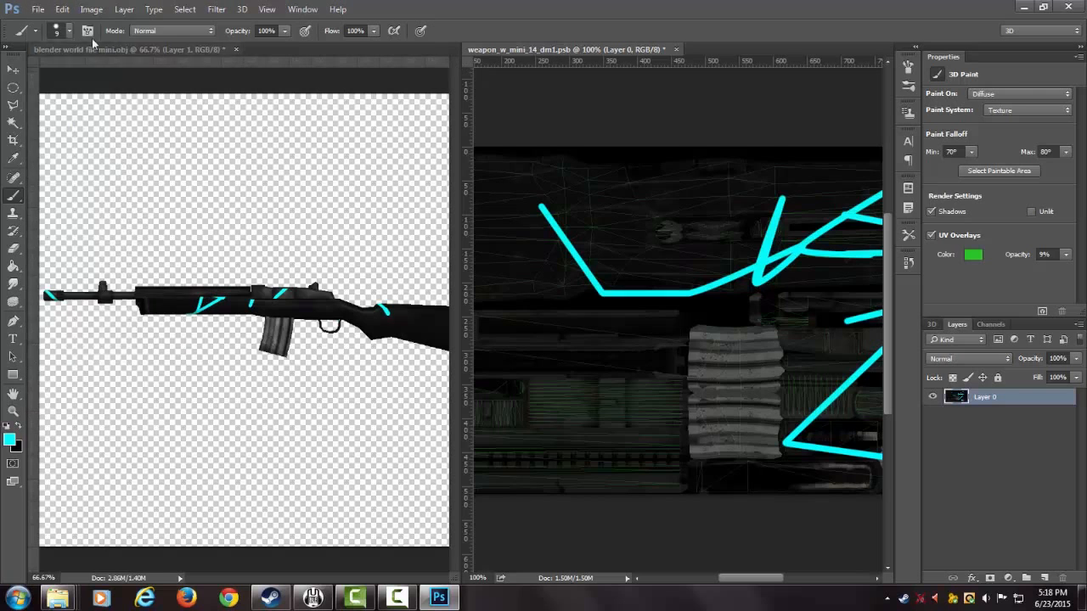
click(37, 9)
click(68, 162)
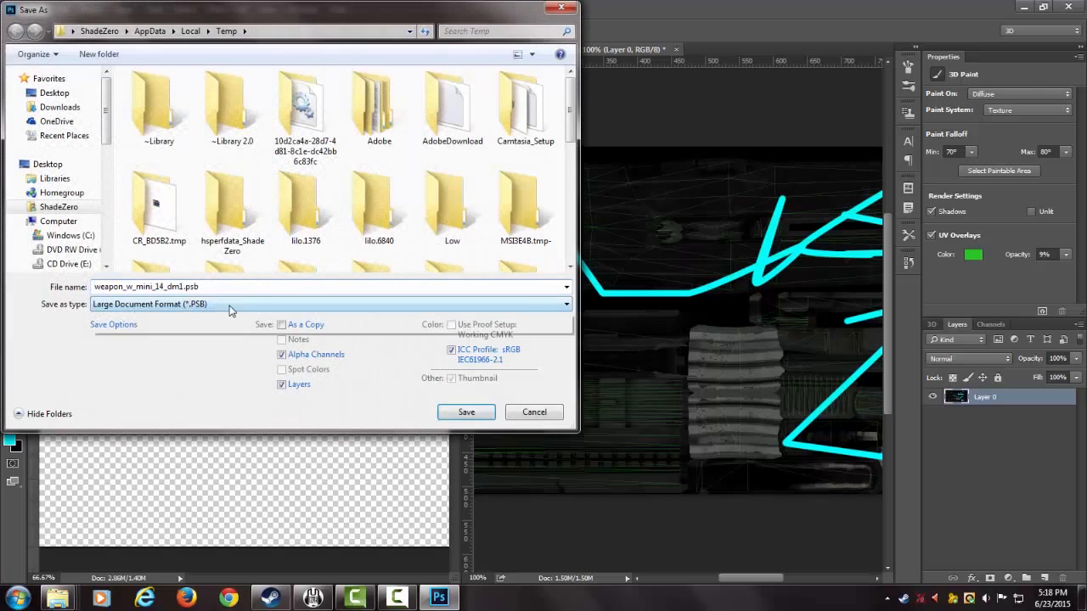
click(229, 308)
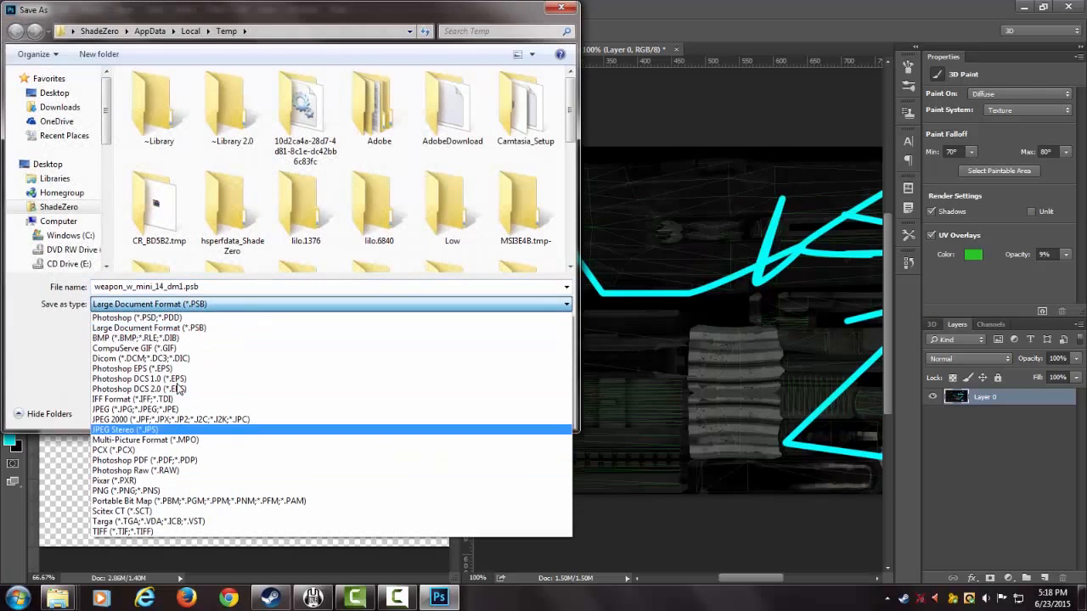
click(176, 525)
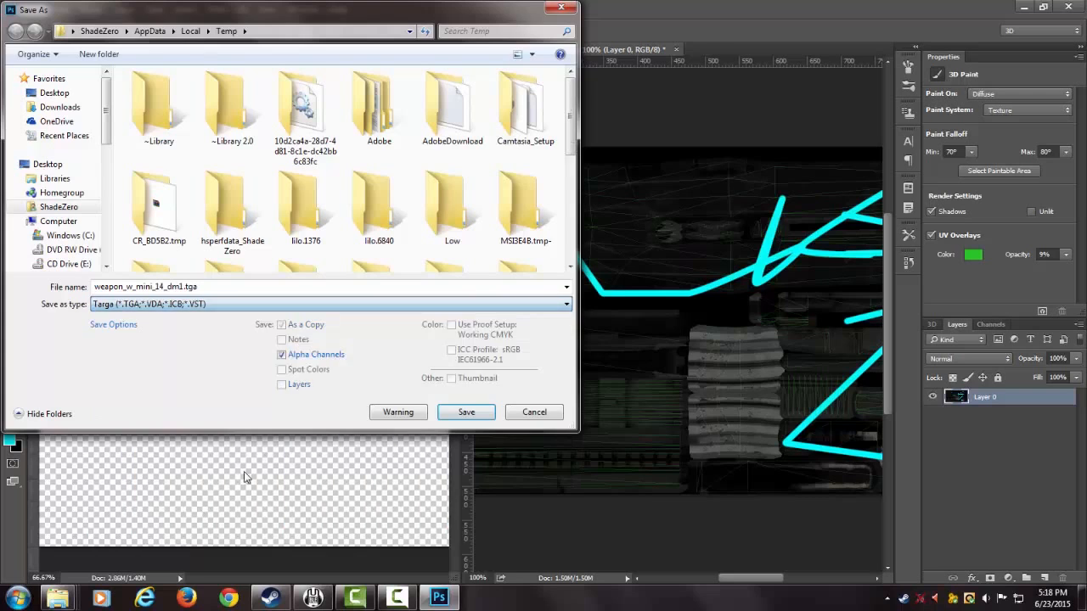
- Save the texture in the Mini 14 folder over weapon_w_mini_14_dm.tga at 32 bits/pixel
click(280, 34)
right_click(280, 34)
click(340, 92)
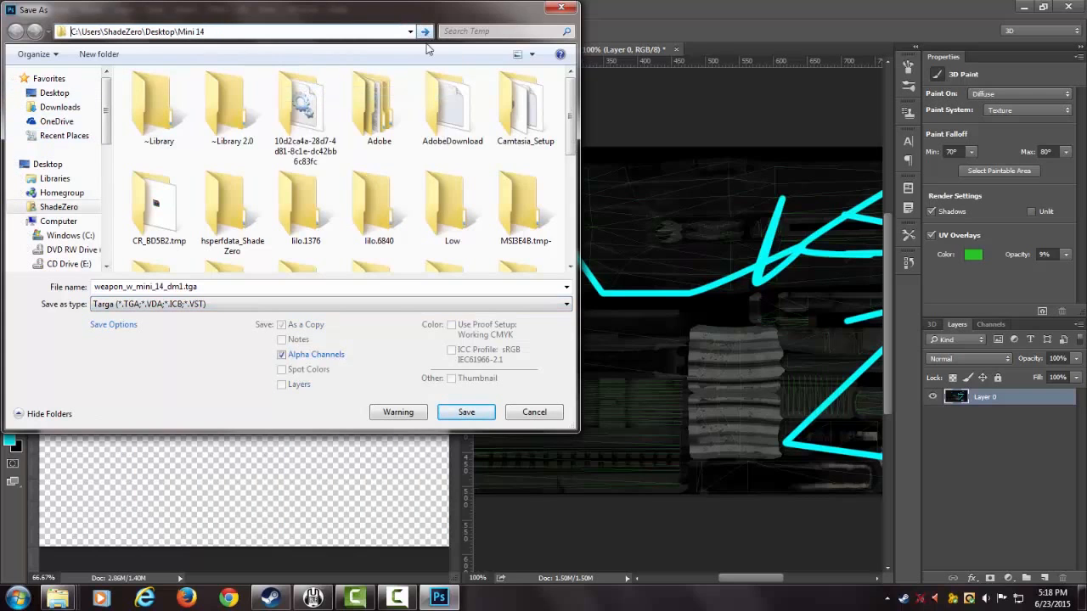
click(425, 31)
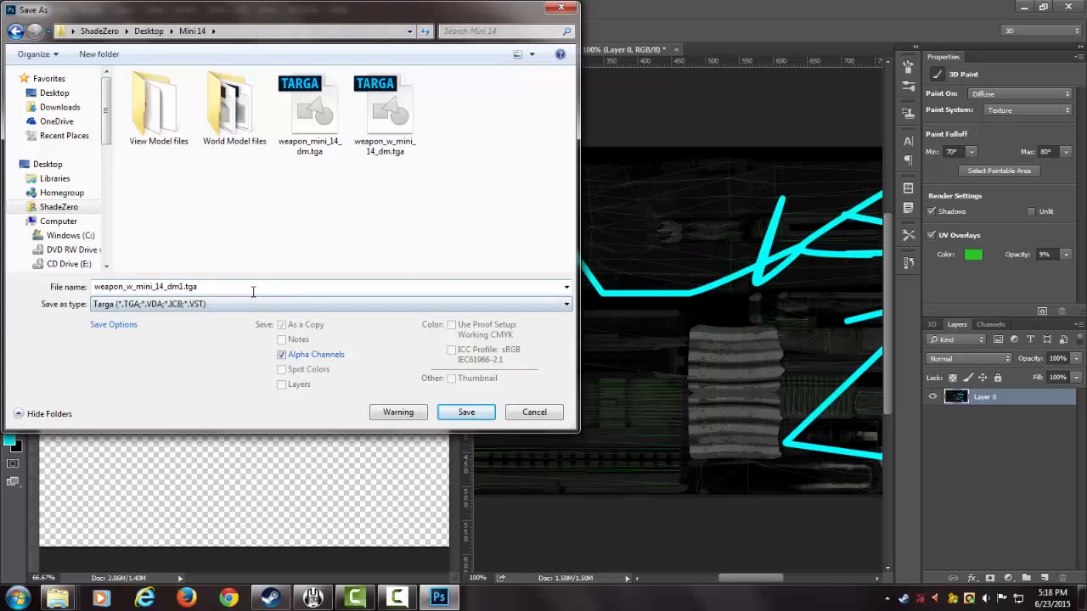
click(380, 139)
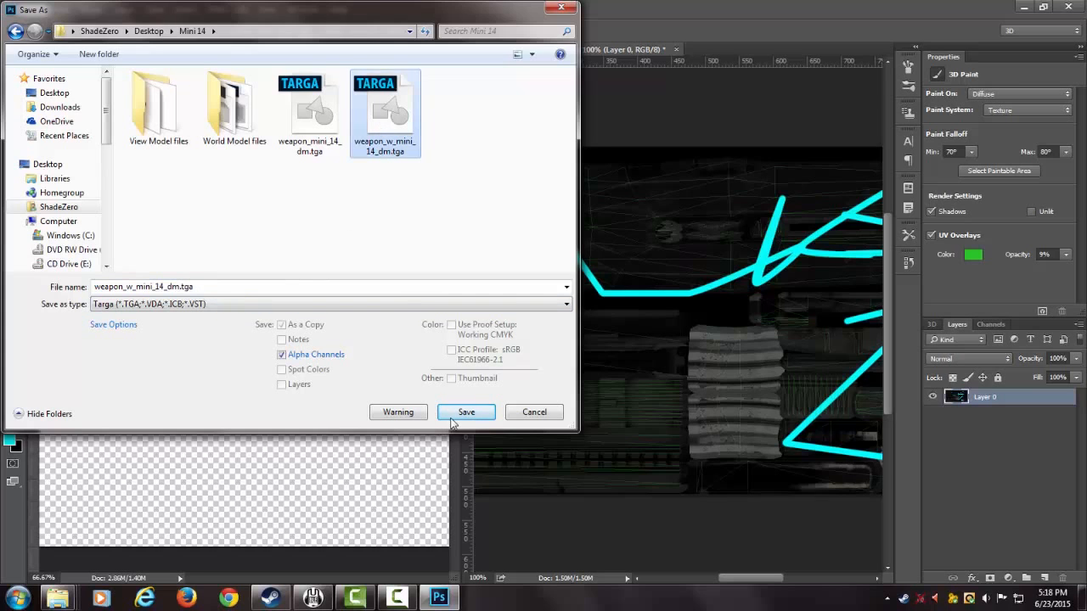
click(452, 415)
click(575, 301)
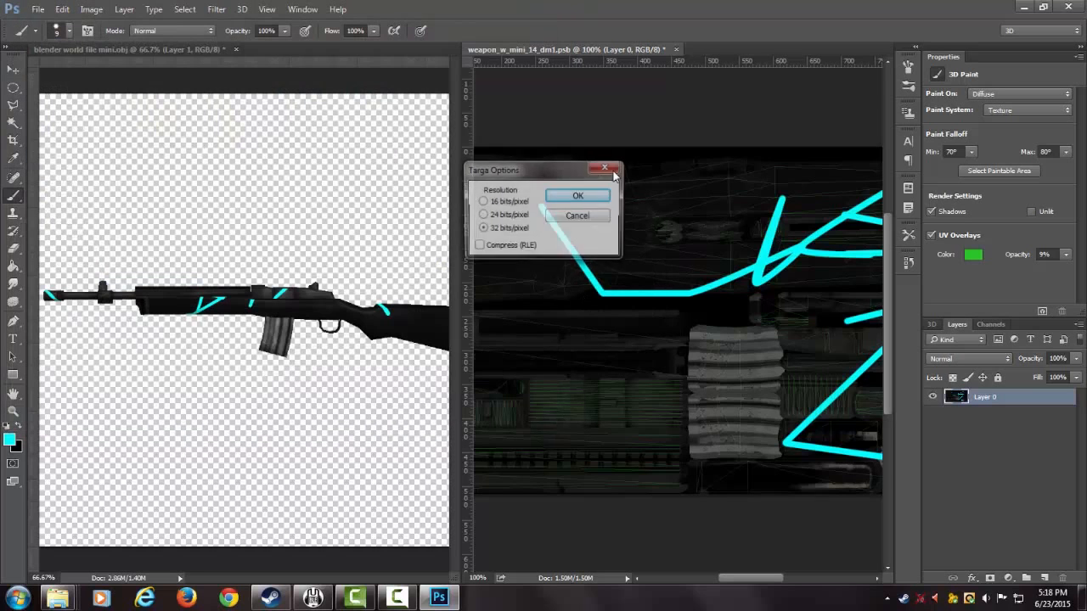
click(576, 200)
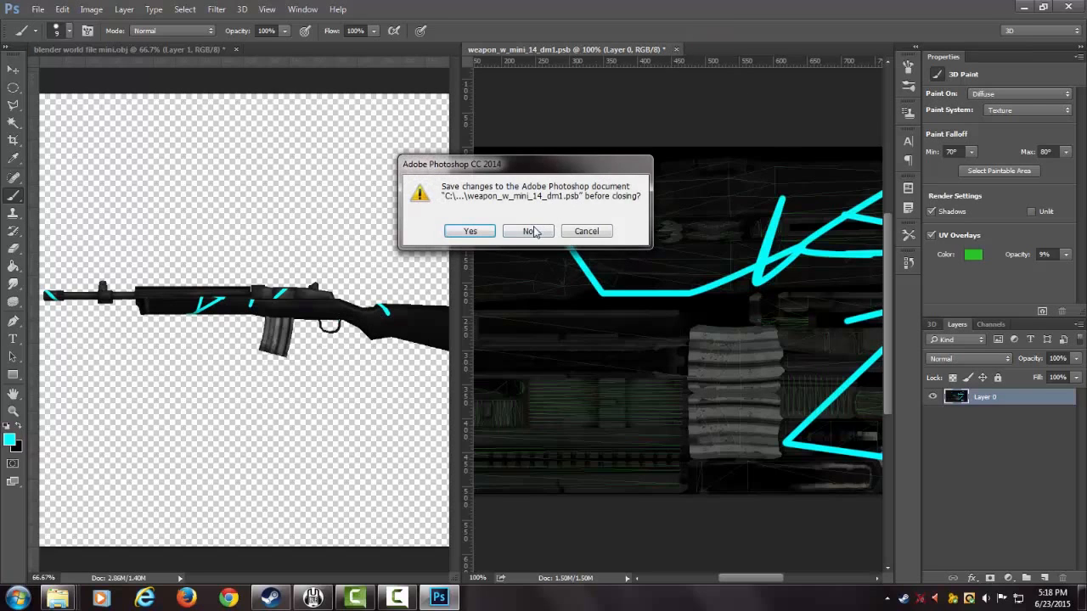
- Close the texture document and quit Photoshop without saving the changes to either document
click(527, 231)
click(1079, 6)
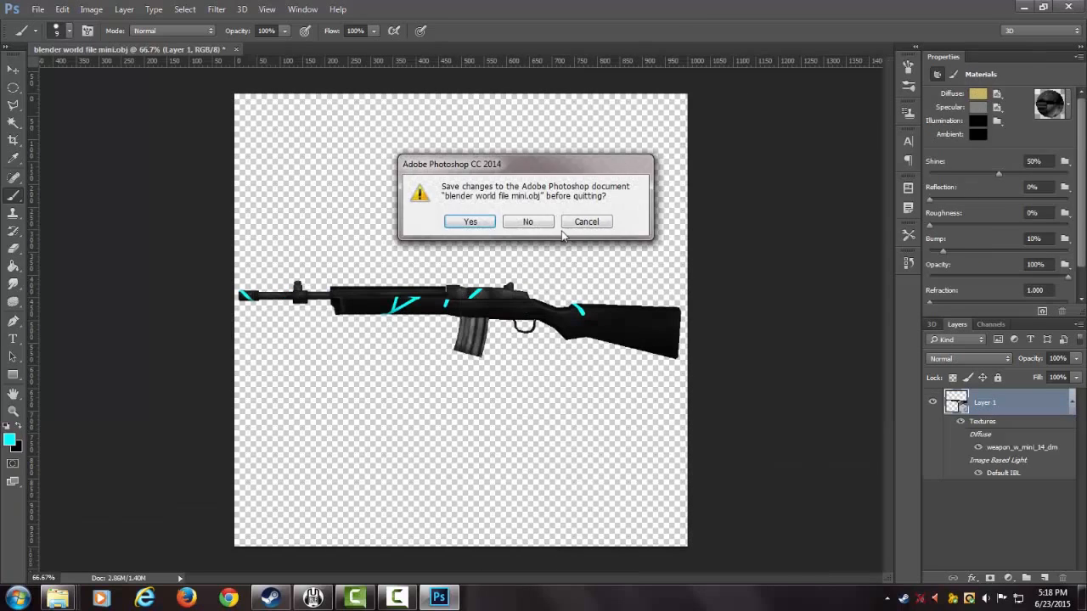
click(524, 221)
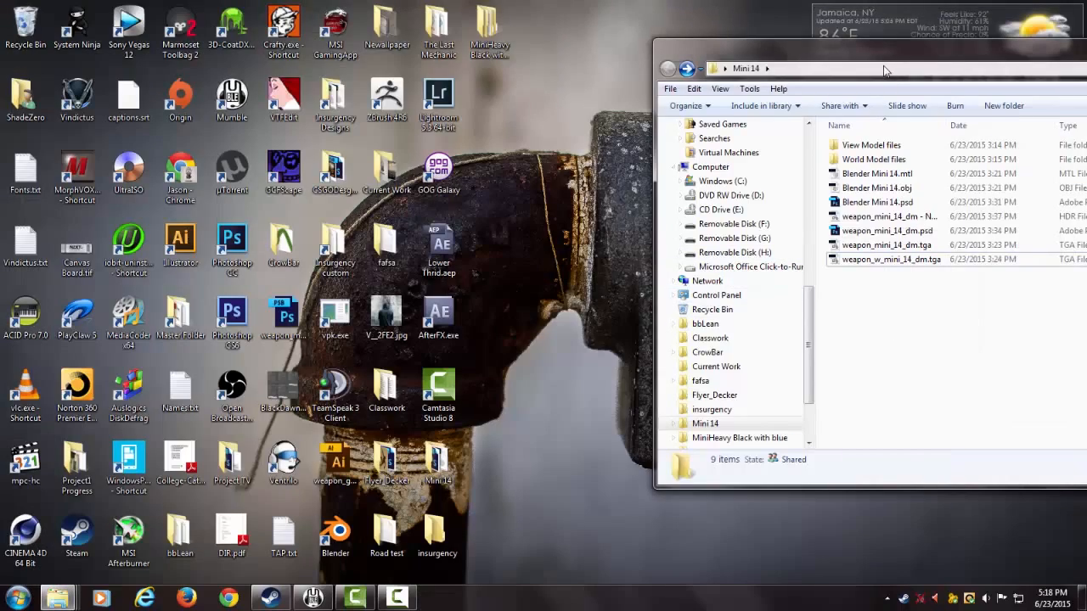
- In Explorer, open MiniHeavy Black with blue > materials > models > weapons > mini14 and the desktop's Mini 14 folder side by side
drag(857, 53, 592, 62)
click(1021, 55)
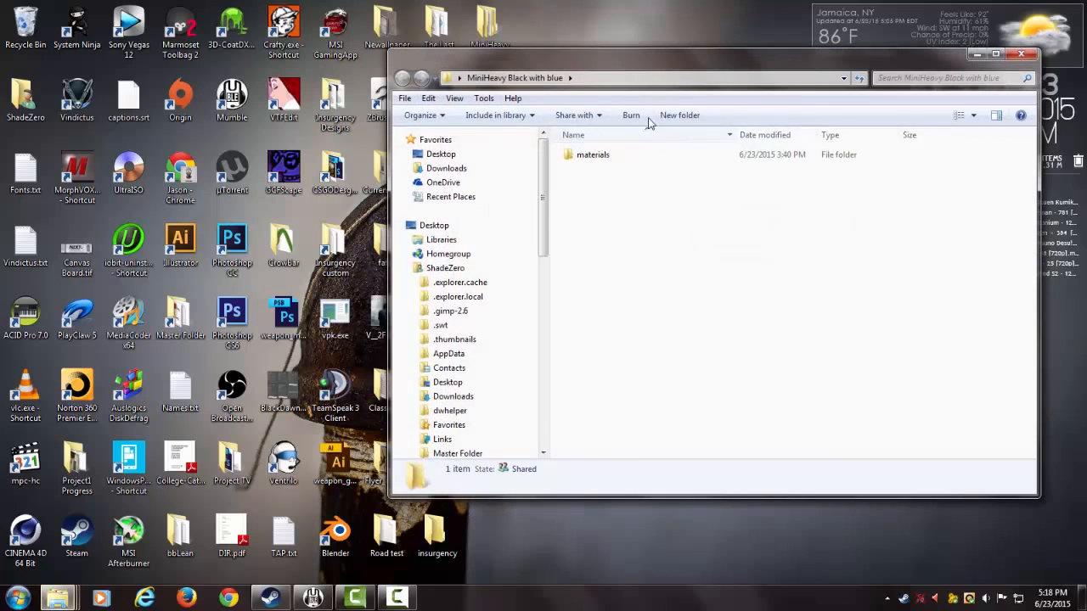
double_click(597, 155)
double_click(597, 157)
click(597, 156)
double_click(597, 156)
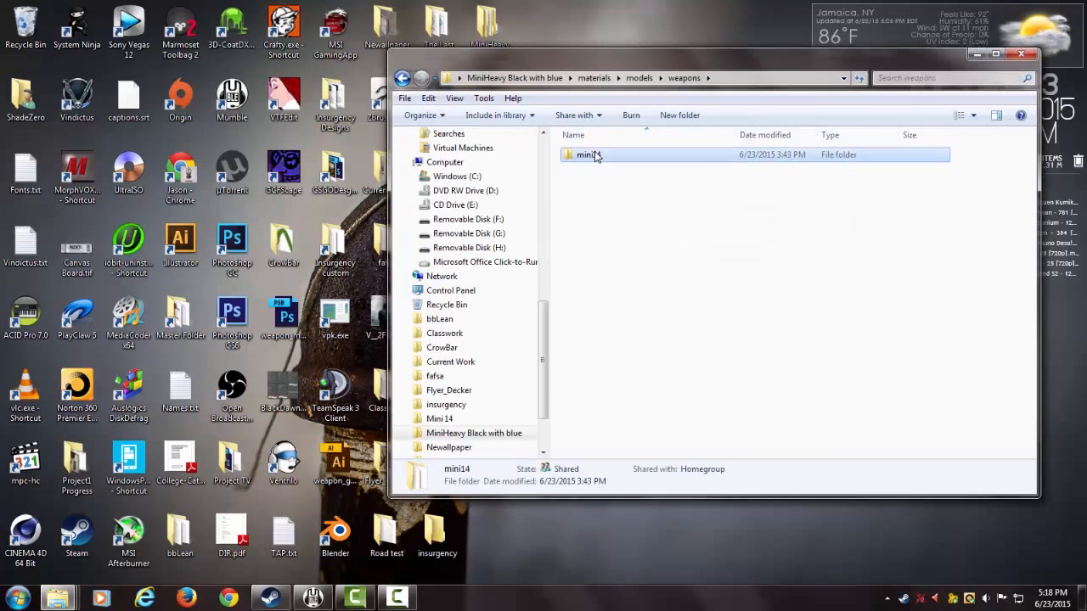
double_click(595, 156)
drag(588, 57, 783, 70)
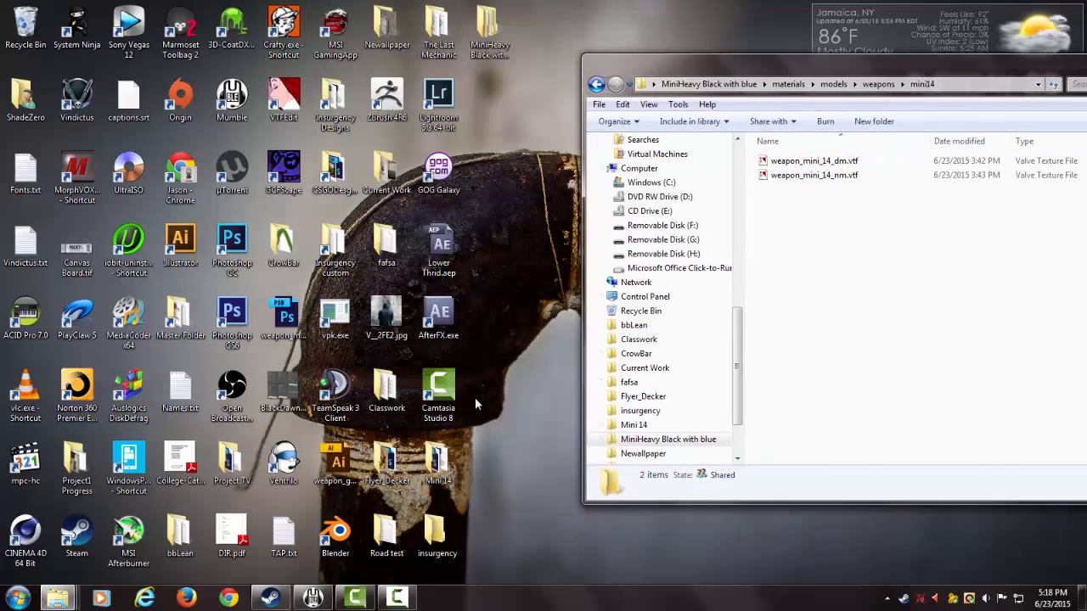
double_click(437, 463)
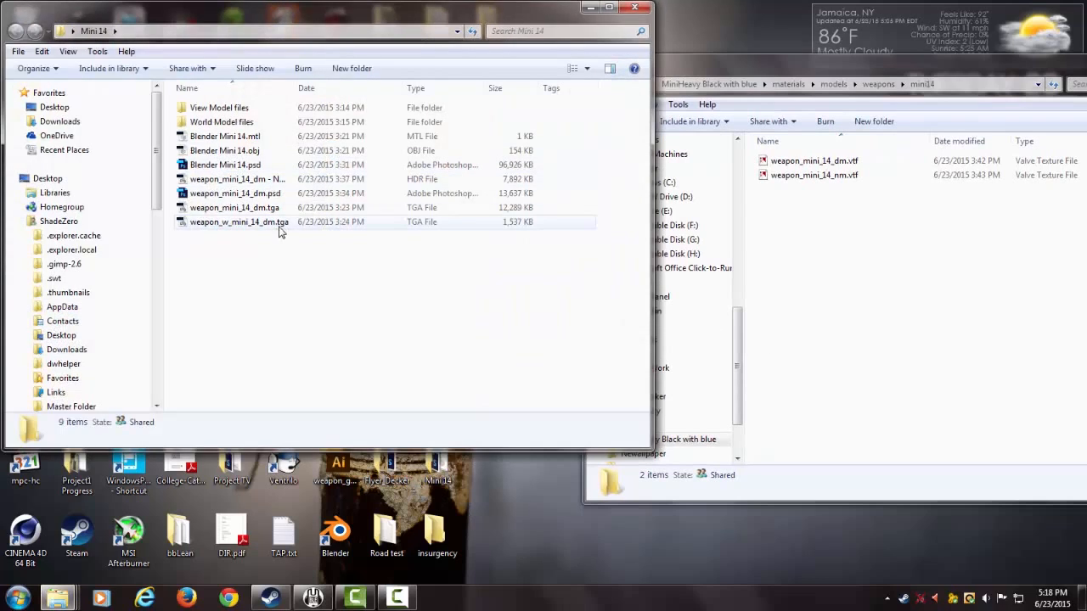
- Import weapon_w_mini_14_dm.tga from the Mini 14 folder into VTFEdit with normal map generation turned off
click(324, 222)
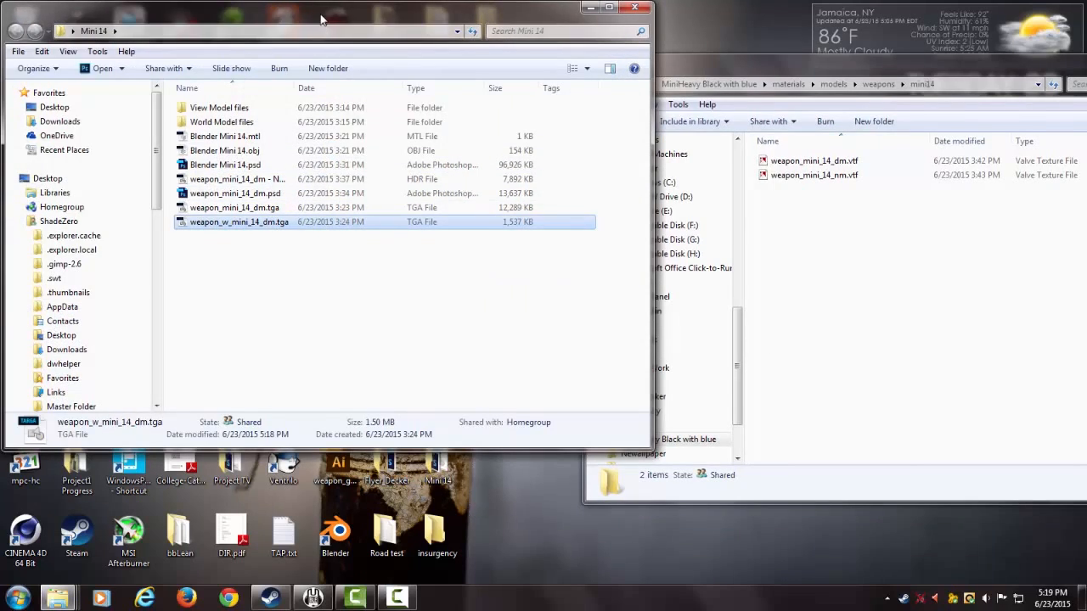
drag(319, 31, 816, 76)
drag(737, 266, 291, 112)
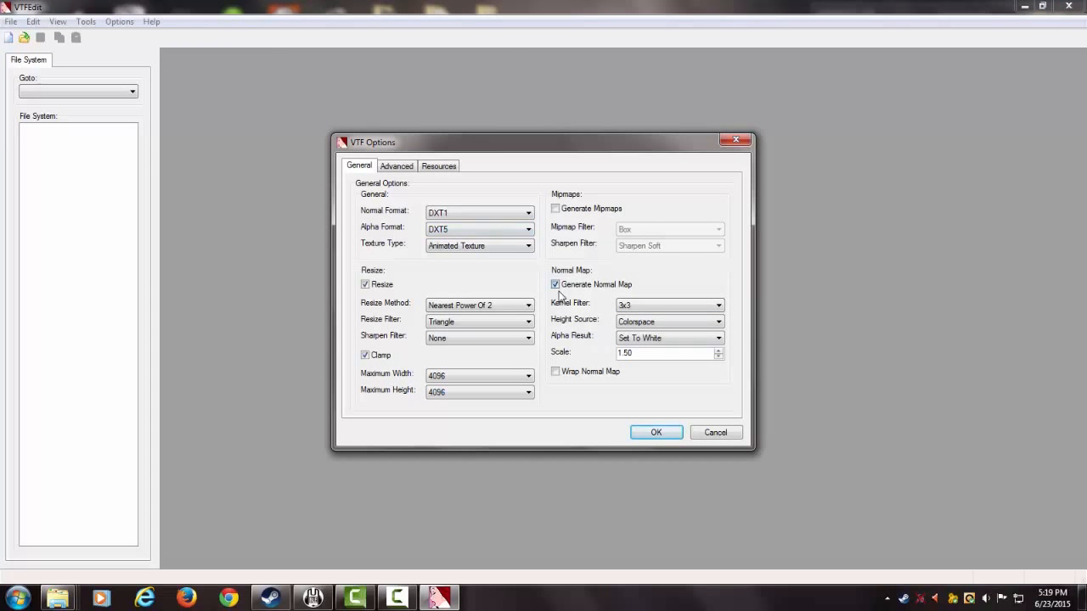
click(556, 284)
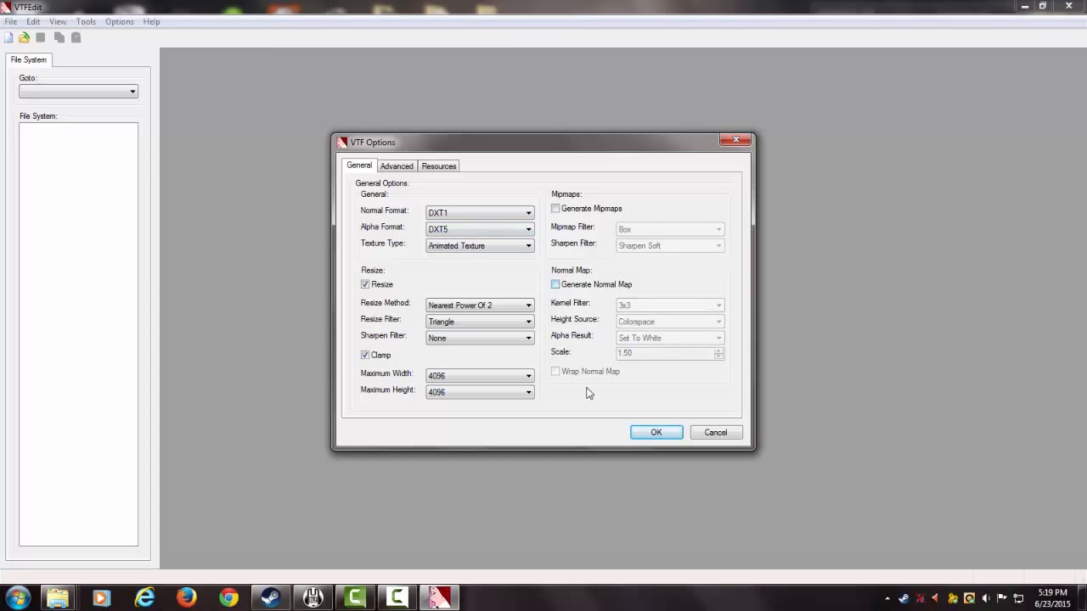
click(658, 433)
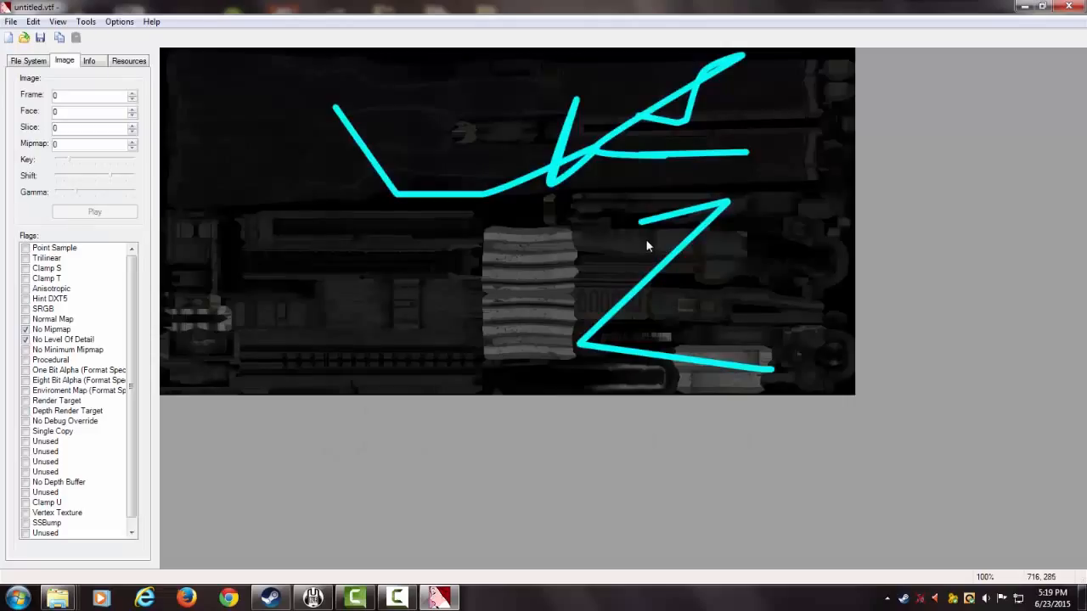
- Copy the file name weapon_w_mini_14_dm from the Mini 14 folder in Explorer and return to VTFEdit
click(10, 21)
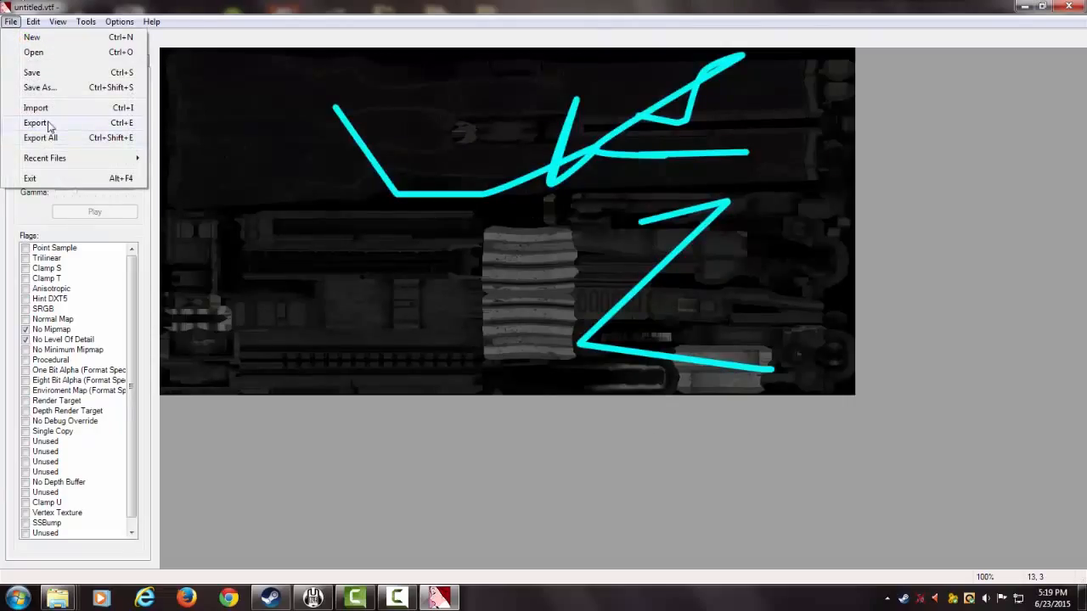
click(57, 599)
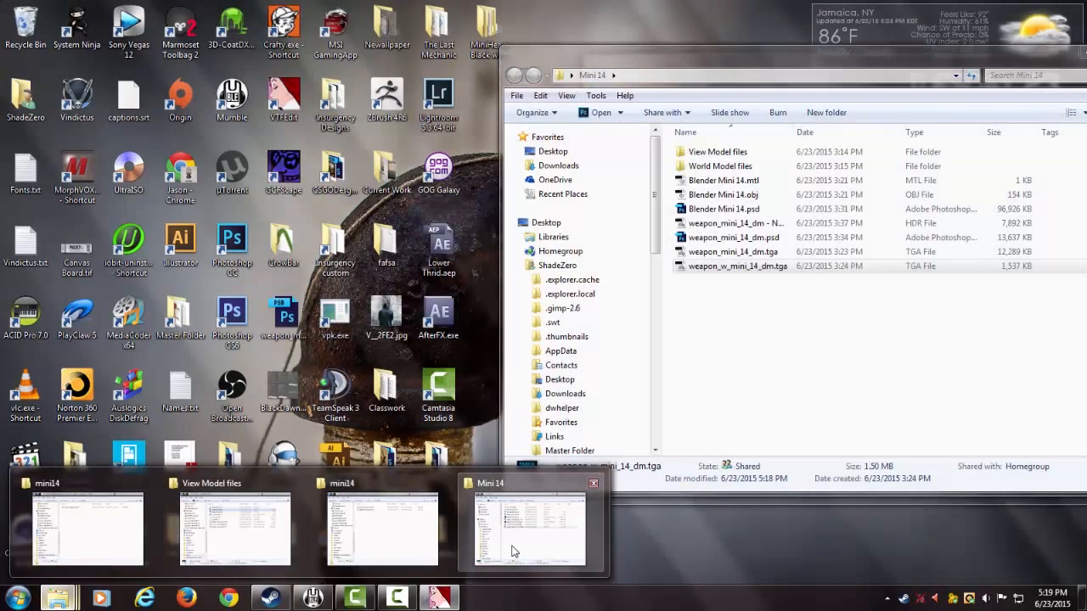
click(512, 552)
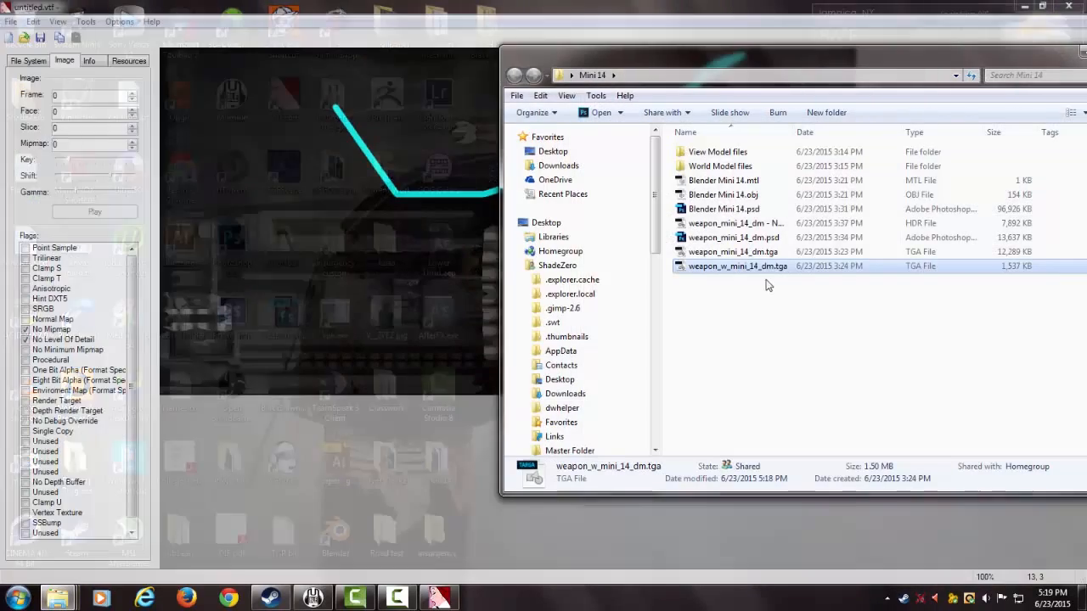
right_click(767, 268)
click(803, 554)
key(ctrl+c)
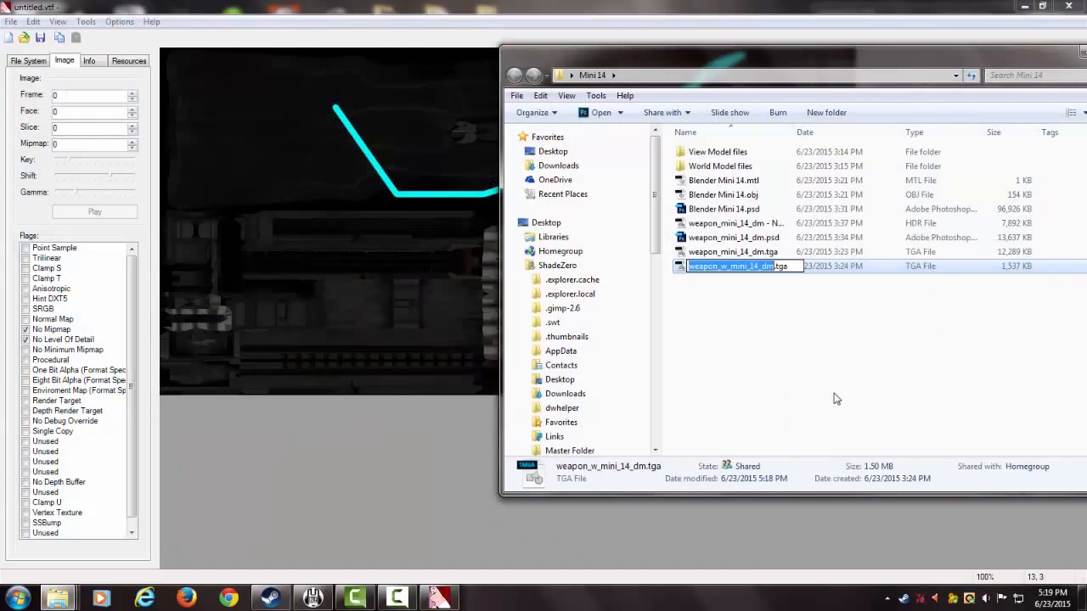
key(Escape)
click(170, 7)
- Save the imported texture as the VTF file weapon_w_mini_14_dm in the skin's materials > models > weapons > mini14 folder
click(11, 22)
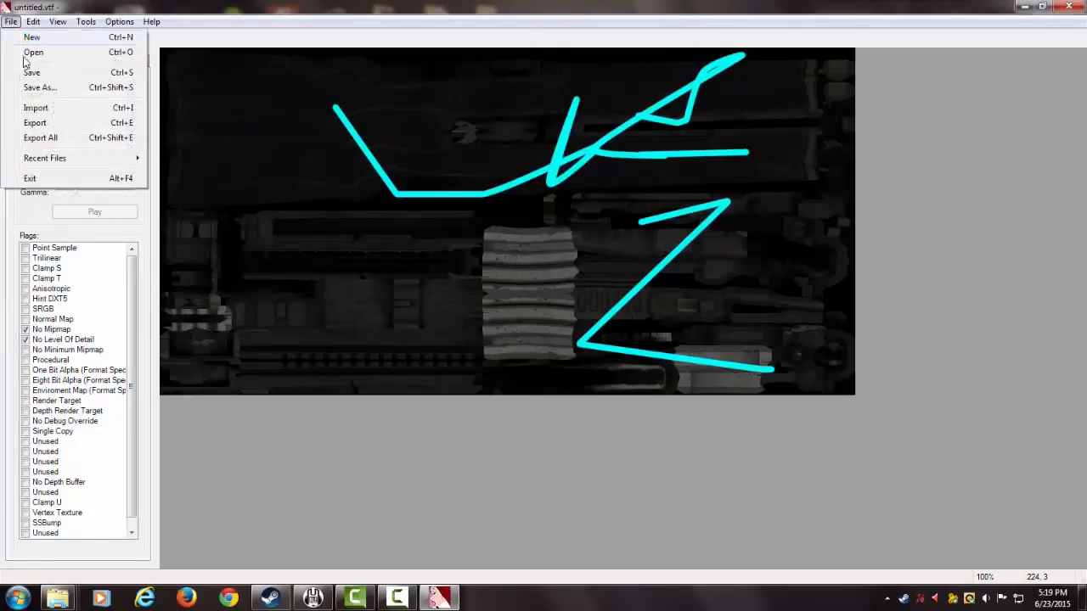
click(44, 90)
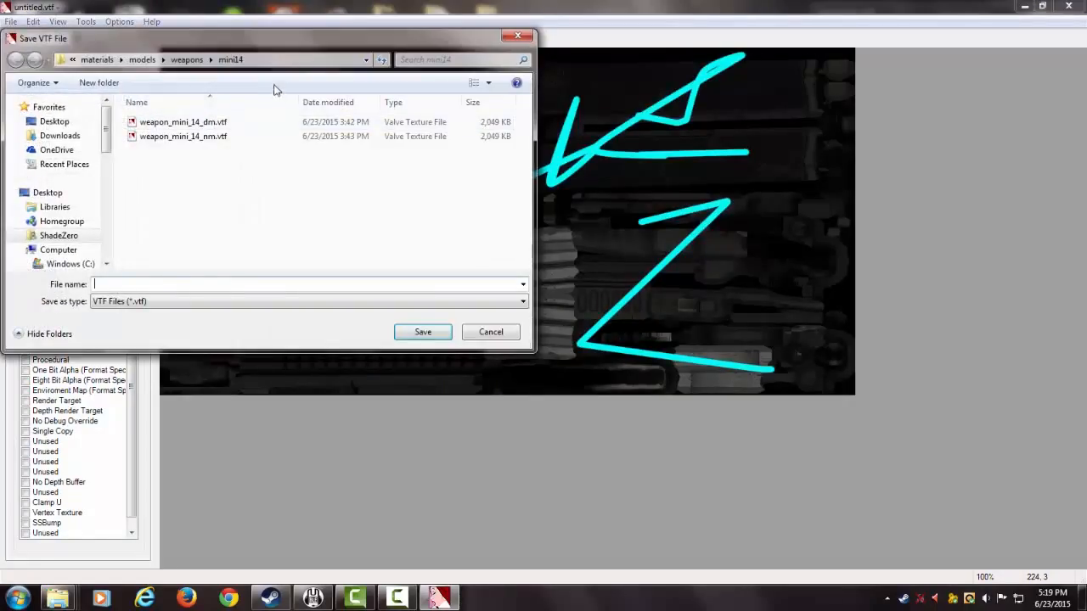
key(ctrl+v)
click(418, 332)
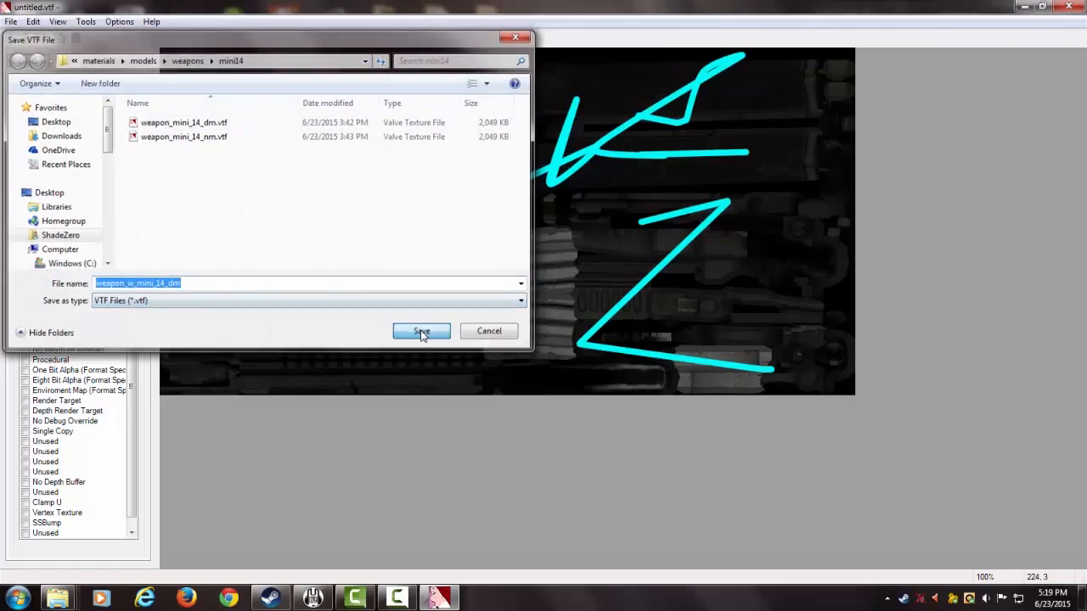
- Close VTFEdit and the Mini 14 and mini14 Explorer windows
click(1066, 8)
drag(685, 59, 357, 86)
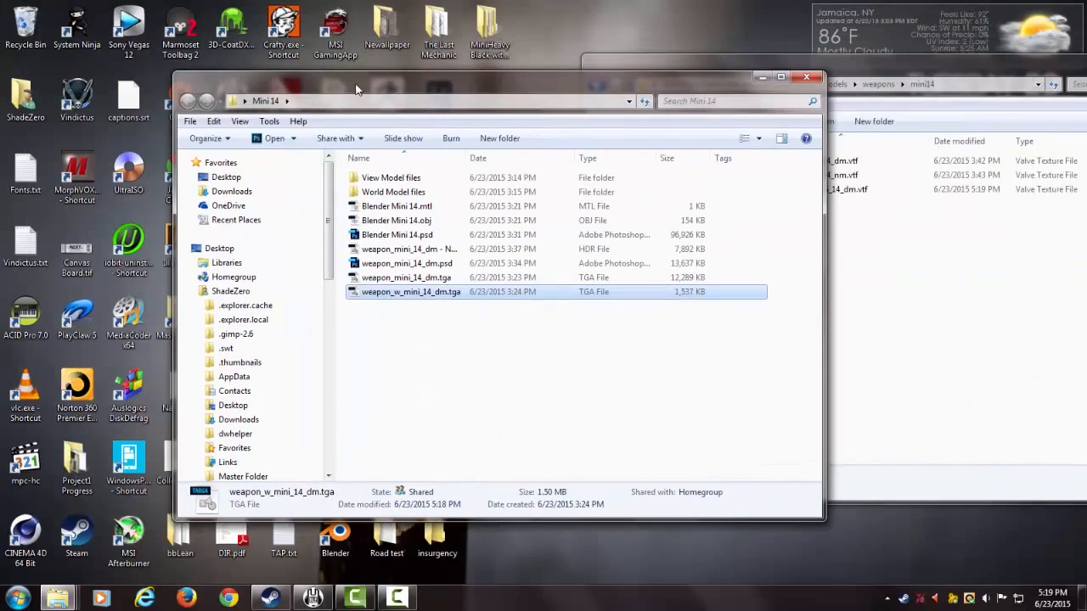
click(780, 79)
drag(688, 62, 462, 79)
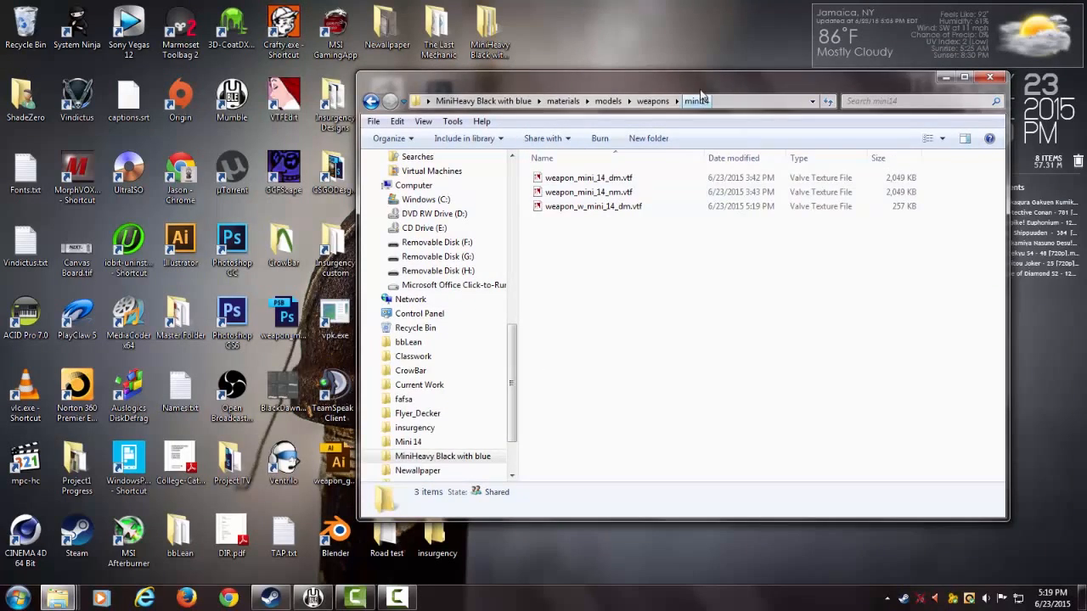
drag(700, 93, 546, 108)
click(833, 92)
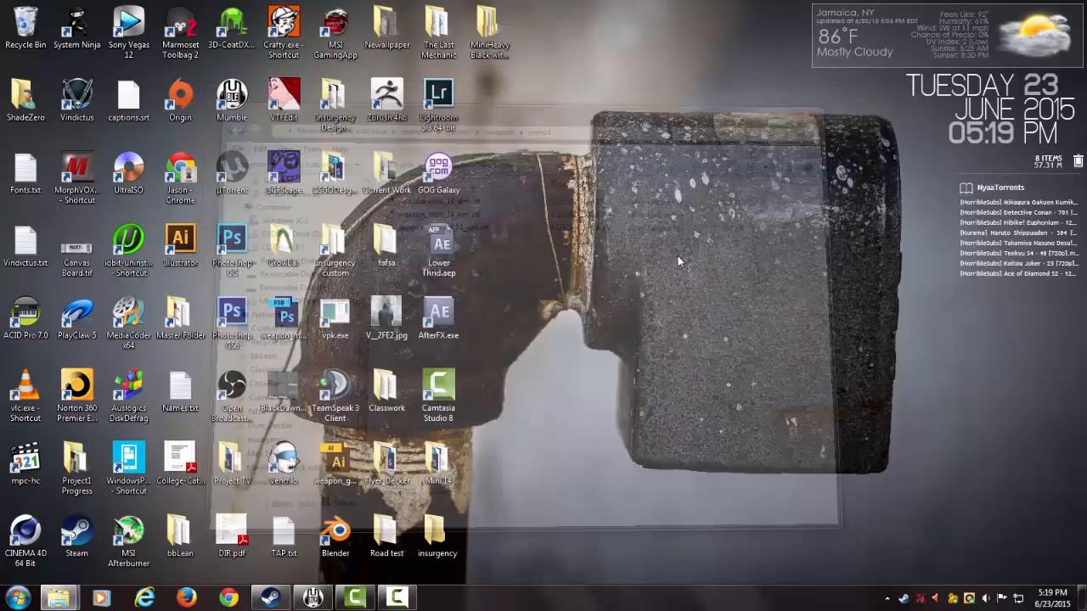
- Pack the desktop folder MiniHeavy Black with blue into a VPK file using vpk.exe
click(485, 46)
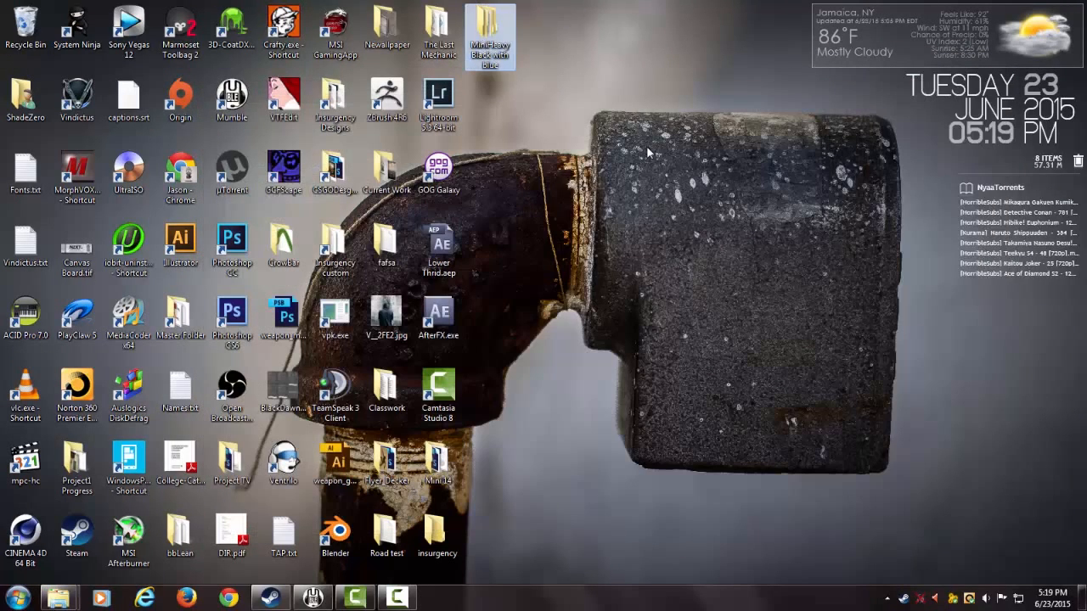
click(646, 145)
click(489, 38)
click(572, 151)
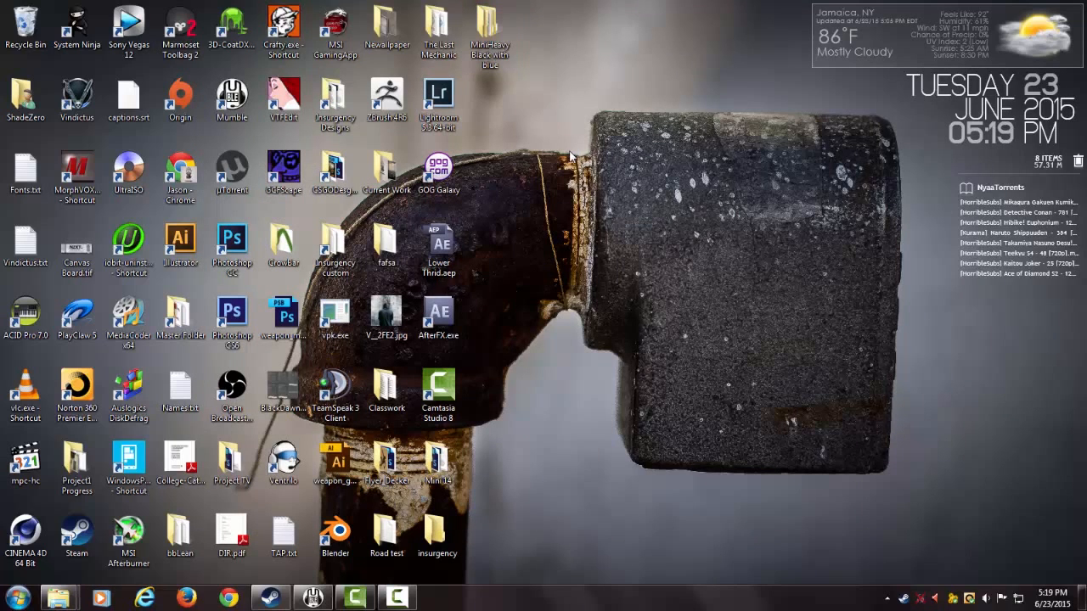
drag(496, 34, 348, 311)
- Move MiniHeavy Black with blue.vpk into the Insurgency custom folder, replacing the existing file
click(491, 105)
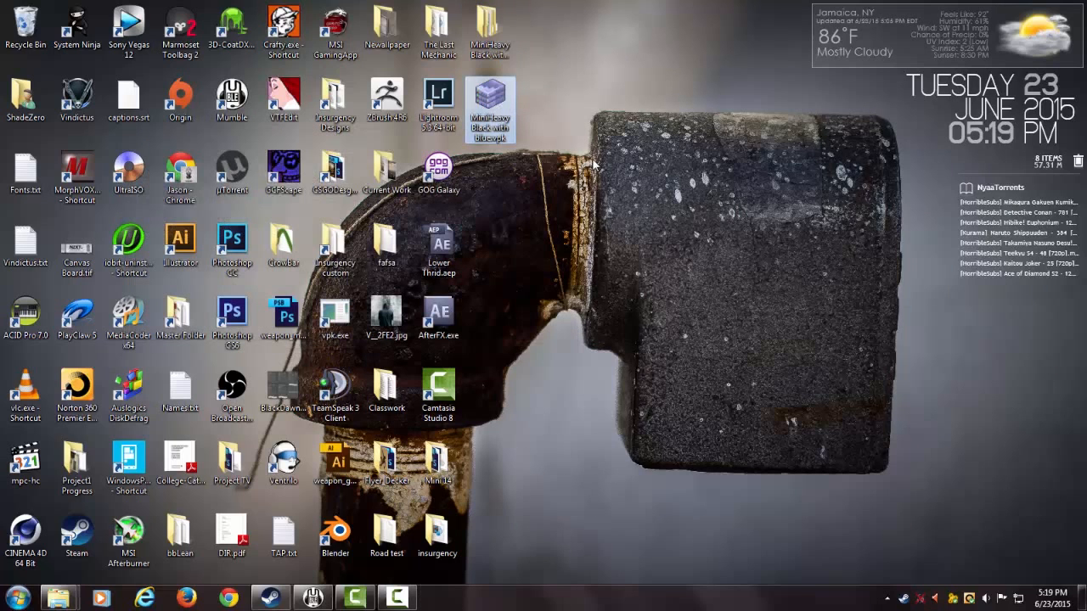
drag(492, 140, 335, 246)
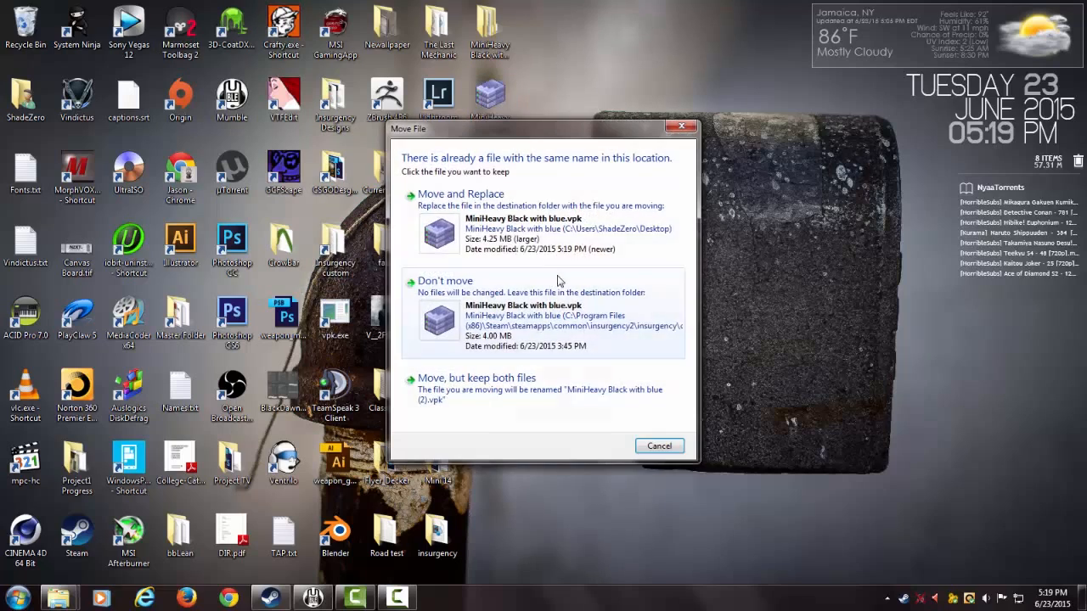
click(560, 242)
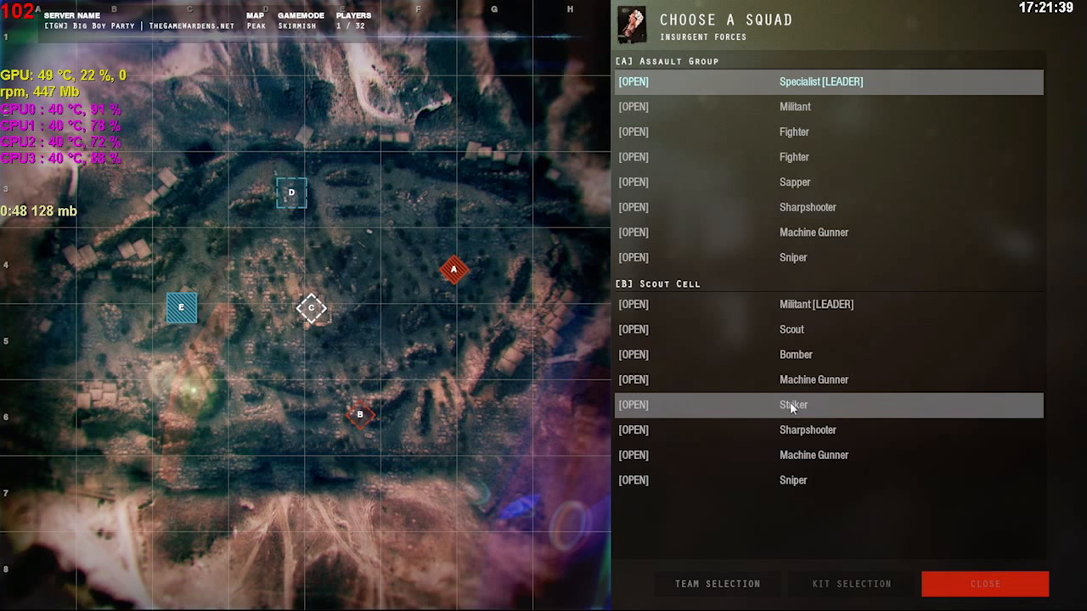
- In Insurgency, leave the Insurgent Forces squad list, switch to the Security Forces team and open its squad selection
click(814, 353)
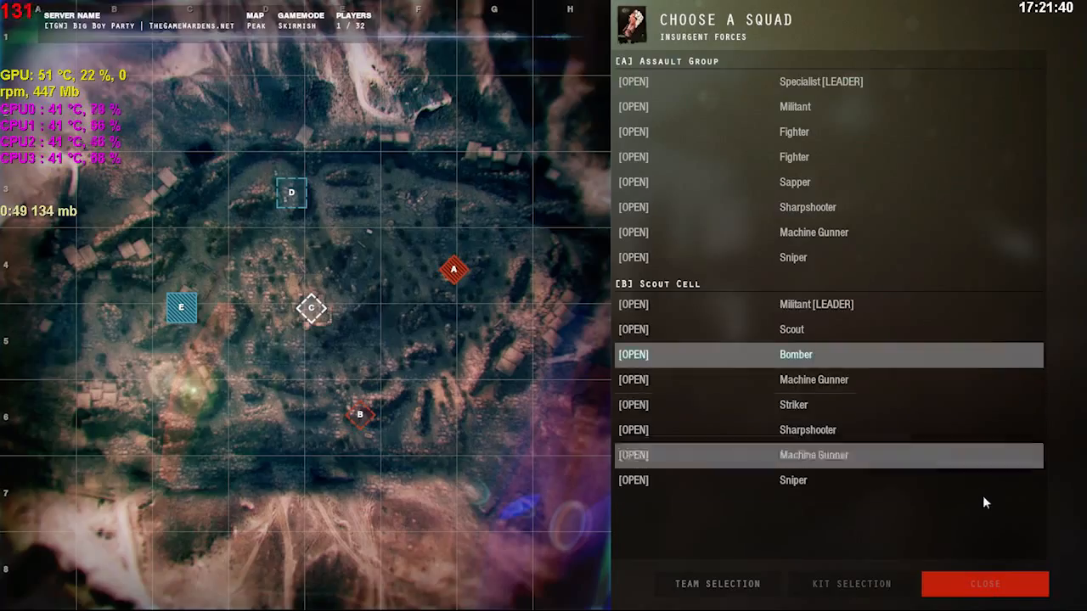
click(690, 586)
click(540, 80)
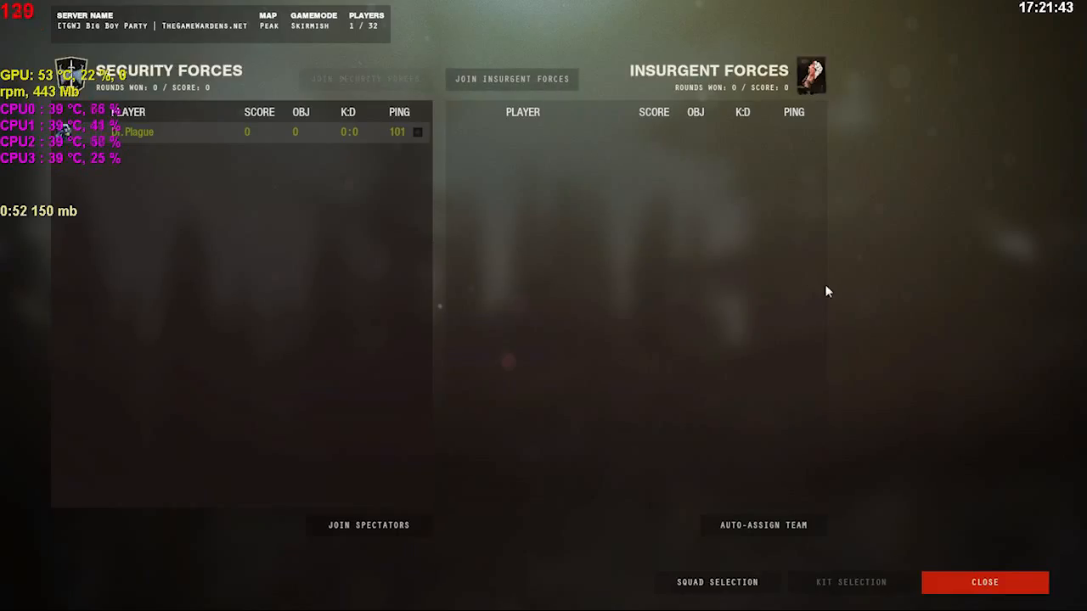
click(944, 582)
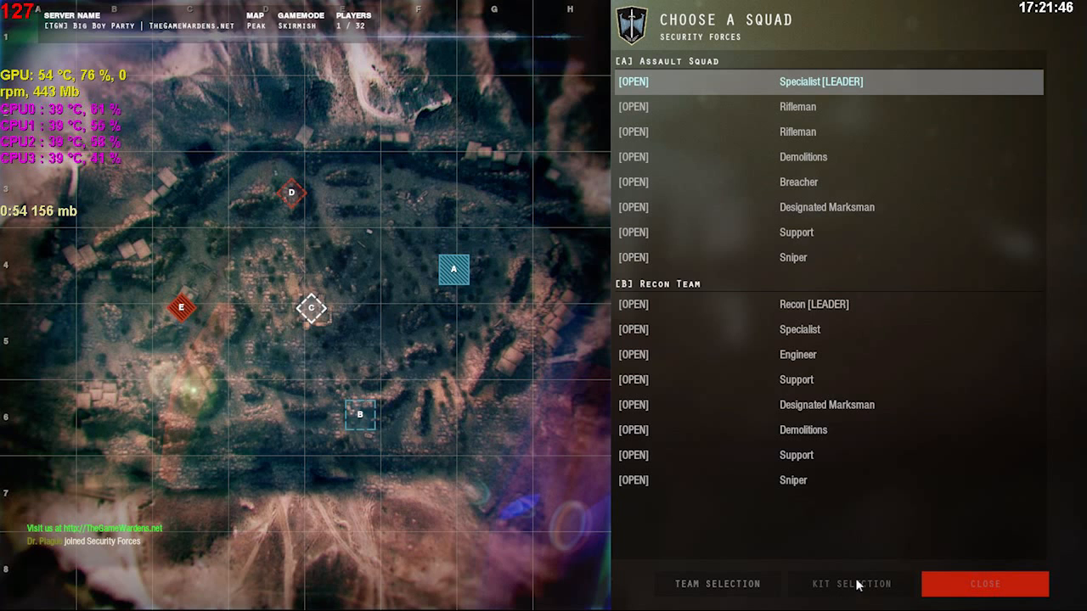
- Choose the Rifleman slot in the Assault Squad and apply a kit with the AC-556 as primary weapon
click(806, 190)
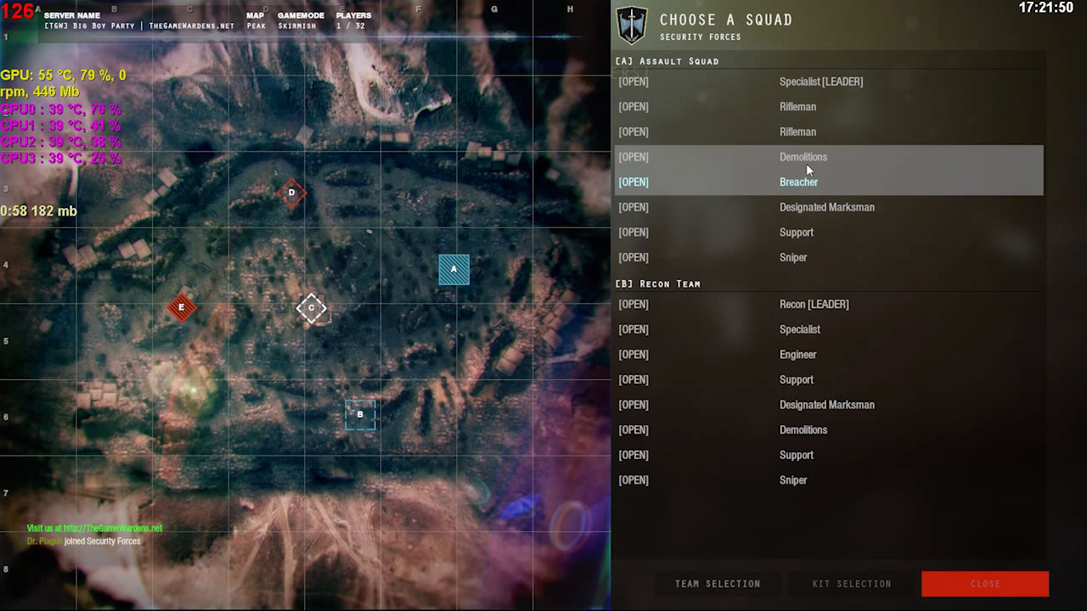
double_click(811, 131)
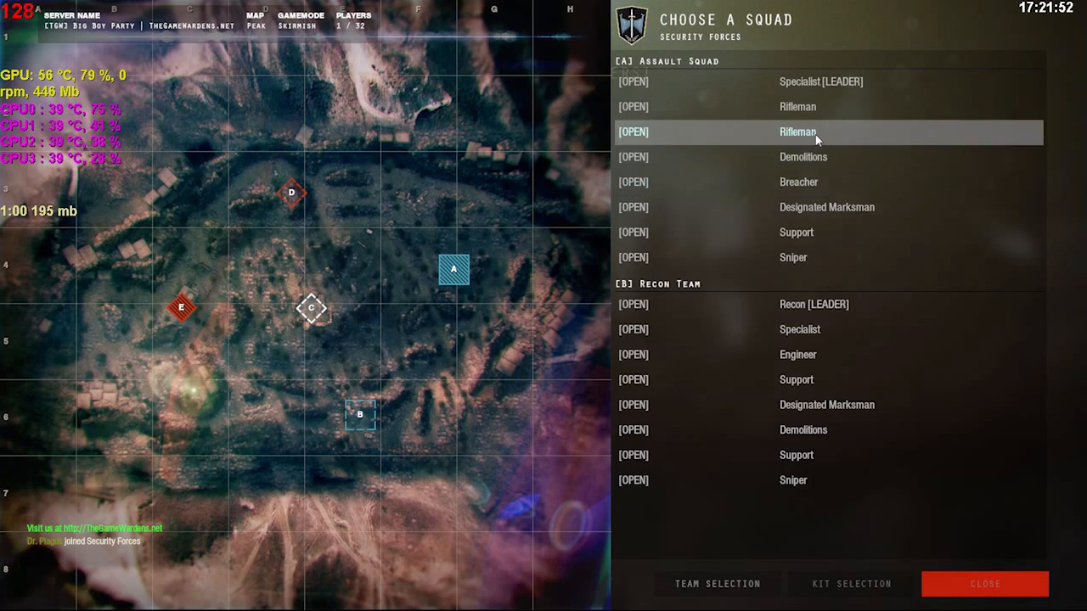
click(828, 359)
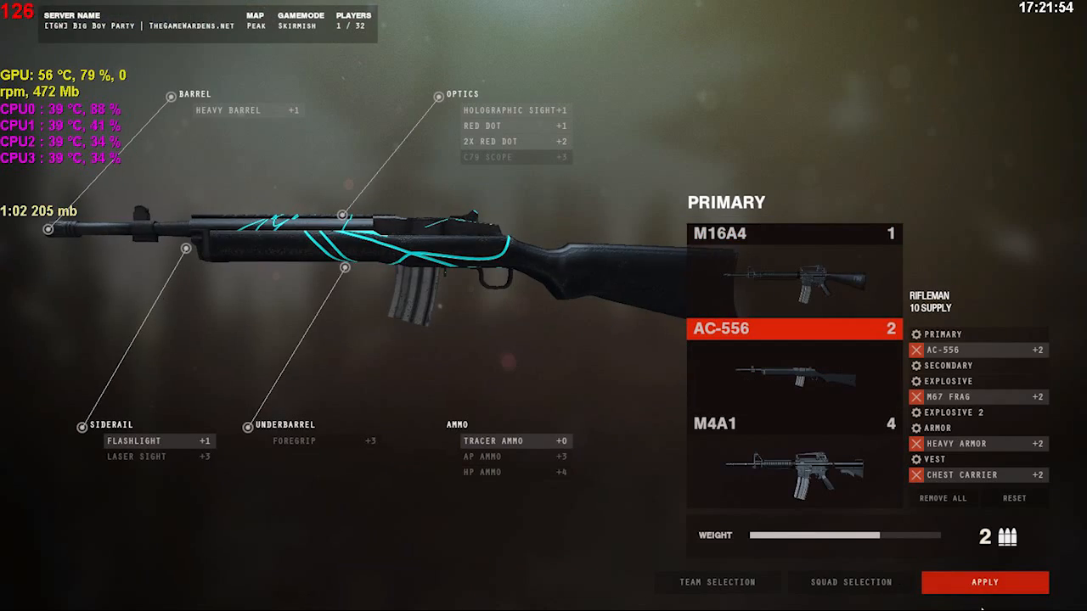
click(977, 583)
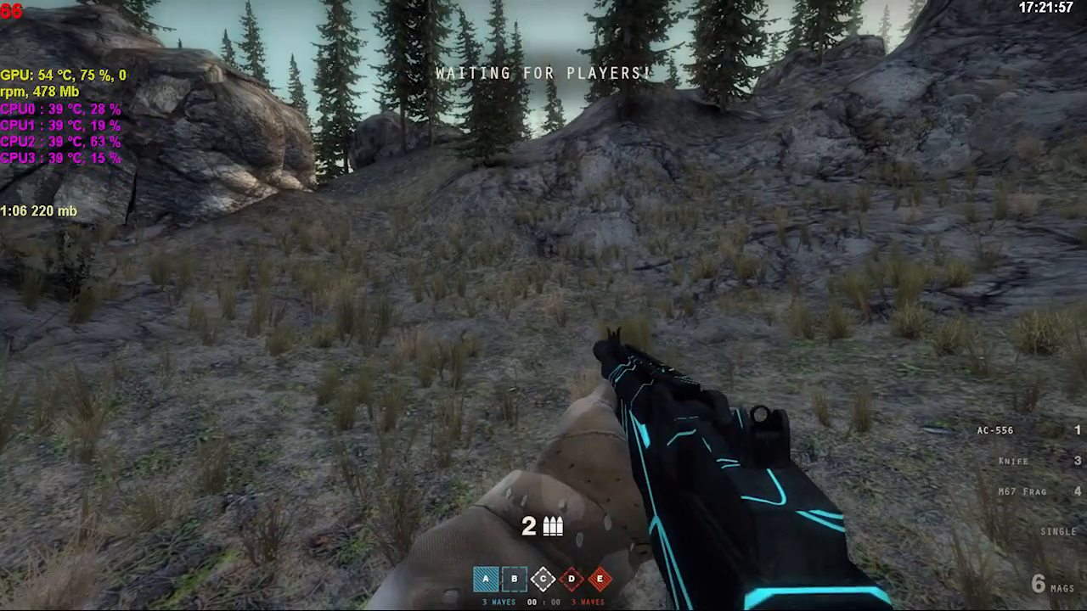
- Examine the AC-556 skin in the match while aiming, reloading and sprinting, and equip the knife and M67 frag grenade
right_click(543, 305)
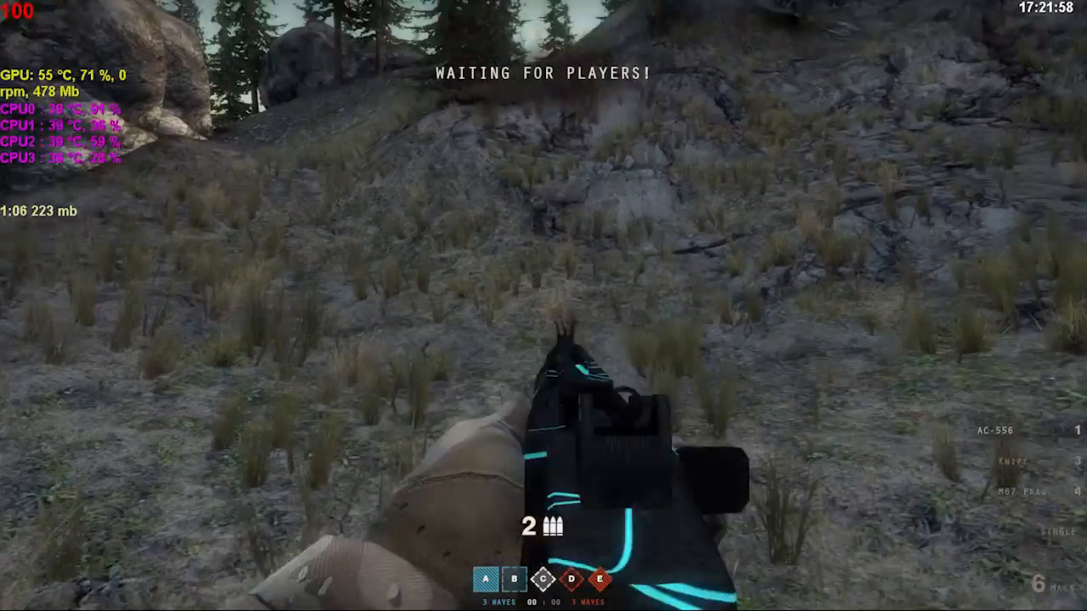
key(r)
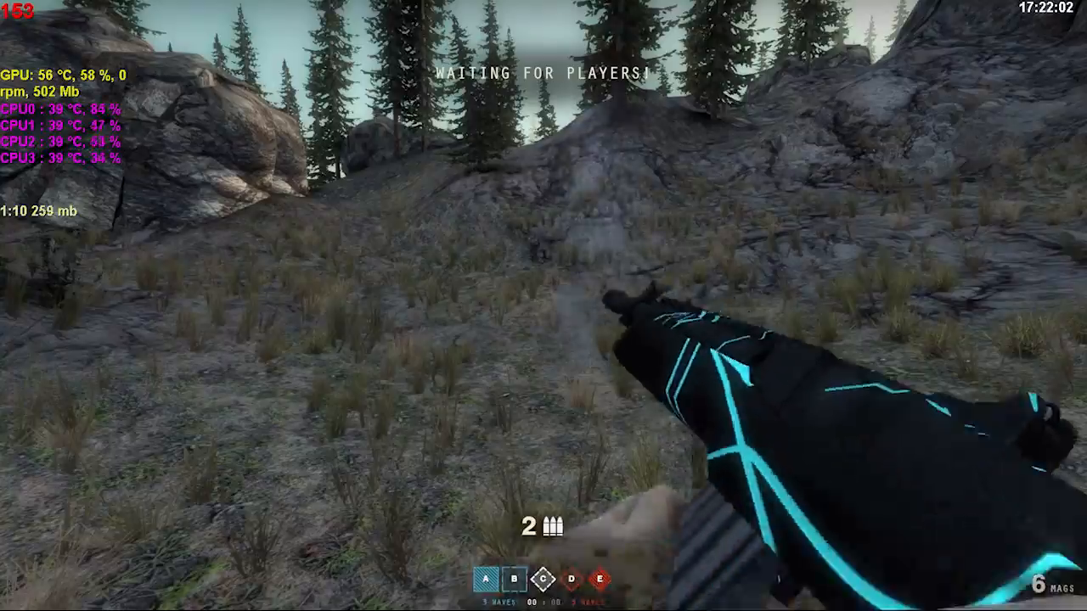
key(shift+w)
key(3)
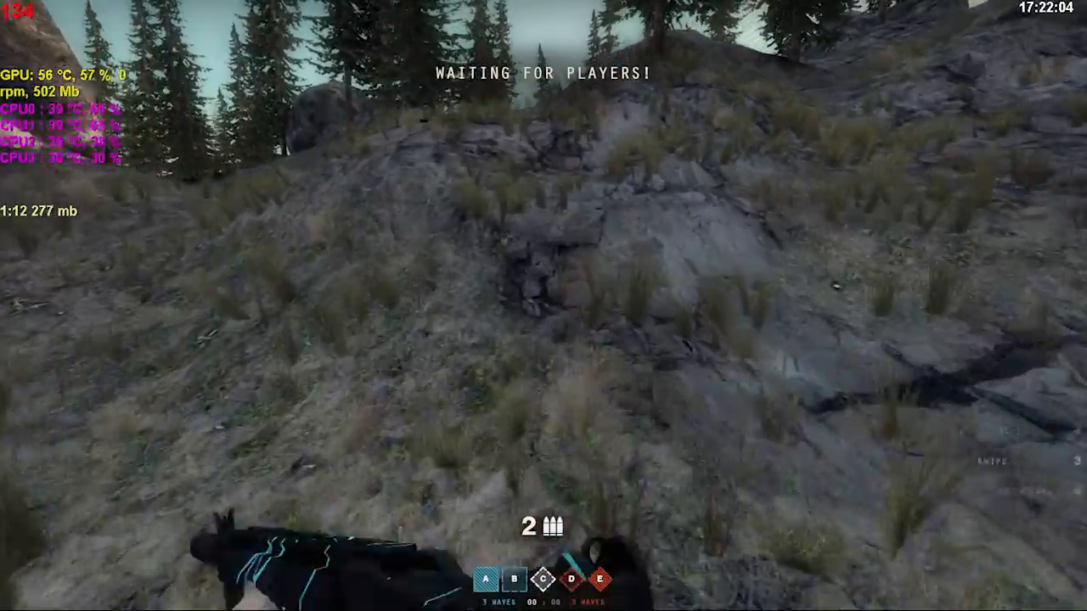
key(4)
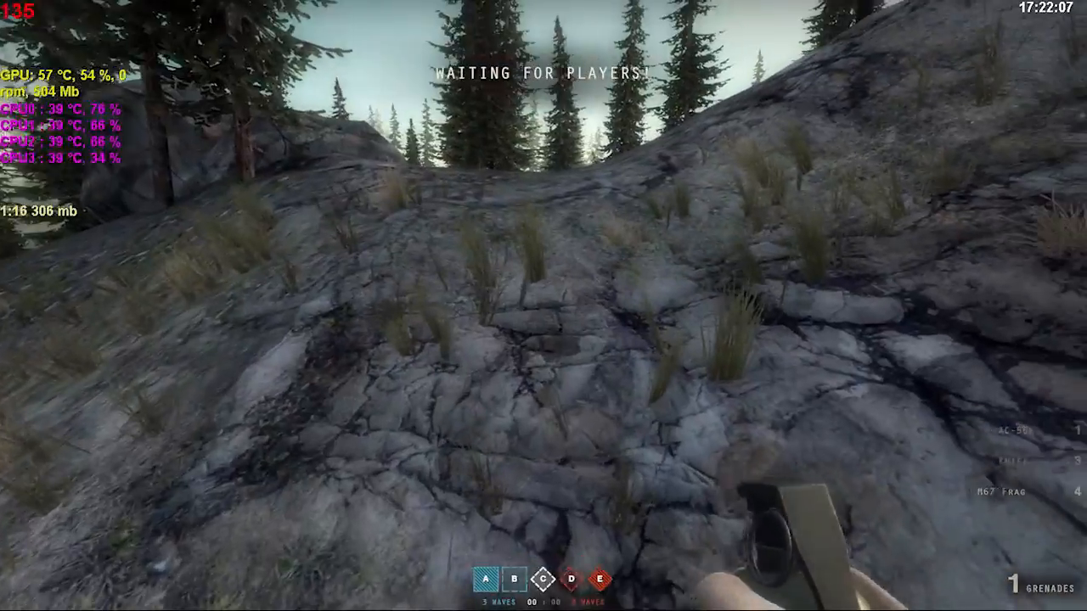
click(544, 306)
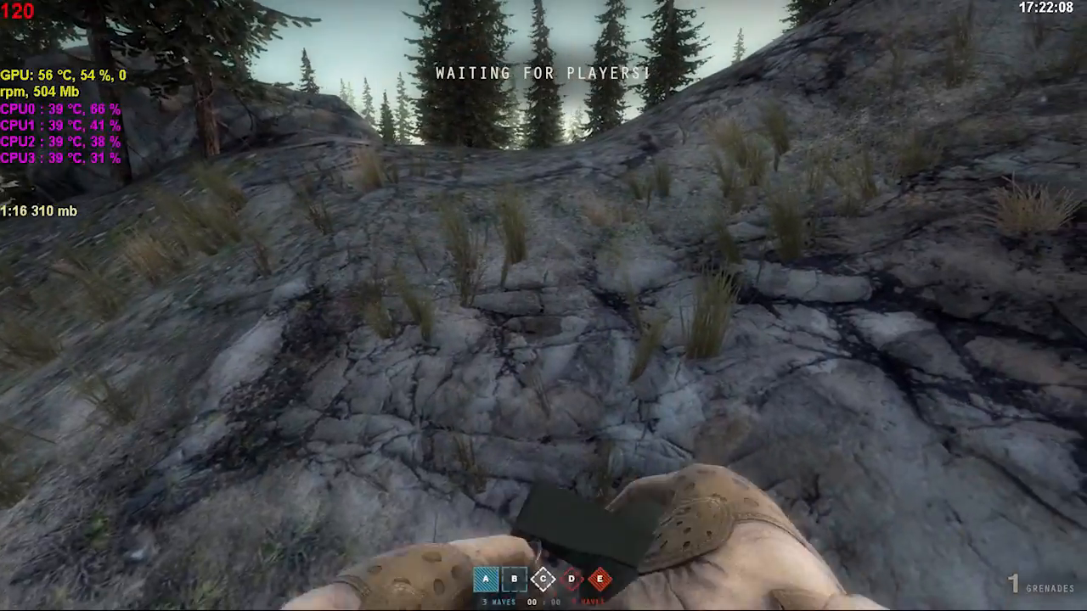